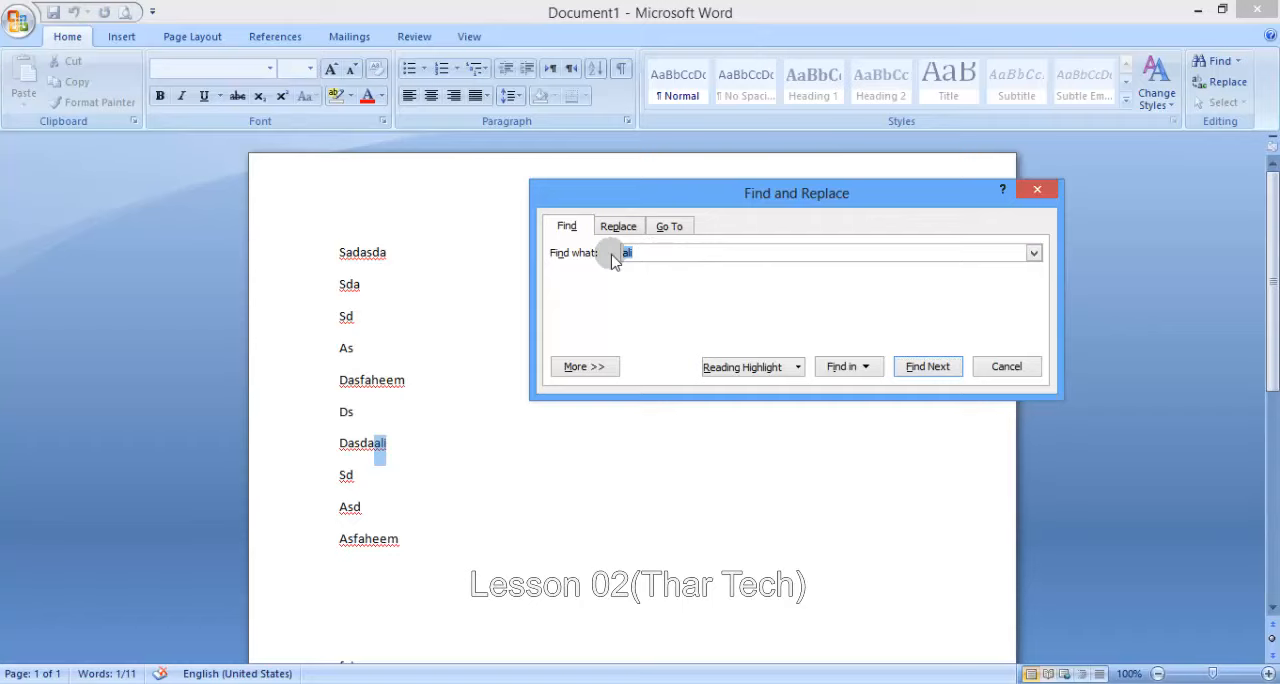
- Search the document for the letter "f", step through its successive matches, and close the search dialog
left_click(928, 368)
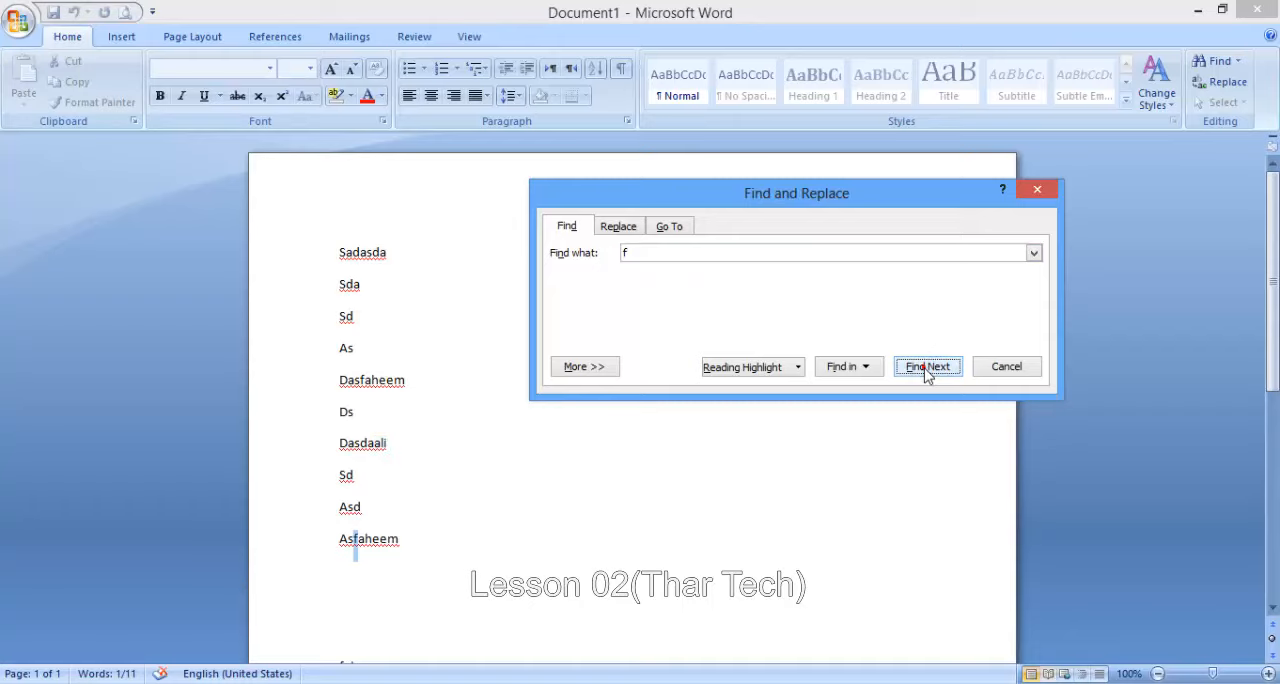
left_click(928, 367)
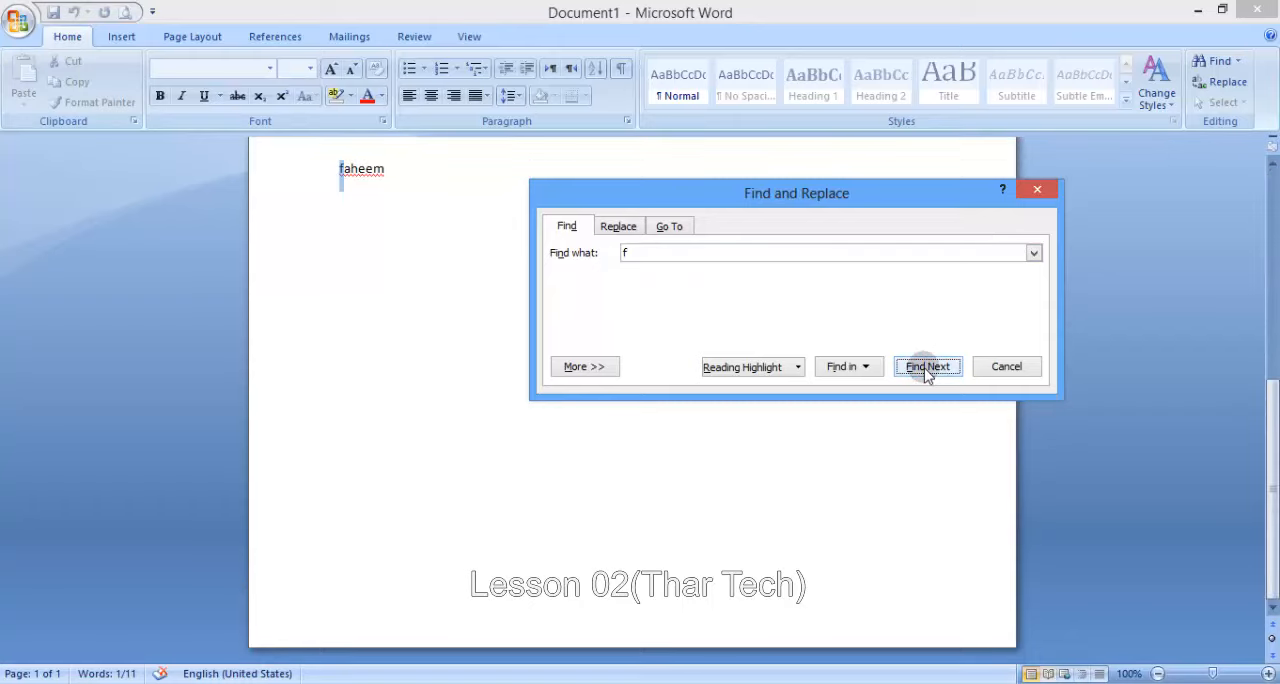
left_click(928, 368)
left_click(640, 397)
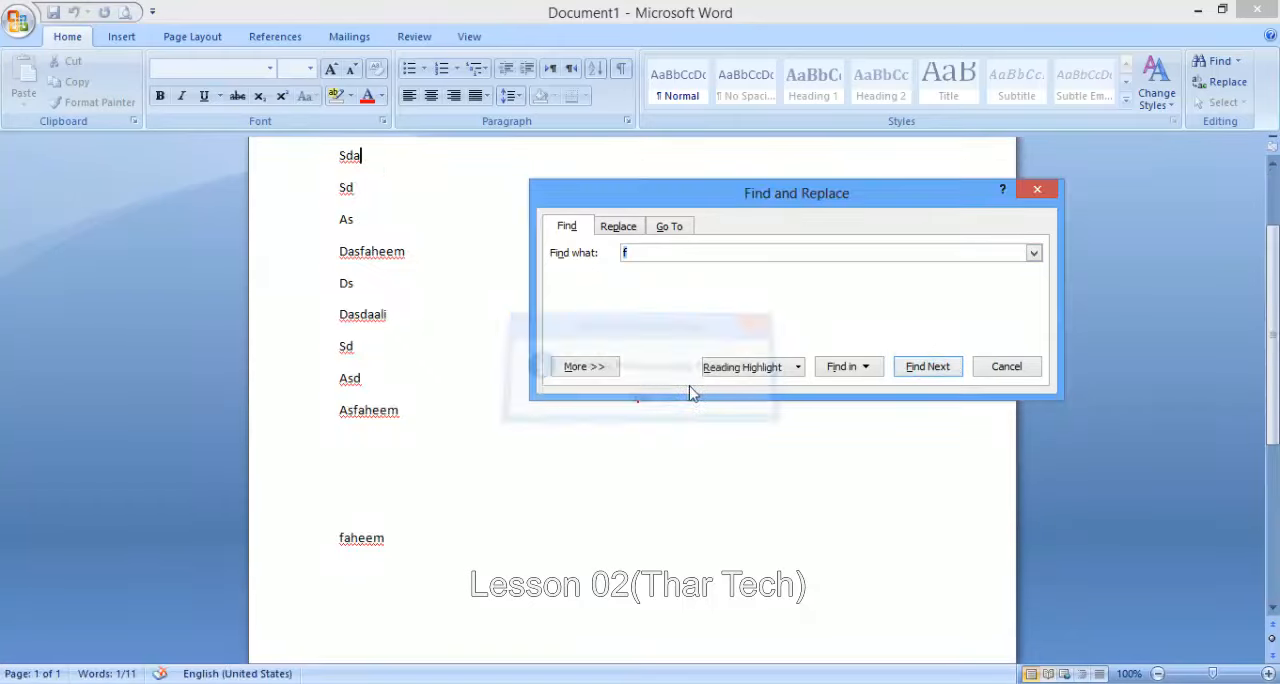
left_click(1036, 190)
scroll(650, 310, "up", 2)
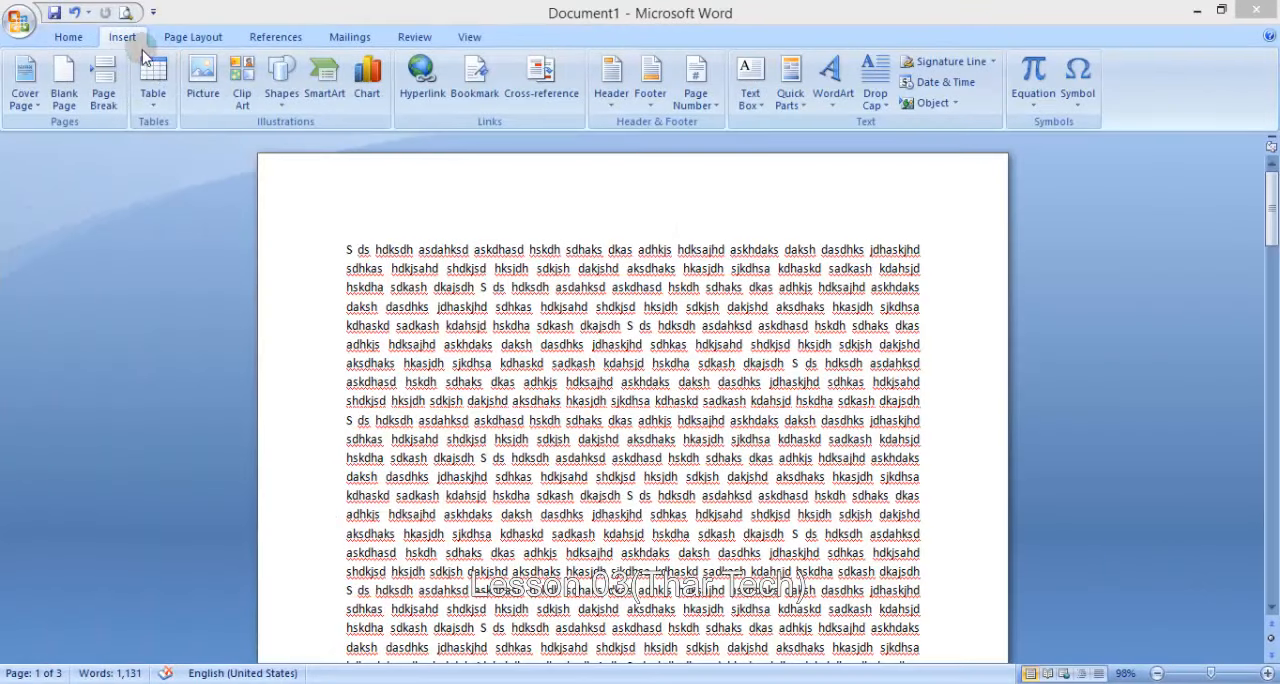
left_click(77, 40)
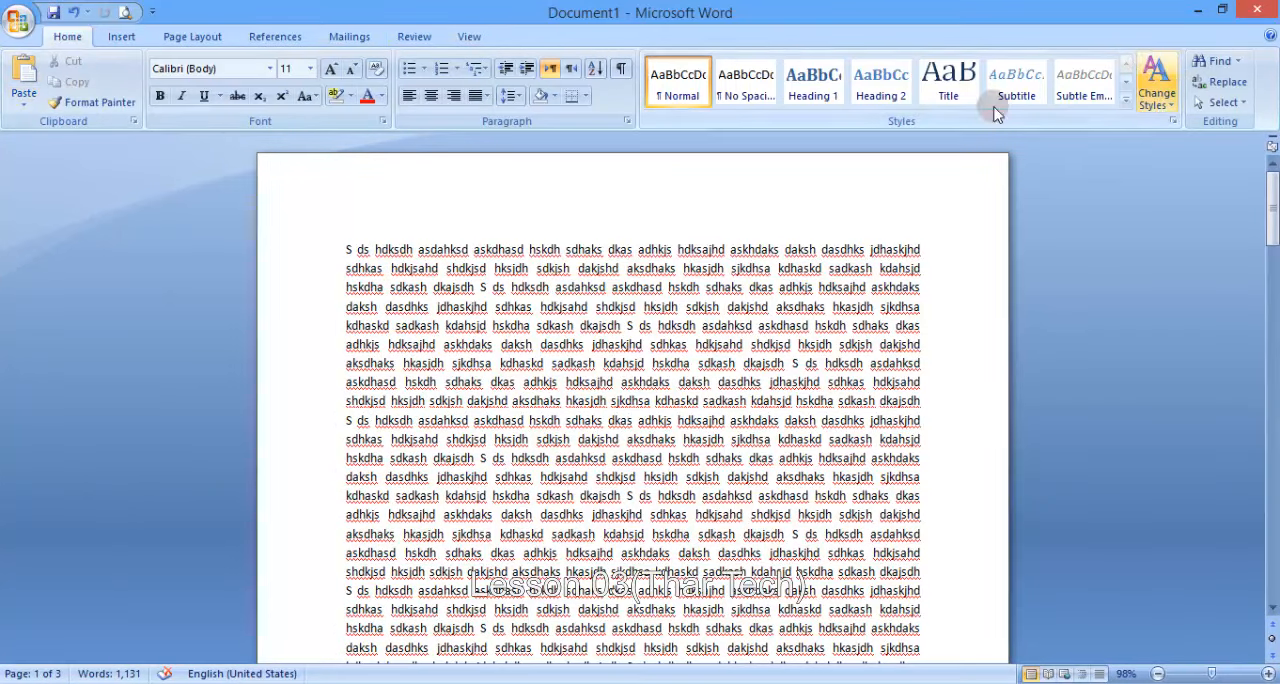
left_click(121, 36)
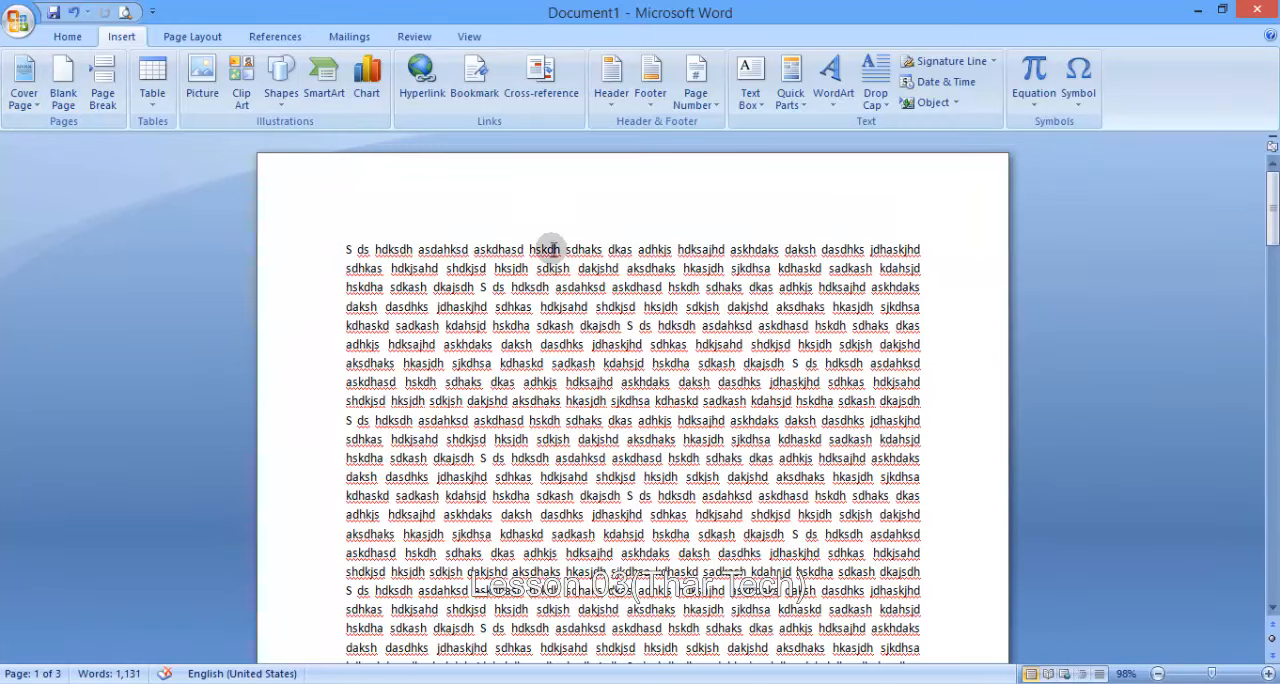
scroll(549, 249, "down", 15)
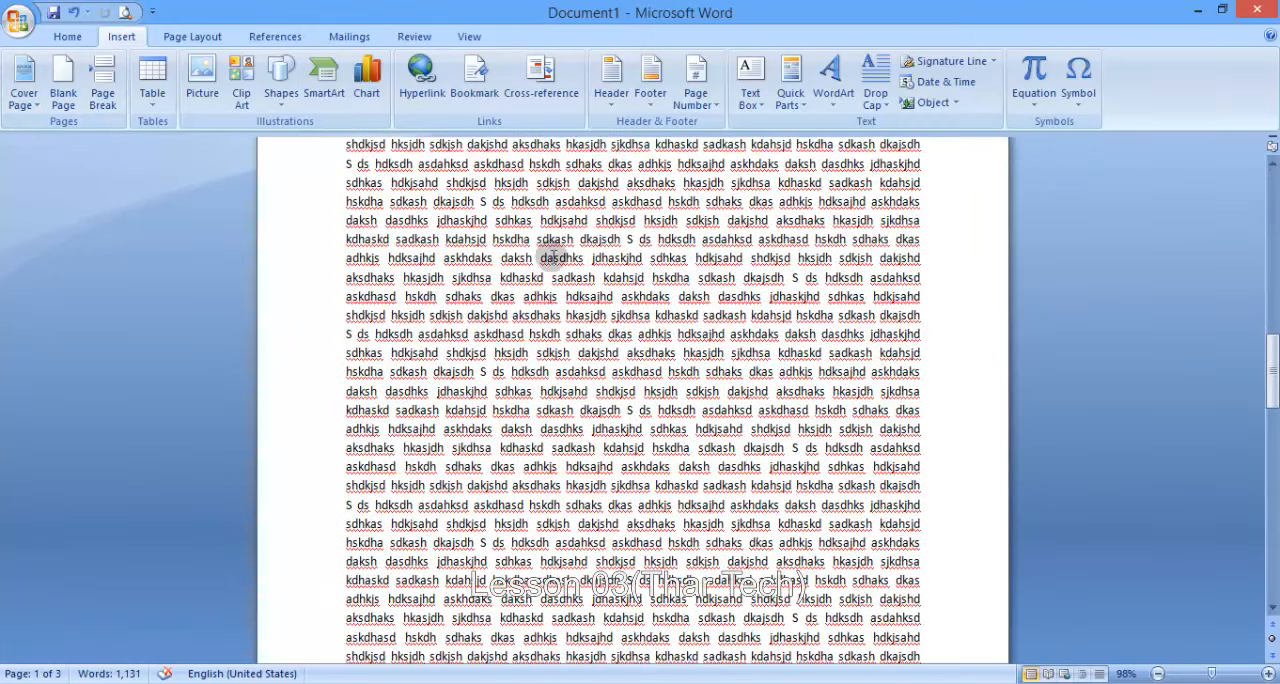
scroll(552, 258, "up", 20)
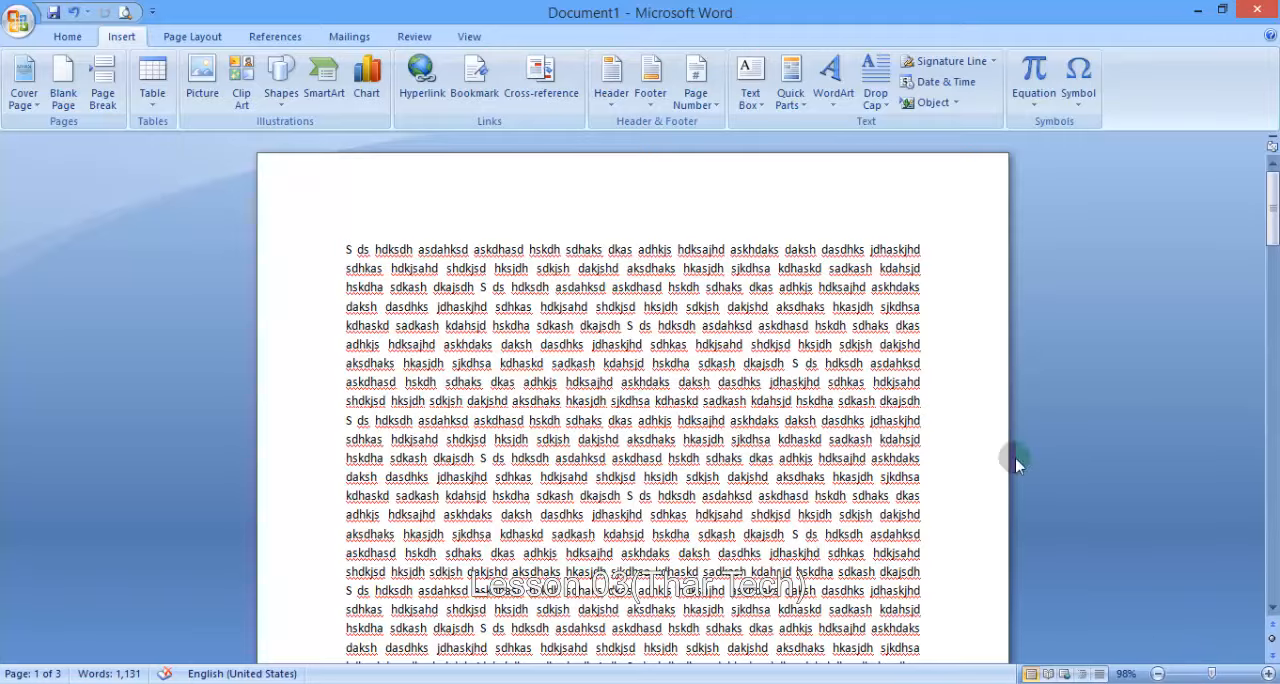
- Insert the built-in Mod cover page at the start of the document
left_click_drag(1212, 674, 1190, 676)
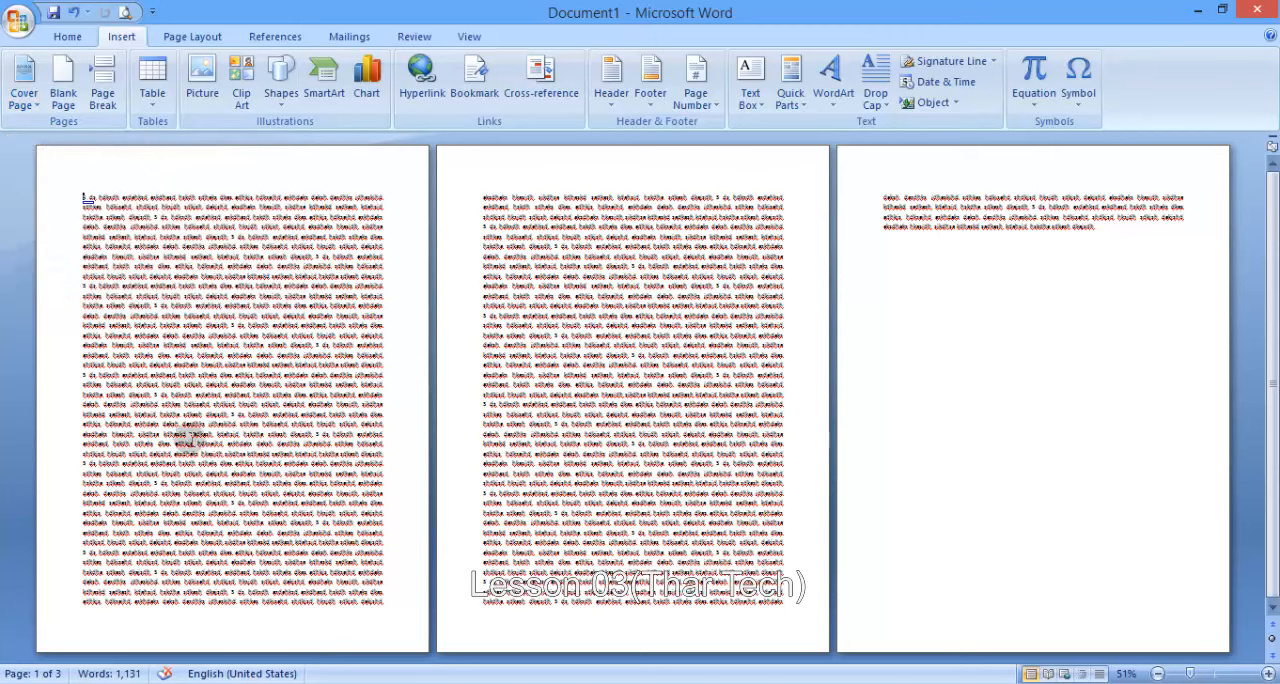
left_click(16, 97)
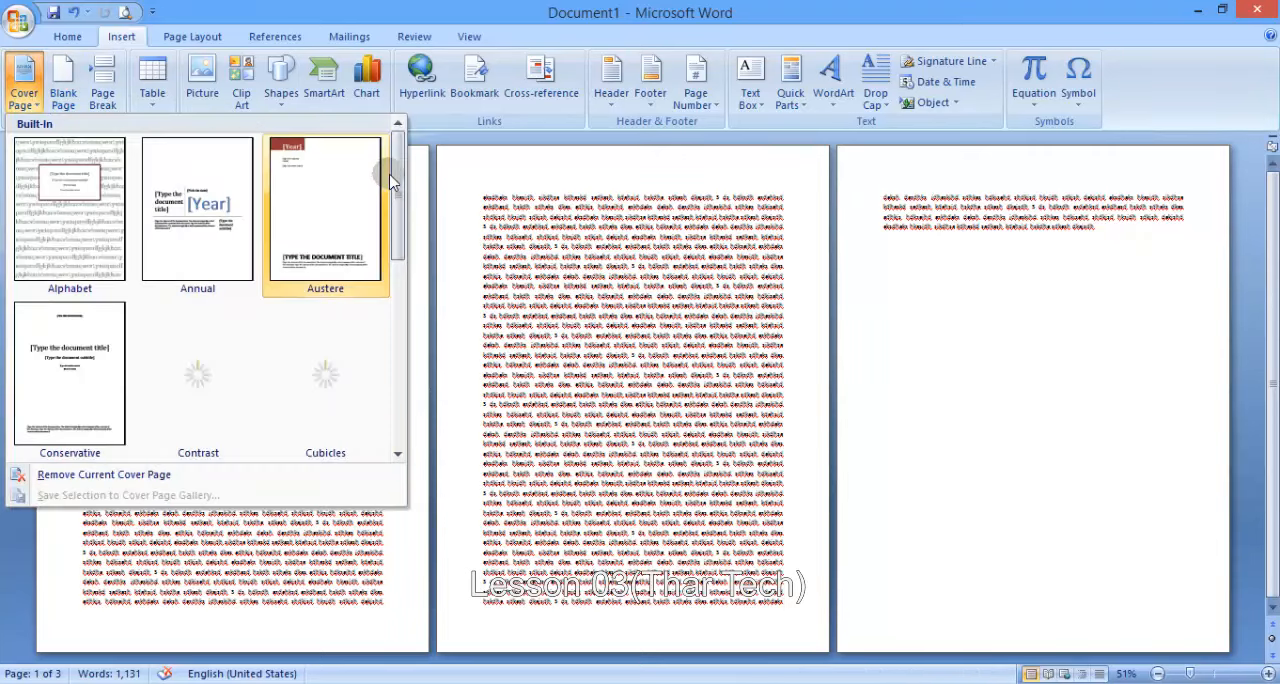
left_click_drag(398, 188, 398, 265)
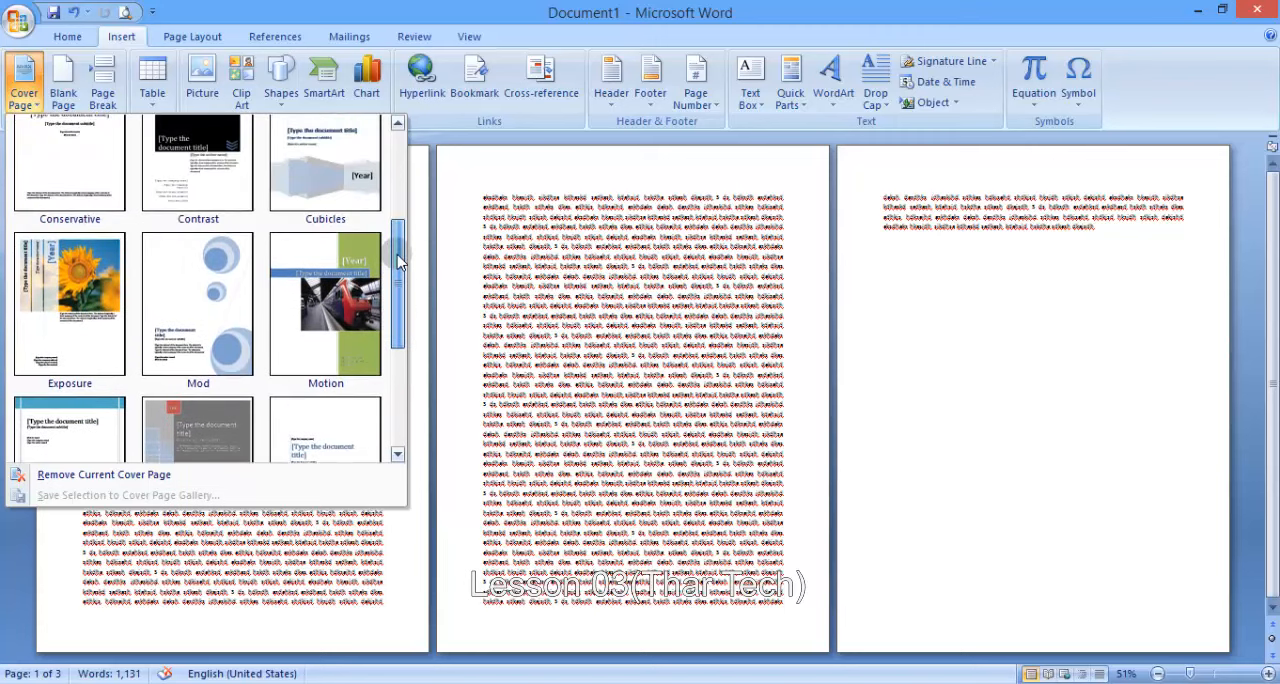
left_click(195, 314)
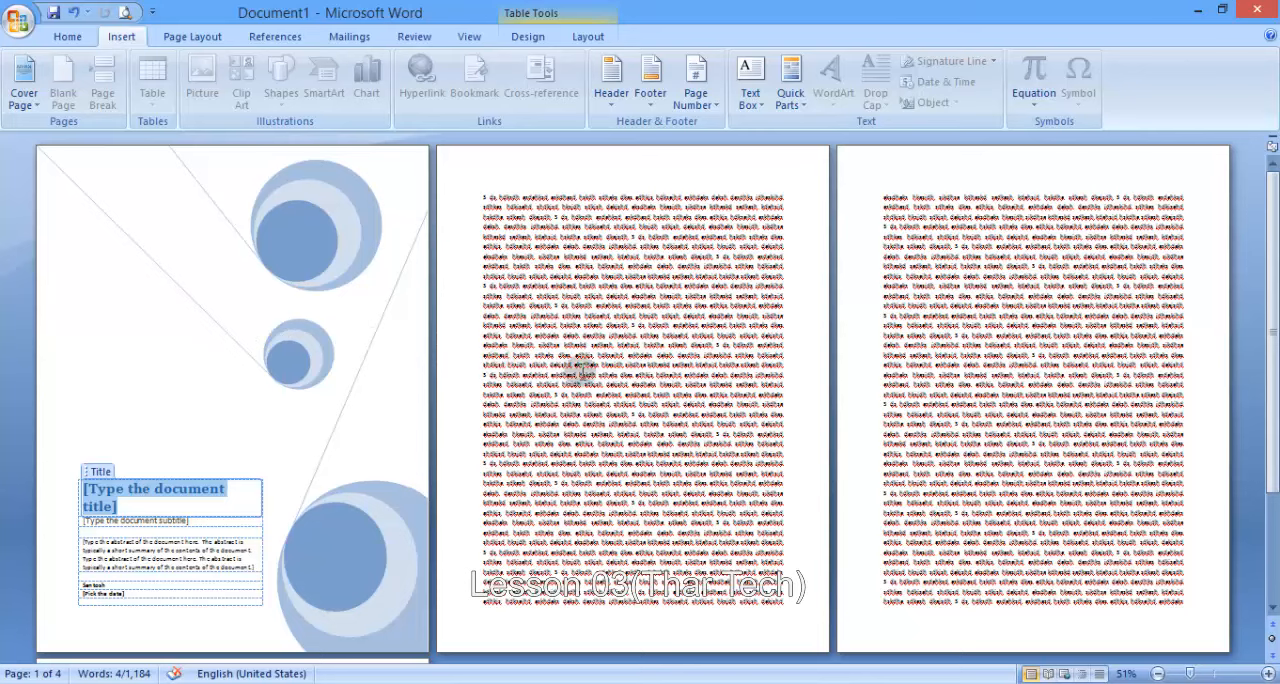
- Replace the cover page with the grey tiled design that has a red year box, and remove that cover page
left_click(24, 84)
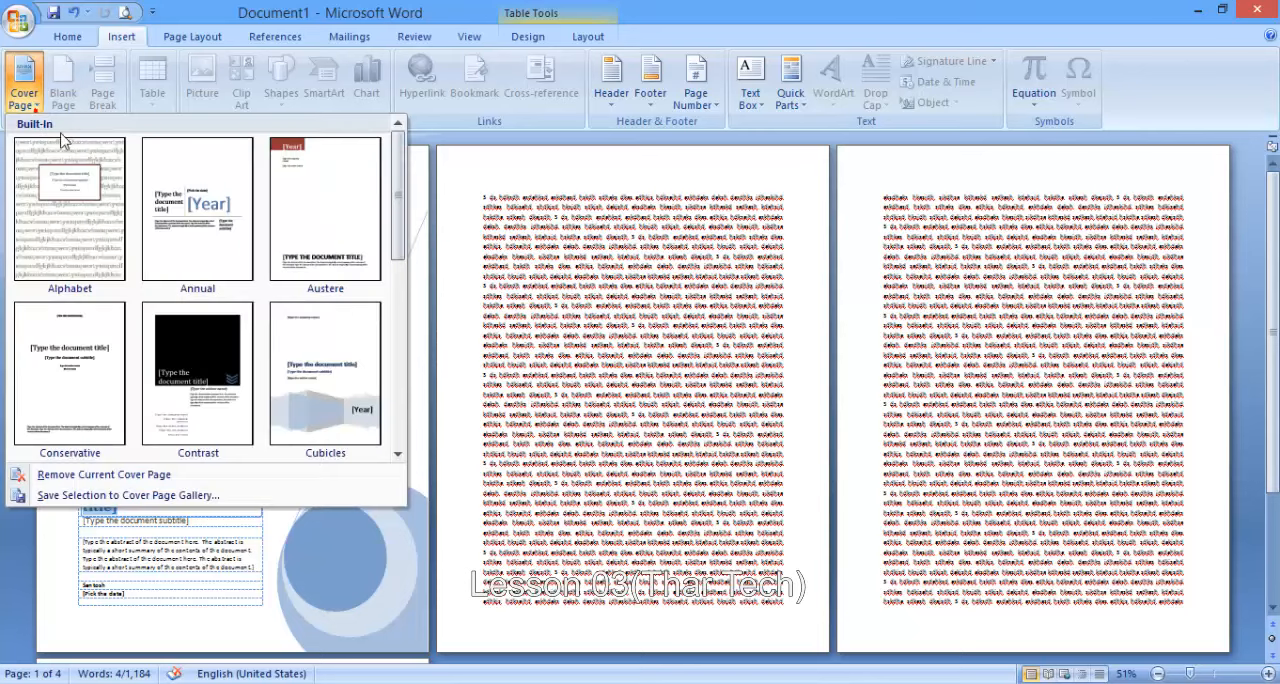
scroll(62, 138, "down", 3)
left_click(83, 214)
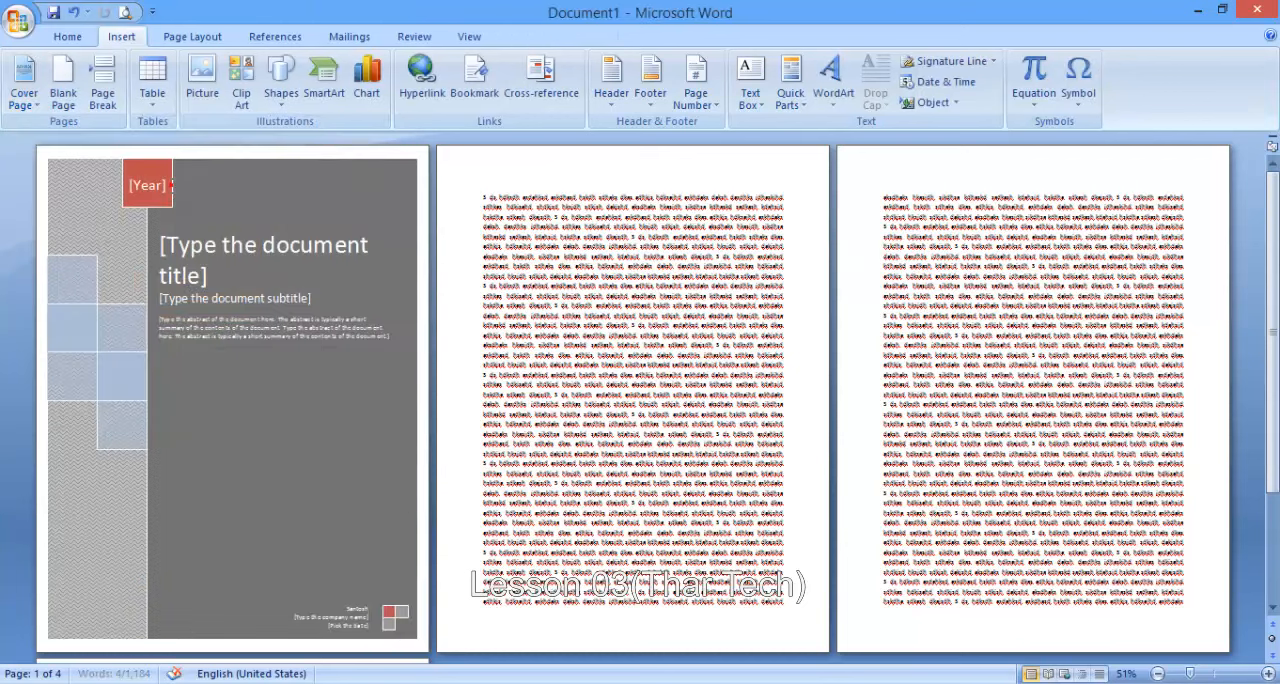
left_click(24, 104)
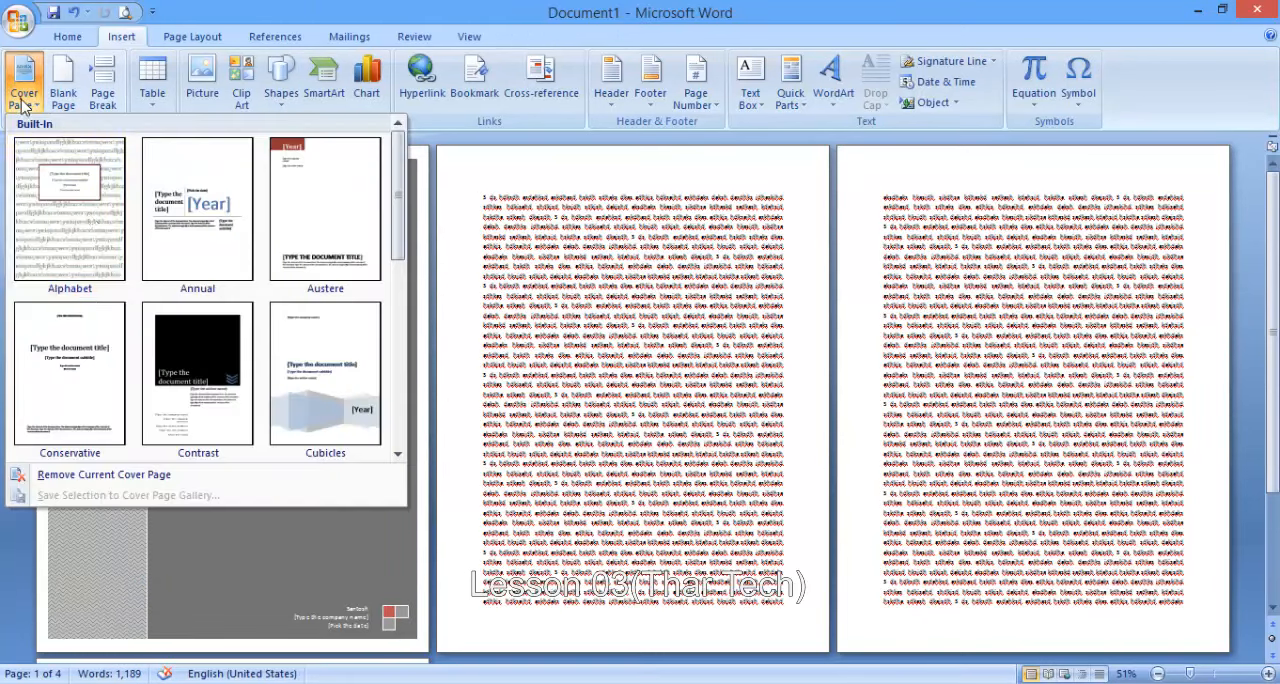
left_click(138, 480)
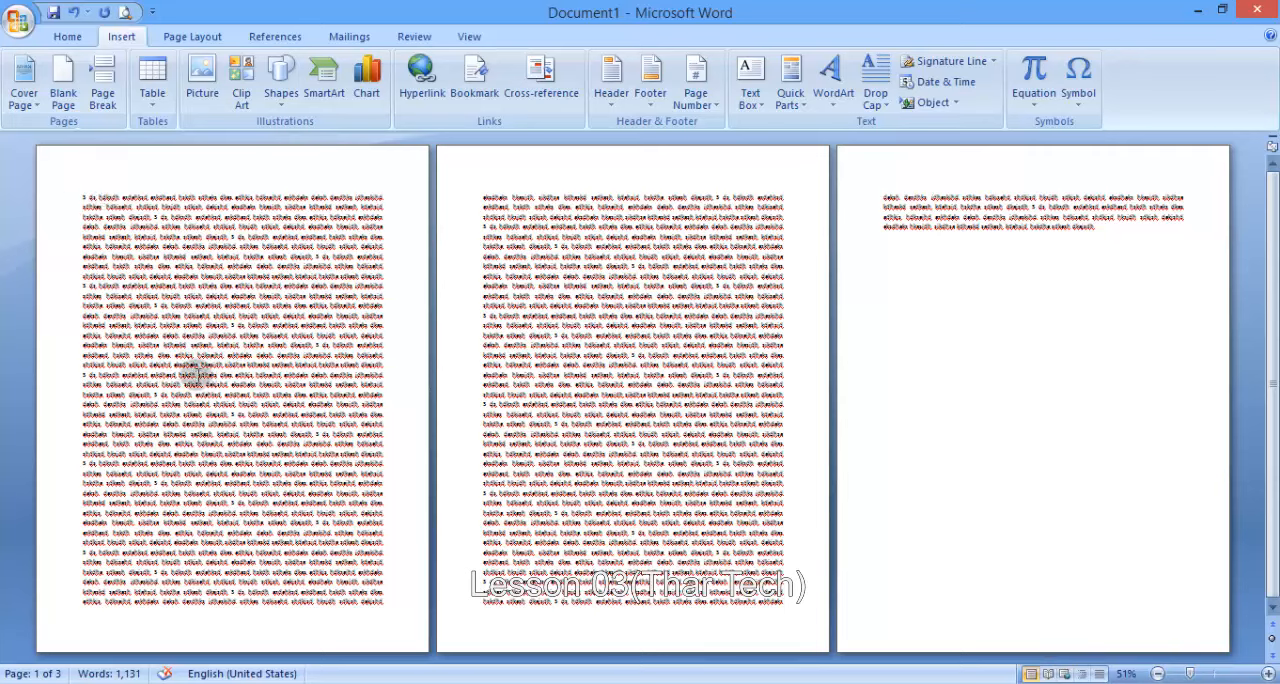
- Insert a blank page partway through the text on the first page
left_click_drag(200, 375, 383, 600)
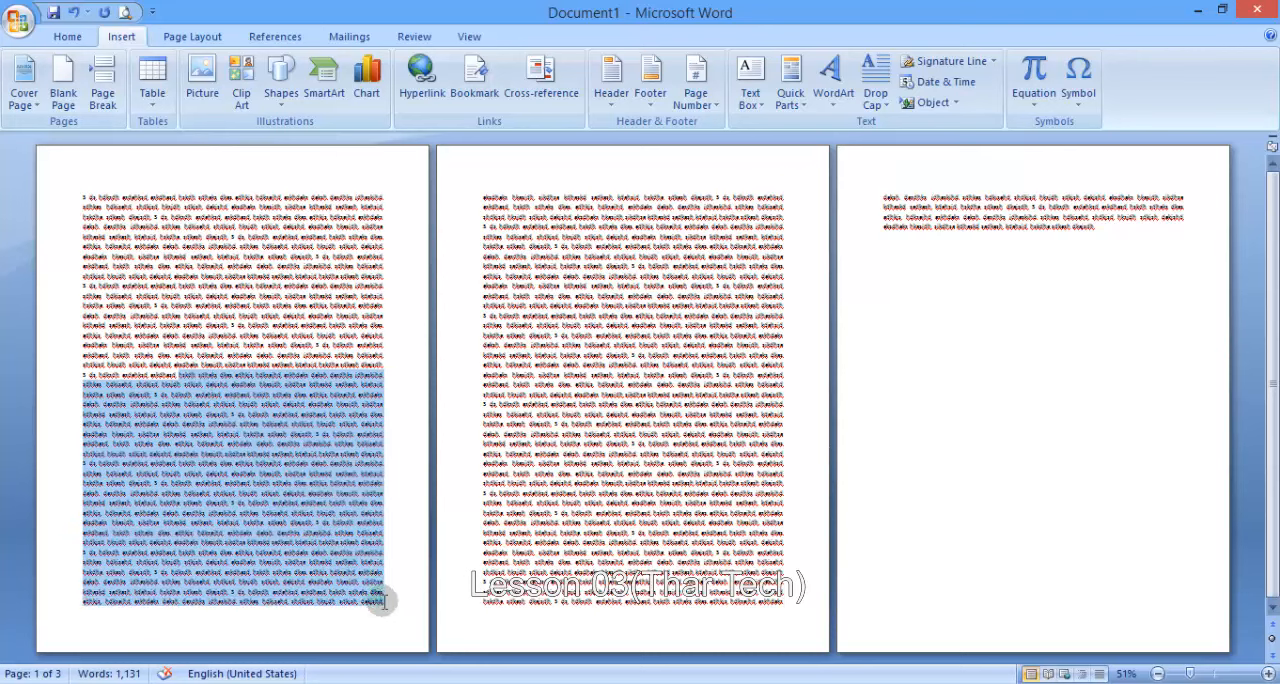
left_click(183, 372)
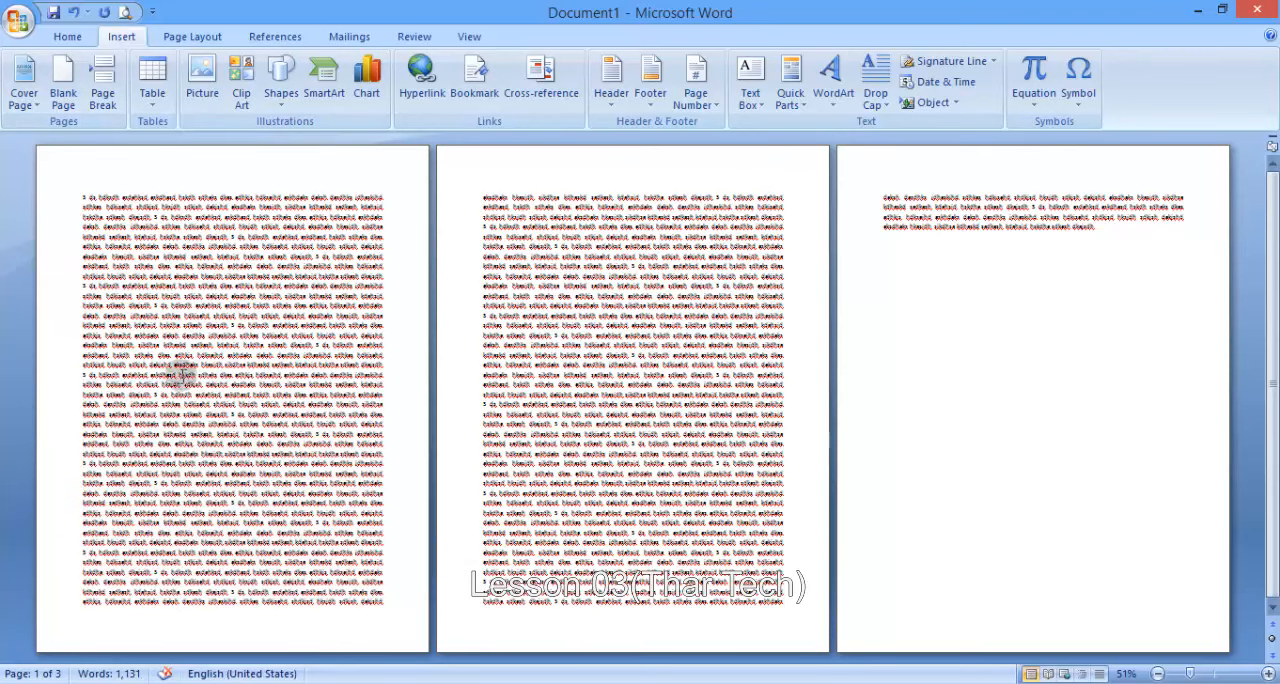
left_click(61, 86)
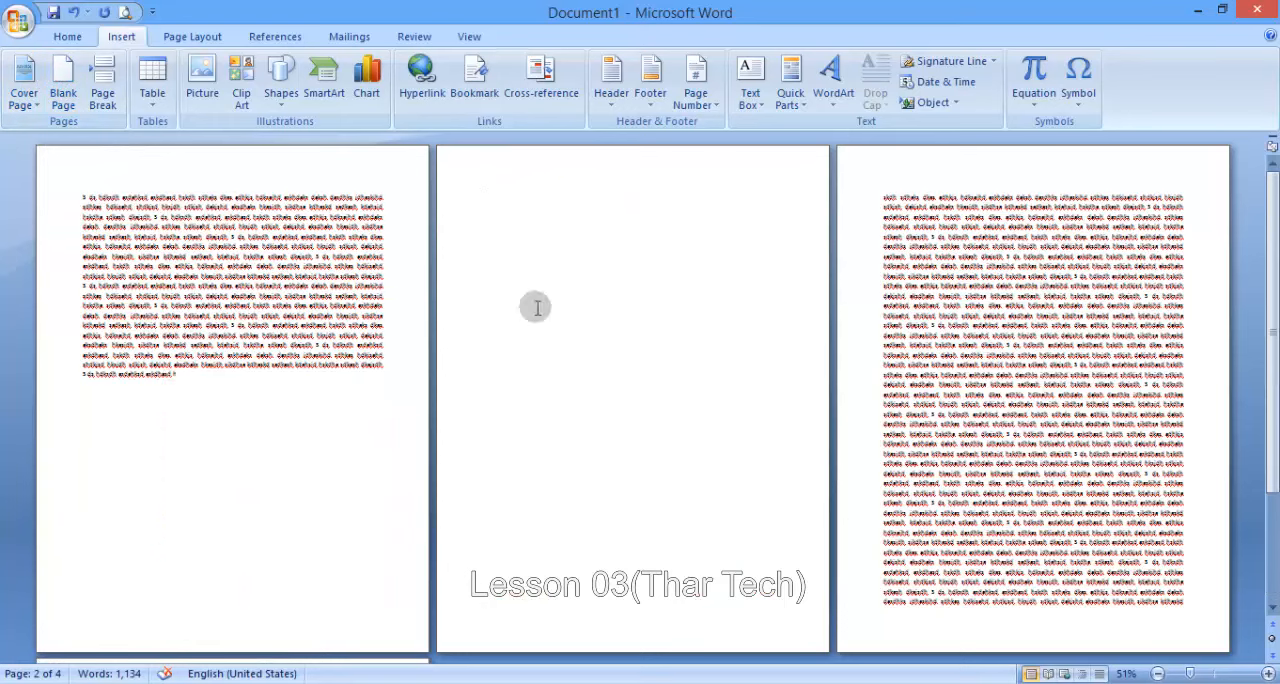
- Insert another blank page higher up in the first page's text, and undo both blank page insertions
left_click(201, 247)
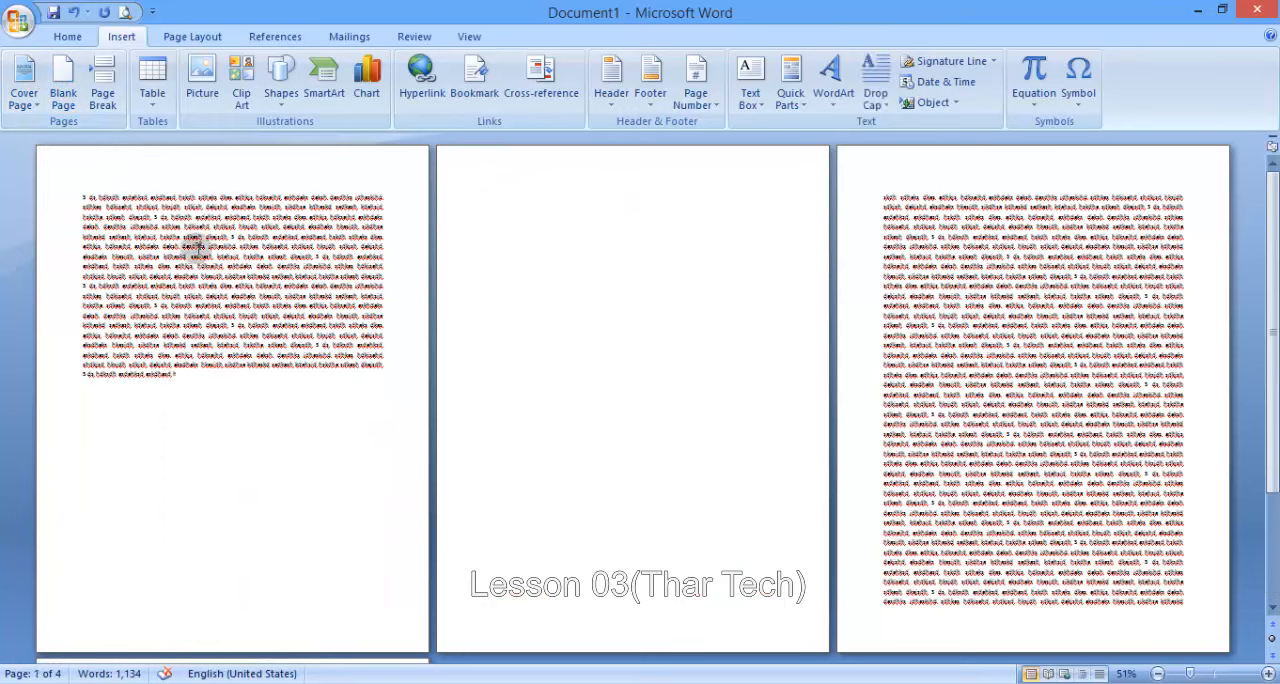
left_click(63, 98)
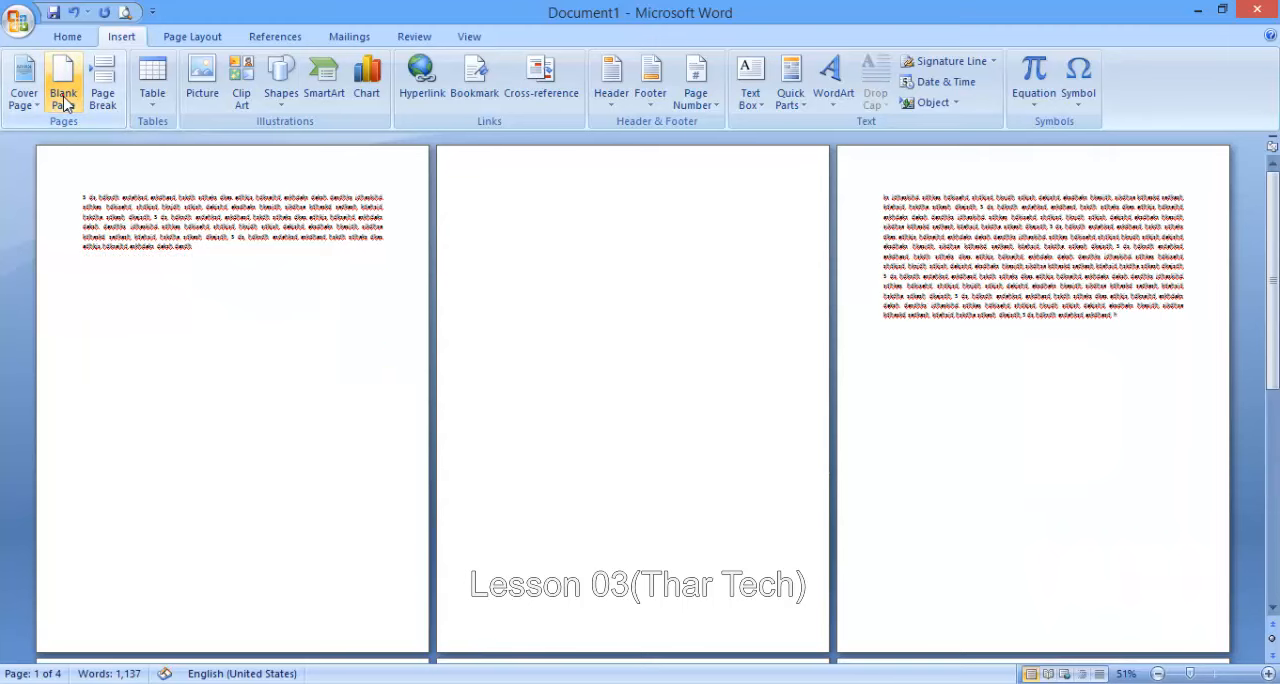
left_click(589, 372)
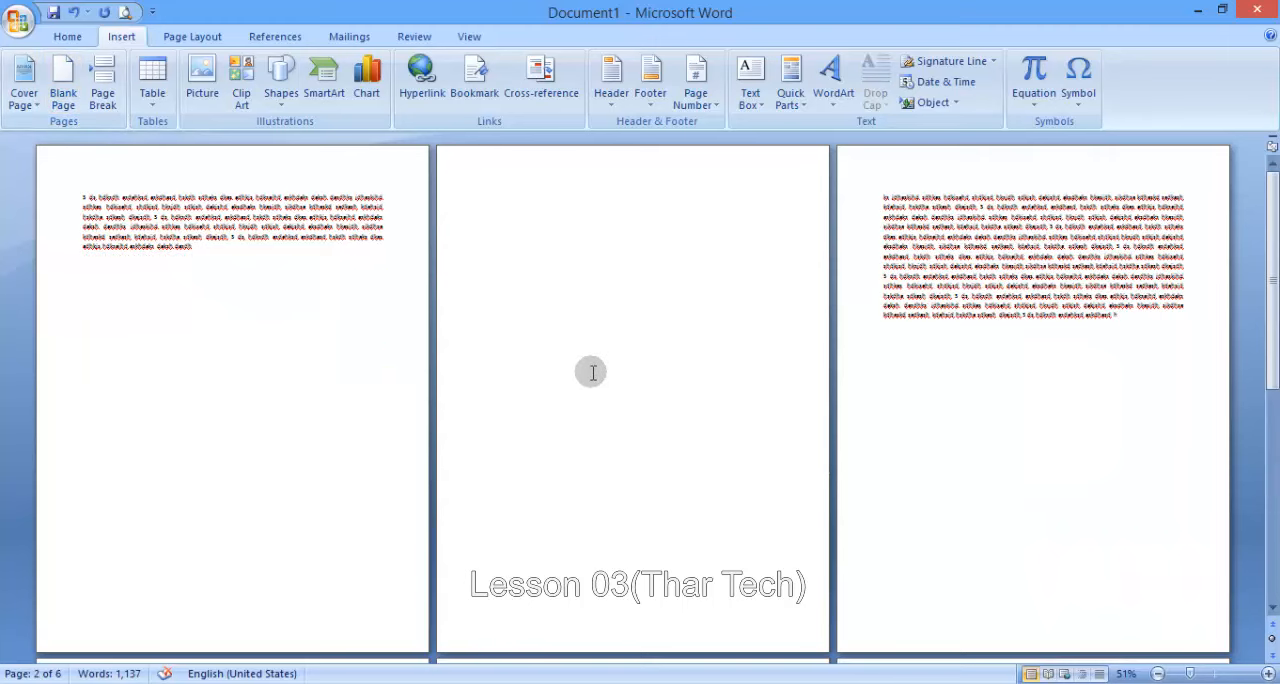
key("ctrl+z")
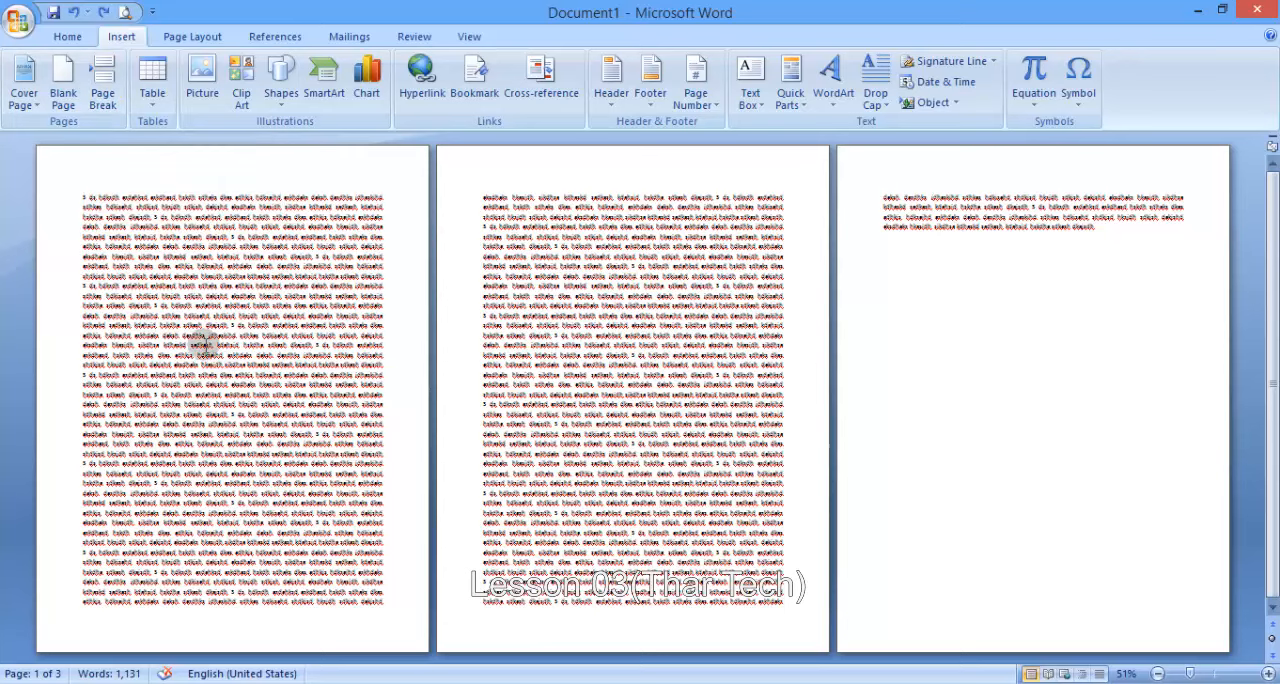
- Insert page breaks partway through the text on the first page and on the second page
left_click(200, 377)
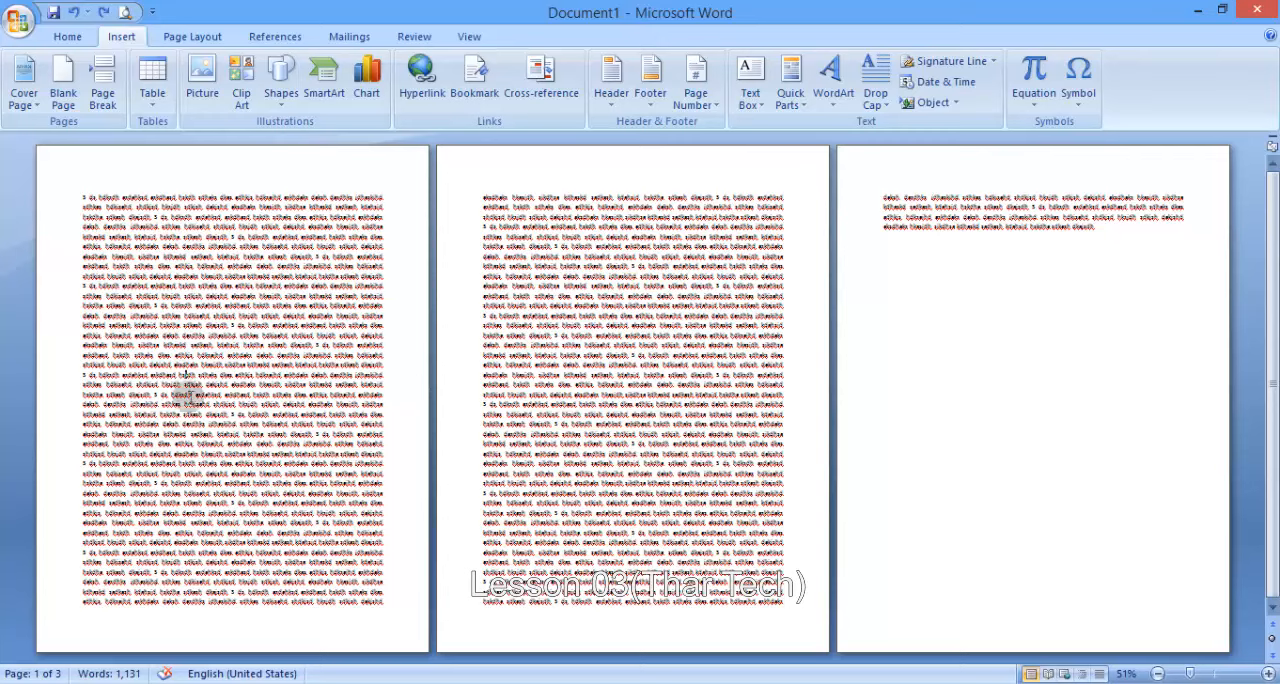
left_click_drag(152, 376, 283, 455)
left_click(483, 203)
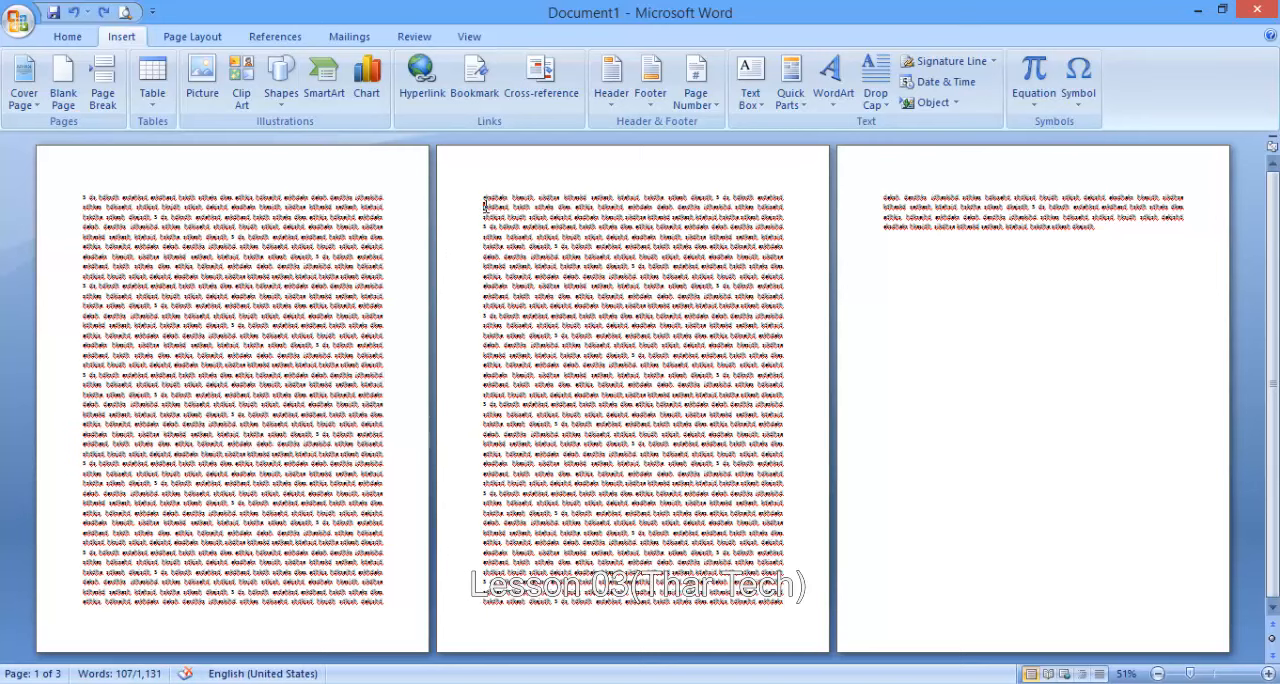
left_click(103, 88)
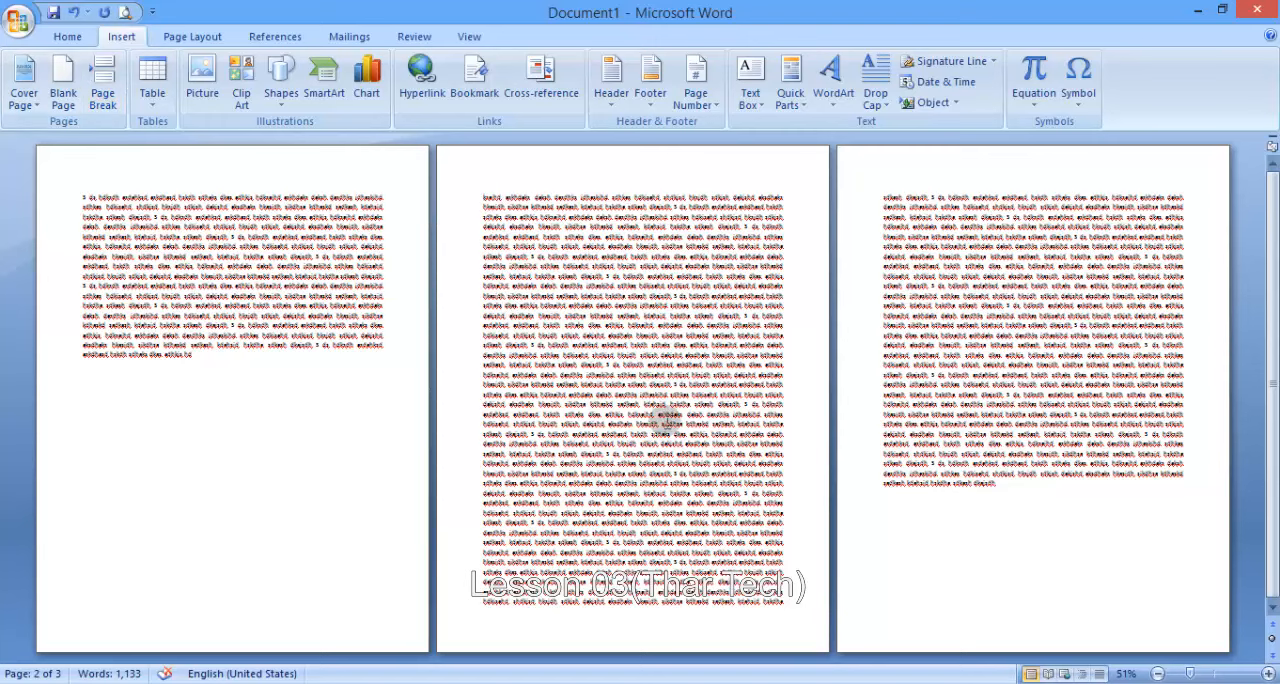
left_click(103, 88)
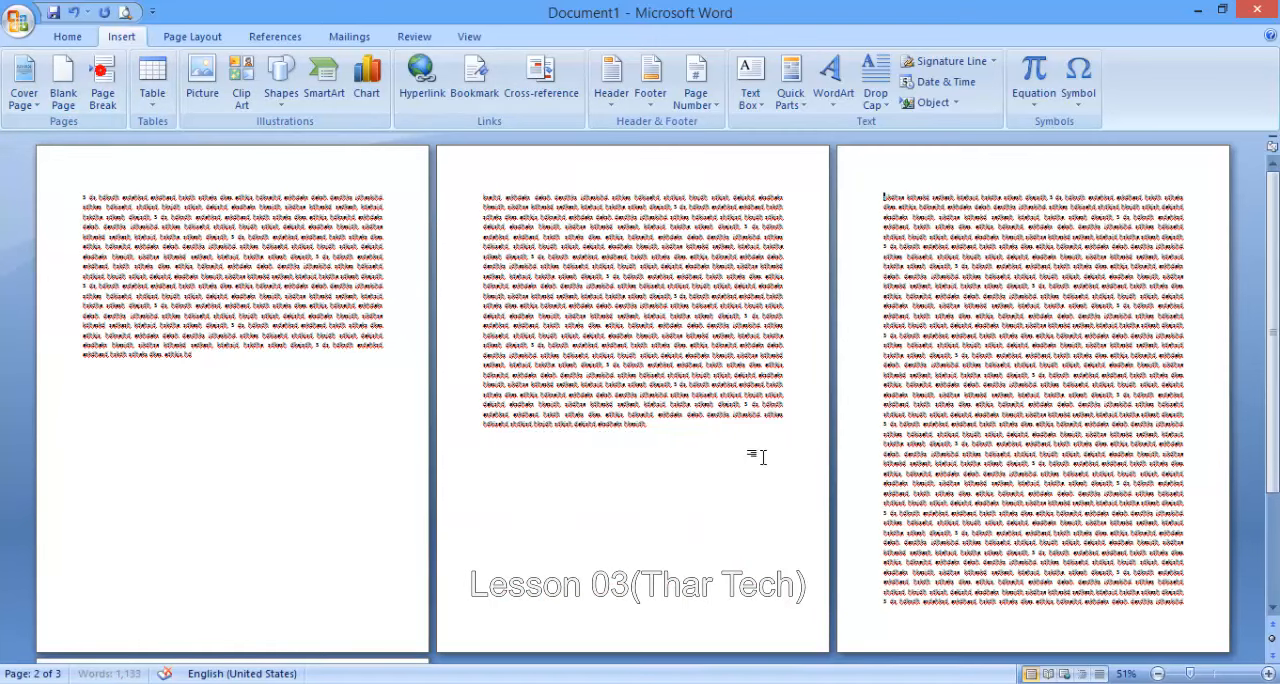
- Insert a page break after the last line of text at the end of the document
scroll(762, 457, "down", 1)
scroll(897, 150, "down", 5)
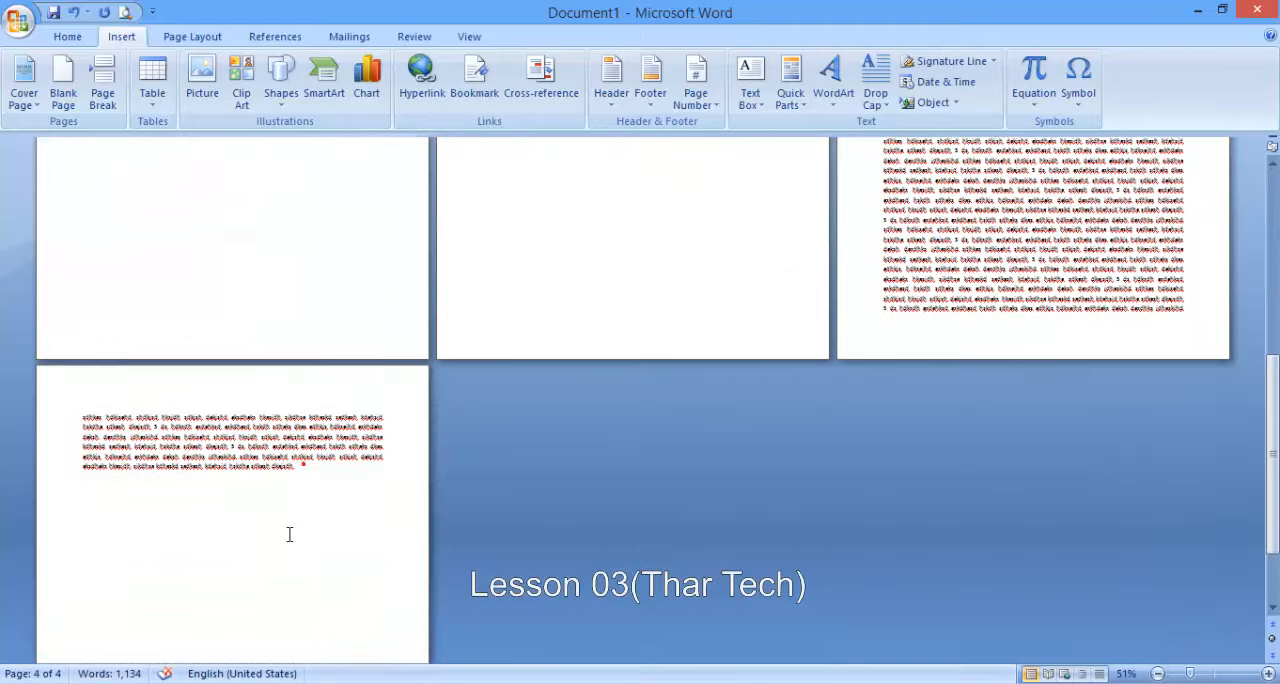
scroll(289, 534, "down", 4)
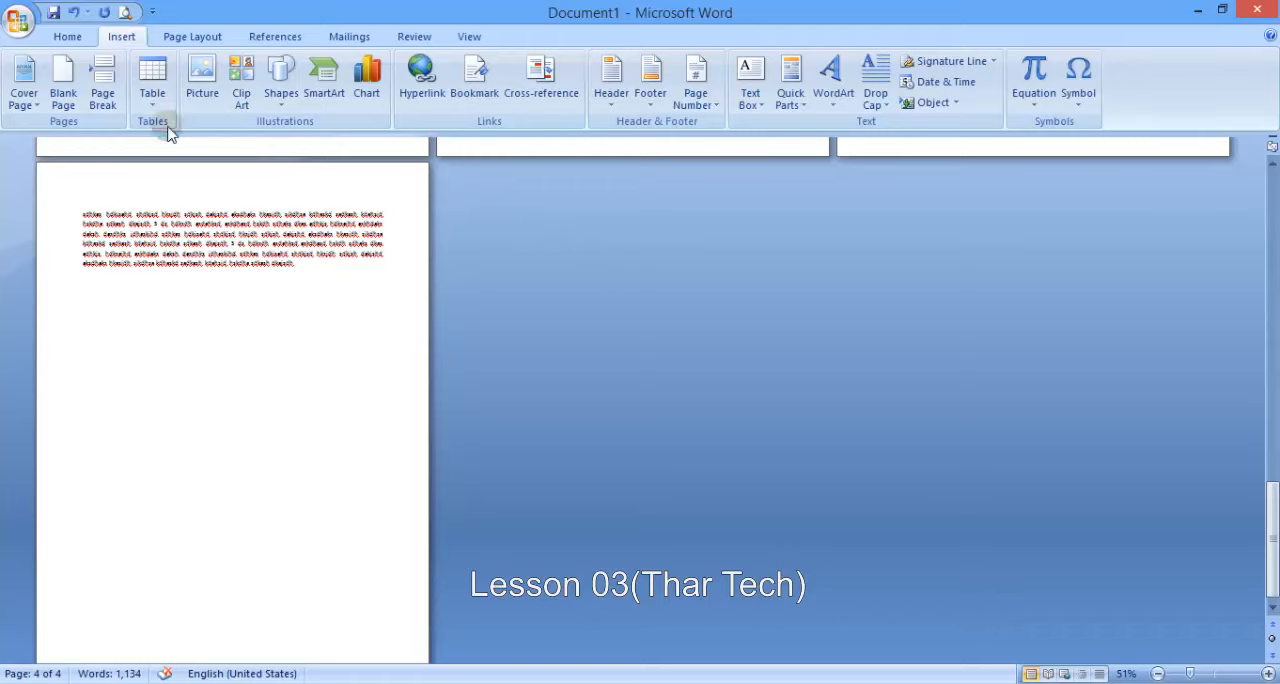
left_click(102, 89)
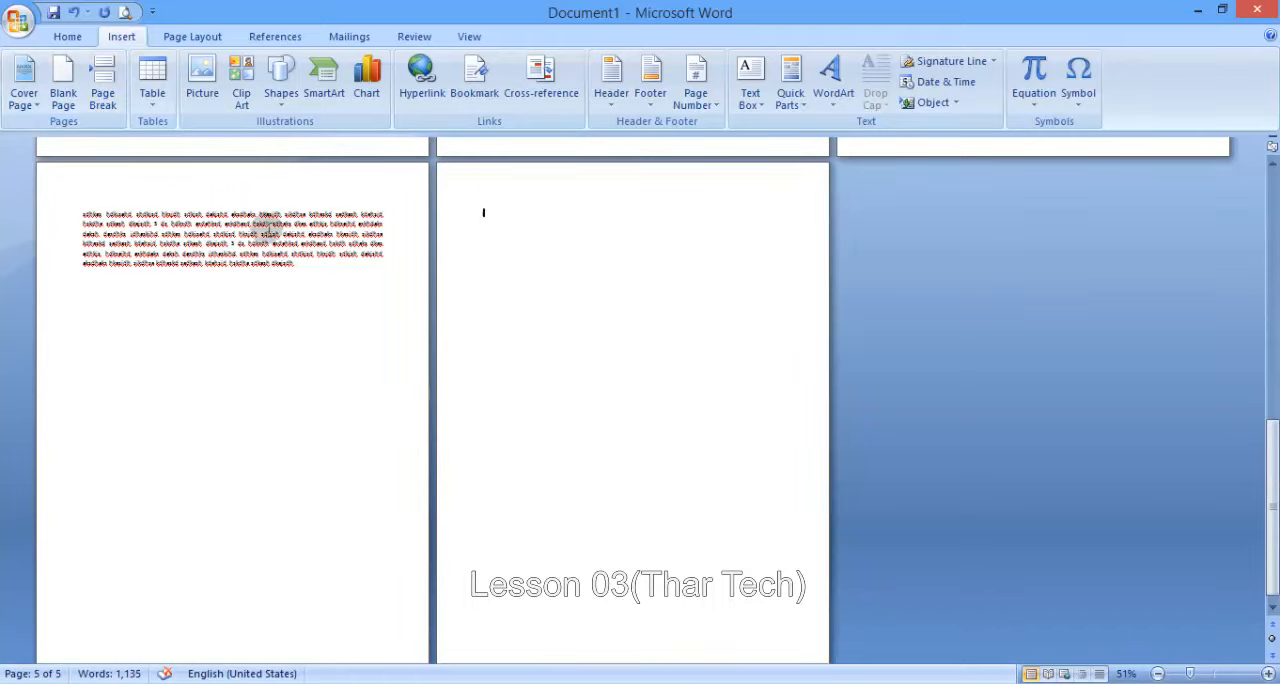
- Create a new blank document and insert a table with 6 columns and 3 rows
key("ctrl+n")
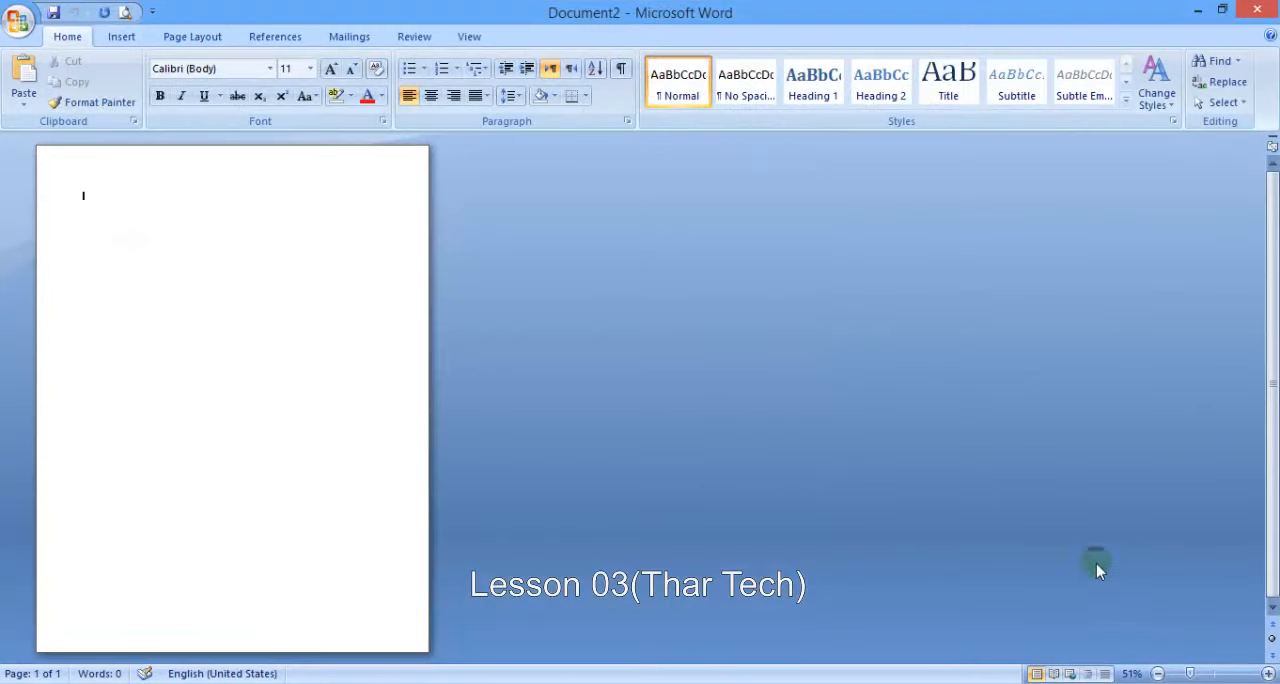
left_click_drag(1190, 674, 1204, 675)
left_click(122, 37)
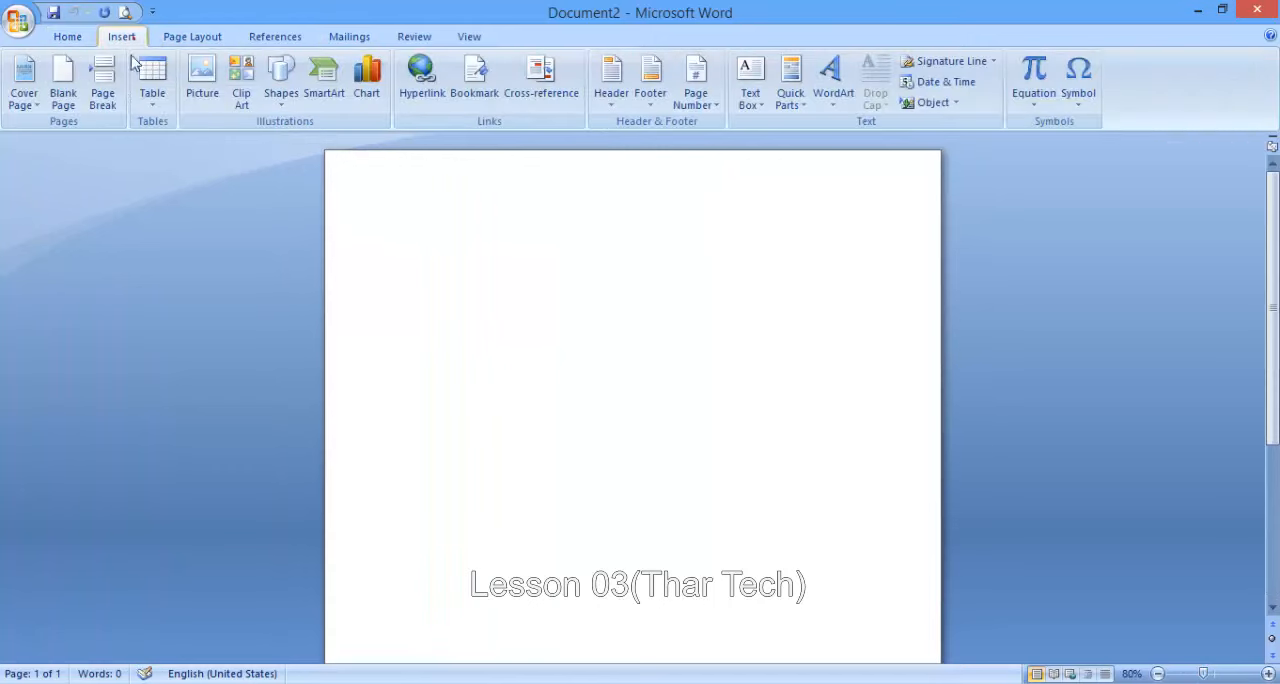
left_click(150, 85)
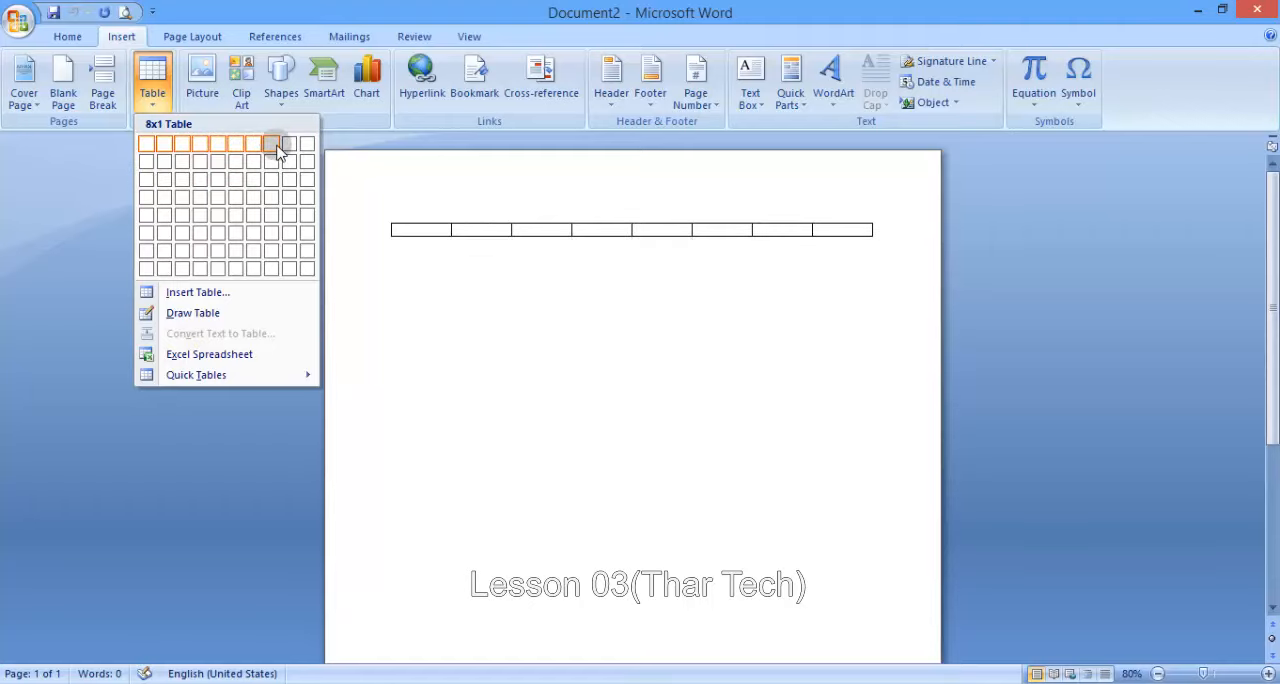
left_click(237, 181)
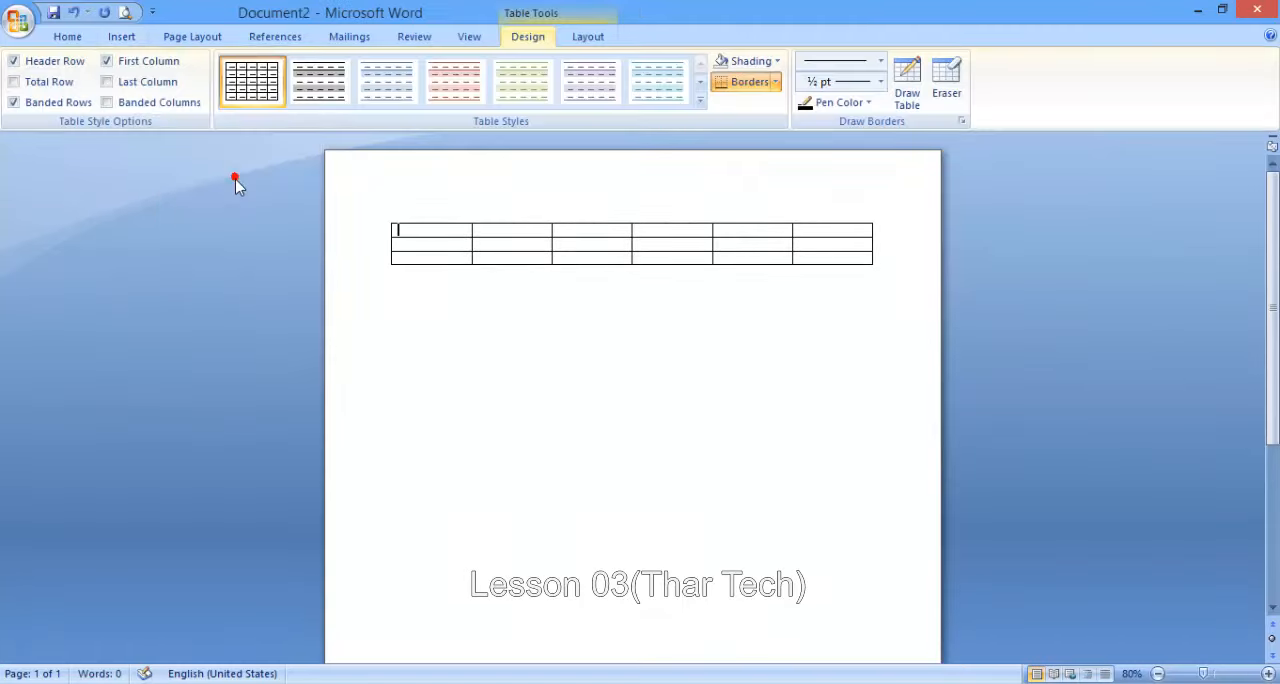
- Insert a second table with 10 columns and 6 rows below the first table
left_click(419, 309)
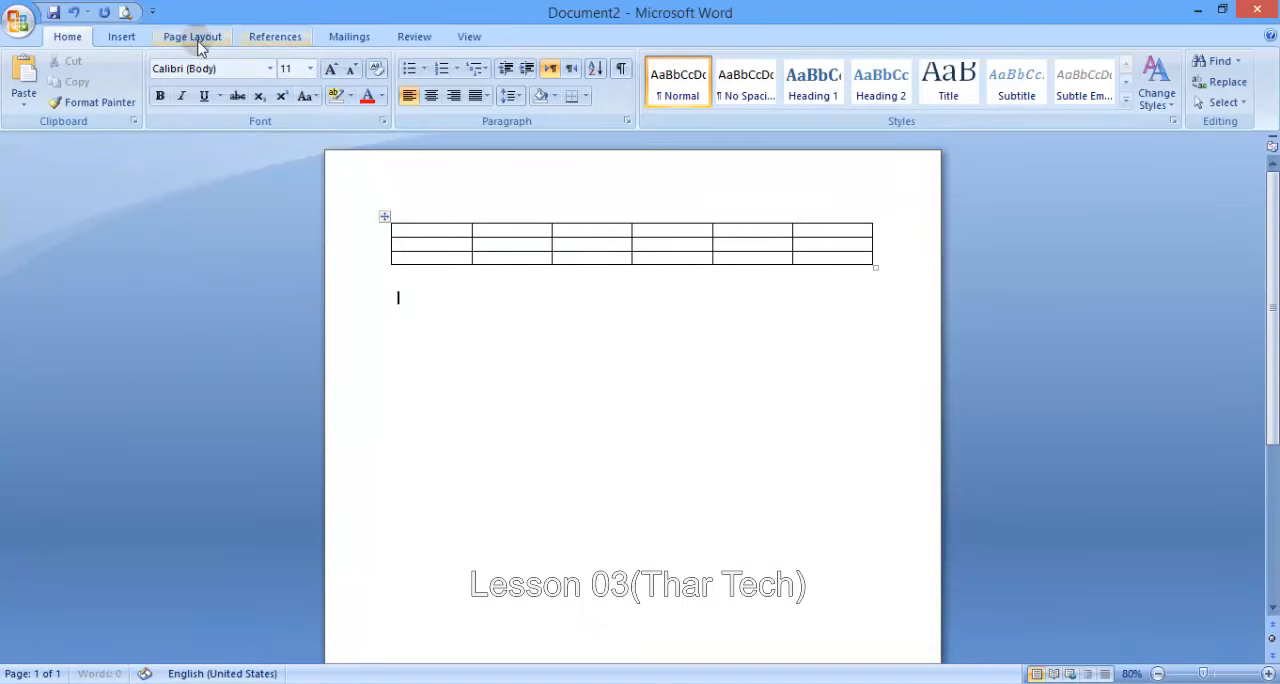
left_click(136, 40)
left_click(146, 86)
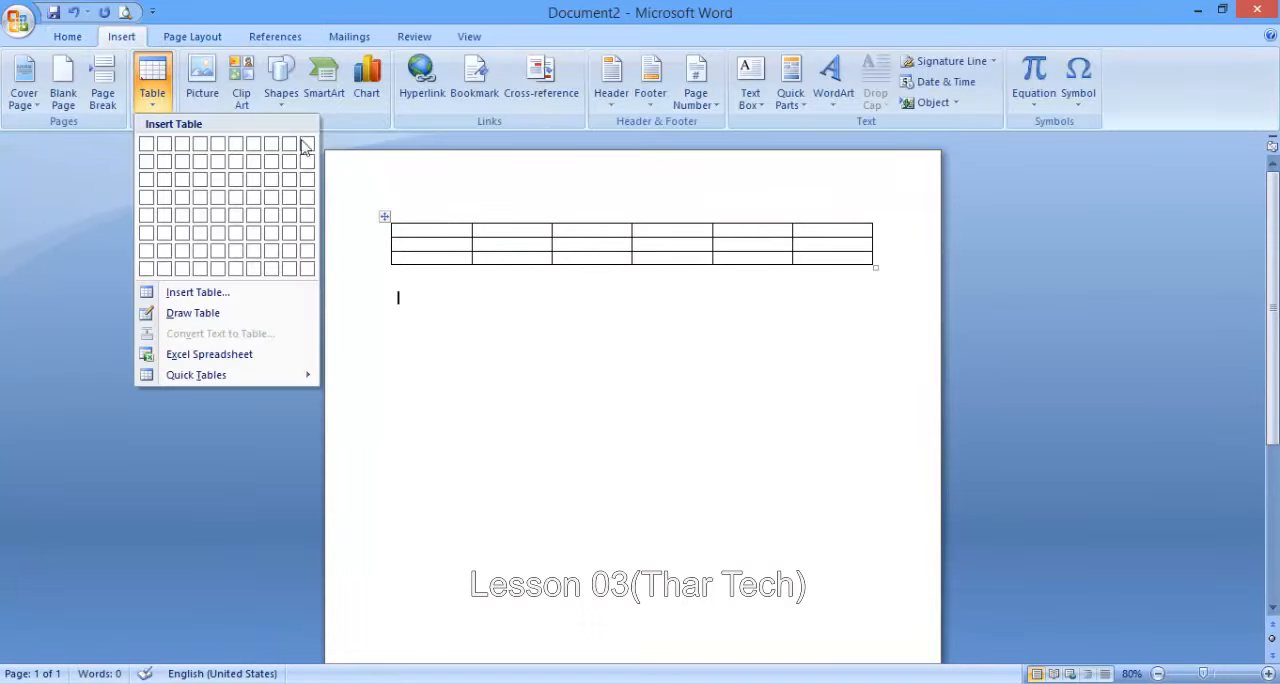
left_click(310, 237)
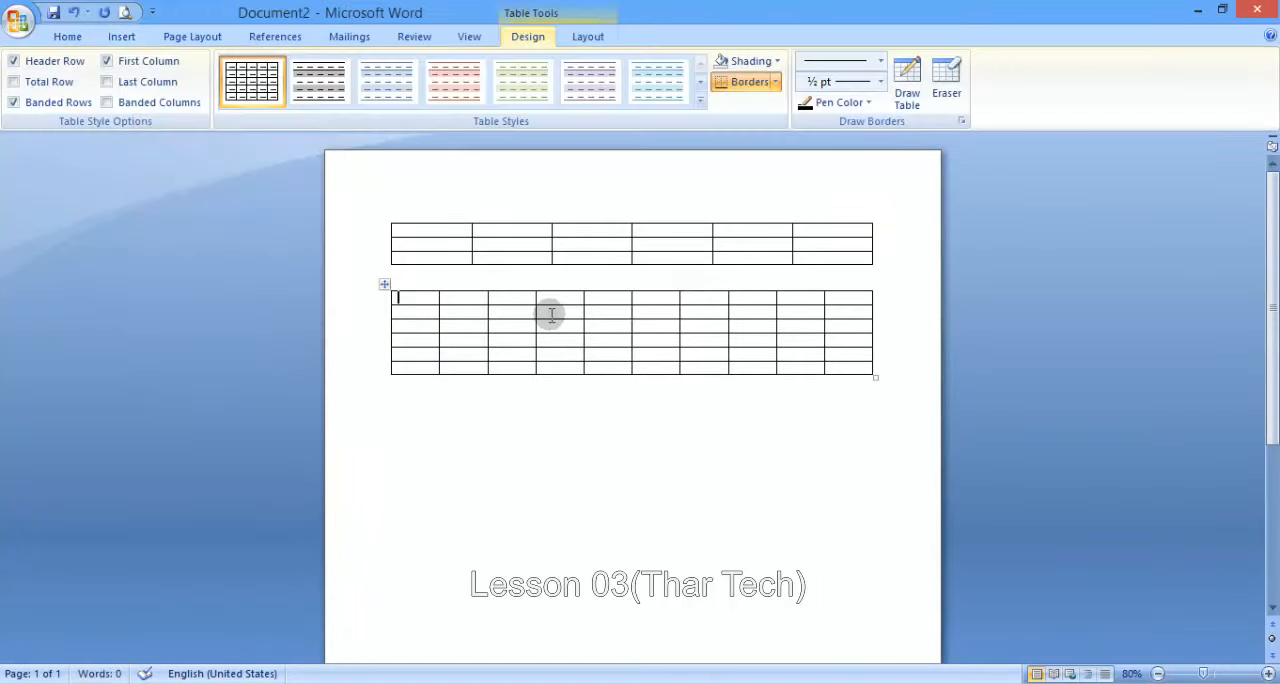
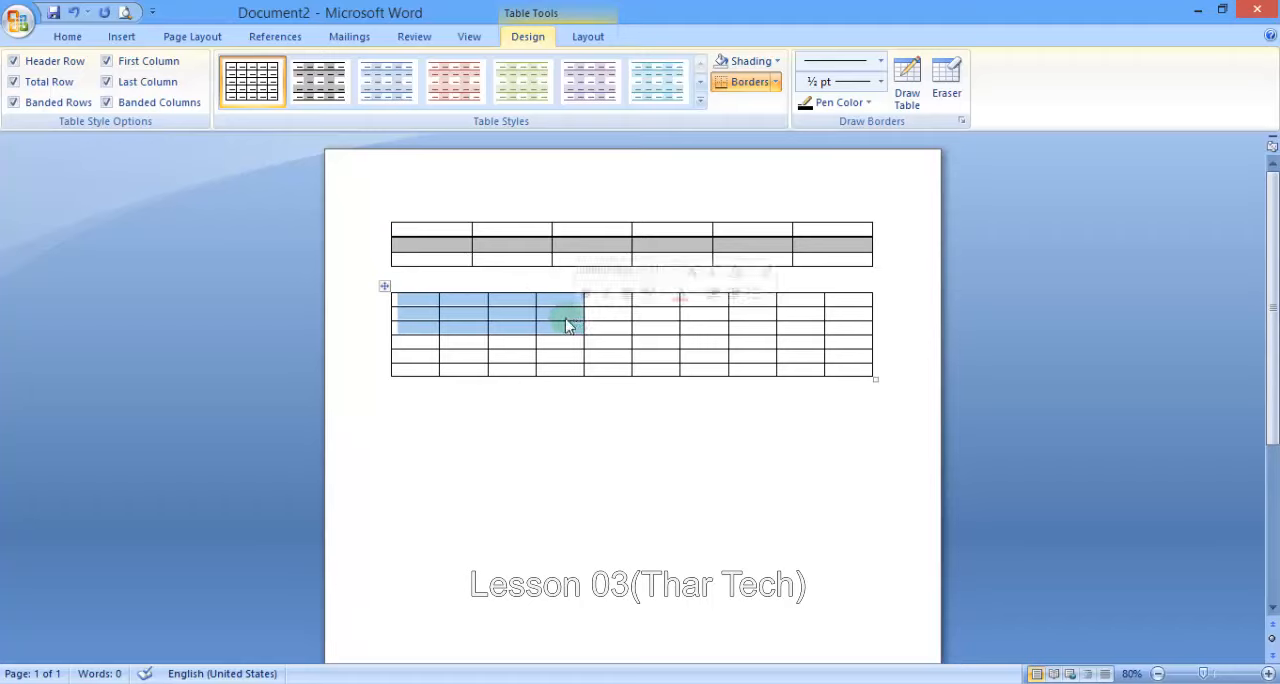
- Shade the first five cells of the top three rows in the second table red
left_click(560, 314)
mouse_move(429, 296)
left_mouse_down()
mouse_move(600, 298)
mouse_move(608, 320)
left_mouse_up()
left_click(748, 62)
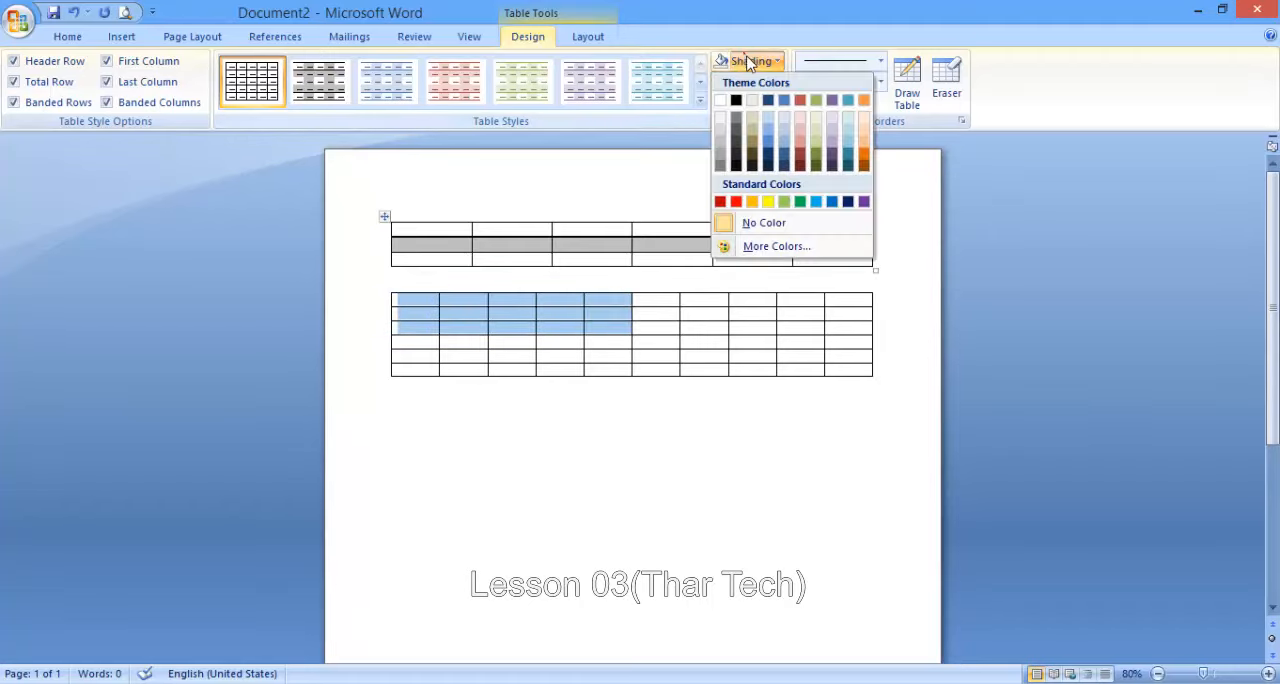
left_click(720, 201)
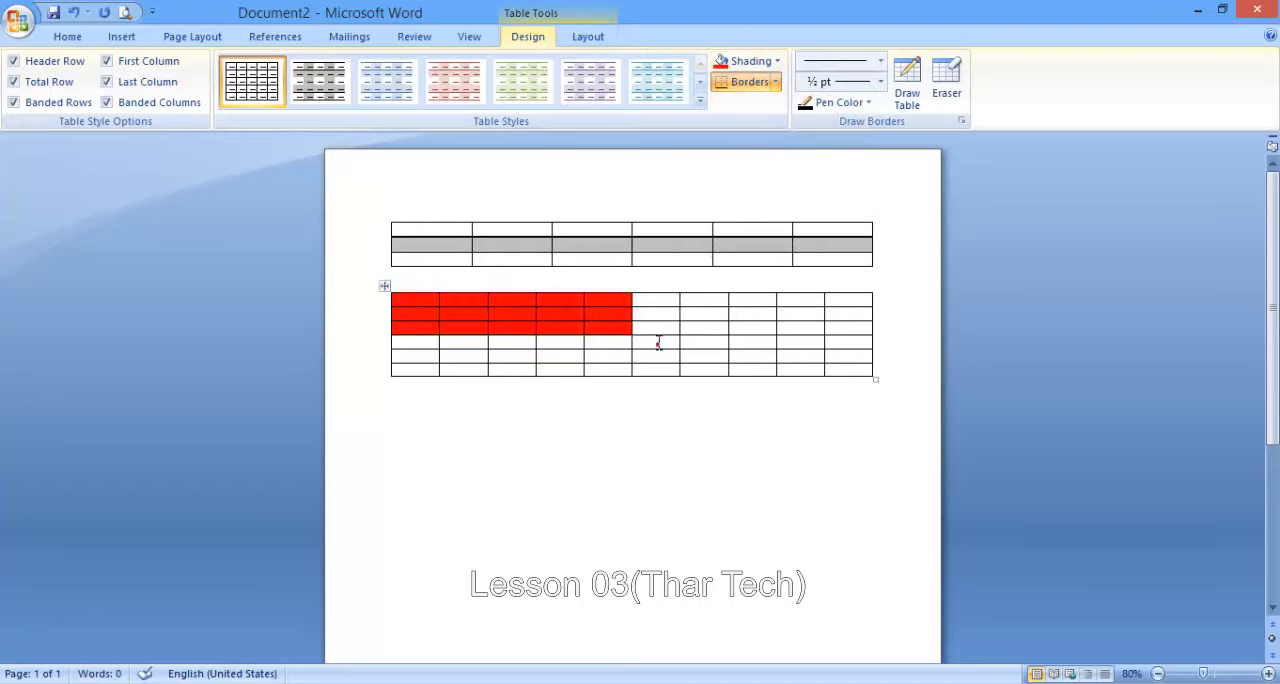
- Shade the sixth cell in the fourth row of the second table with the base red theme color
left_click(662, 340)
left_click(748, 62)
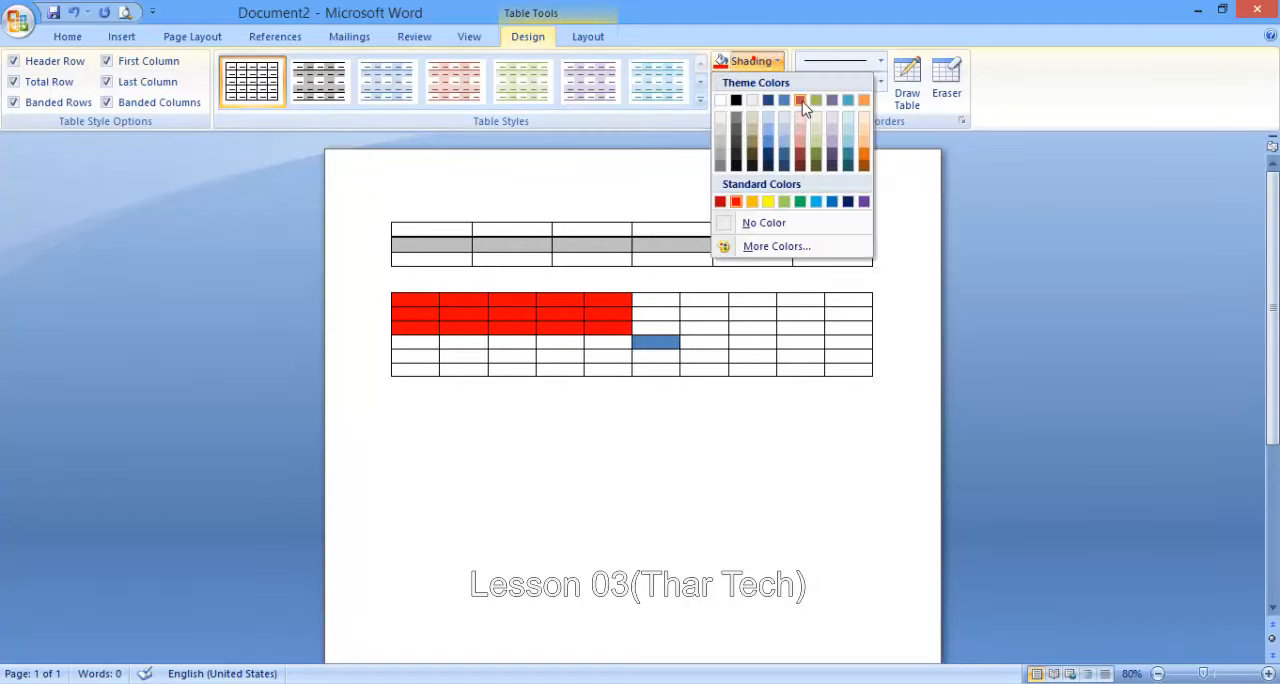
left_click(805, 103)
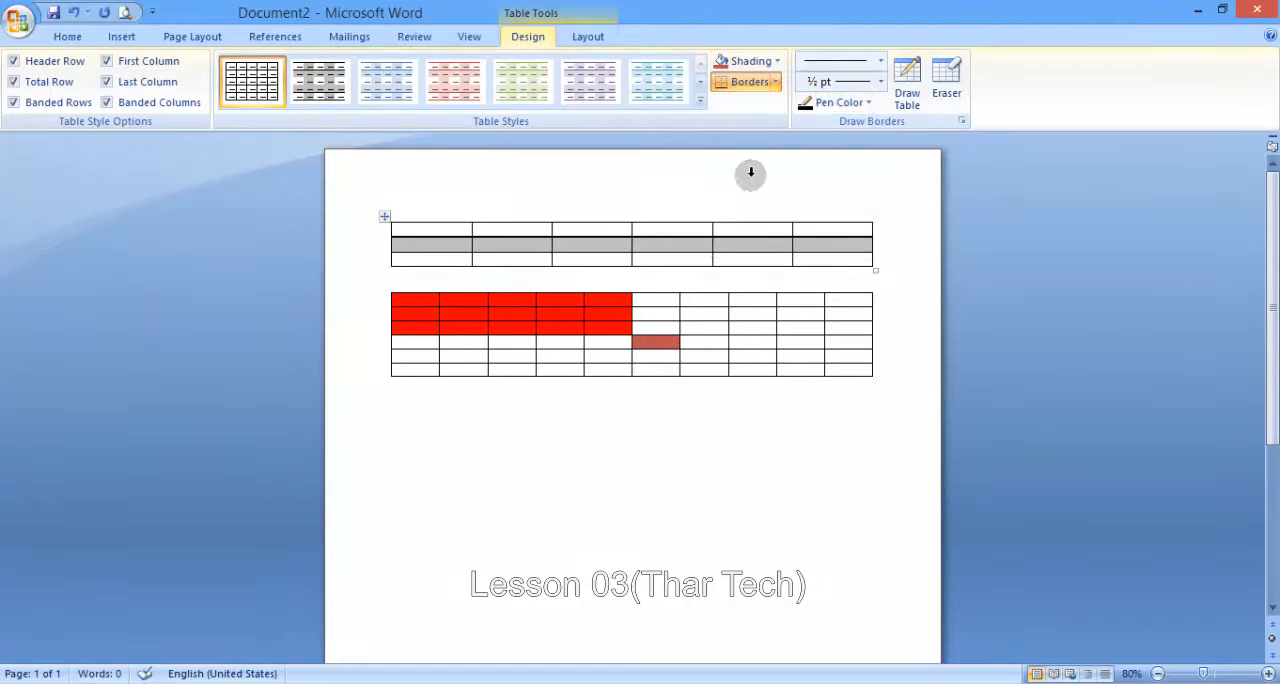
- Clear the shading from the entire second table and remove all of its borders
left_click(386, 290)
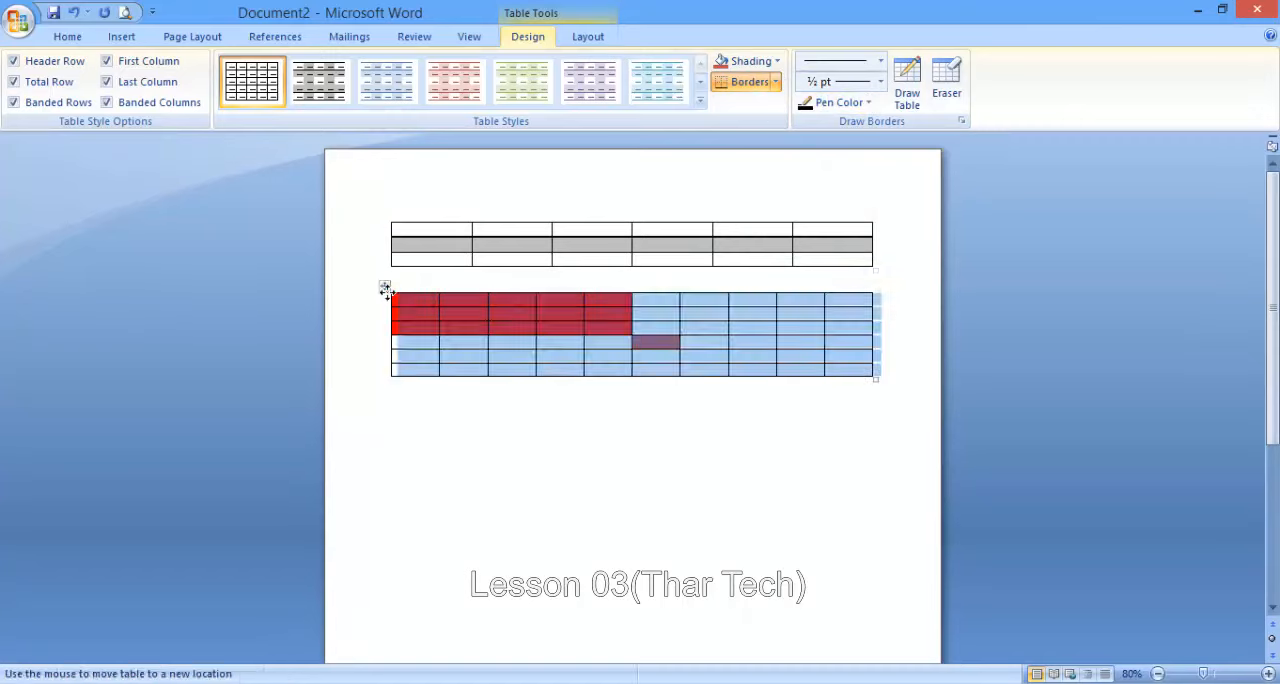
left_click(777, 62)
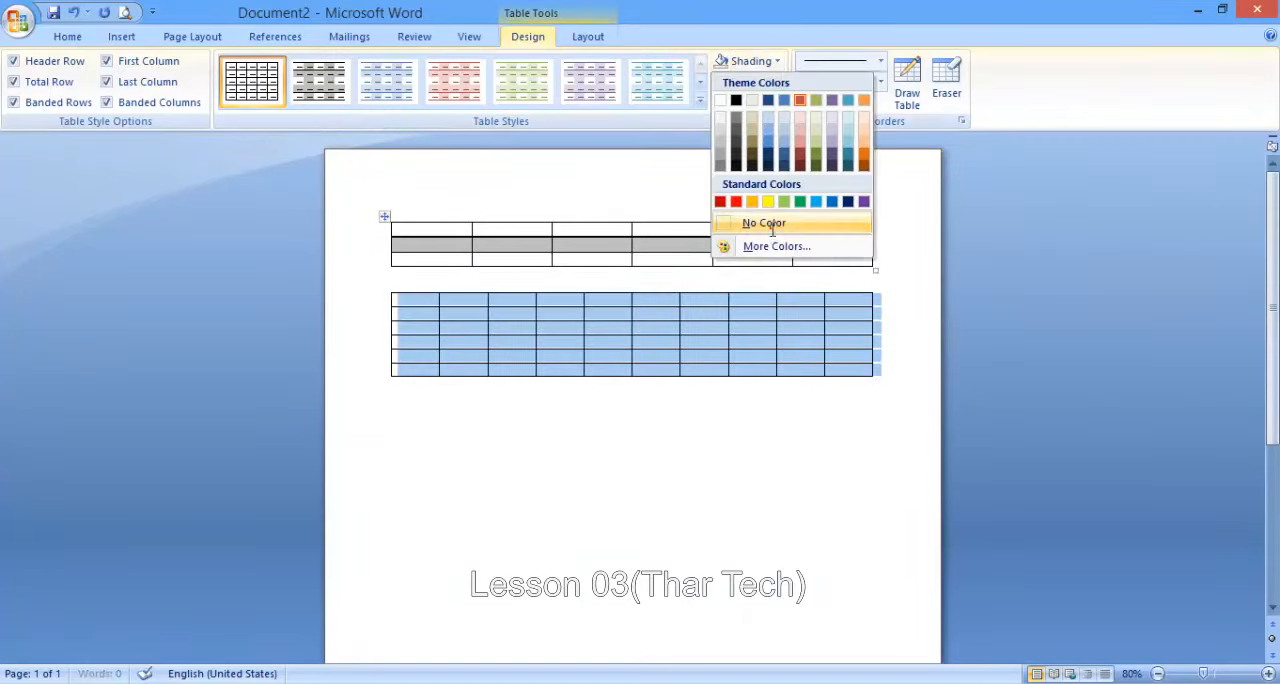
left_click(758, 224)
left_click(775, 82)
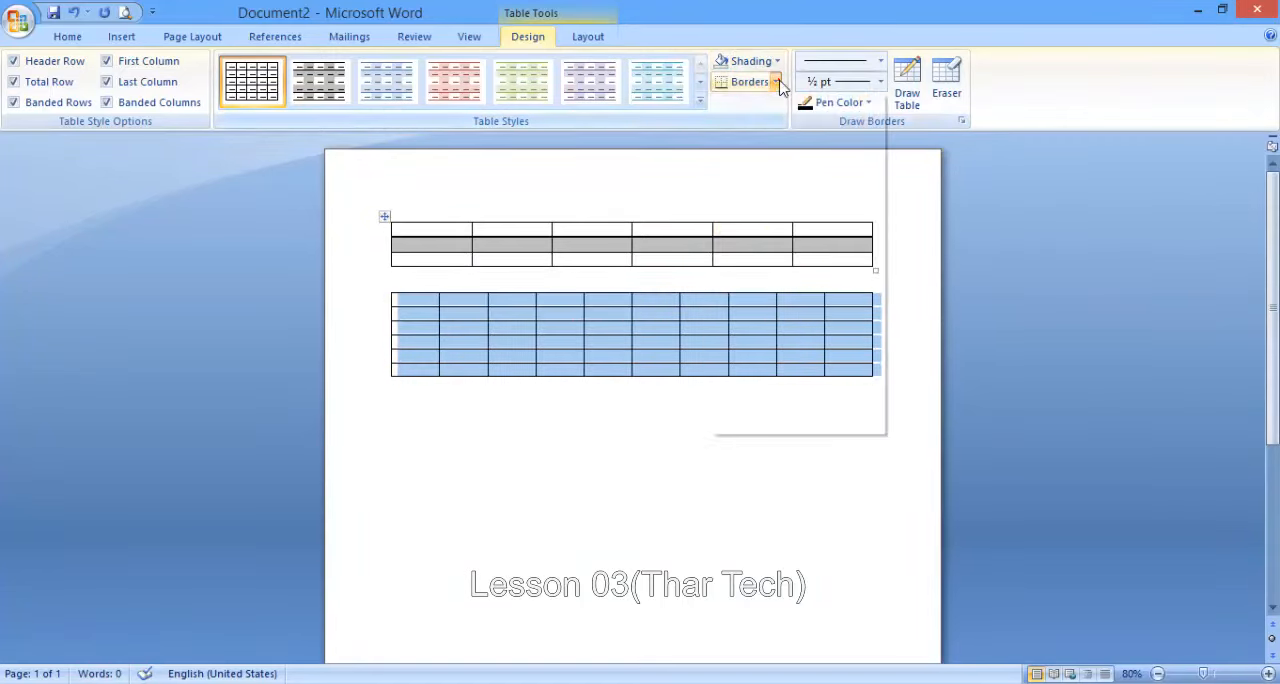
left_click(776, 192)
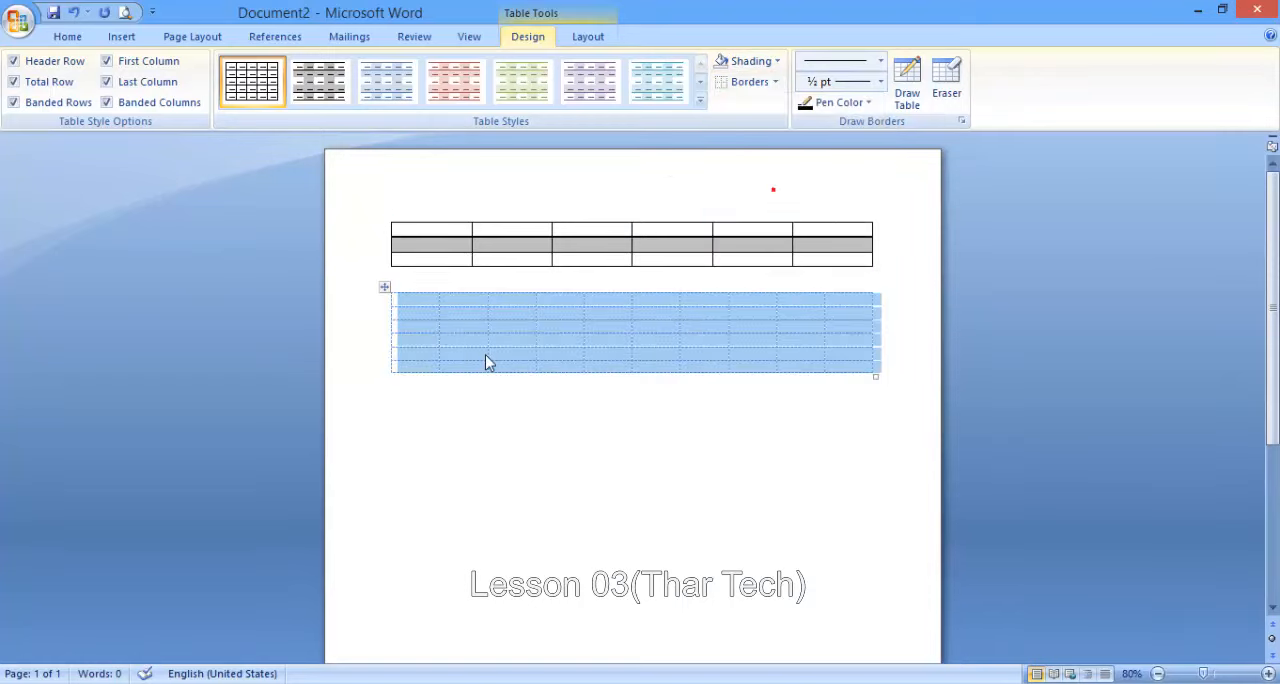
- Hide the table gridlines and enter "das", "sda" and "d" in the second to fourth cells of the second table's first row
left_click(776, 82)
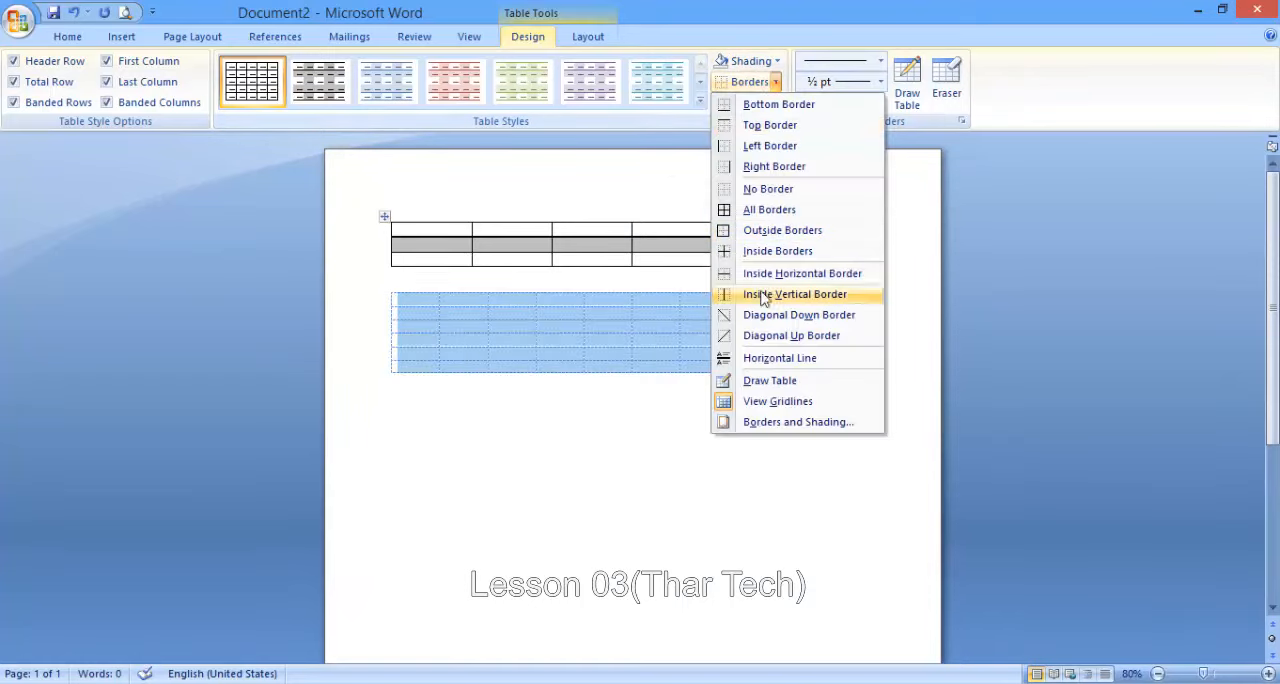
left_click(768, 402)
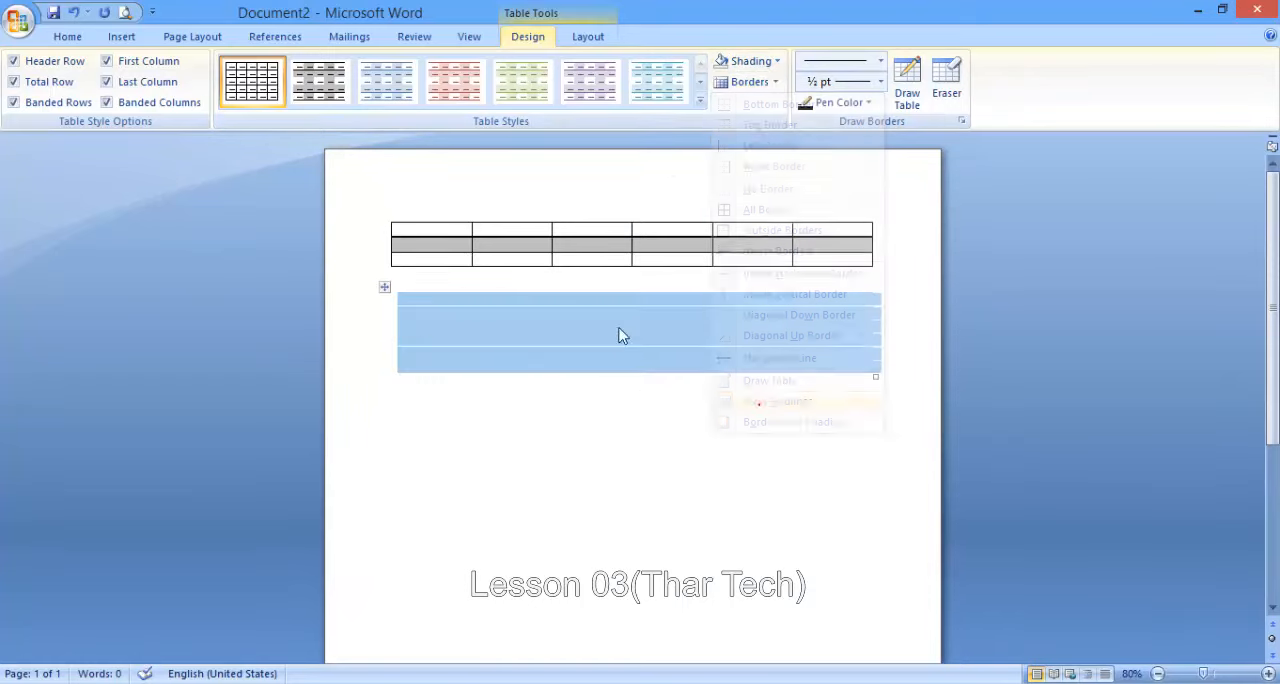
left_click(477, 300)
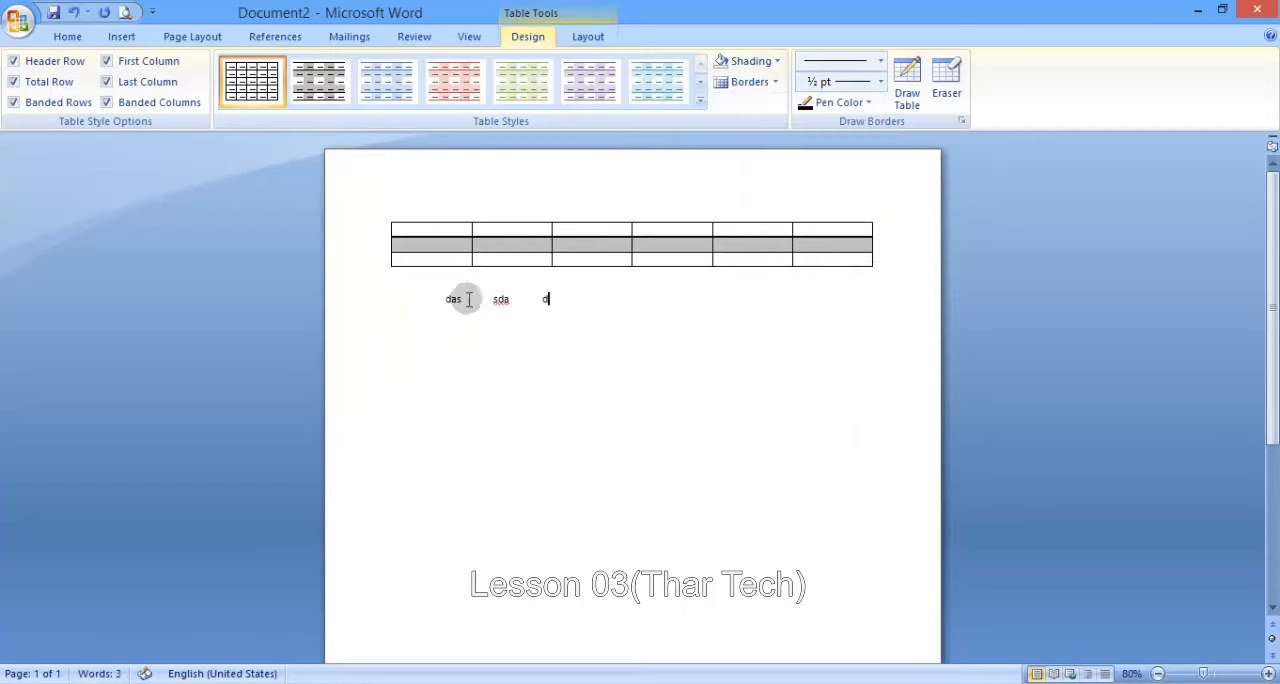
- Add bottom, top, left and right outer borders to the second table one by one, and clear them again
left_click(390, 290)
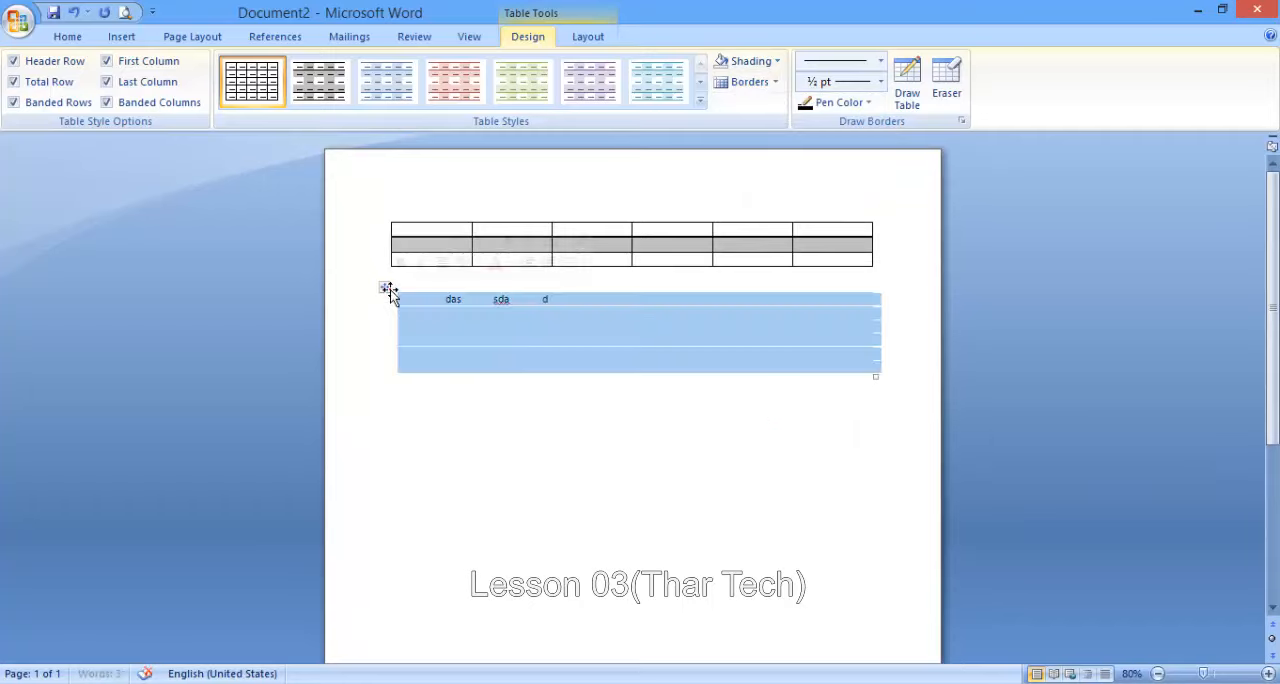
left_click(774, 82)
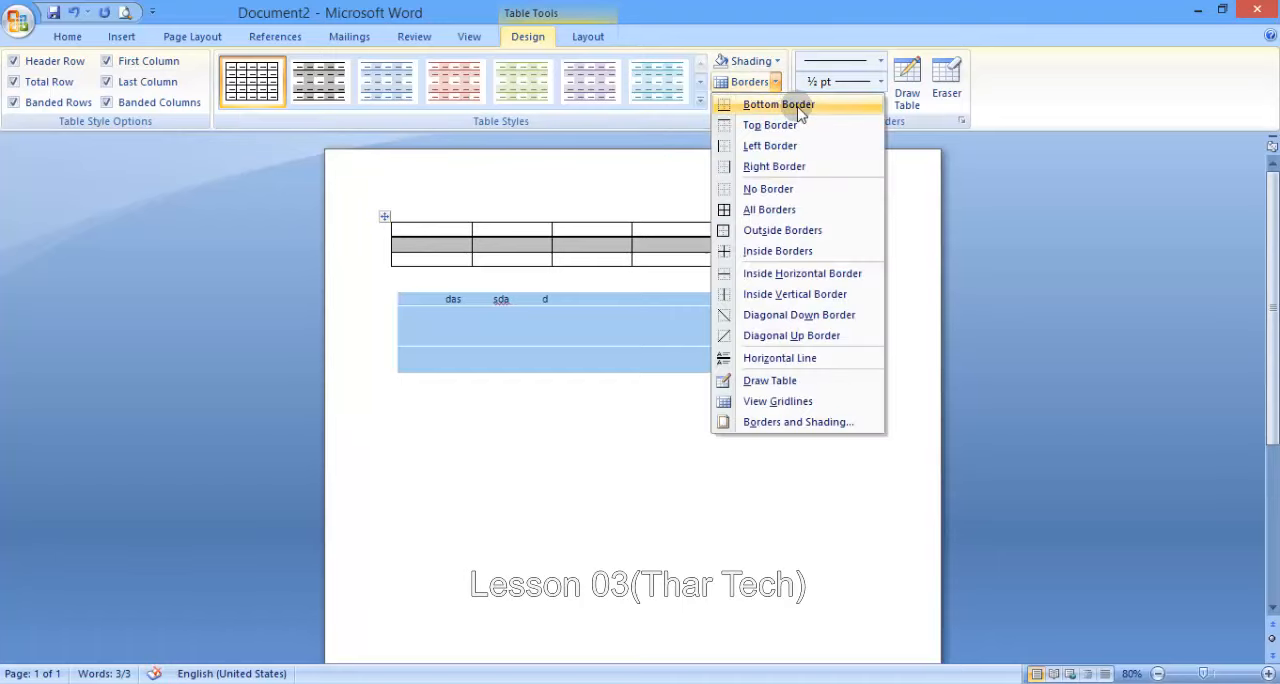
left_click(799, 110)
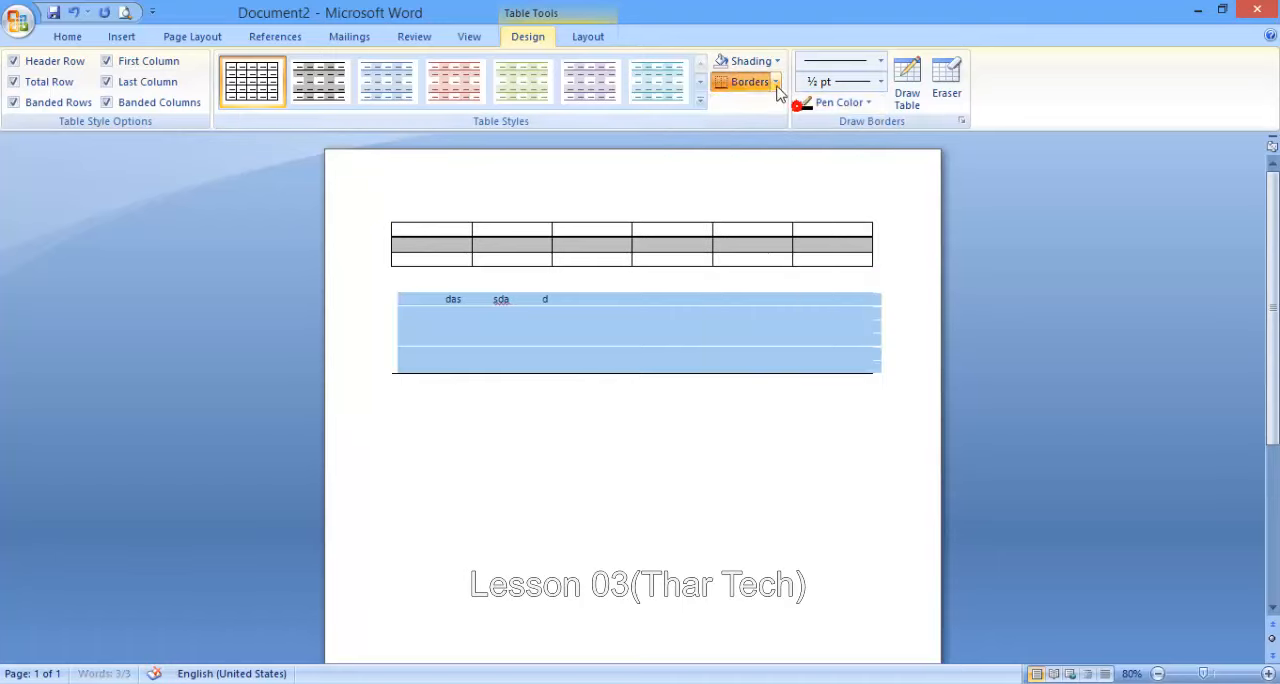
left_click(775, 82)
left_click(770, 125)
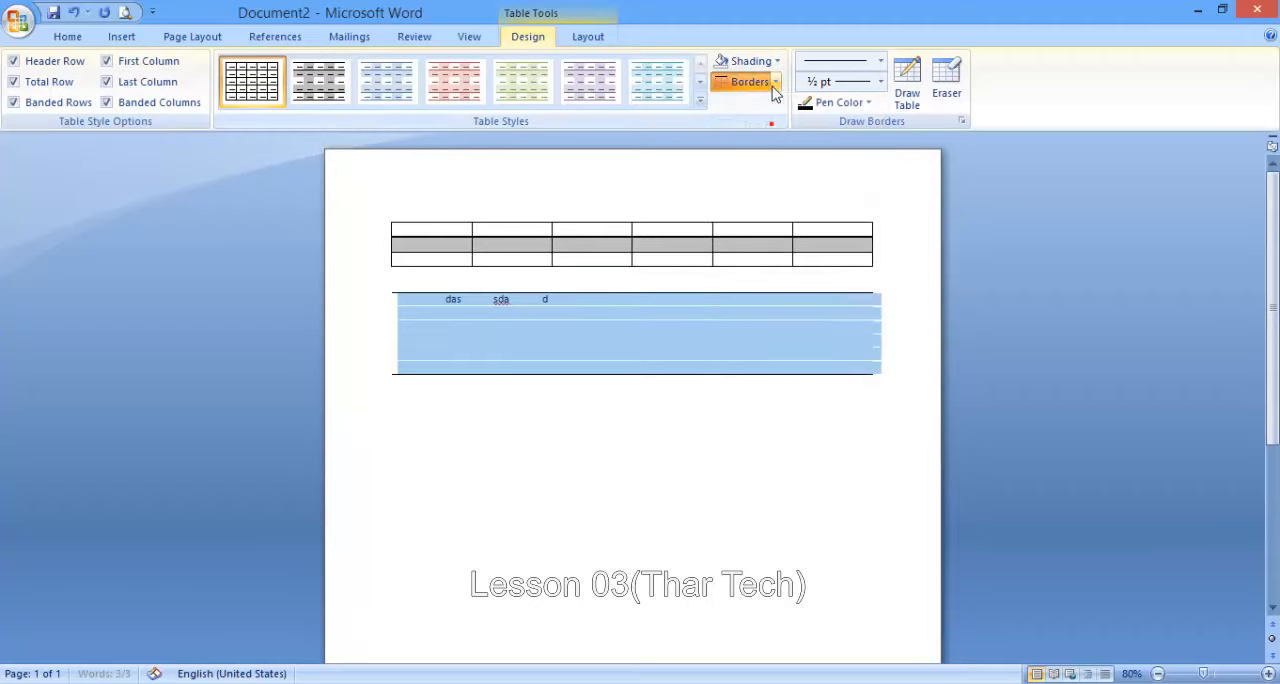
left_click(760, 82)
left_click(770, 145)
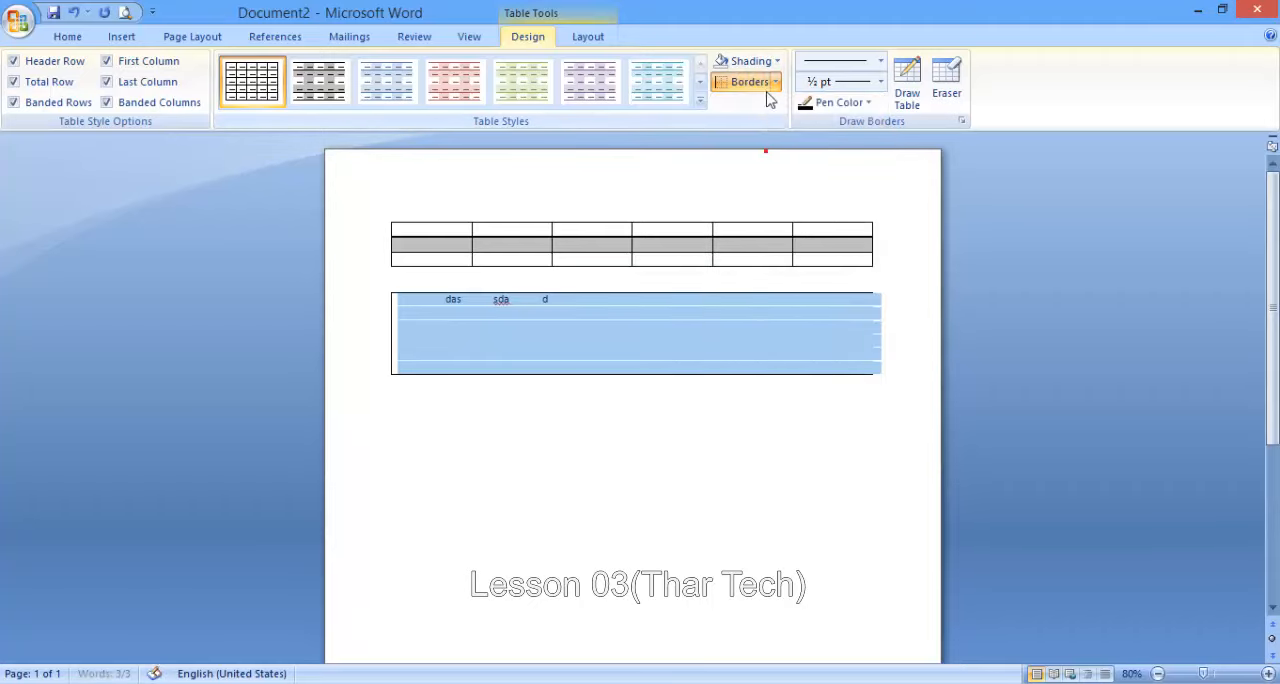
left_click(772, 82)
left_click(778, 167)
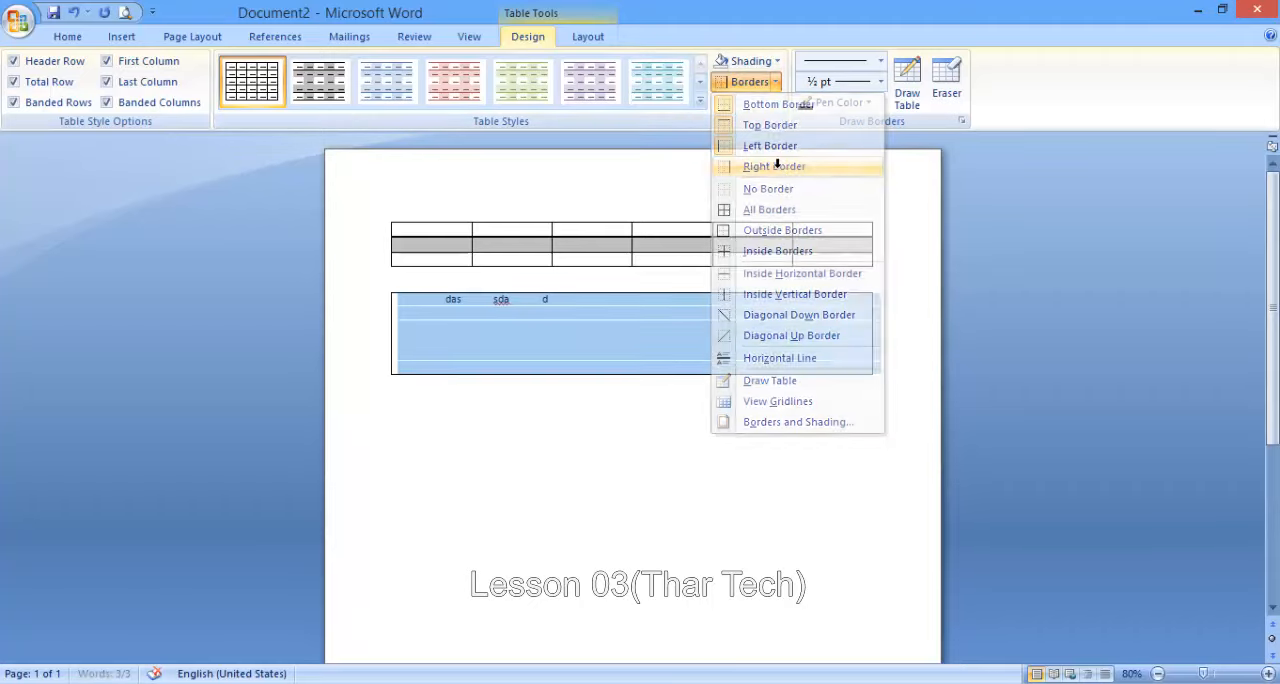
left_click(775, 82)
left_click(776, 190)
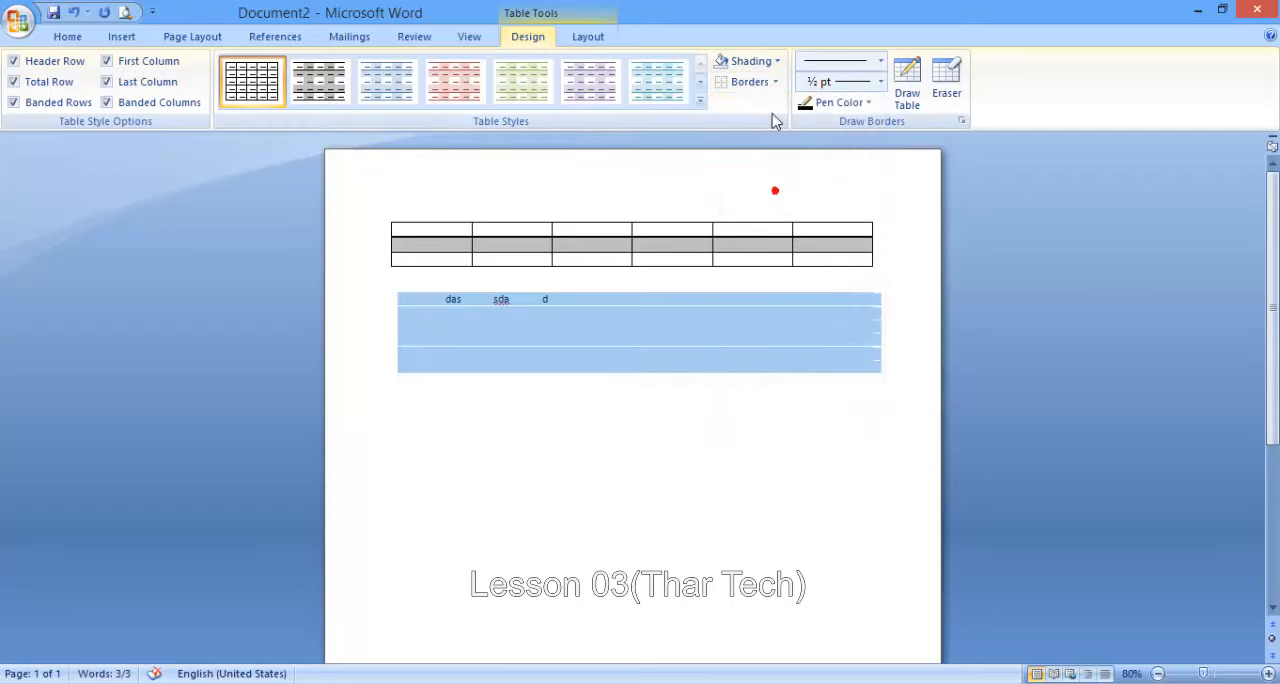
- Apply All Borders to the second table and set it back to No Border
left_click(774, 82)
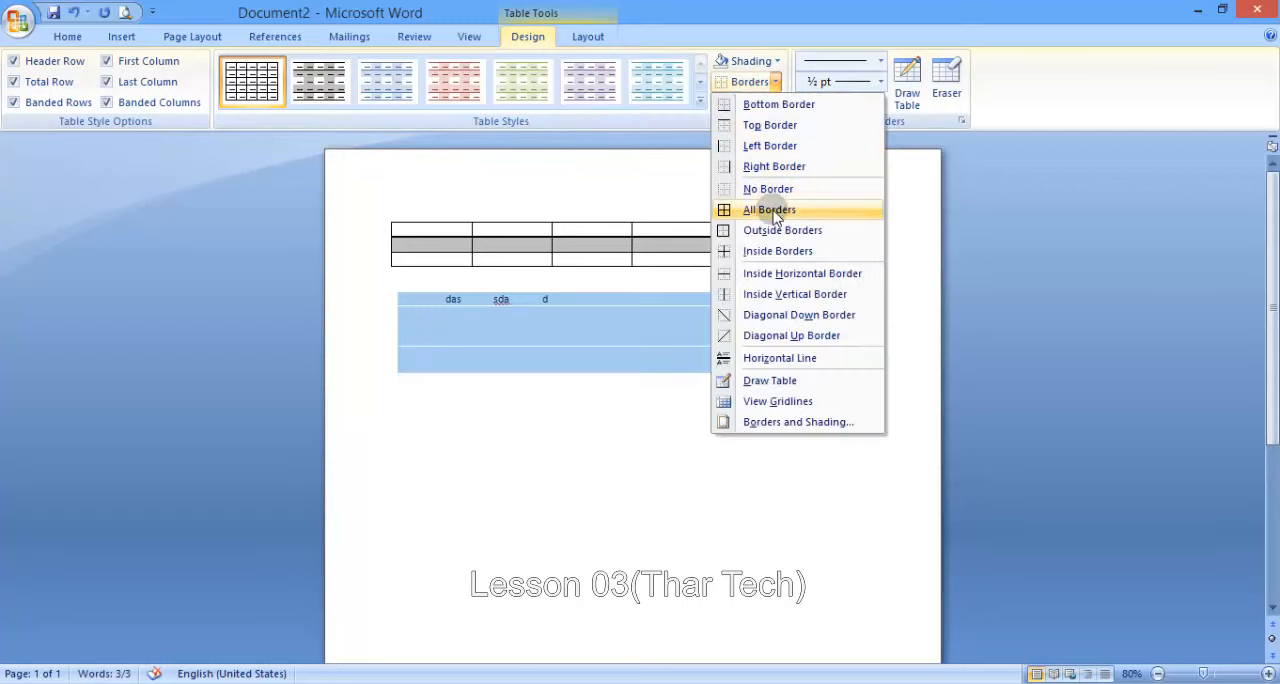
left_click(773, 212)
left_click(775, 82)
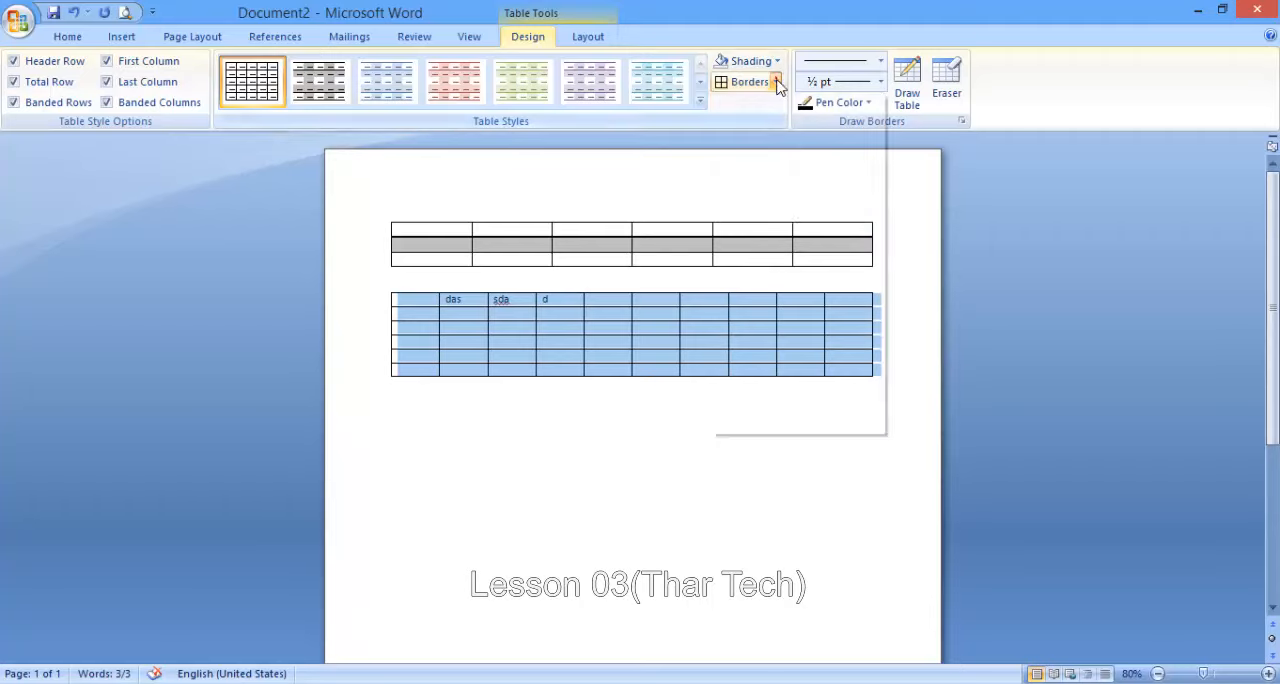
left_click(771, 190)
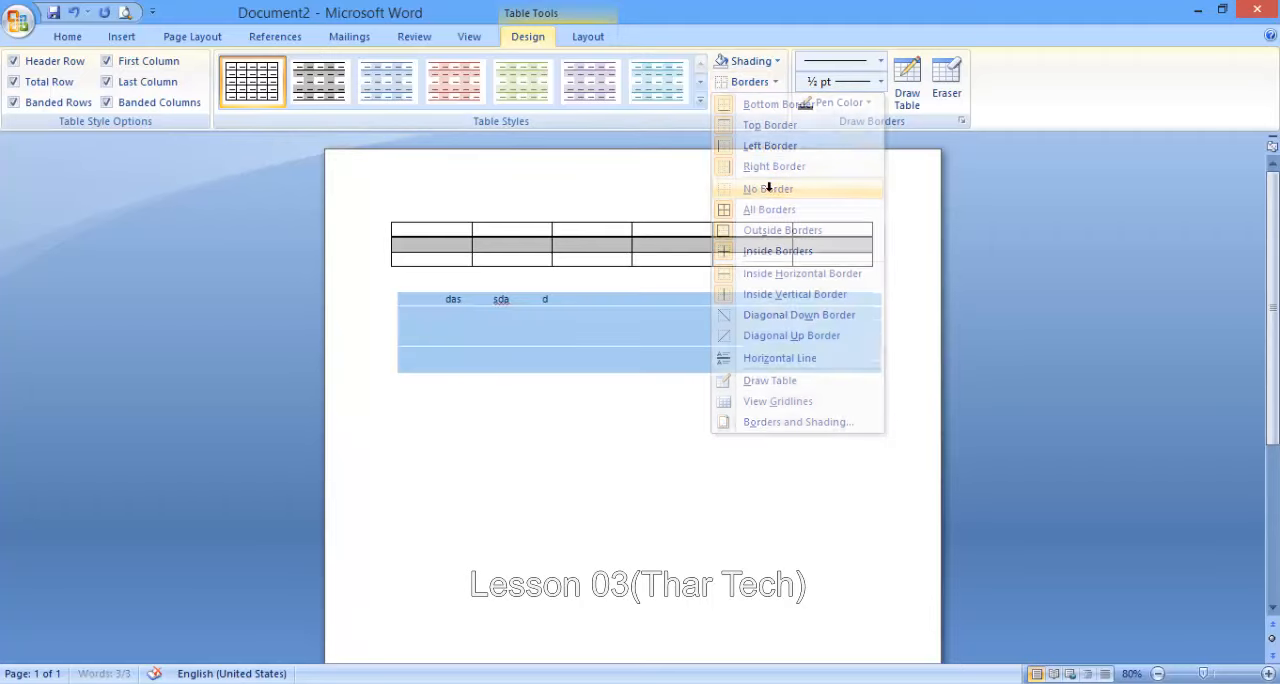
- Add outside borders and inside borders to the second table, and clear both again
left_click(775, 82)
left_click(770, 231)
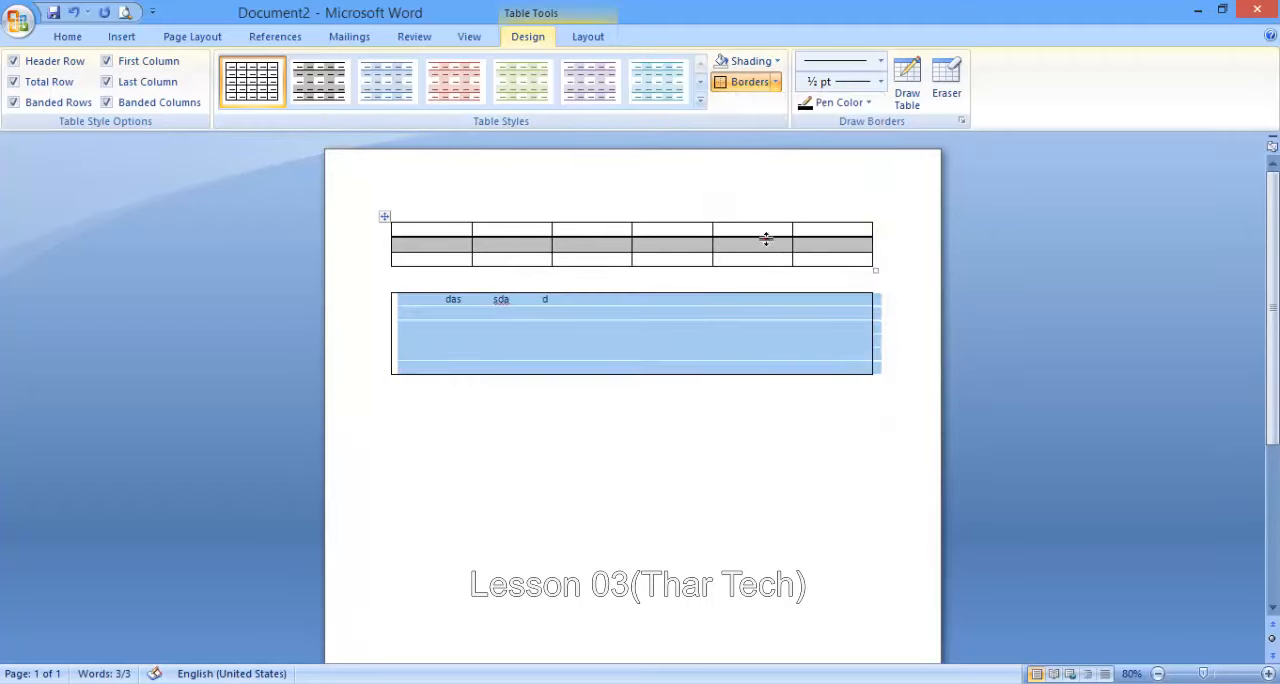
left_click(775, 82)
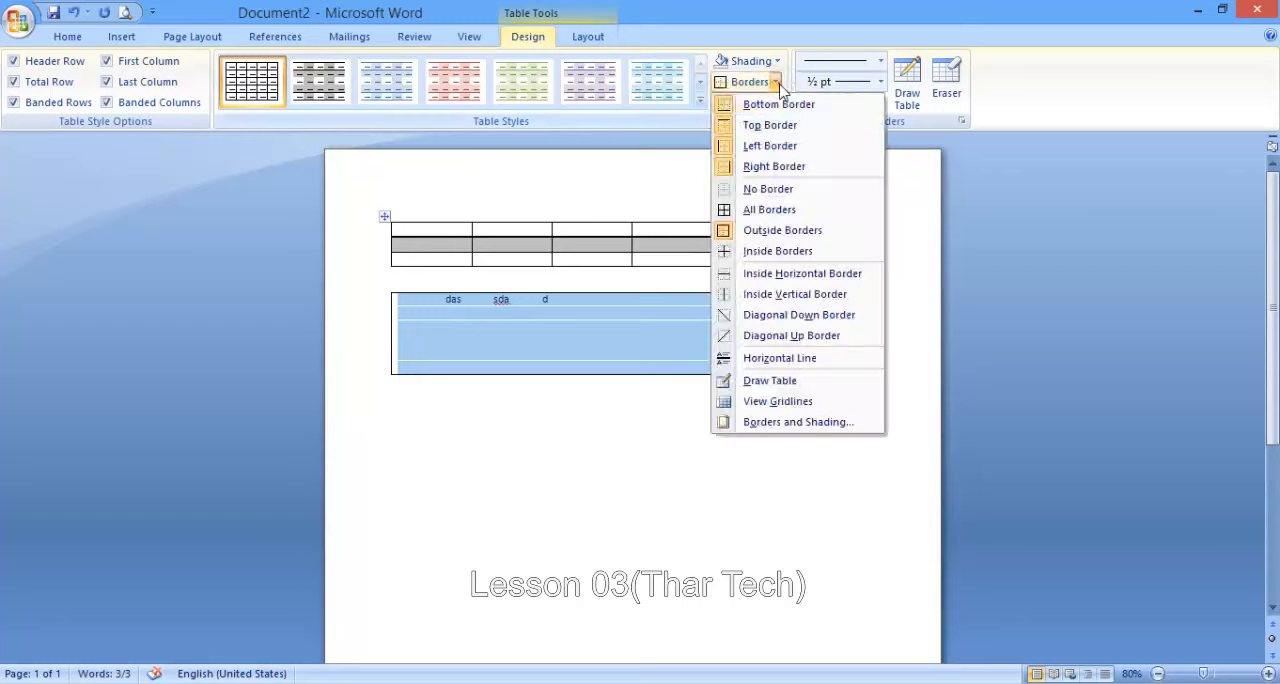
left_click(770, 249)
left_click(775, 82)
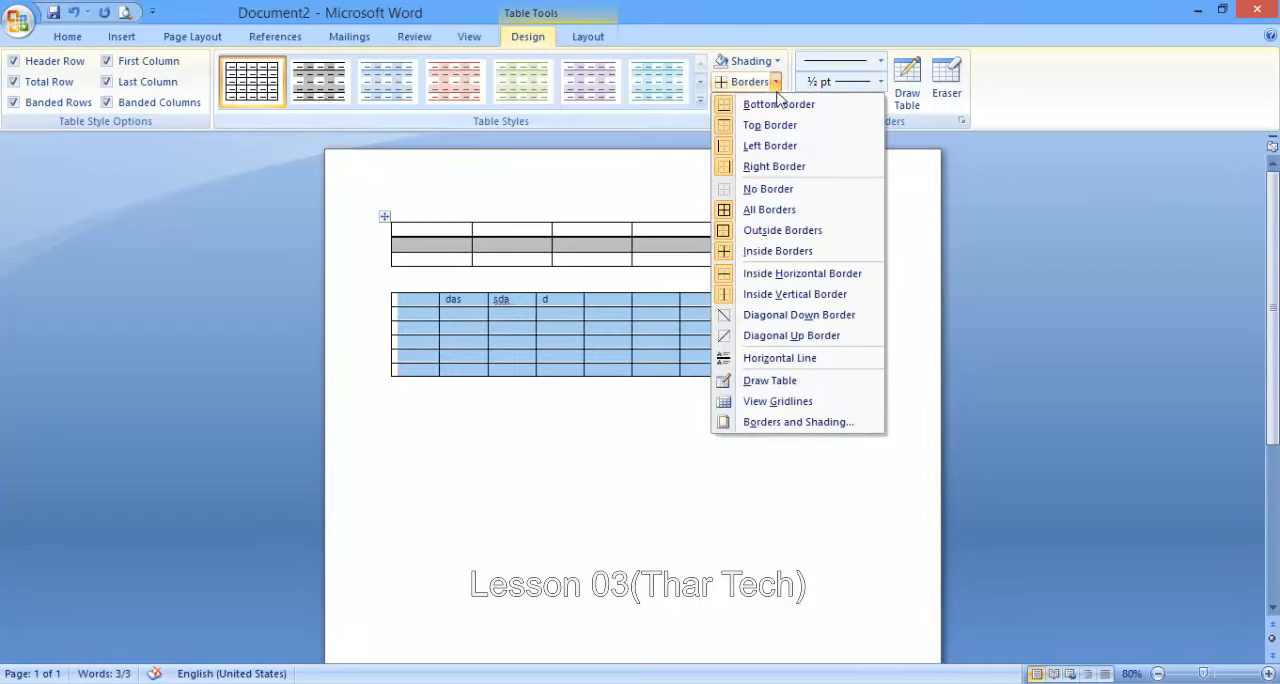
left_click(772, 188)
- Add inside horizontal and inside vertical borders to the second table
left_click(775, 82)
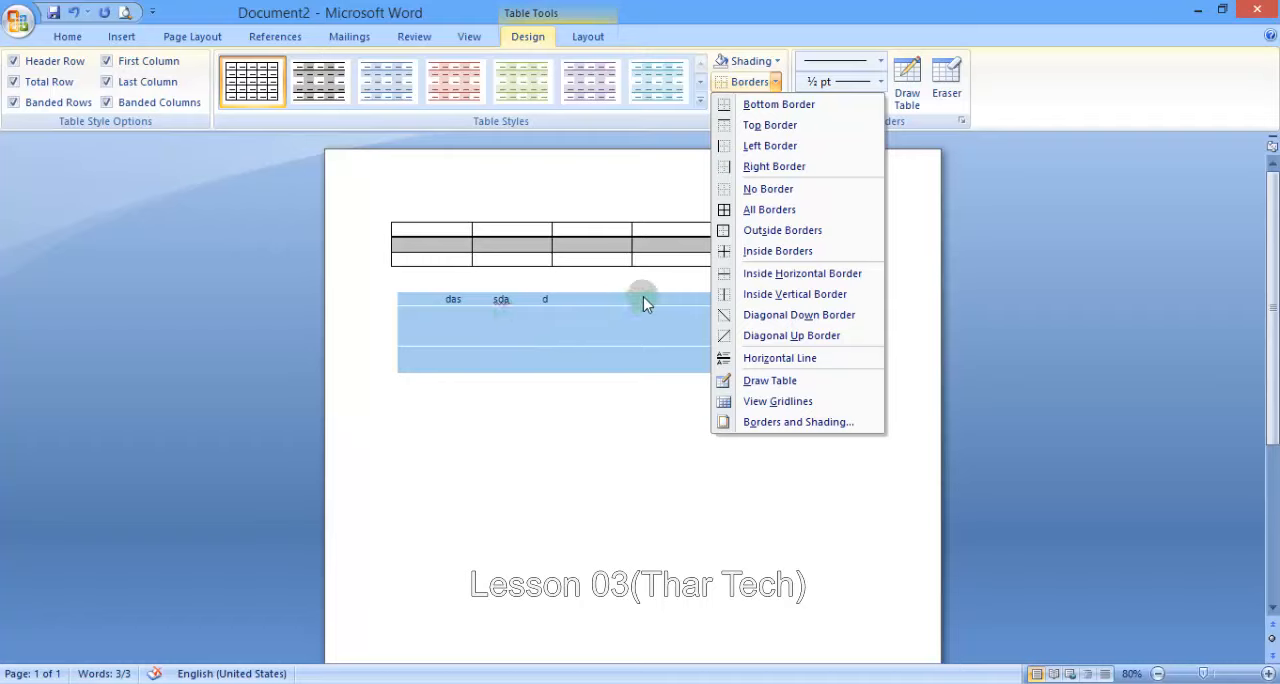
left_click(776, 274)
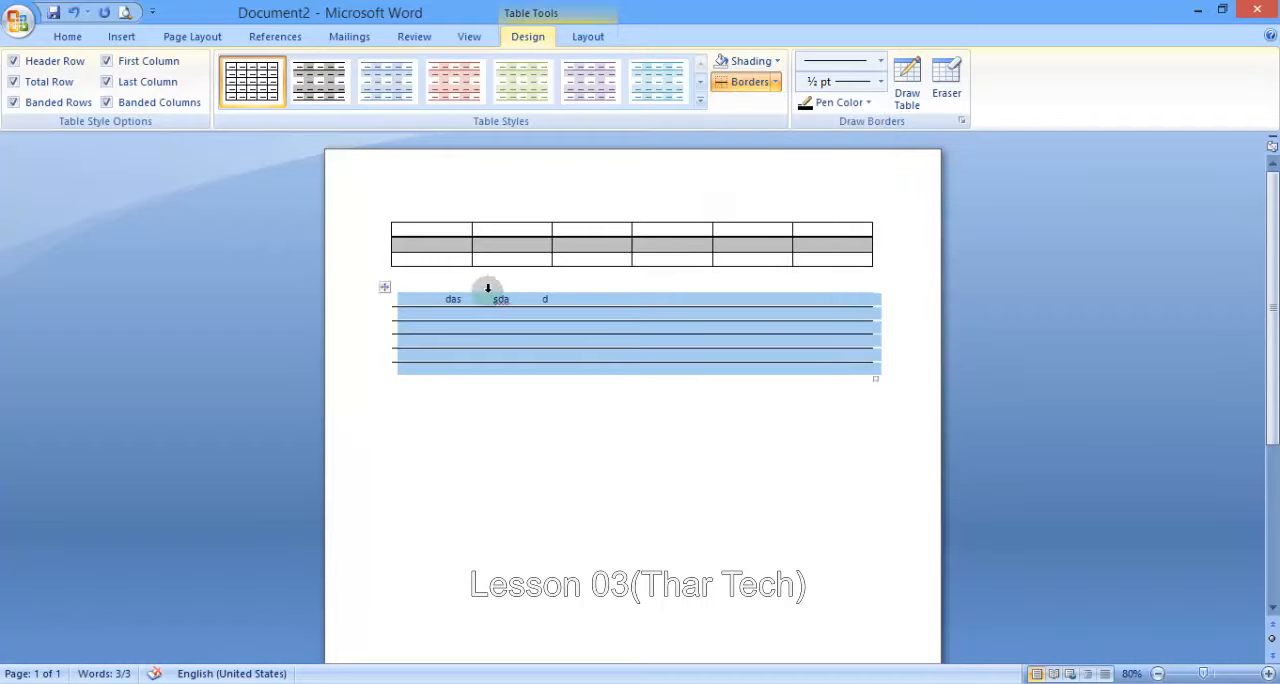
left_click_drag(1203, 675, 1220, 677)
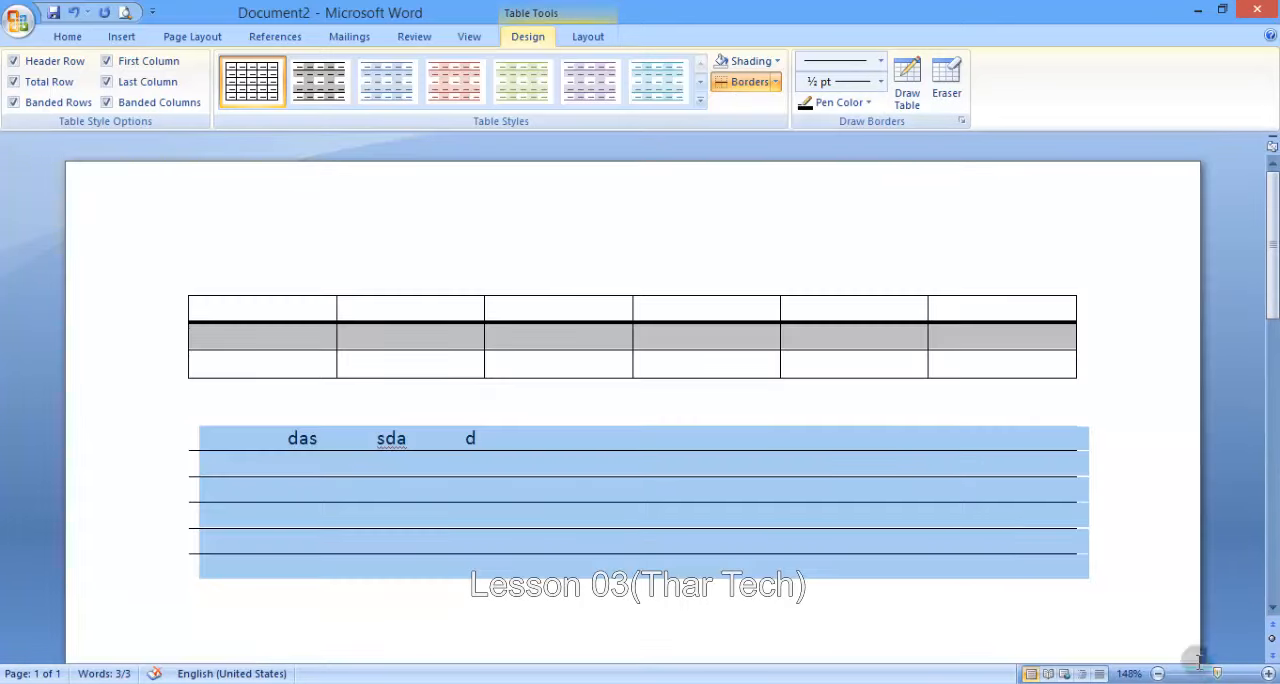
left_click(775, 82)
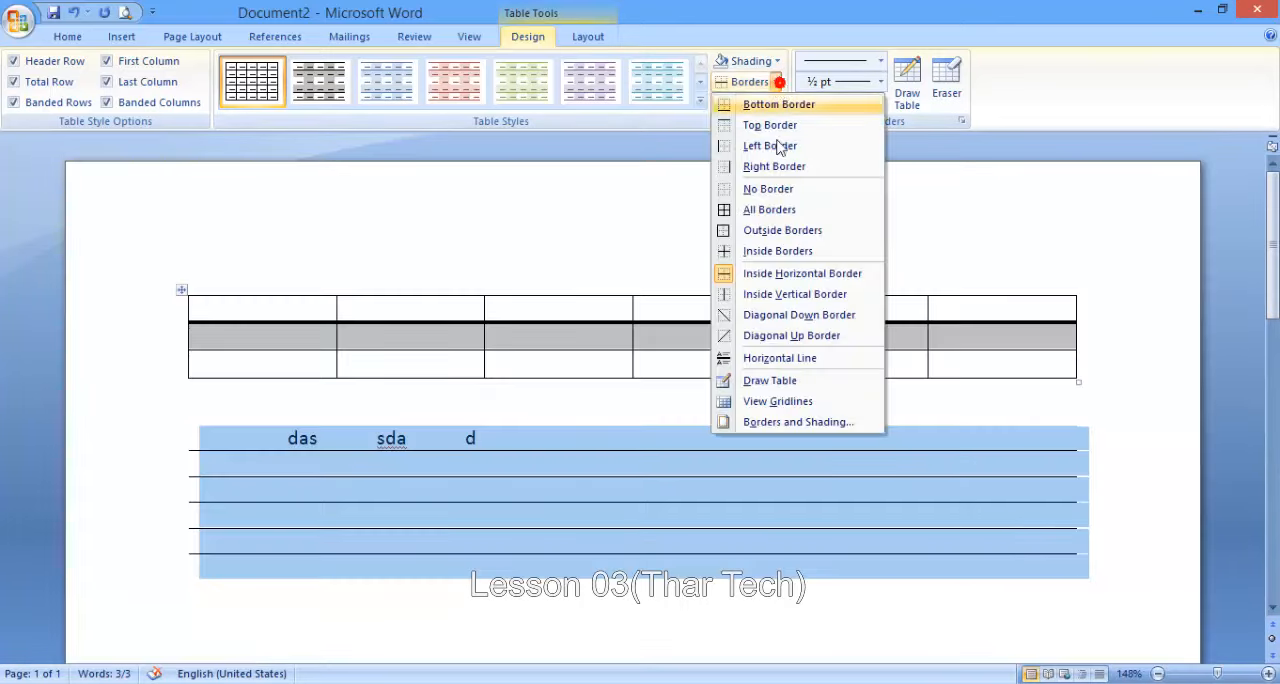
left_click(765, 295)
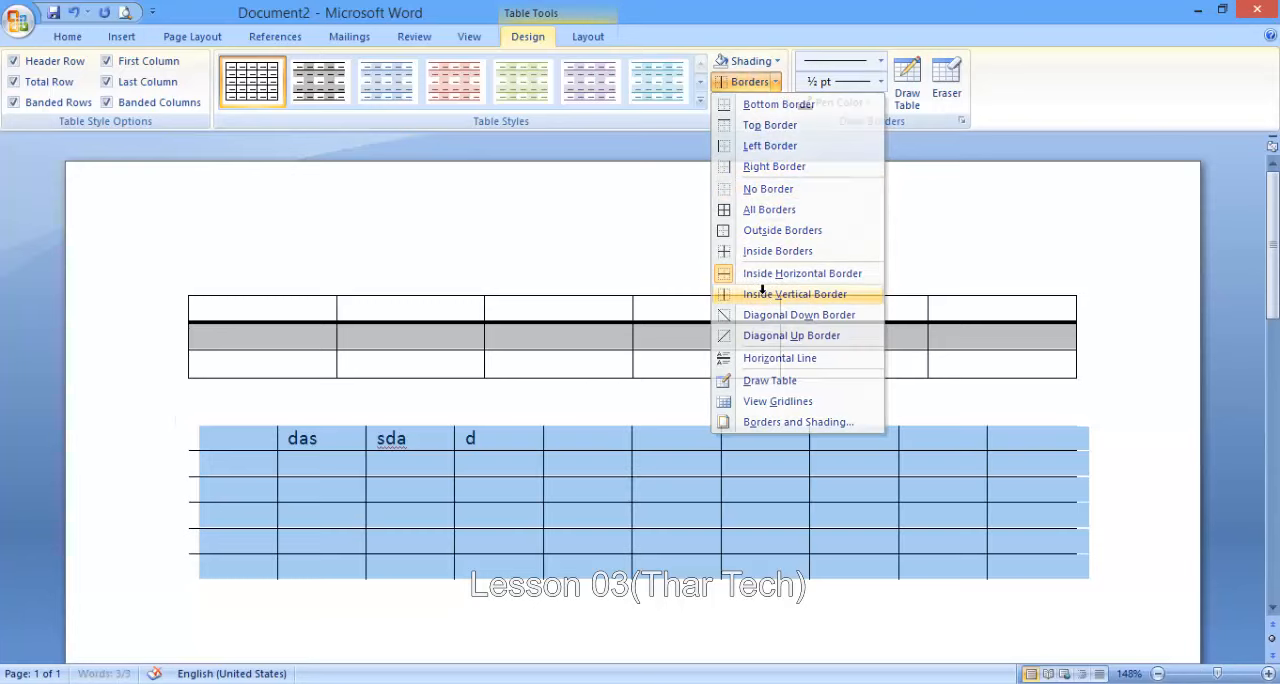
- Add diagonal down and diagonal up borders to the second table and enter "dd" in the fifth cell of its first row
left_click(775, 80)
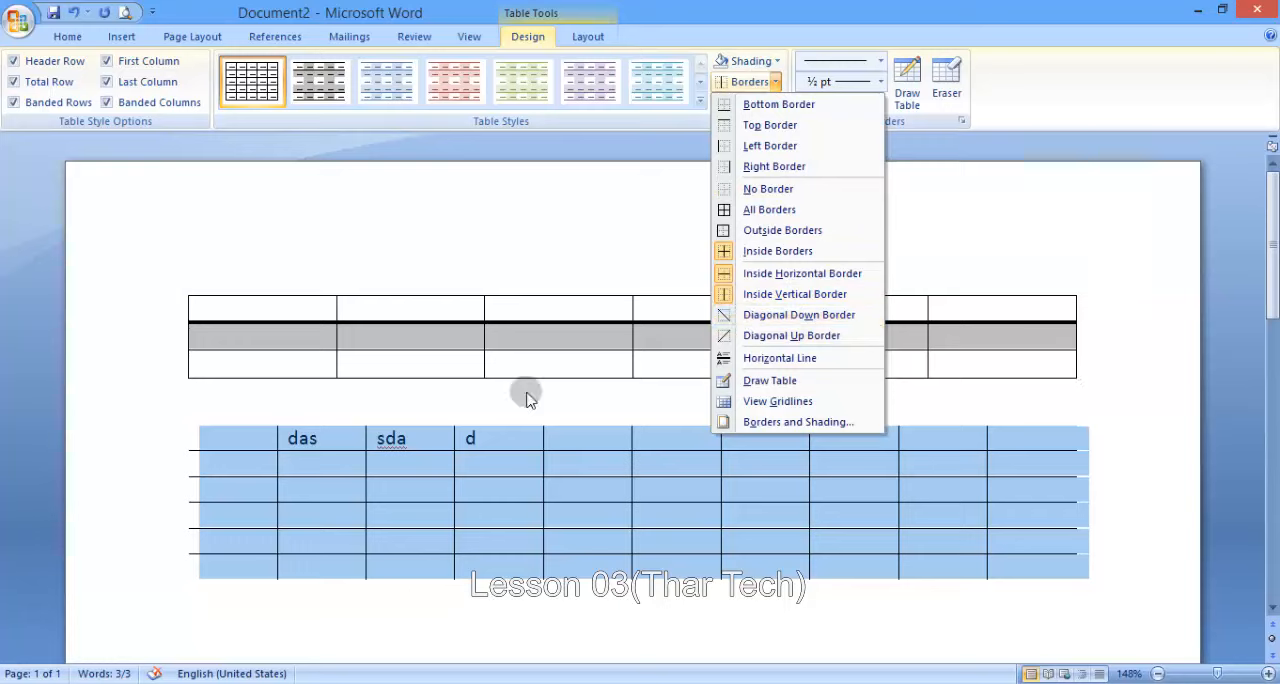
left_click(731, 314)
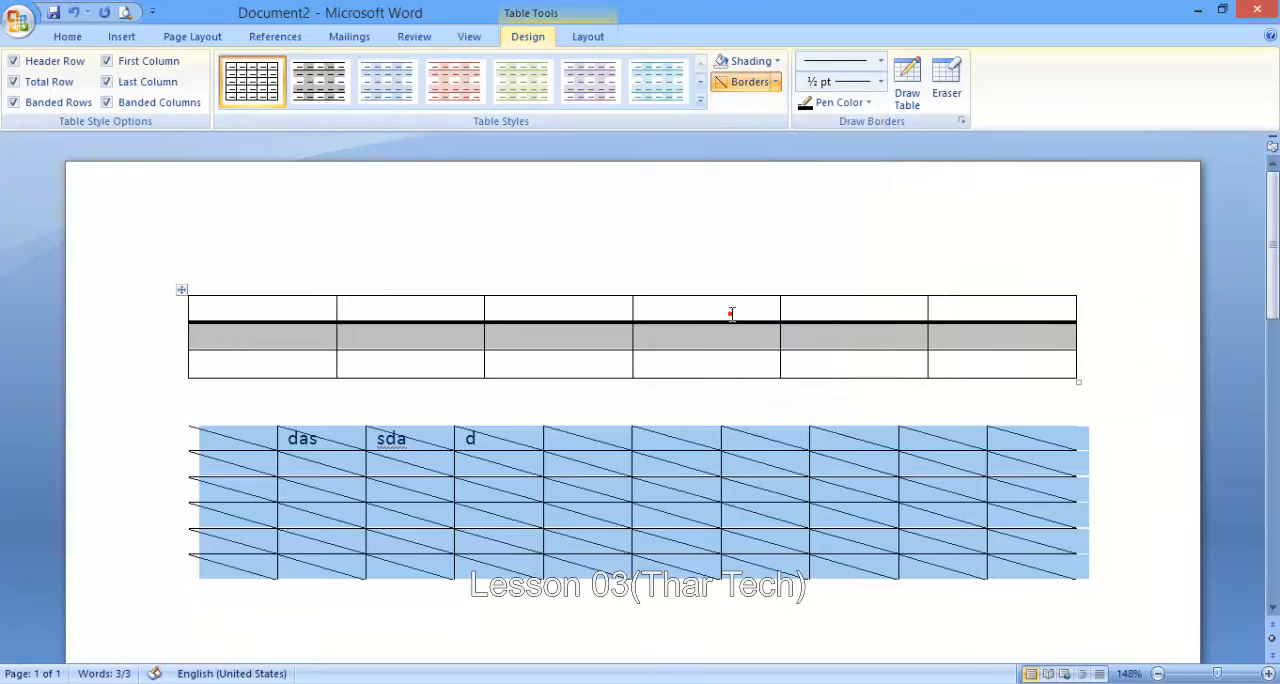
left_click(776, 82)
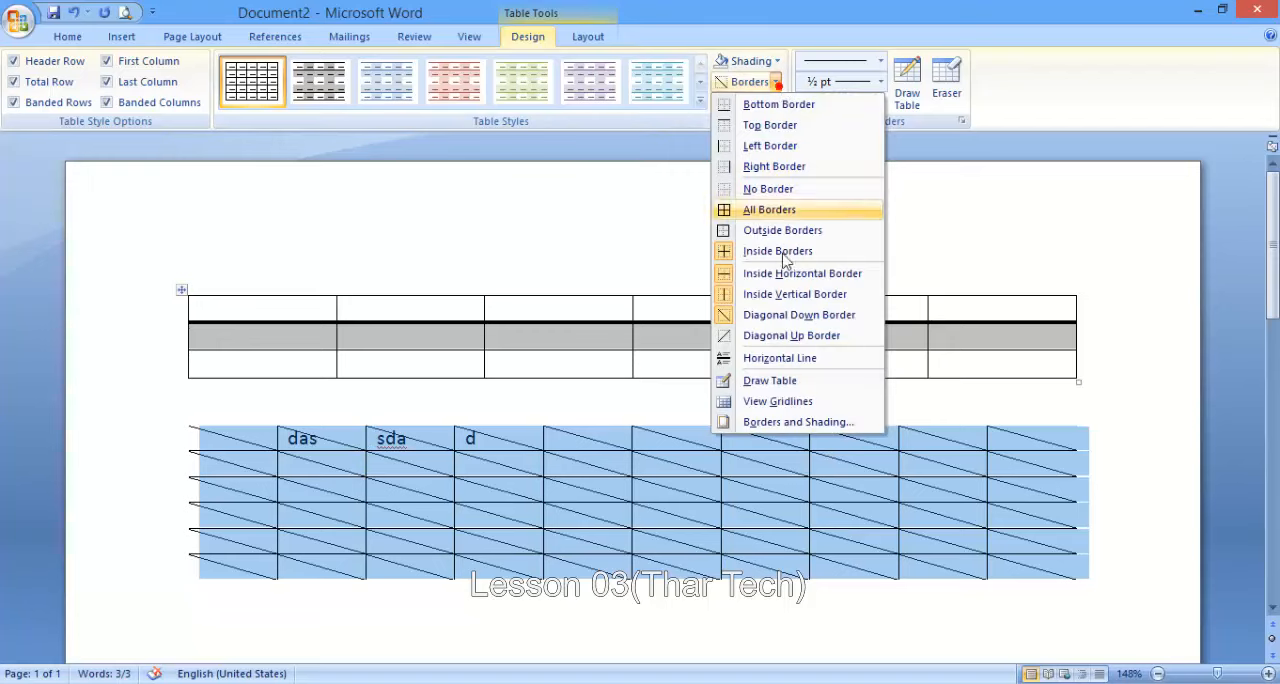
left_click(783, 337)
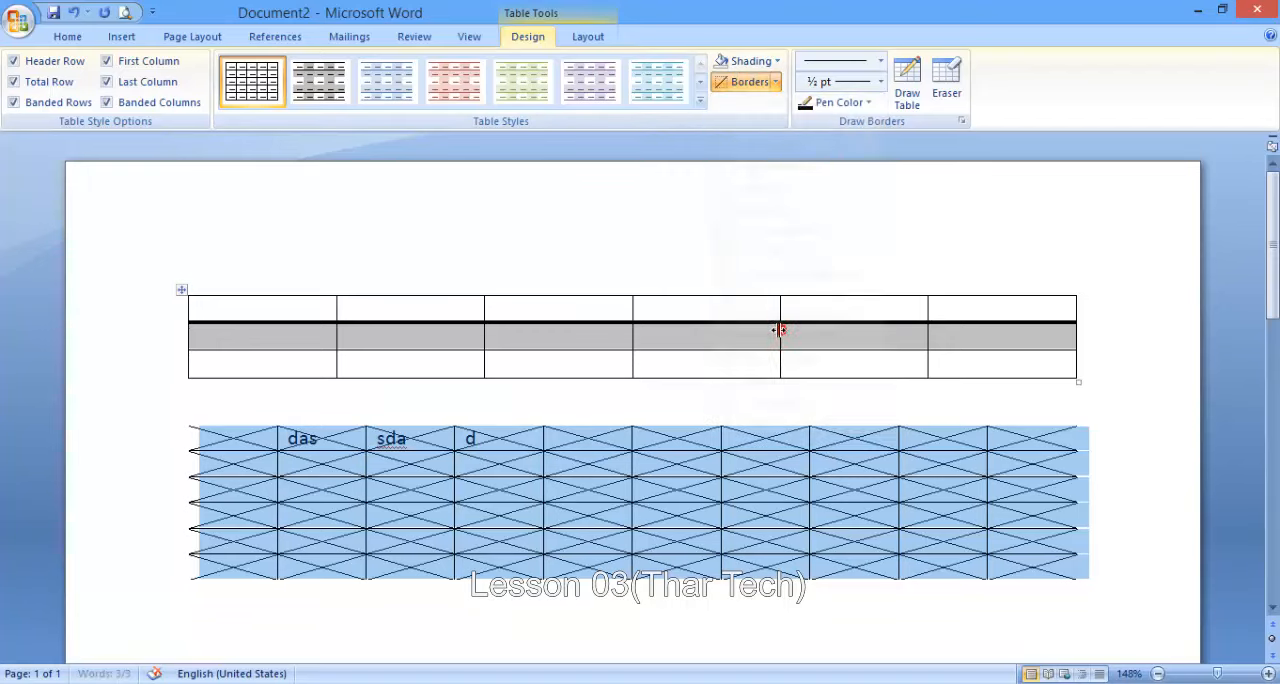
left_click(566, 438)
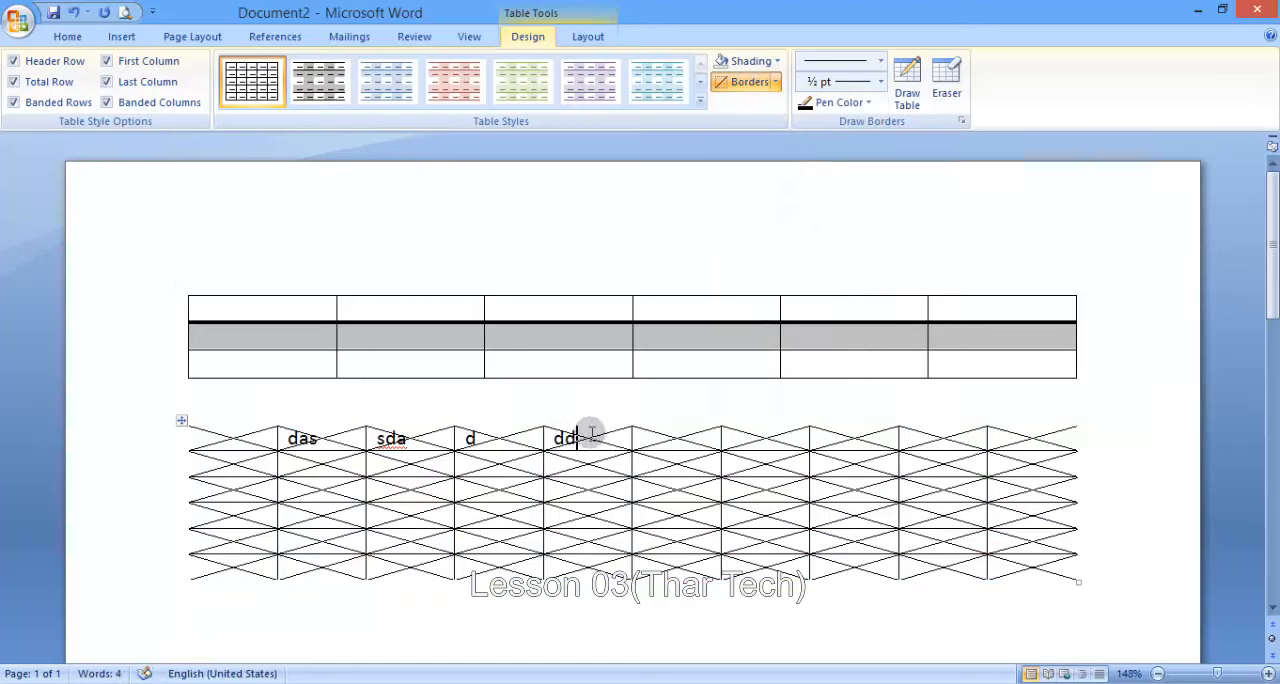
- Clear every border from the second table, including the diagonals, and apply All Borders to it
left_click(180, 421)
left_click(775, 82)
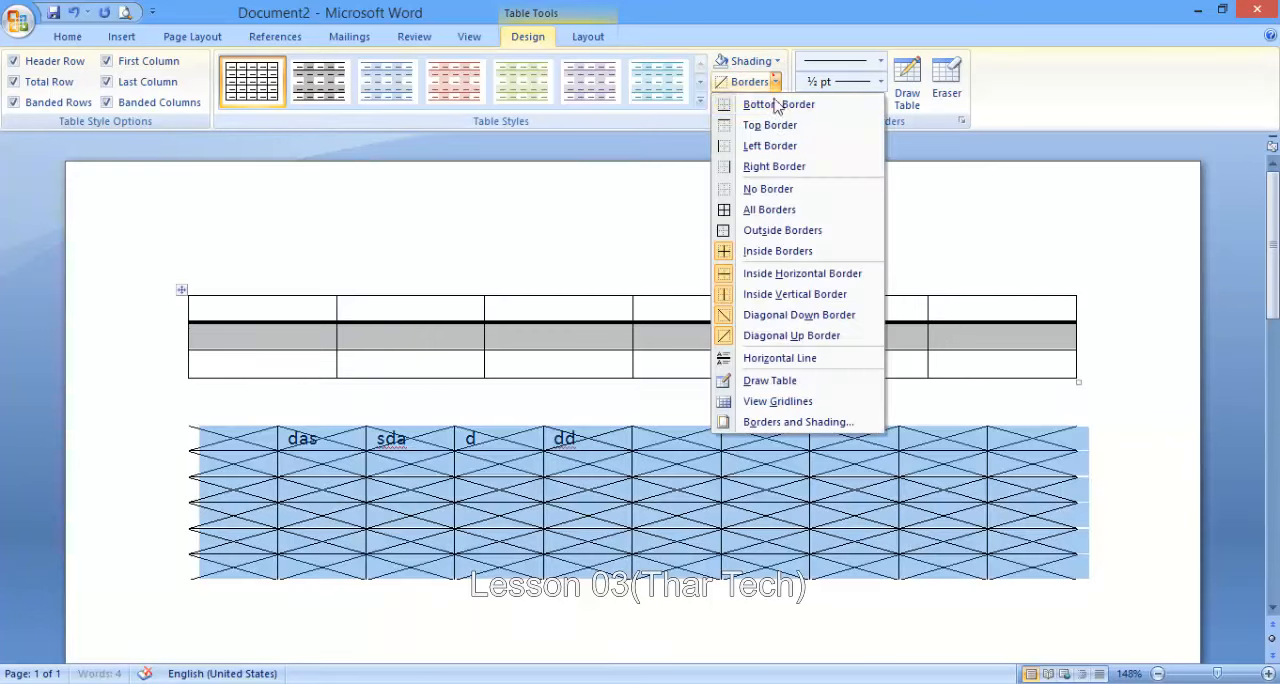
left_click(766, 188)
left_click(775, 82)
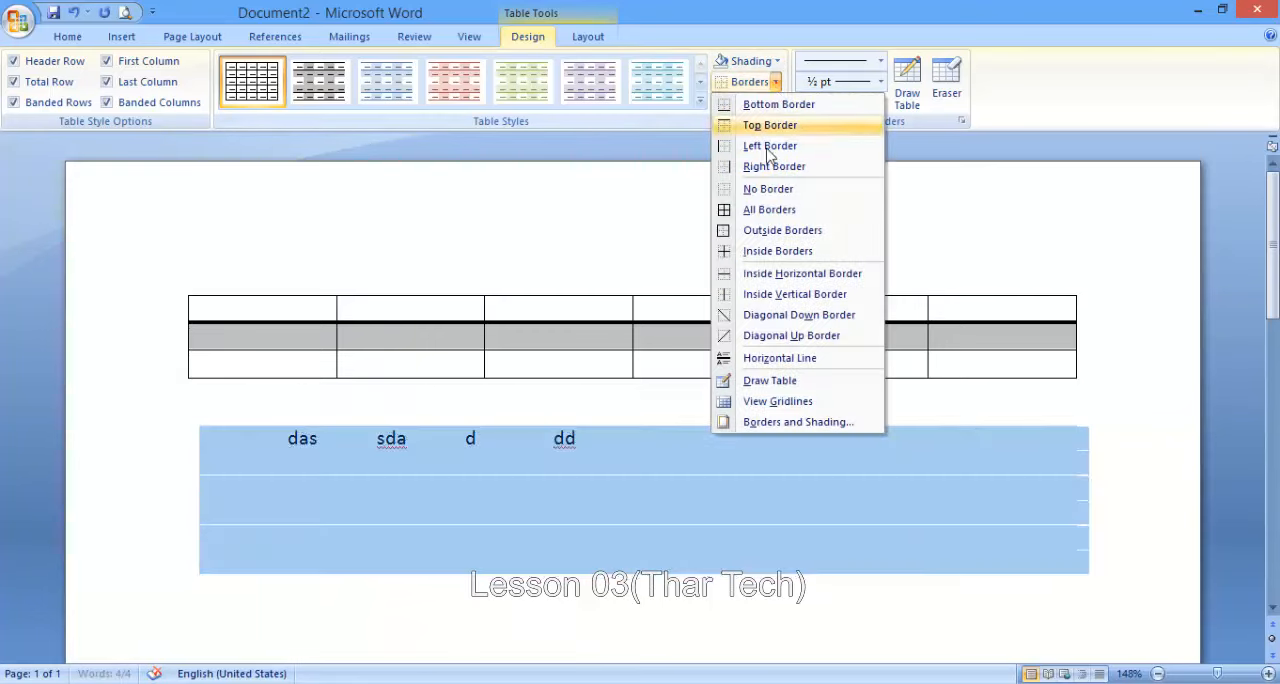
left_click(760, 210)
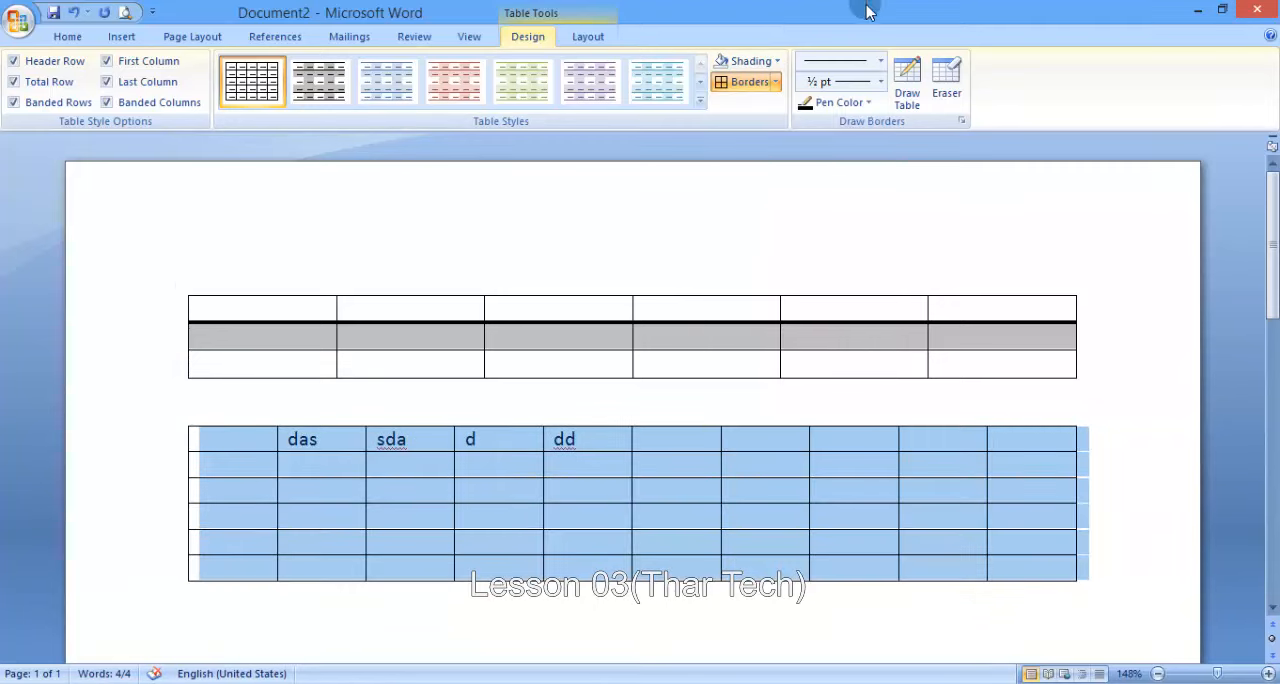
- Insert a horizontal line in the sixth cell of the second table's second row
left_click(775, 82)
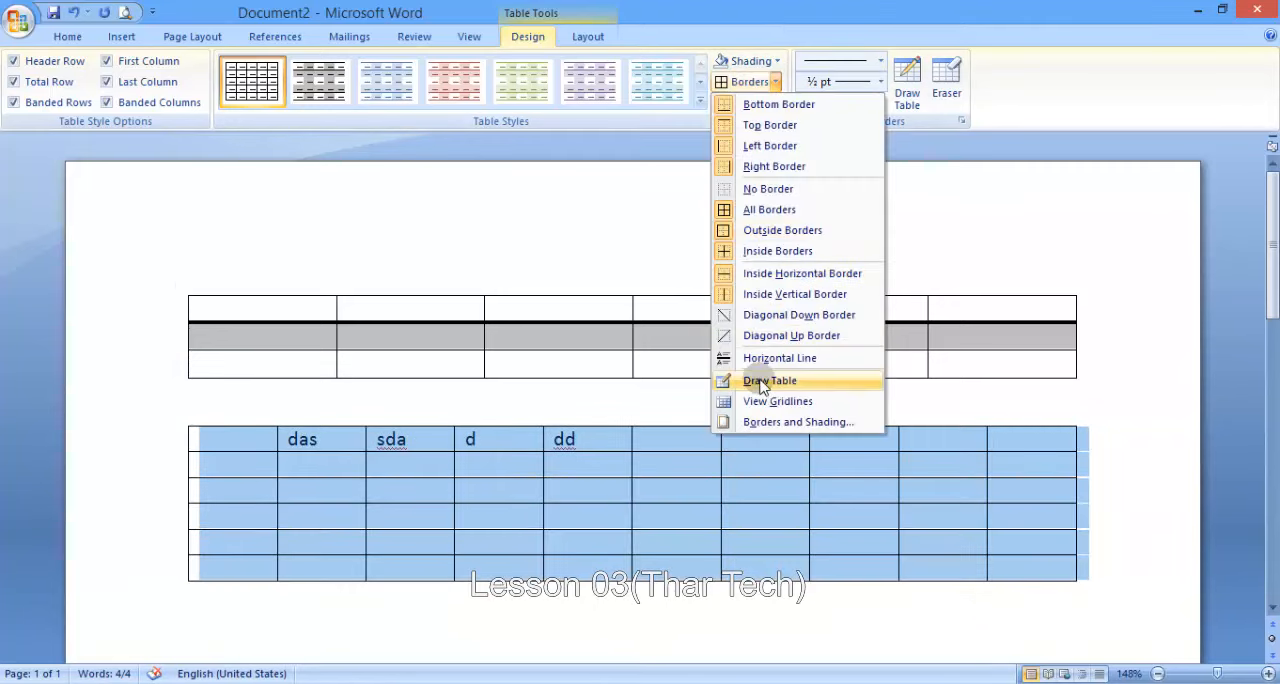
left_click(590, 462)
left_click(585, 467)
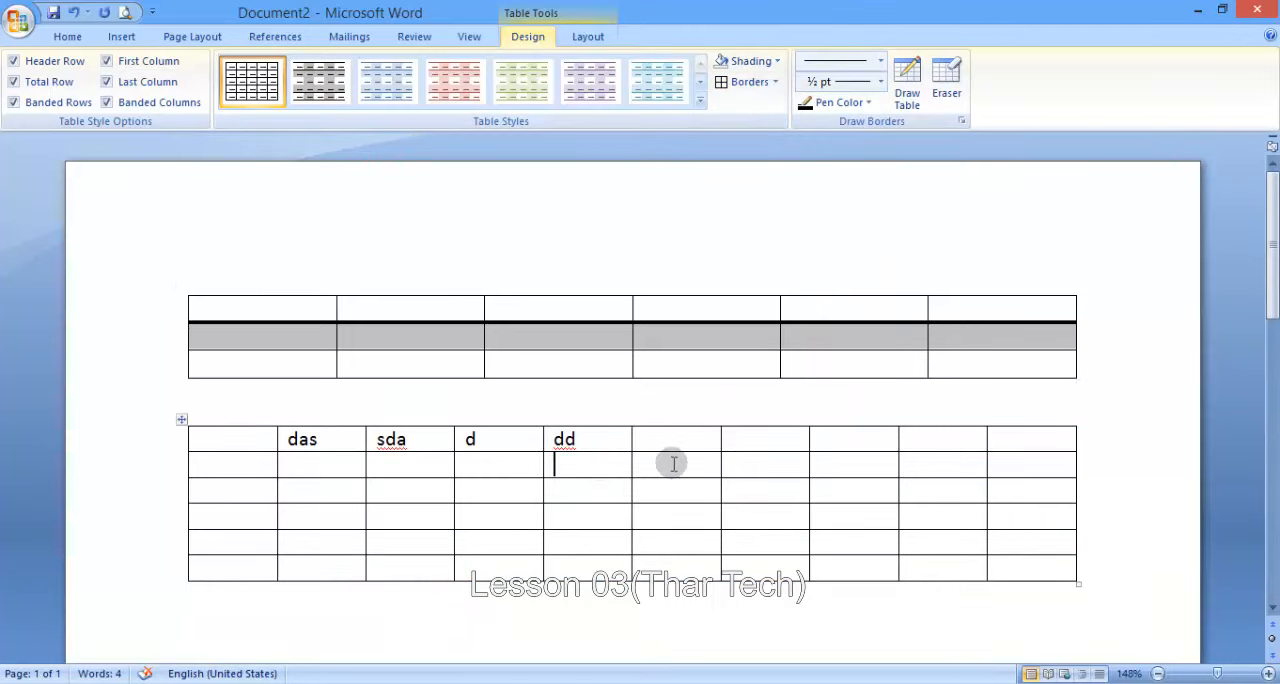
left_click(776, 82)
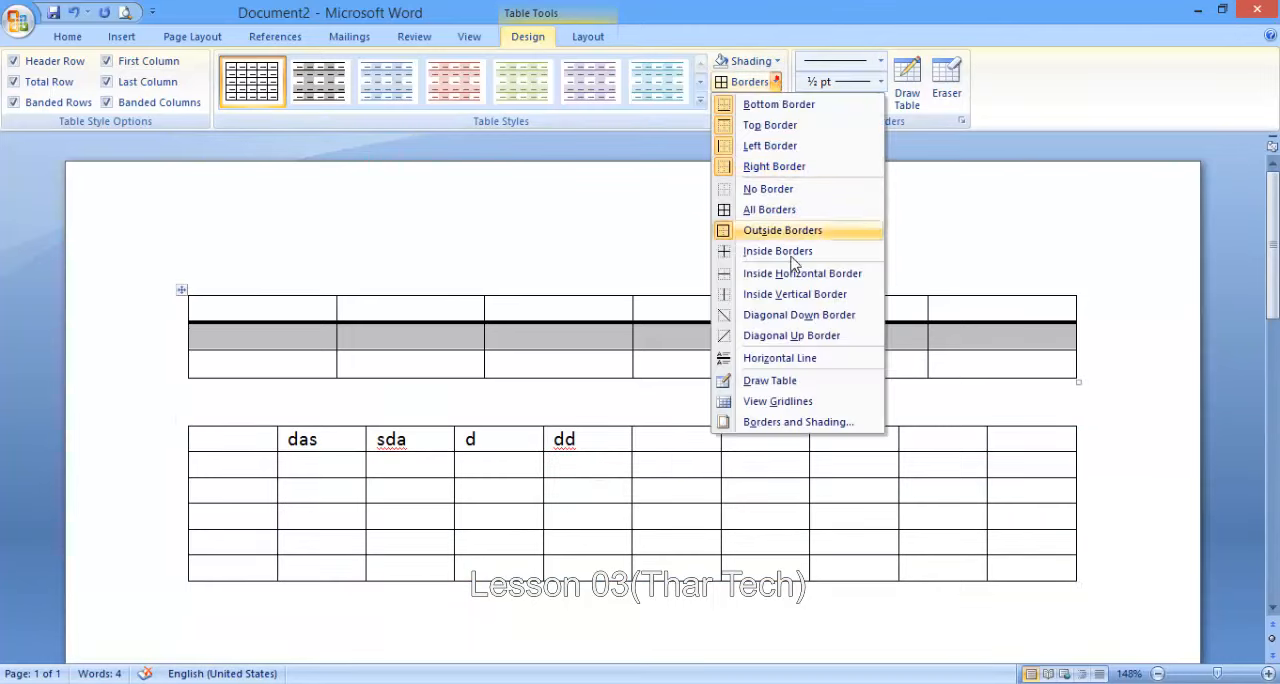
left_click(770, 359)
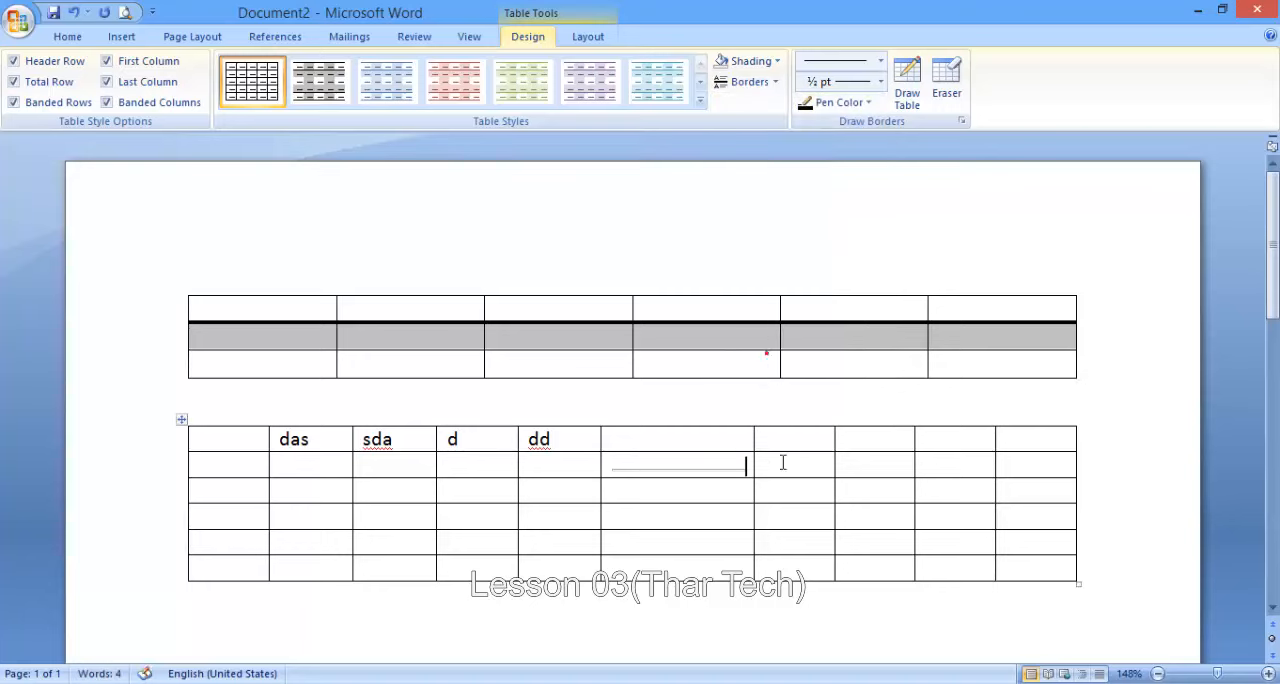
- Draw the outer frame of a new table below the second table with Draw Table
left_click(774, 82)
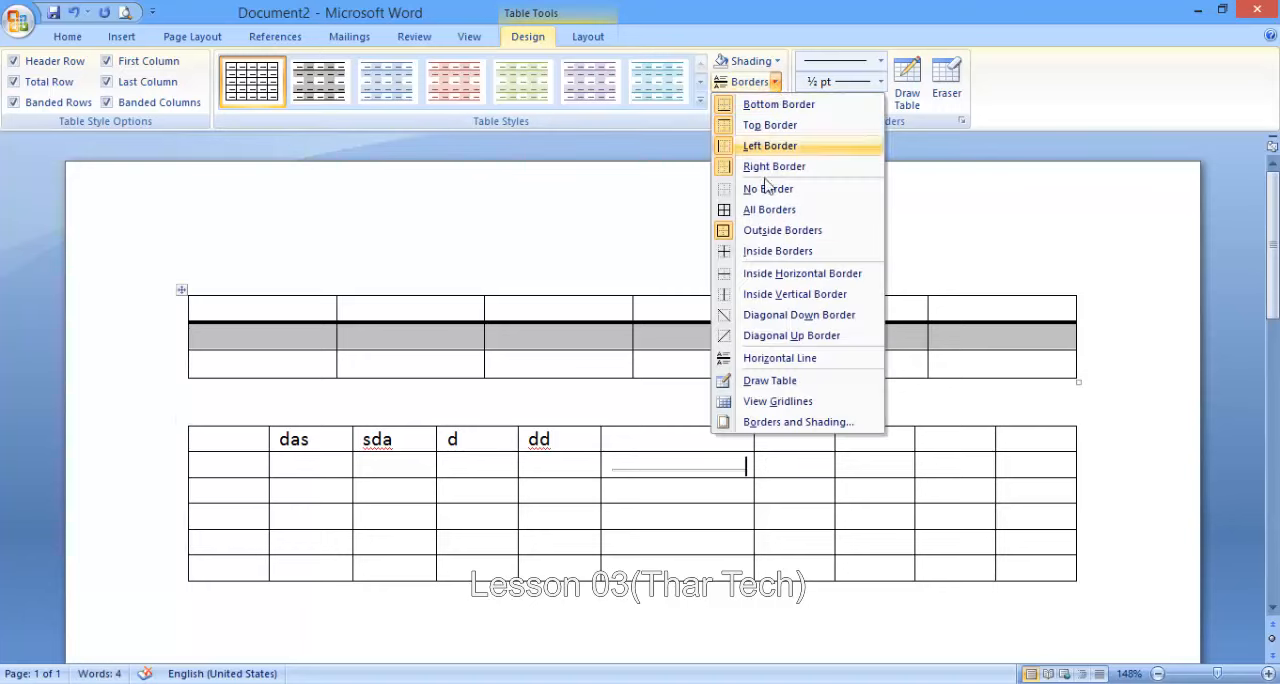
left_click(756, 384)
scroll(603, 357, "down", 3)
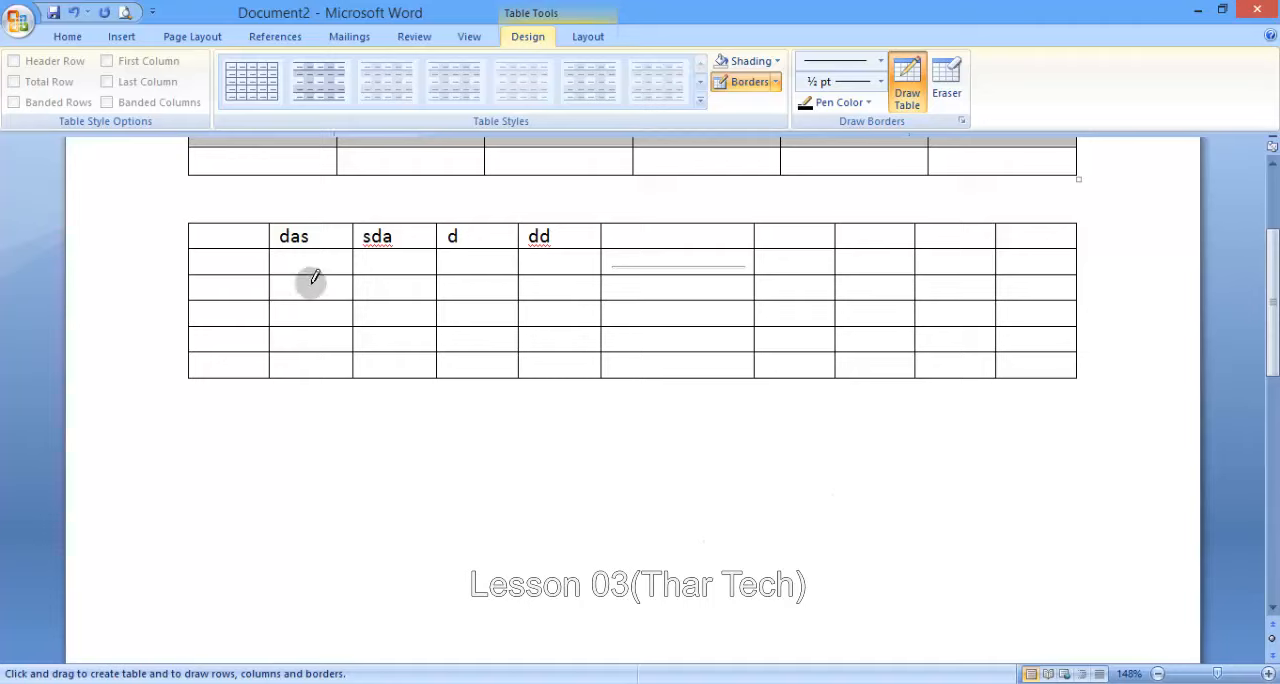
left_click_drag(223, 426, 355, 552)
mouse_move(700, 580)
left_mouse_down()
mouse_move(1037, 566)
mouse_move(1083, 580)
mouse_move(1076, 612)
left_mouse_up()
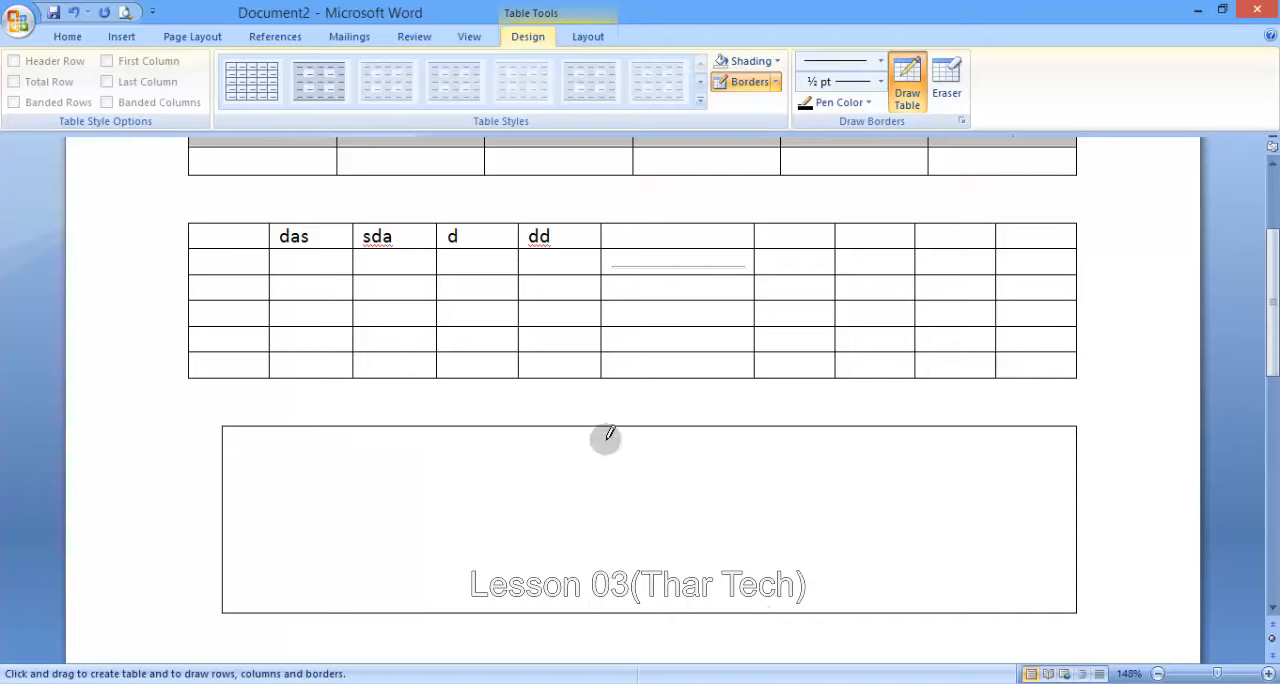
- Divide the drawn table into three columns and three rows with two vertical and two horizontal lines
left_click_drag(464, 428, 458, 588)
left_click_drag(757, 424, 757, 543)
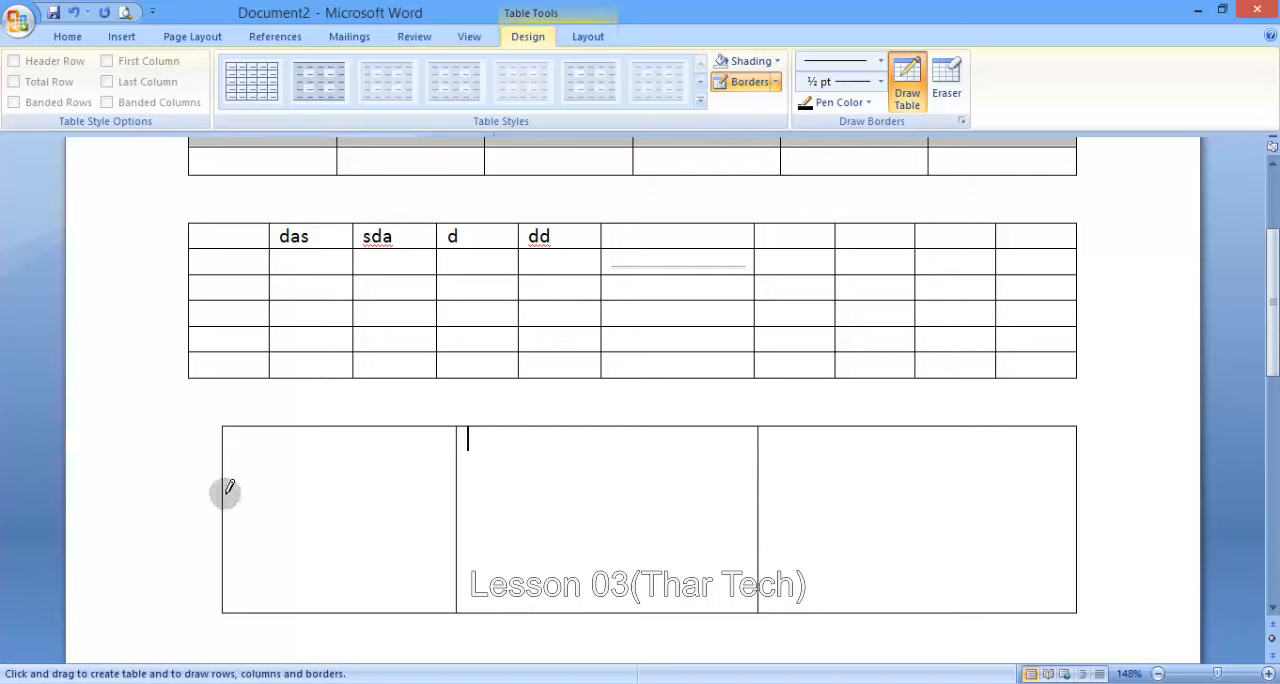
left_click_drag(227, 479, 488, 479)
left_click_drag(927, 473, 927, 478)
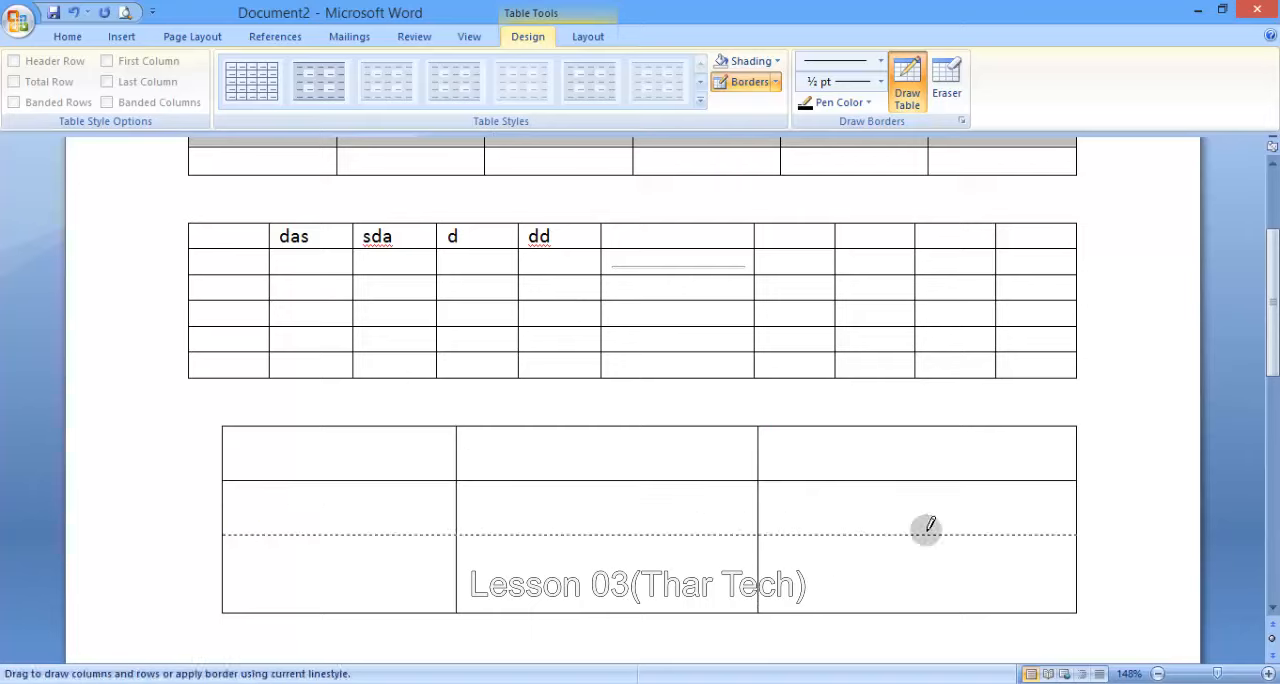
left_click_drag(926, 530, 926, 530)
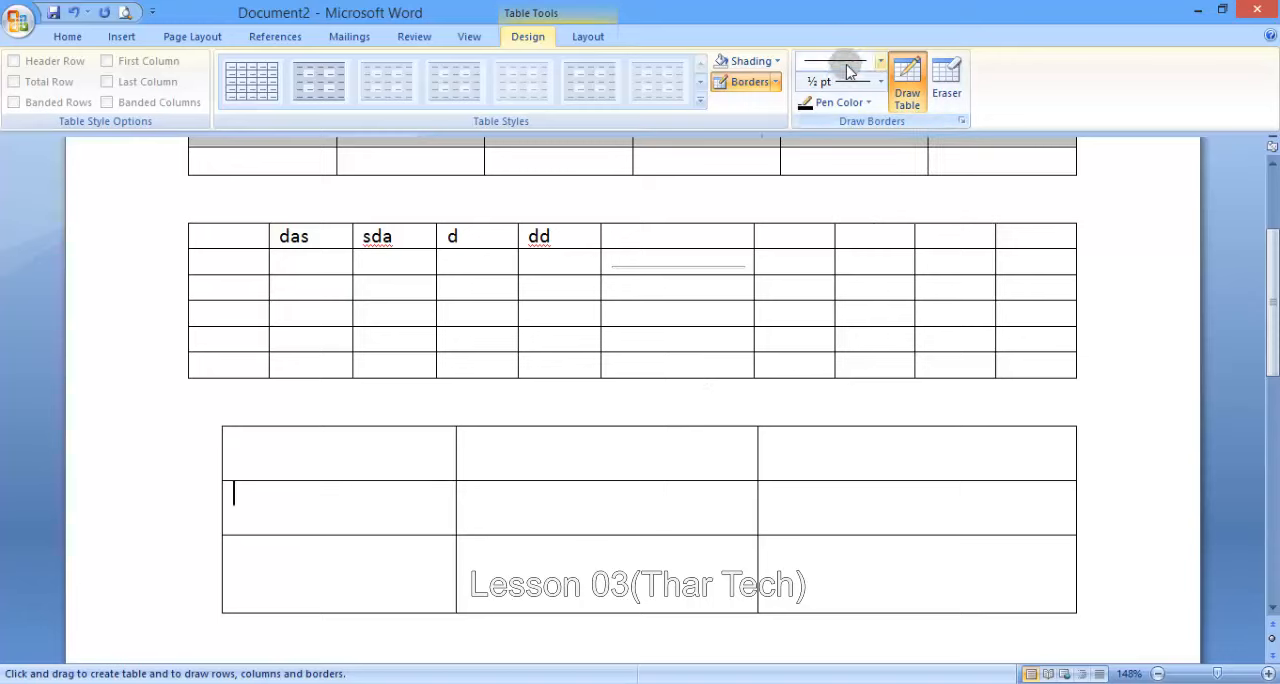
- Choose the 3 pt triple-line style, redraw the drawn table's second vertical divider with it and add another divider through the middle column
left_click(880, 61)
left_click_drag(893, 152, 891, 295)
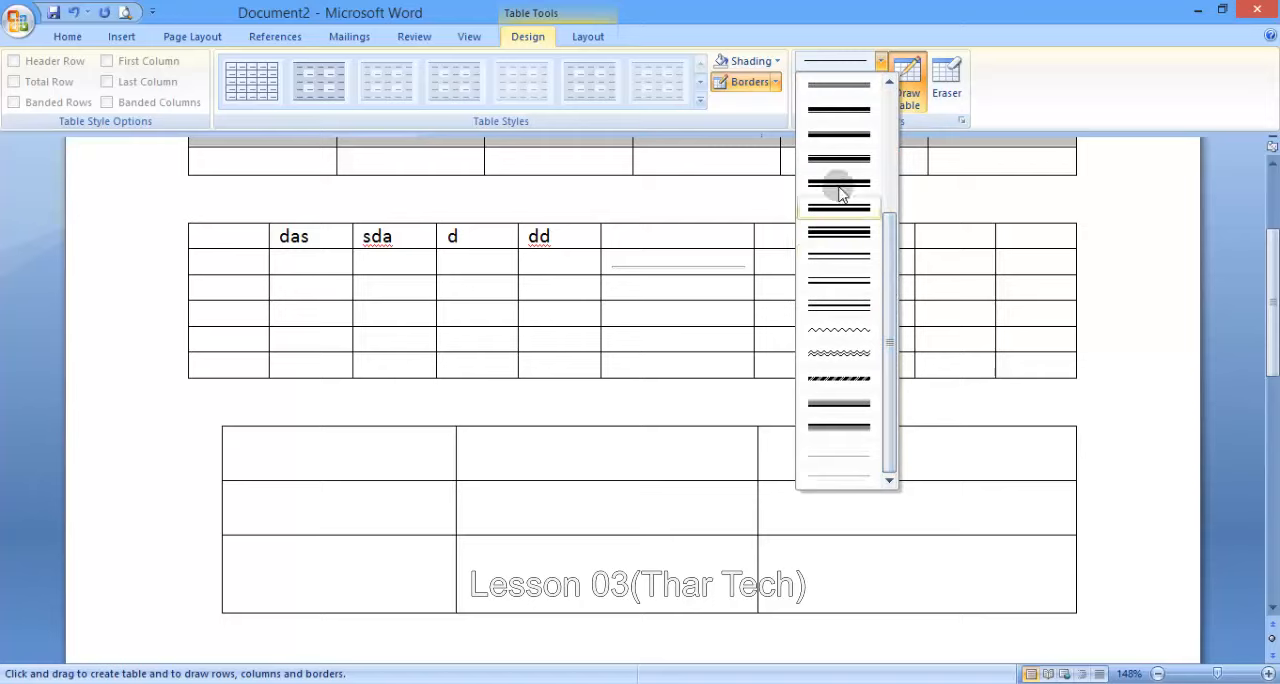
left_click(837, 308)
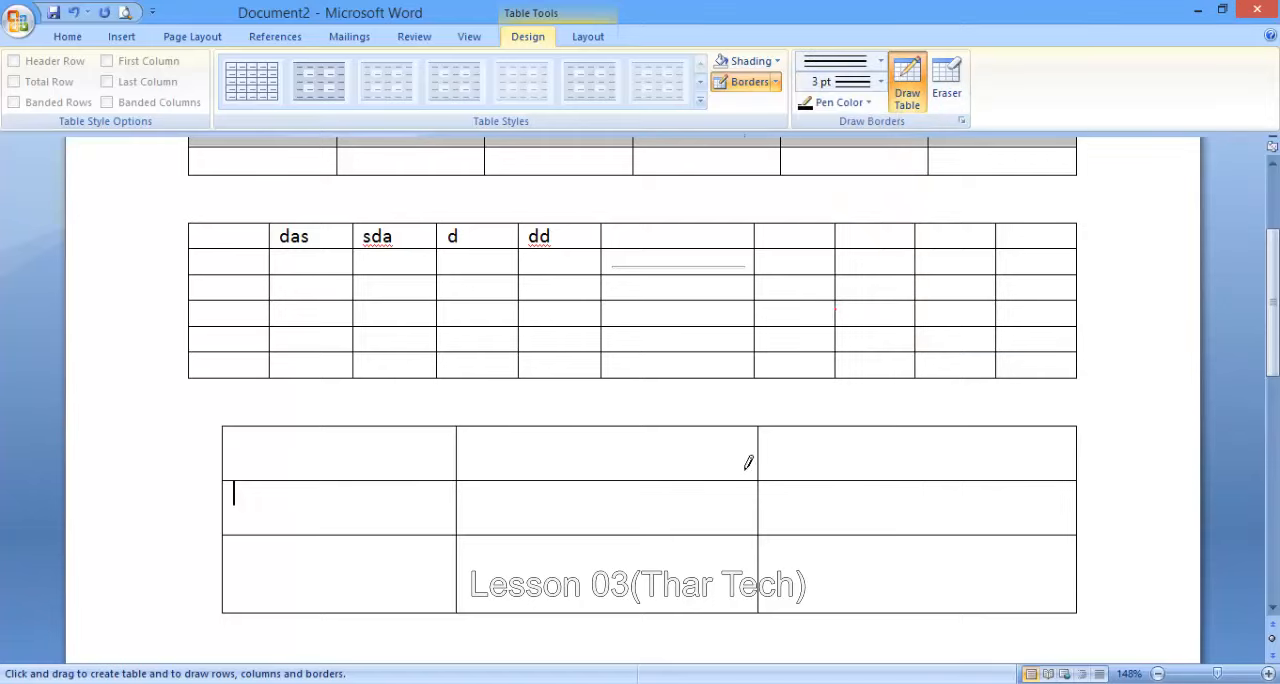
left_click_drag(759, 432, 760, 430)
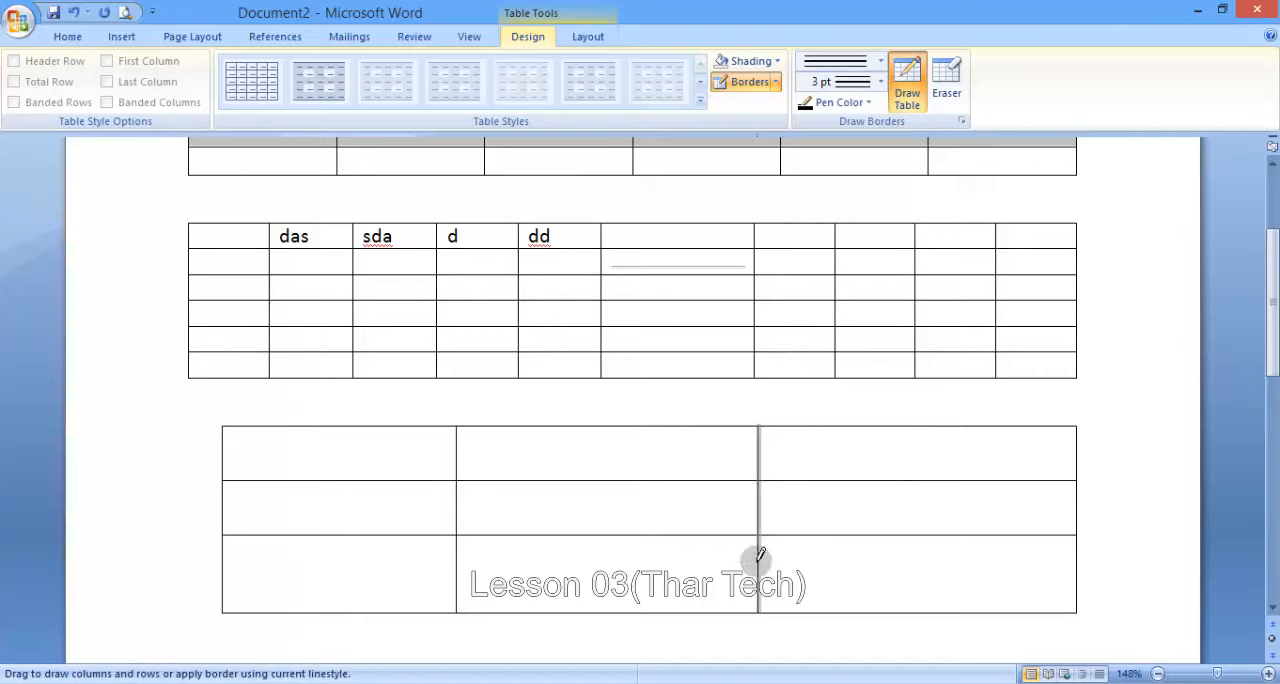
left_click_drag(760, 555, 756, 557)
left_click_drag(623, 434, 621, 500)
left_click_drag(617, 551, 617, 550)
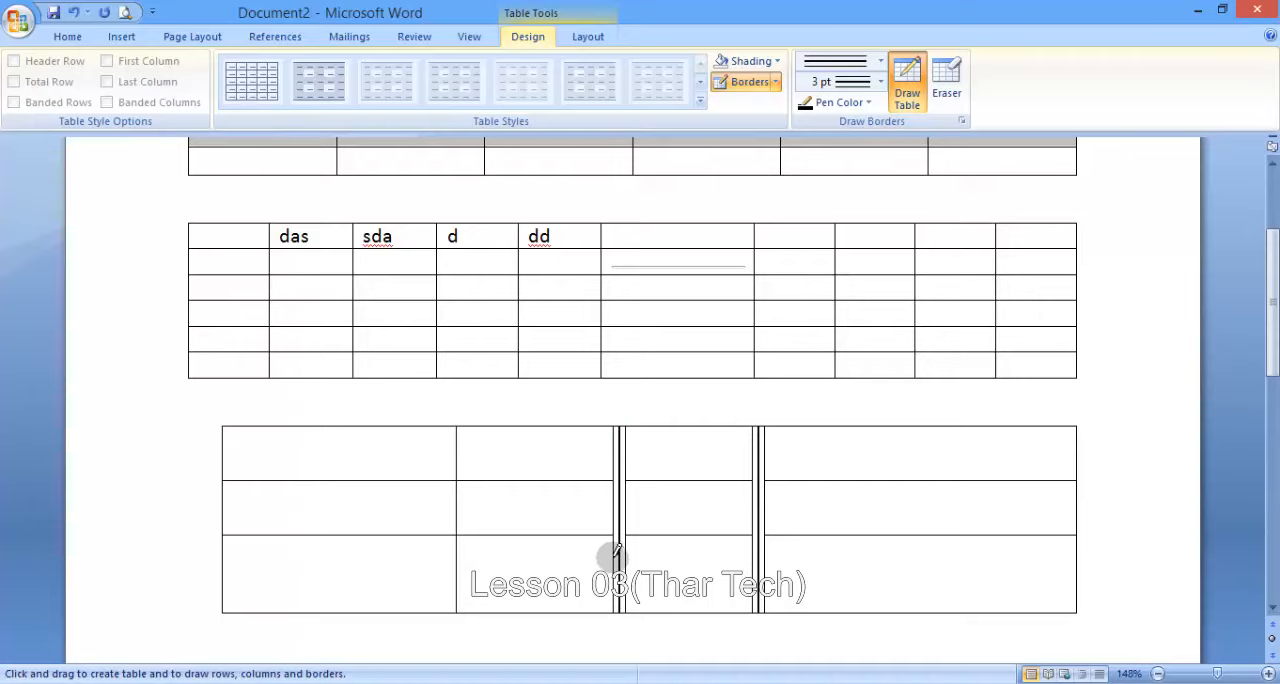
- Set the line weight to 6 pt and draw a full-height vertical divider through the drawn table's second column
left_click(858, 84)
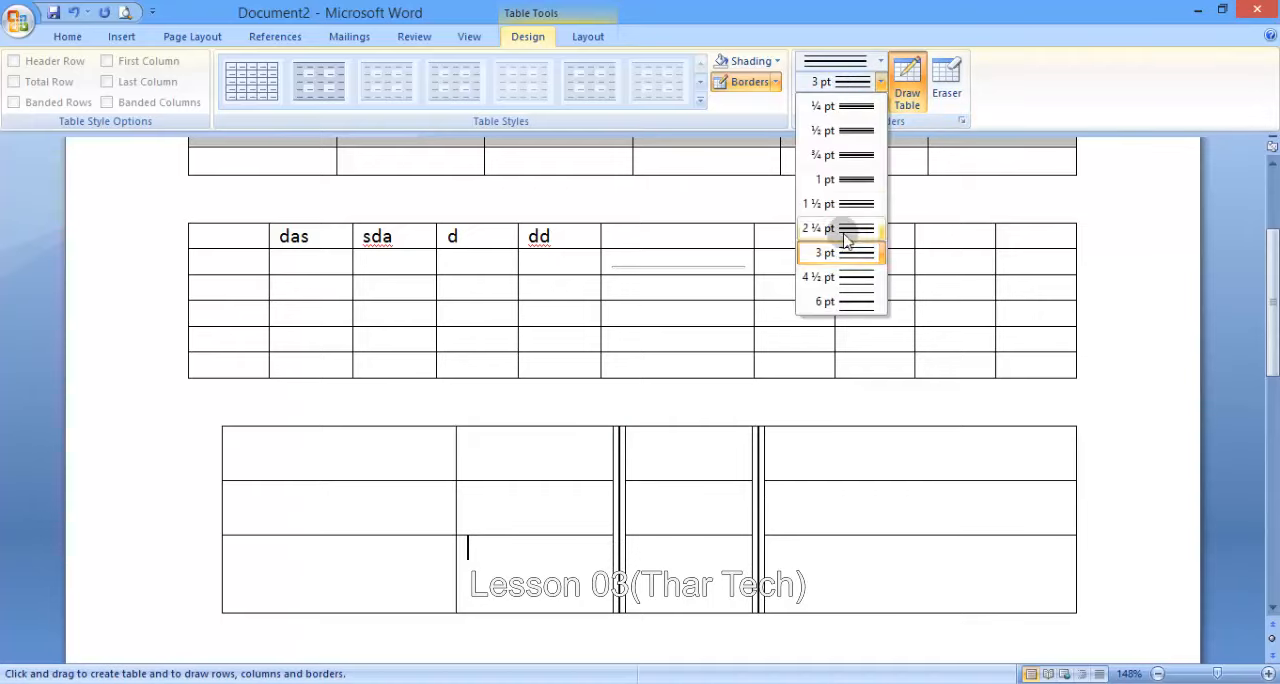
left_click(845, 303)
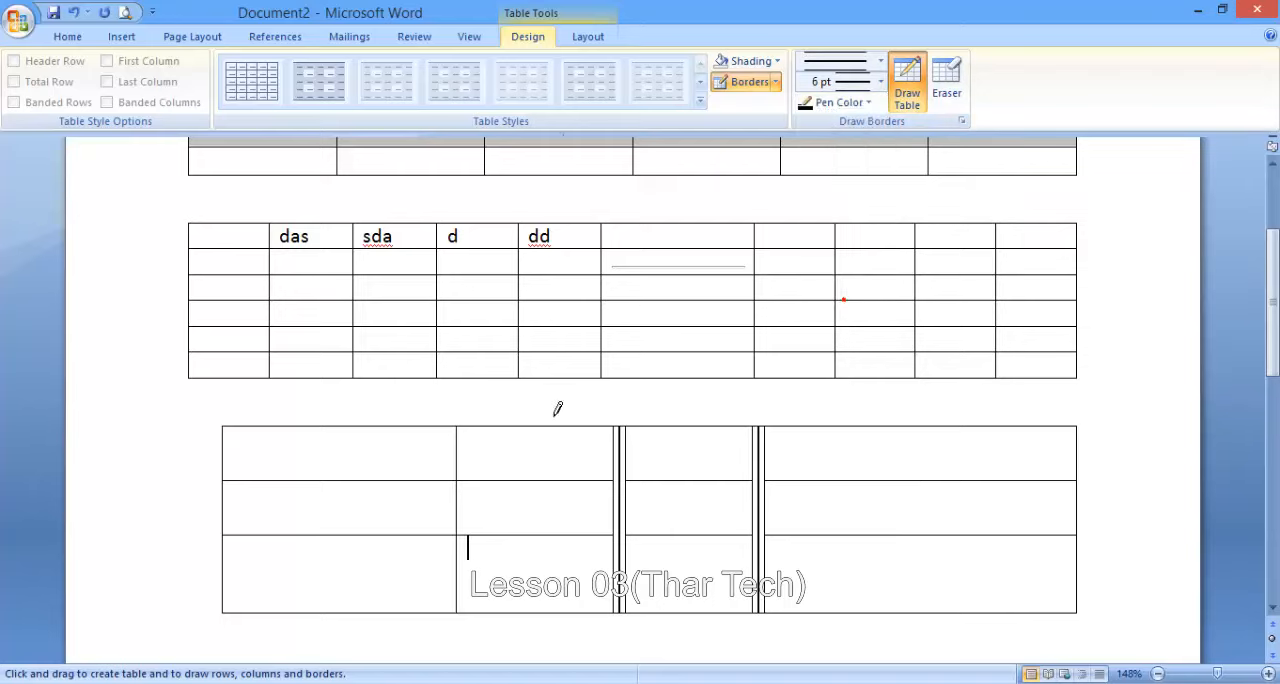
left_click_drag(541, 428, 545, 487)
left_click_drag(547, 544, 548, 550)
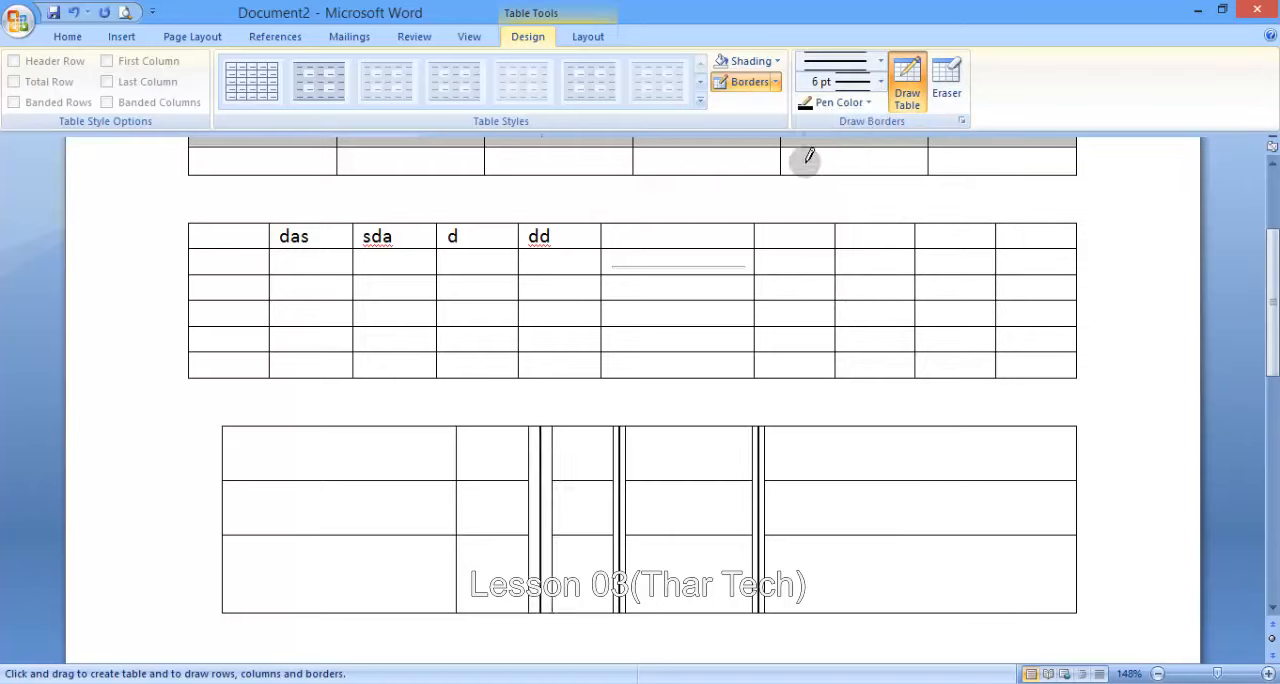
- Set the line weight to ½ pt and draw a full-height vertical divider through the drawn table's last column
left_click(880, 82)
left_click(845, 131)
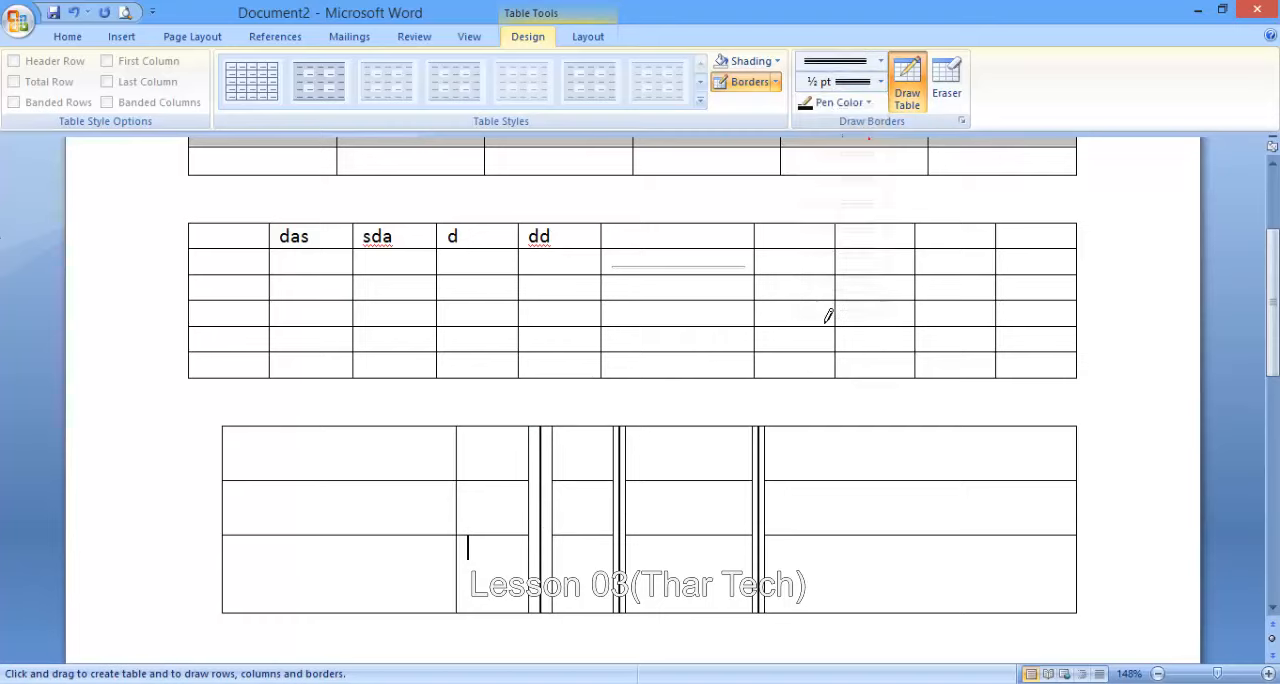
left_click_drag(829, 428, 829, 514)
left_click_drag(826, 575, 828, 576)
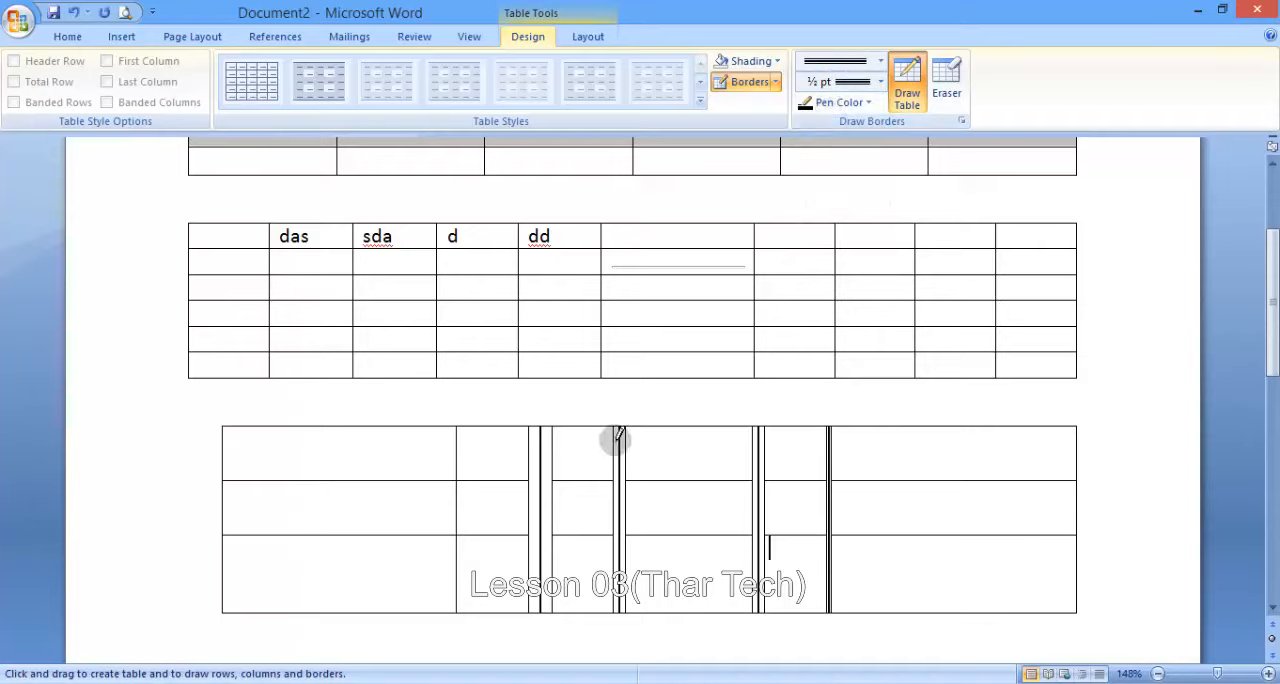
- Set the pen color to red, redraw the middle triple-line divider with it and add a red divider through the first column
left_click(838, 102)
left_click(820, 265)
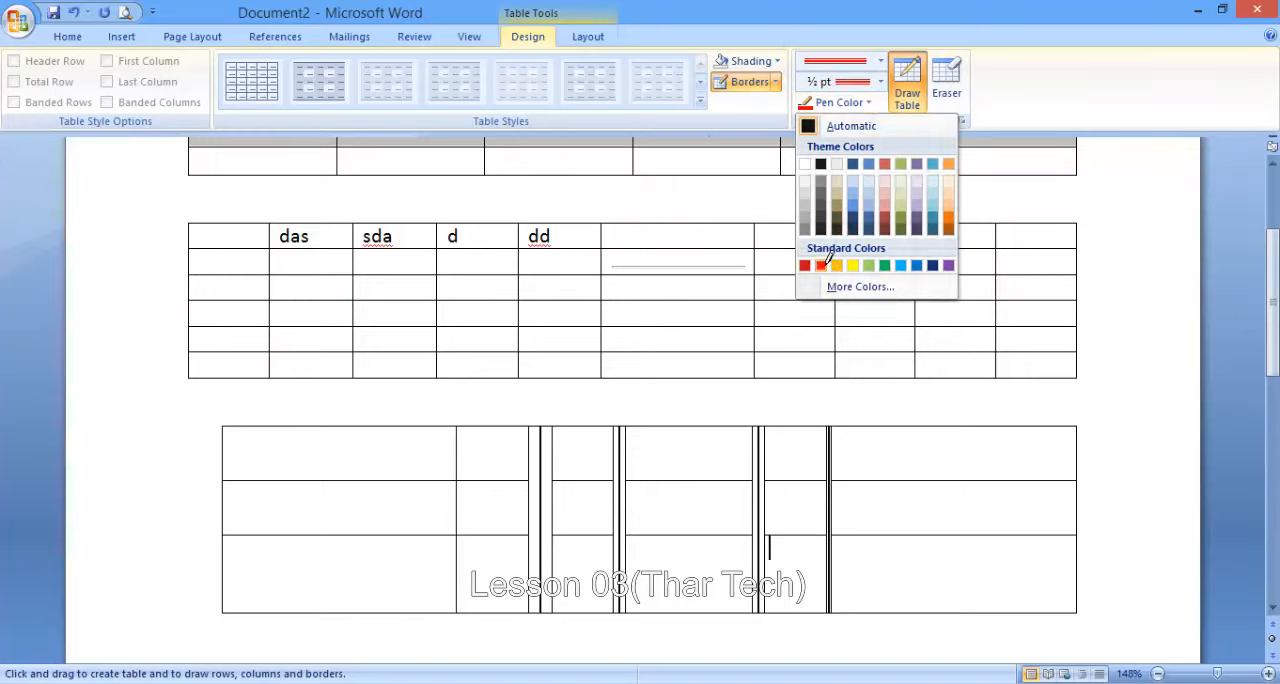
left_click_drag(621, 434, 621, 462)
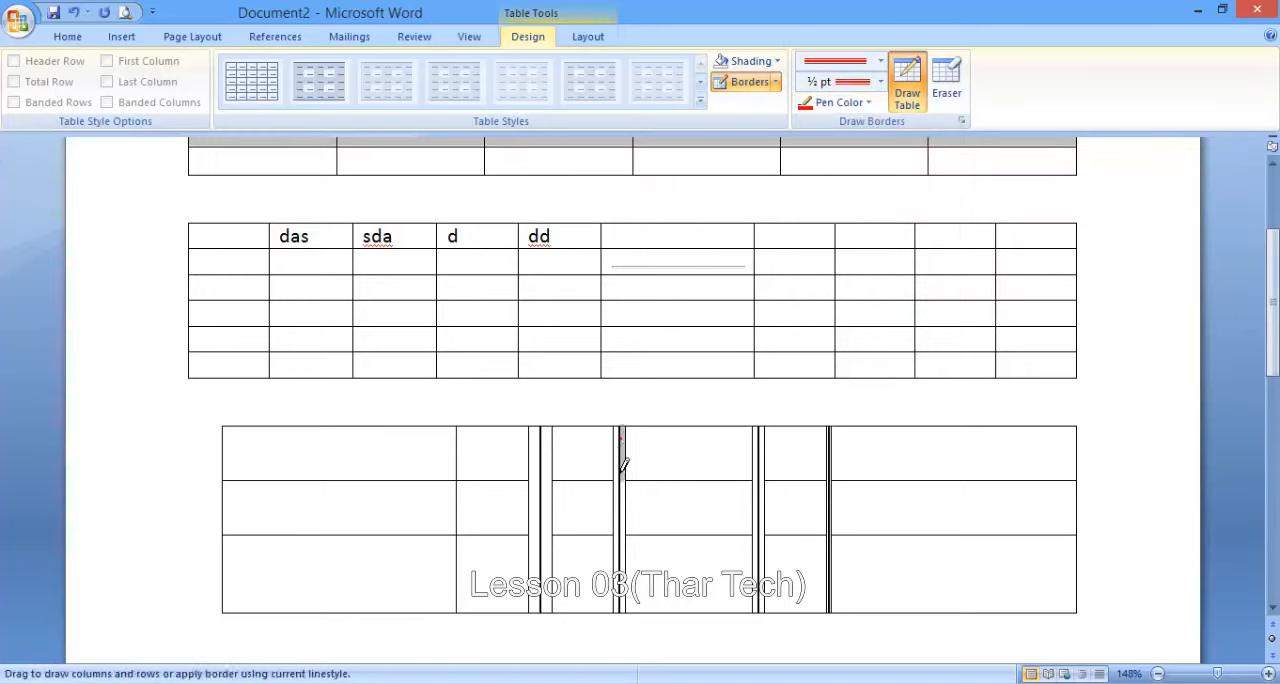
left_click_drag(622, 566, 622, 562)
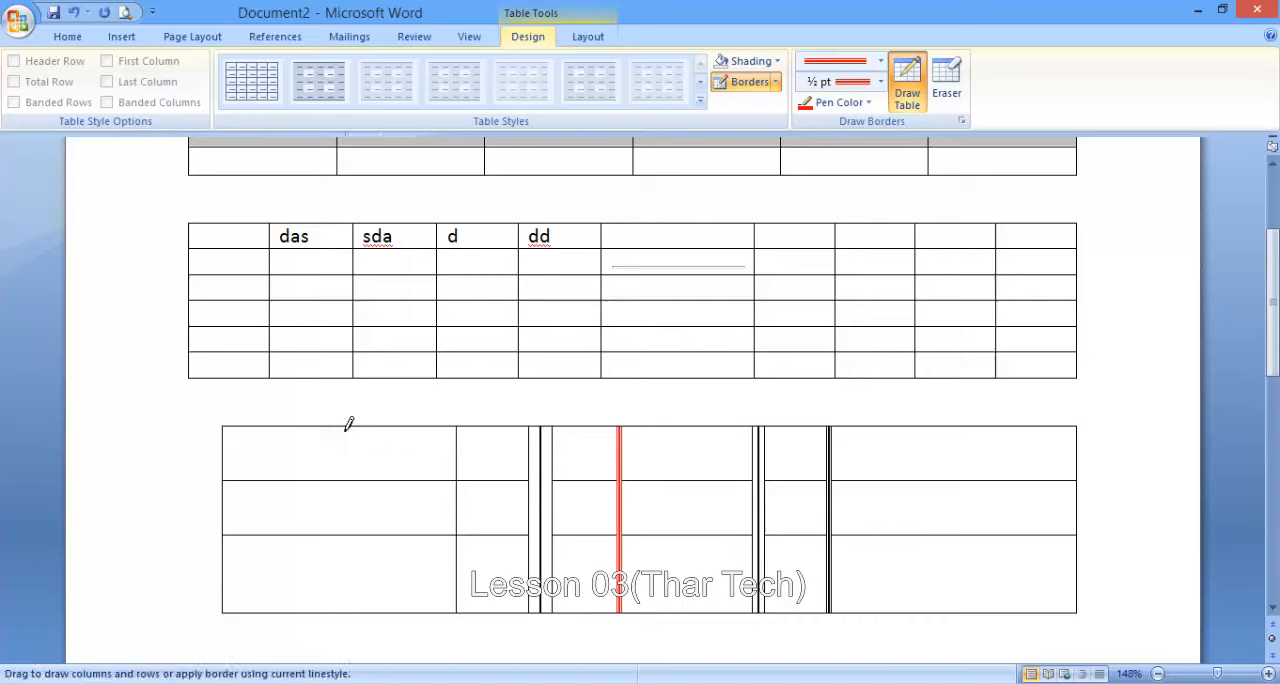
left_click_drag(337, 565, 338, 575)
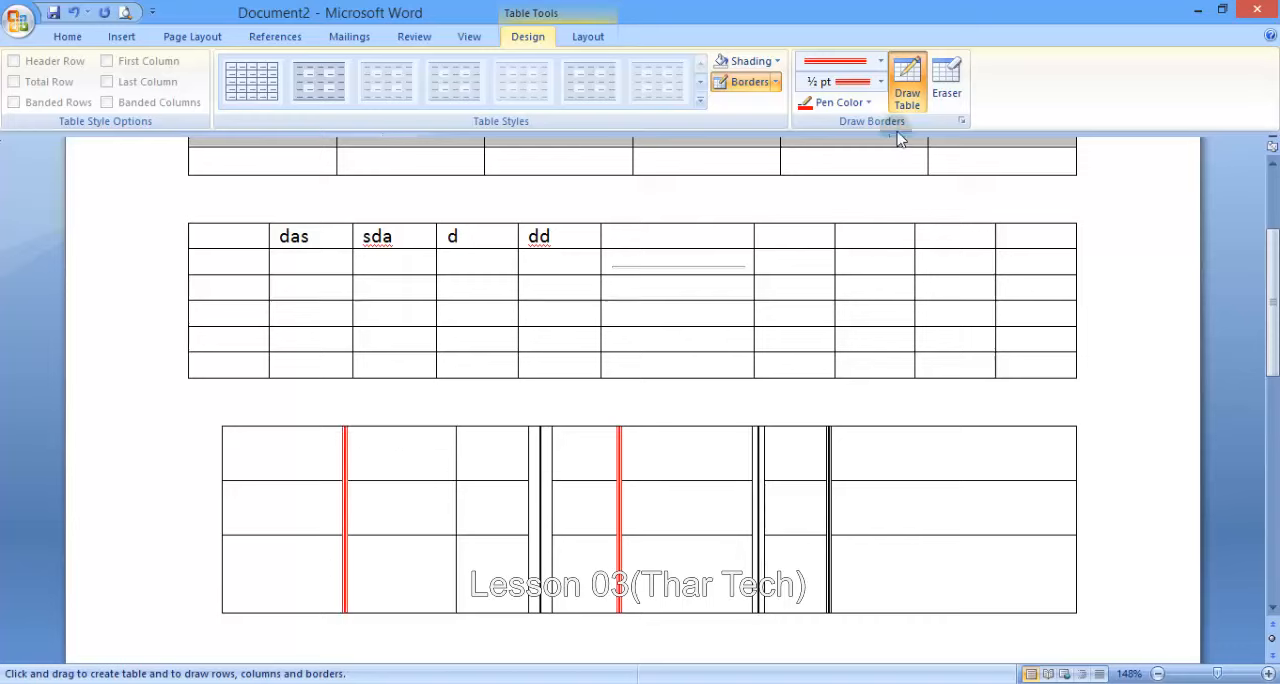
- Stop drawing and erase the first red divider's top segment and the border beneath the first cell
left_click(907, 88)
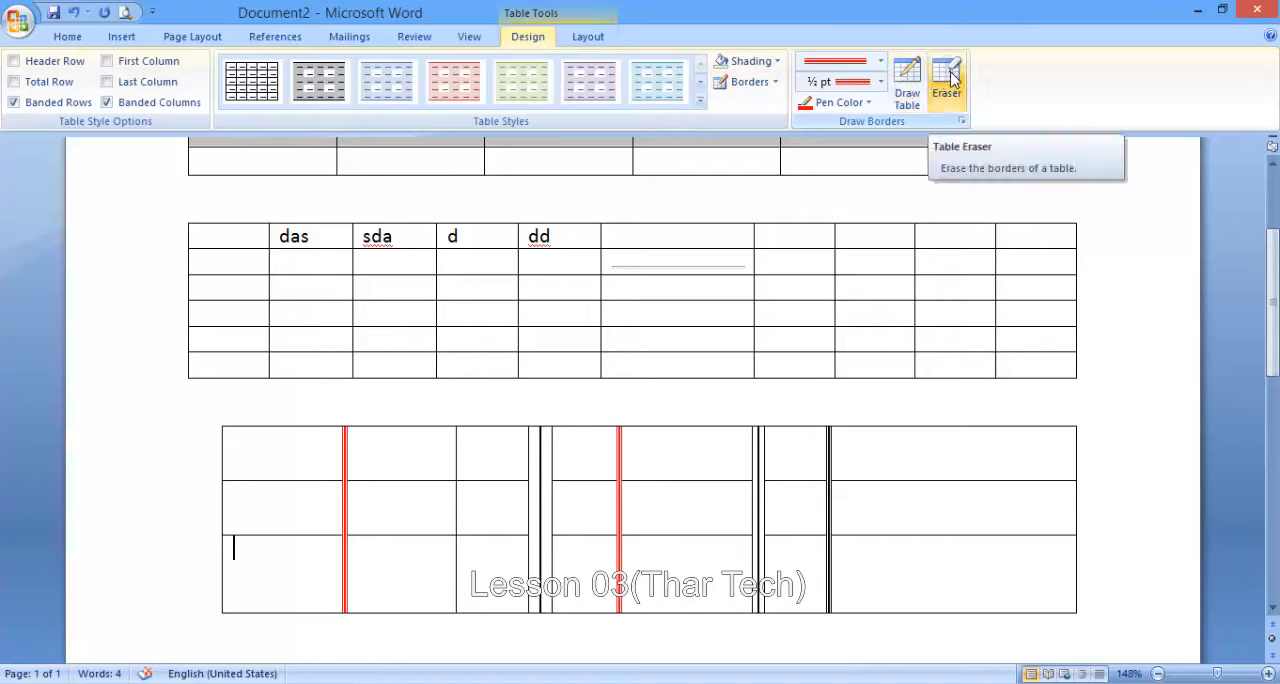
left_click(948, 80)
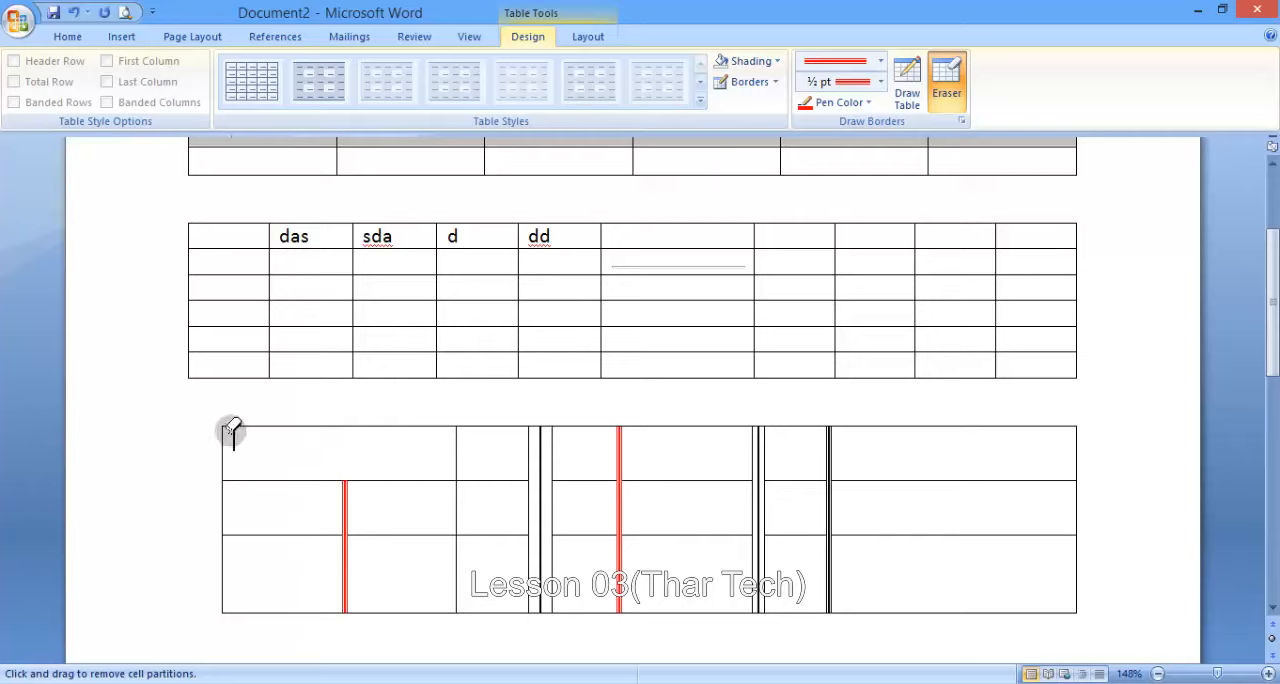
left_click_drag(263, 480, 263, 476)
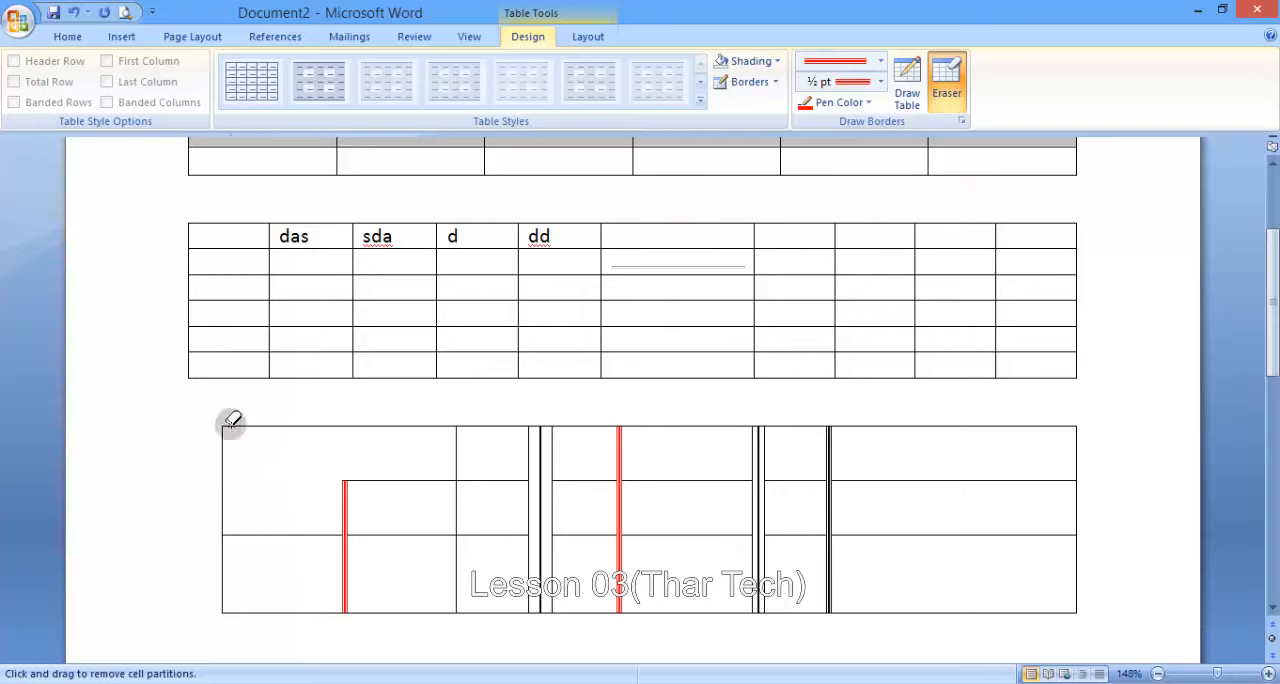
- Erase the entire drawn table and leave the table eraser
mouse_move(231, 420)
left_mouse_down()
mouse_move(309, 492)
mouse_move(644, 590)
mouse_move(1100, 623)
left_mouse_up()
scroll(777, 477, "up", 3)
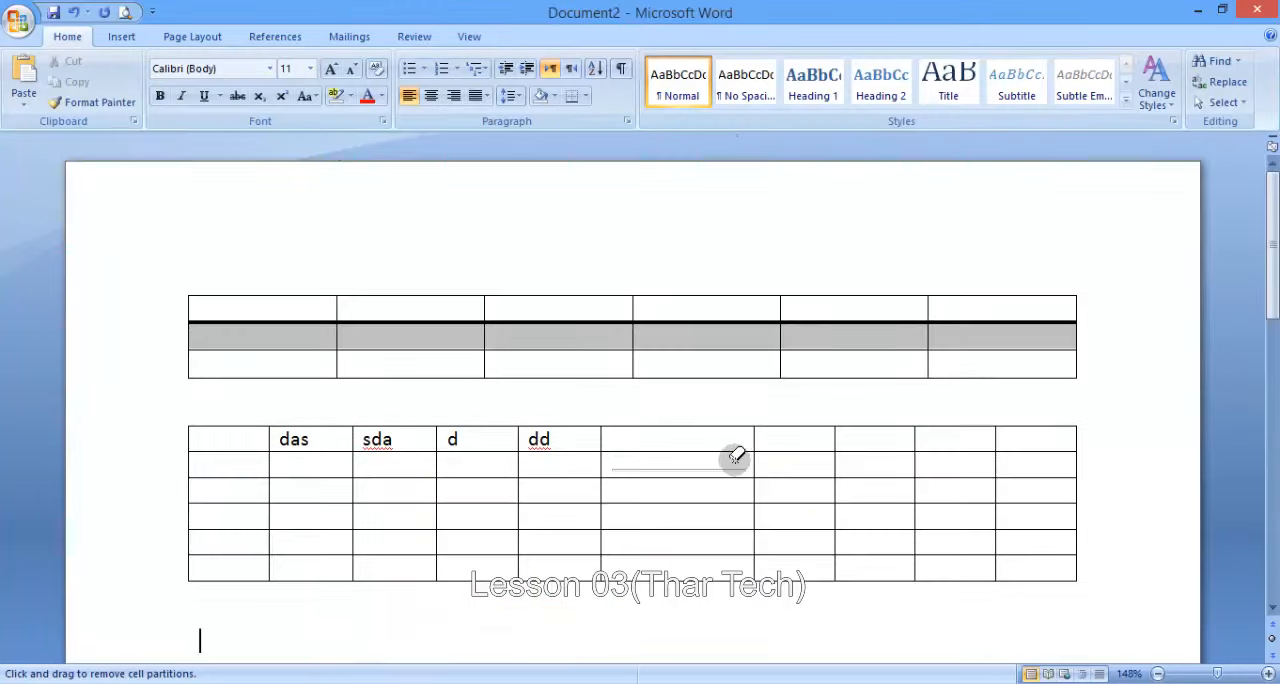
scroll(736, 456, "down", 1)
key("Escape")
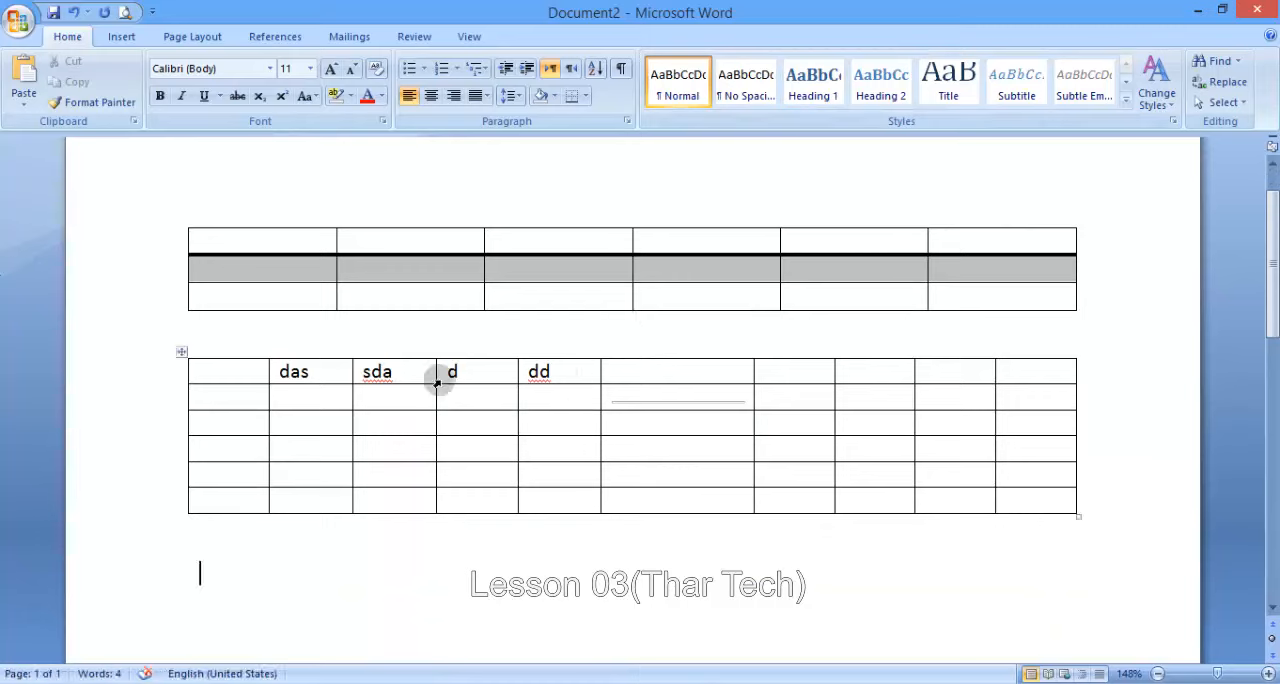
- Select the entire second table and choose the thin-thick-thin triple line as its border style in Borders and Shading
left_click(181, 352)
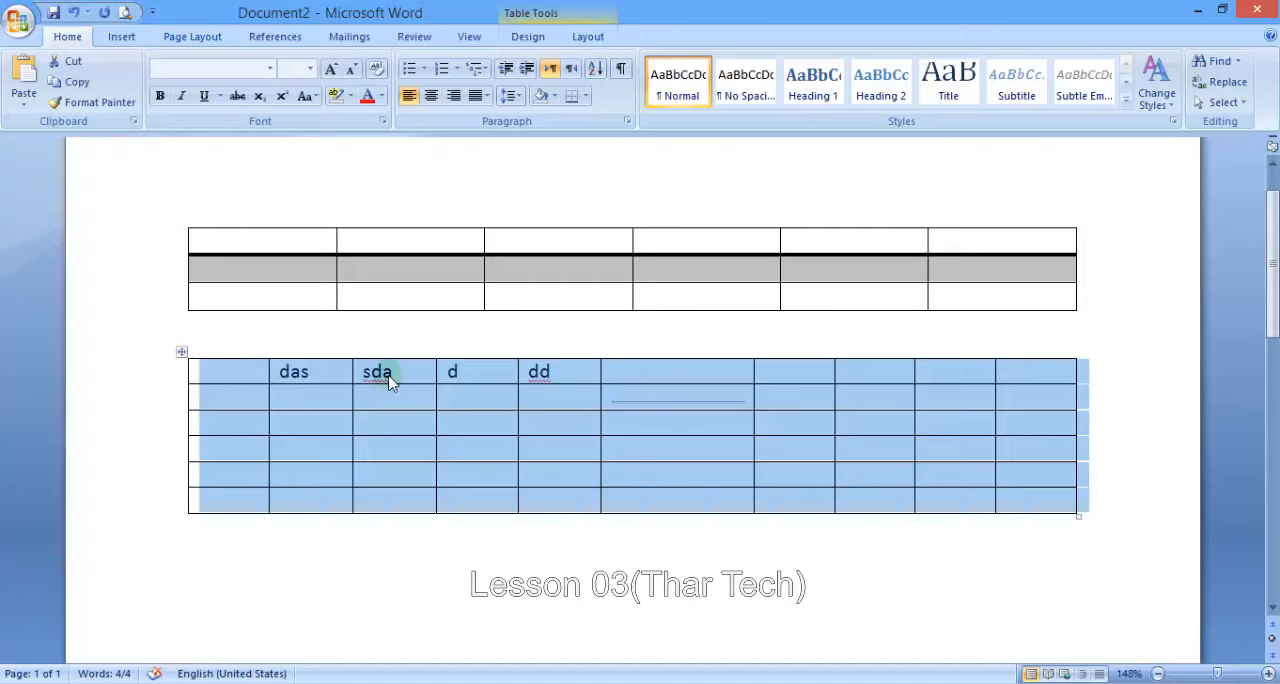
left_click(528, 36)
left_click(775, 82)
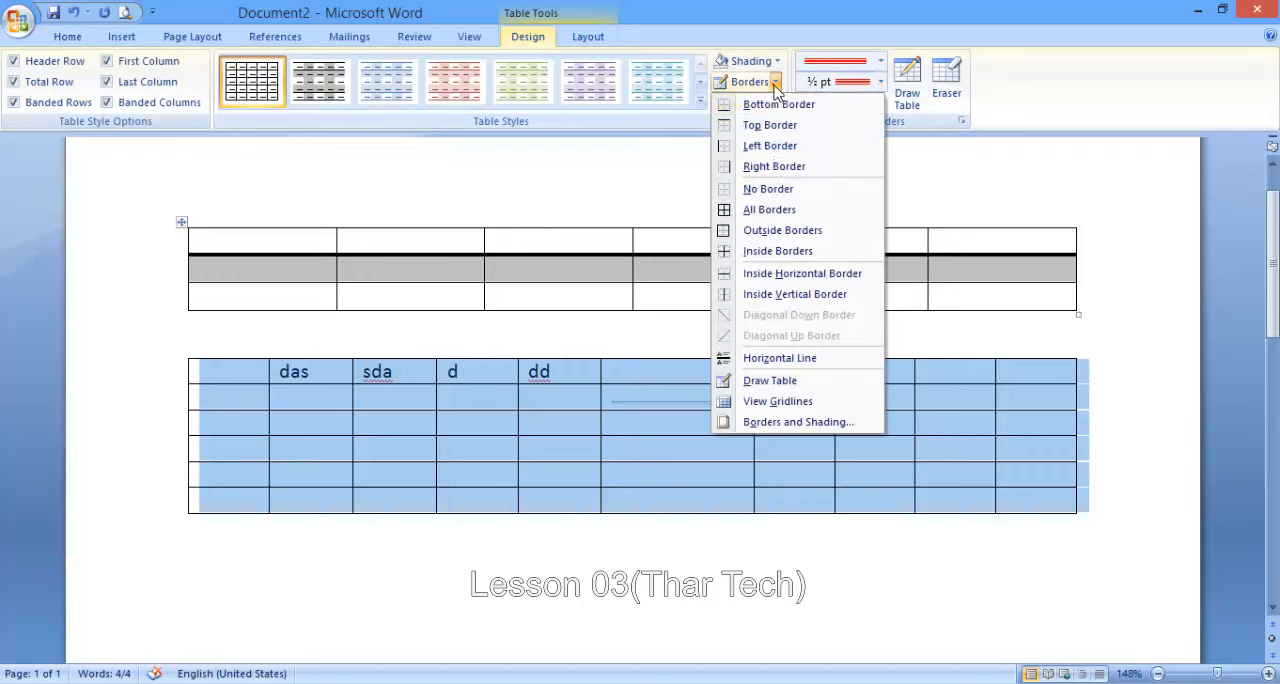
left_click(767, 424)
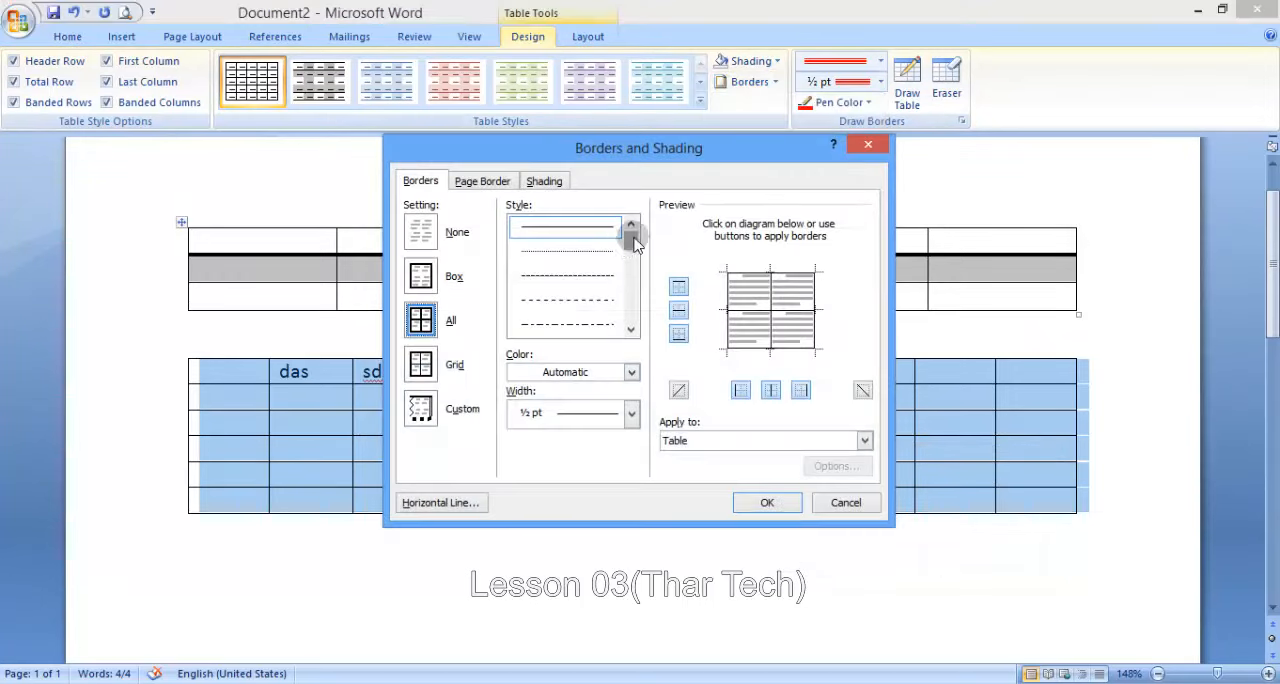
left_click_drag(632, 240, 632, 268)
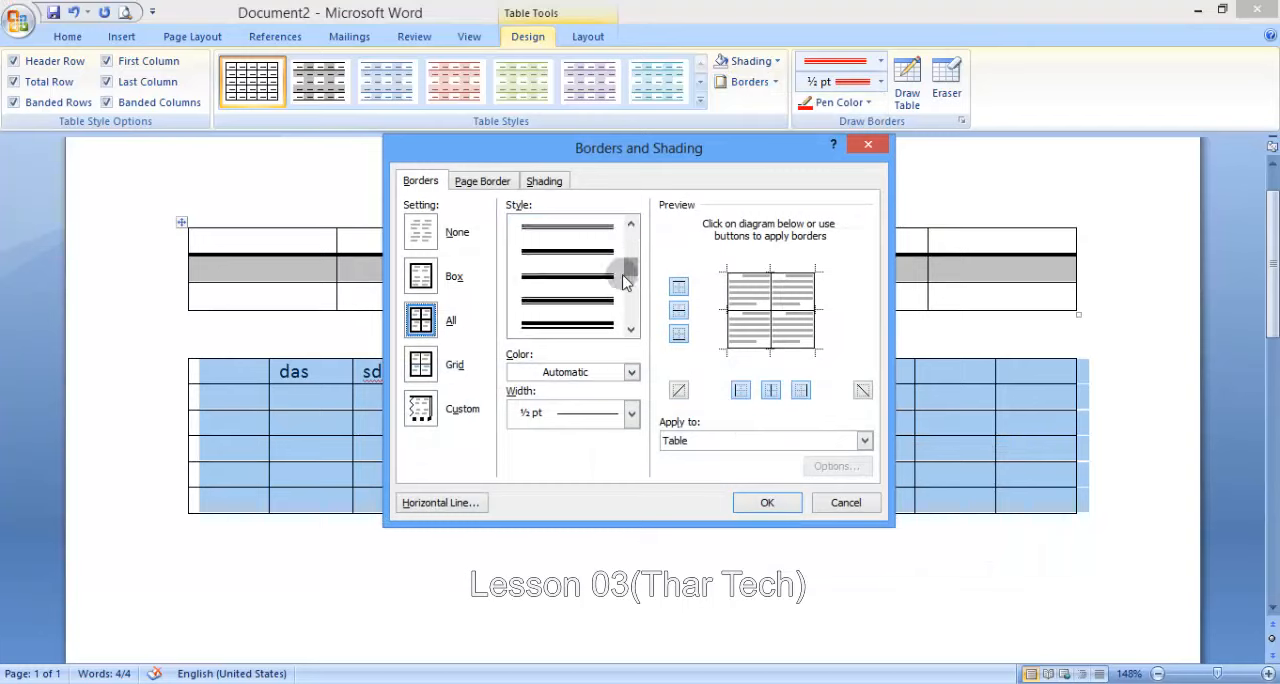
left_click(591, 306)
left_click(591, 318)
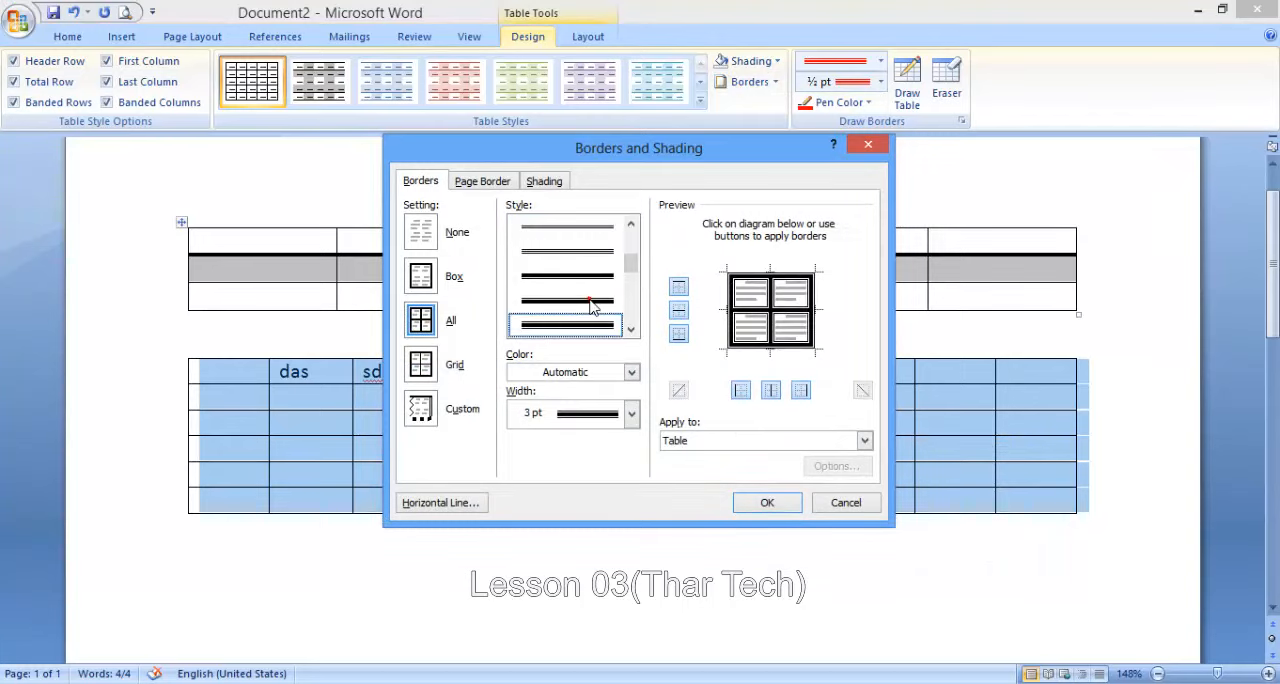
- Set the border color to red and the width to 6 pt, apply it to the whole table and clear the selection
left_click(588, 375)
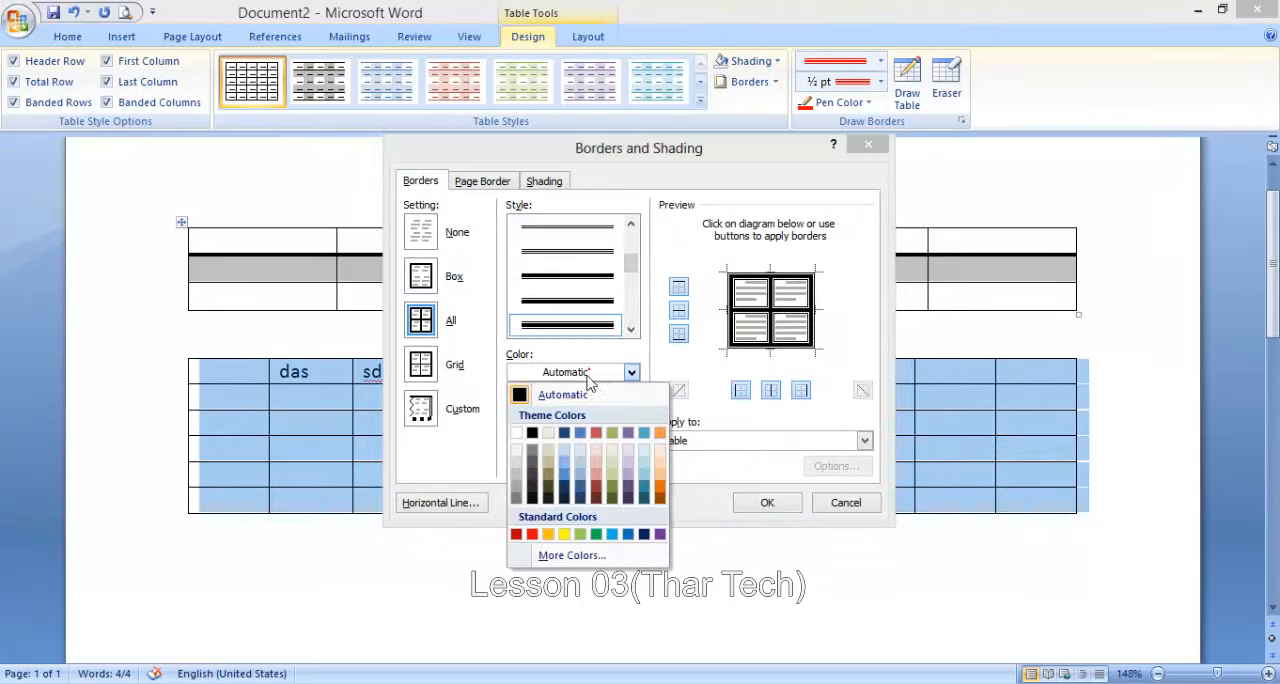
left_click(531, 536)
left_click(557, 414)
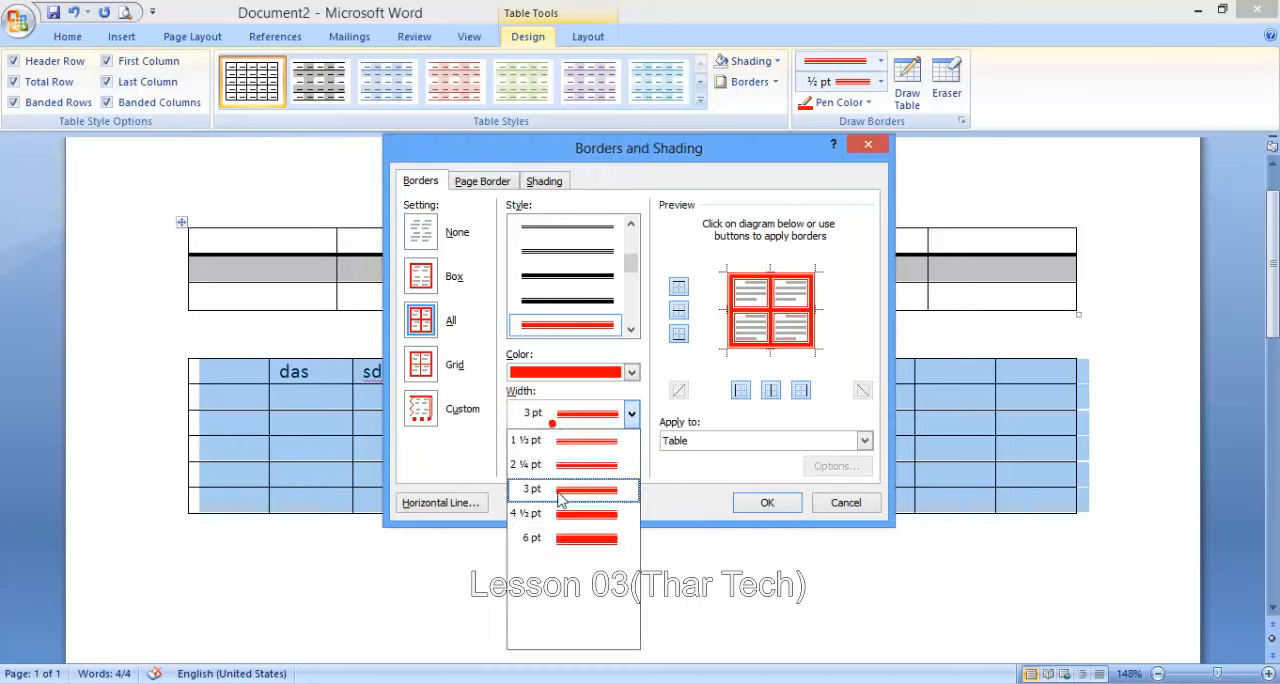
left_click(567, 540)
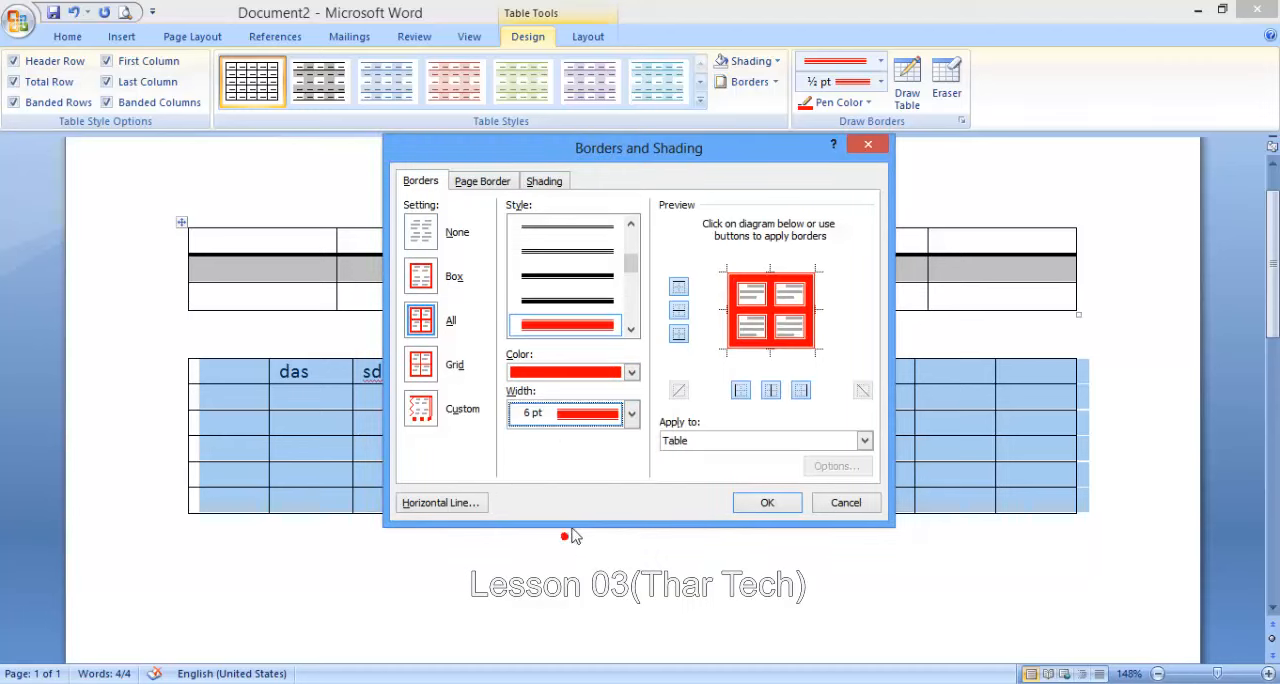
left_click(777, 505)
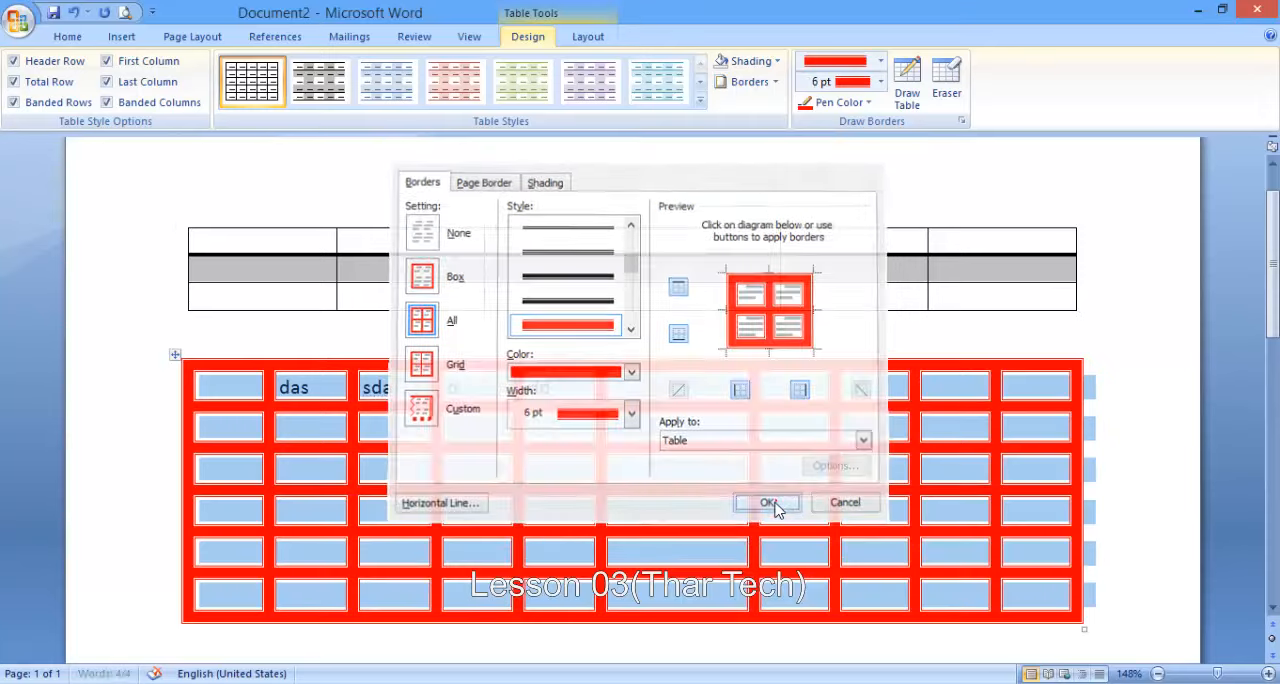
left_click(661, 388)
left_click(661, 387)
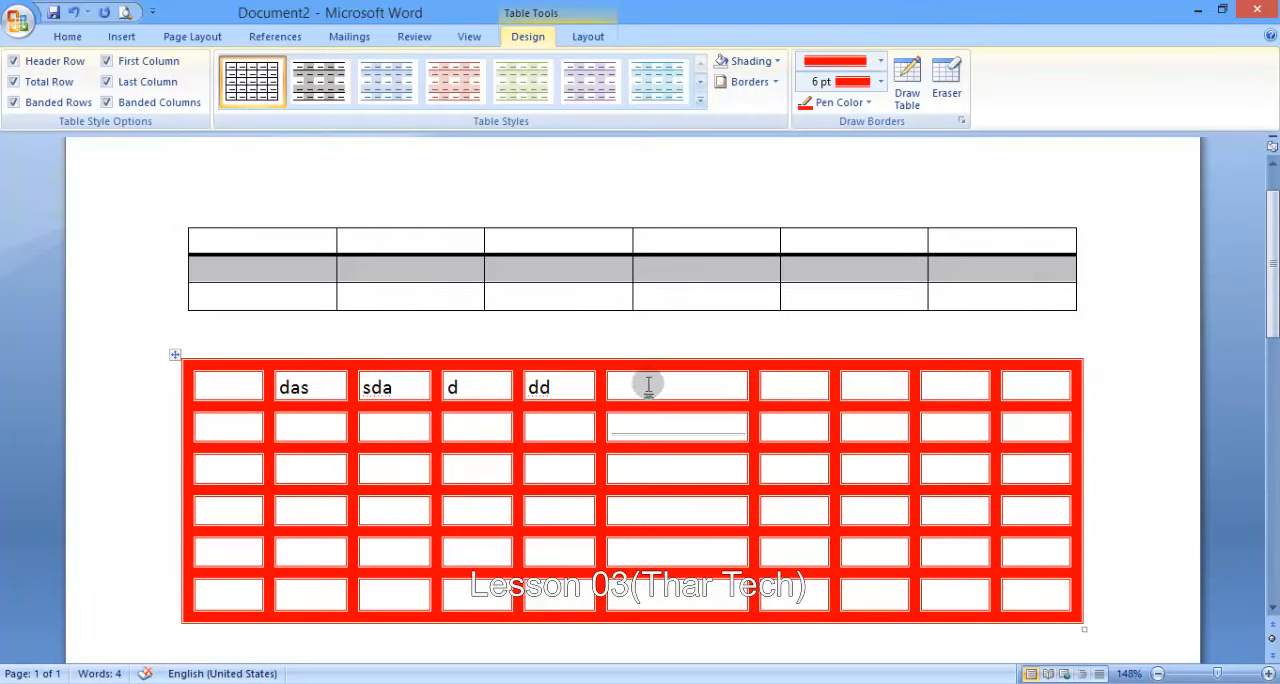
left_click(588, 38)
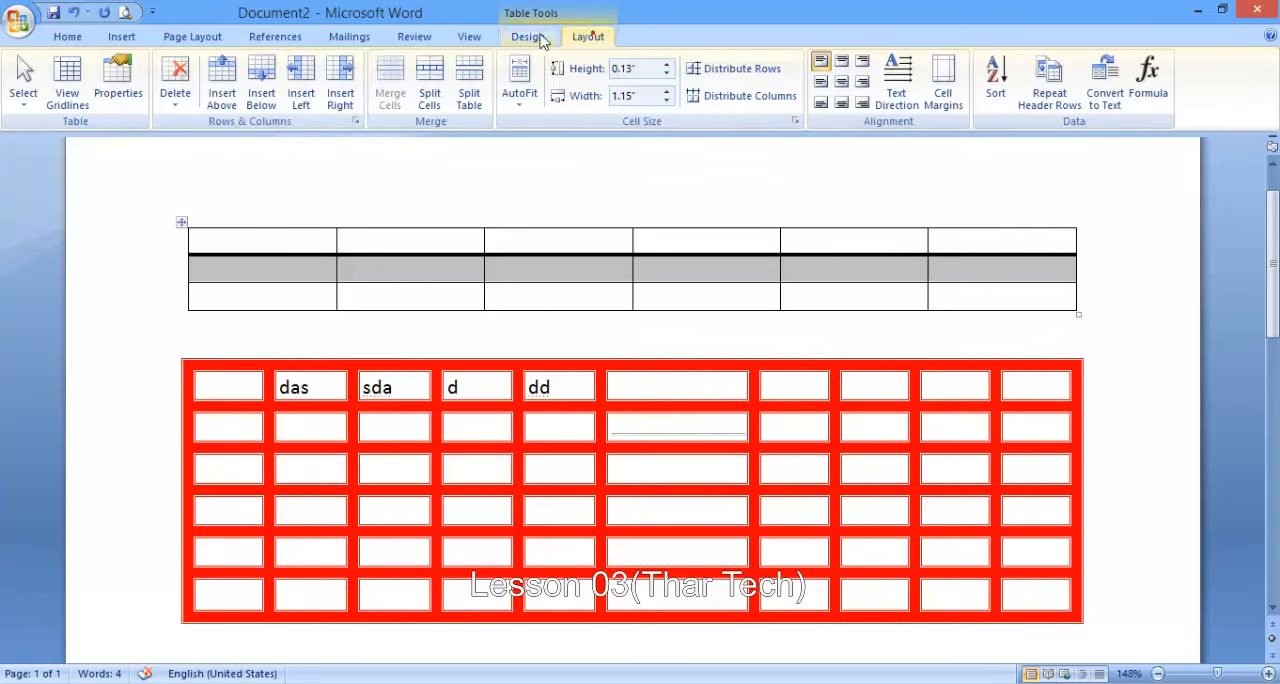
left_click(540, 38)
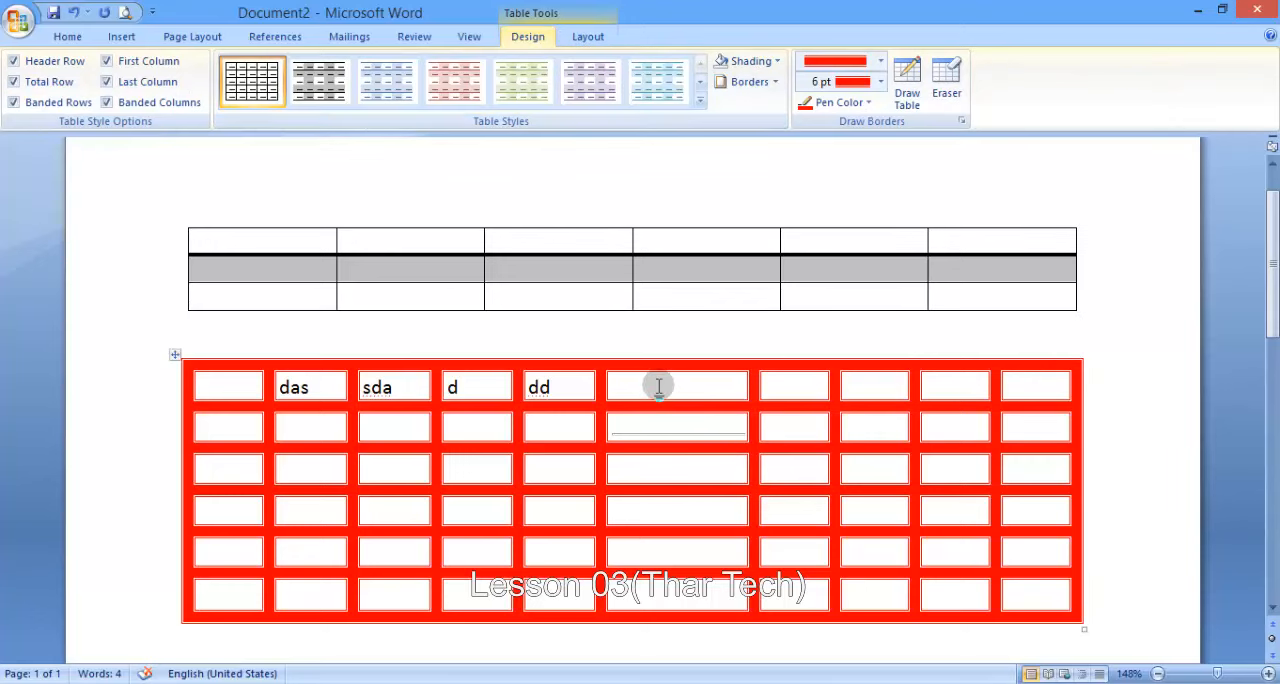
left_click(588, 37)
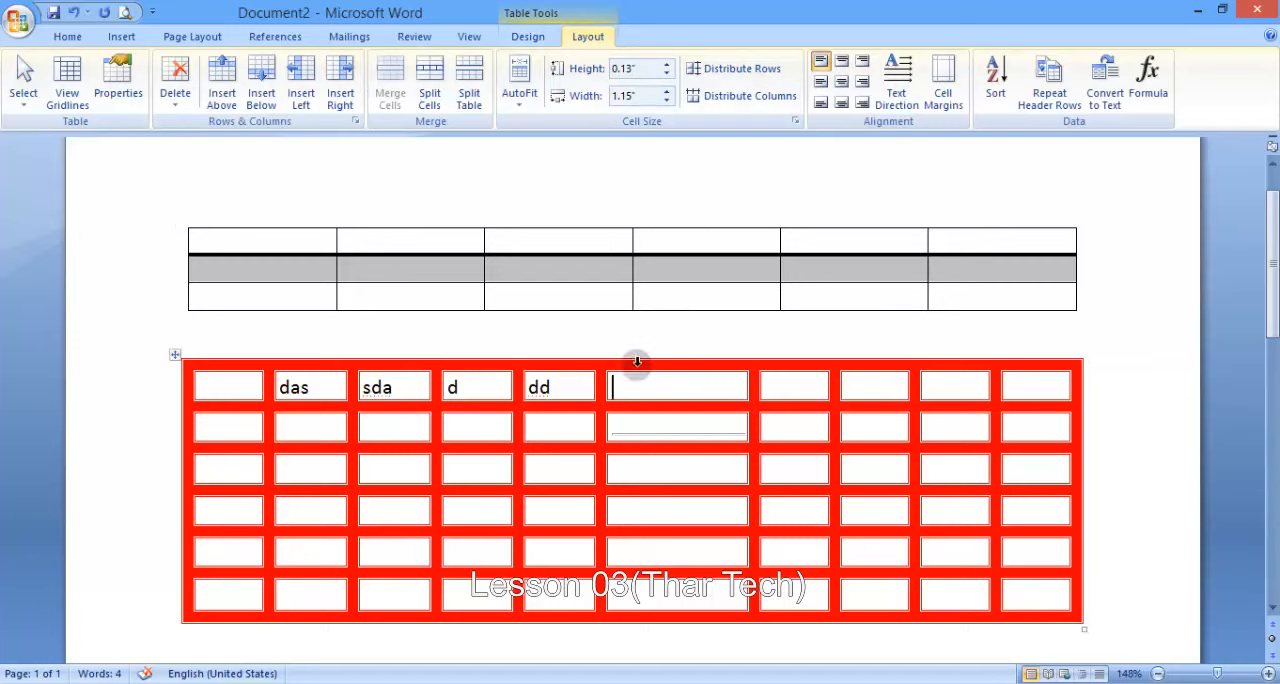
left_click(530, 38)
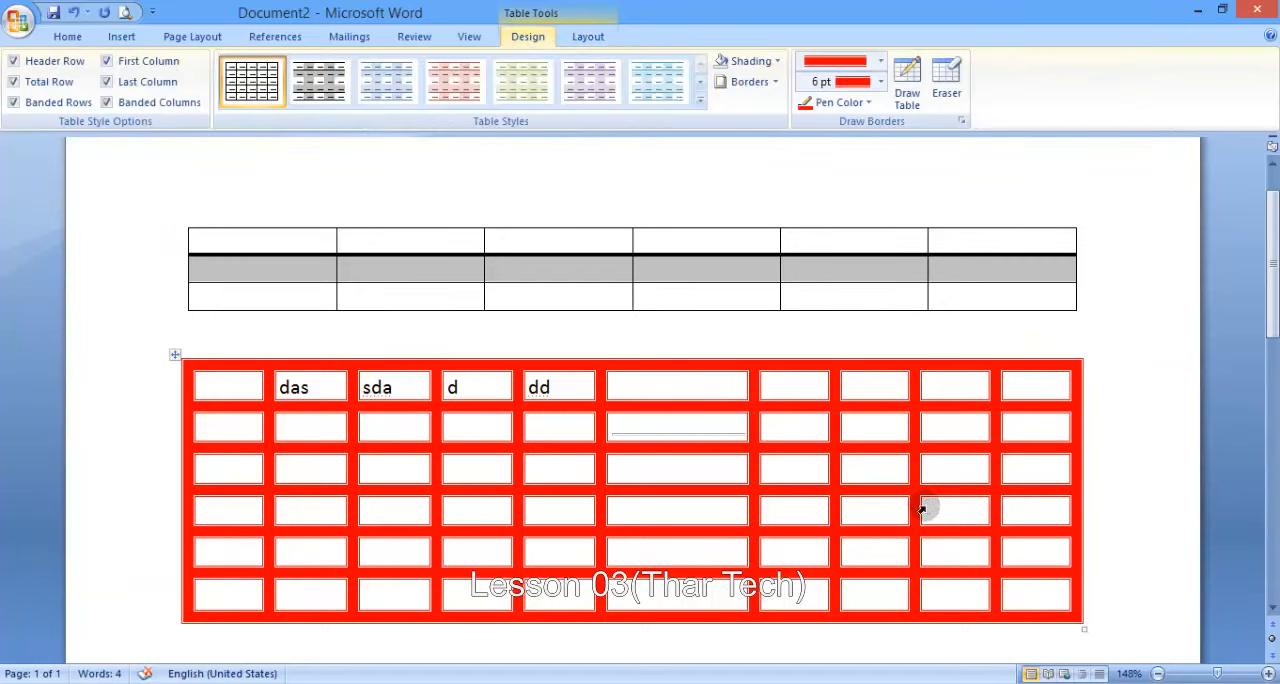
- Delete the horizontal line inside the wide sixth-column cell of the red-bordered table's second row
left_click(709, 432)
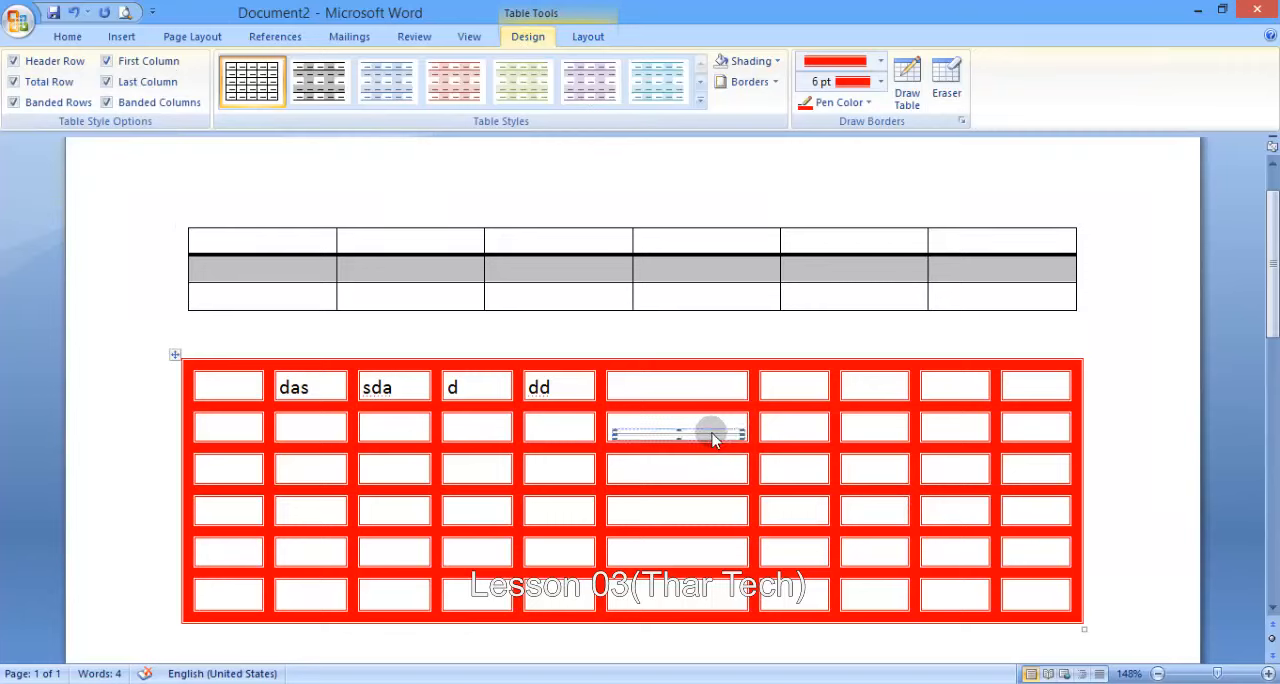
key("Delete")
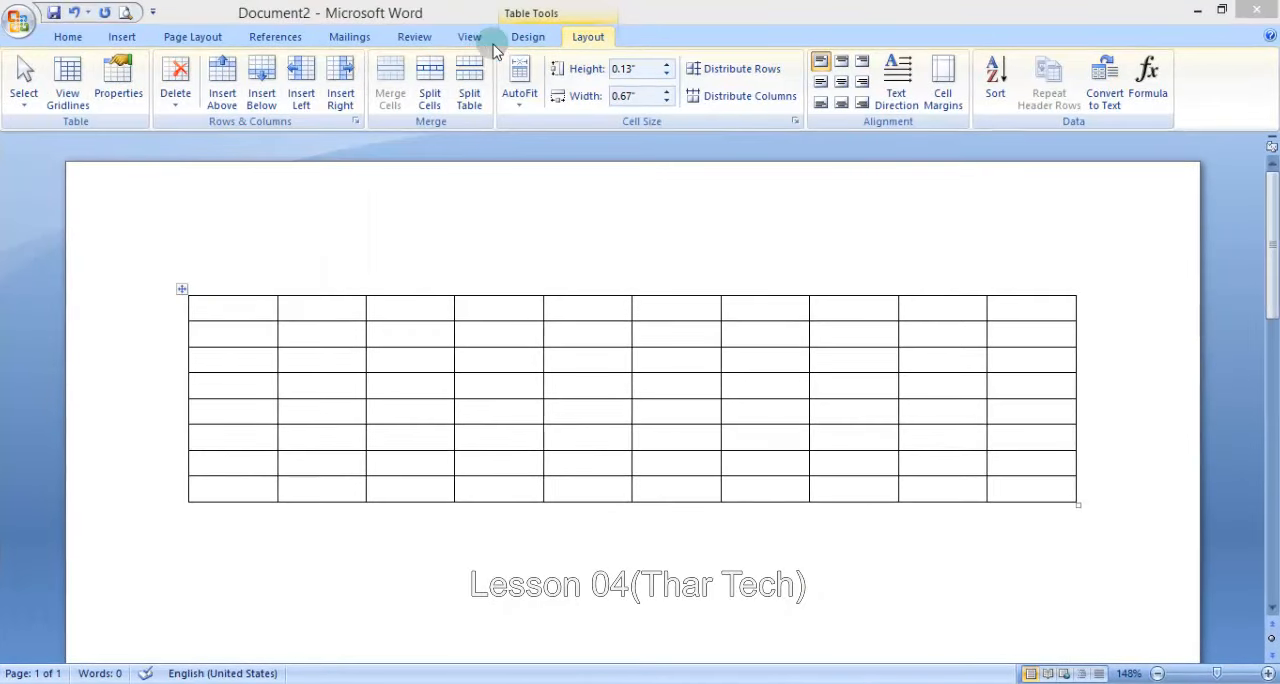
- Select the single cell in the second row of the fifth column with the Select Cell command
left_click(520, 36)
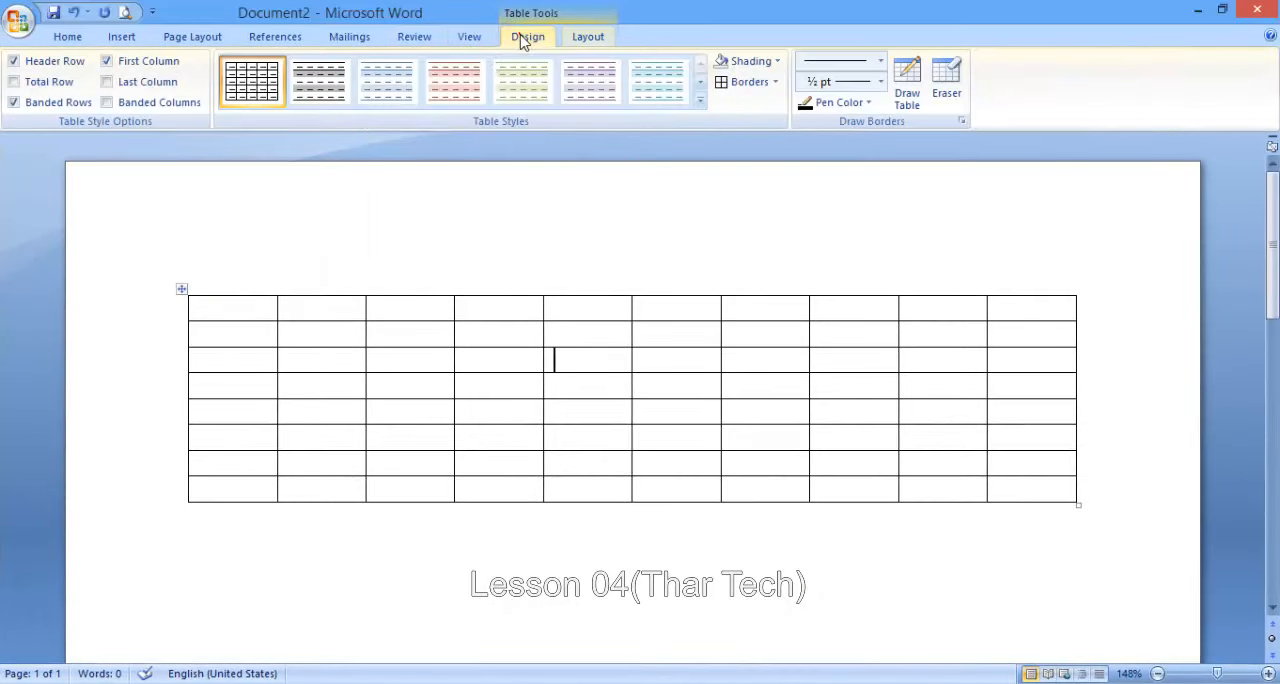
left_click(594, 37)
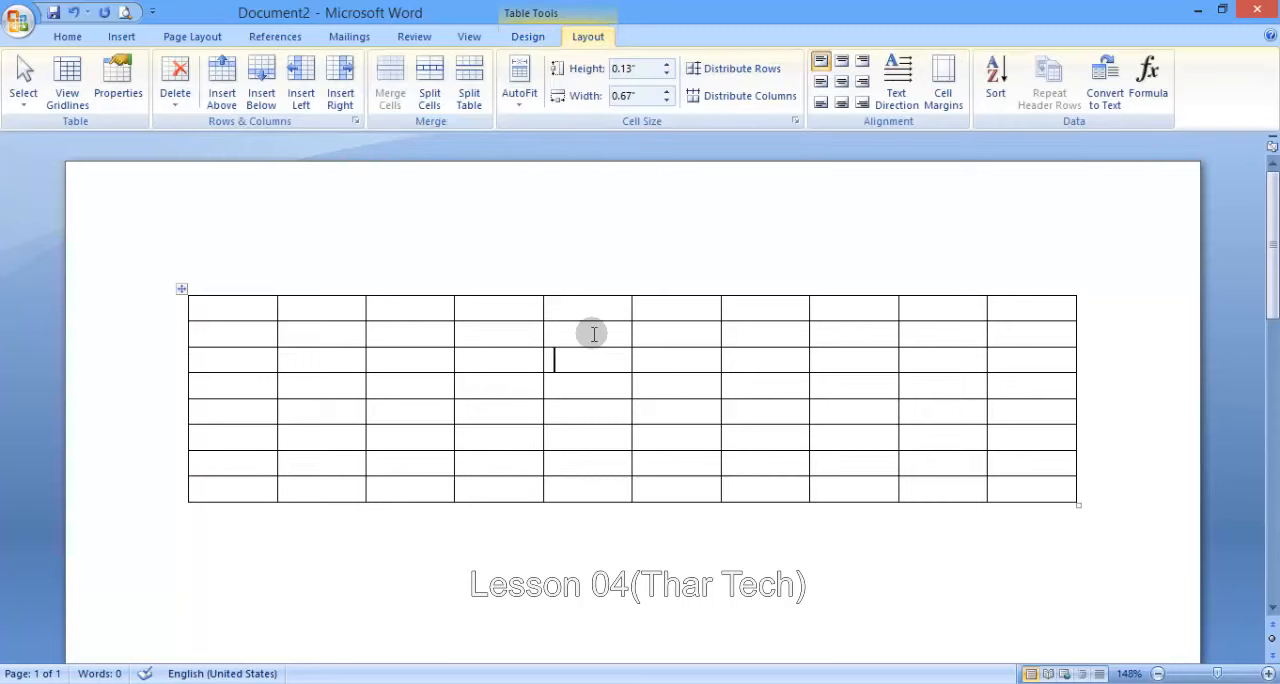
left_click(23, 82)
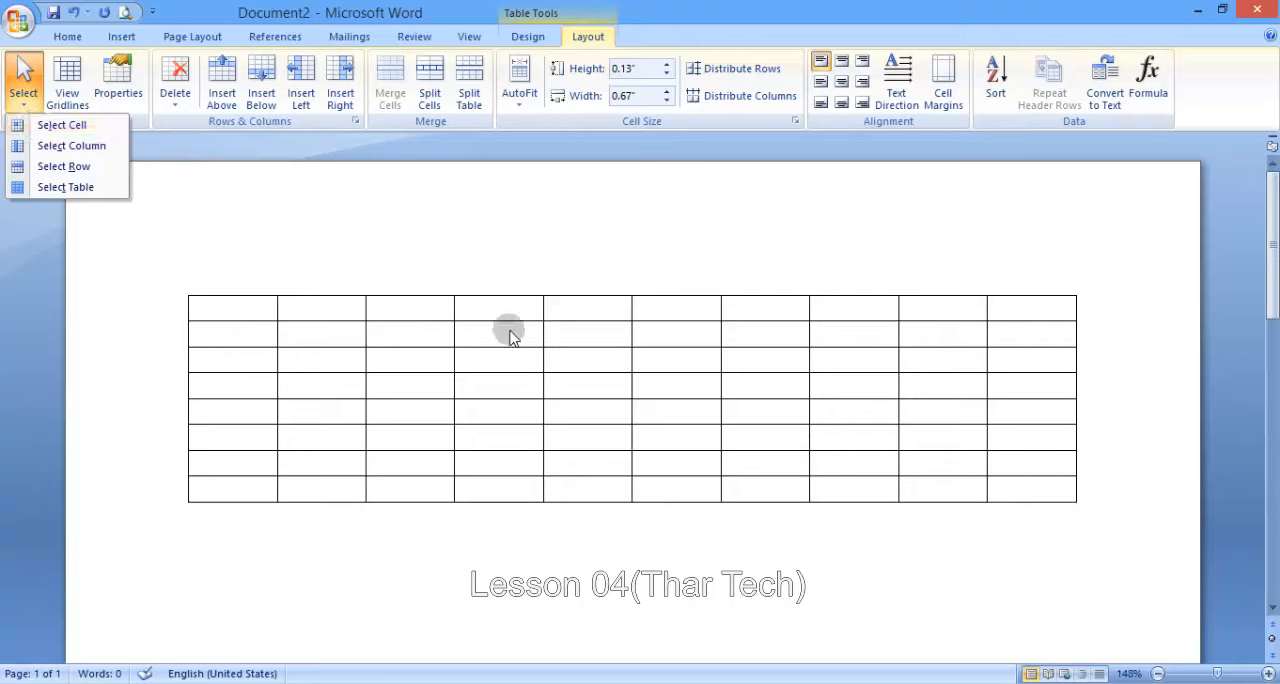
left_click(558, 333)
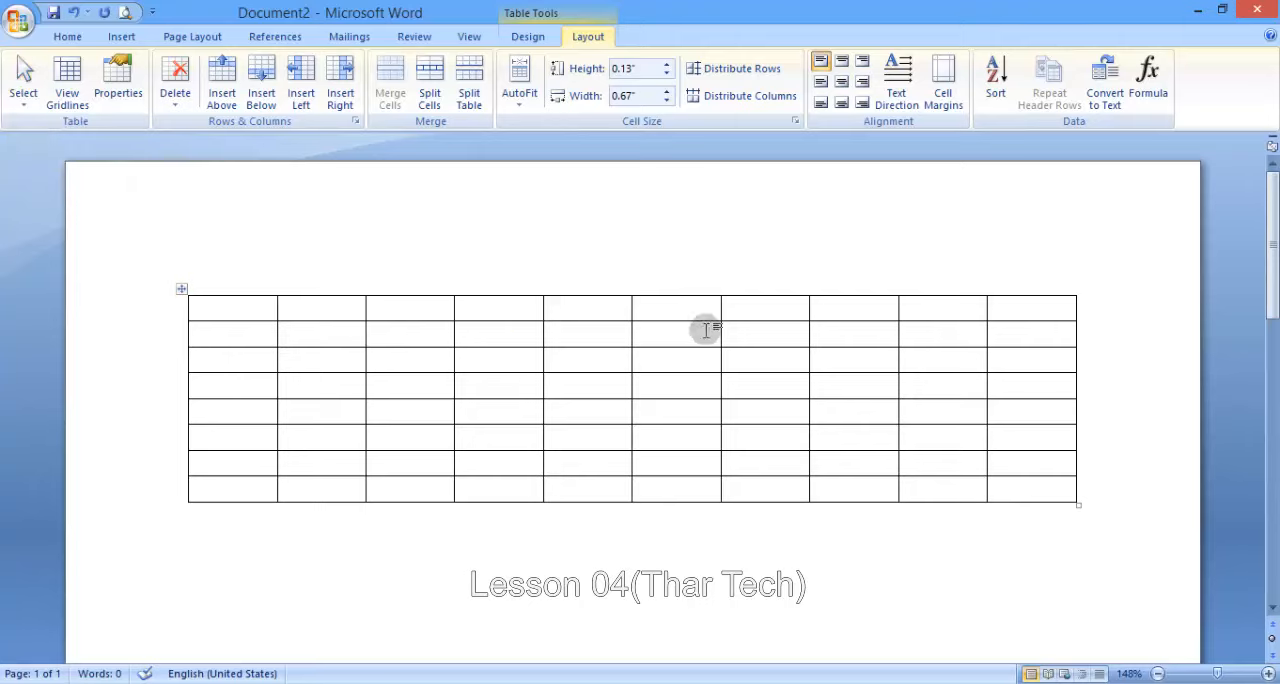
left_click(22, 88)
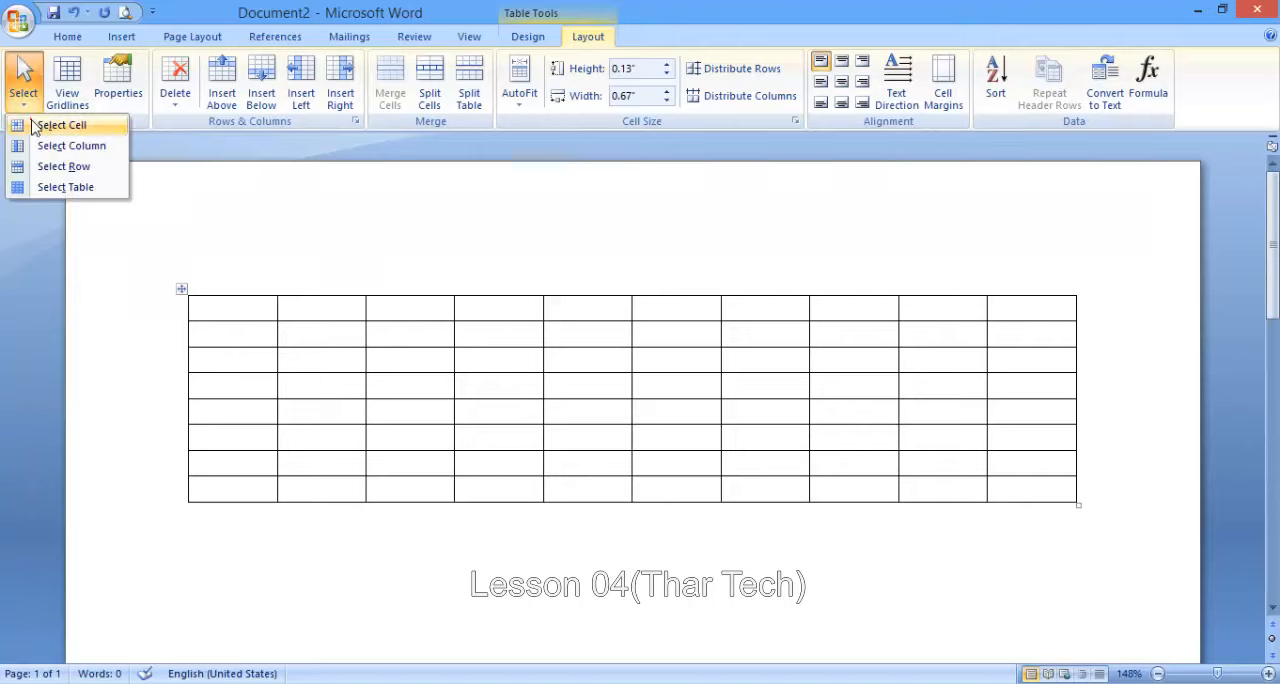
left_click(60, 125)
- Select the whole sixth column, and after it the whole third row, with the table selection commands
left_click(697, 335)
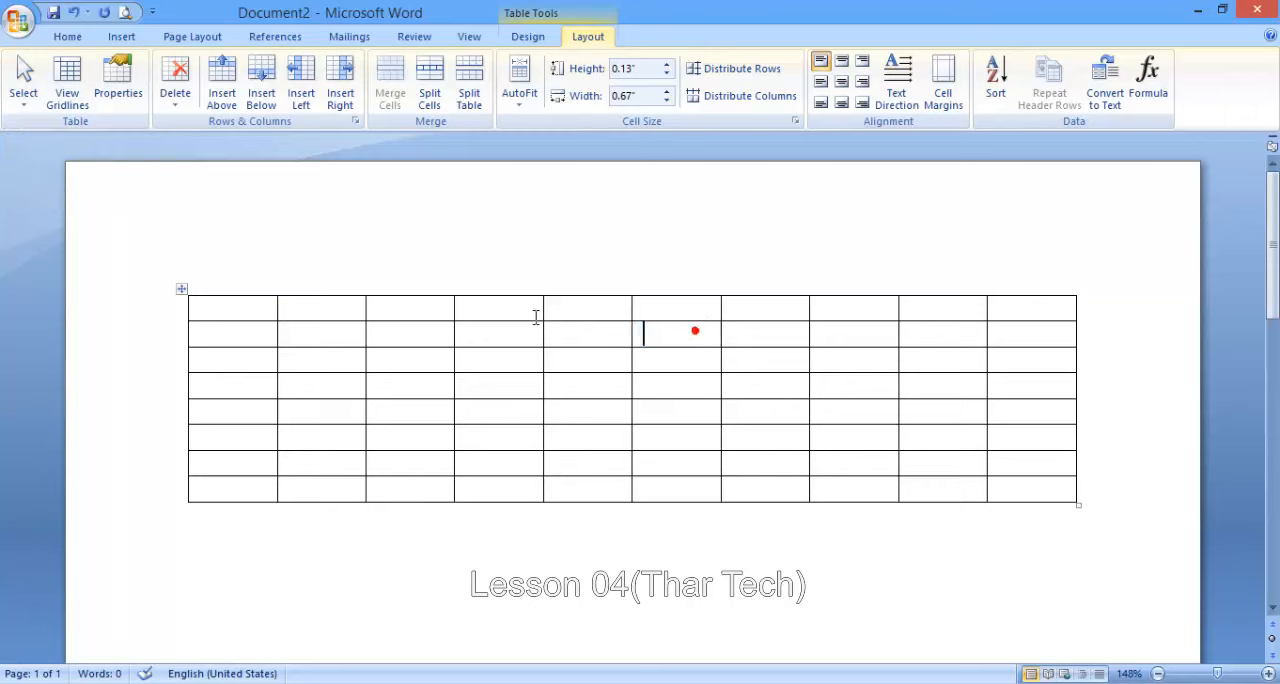
left_click(20, 90)
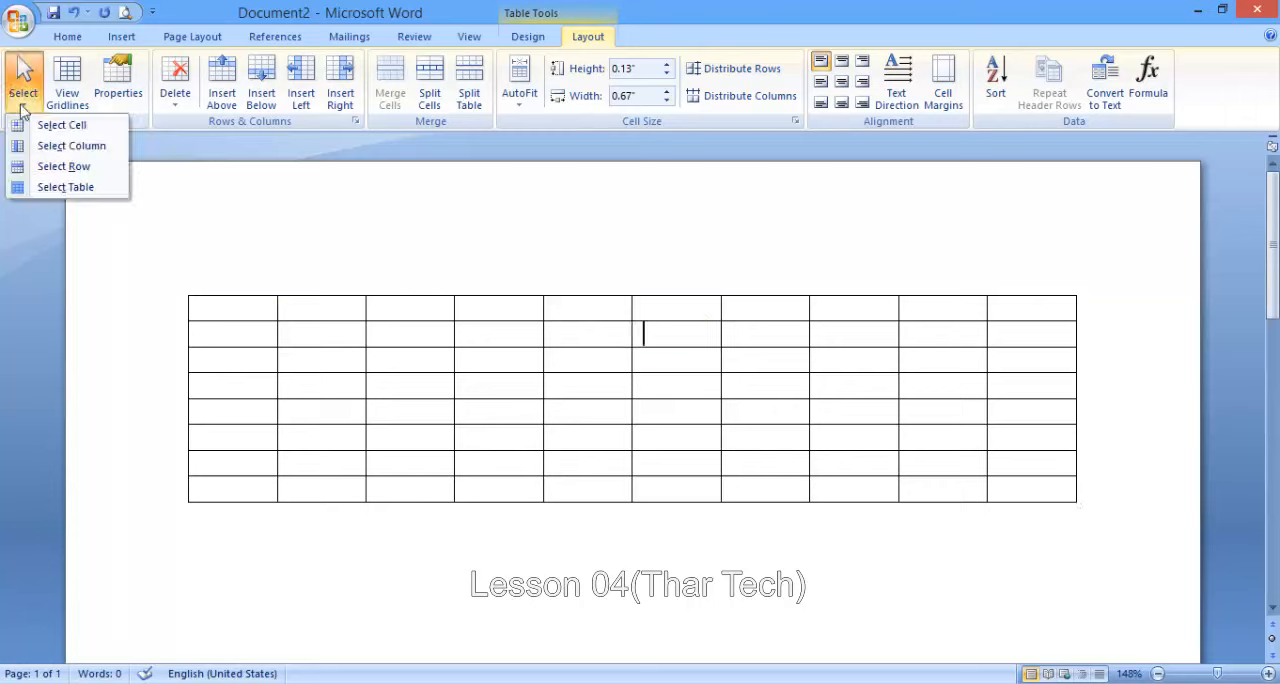
left_click(60, 146)
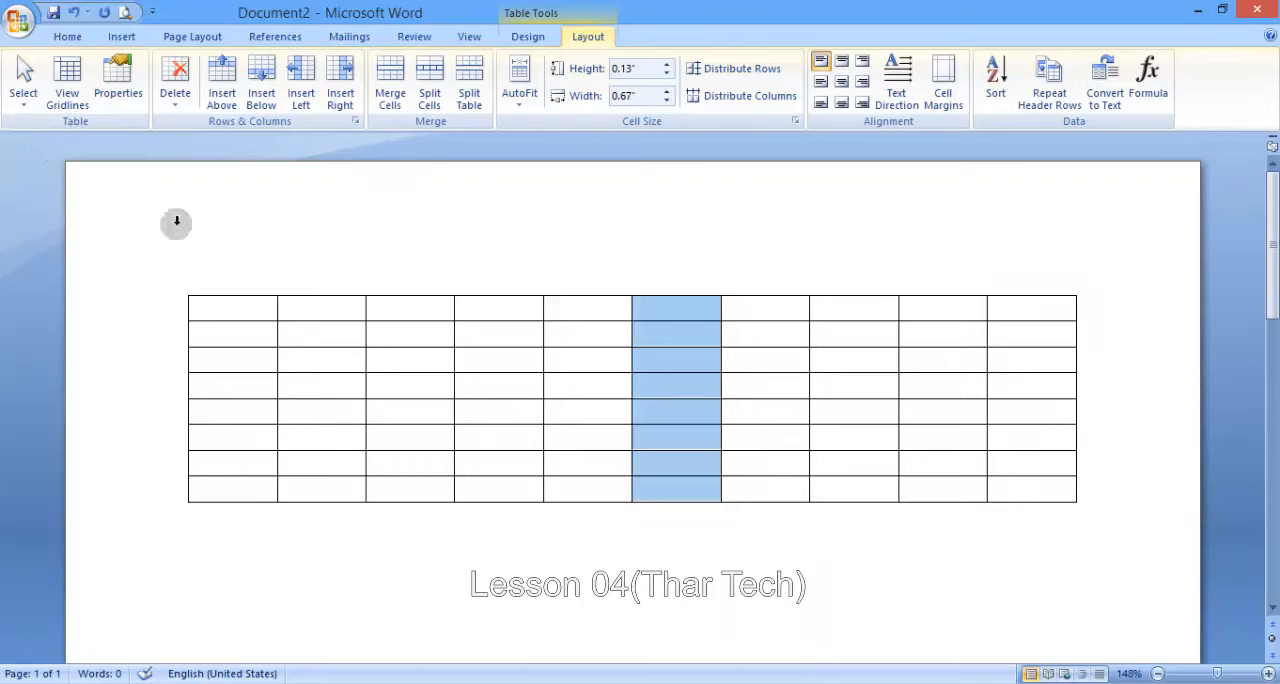
left_click(381, 355)
left_click(22, 90)
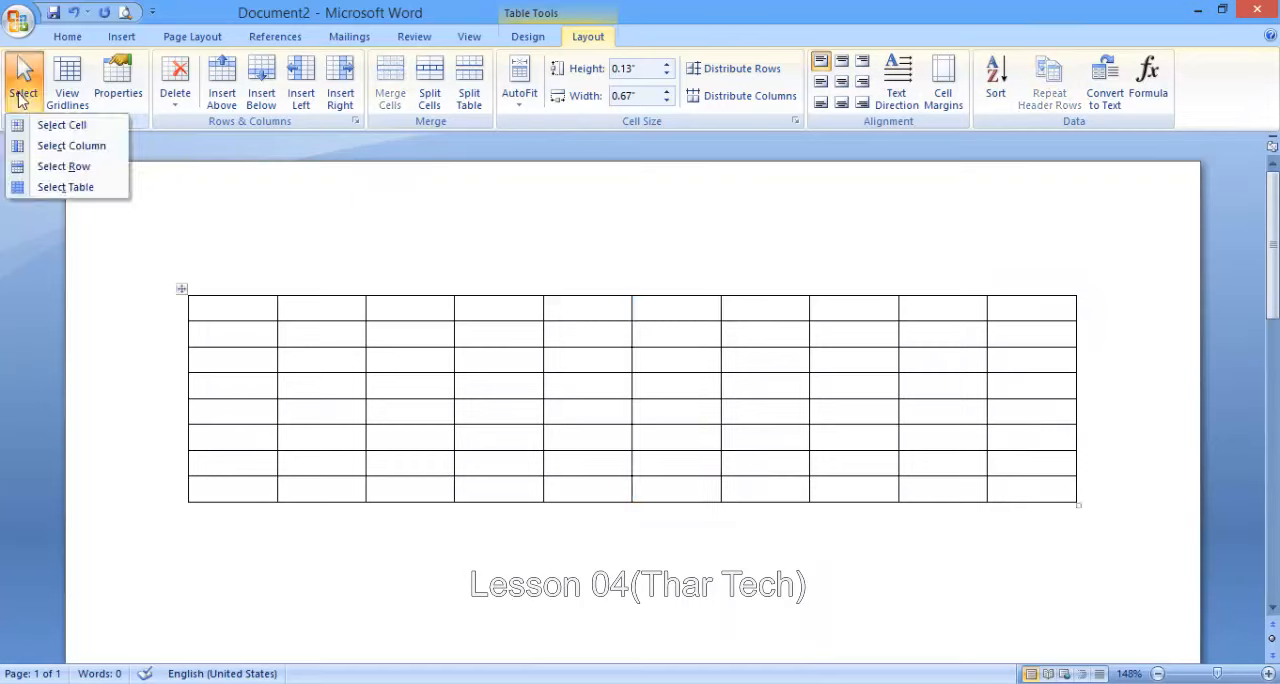
left_click(50, 167)
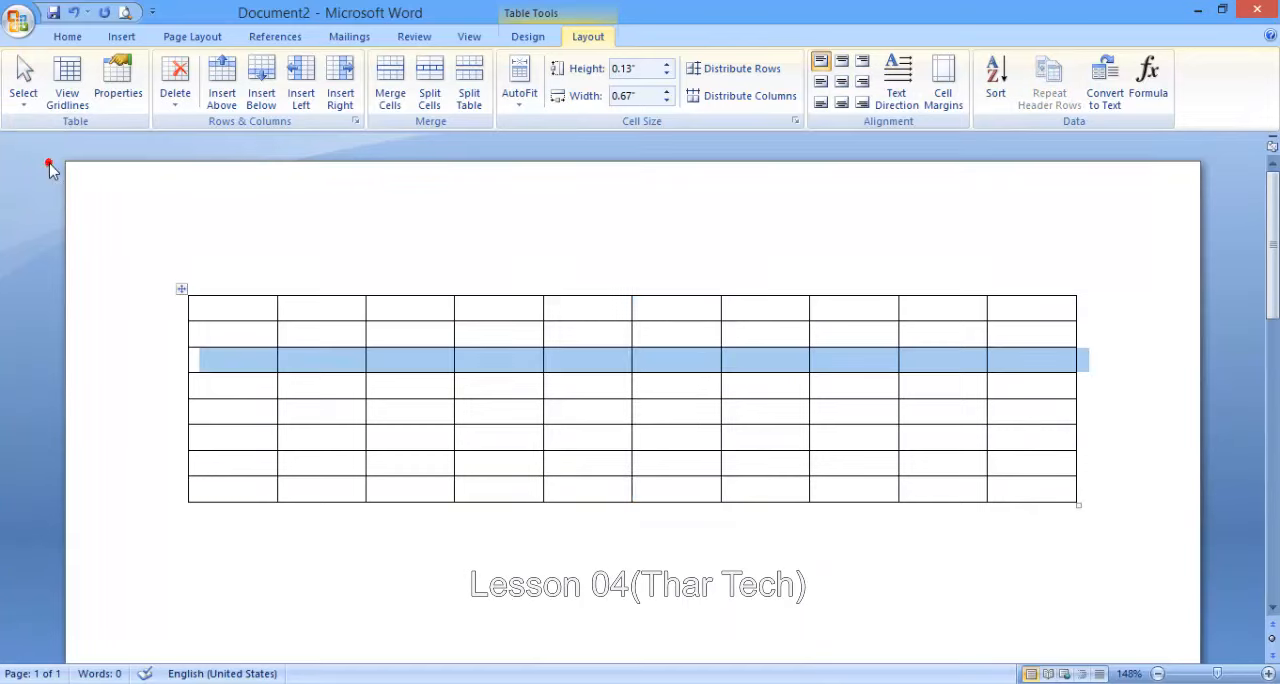
- Select the entire table with the Select Table command and with the table's move handle, clearing the selection after each
left_click(25, 90)
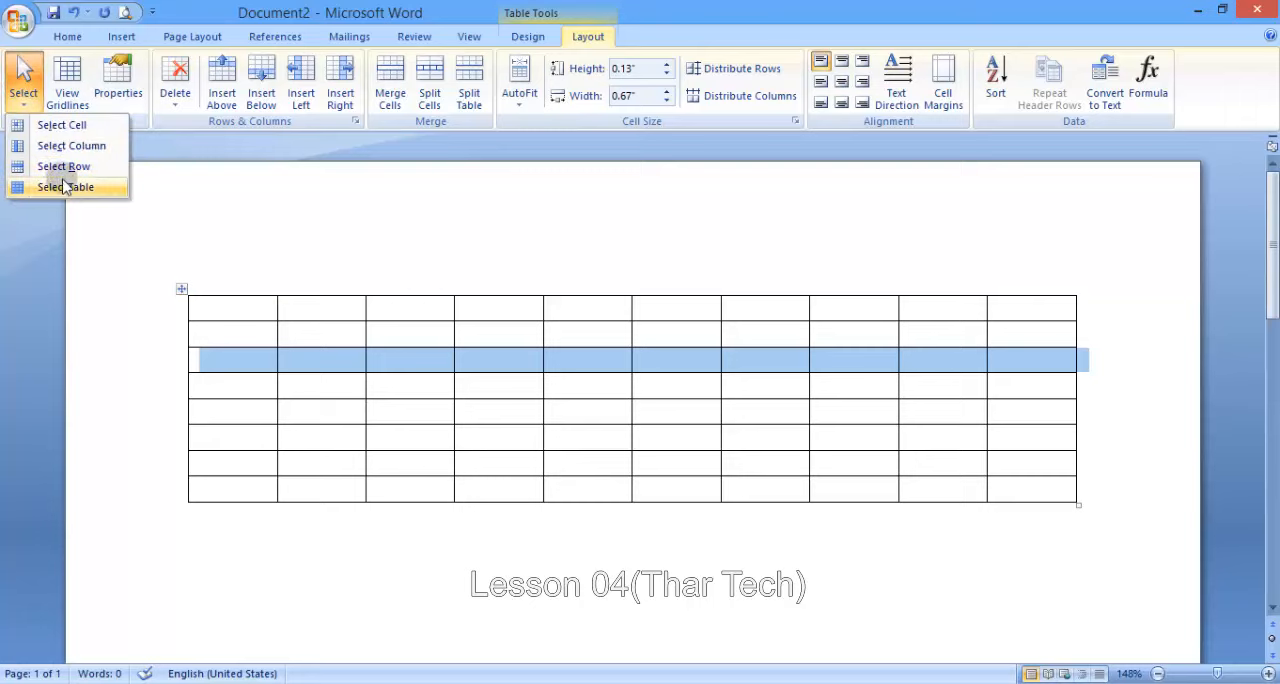
left_click(66, 188)
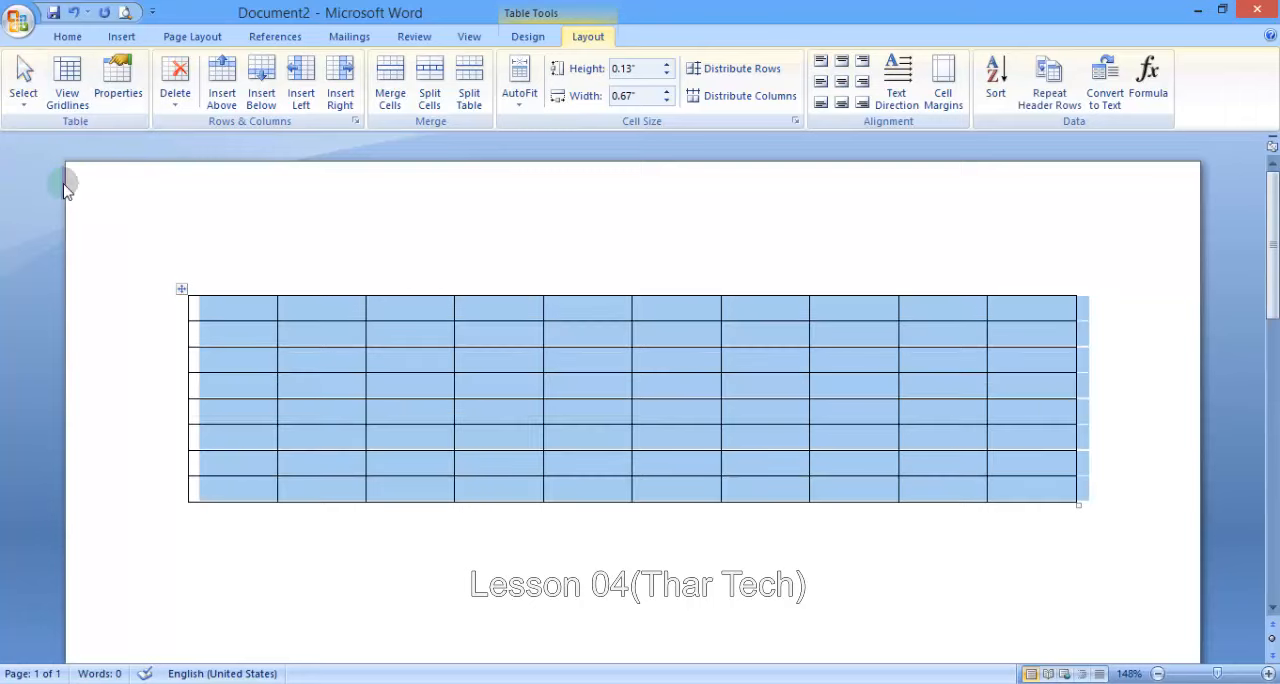
left_click(398, 333)
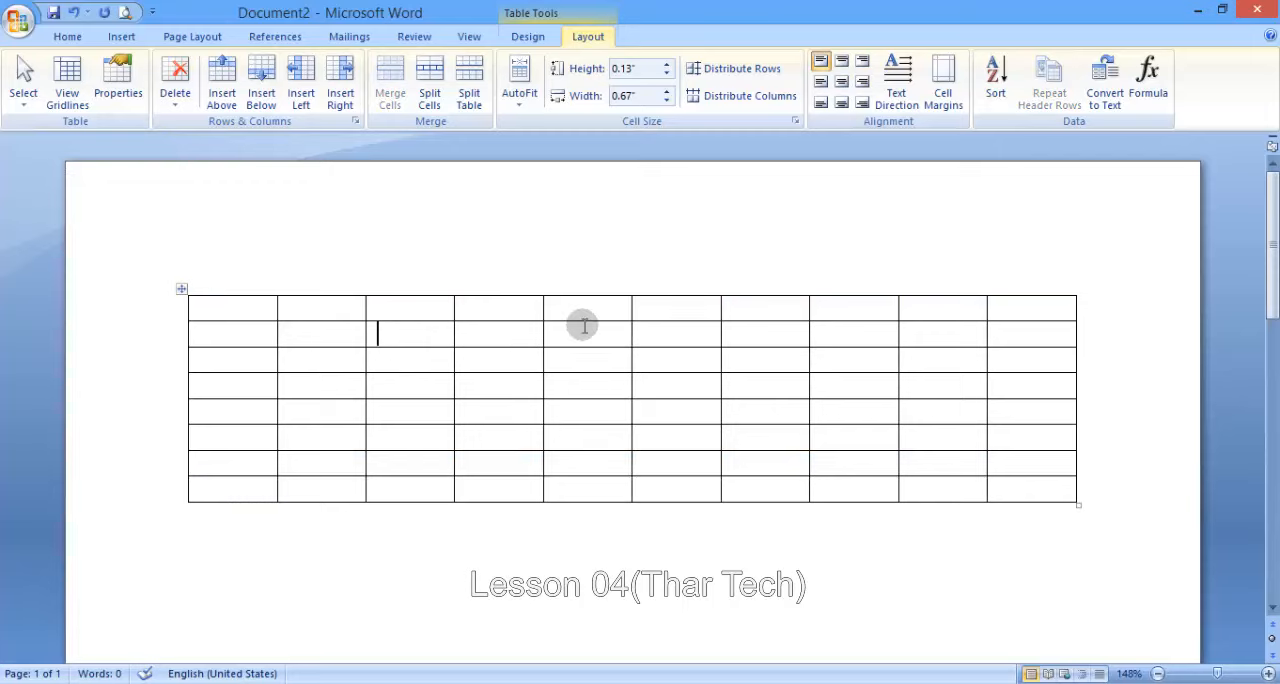
left_click(181, 291)
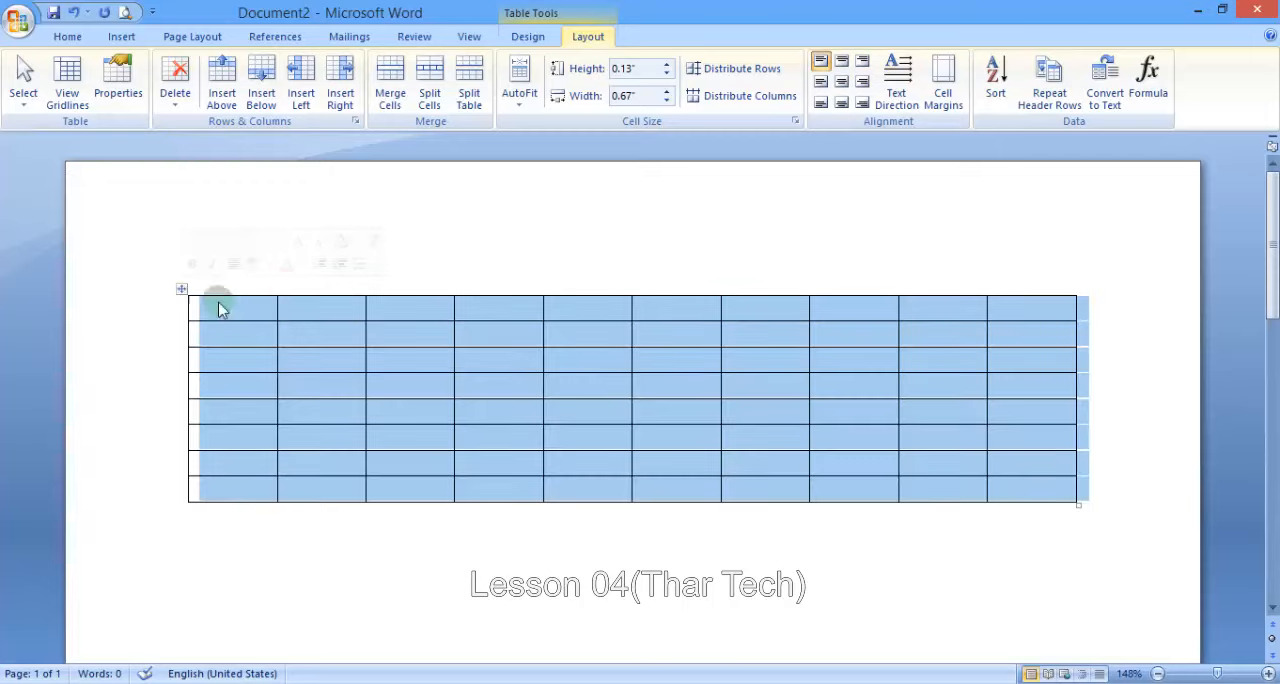
left_click(221, 309)
left_click(23, 78)
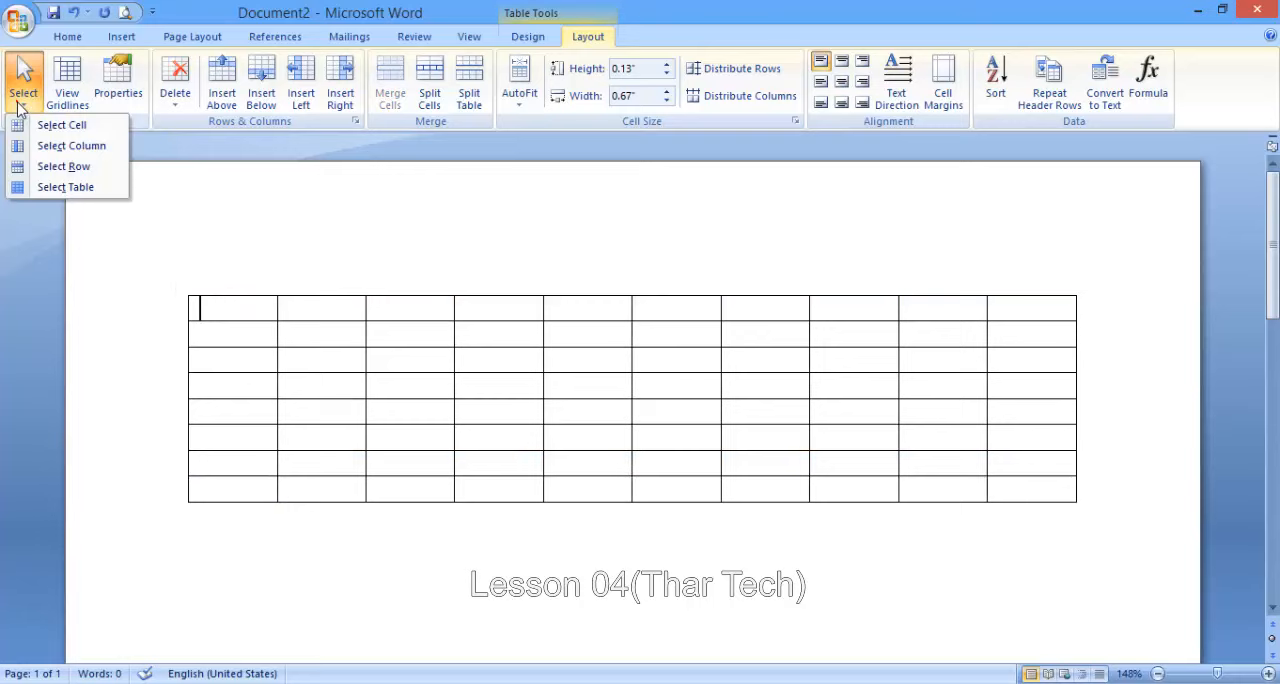
left_click(39, 188)
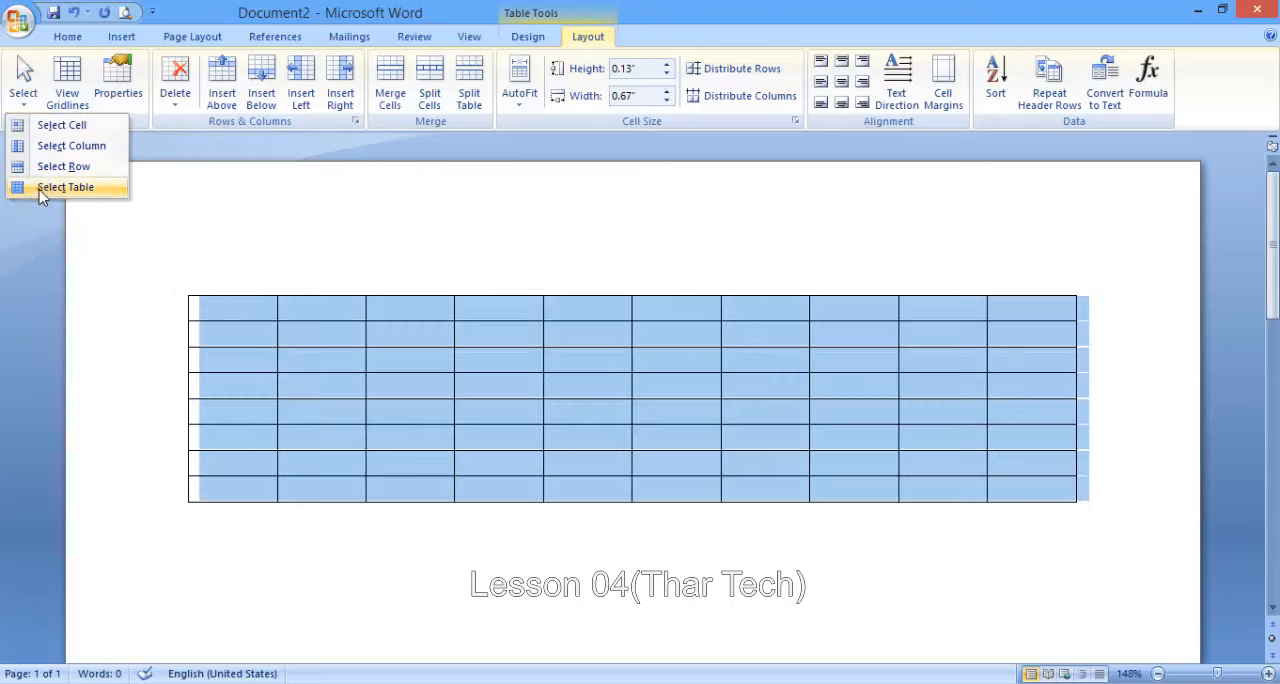
left_click(349, 333)
- Remove all borders from the second-row cells in columns two through five with the No Border option
left_click(58, 74)
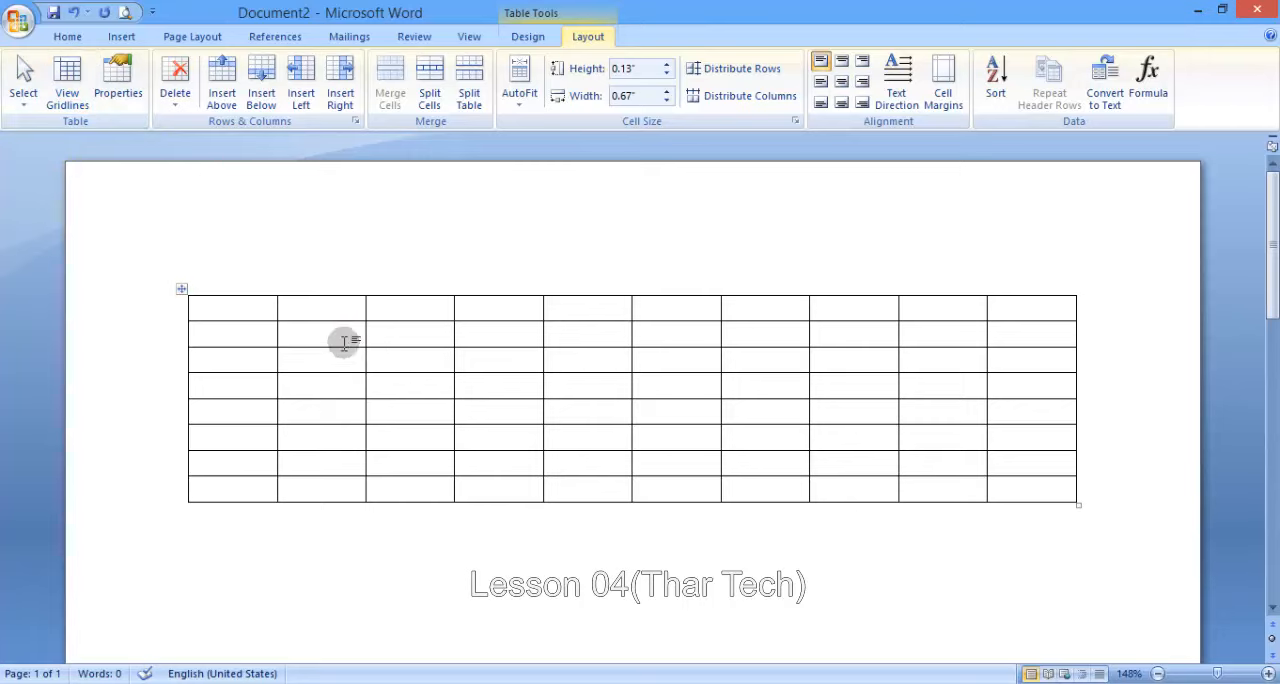
left_click_drag(329, 331, 600, 332)
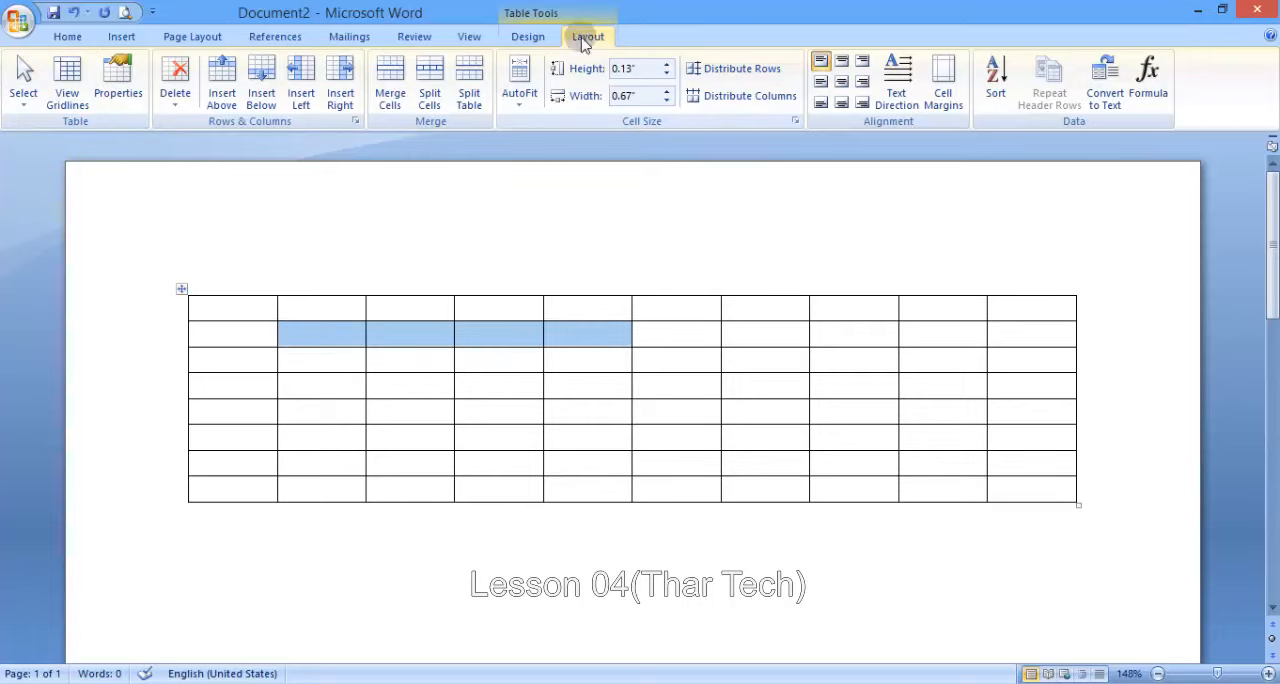
left_click(533, 38)
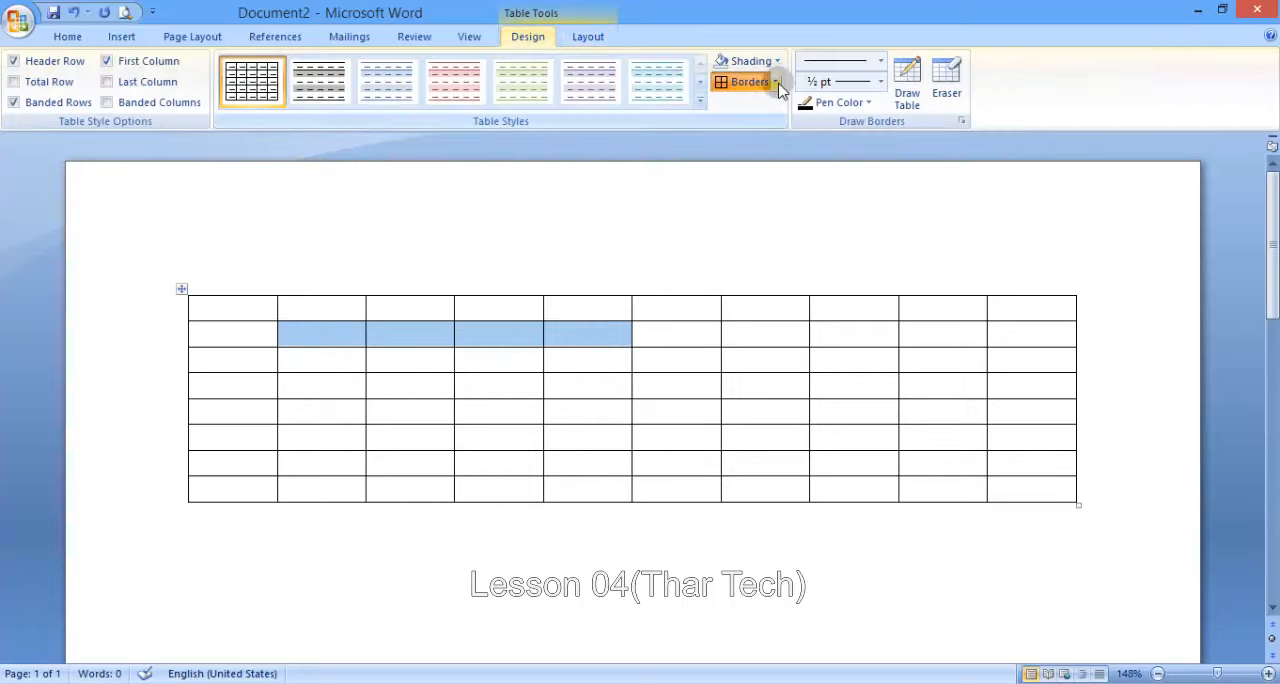
left_click(777, 84)
left_click(785, 190)
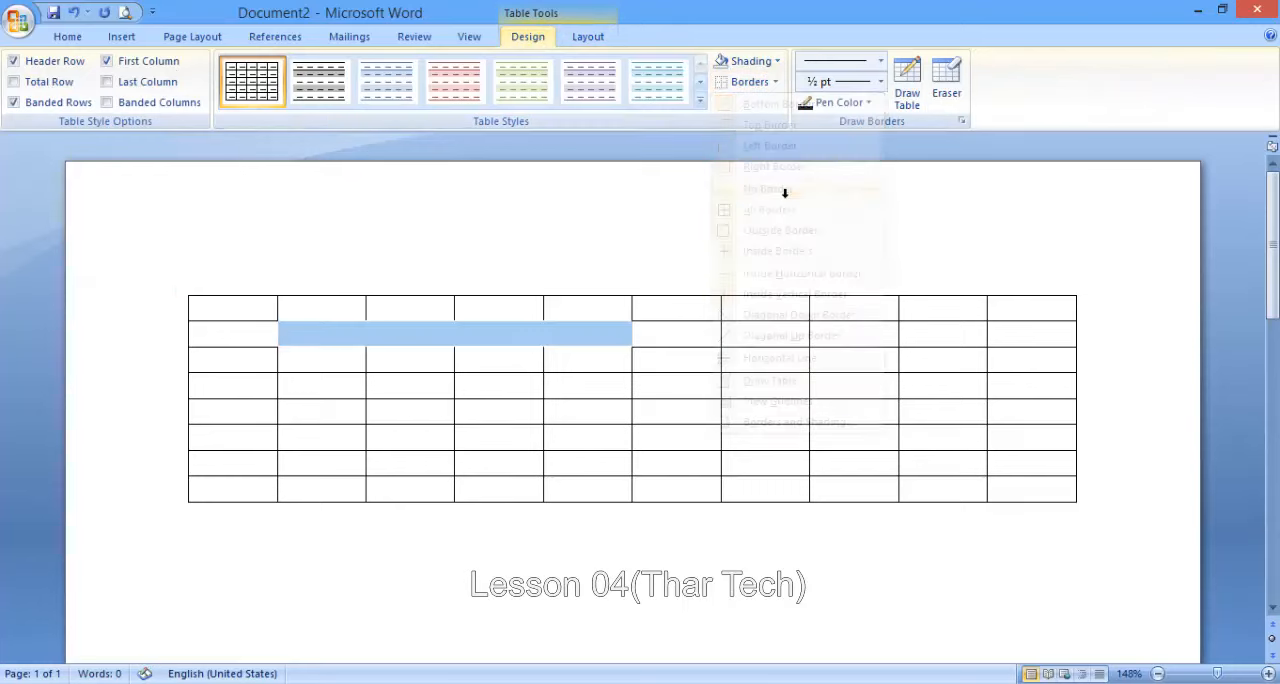
- Apply No Border to the seventh-column cells in the fourth and fifth rows
left_click(786, 393)
left_click_drag(785, 392, 786, 410)
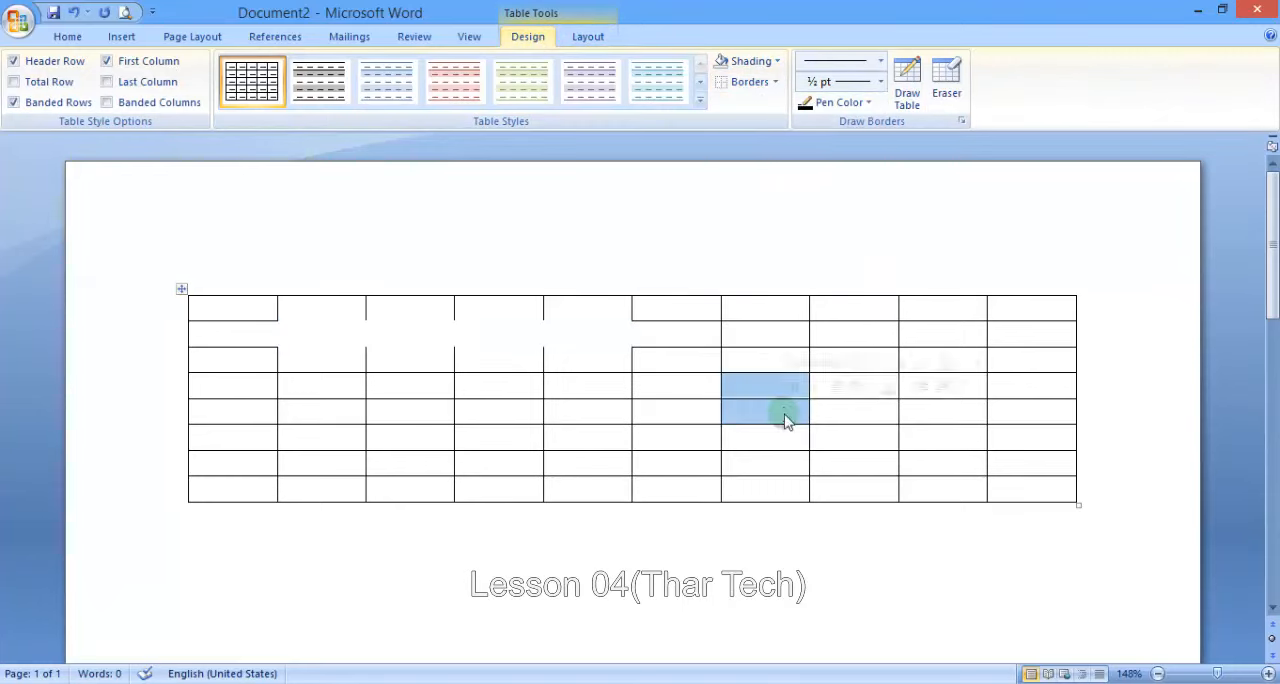
left_click(775, 82)
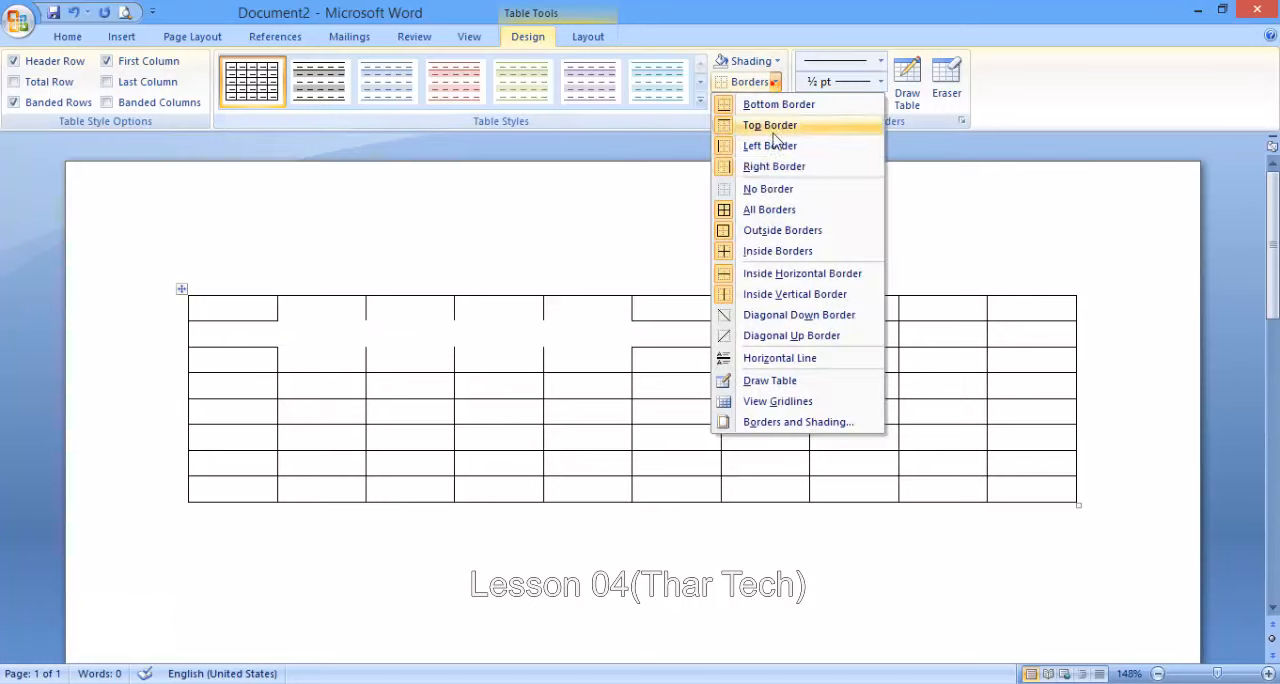
left_click(765, 189)
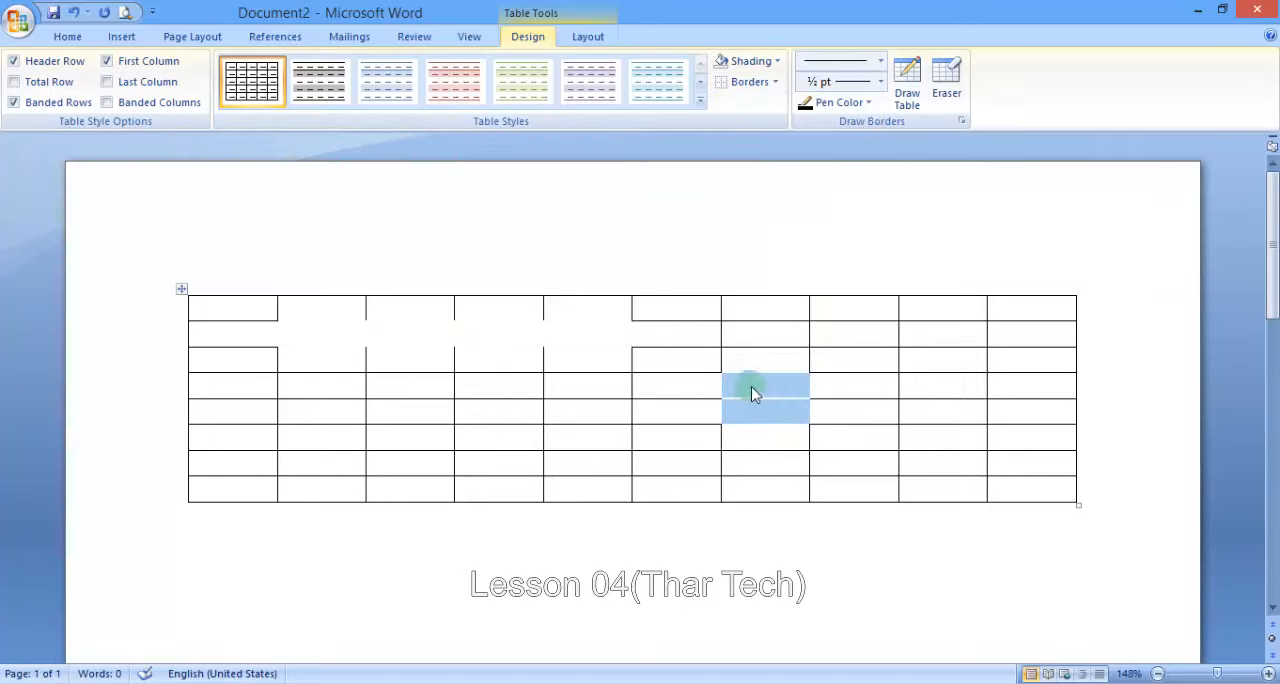
- Toggle View Gridlines repeatedly and leave it on to show the borderless cells' dashed outlines
left_click(750, 386)
left_click(588, 36)
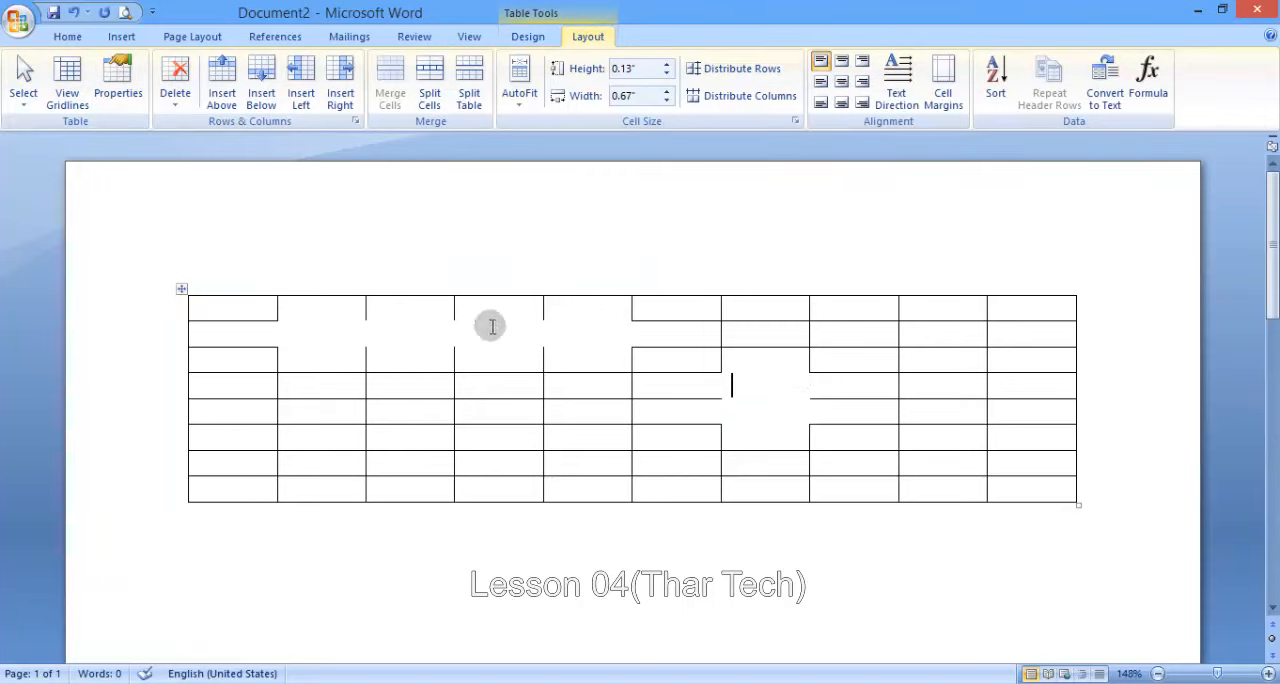
left_click(75, 85)
left_click(75, 85)
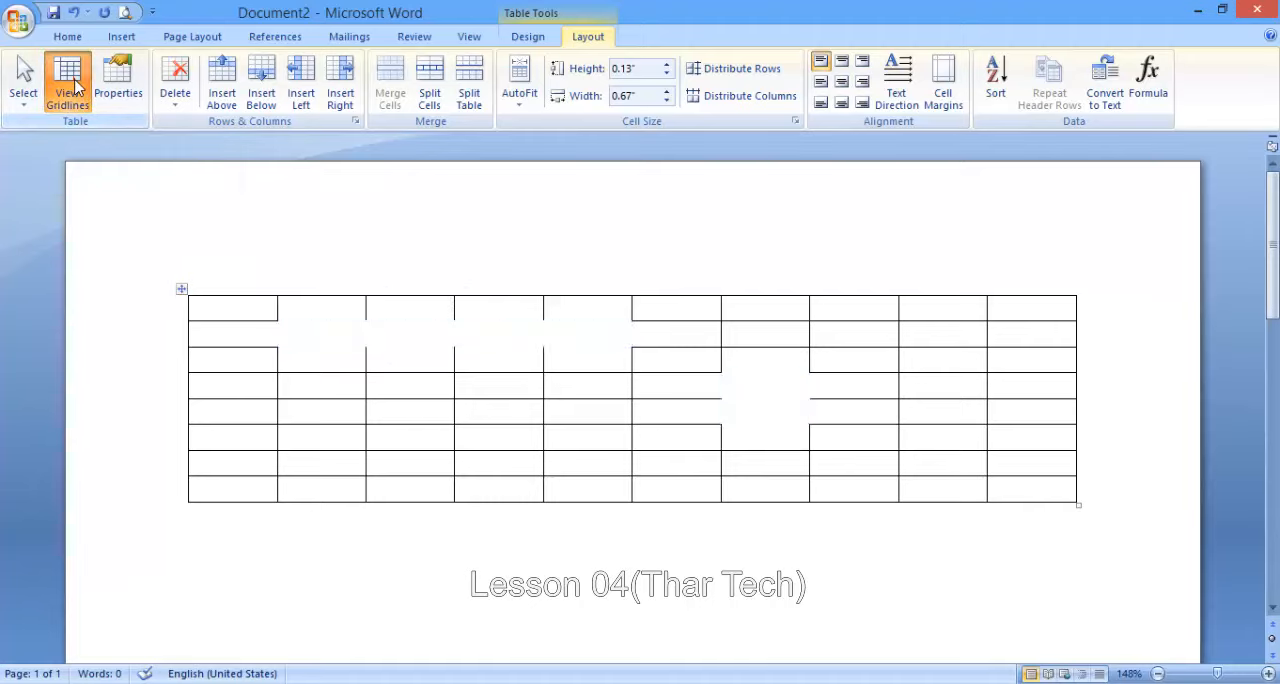
left_click(75, 85)
left_click(75, 85)
left_click(75, 85)
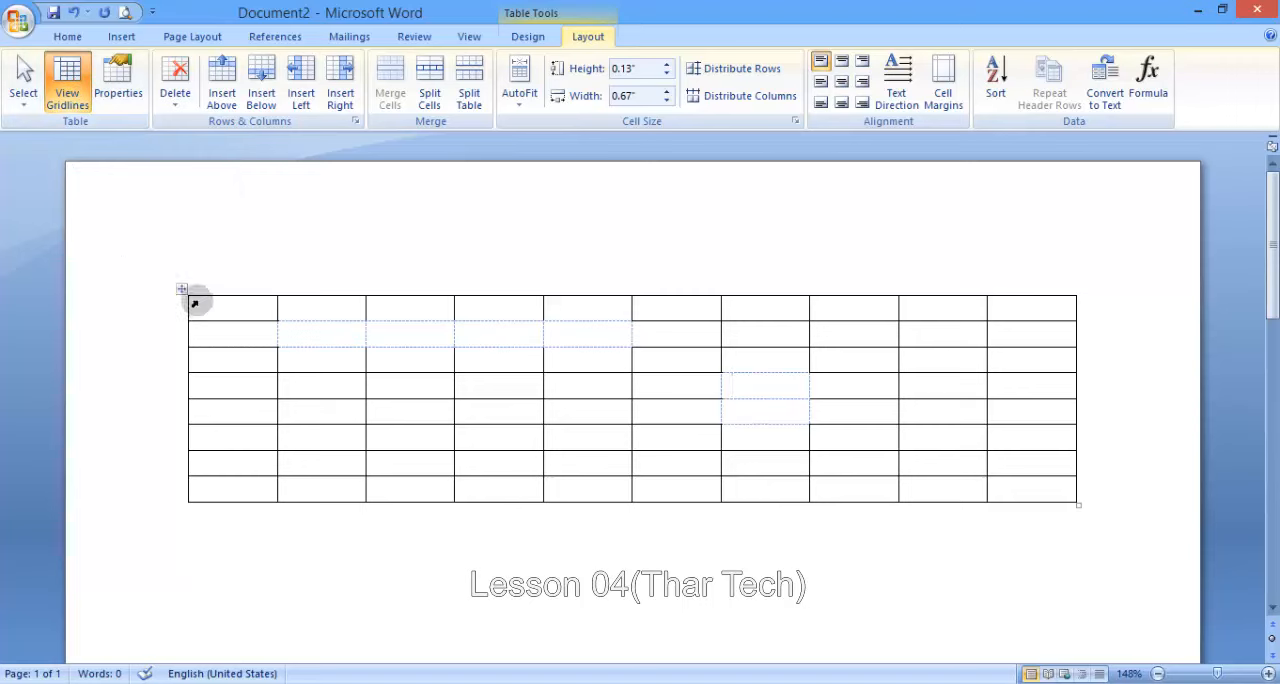
- Select the entire table and apply All Borders to it
left_click(181, 289)
left_click(540, 37)
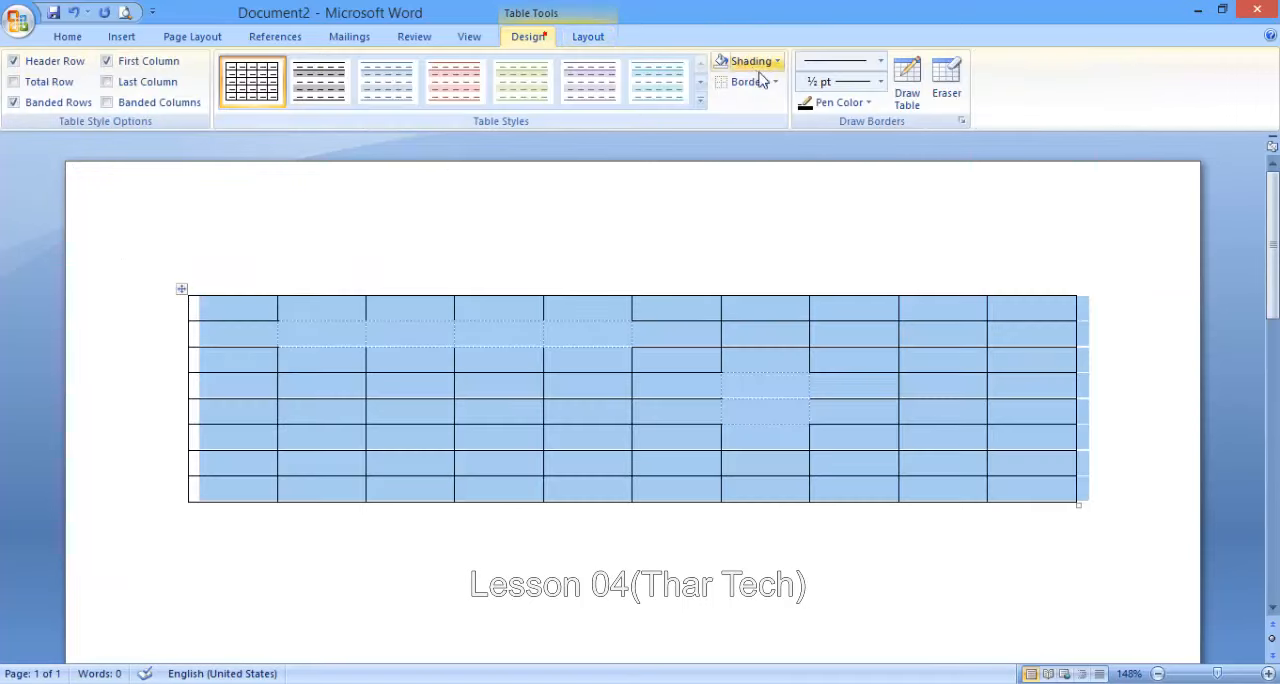
left_click(775, 82)
left_click(780, 209)
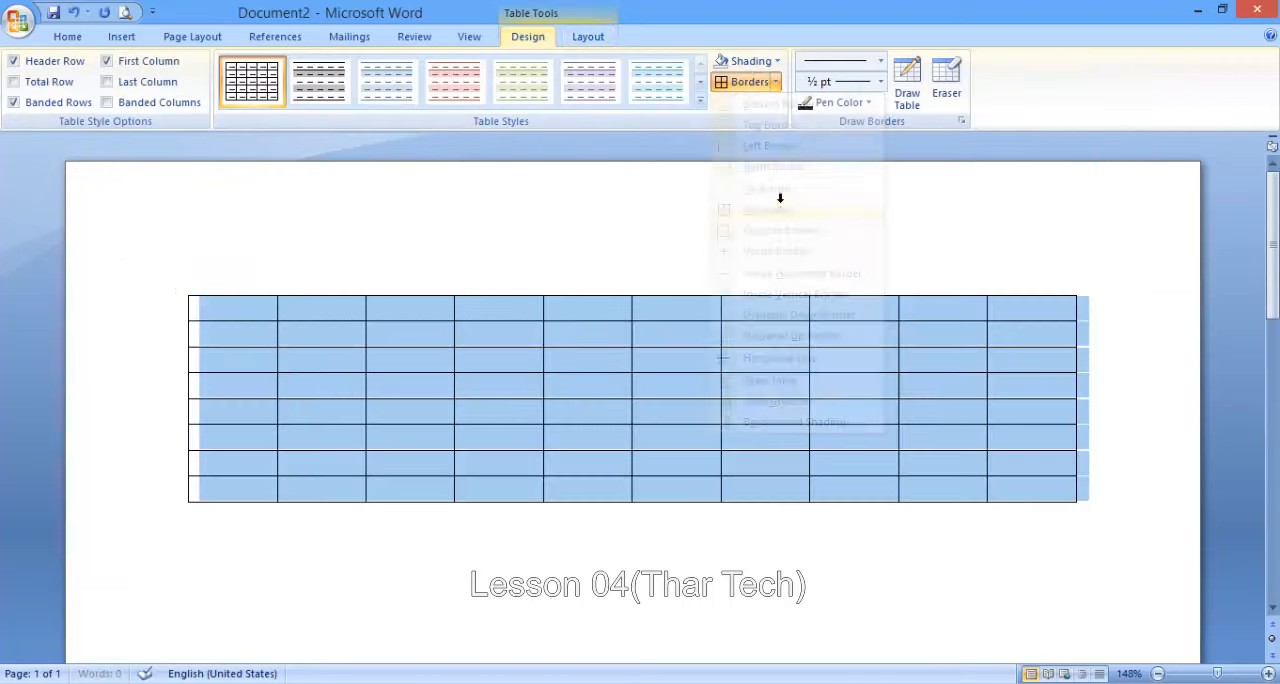
- Toggle View Gridlines, leave it off, and clear the table selection
left_click(598, 37)
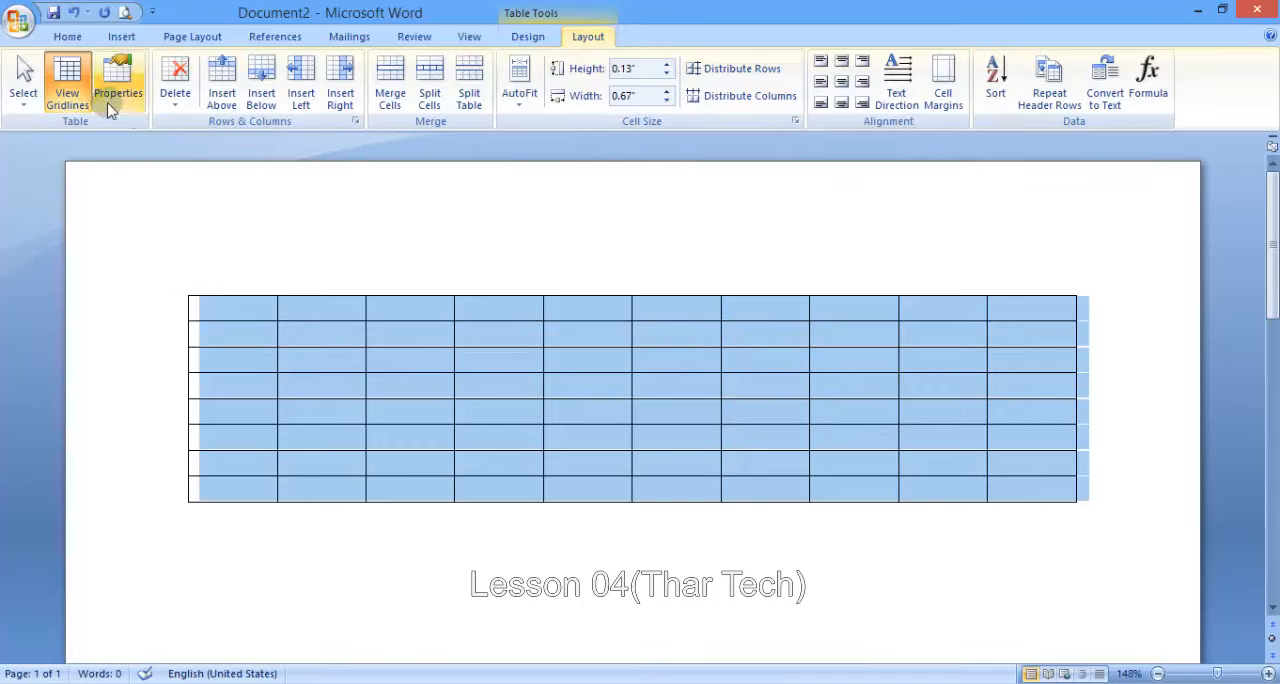
left_click(69, 88)
left_click(69, 88)
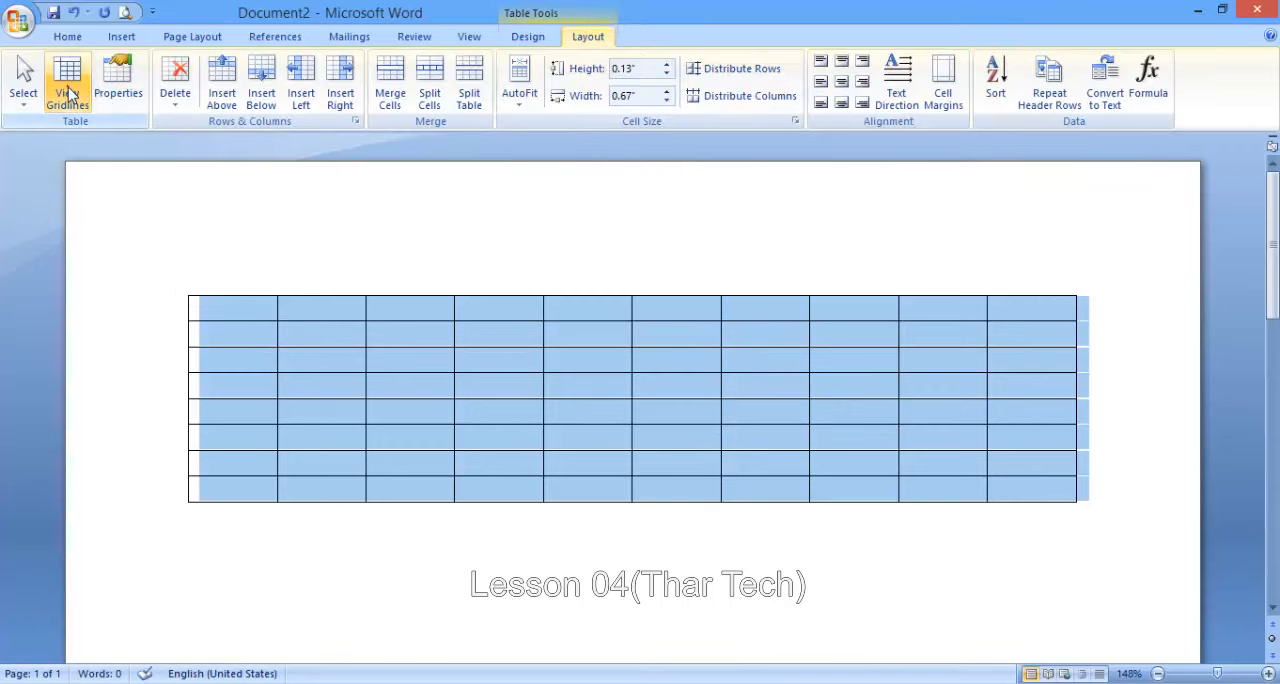
left_click(423, 336)
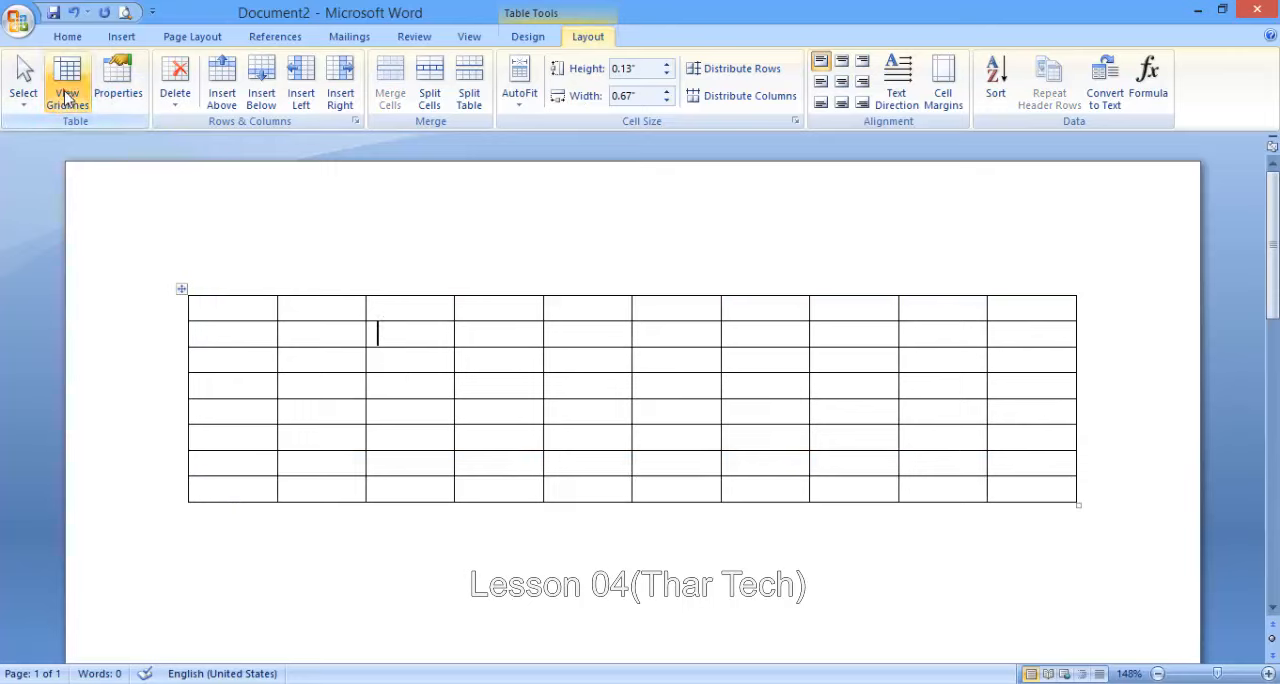
- Enter a person's name in the third row's fourth-column cell and another name in the adjacent fifth-column cell
left_click(521, 360)
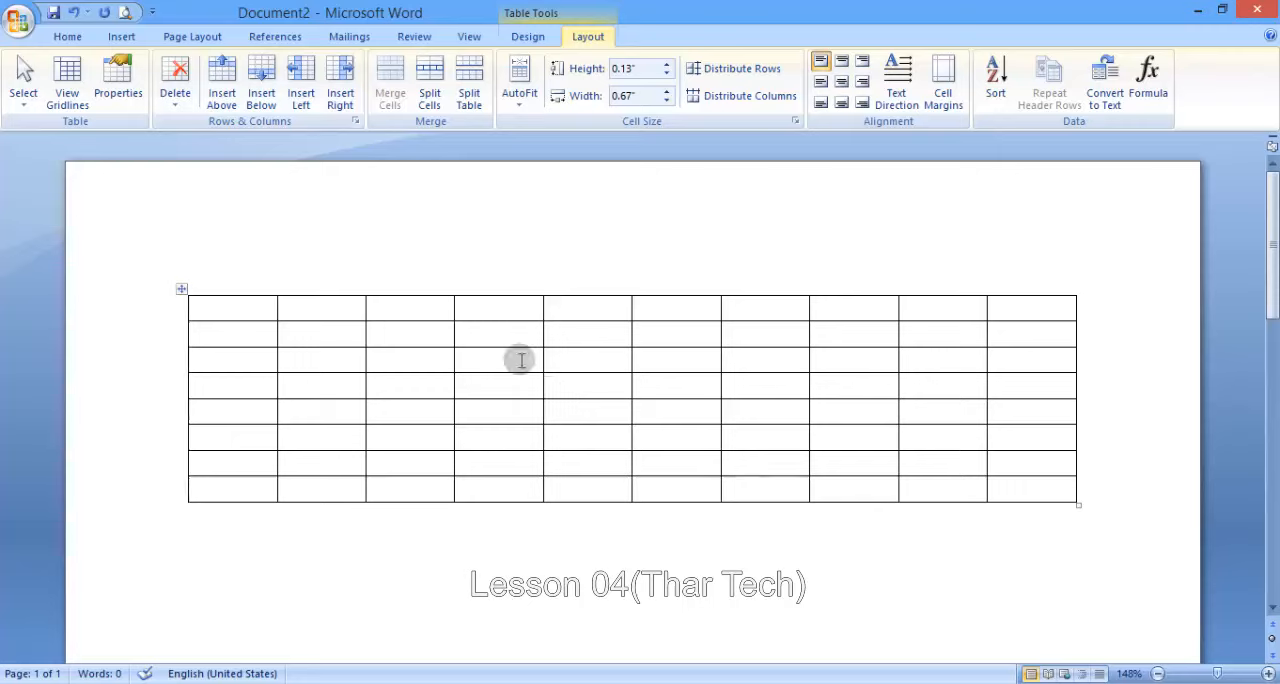
type("d")
type("fa")
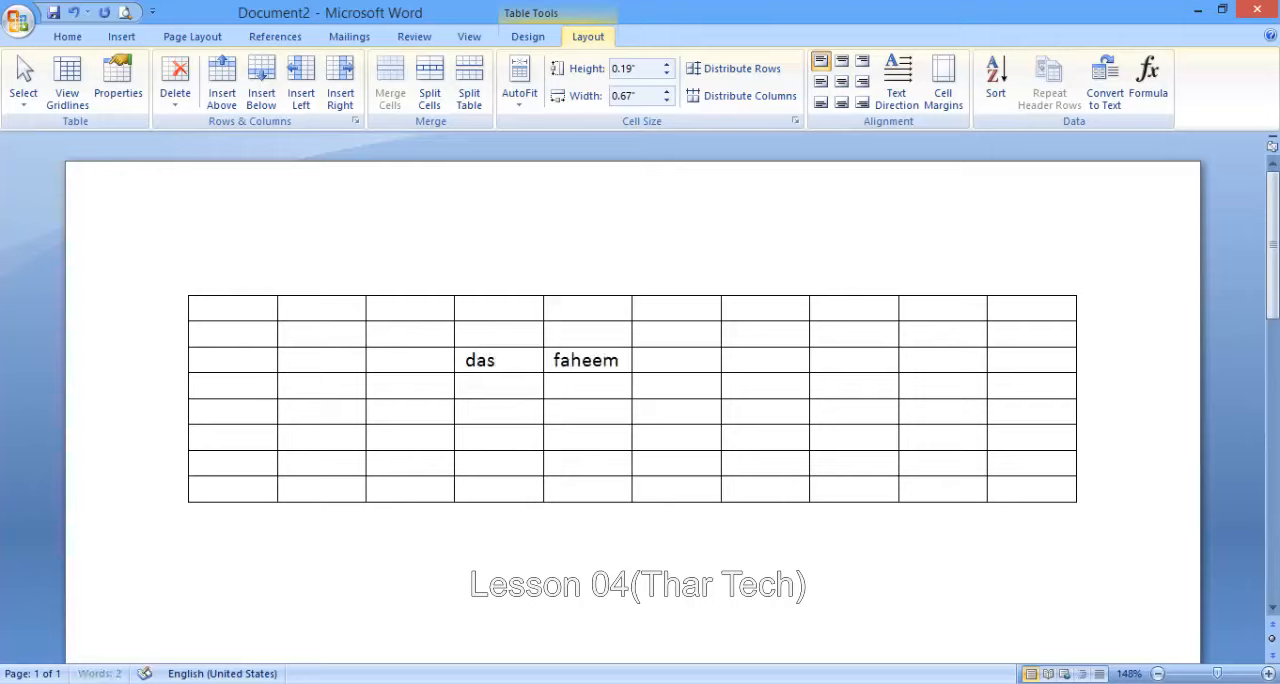
type("heem")
left_click(521, 360)
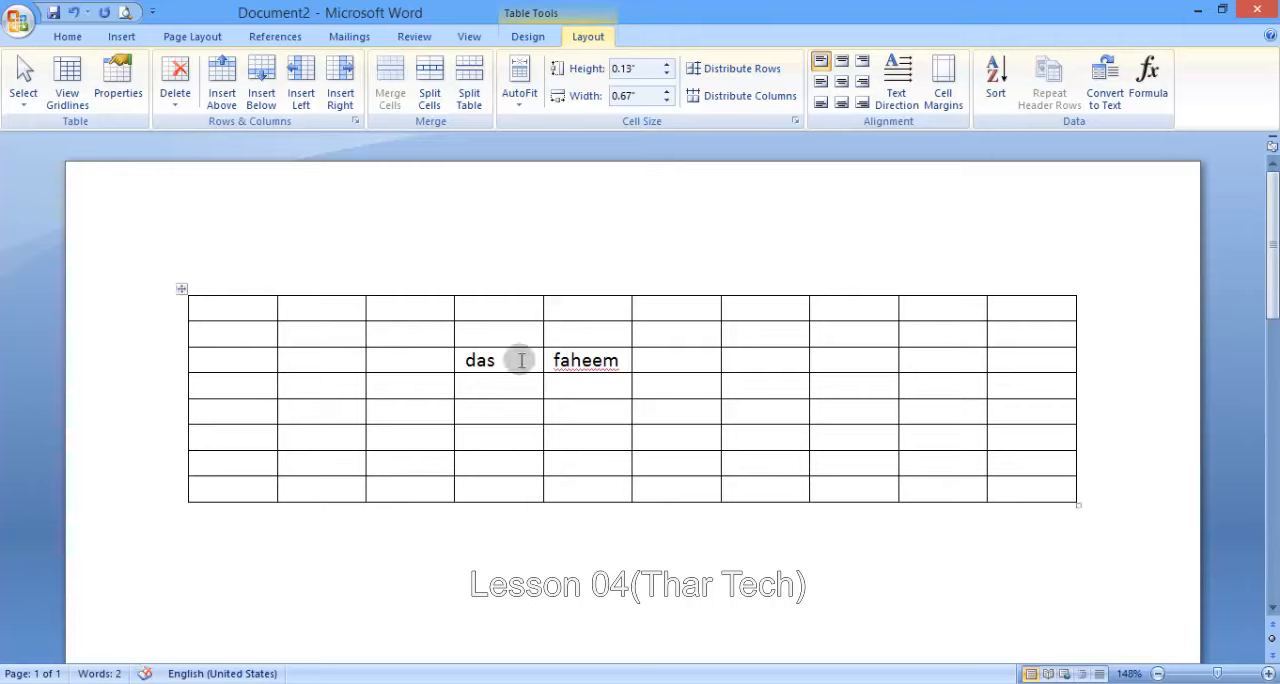
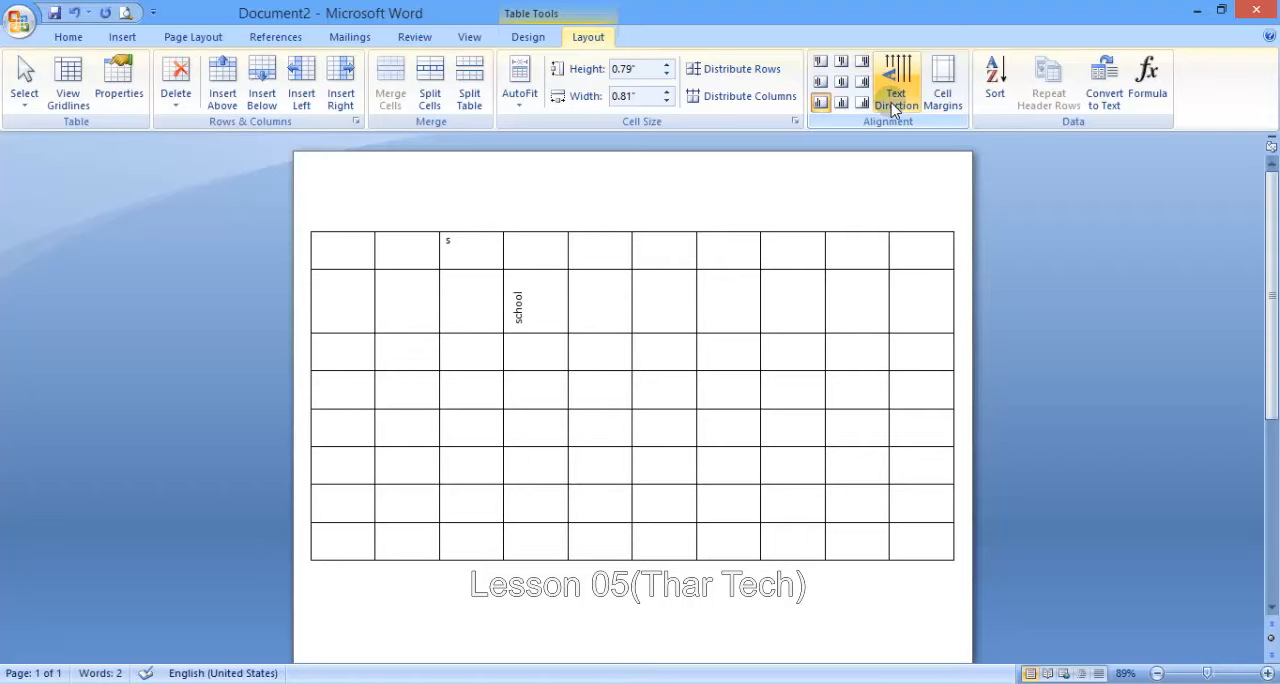
- Return the "school" cell's text direction to horizontal, and delete the whole table from the document
left_click(893, 106)
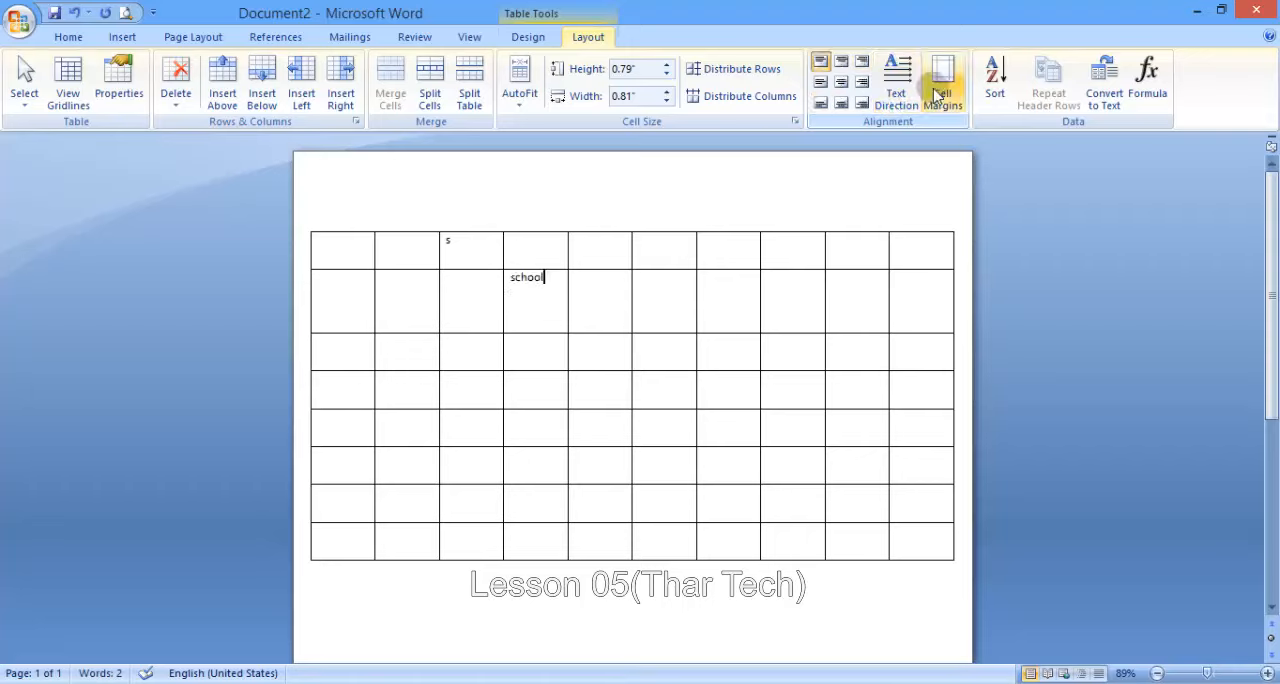
left_click(734, 286)
key("ctrl+a")
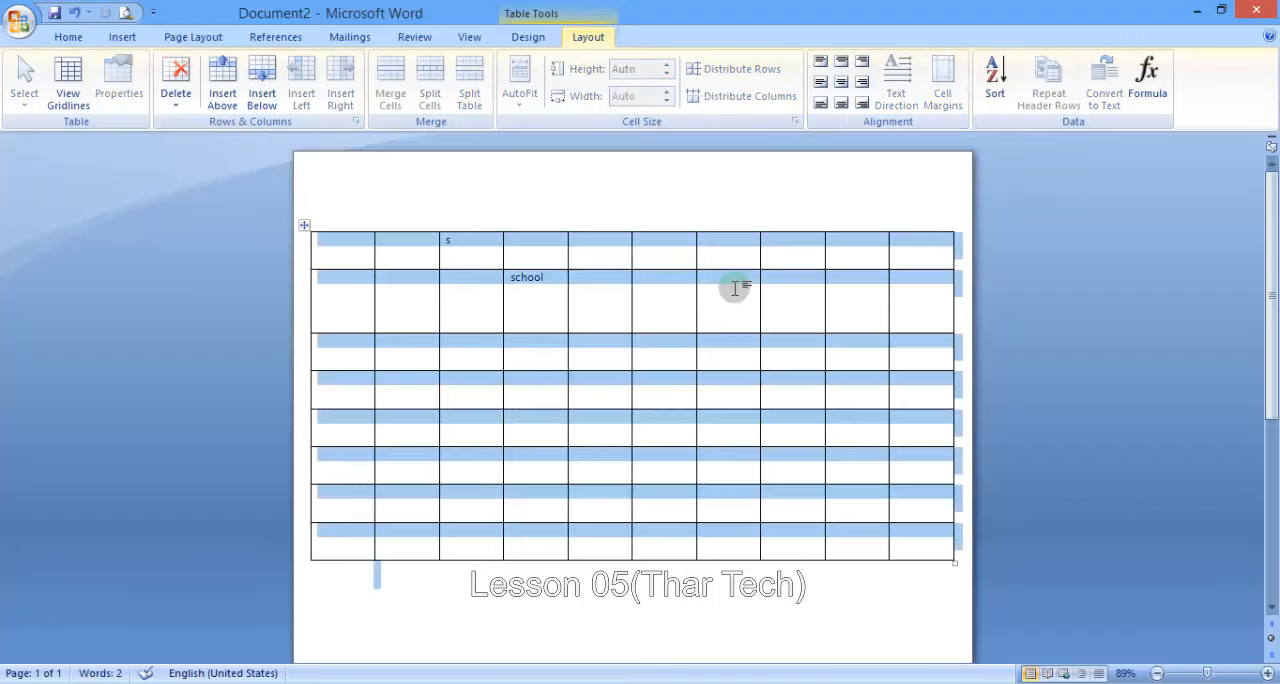
key("Delete")
- Insert a table of 10 columns by 8 rows and enter "asasasasss" in its first cell
left_click(122, 37)
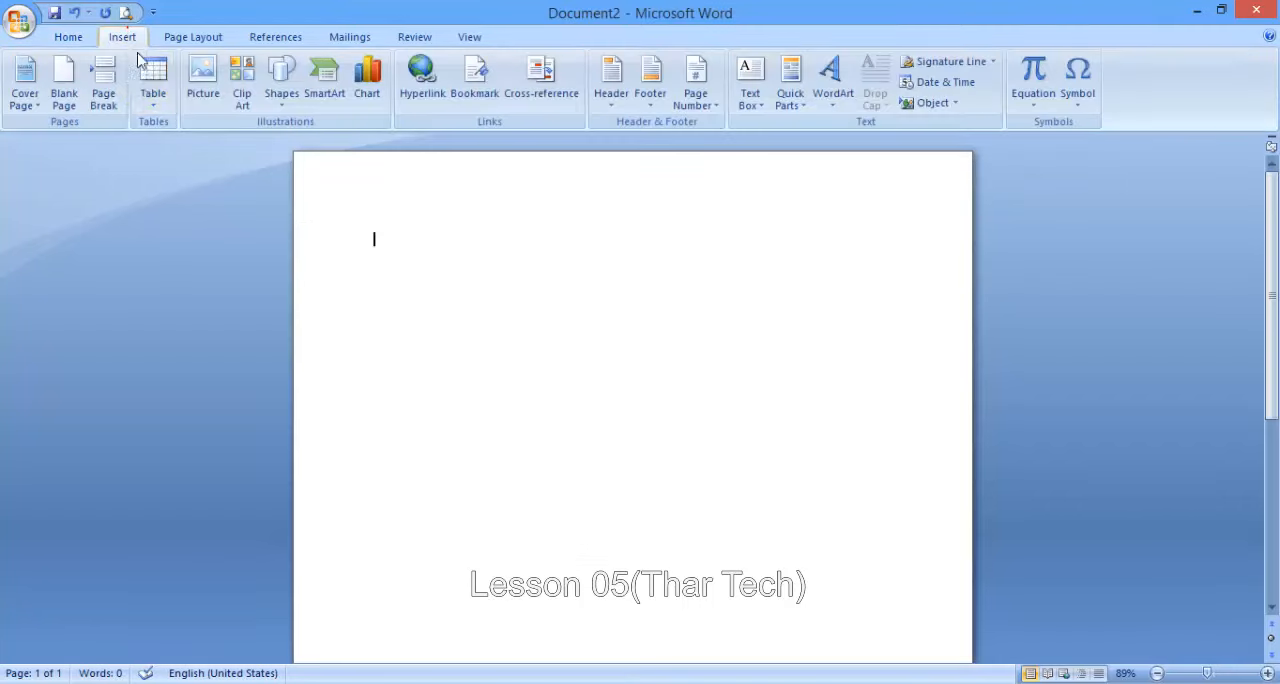
left_click(153, 80)
left_click(307, 268)
type("as")
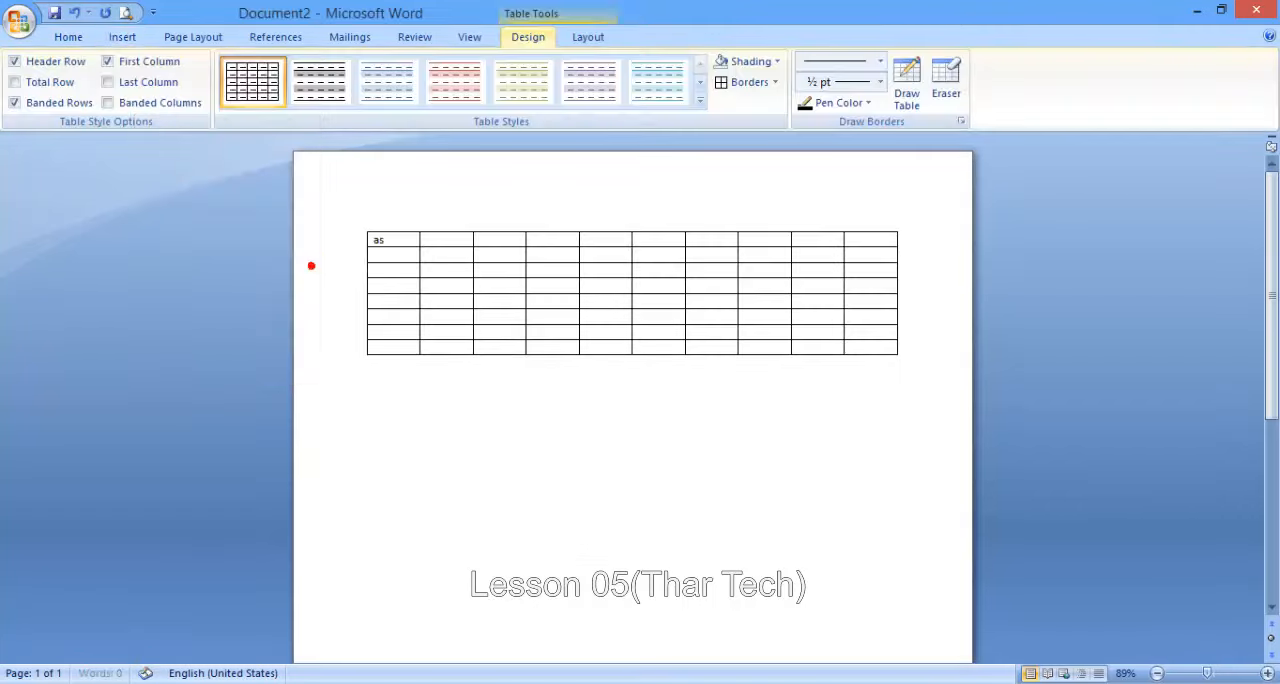
type("asasasss")
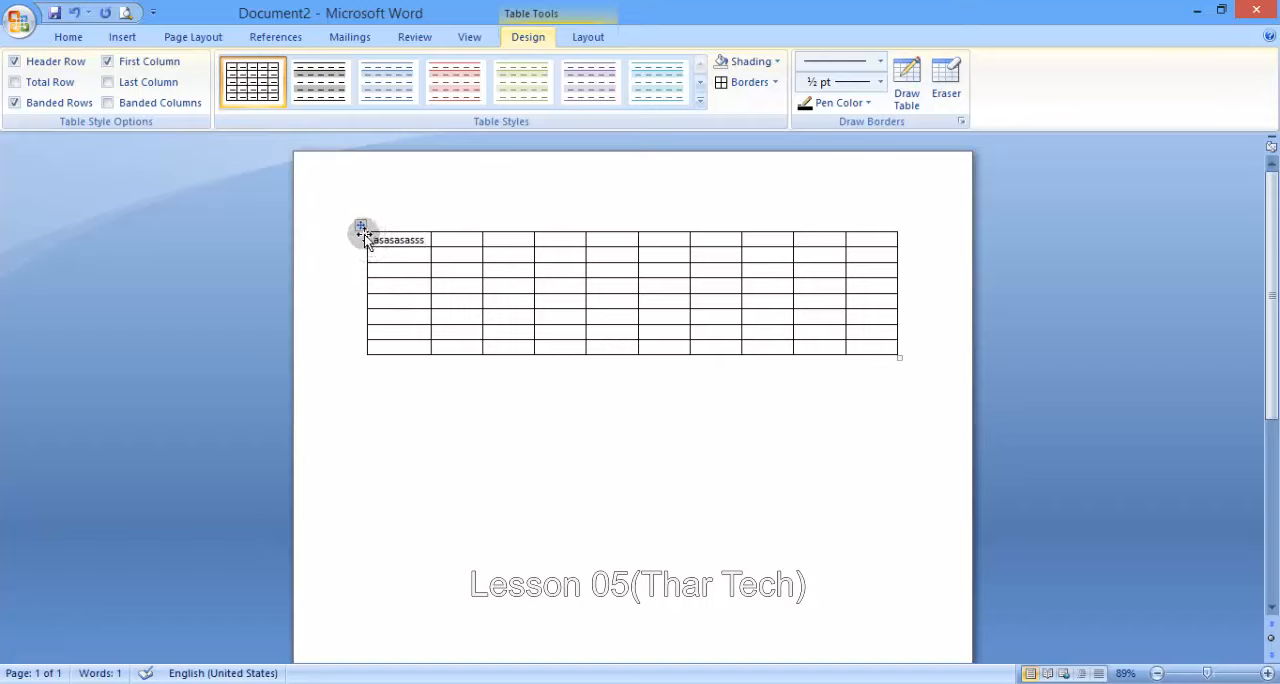
- Set the table's default left cell margin to 0" and its default right cell margin to 0"
left_click(585, 38)
left_click(950, 98)
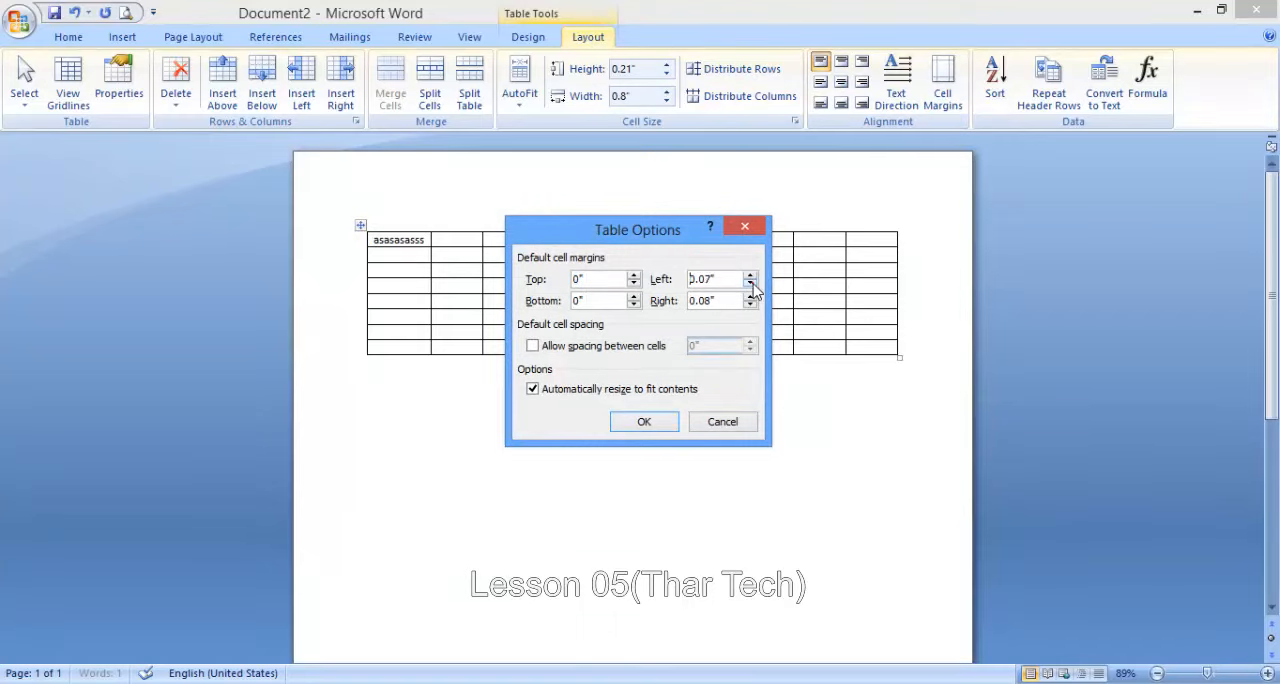
left_click(627, 424)
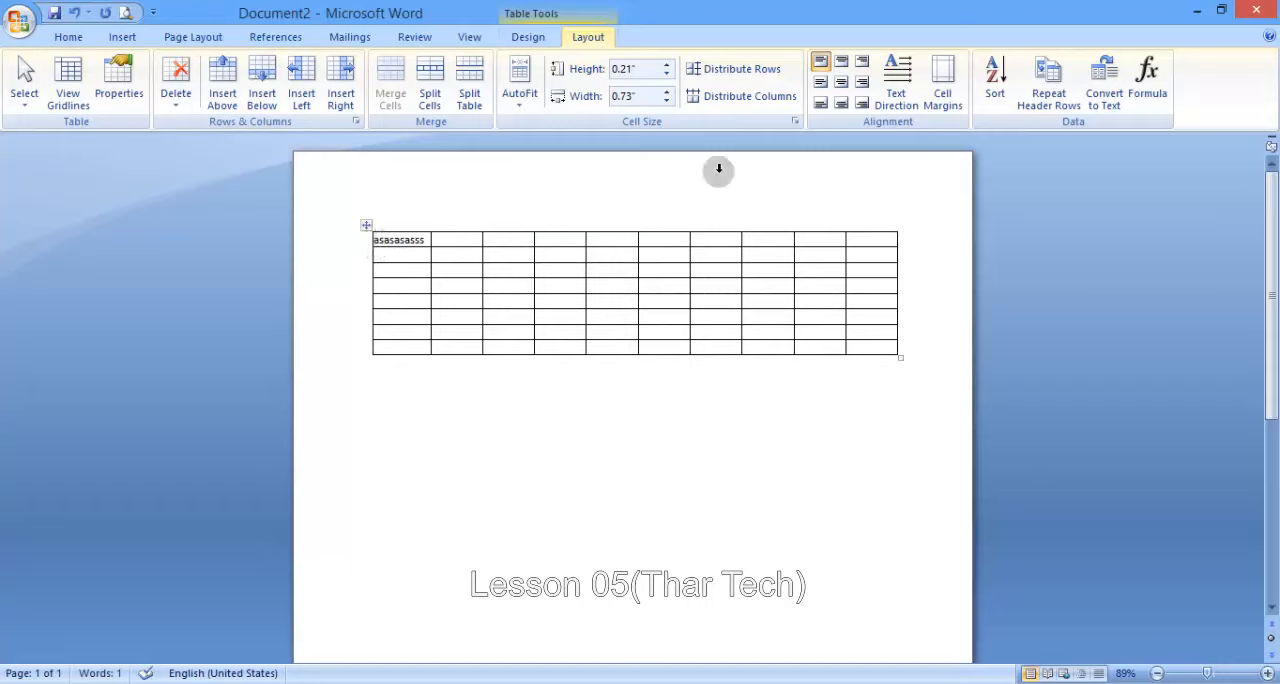
left_click(942, 90)
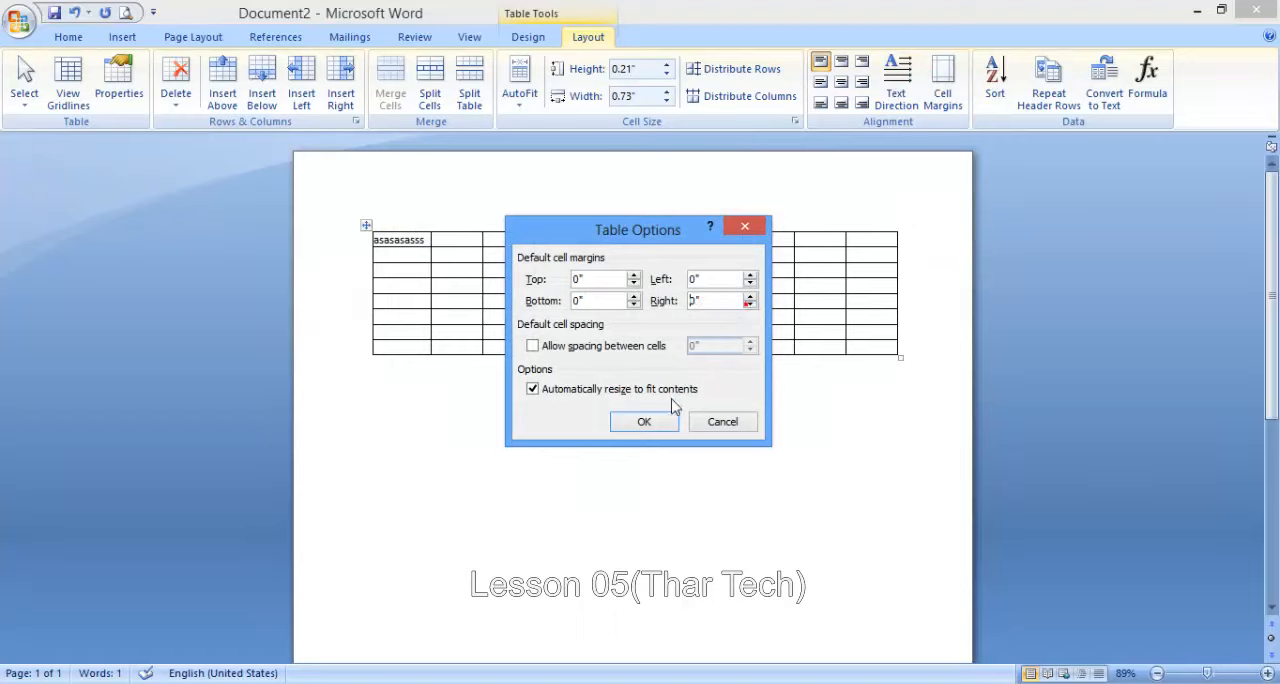
left_click(648, 419)
left_click(420, 240)
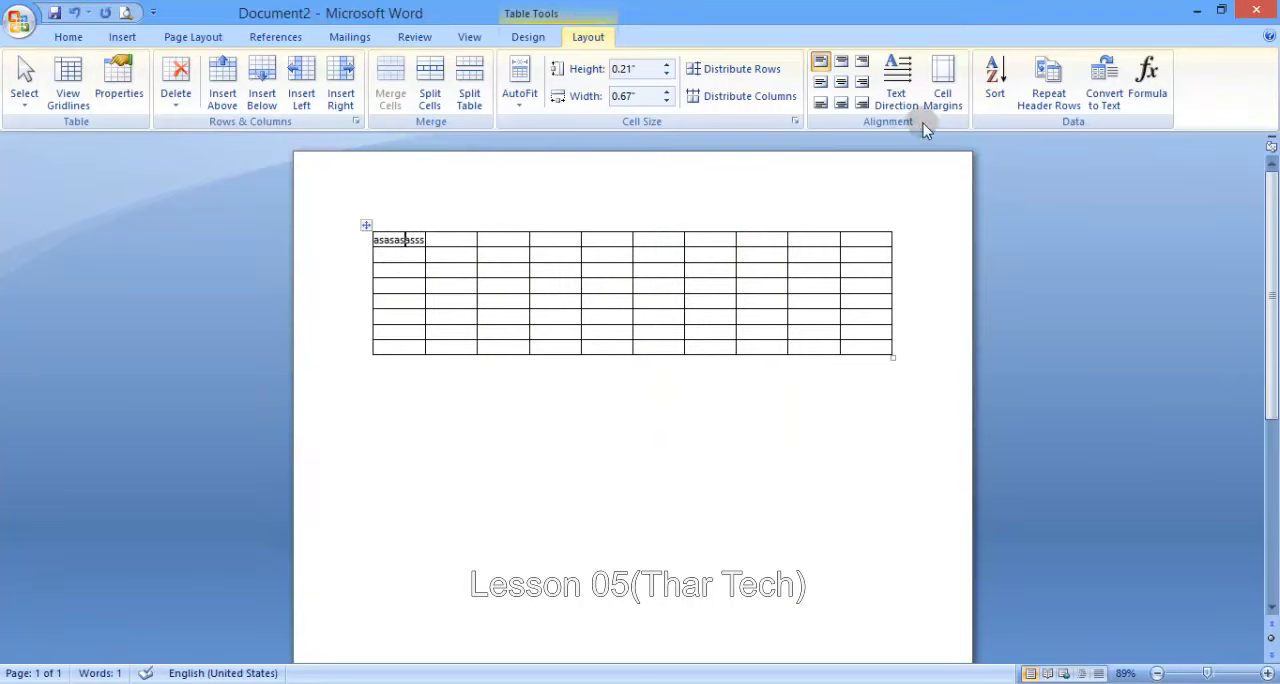
- Set the table's default cell margins to 0.06" at the top and bottom and 0.05" at the left and right
left_click(940, 90)
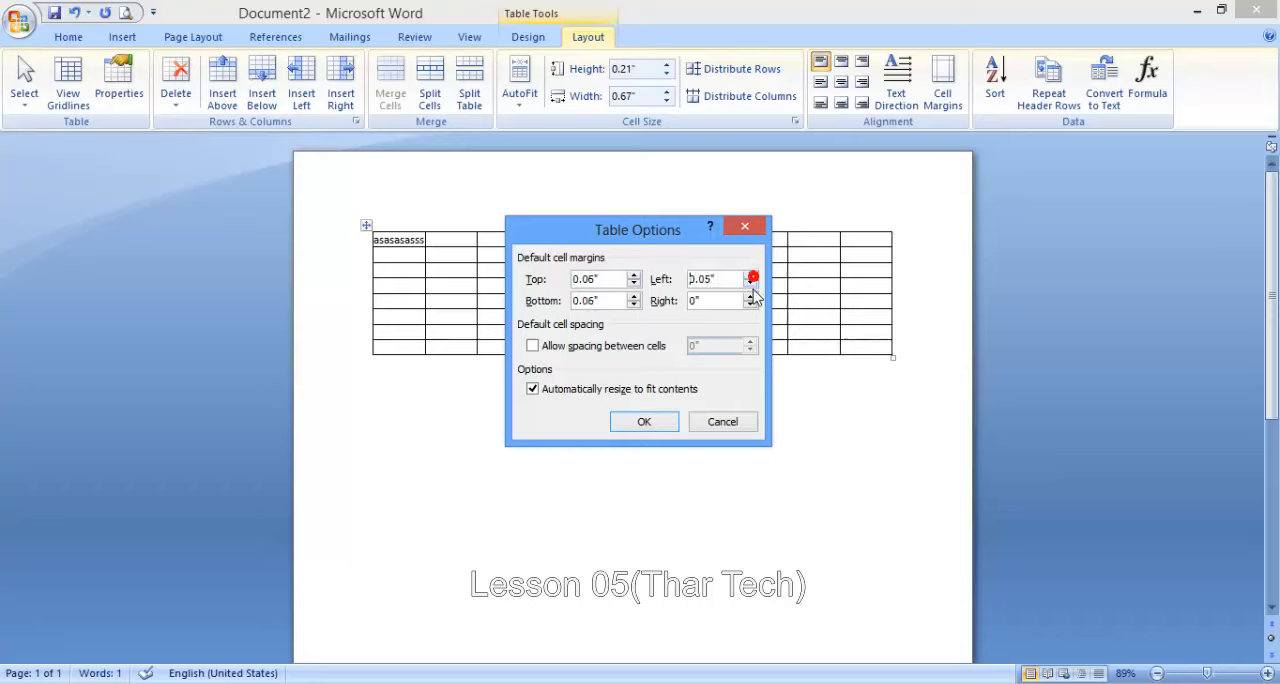
left_click(750, 297)
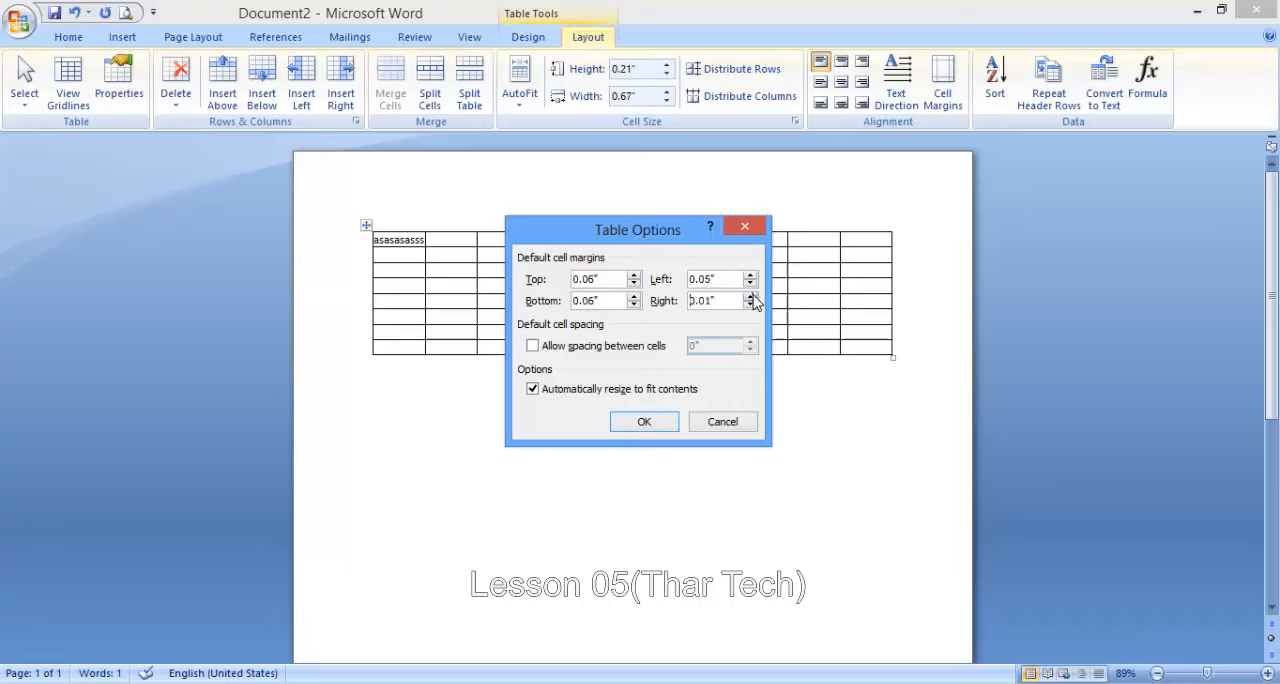
left_click(612, 426)
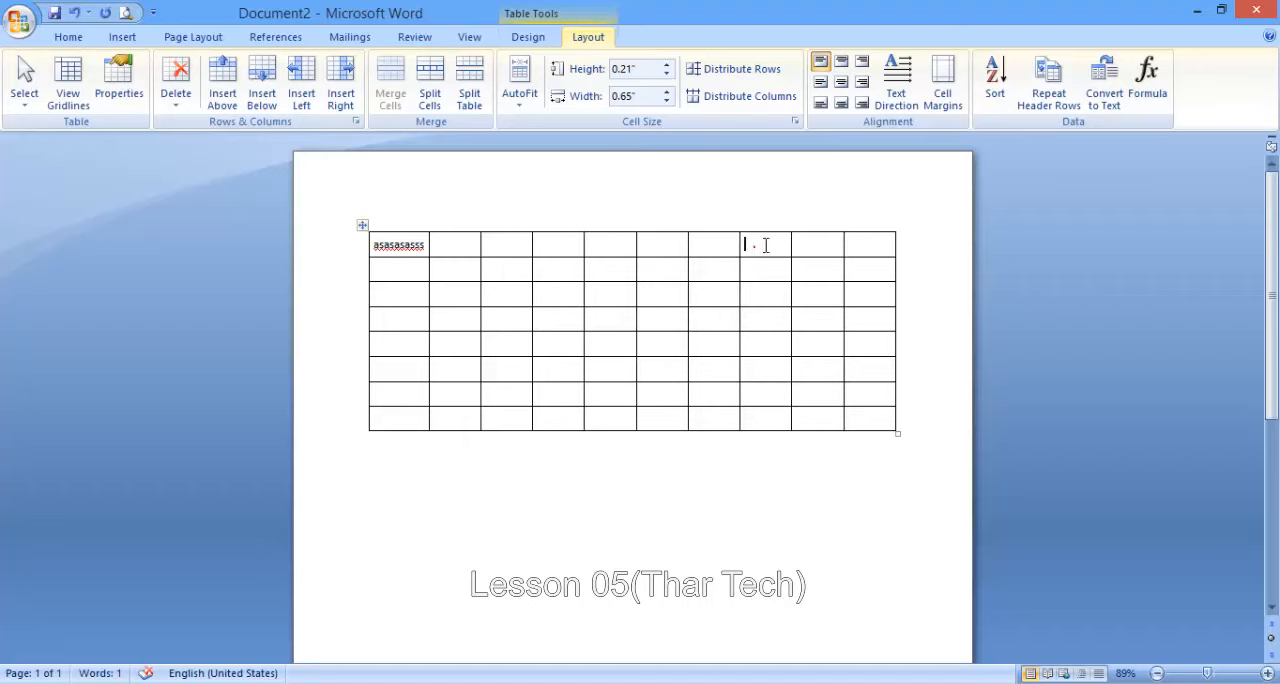
- View the Sort options for the table without sorting, and look at the equivalent Sort command among the paragraph formatting commands
left_click(808, 242)
left_click(995, 78)
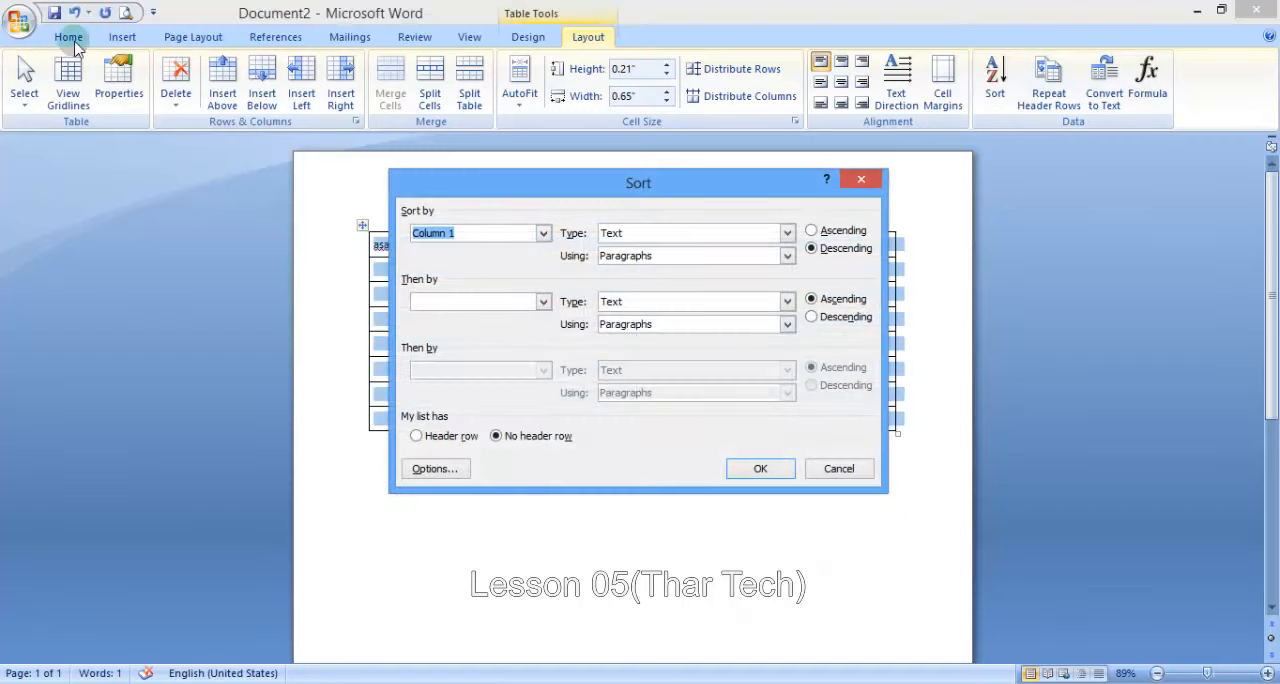
key("Escape")
left_click(68, 37)
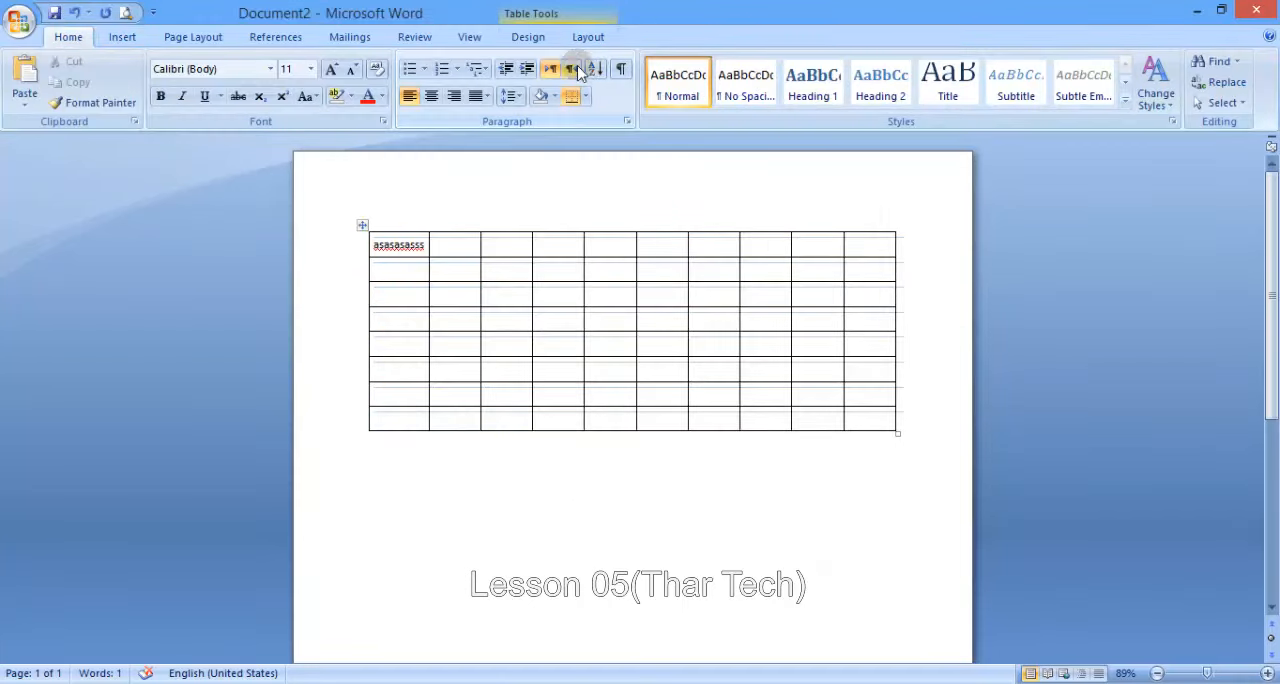
left_click(590, 37)
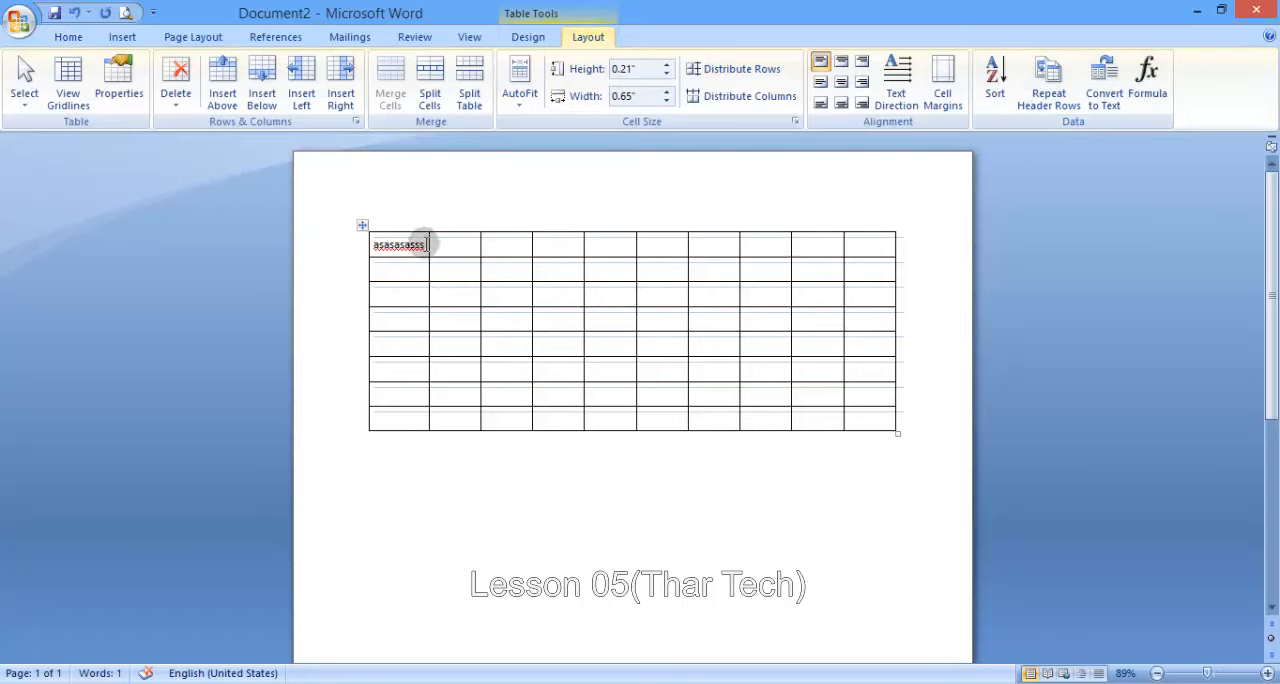
- Cut the entire existing table and insert a new table of 10 columns by 8 rows
left_click(362, 225)
right_click(365, 225)
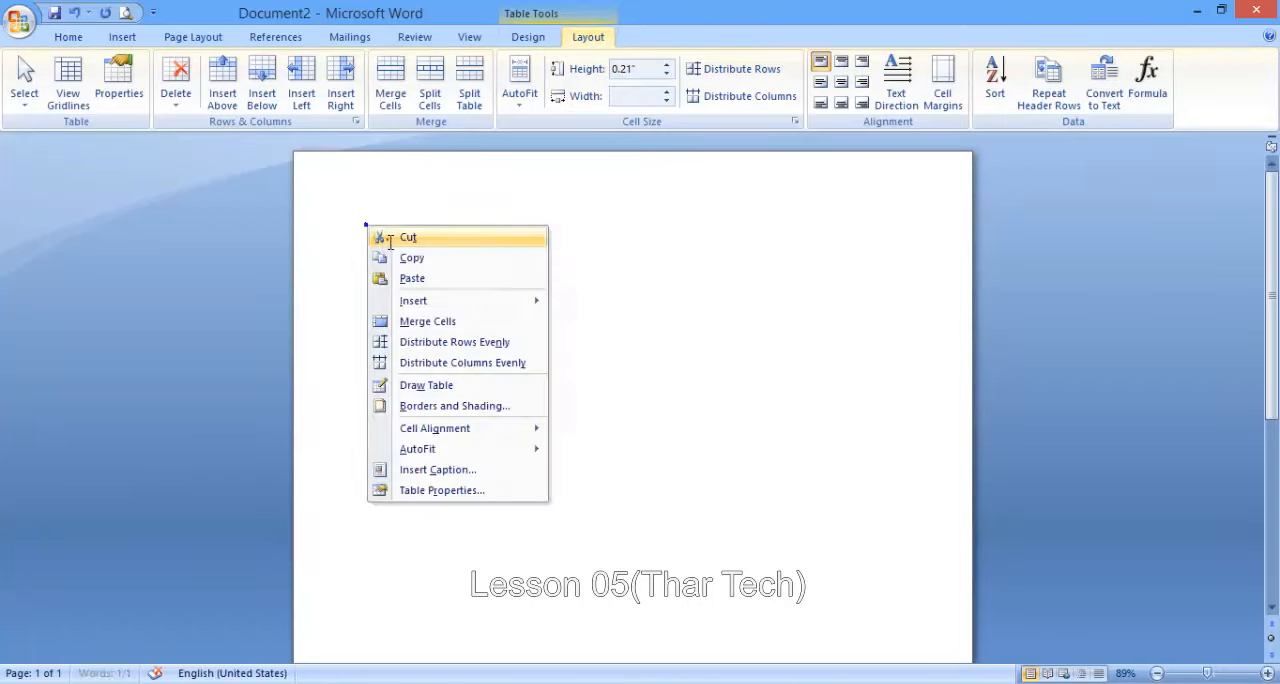
left_click(378, 237)
left_click(122, 37)
left_click(152, 80)
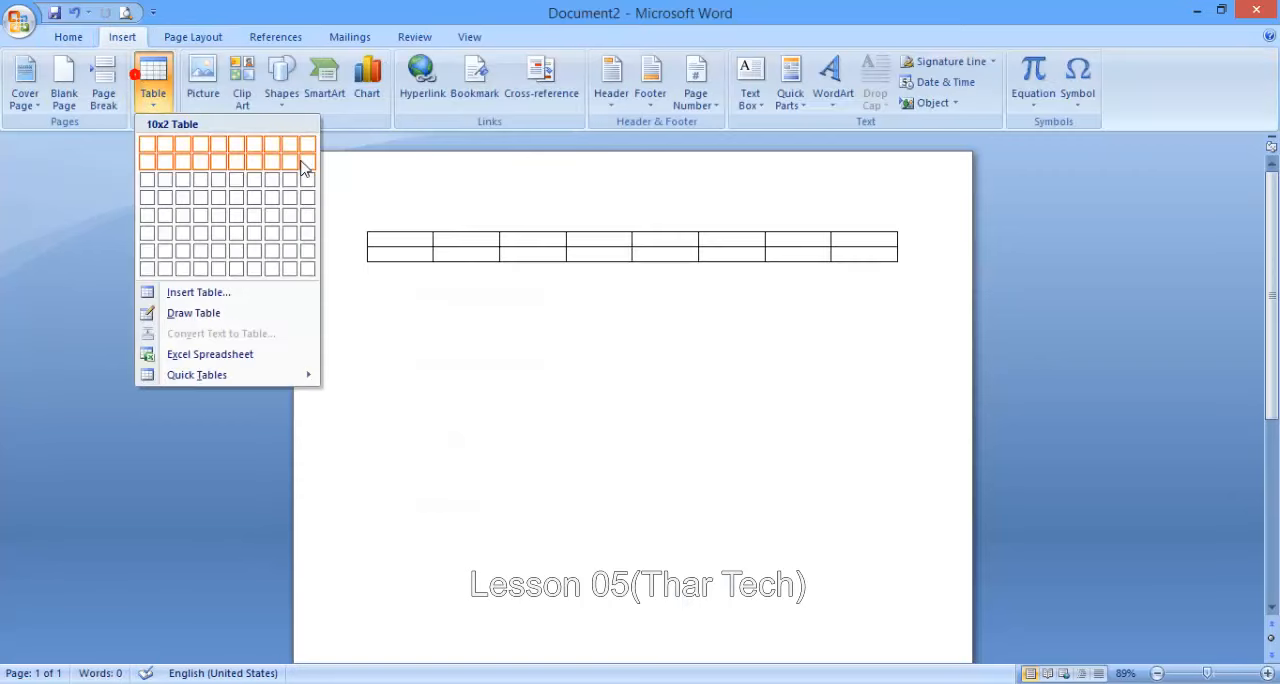
left_click(307, 268)
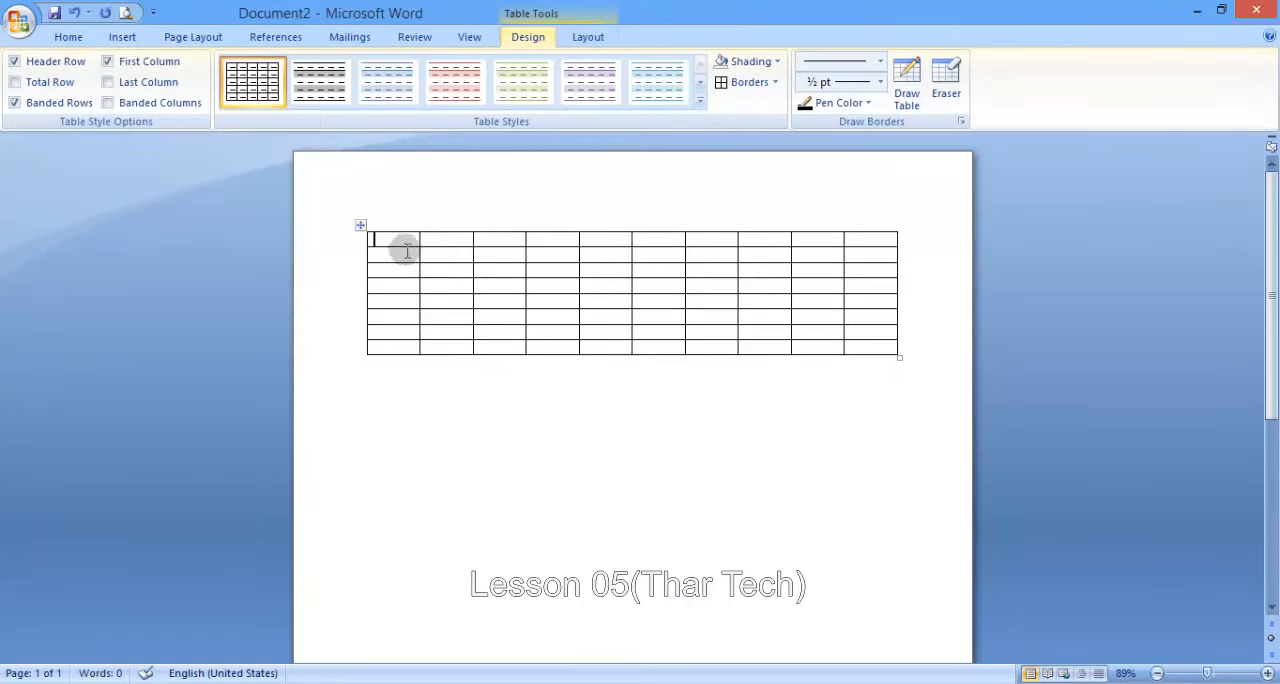
- Select all cells of the first column and insert rows below repeatedly until the table extends onto a second page
left_click_drag(409, 240, 415, 350)
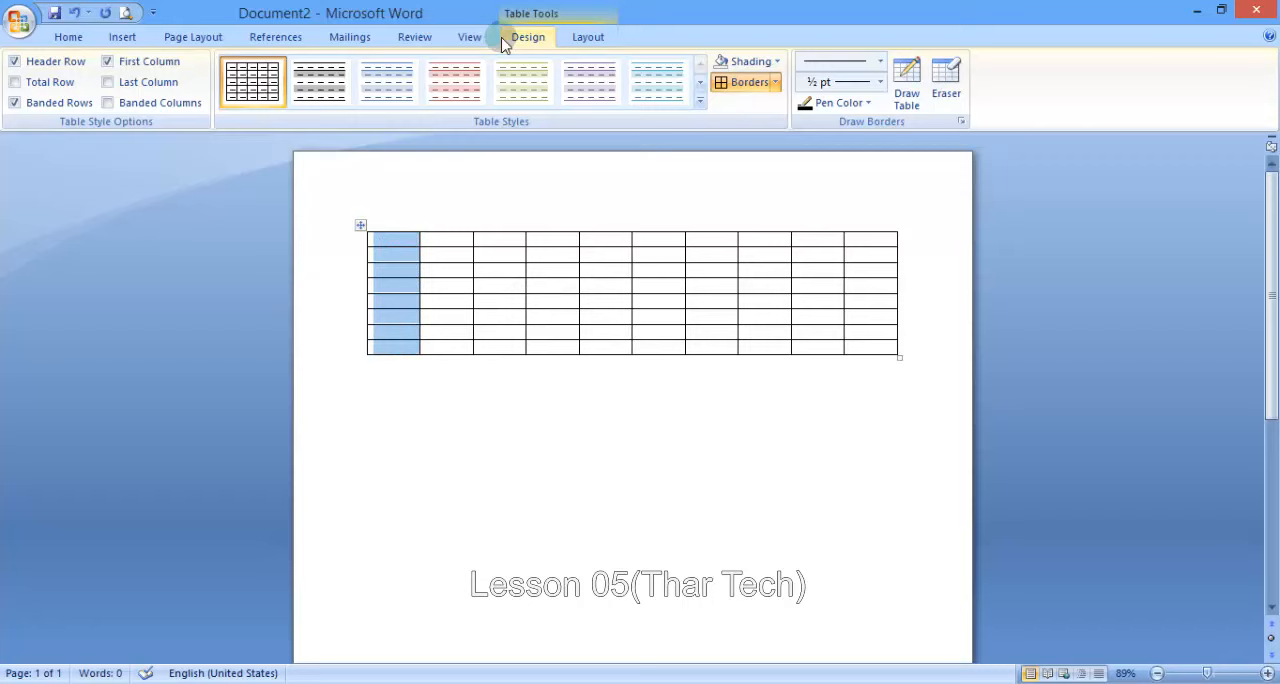
left_click(586, 37)
left_click(1183, 671)
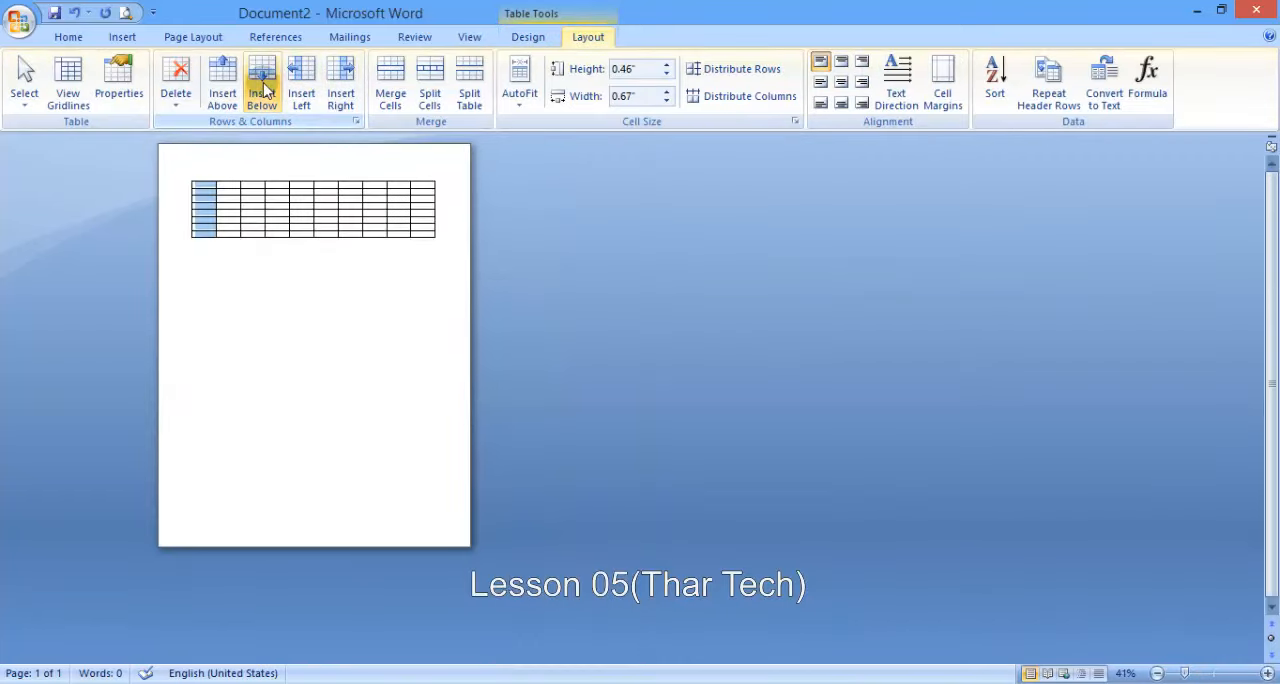
left_click(266, 90)
left_click(266, 90)
left_click(266, 90)
left_click(266, 90)
left_click(266, 90)
left_click(266, 90)
left_click(266, 90)
left_click(266, 90)
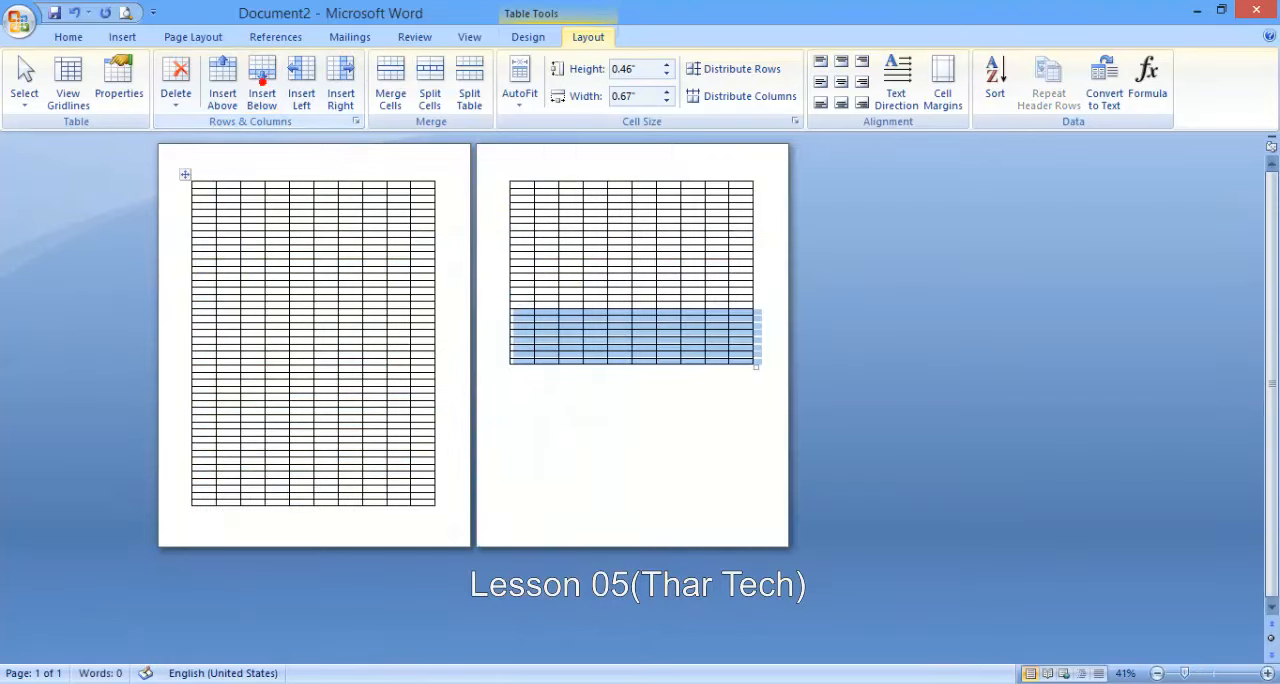
- Enter the headings "Name", "Class", "Adress" and "Mob" in the first four cells of the table's top row
left_click(1206, 676)
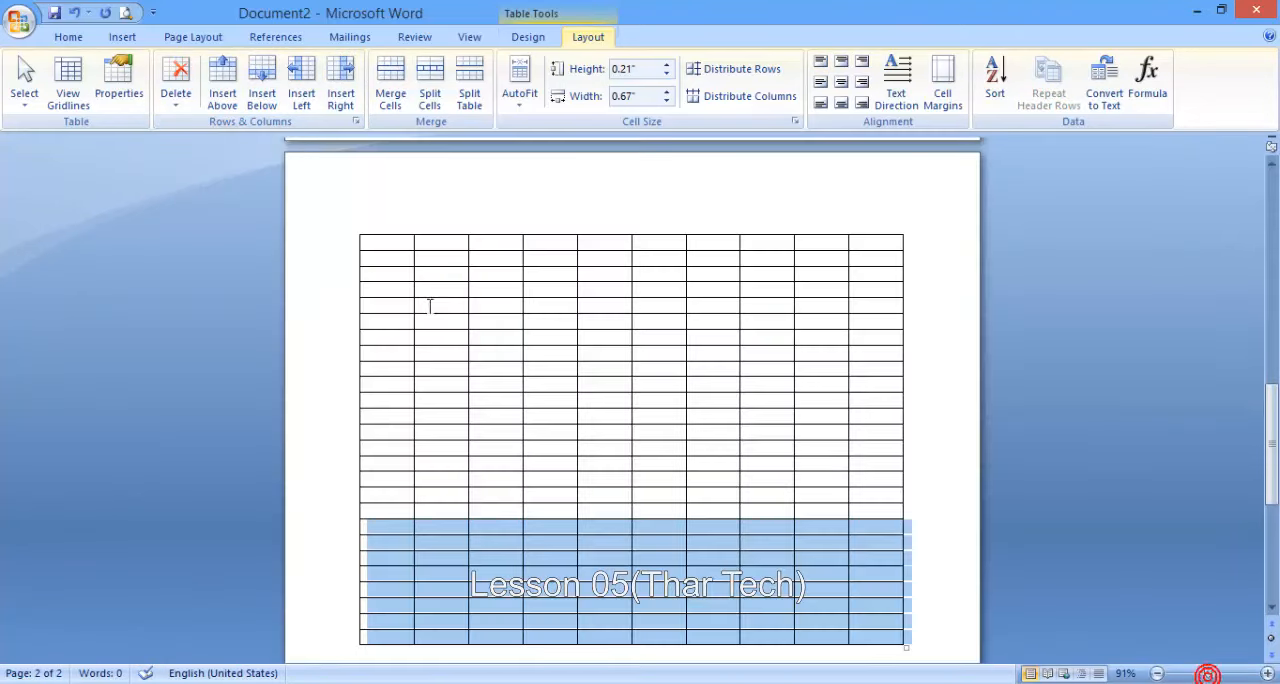
left_click(392, 248)
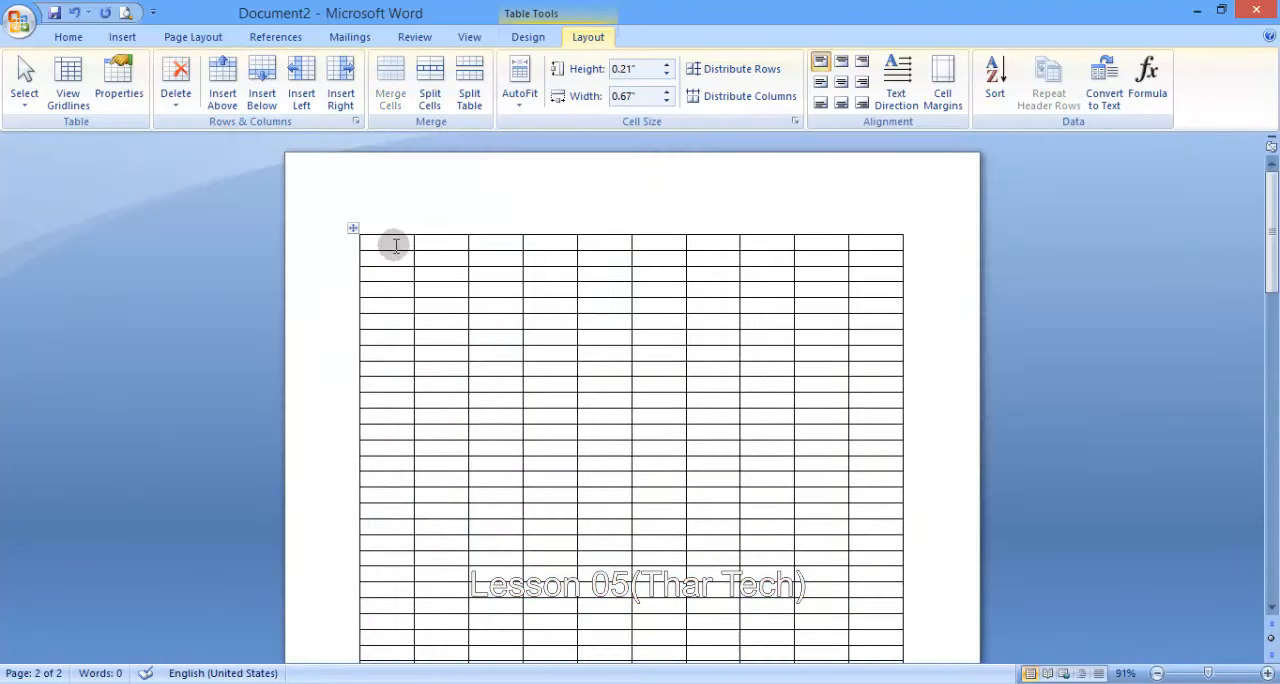
type("Name")
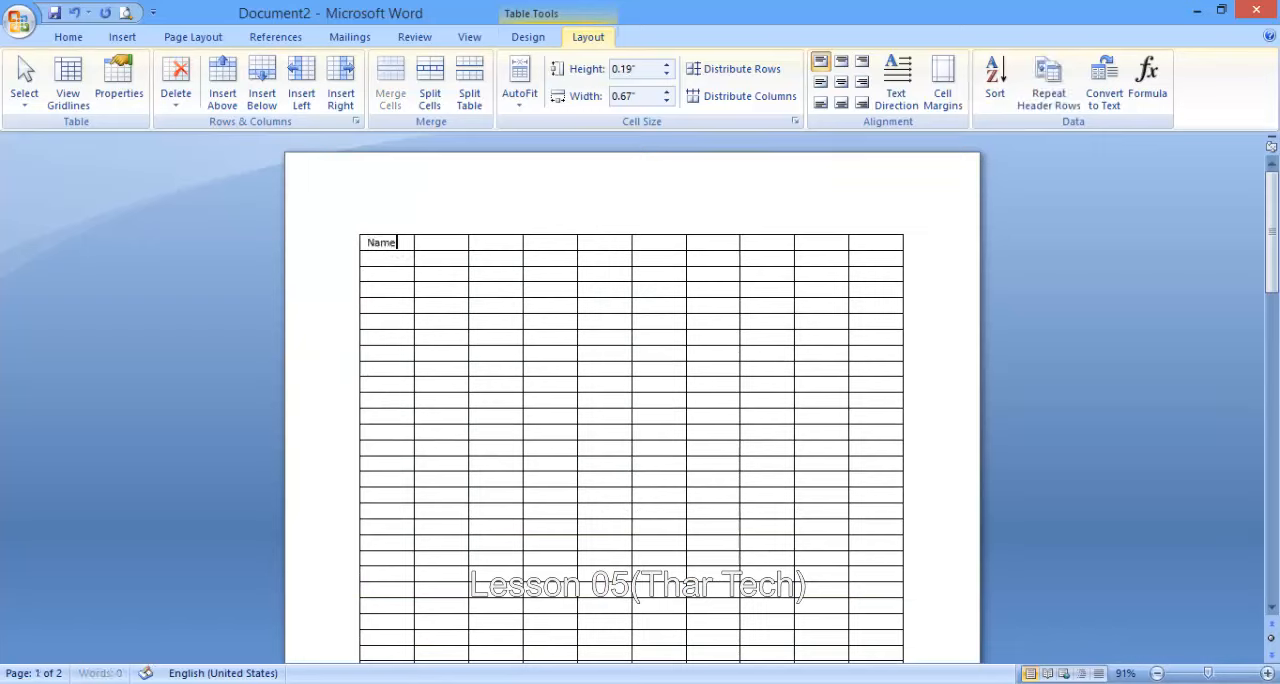
key("Tab")
type("Class")
key("Tab")
type("A")
left_click(404, 249)
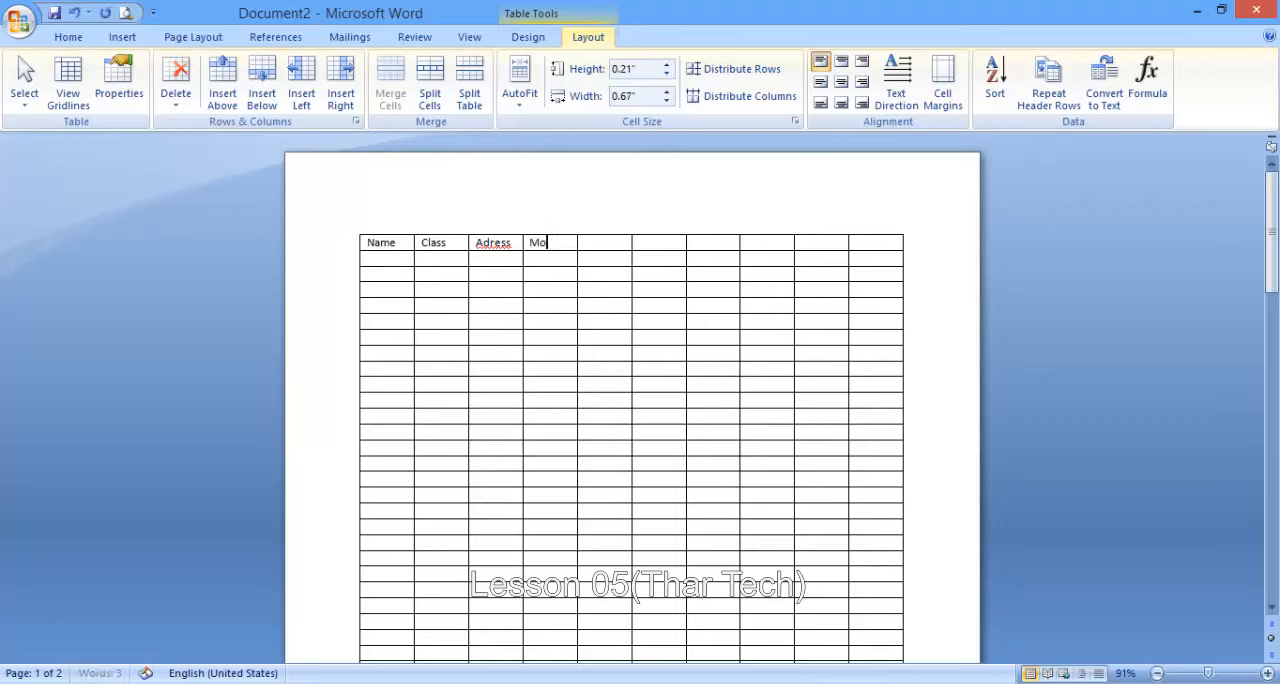
- Copy the four heading cells and paste them into the top row starting at the fifth column
left_click_drag(542, 230, 400, 248)
left_click(562, 244)
left_click(603, 232)
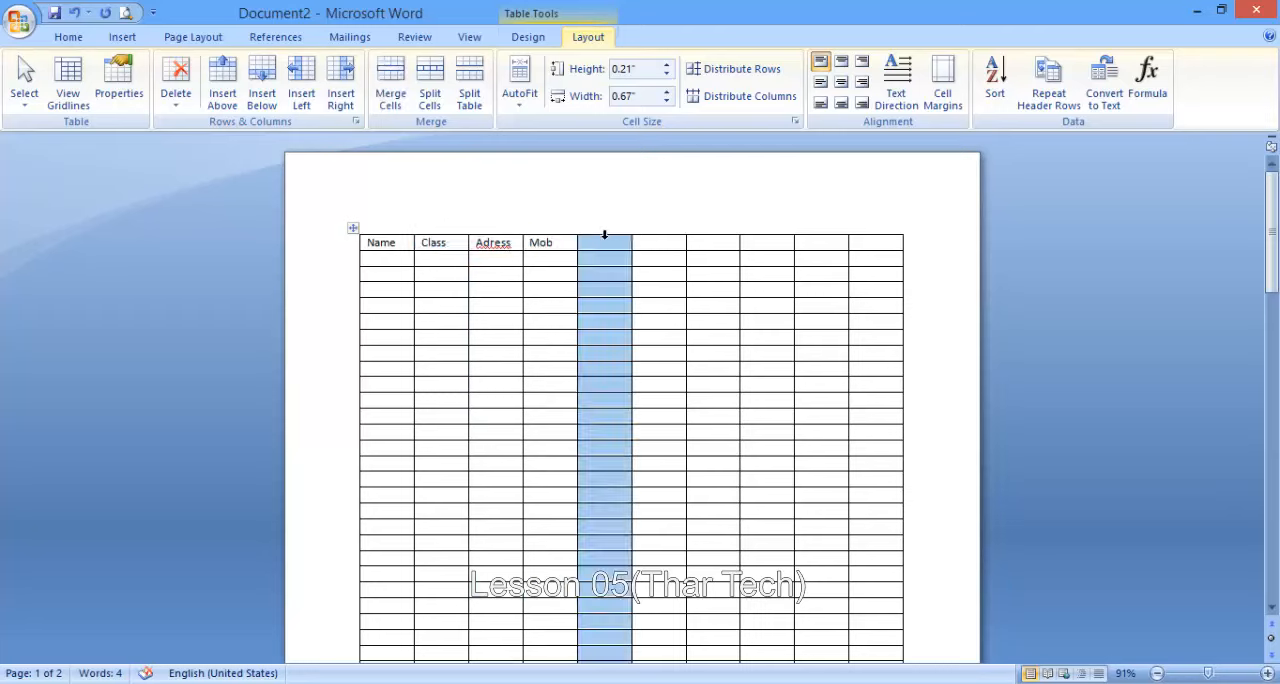
left_click(606, 243)
key("ctrl+v")
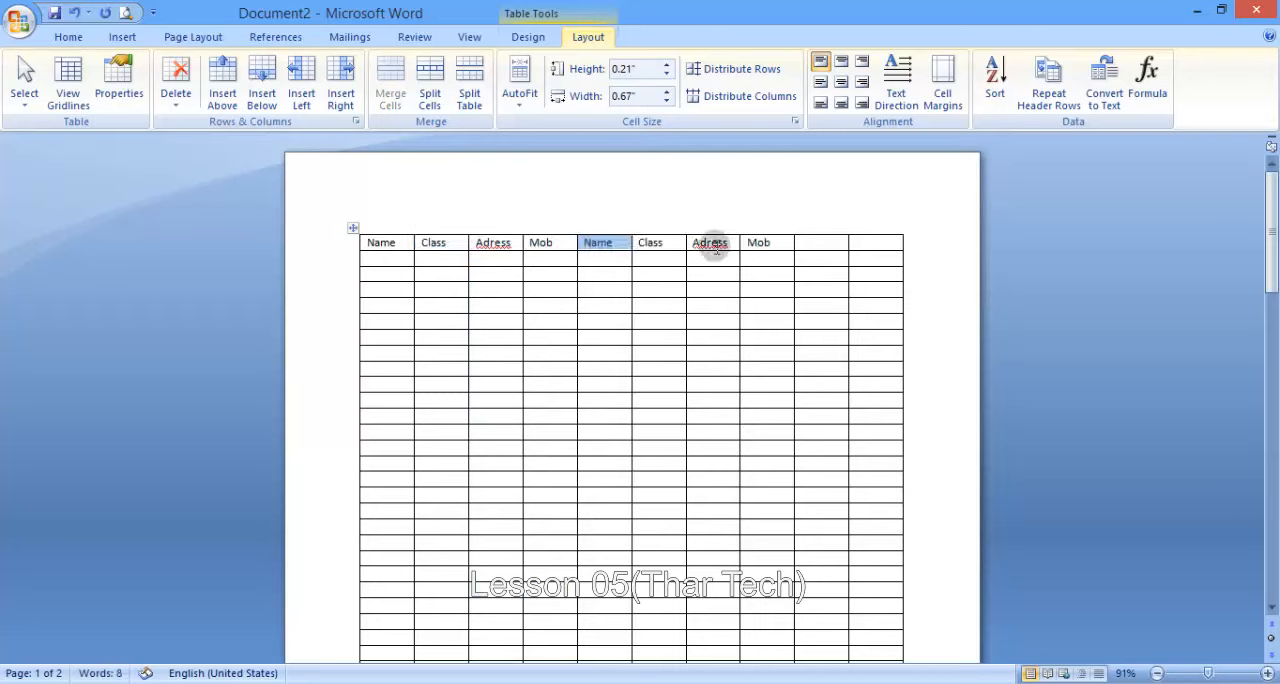
- Copy the last "Adress" and "Mob" headings into the top row's two remaining empty cells
left_click(814, 243)
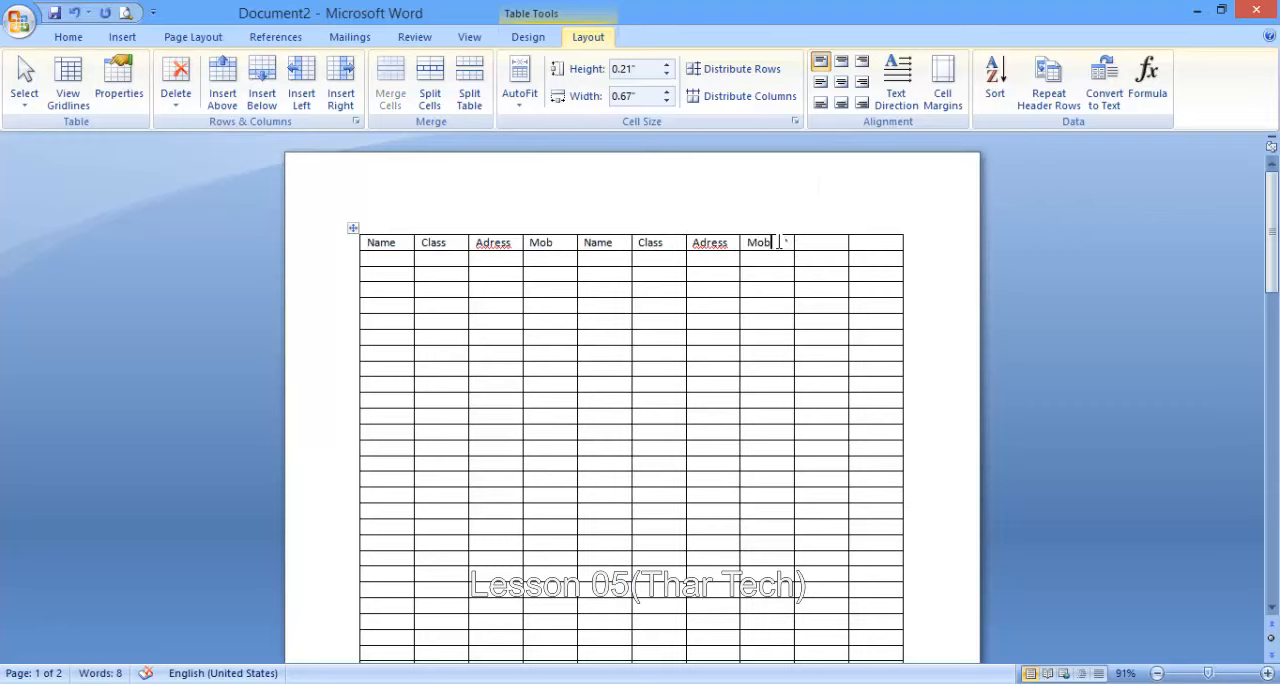
left_click_drag(778, 242, 722, 245)
left_click(818, 243)
key("ctrl+v")
left_click(664, 263)
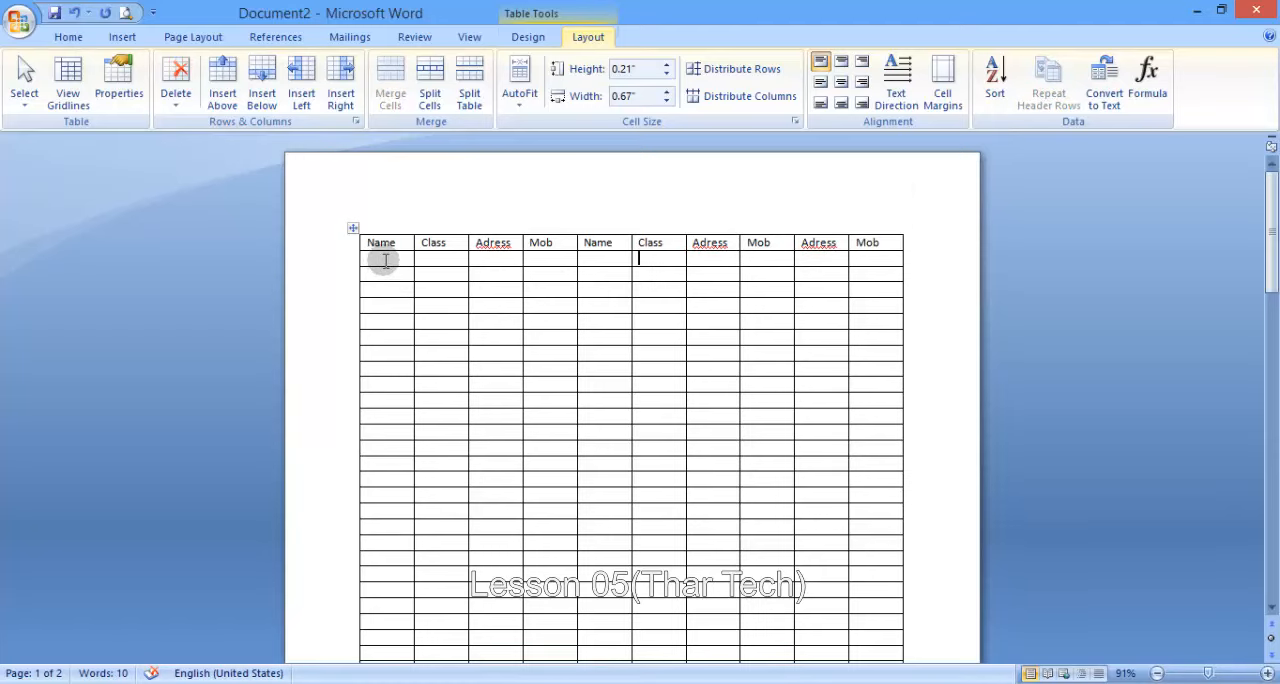
- Compare the heading row on the first page with the top of the table's continuation on the second page
scroll(385, 260, "down", 6)
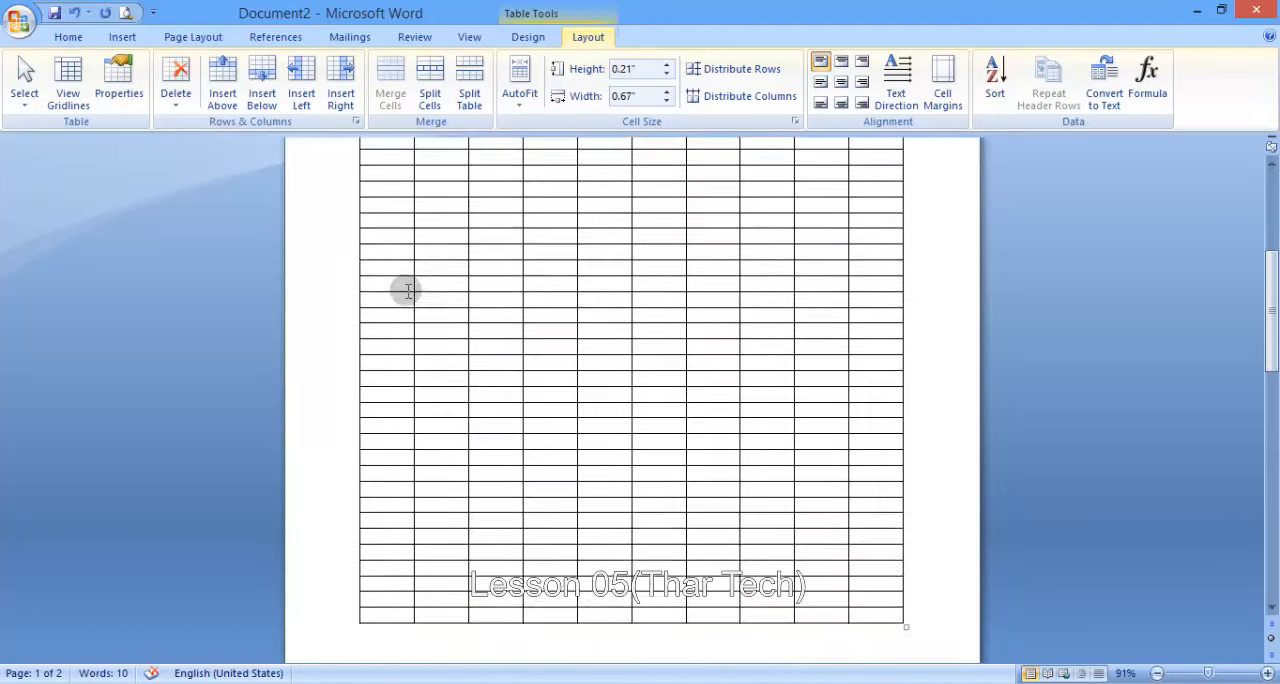
scroll(405, 300, "down", 2)
scroll(406, 301, "up", 8)
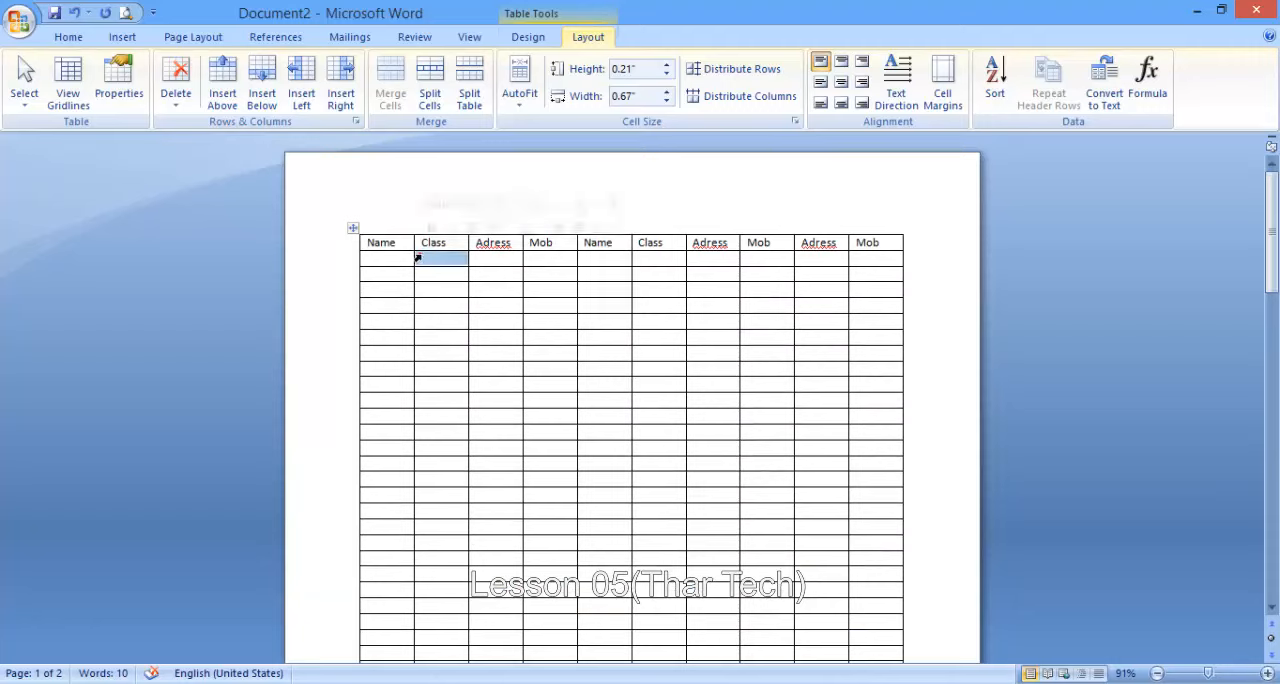
left_click(483, 258)
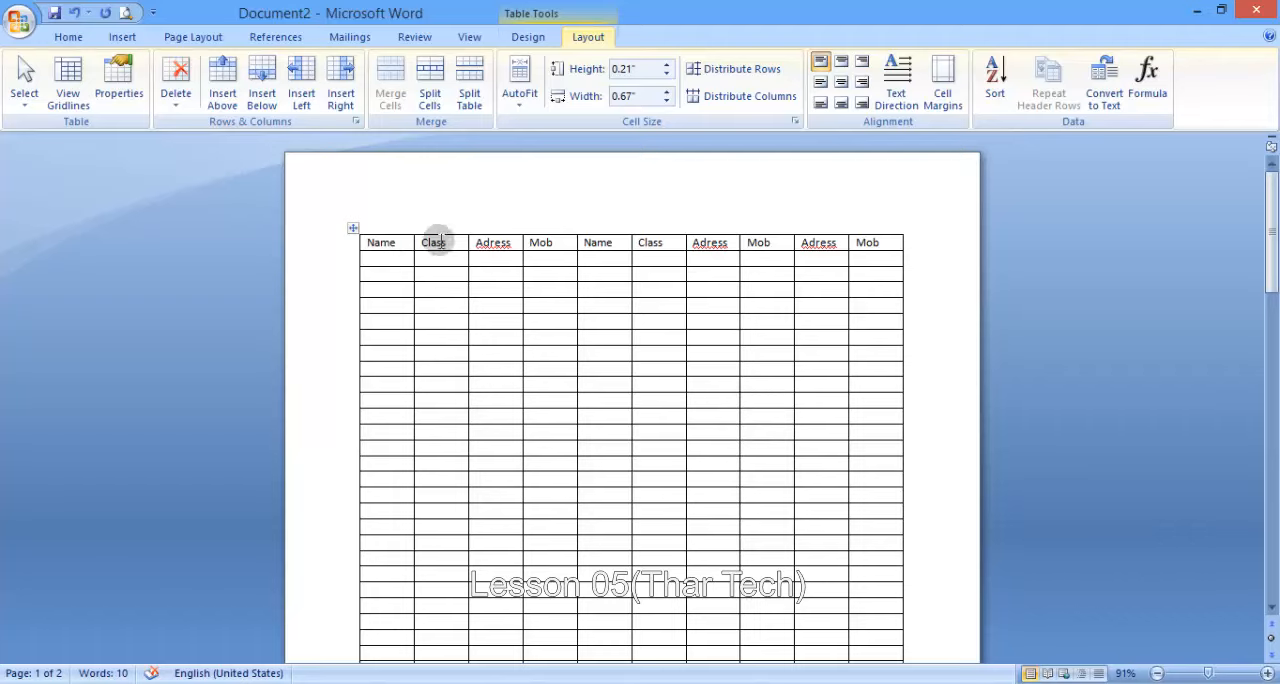
scroll(594, 320, "down", 15)
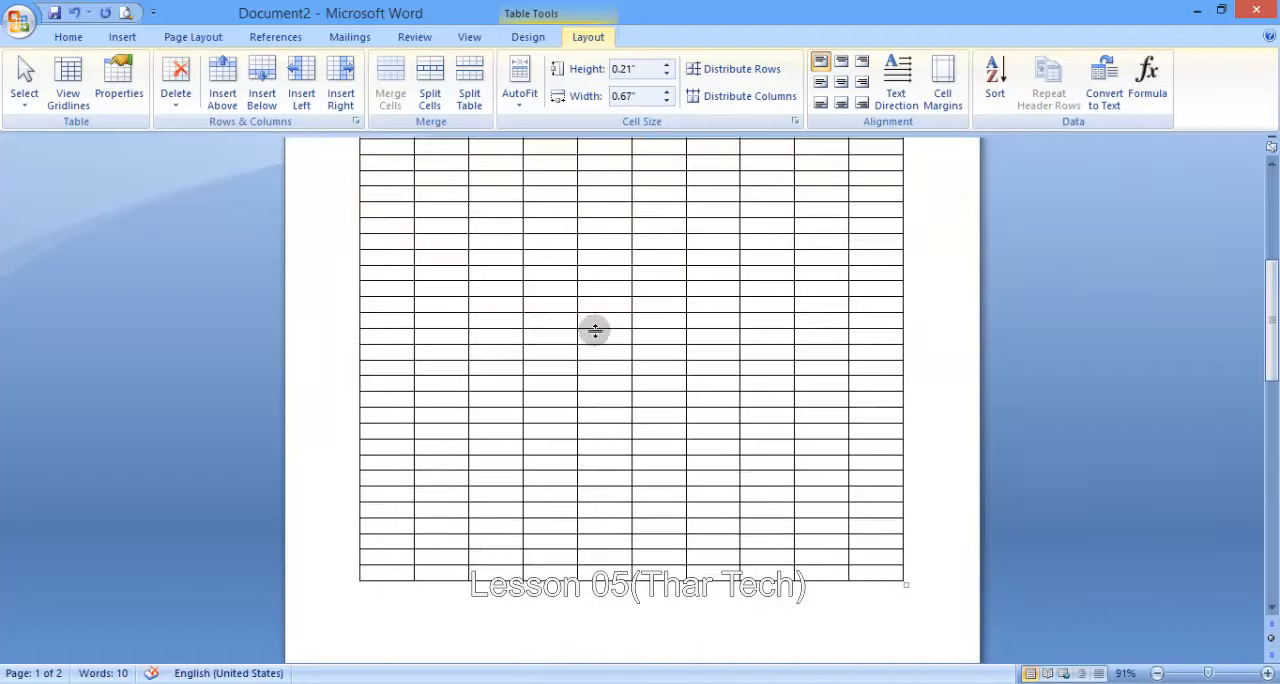
scroll(594, 332, "down", 3)
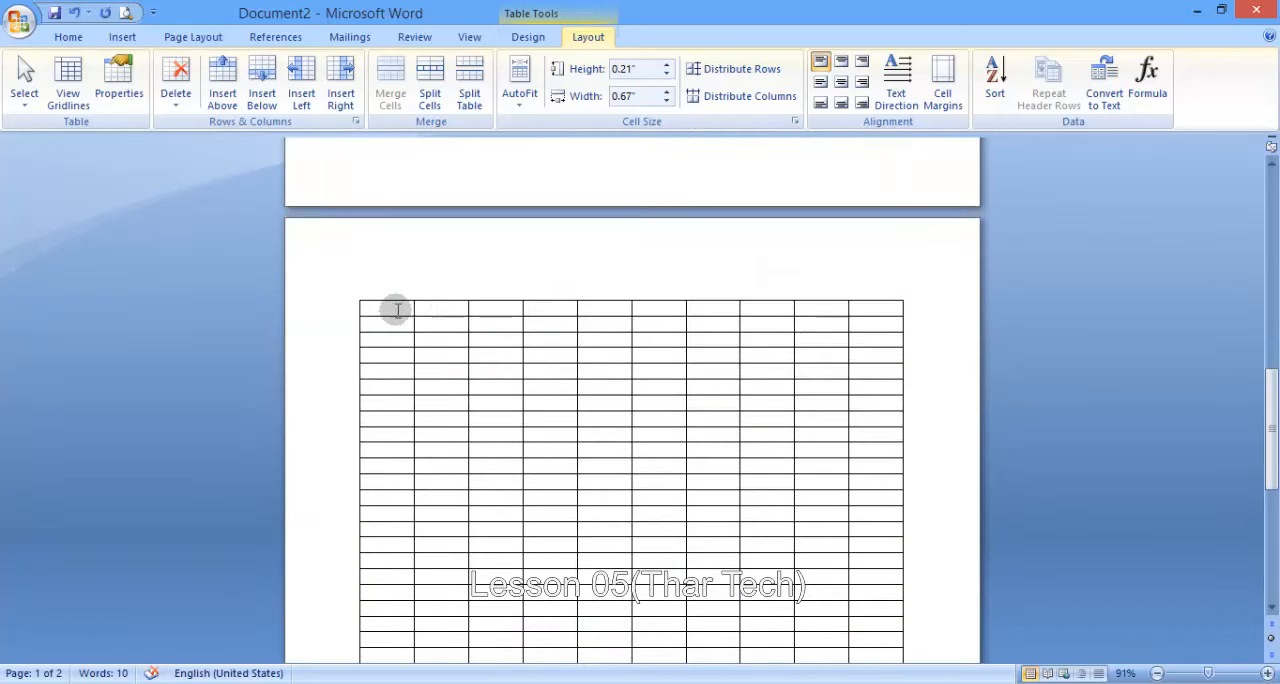
- Check whether the heading row from the first page also appears where the table continues on the second page
scroll(765, 305, "up", 18)
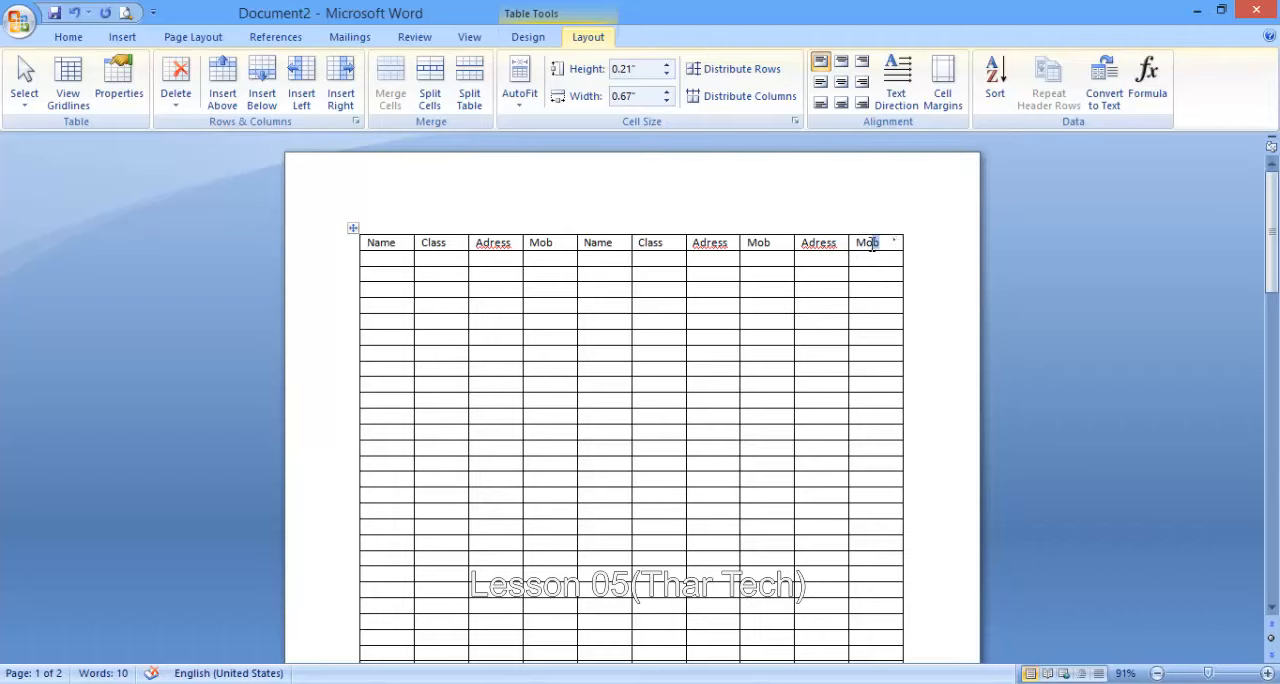
left_click_drag(872, 244, 399, 246)
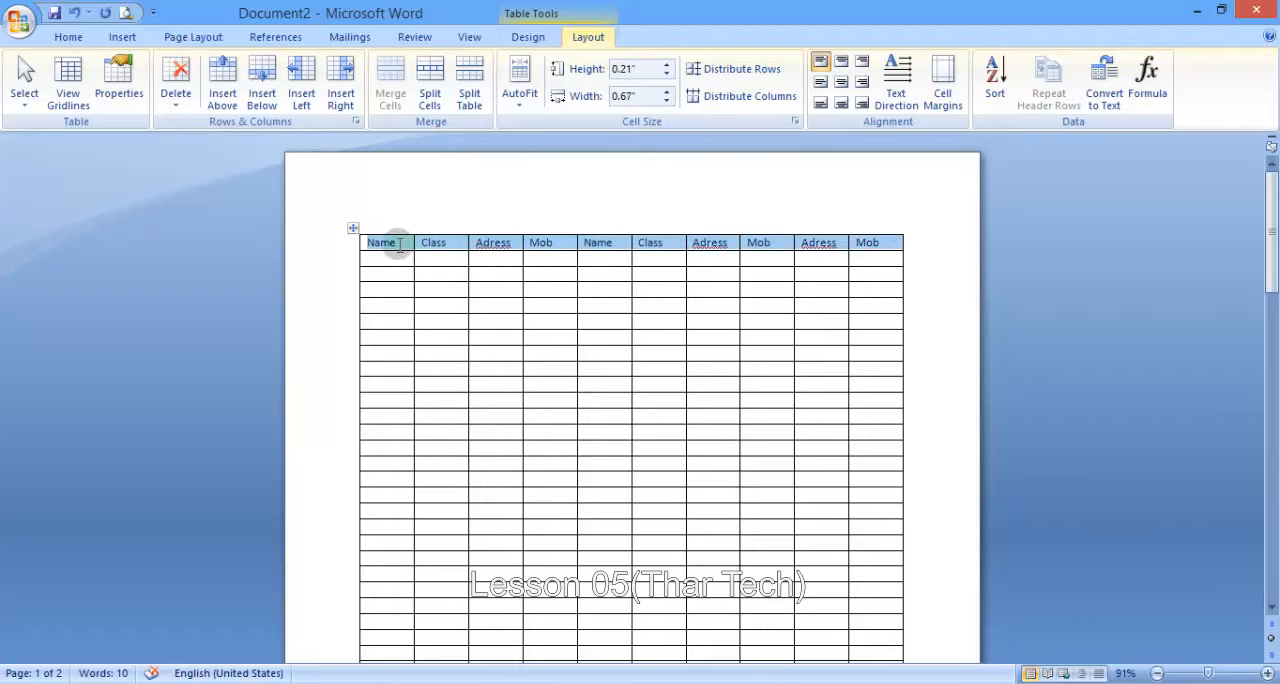
scroll(471, 310, "down", 14)
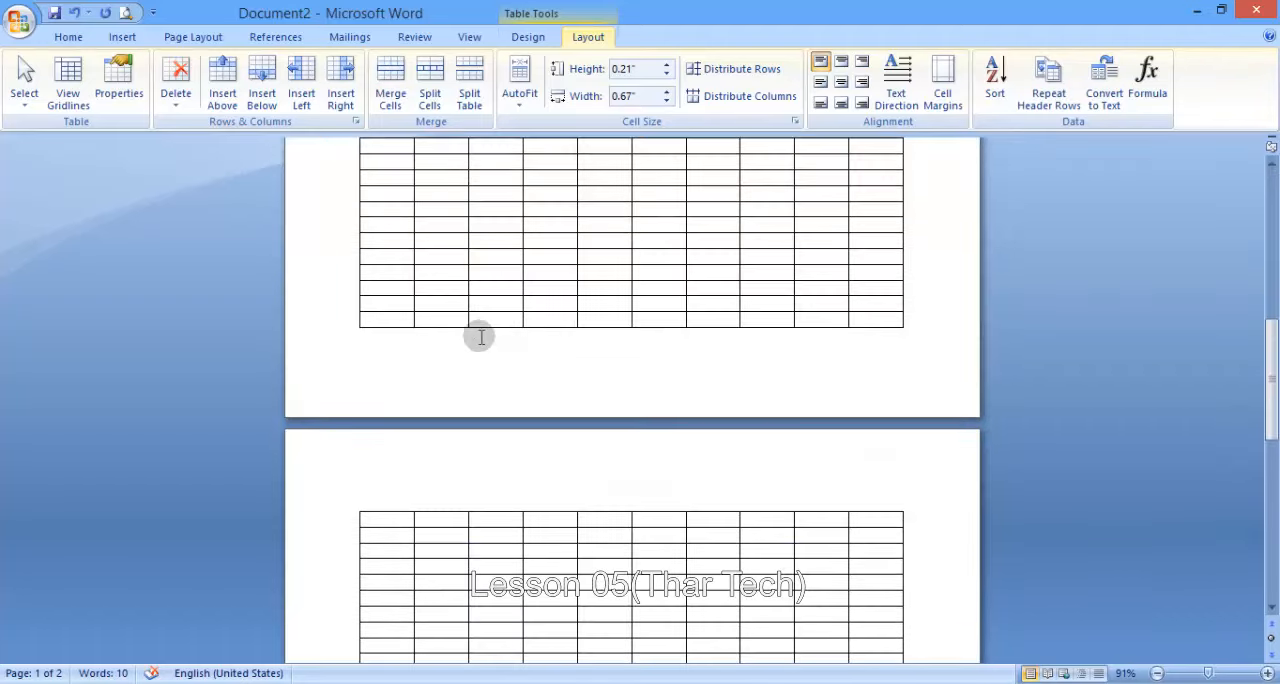
scroll(480, 337, "down", 6)
left_click(482, 282)
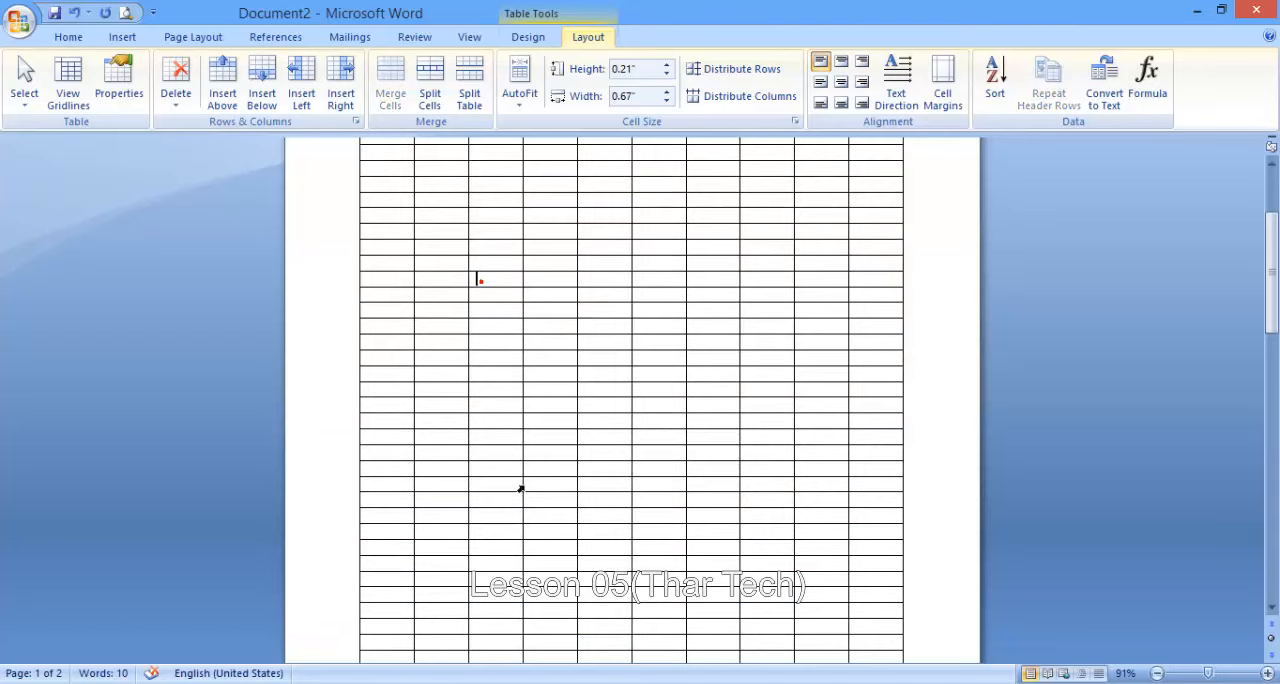
scroll(543, 340, "up", 20)
scroll(549, 292, "down", 14)
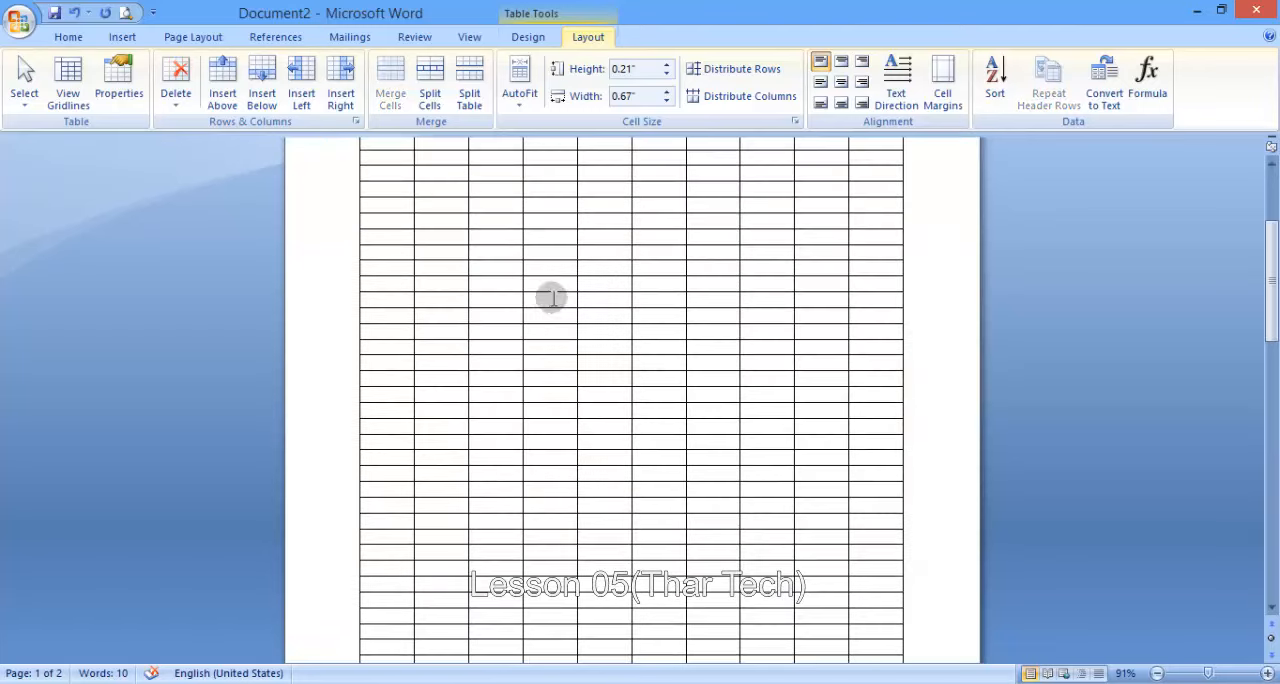
scroll(540, 330, "down", 3)
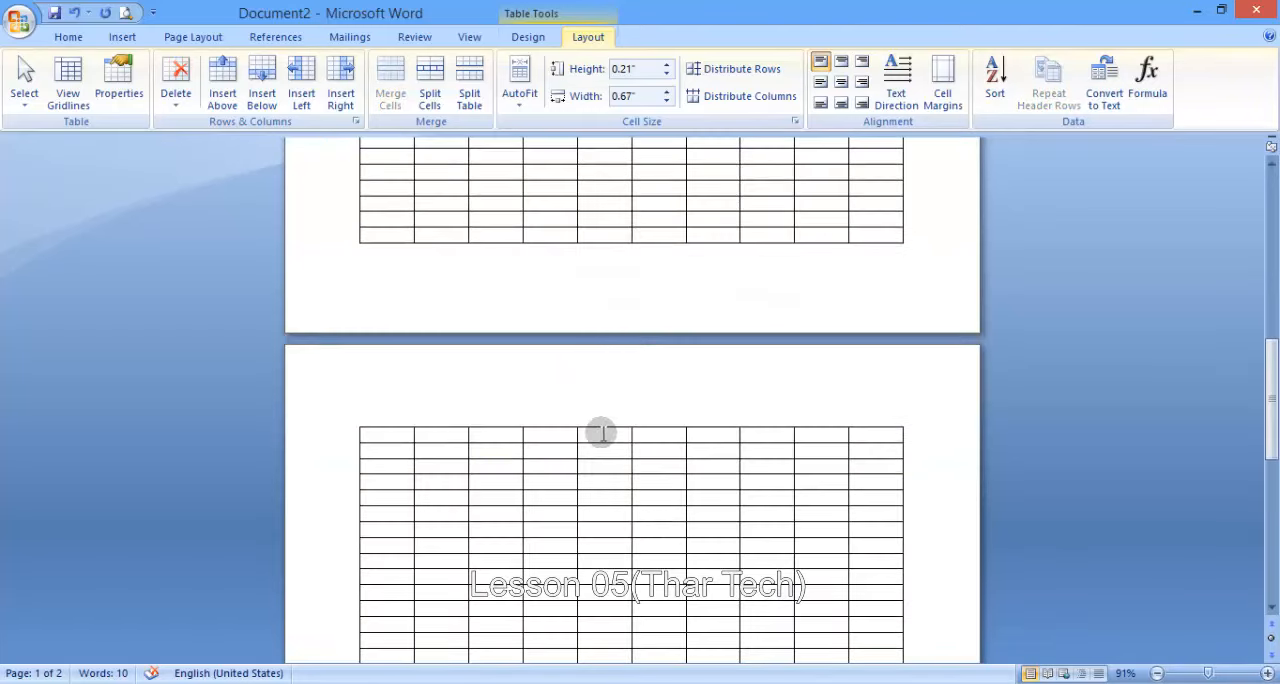
scroll(600, 430, "down", 6)
scroll(598, 397, "up", 3)
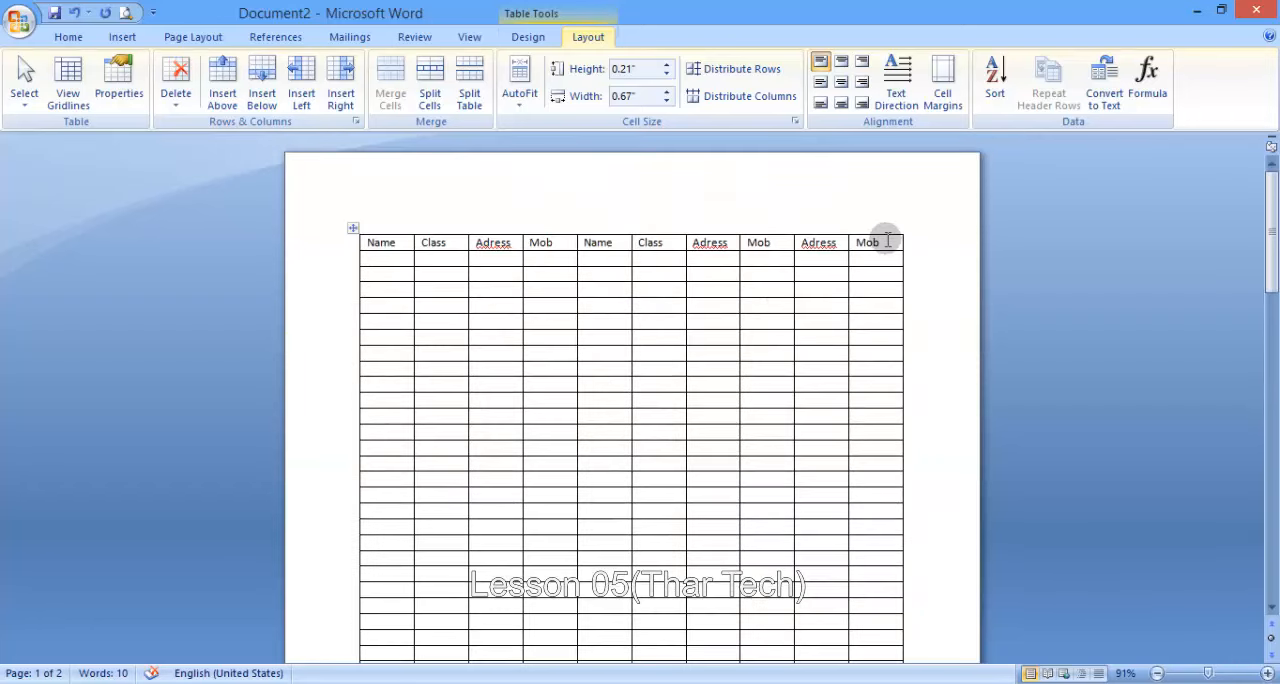
- Set the table's top heading row to repeat as a header row and check it on the second page
left_click_drag(884, 243, 371, 249)
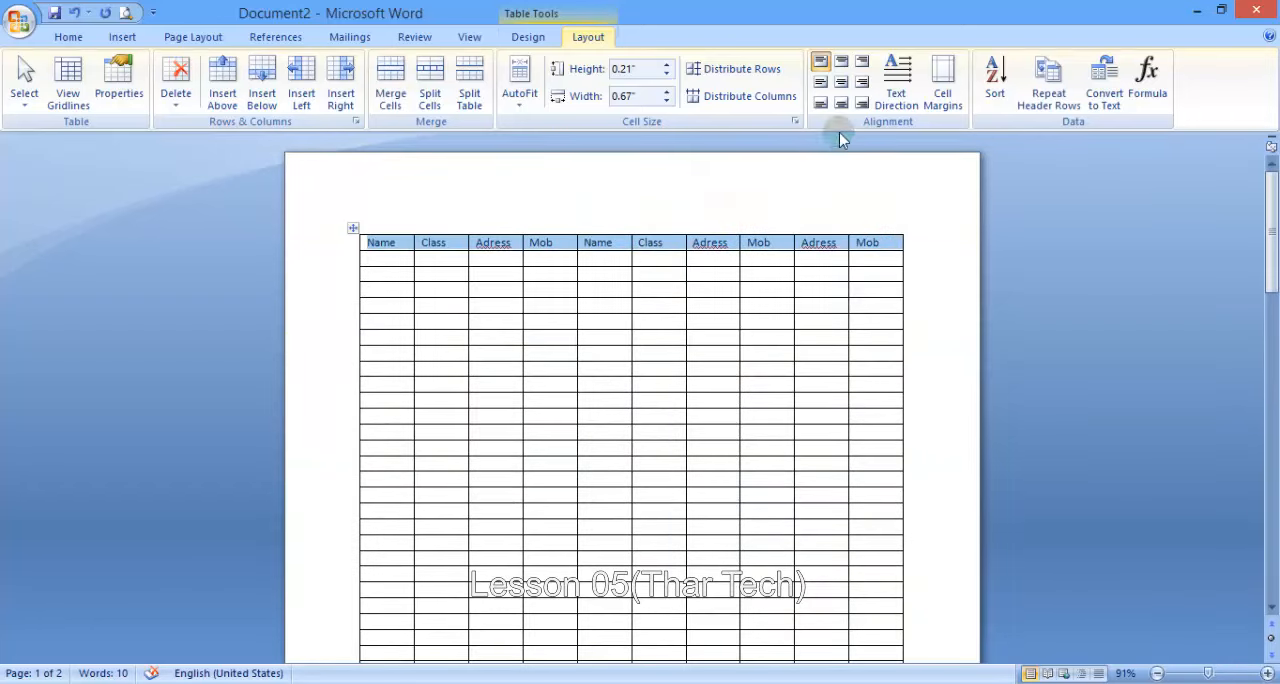
left_click(1043, 105)
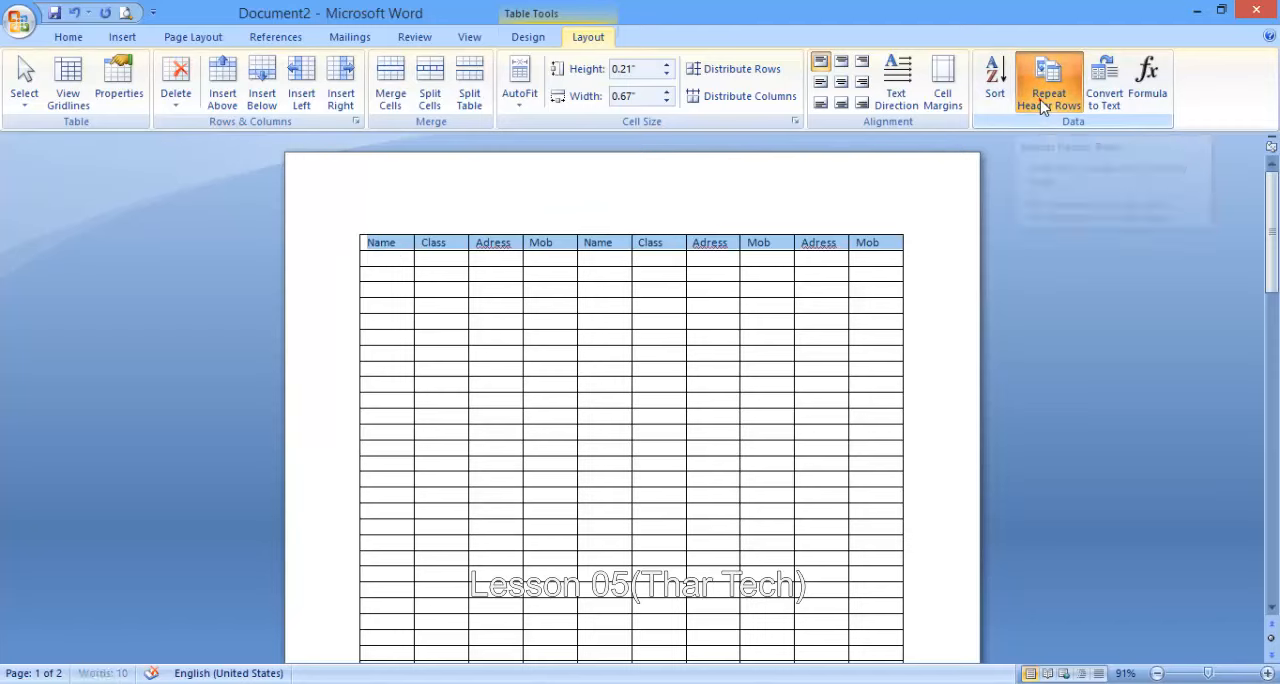
scroll(451, 360, "down", 15)
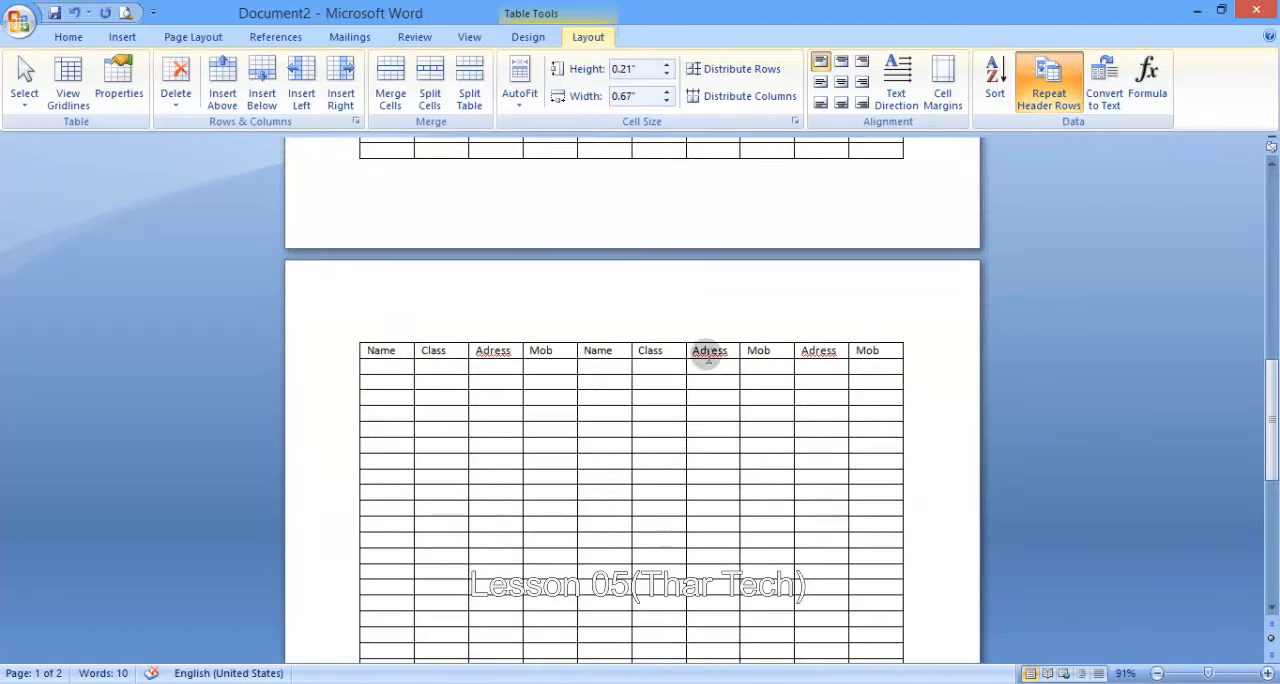
scroll(703, 351, "down", 3)
scroll(715, 353, "up", 1)
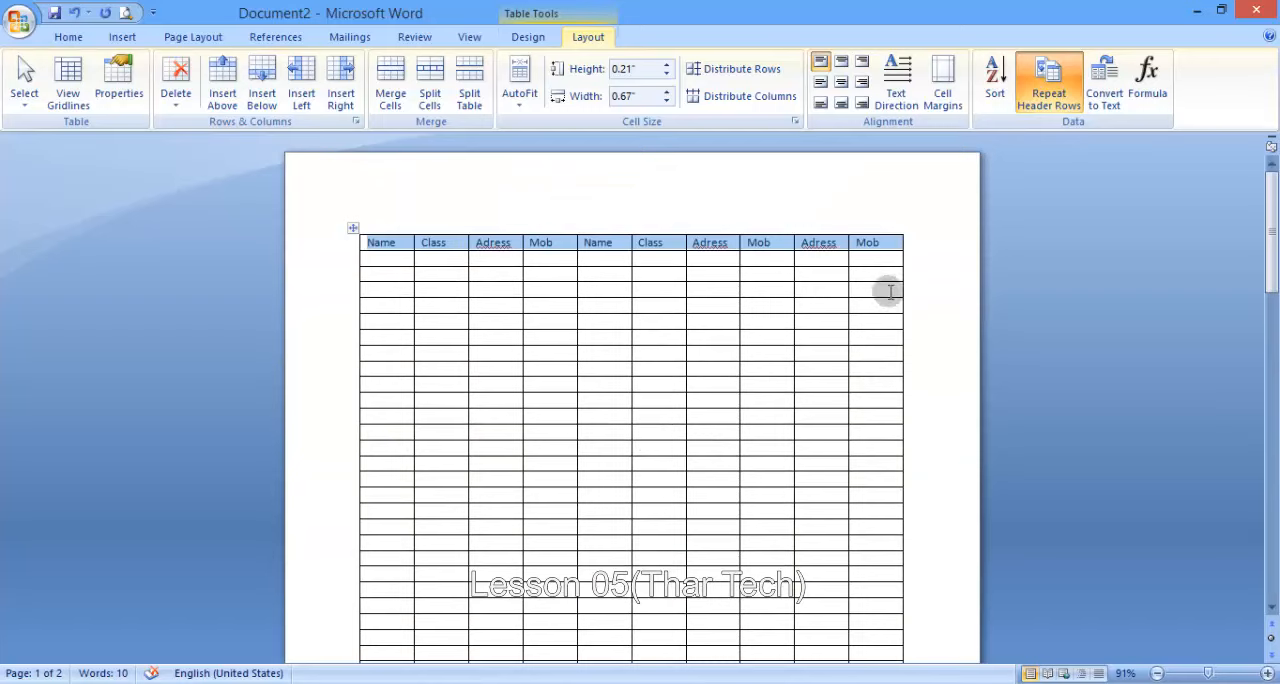
- Set the table's first four rows, including the three empty ones, to repeat as header rows
left_click_drag(886, 290, 423, 263)
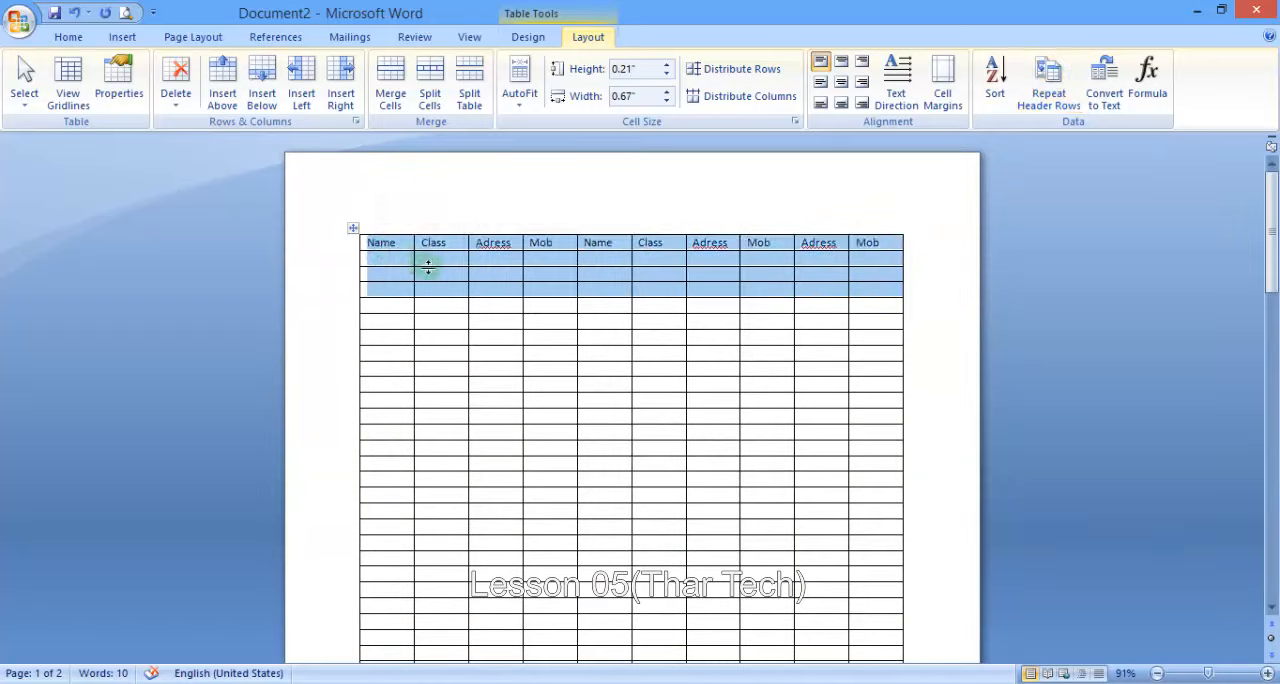
scroll(663, 392, "down", 15)
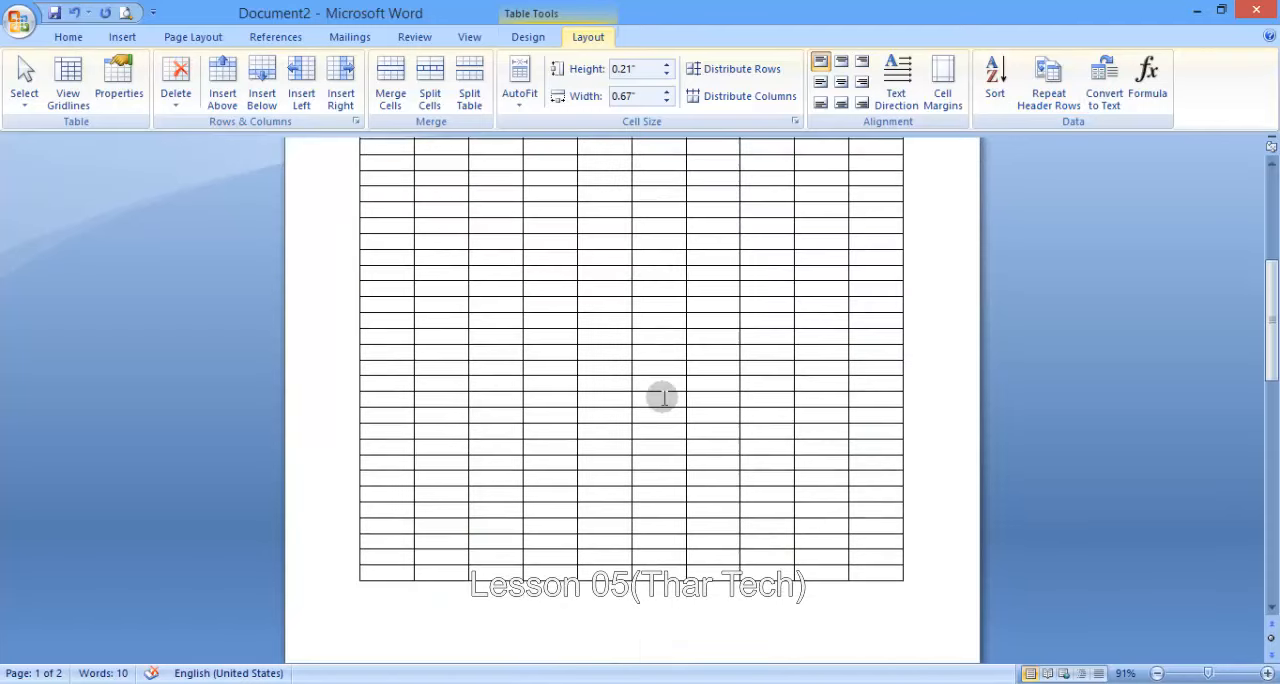
left_click(1062, 95)
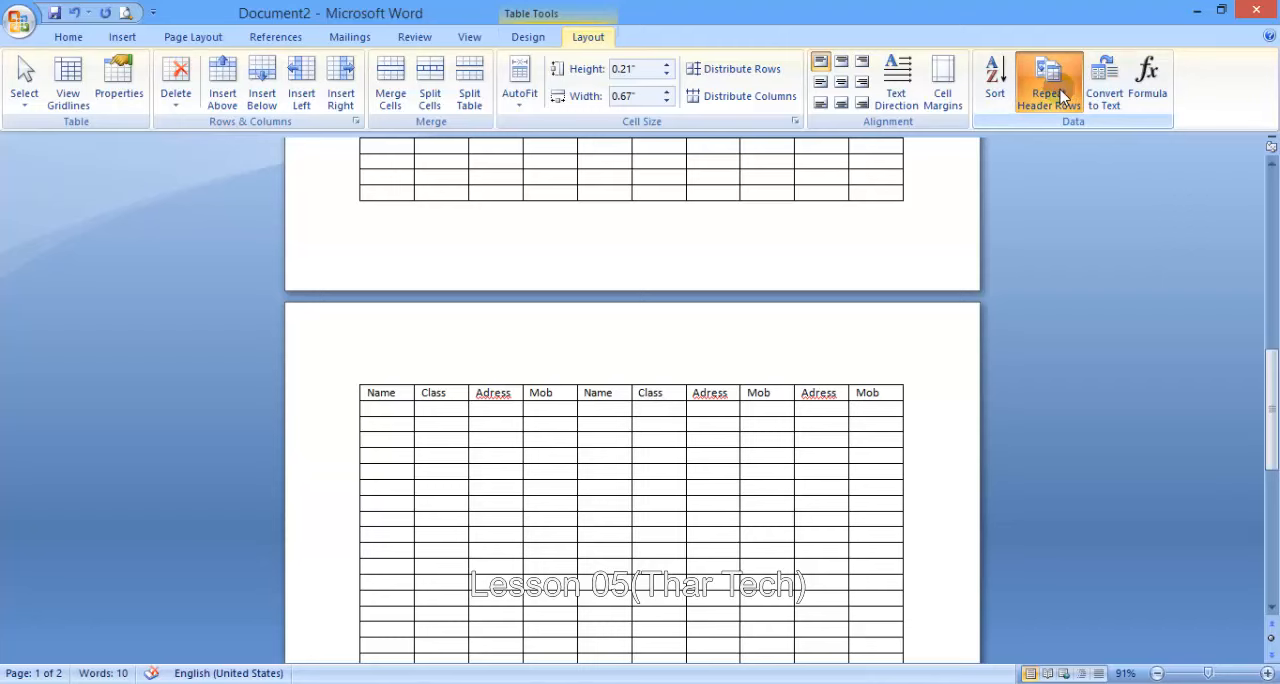
scroll(763, 326, "up", 15)
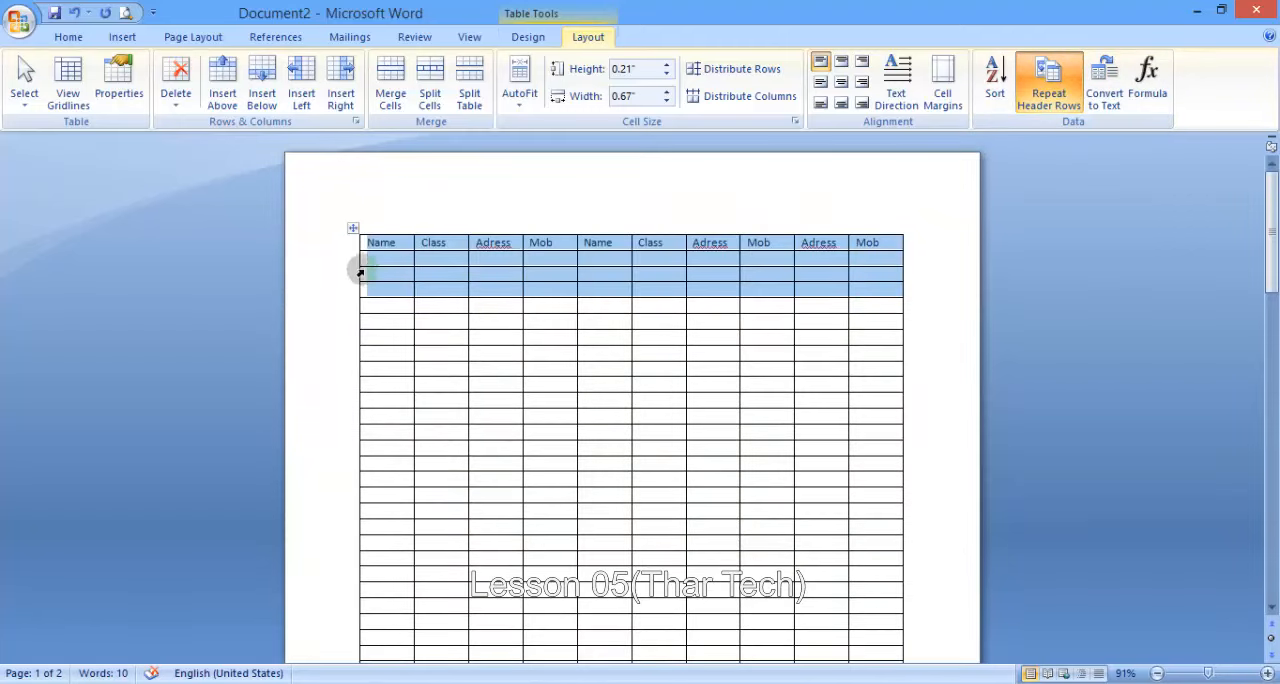
- Copy the heading row and paste it into the four rows directly below it
left_click(373, 245)
left_click_drag(370, 240, 870, 252)
key("ctrl+c")
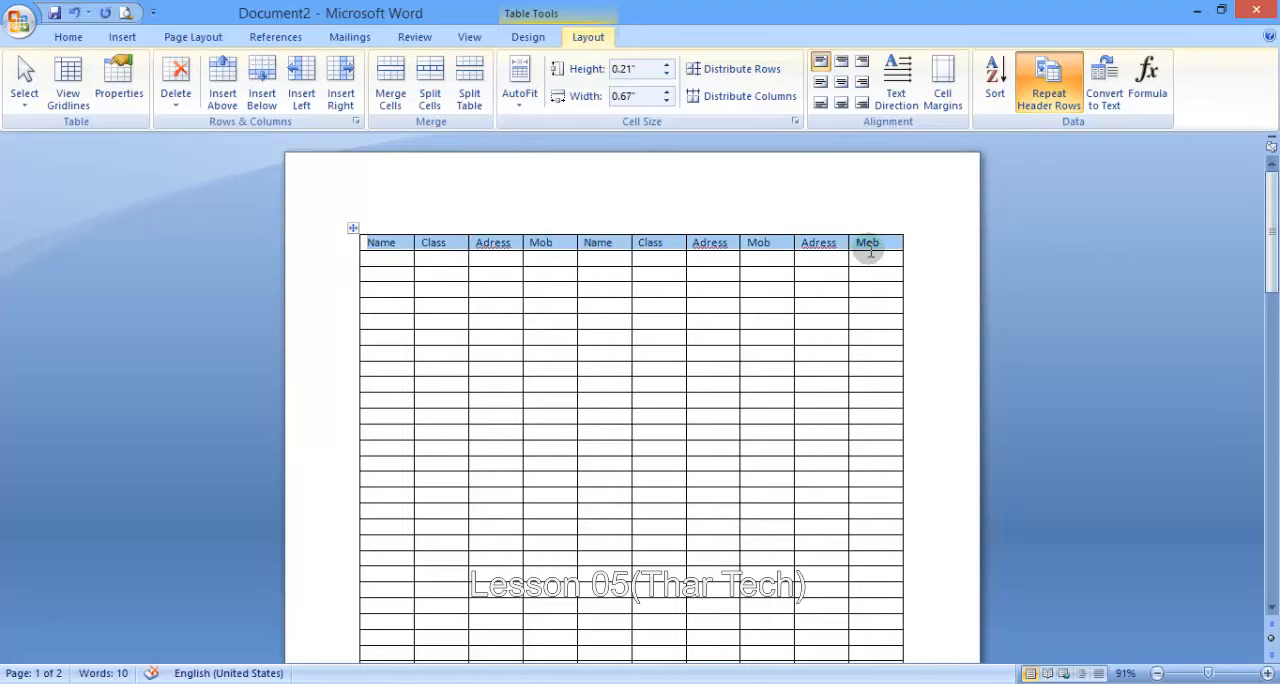
left_click(392, 261)
key("ctrl+v")
key("ctrl+v")
key("ctrl+v")
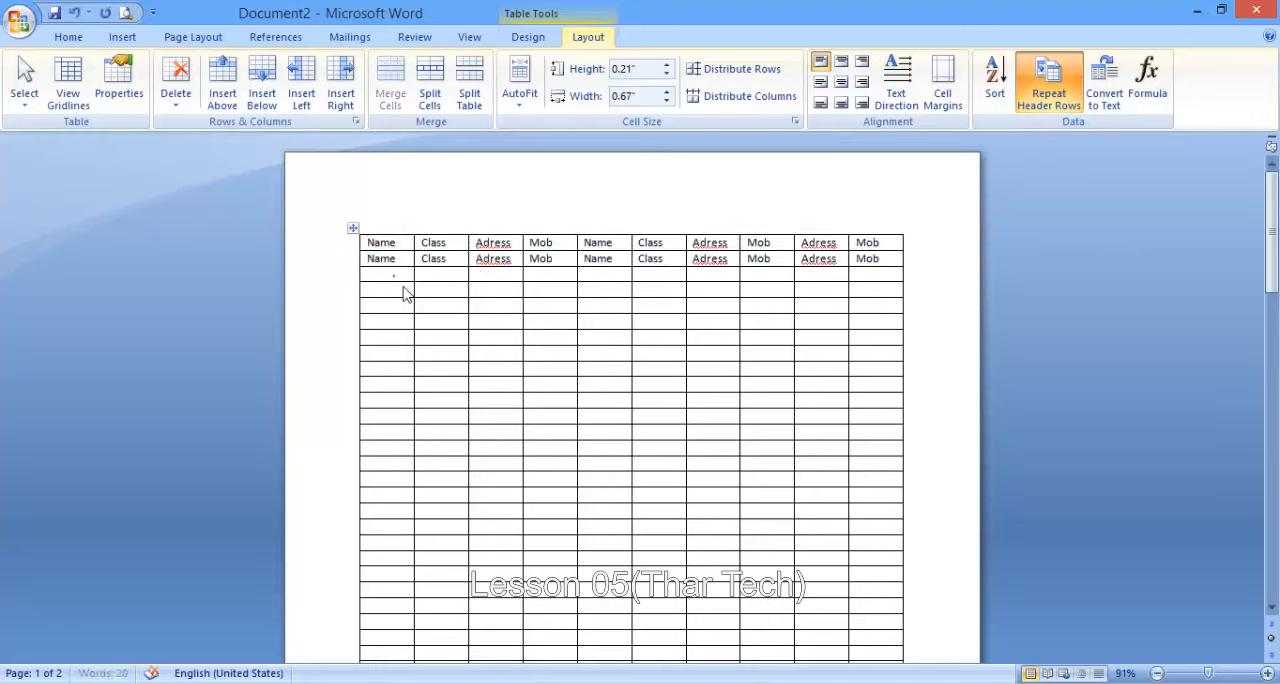
left_click(400, 304)
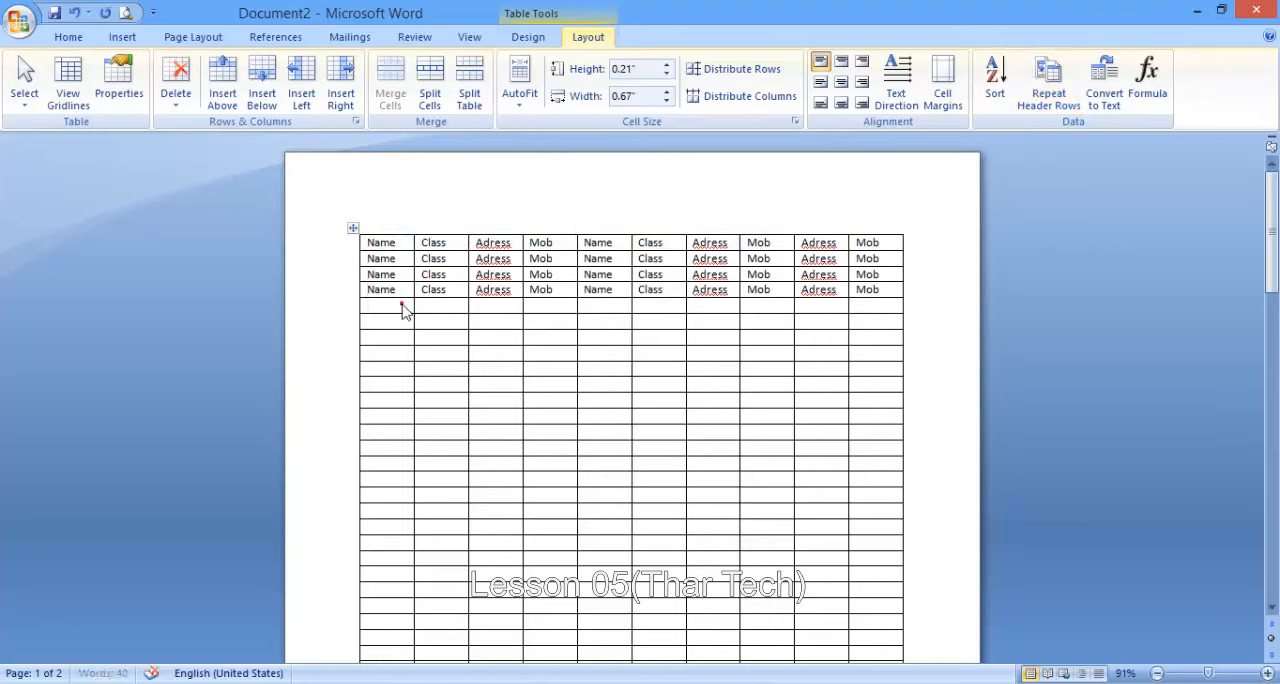
key("ctrl+v")
- Set all five filled heading rows to repeat as header rows and check them on the second page
left_click_drag(877, 306, 342, 230)
left_click(1049, 82)
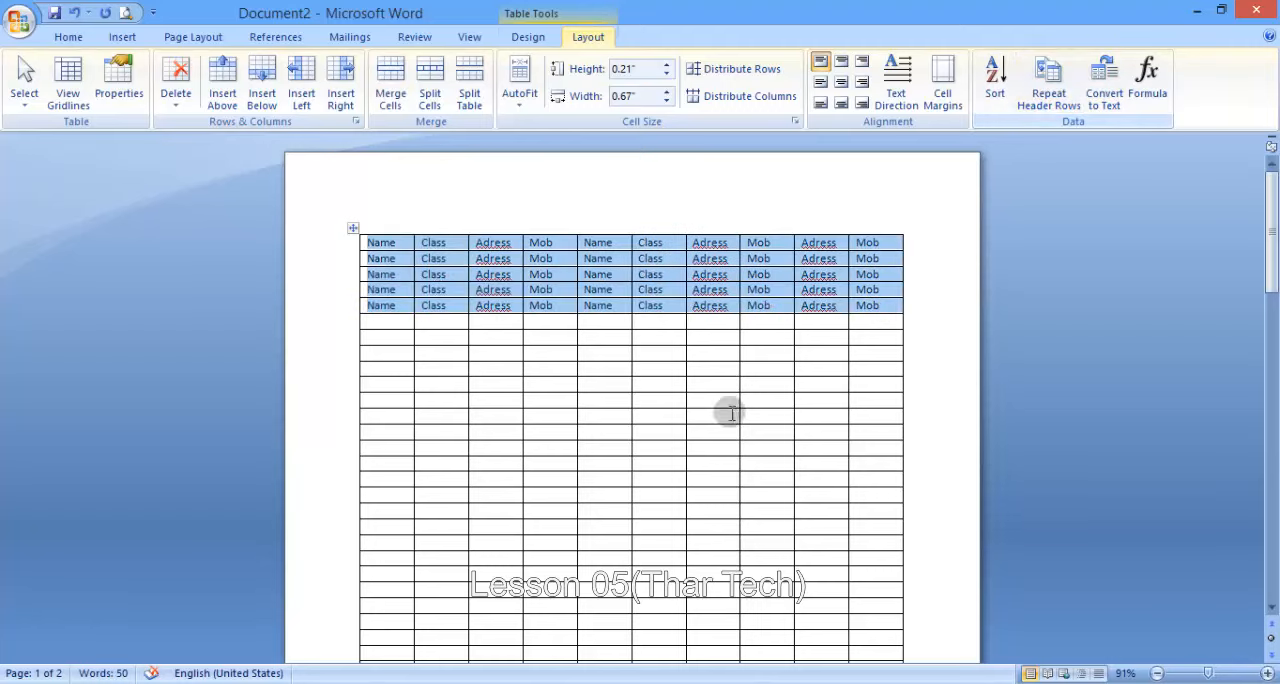
scroll(729, 409, "down", 10)
scroll(600, 420, "down", 3)
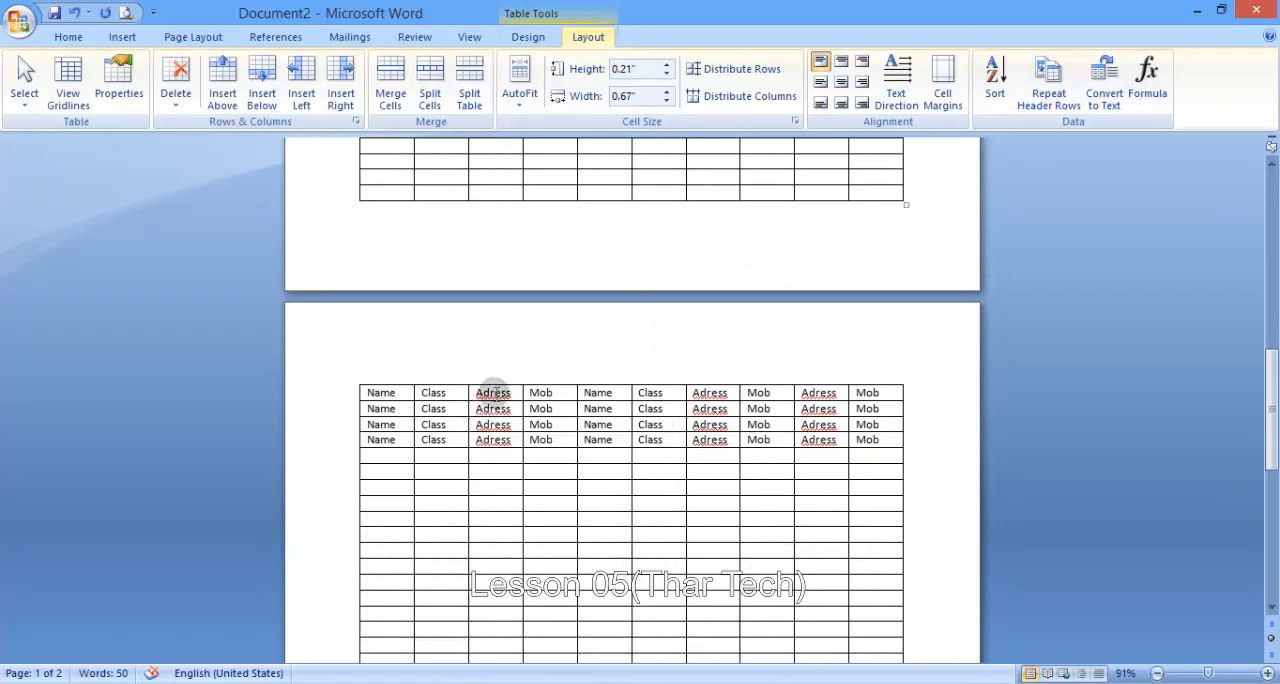
scroll(537, 386, "down", 5)
scroll(537, 384, "up", 3)
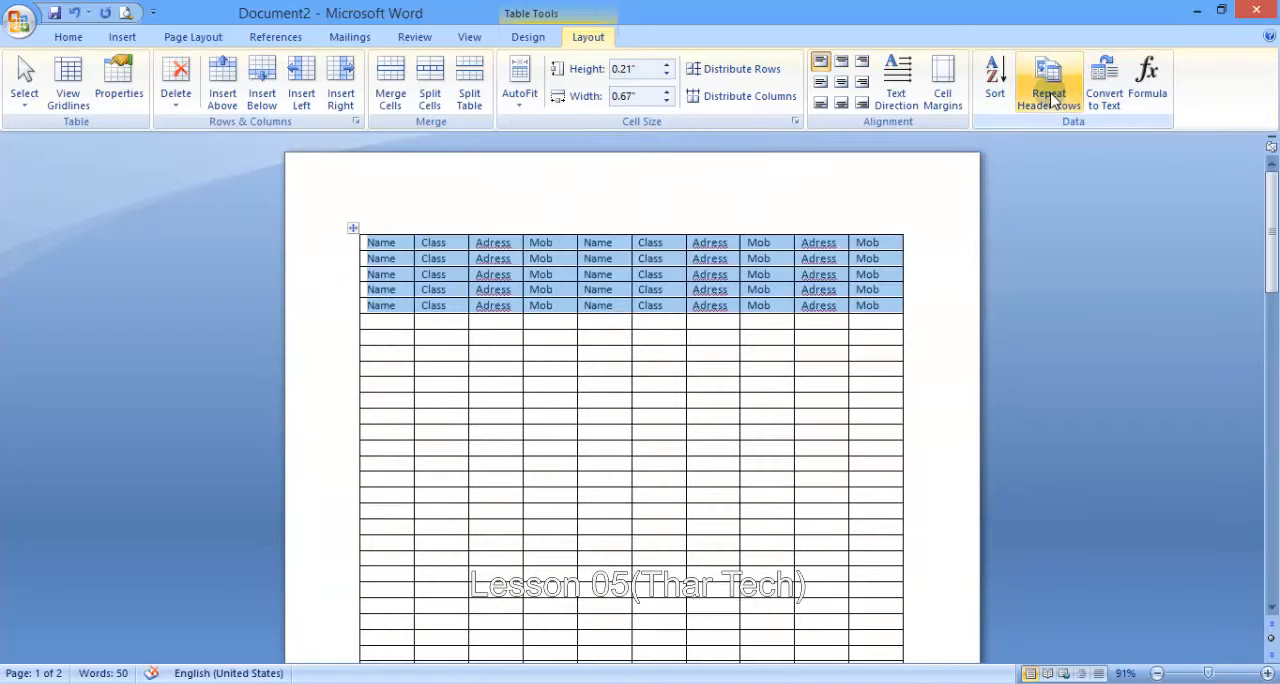
left_click(1050, 92)
scroll(617, 397, "down", 4)
scroll(617, 397, "down", 3)
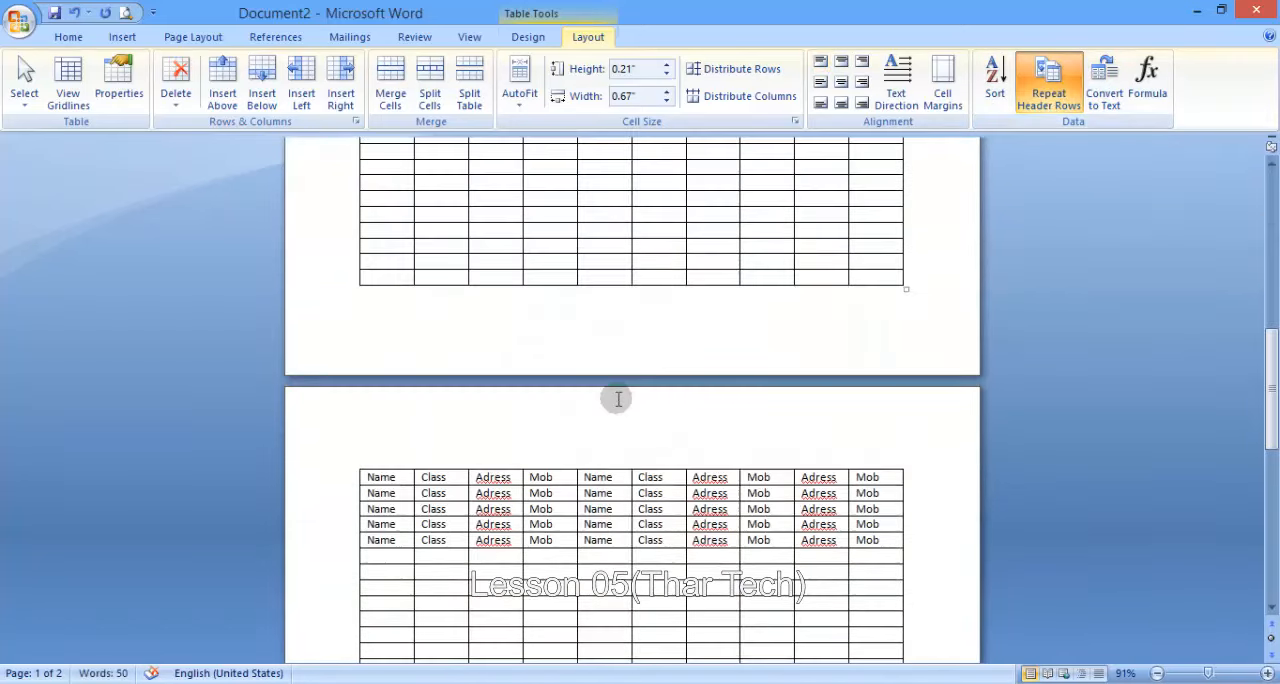
scroll(617, 397, "up", 5)
- Switch header row repetition off and back on for the five heading rows
left_click(1046, 85)
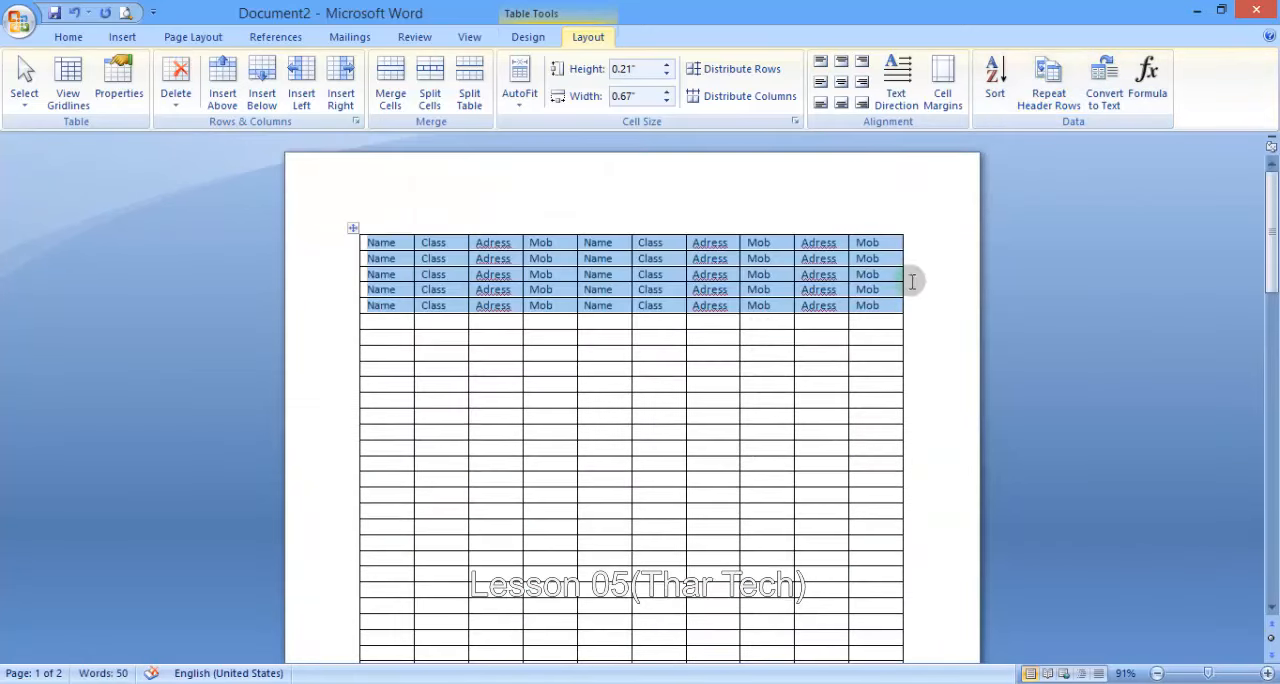
left_click_drag(891, 303, 380, 242)
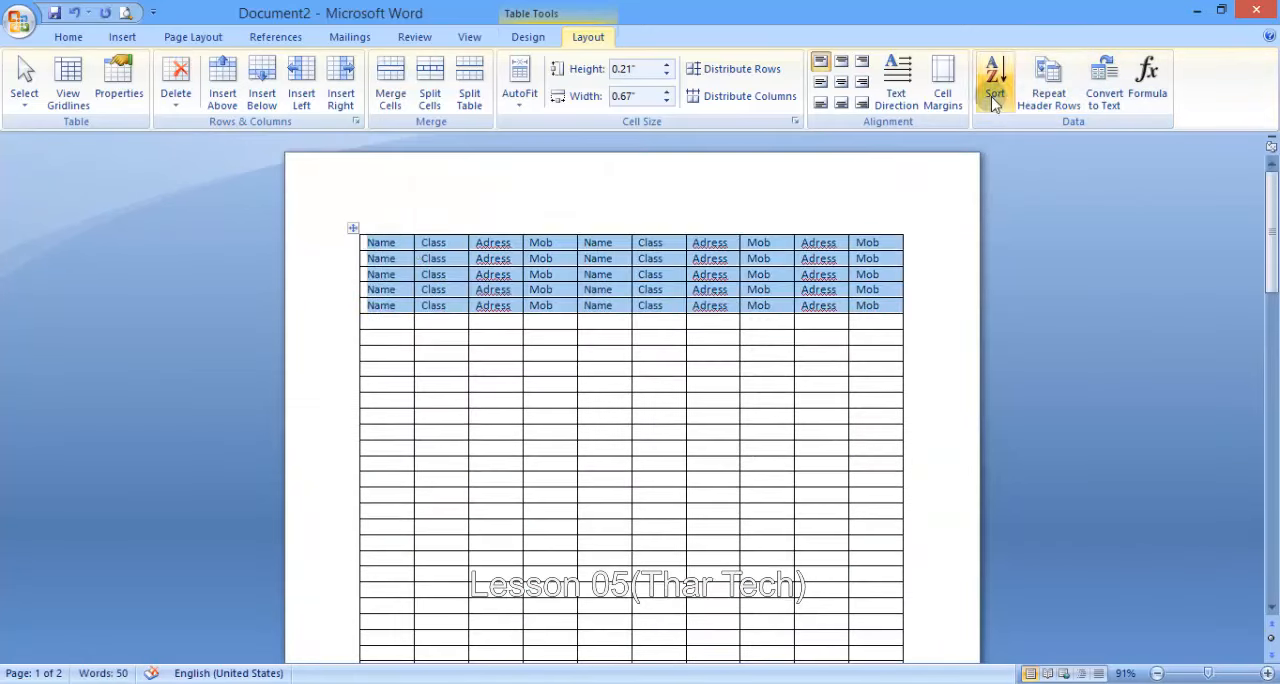
left_click(1048, 86)
scroll(578, 424, "down", 14)
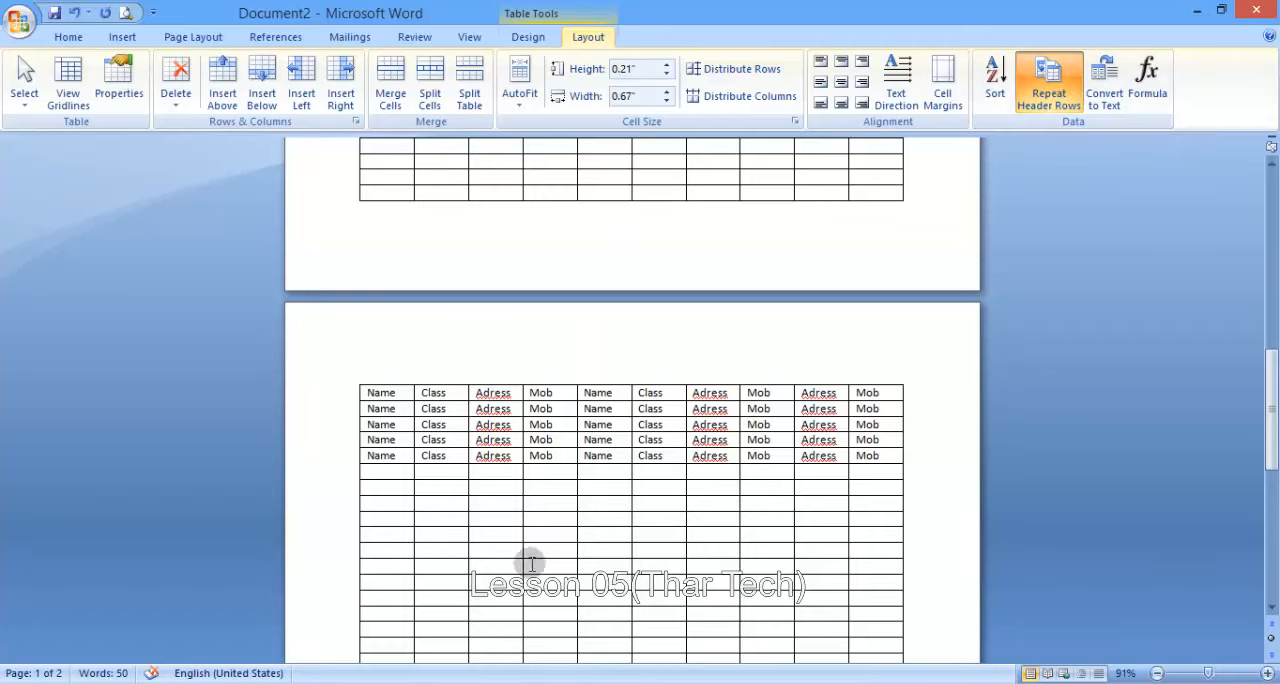
scroll(531, 563, "up", 14)
- Convert the whole table to regular text, separating the columns with tabs
left_click(564, 368)
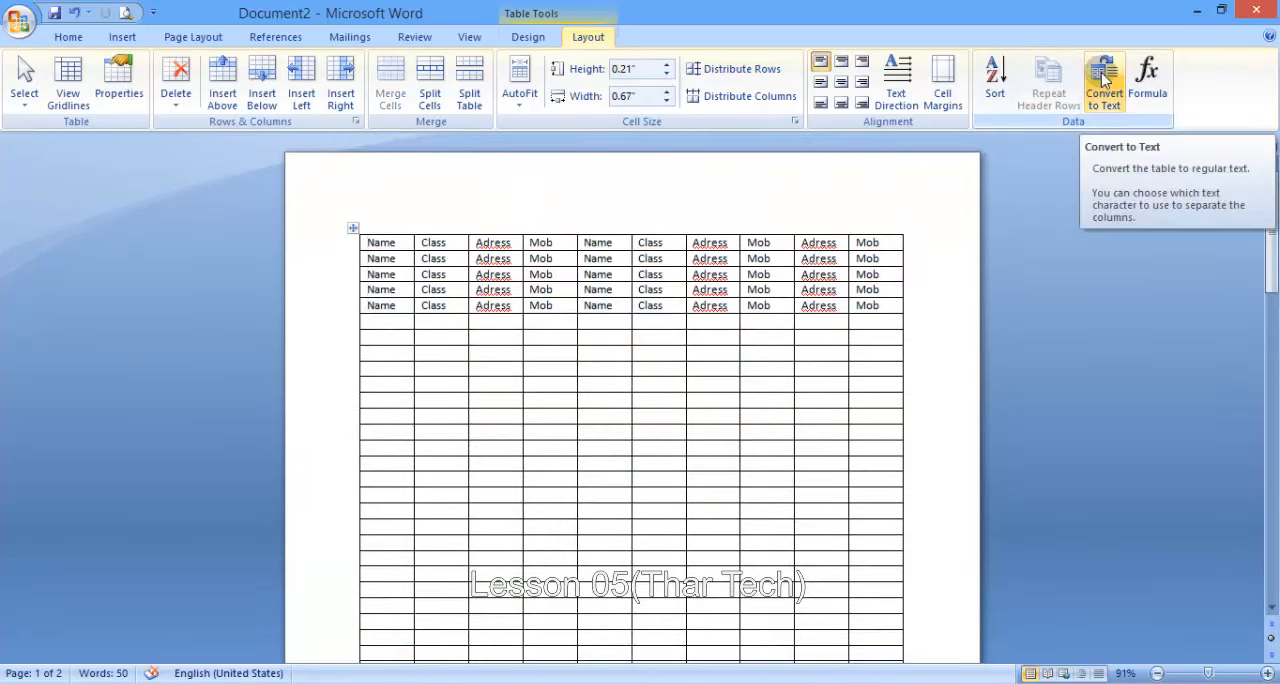
left_click(541, 358)
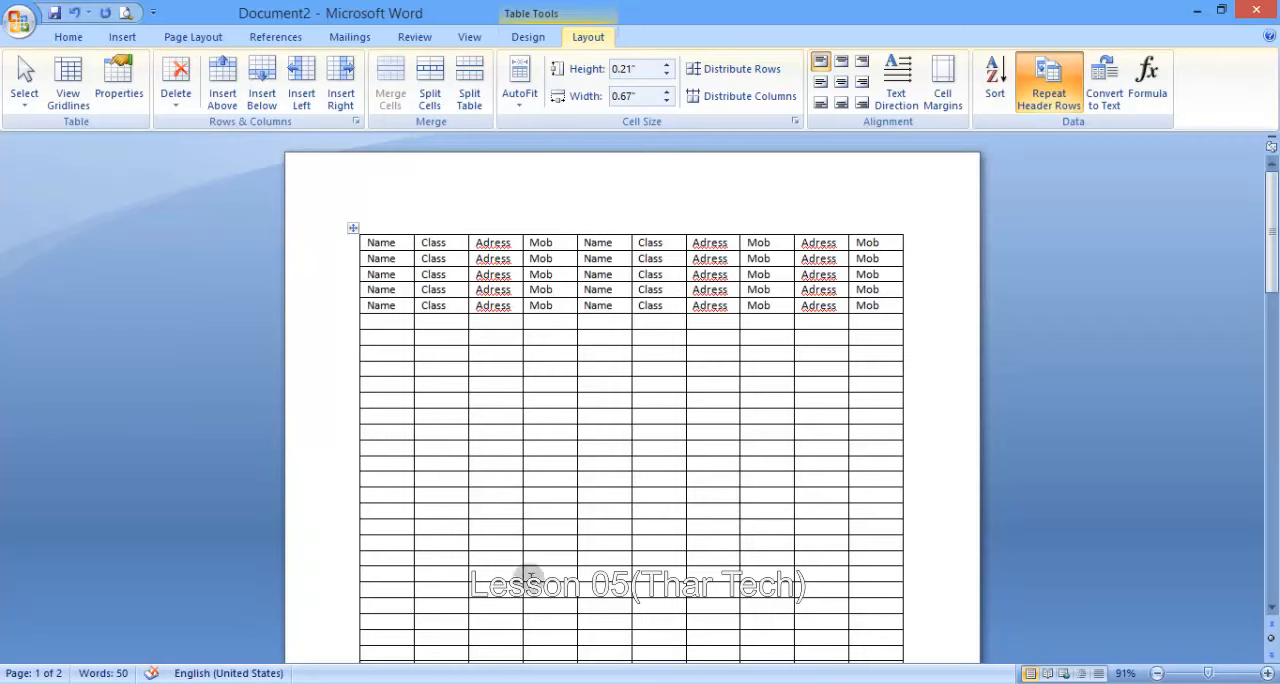
left_click(831, 278)
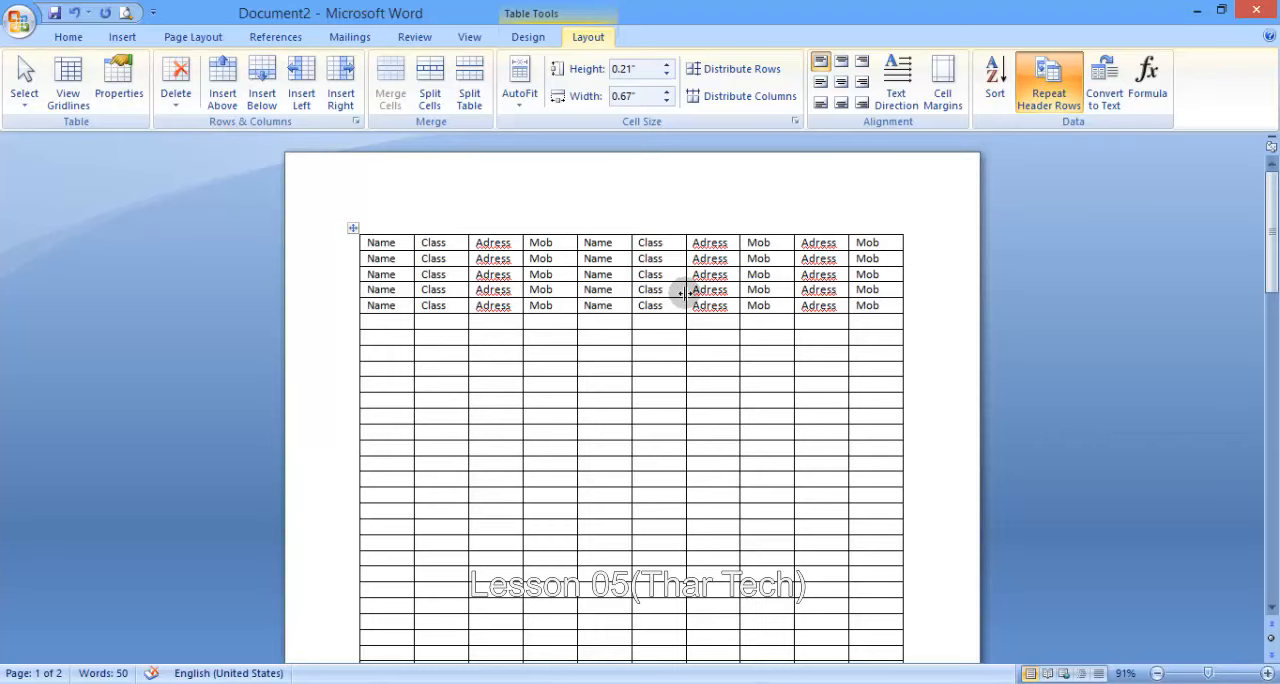
left_click(1113, 83)
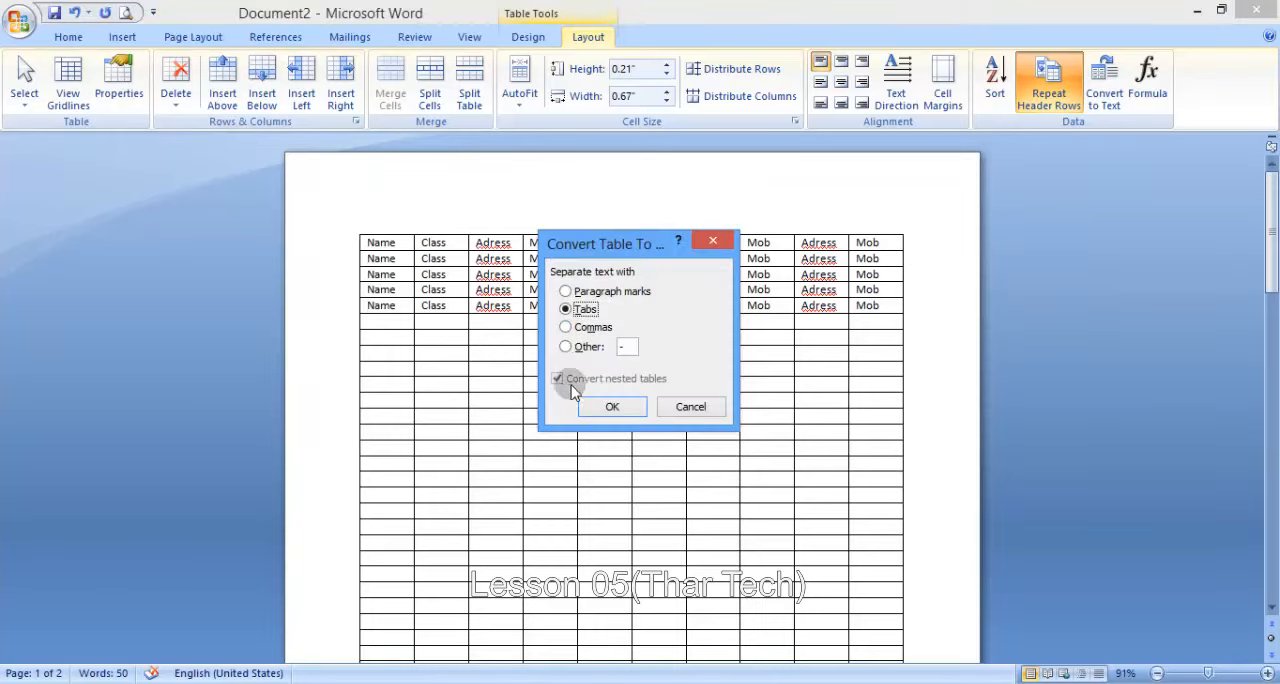
left_click(613, 406)
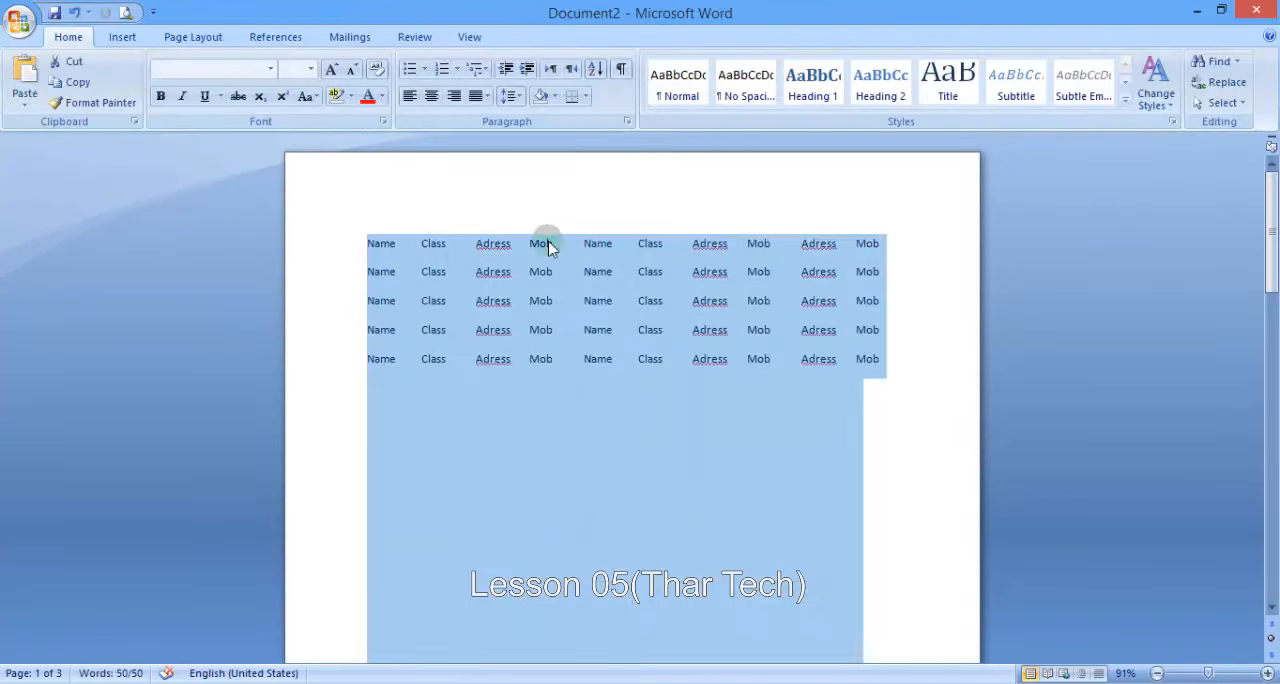
- Undo the table-to-text conversion and return to the table's layout tools
key("ctrl+z")
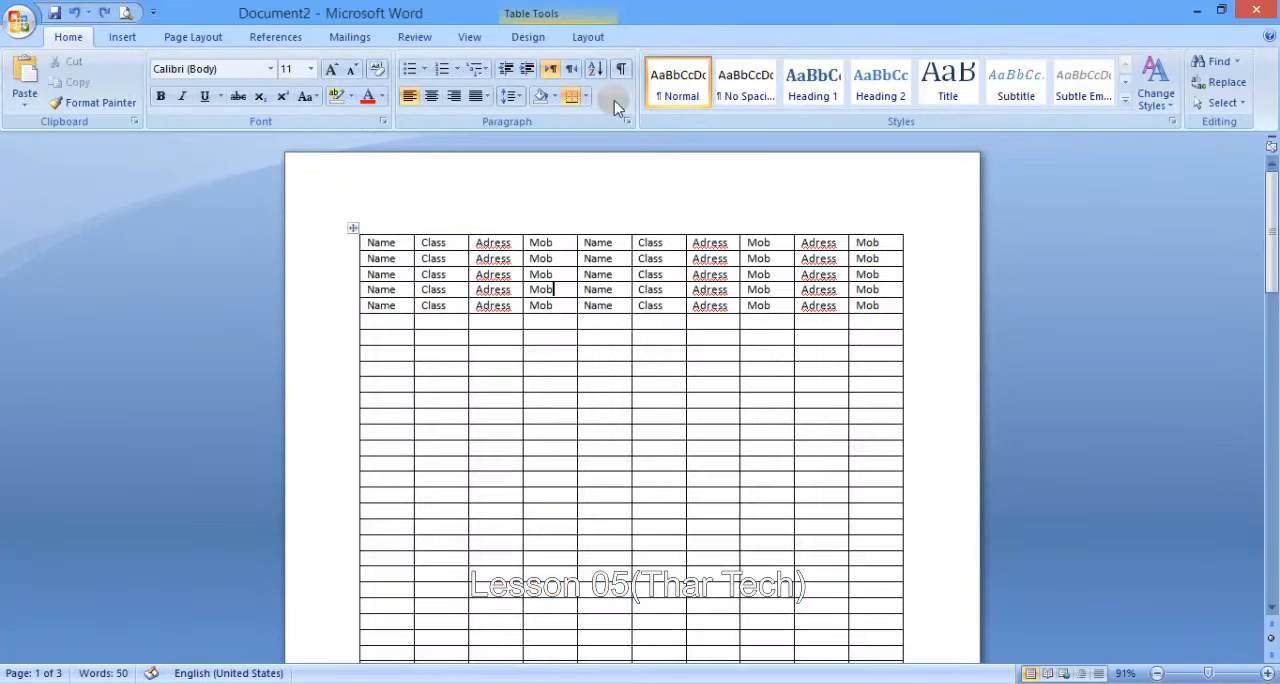
left_click(598, 40)
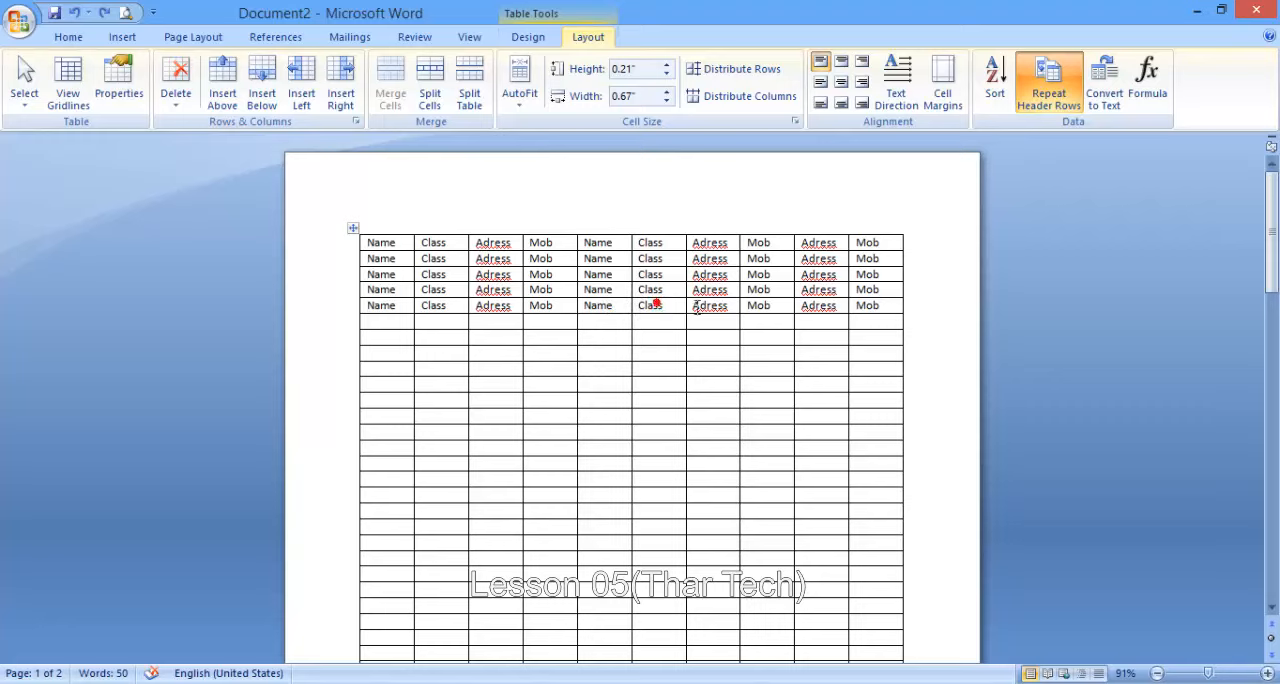
left_click(818, 304)
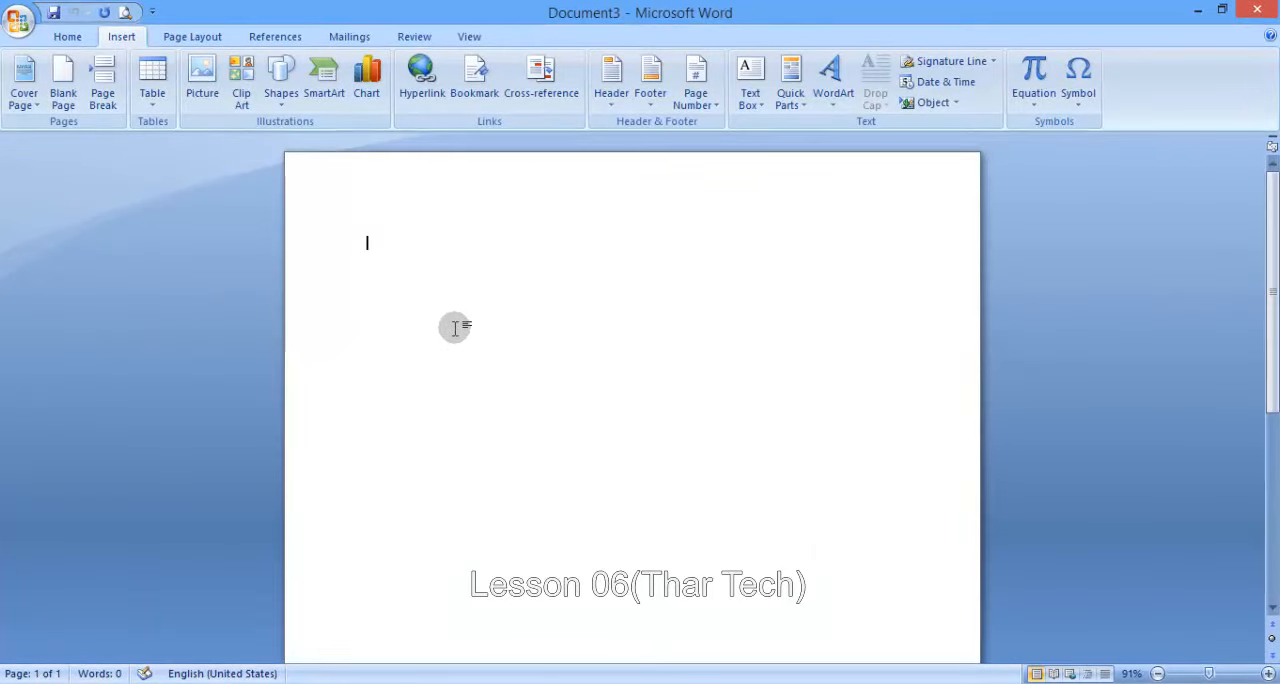
- Insert a table with ten columns and five rows into the blank document
left_click(149, 99)
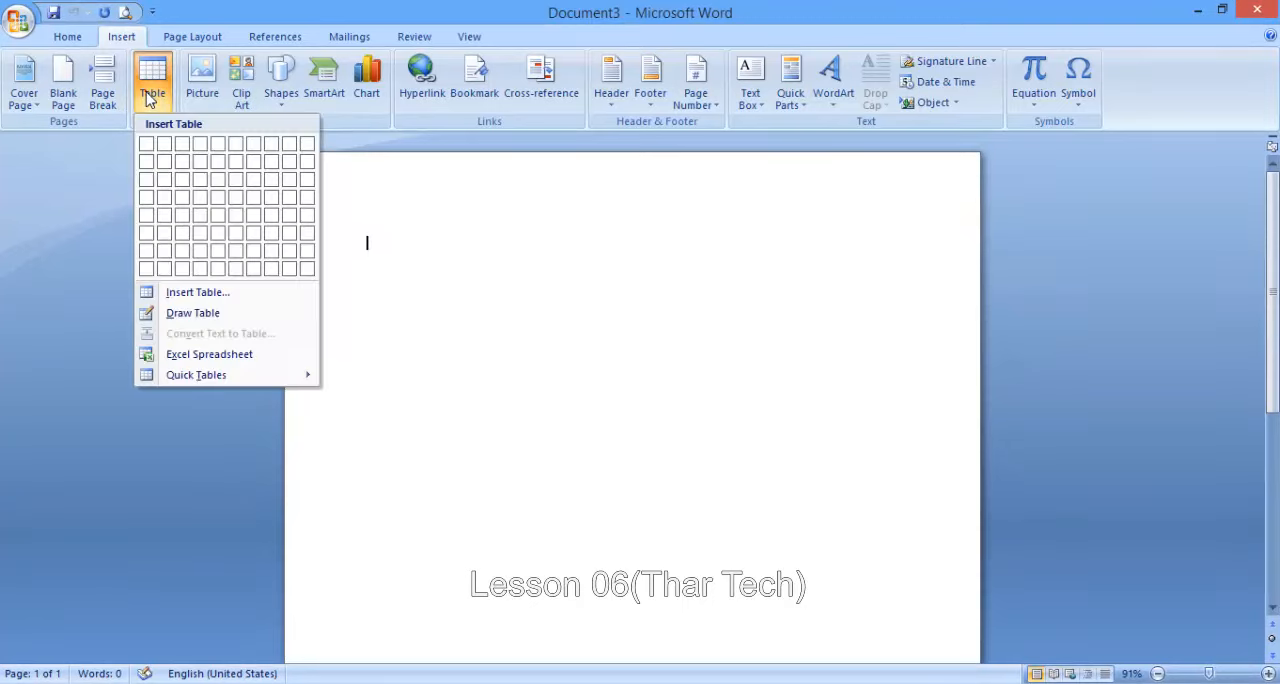
left_click(307, 215)
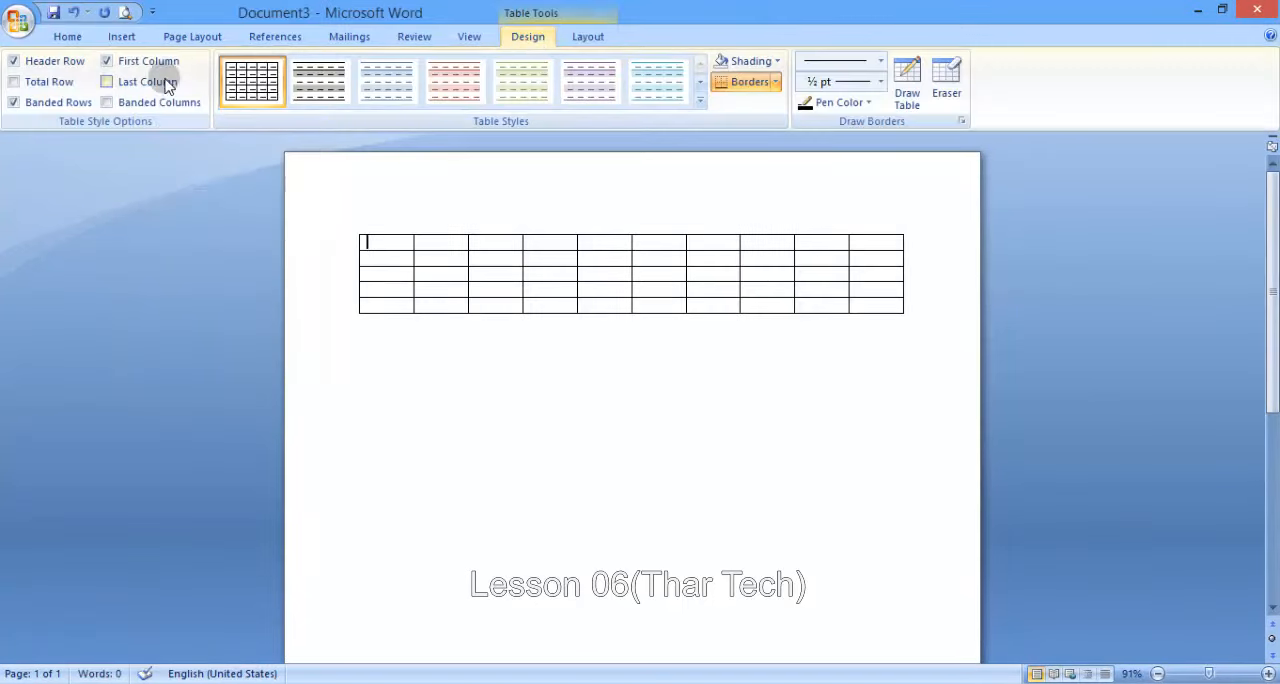
- Insert a second table with 24 columns and 29 rows below the first table
left_click(610, 38)
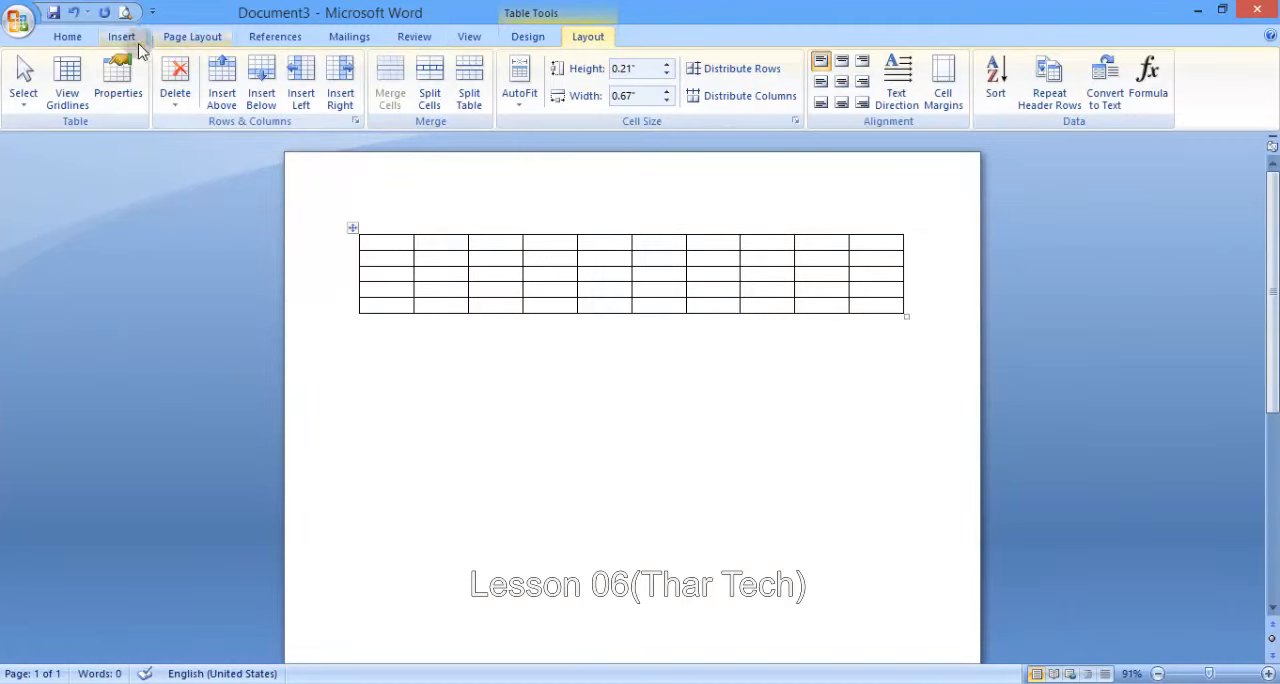
left_click(121, 36)
left_click(152, 80)
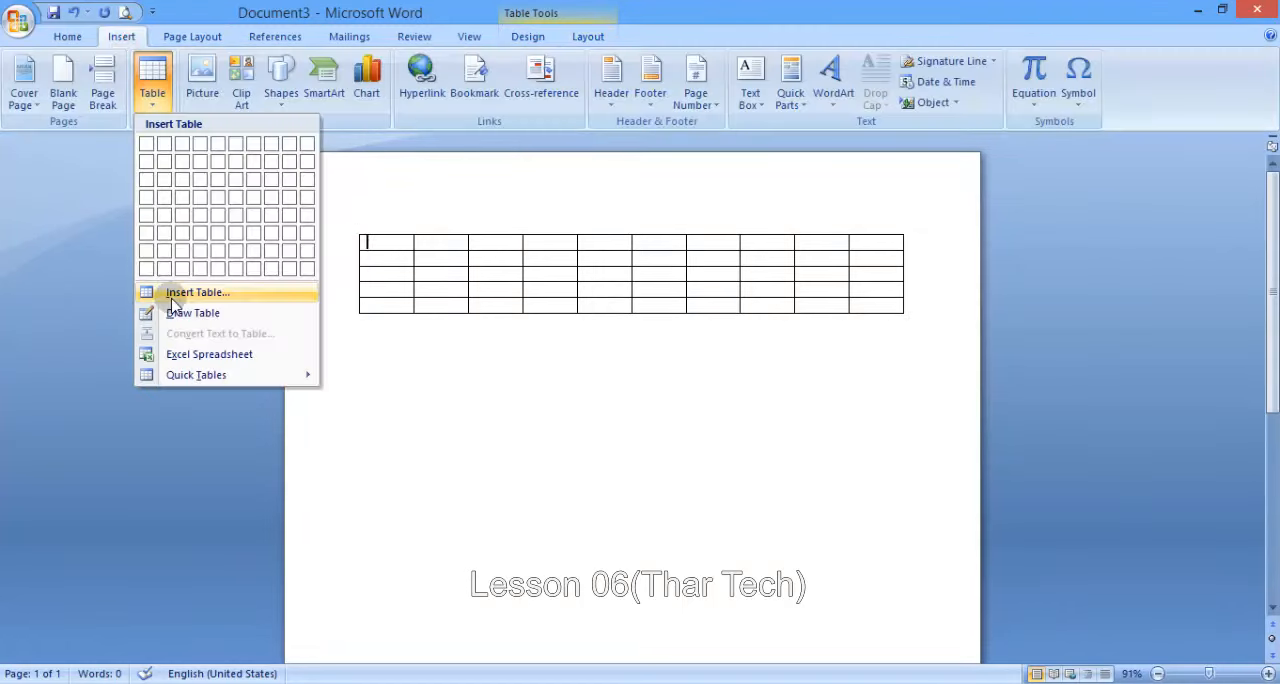
left_click(393, 347)
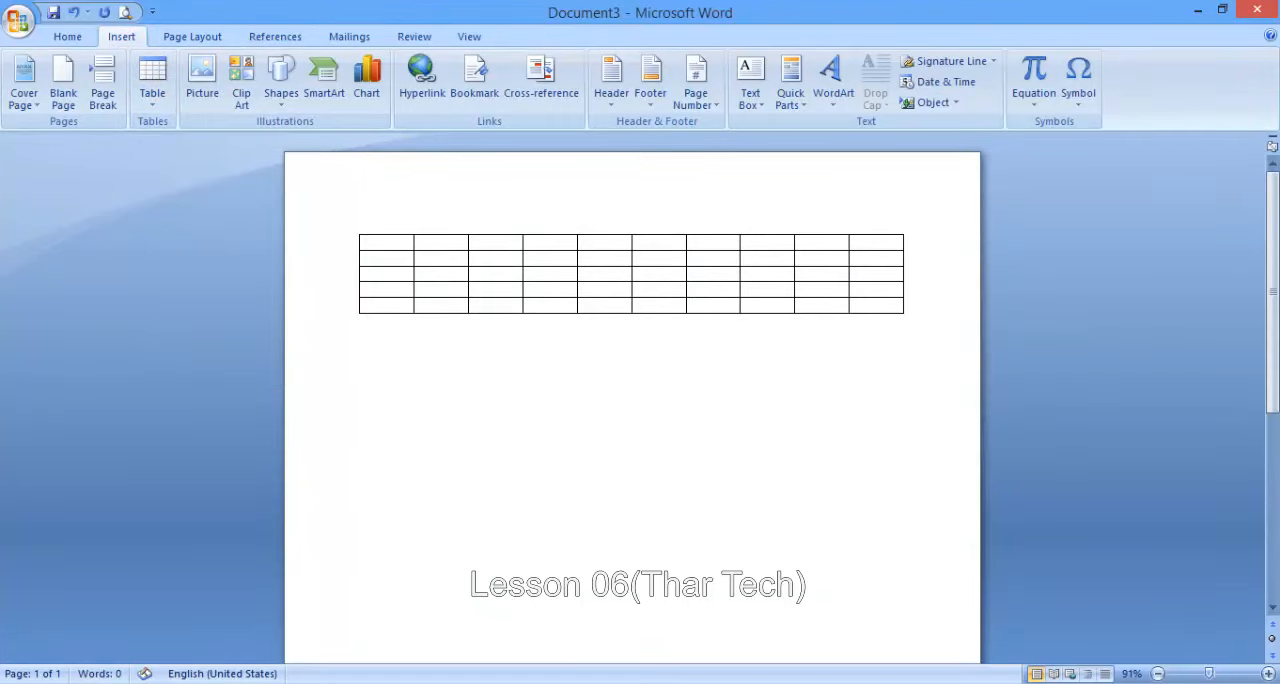
left_click(158, 97)
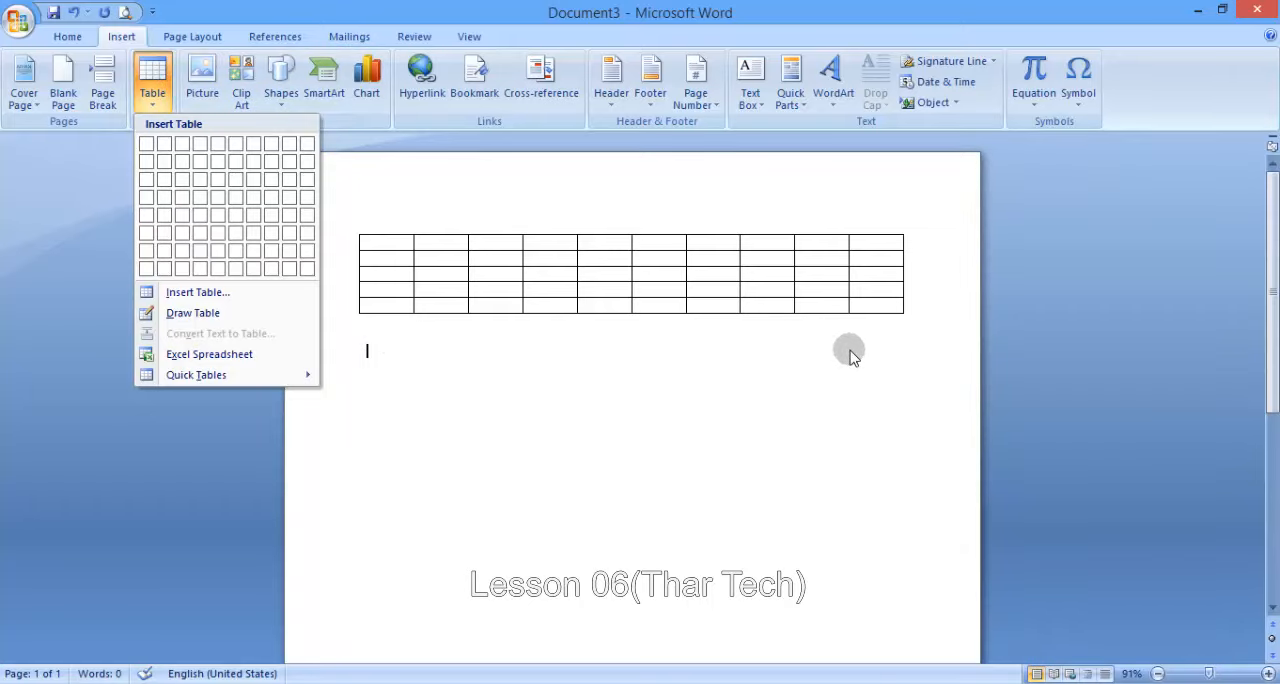
left_click(218, 292)
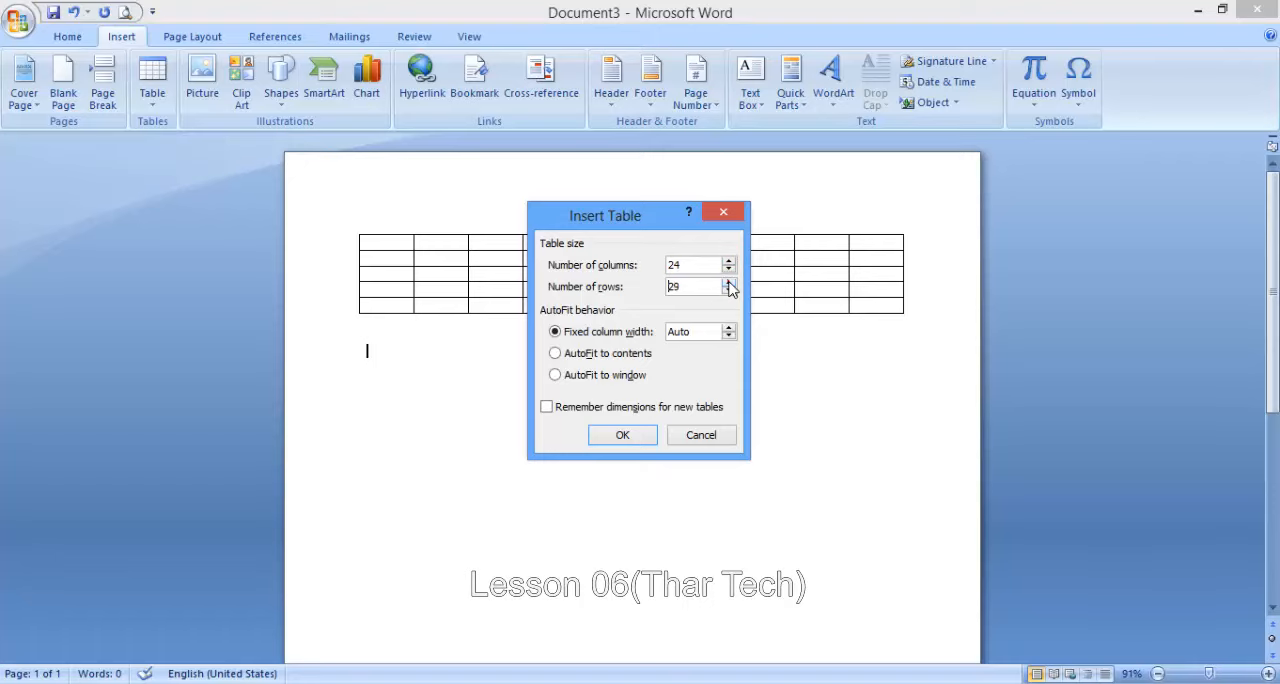
left_click(617, 435)
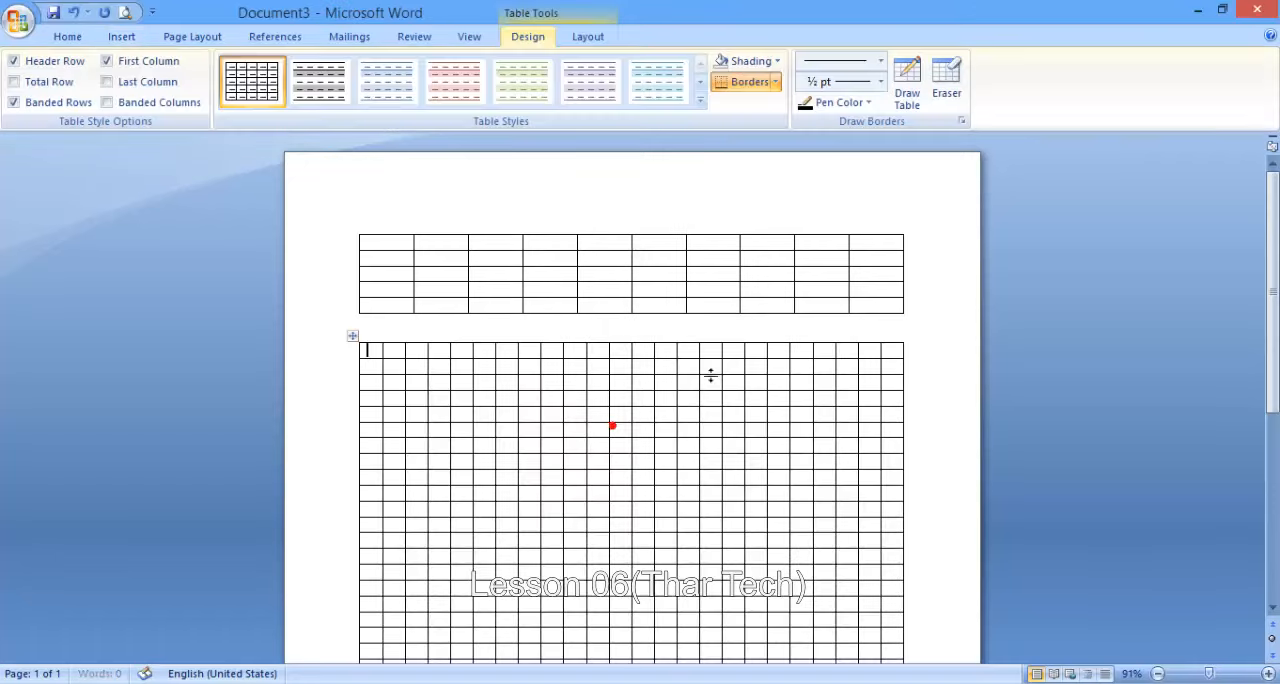
- Draw a table by hand below the 24-column grid and divide it into two columns and two rows
middle_click(710, 372)
scroll(710, 373, "up", 5)
scroll(710, 373, "down", 3)
scroll(710, 373, "up", 4)
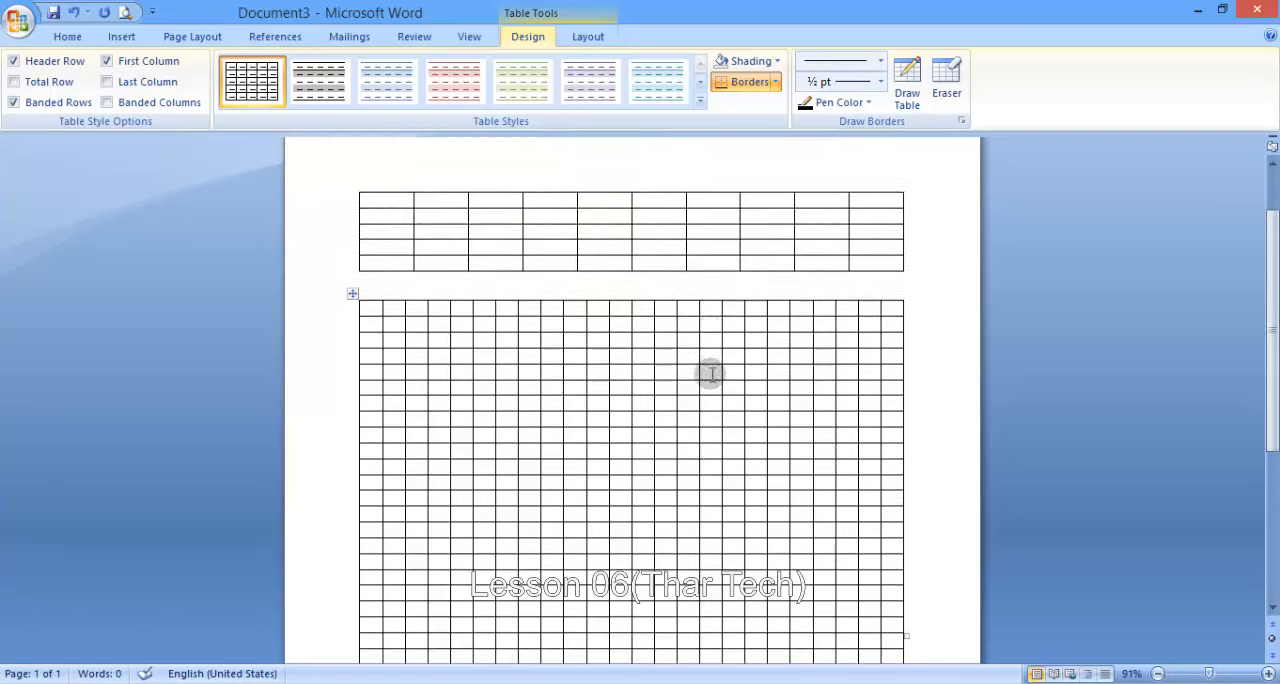
scroll(710, 373, "down", 3)
scroll(710, 373, "up", 2)
scroll(710, 373, "down", 4)
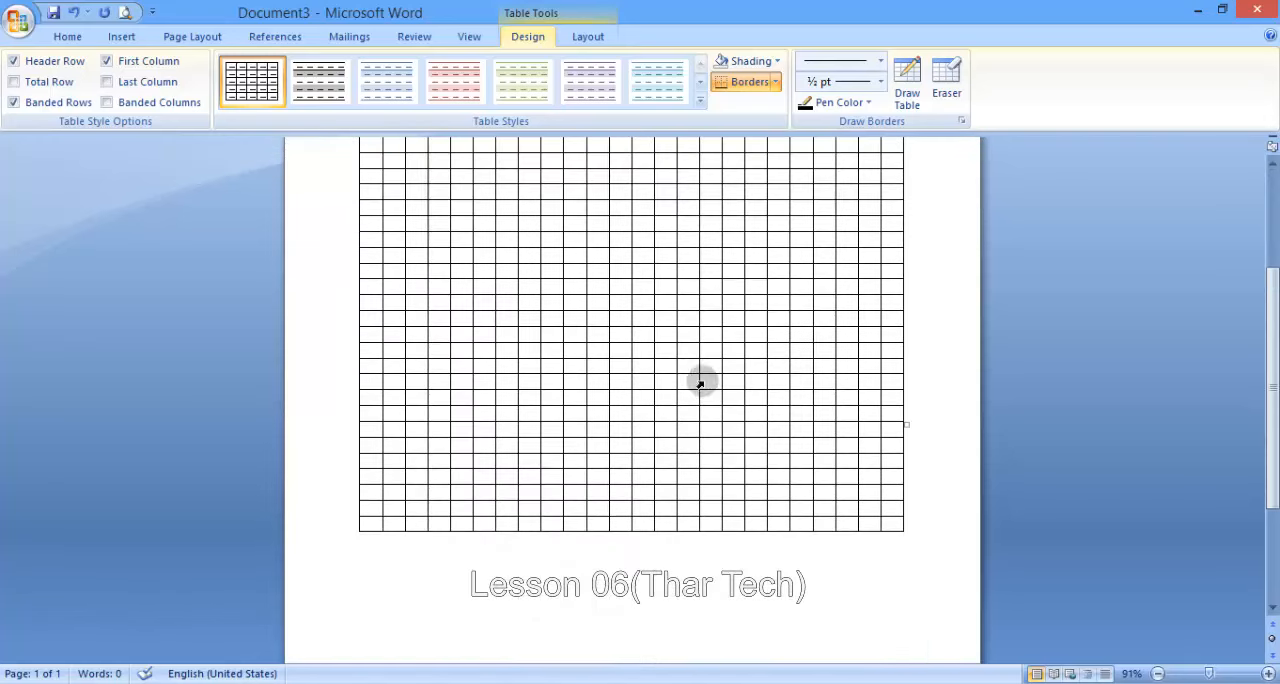
left_click(412, 553)
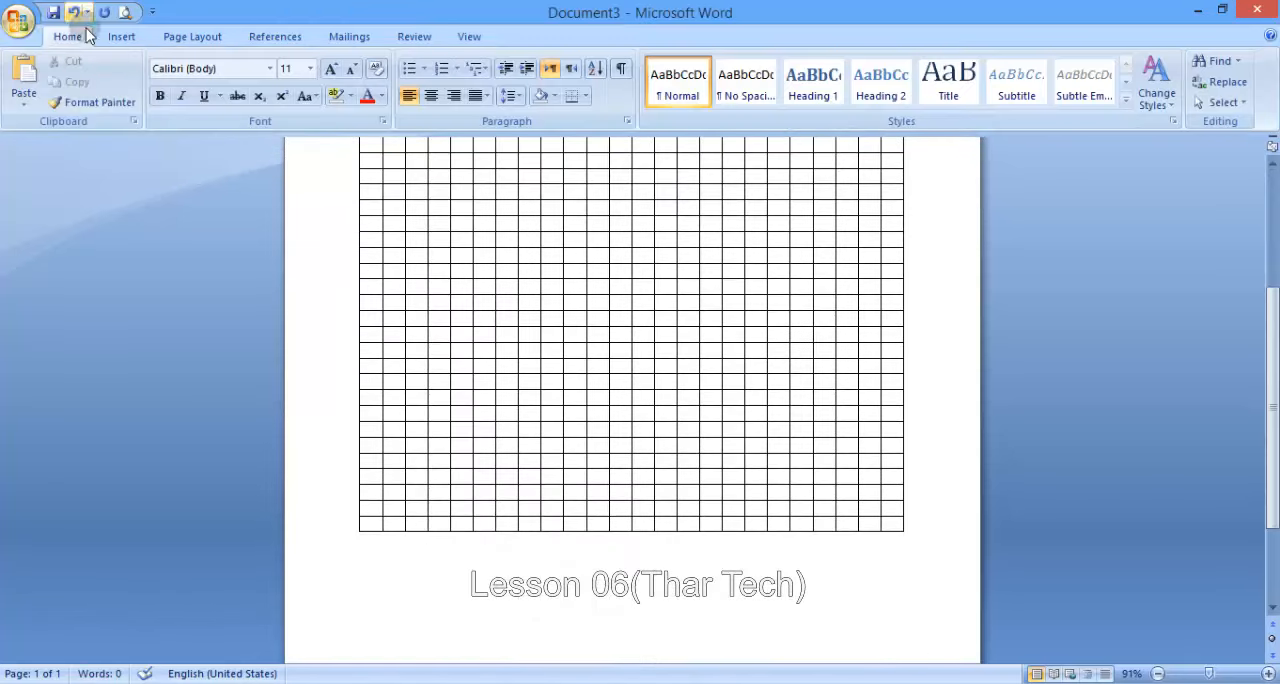
left_click(121, 36)
left_click(152, 88)
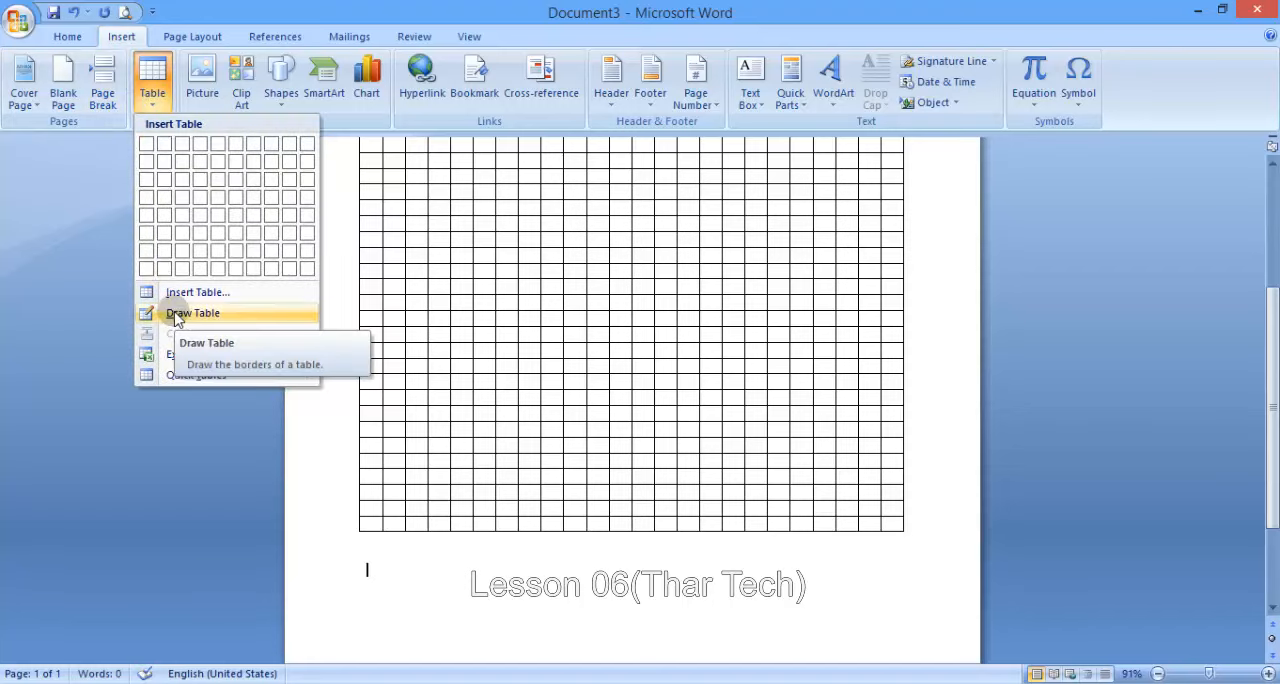
left_click(190, 313)
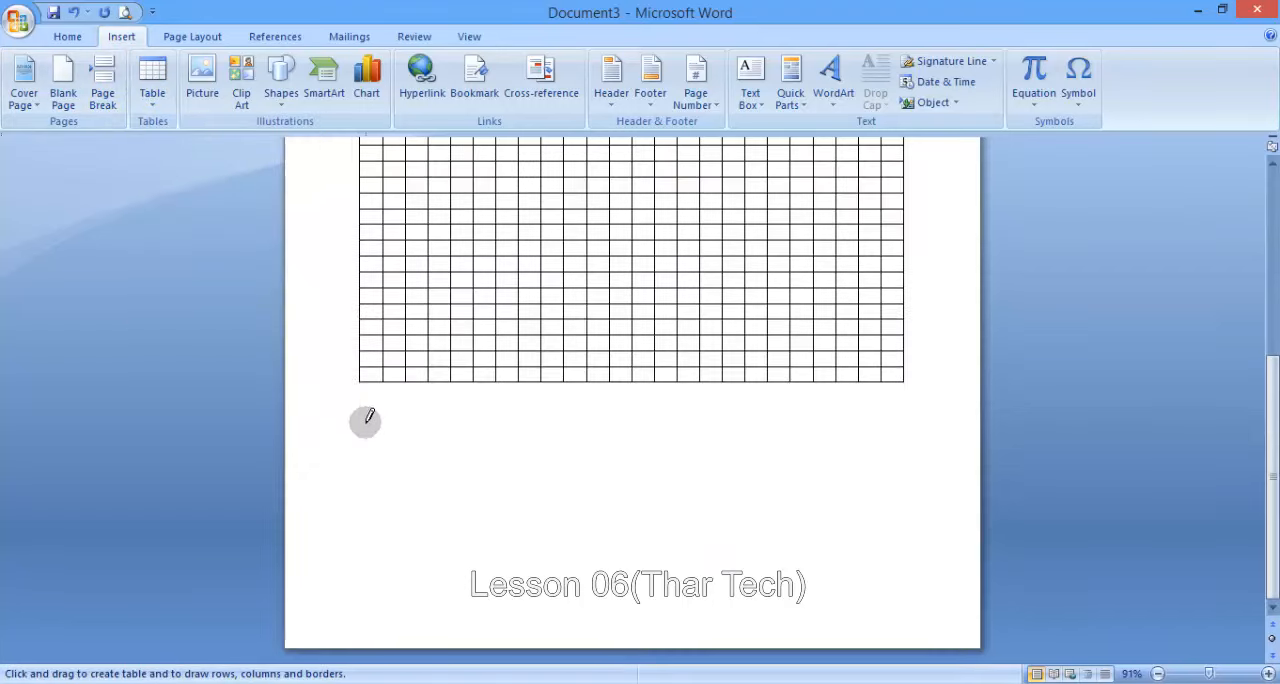
left_click_drag(365, 422, 478, 494)
mouse_move(771, 561)
left_mouse_down()
mouse_move(899, 586)
mouse_move(897, 609)
left_mouse_up()
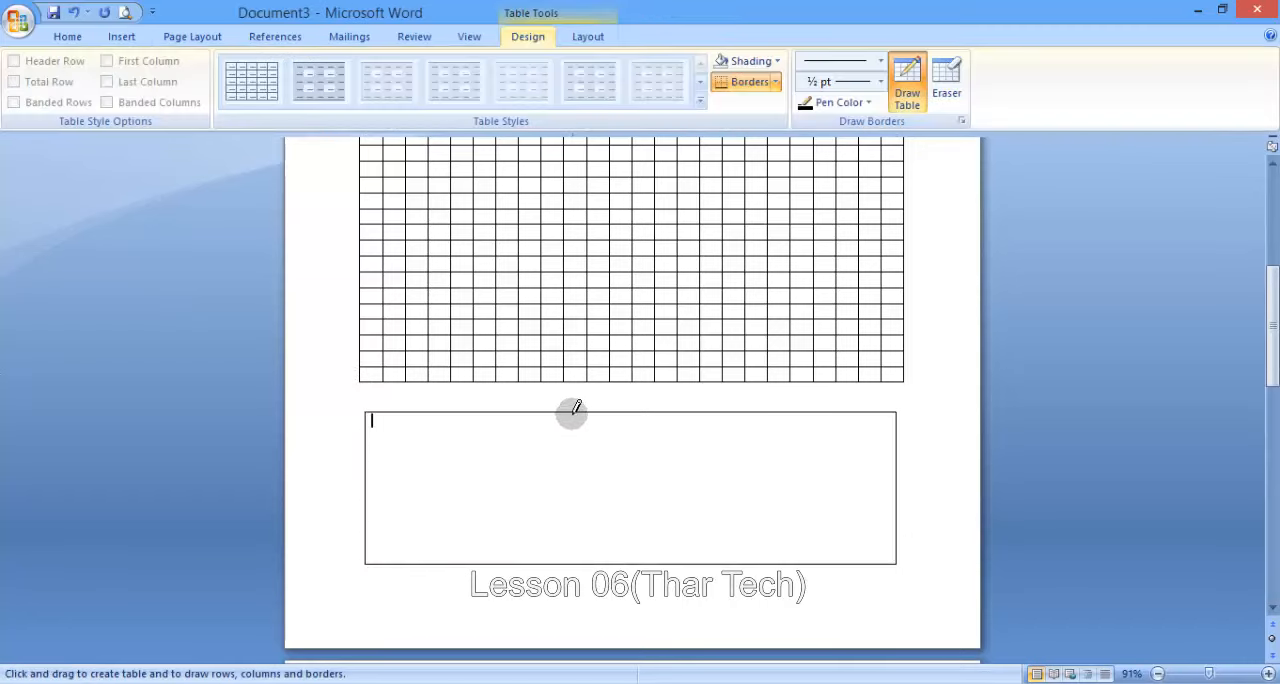
mouse_move(574, 411)
left_mouse_down()
mouse_move(570, 478)
mouse_move(551, 489)
left_mouse_up()
left_click_drag(379, 485, 740, 484)
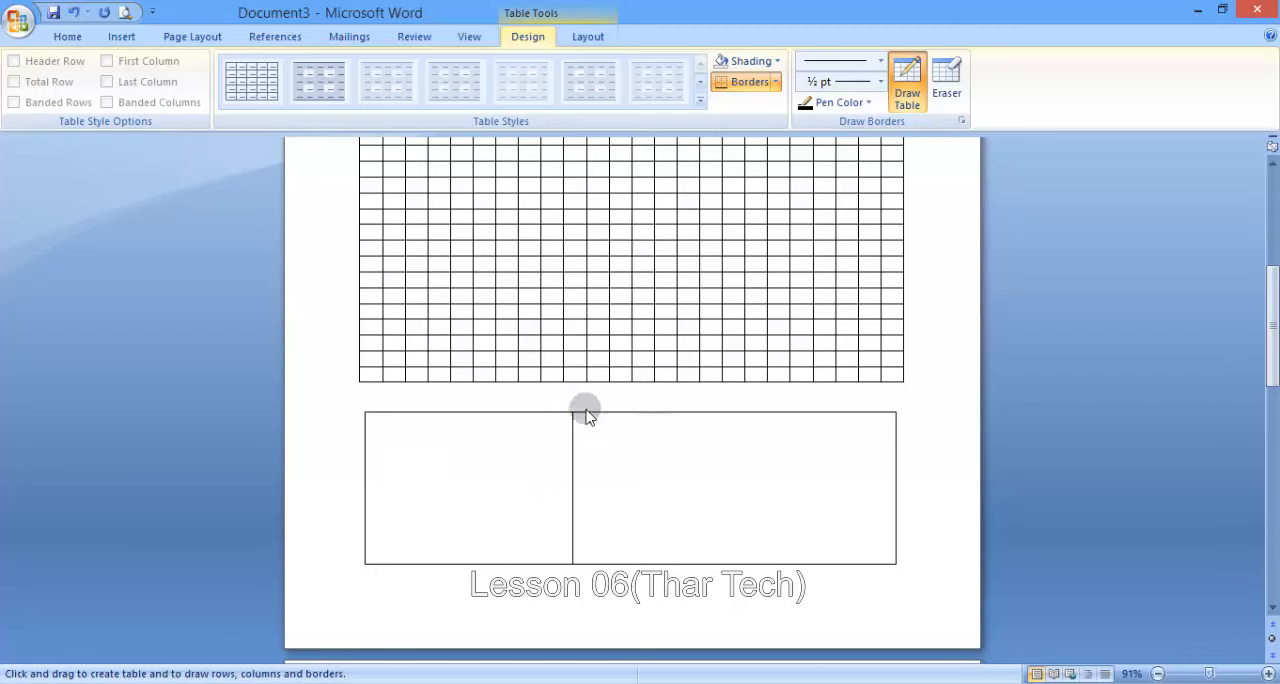
- Enter four lines of text below the drawn table on the second page: Asdasdas, Asdasd, Asdsd and asdasdas
left_click(122, 38)
left_click(152, 85)
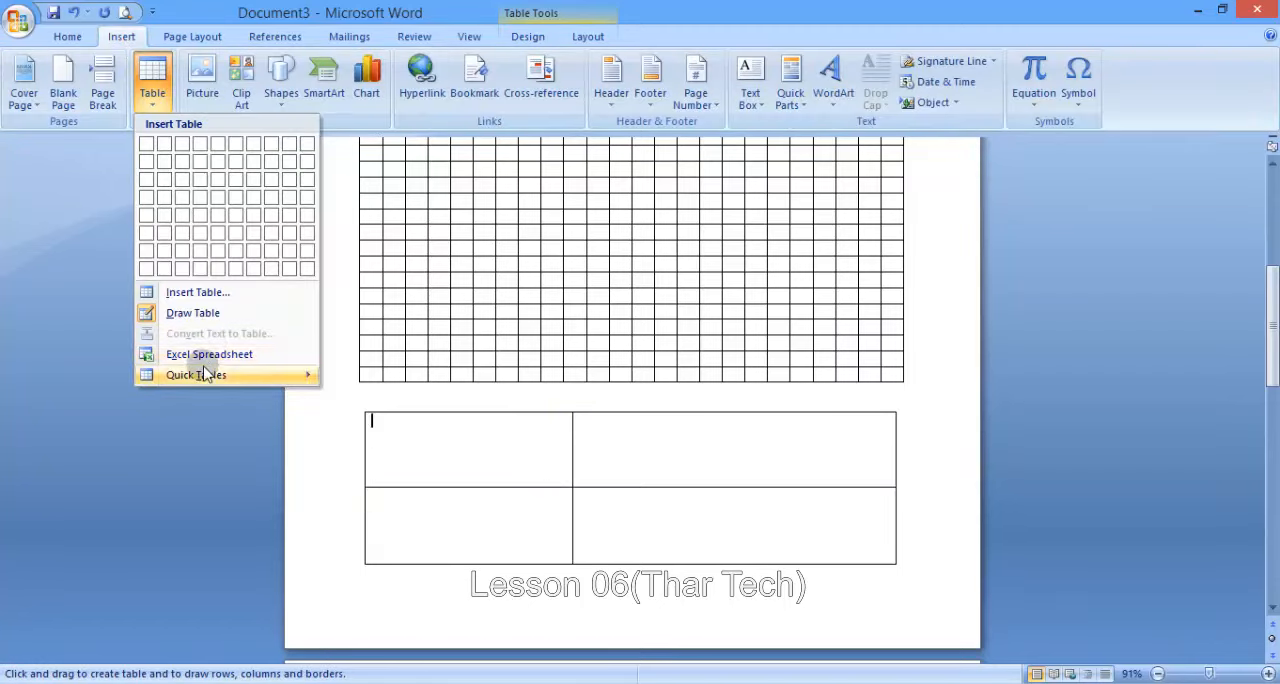
left_click(432, 445)
scroll(430, 442, "down", 4)
left_click(426, 520)
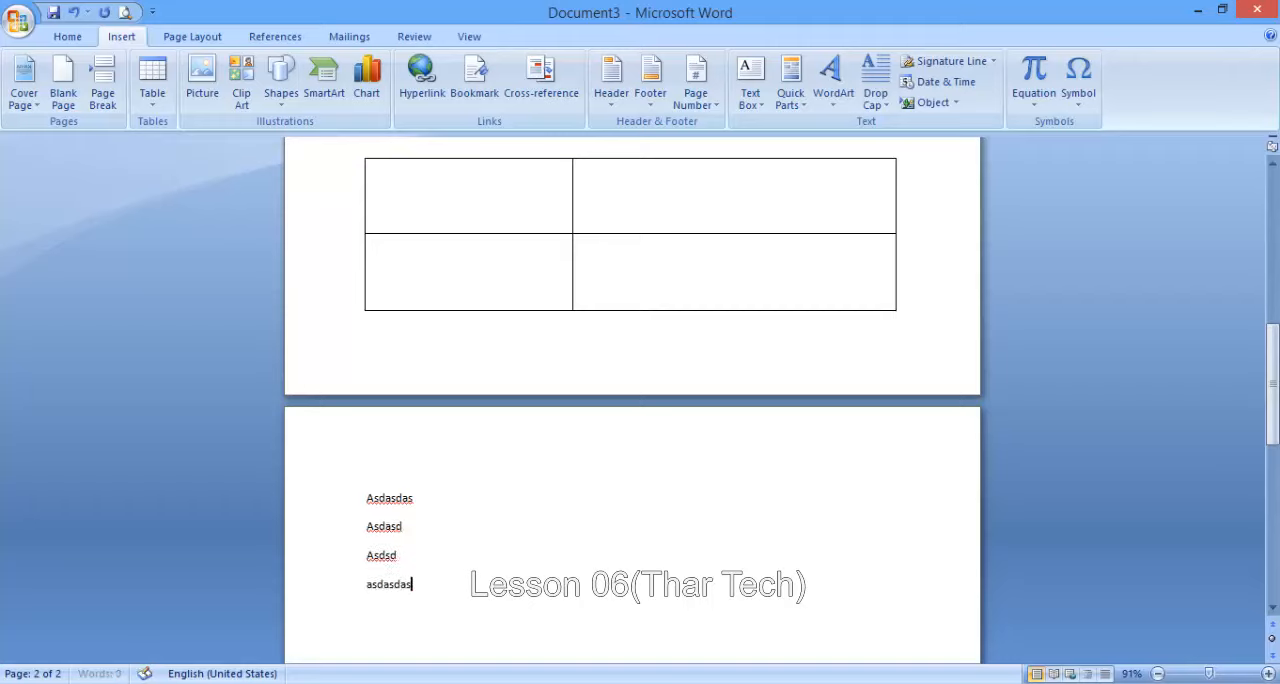
- Convert the four lines of text to a one-column table, separating the text at paragraphs
key("ctrl+a")
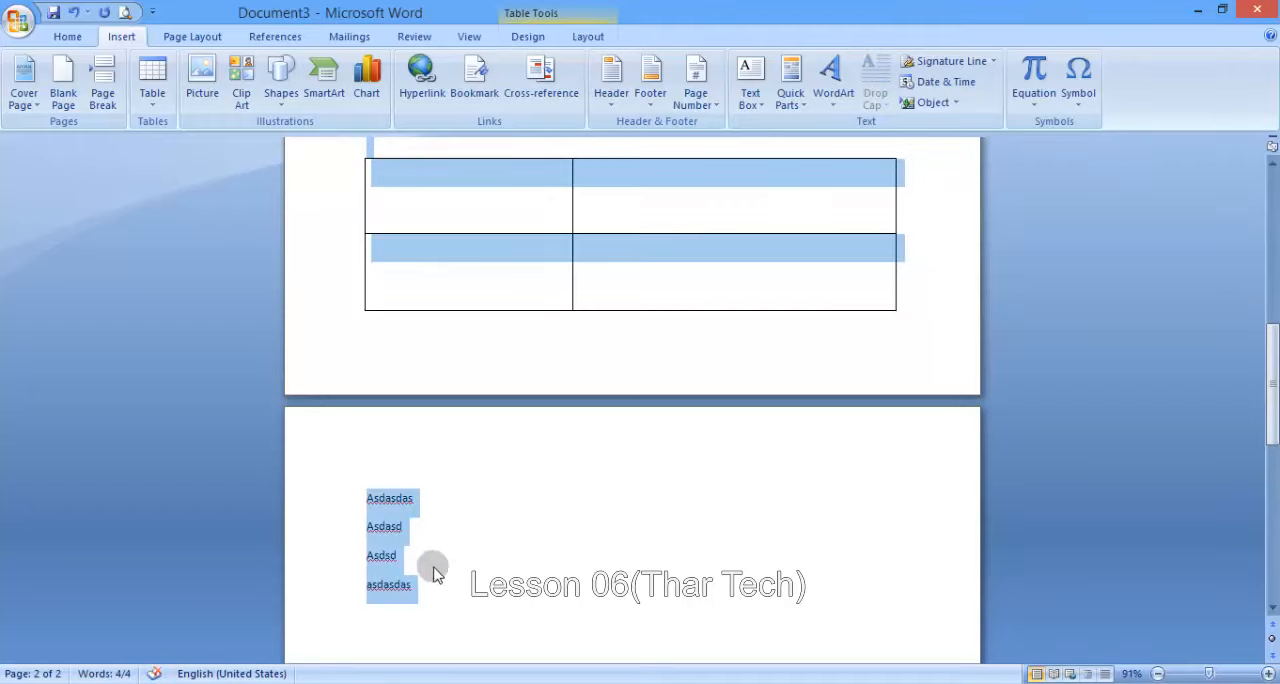
left_click(414, 582)
left_click_drag(409, 583, 366, 498)
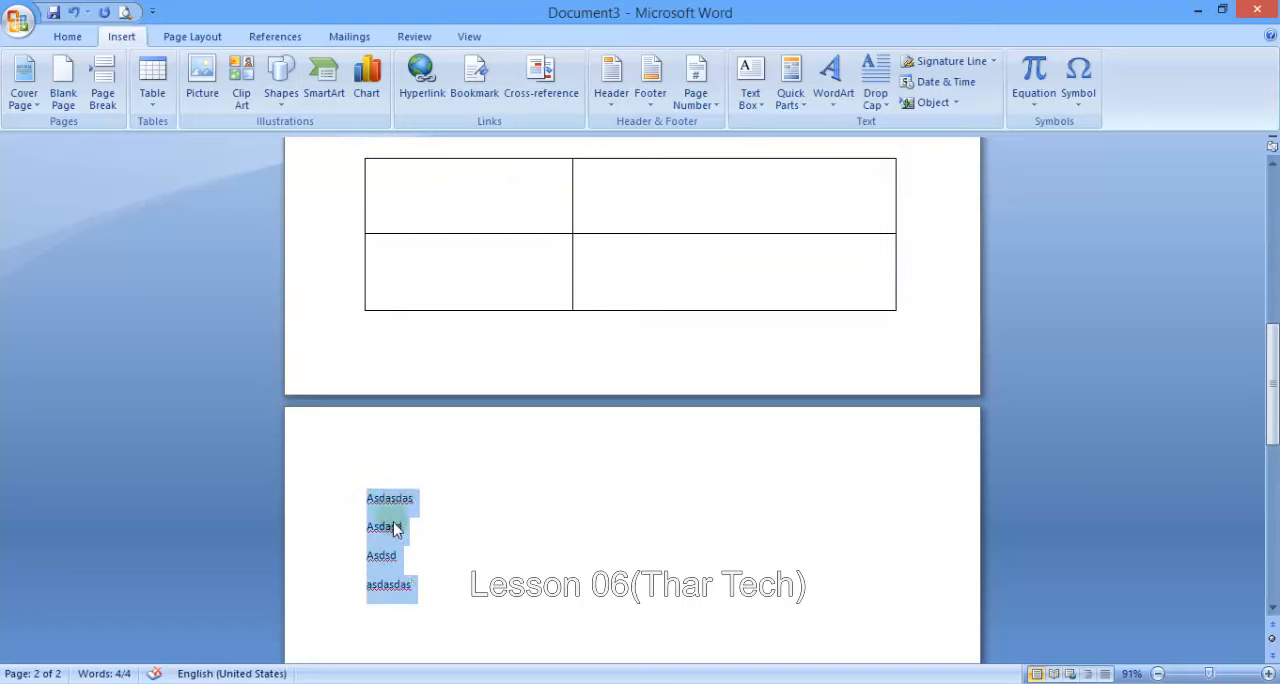
left_click(155, 110)
left_click(205, 333)
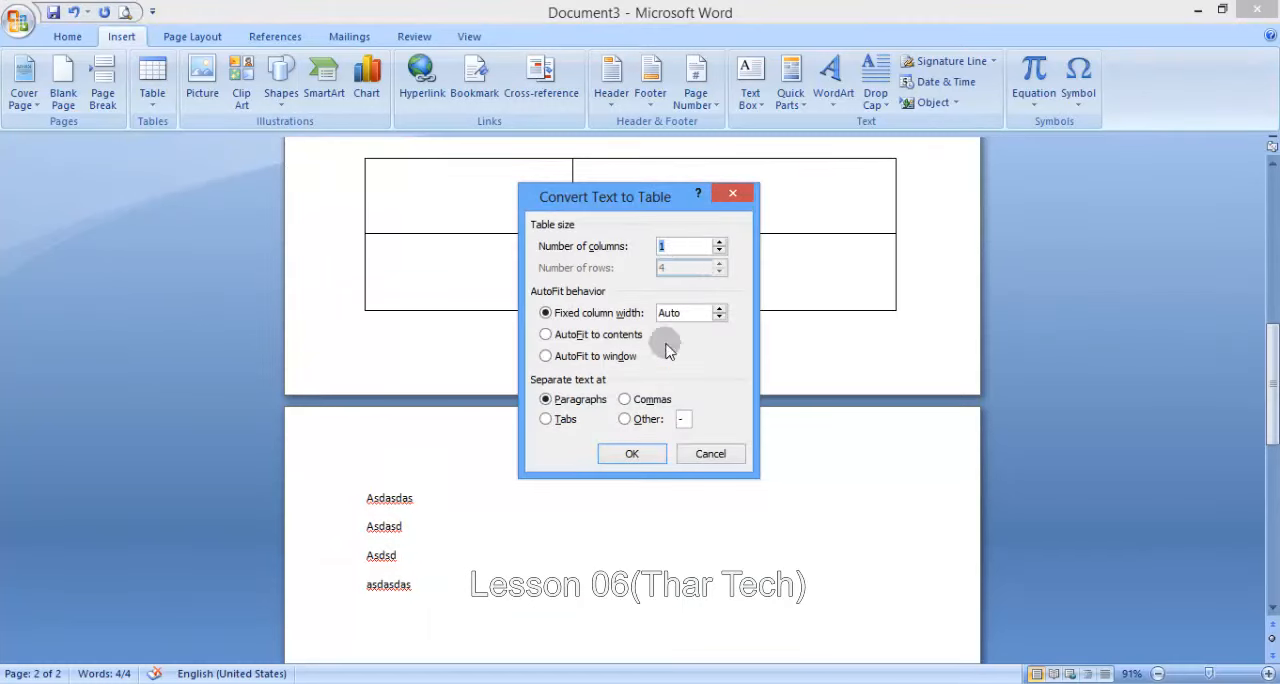
left_click(632, 453)
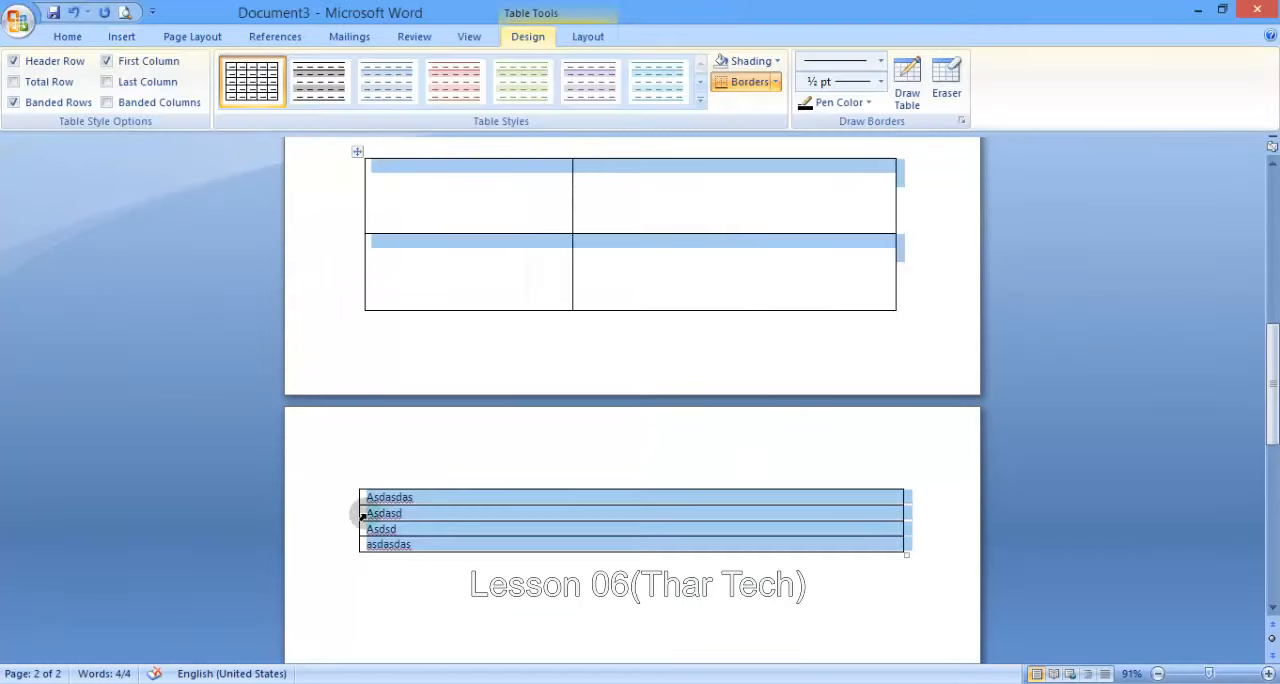
- Insert an Excel spreadsheet on a new line below the converted text table
left_click(399, 559)
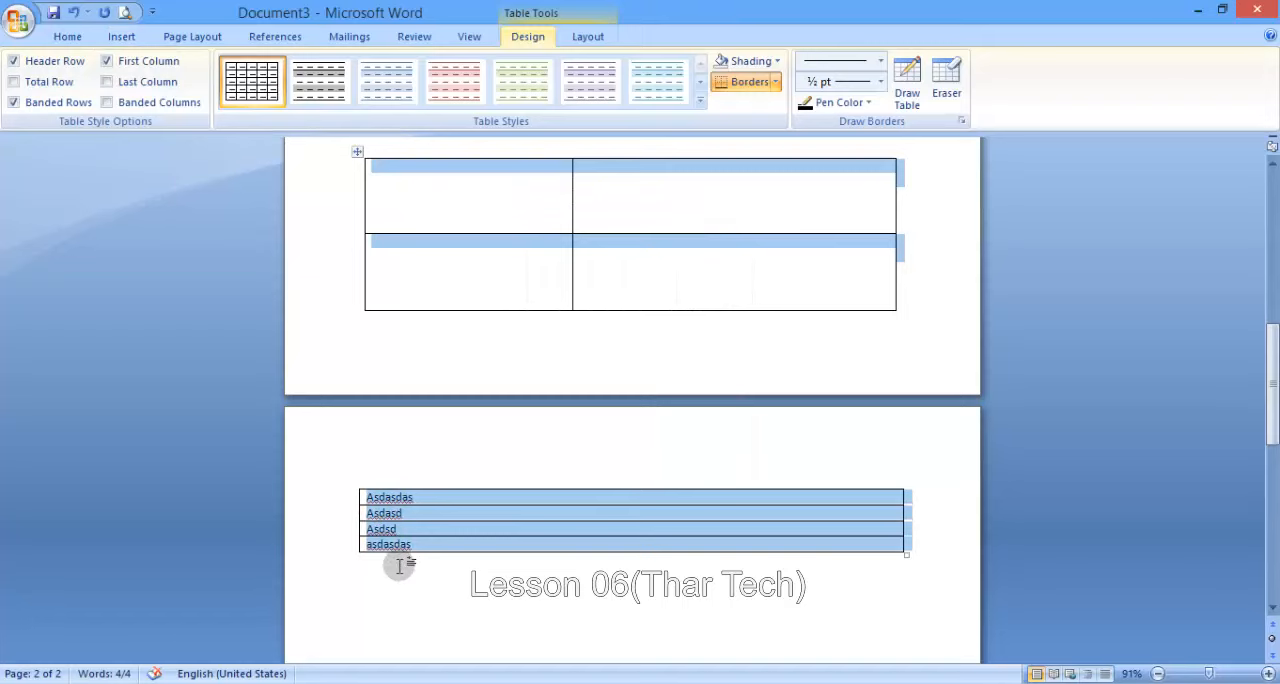
left_click(128, 40)
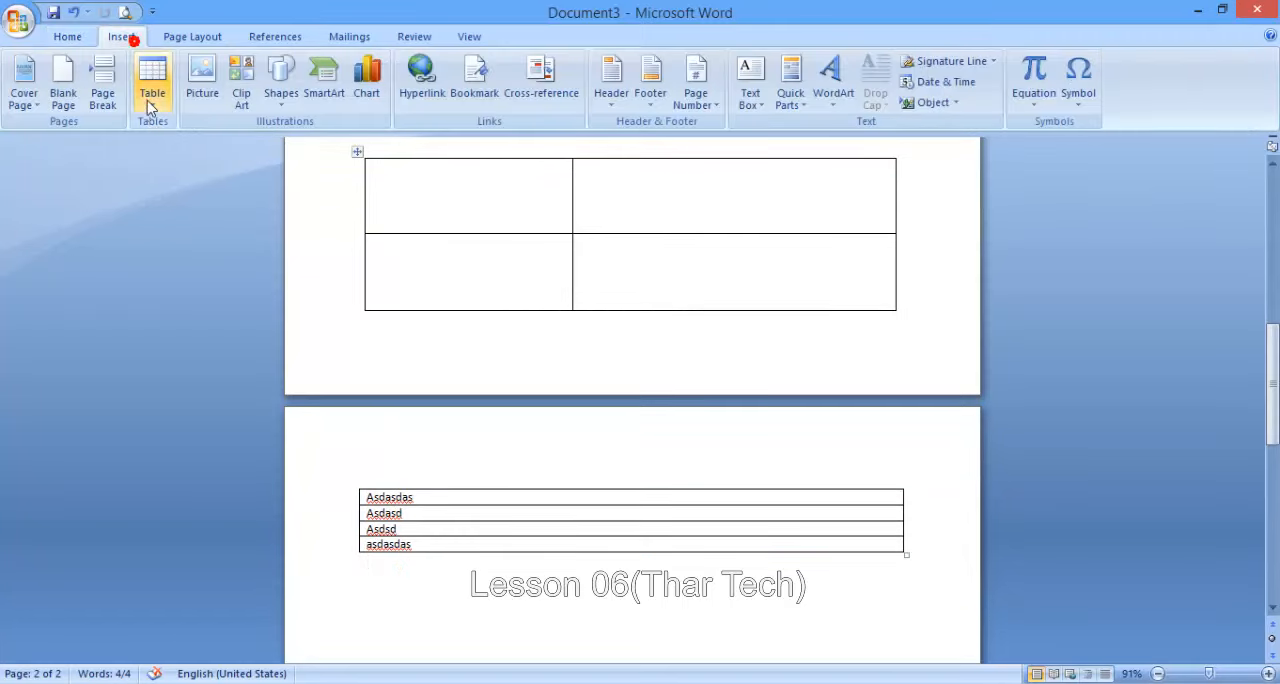
left_click(150, 95)
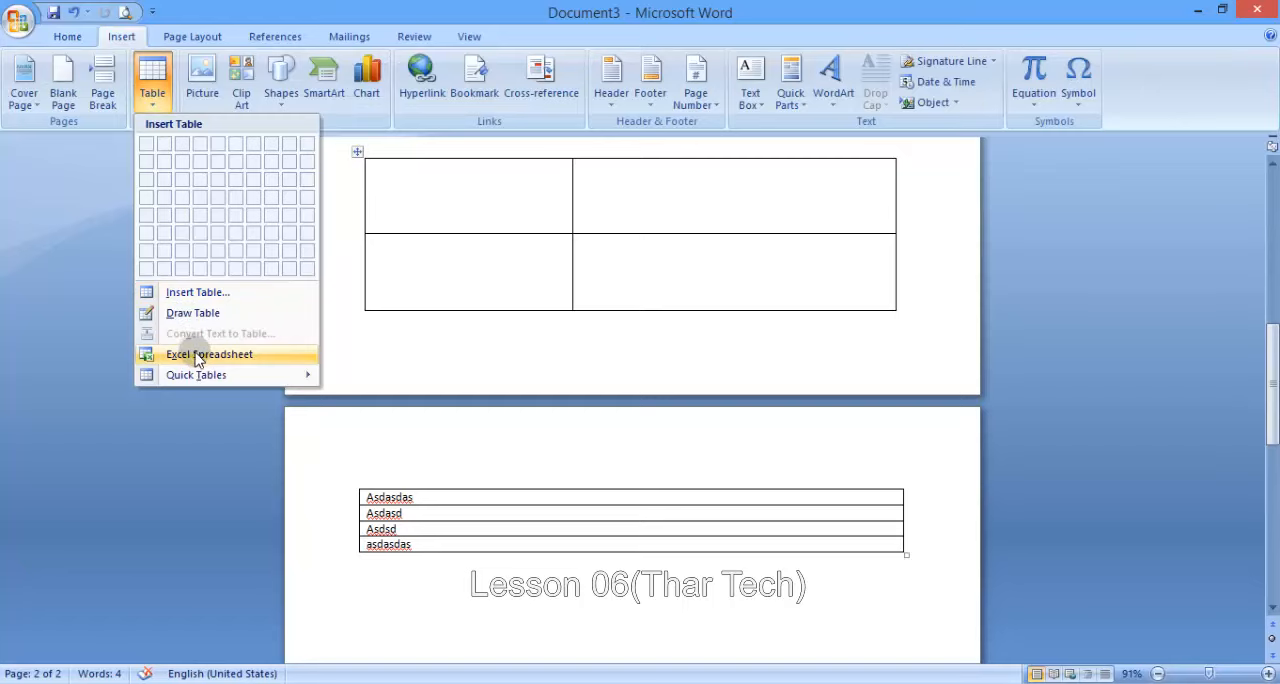
left_click(401, 565)
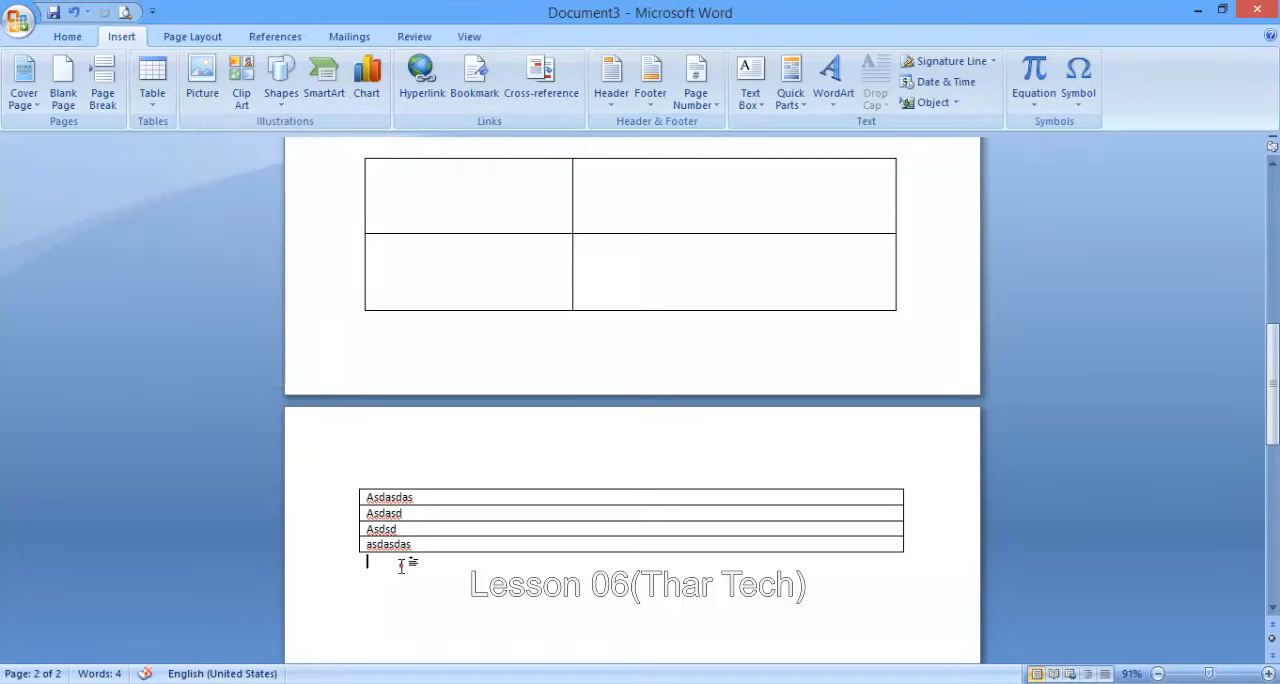
scroll(690, 490, "down", 4)
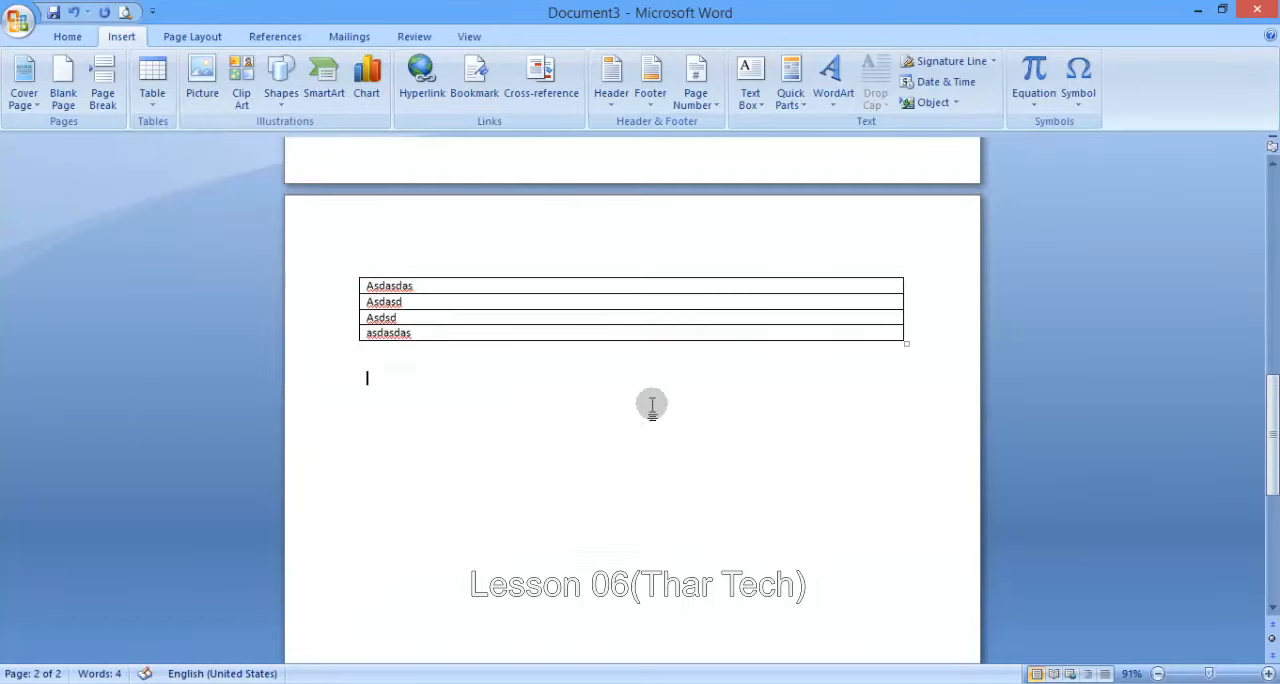
scroll(651, 403, "down", 2)
left_click(155, 88)
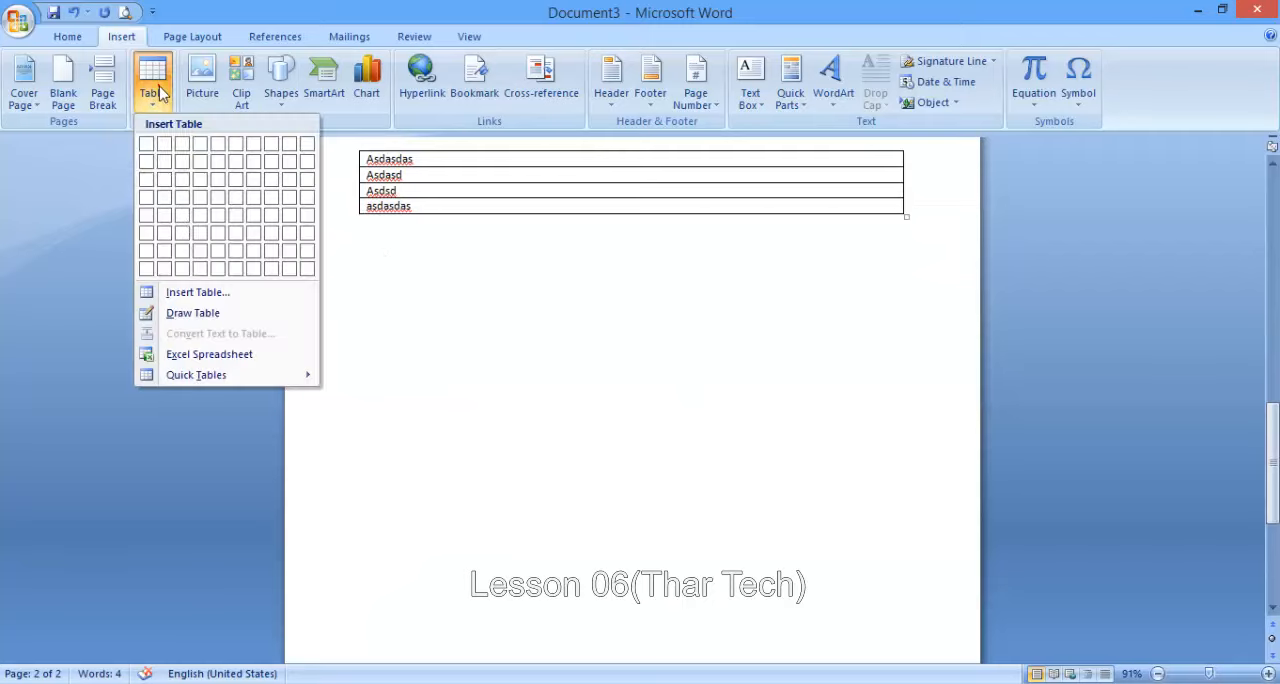
left_click(208, 355)
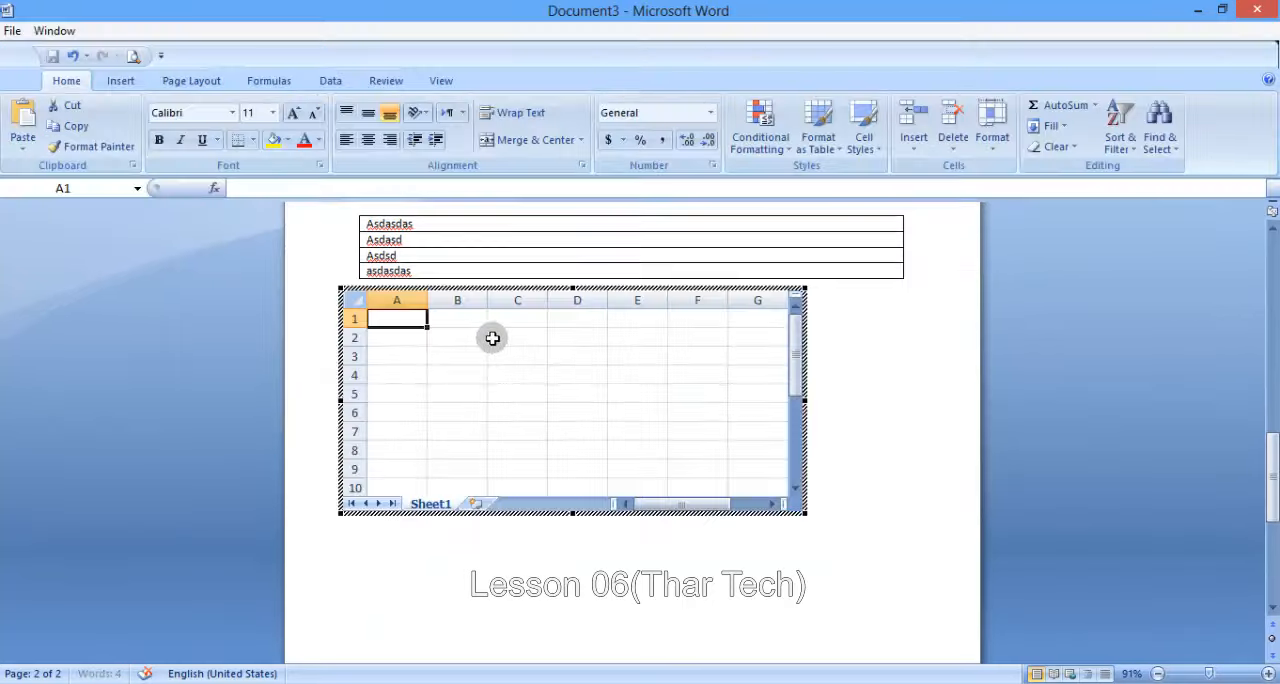
- Select several cells in the embedded spreadsheet, ending at F3, and delete the spreadsheet object from the document
left_click(460, 368)
left_click(545, 422)
left_click(645, 351)
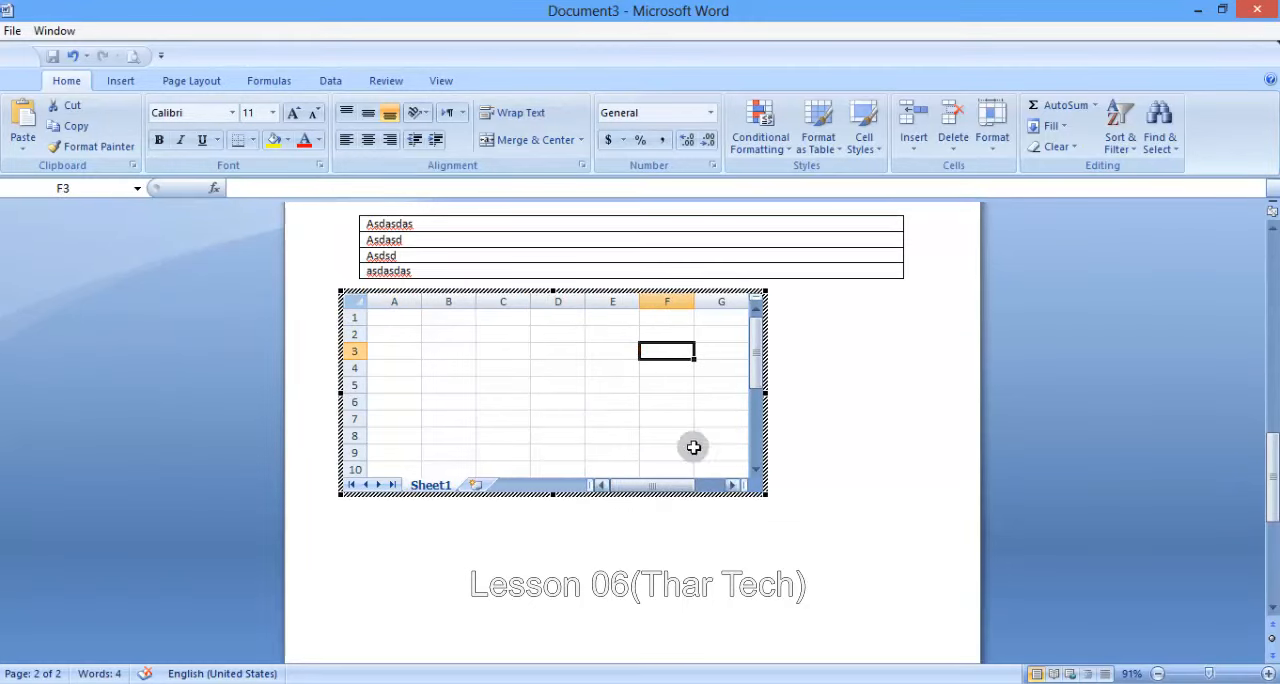
left_click(818, 373)
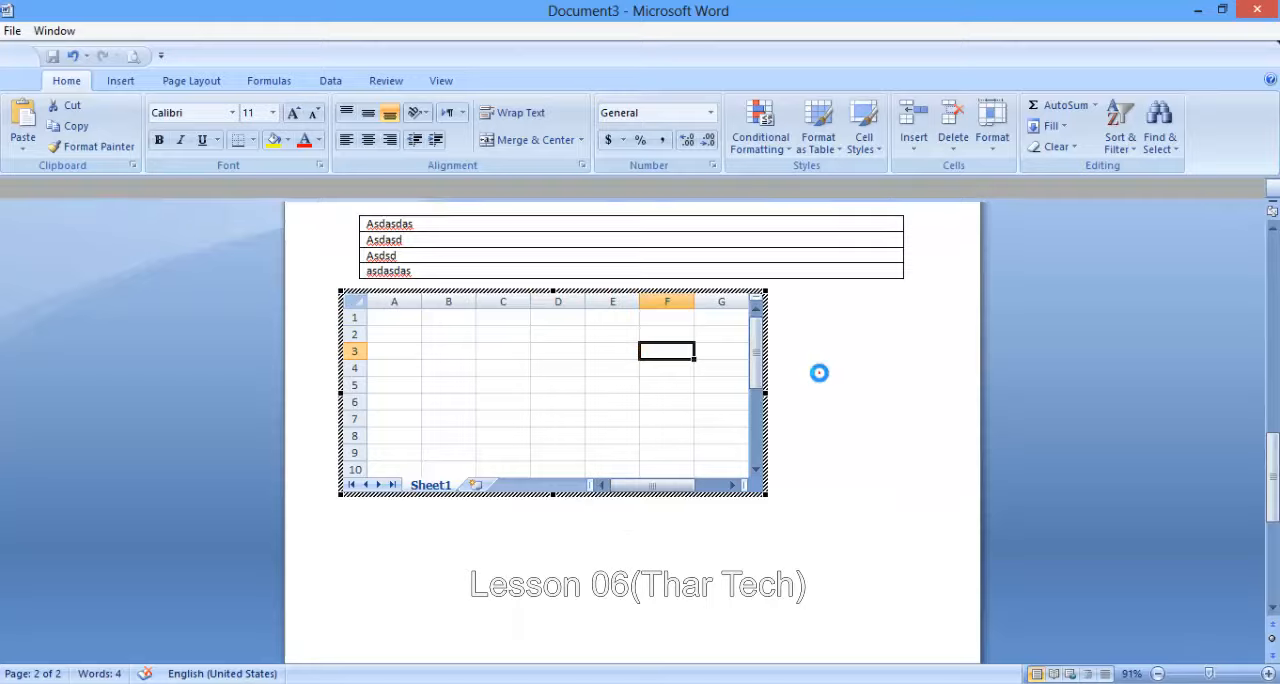
left_click(548, 336)
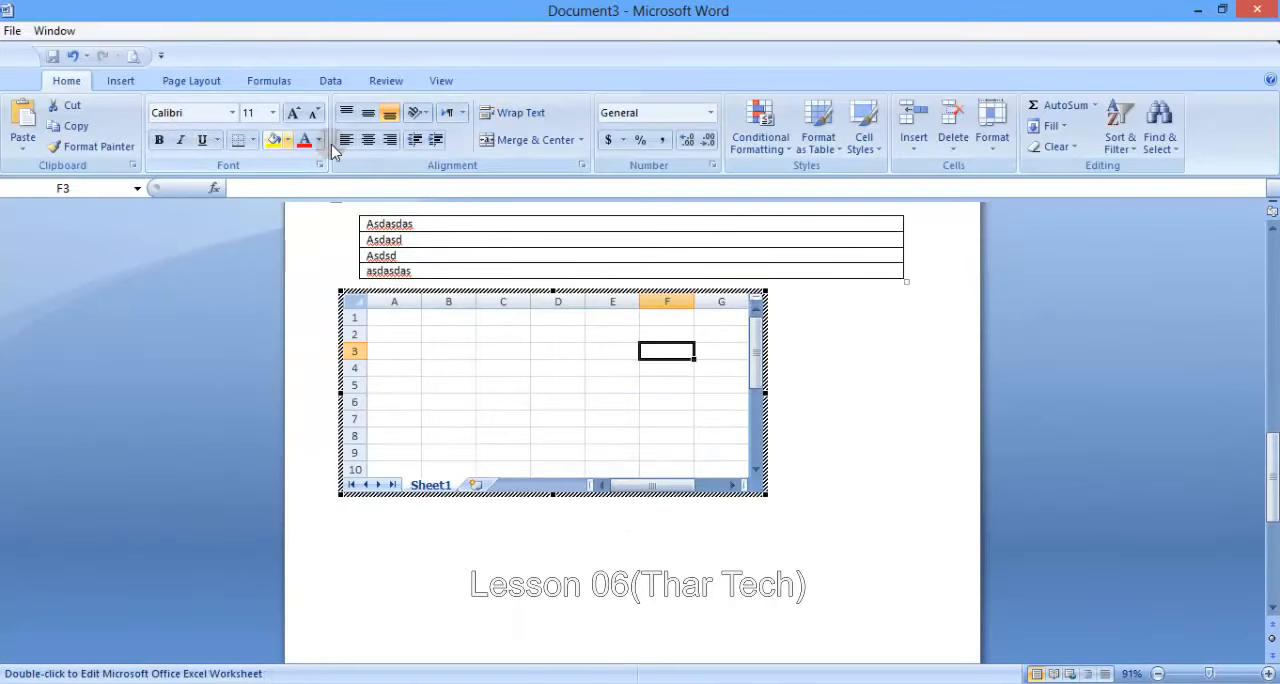
left_click(780, 372)
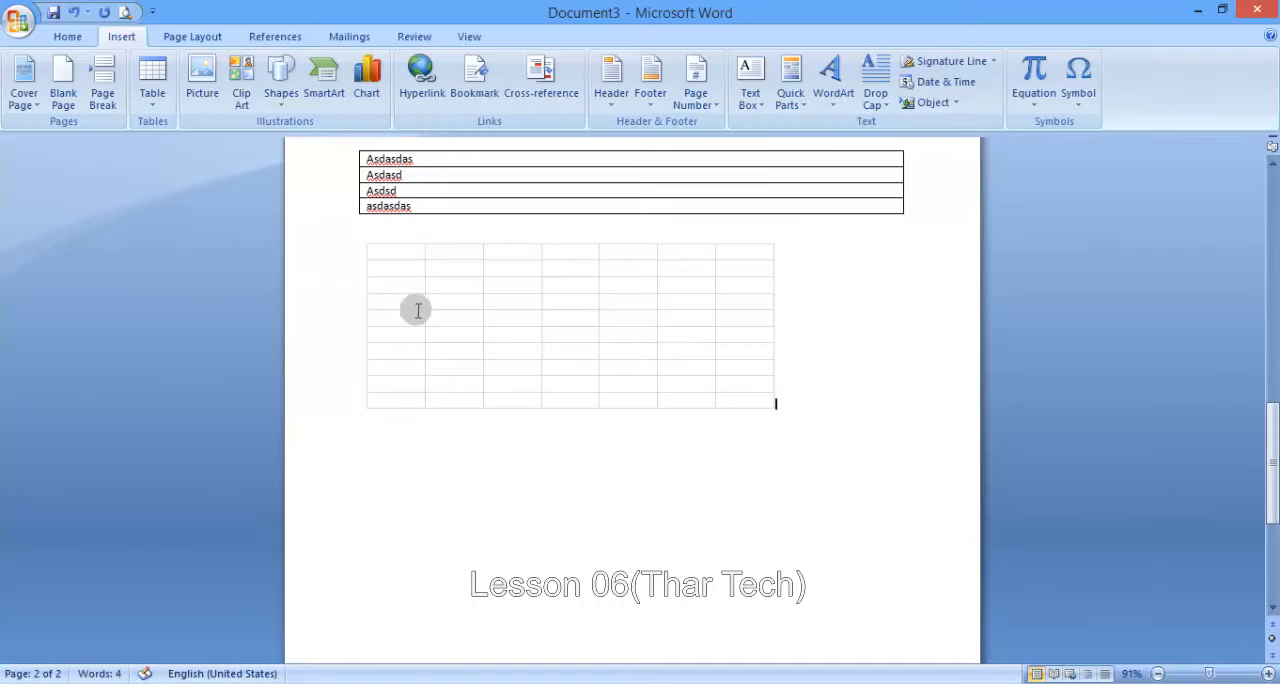
left_click(504, 299)
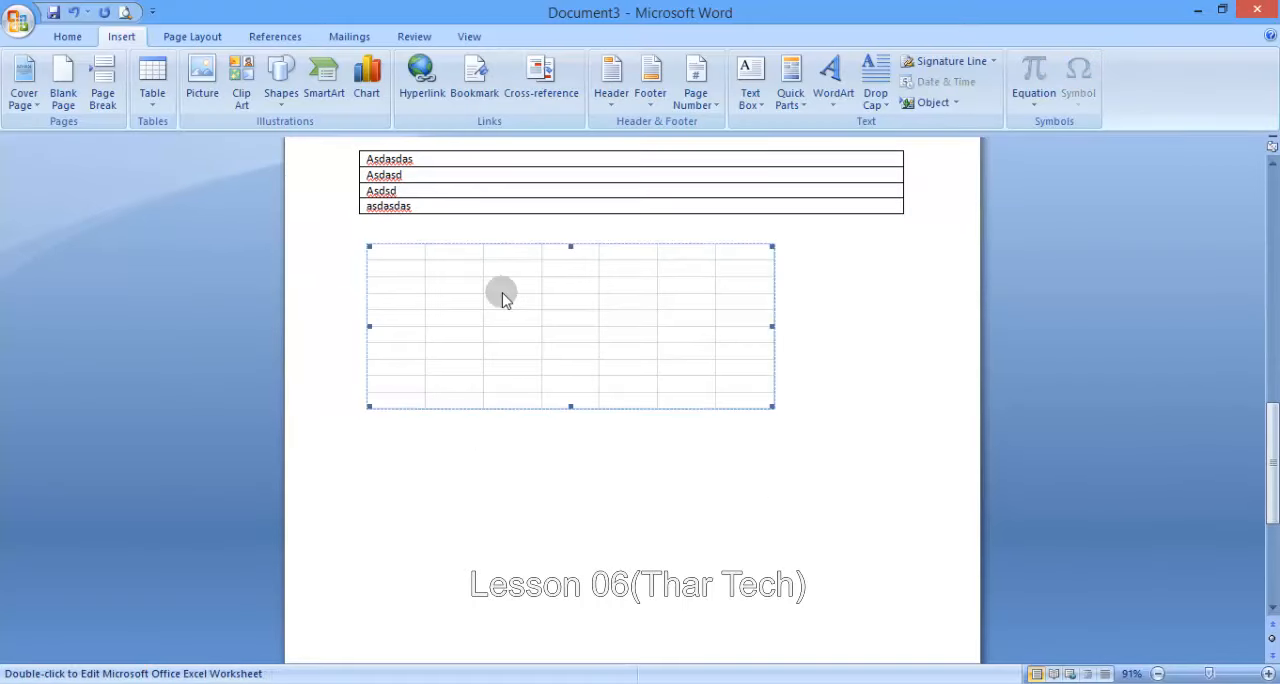
key("Delete")
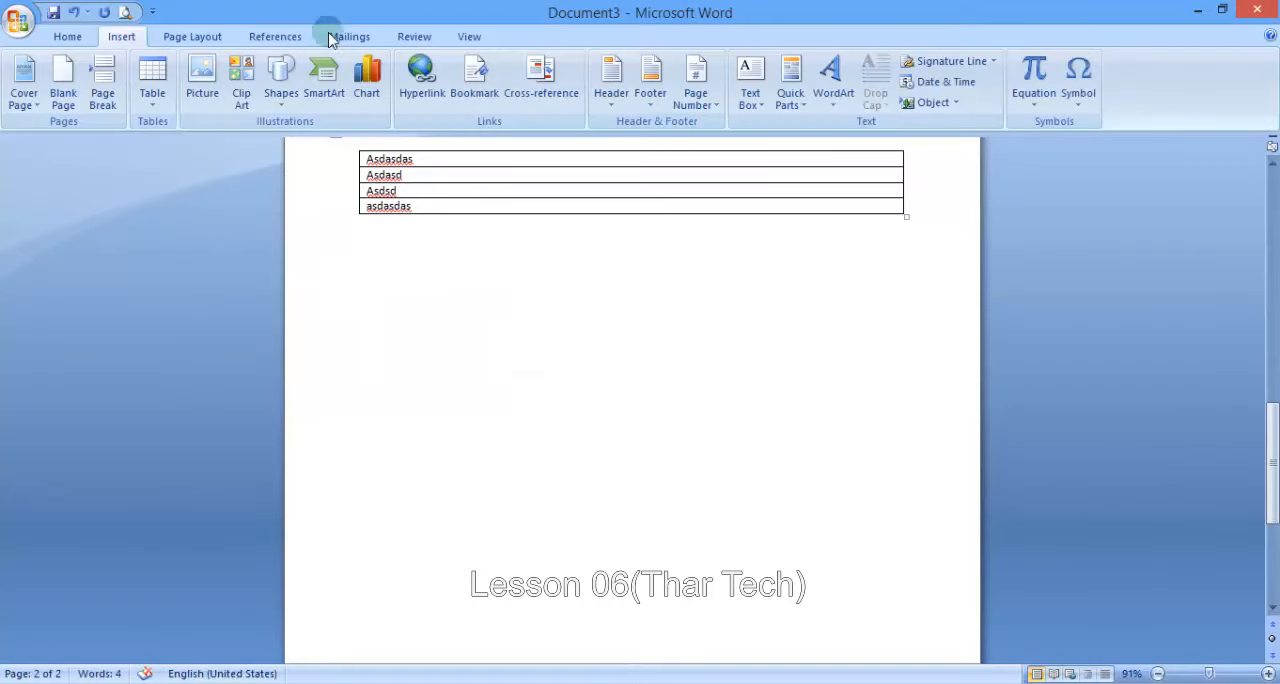
- Insert the built-in Calendar 4 quick table below the converted text table
left_click(148, 95)
mouse_move(227, 384)
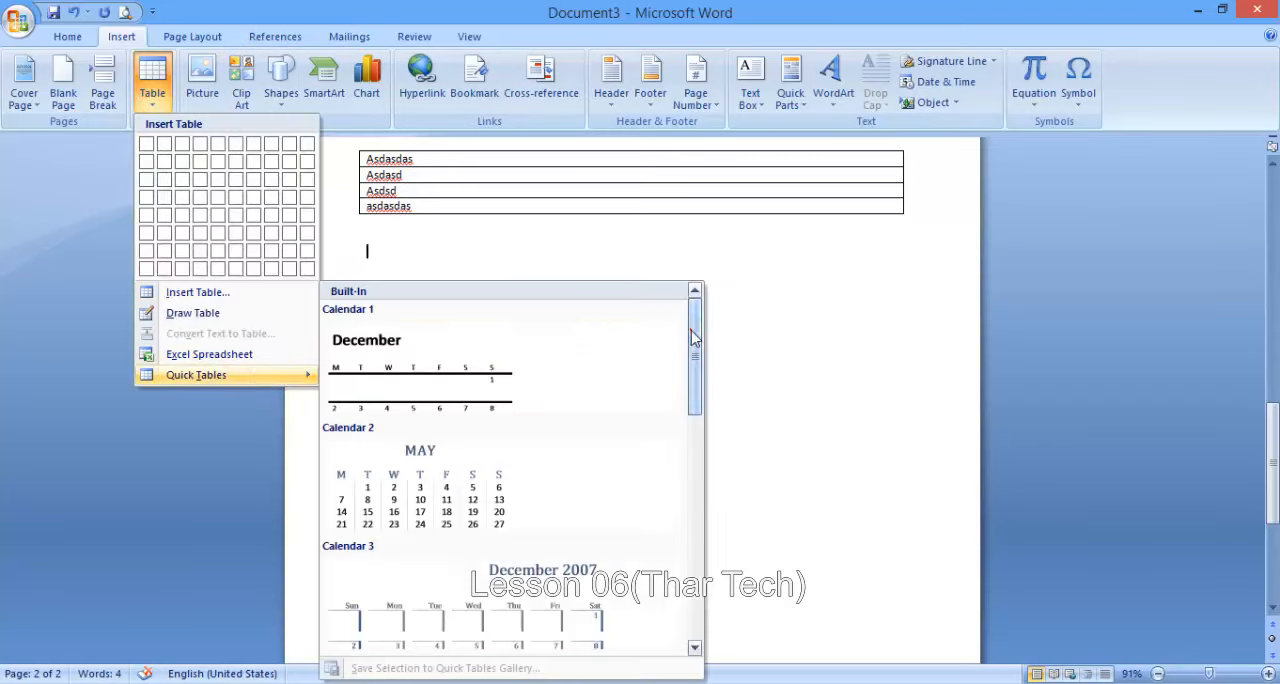
left_click_drag(694, 337, 697, 414)
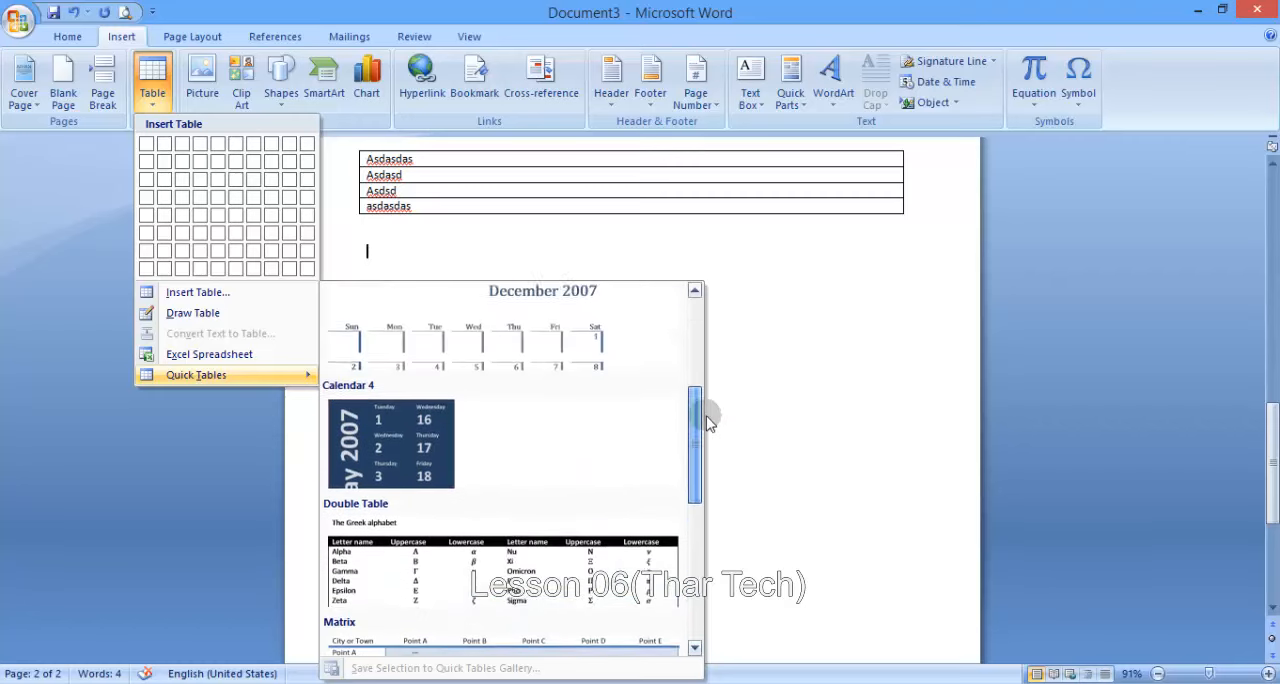
left_click(386, 436)
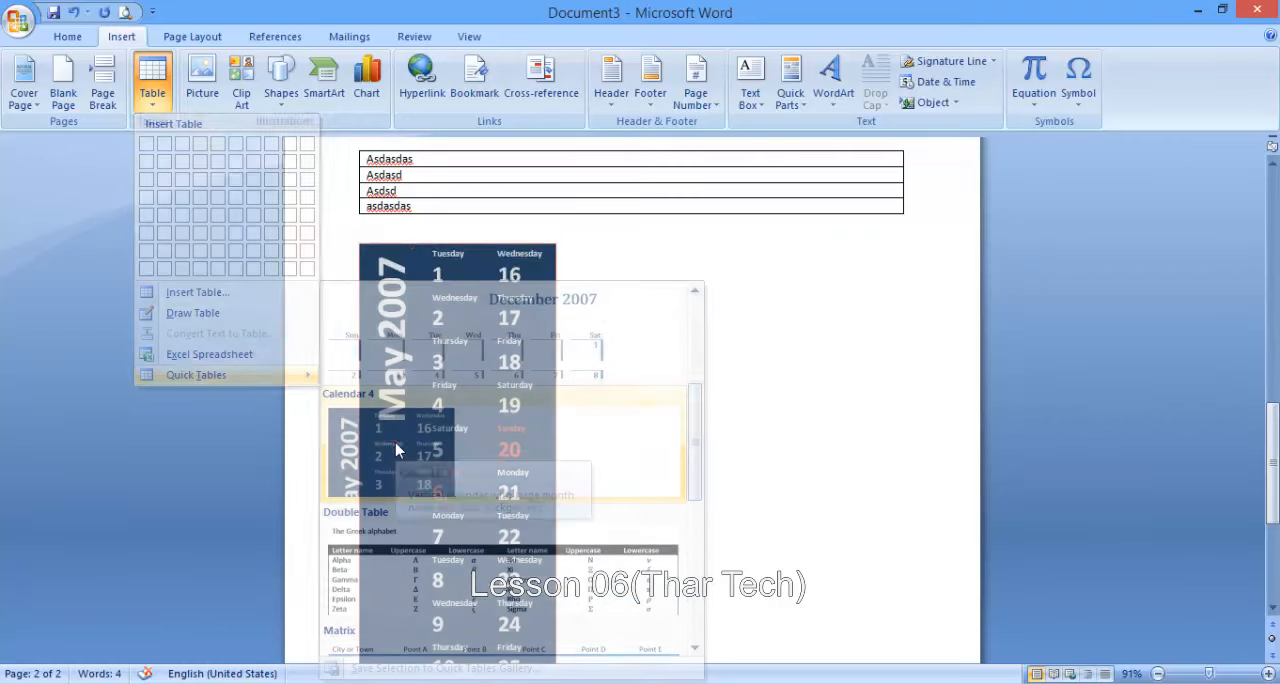
- Place the text cursor on the blank line below the end of the May 2007 calendar table and display the insertion commands
scroll(438, 280, "down", 3)
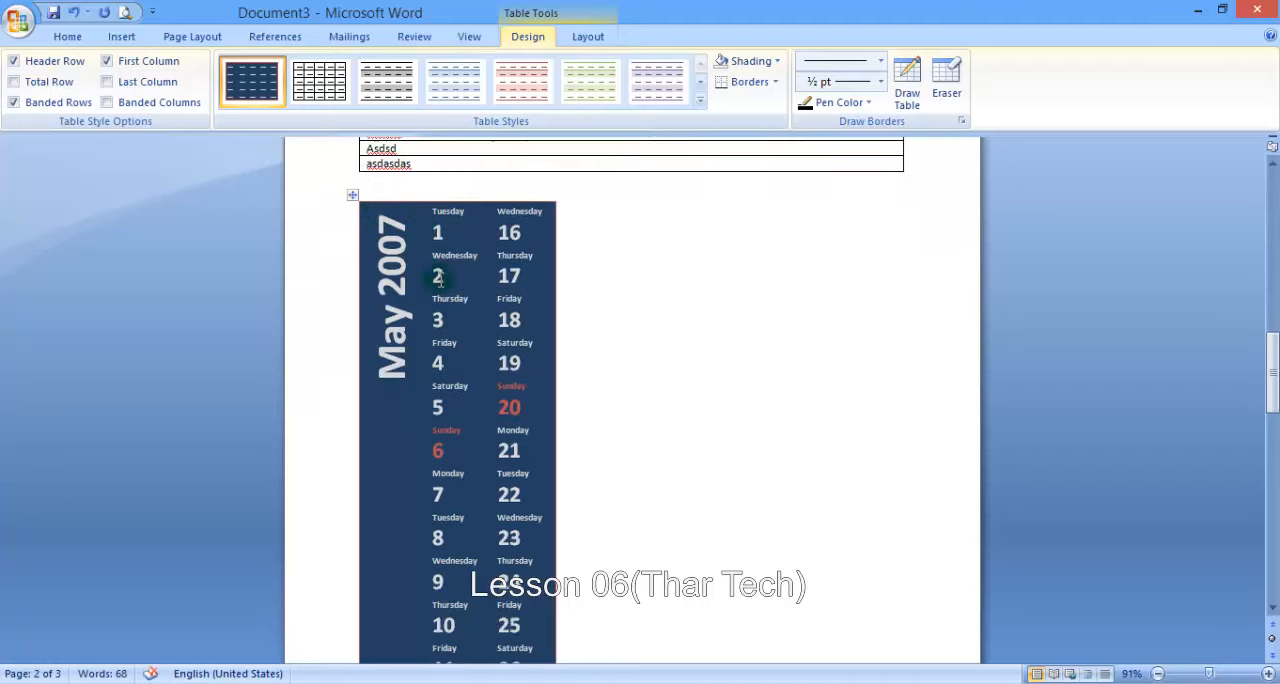
scroll(438, 280, "down", 12)
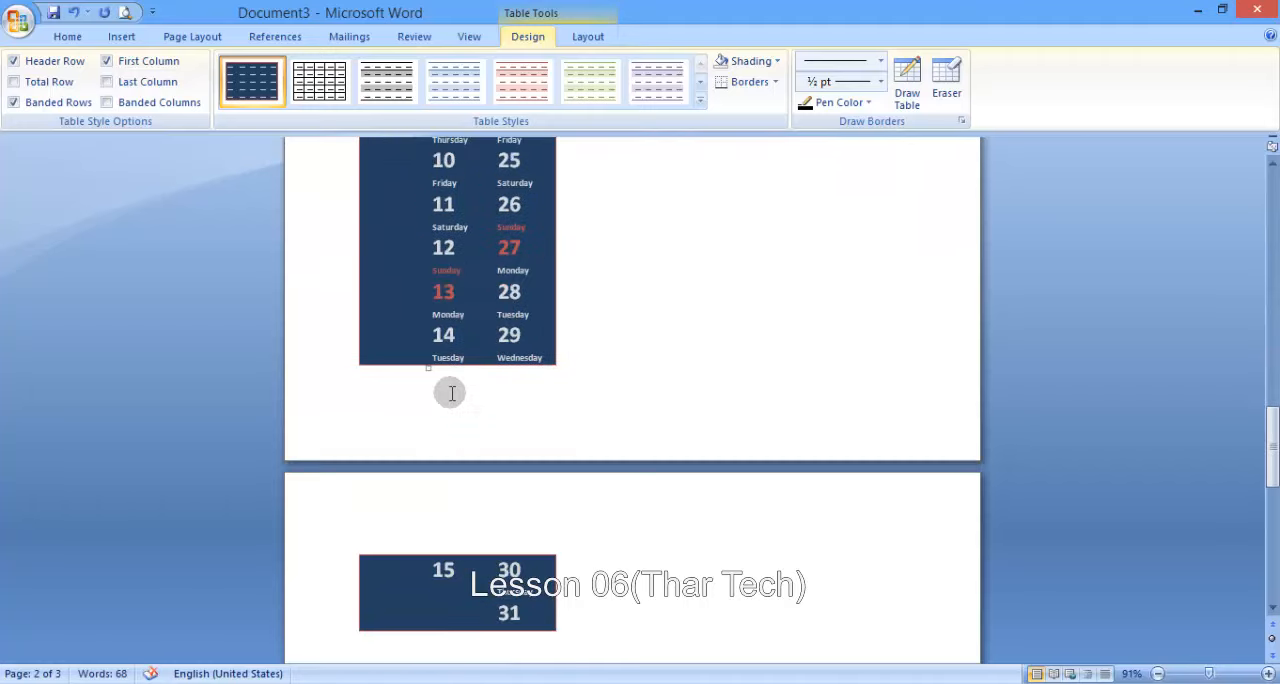
scroll(450, 391, "down", 6)
left_click(425, 325)
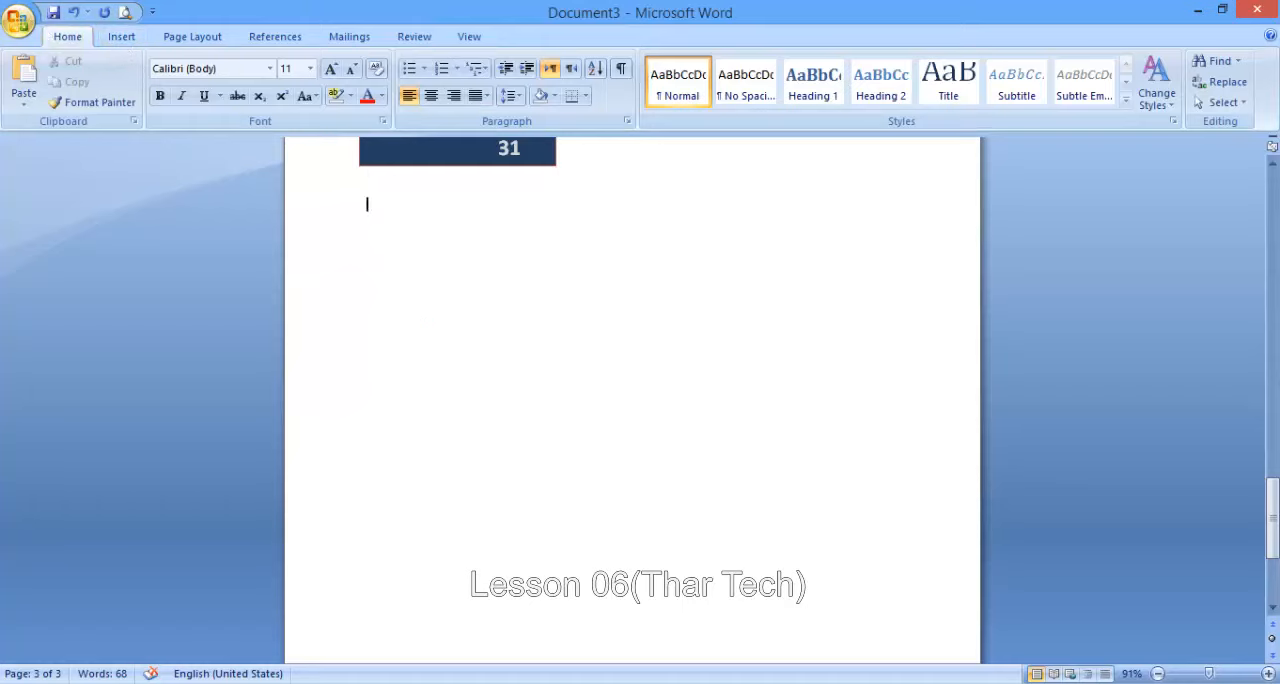
left_click(132, 37)
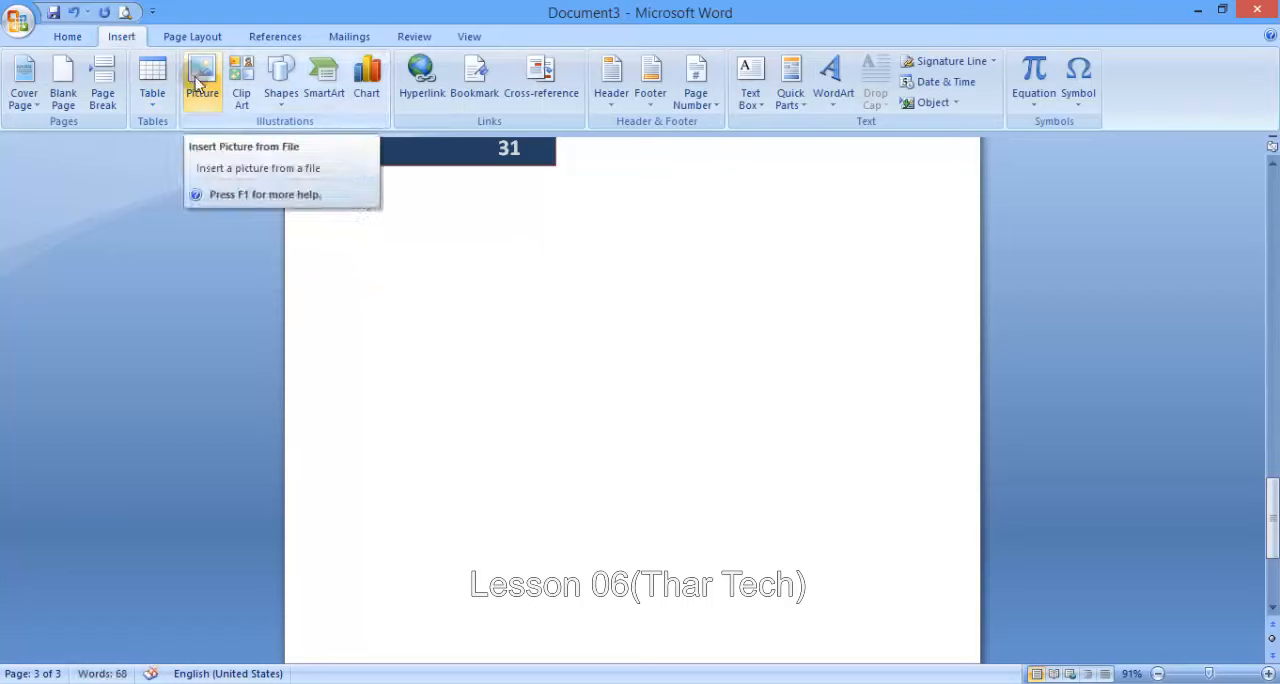
scroll(417, 234, "up", 1)
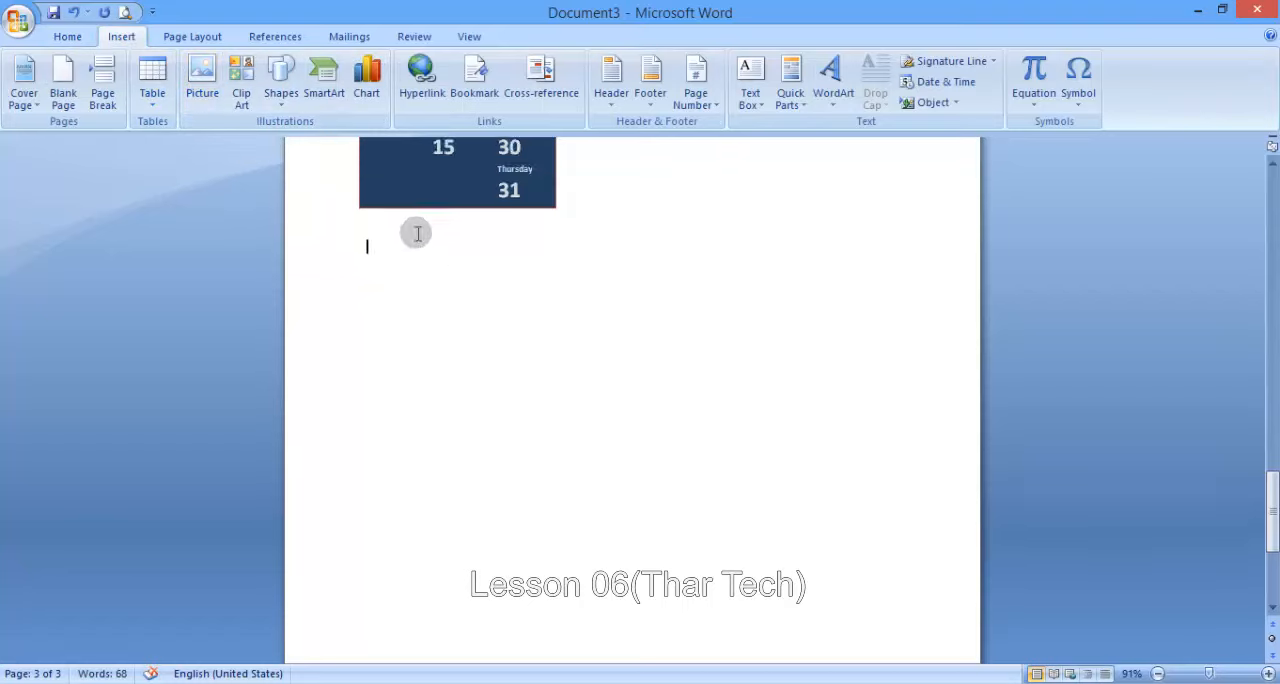
scroll(417, 234, "down", 1)
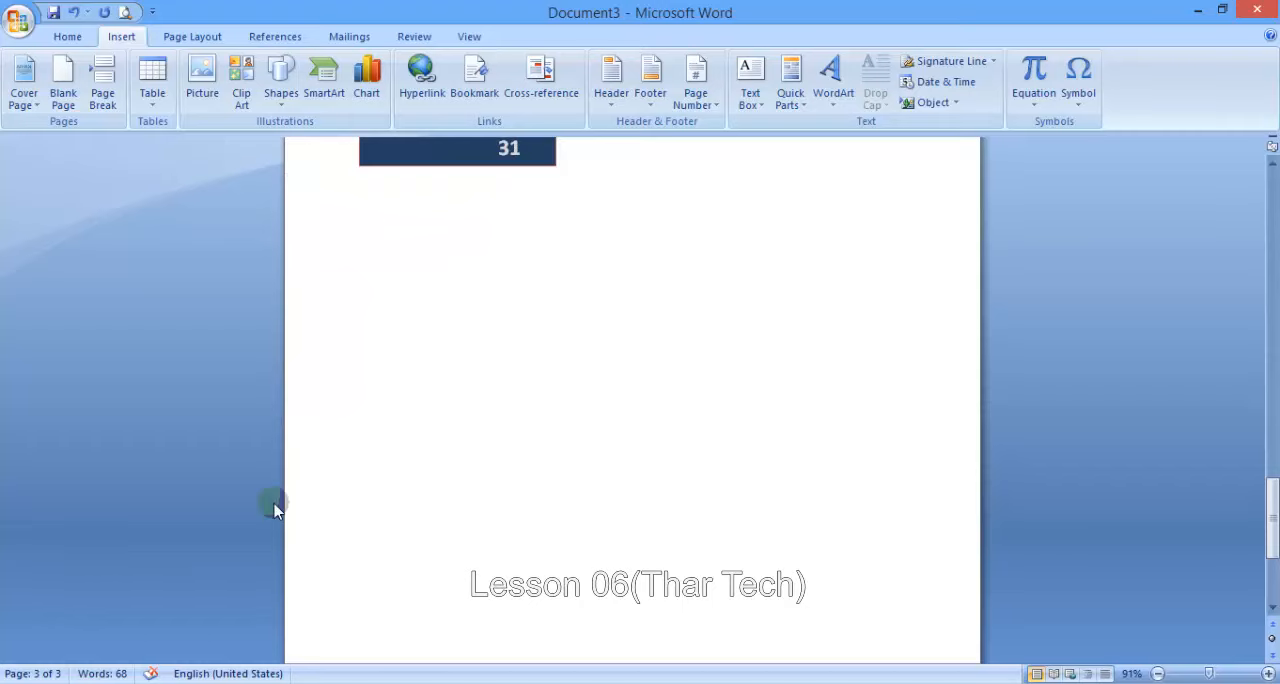
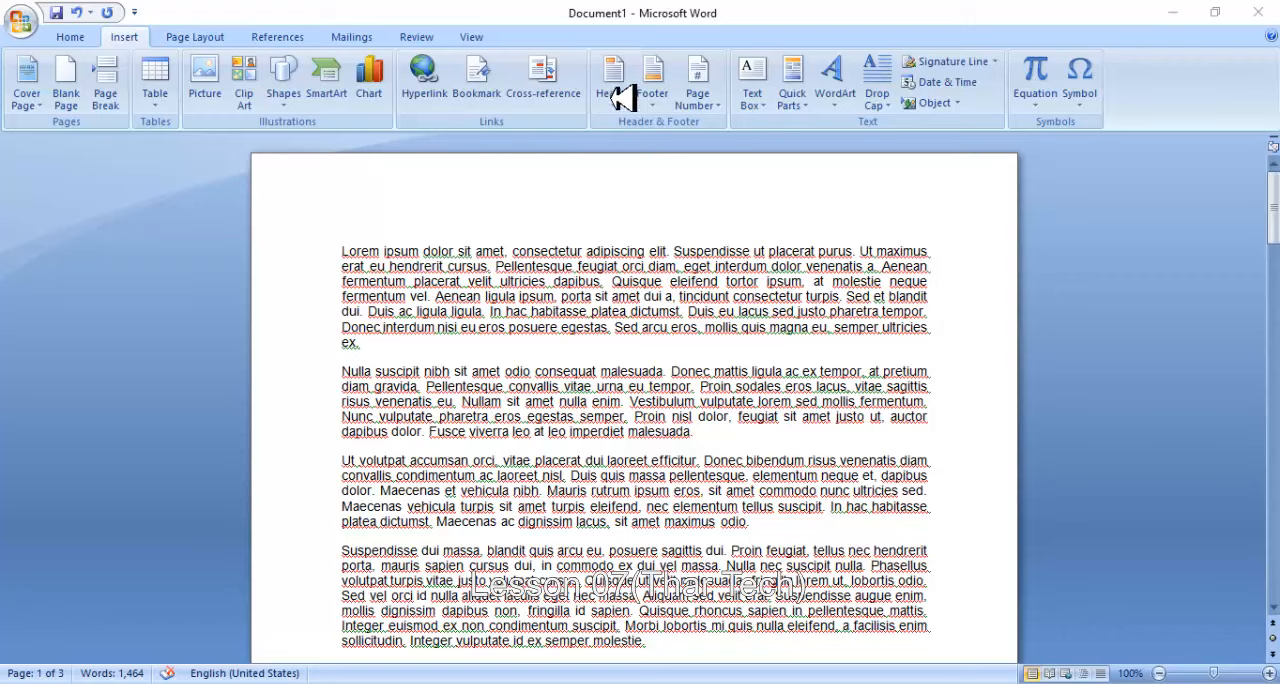
- Add a line reading "Prepared By" followed by the author's full name above the first paragraph on page 1
scroll(545, 261, "down", 20)
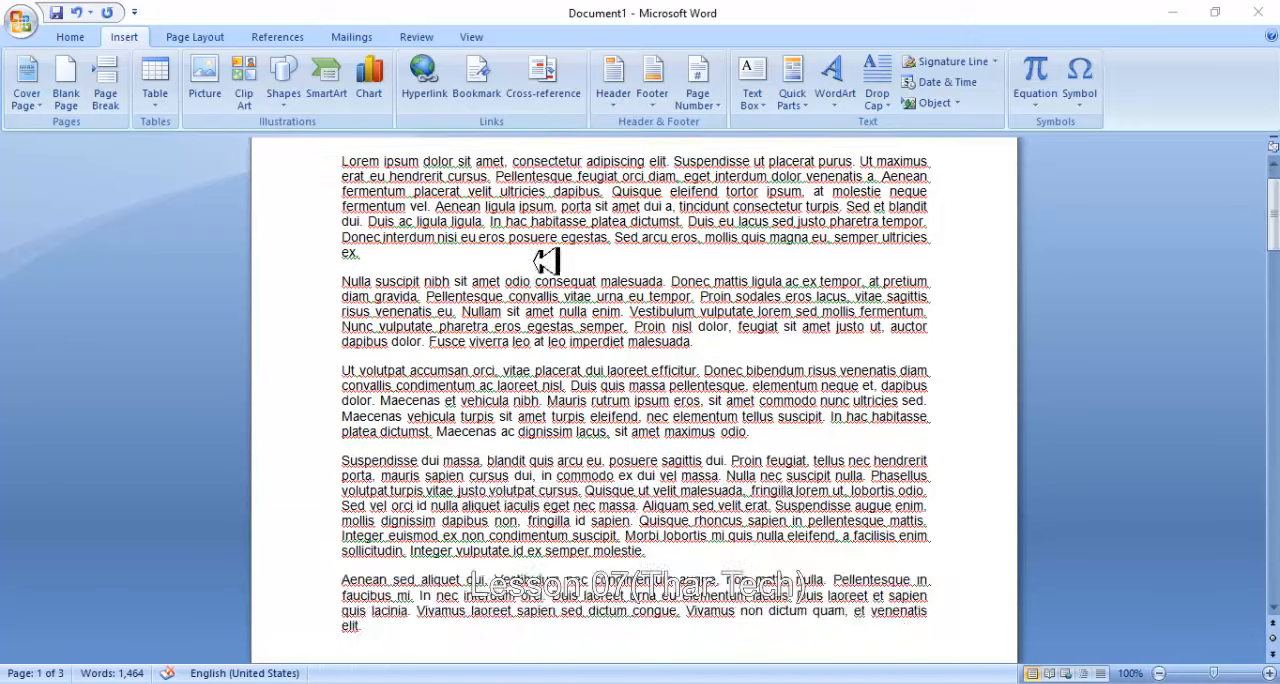
scroll(548, 262, "down", 20)
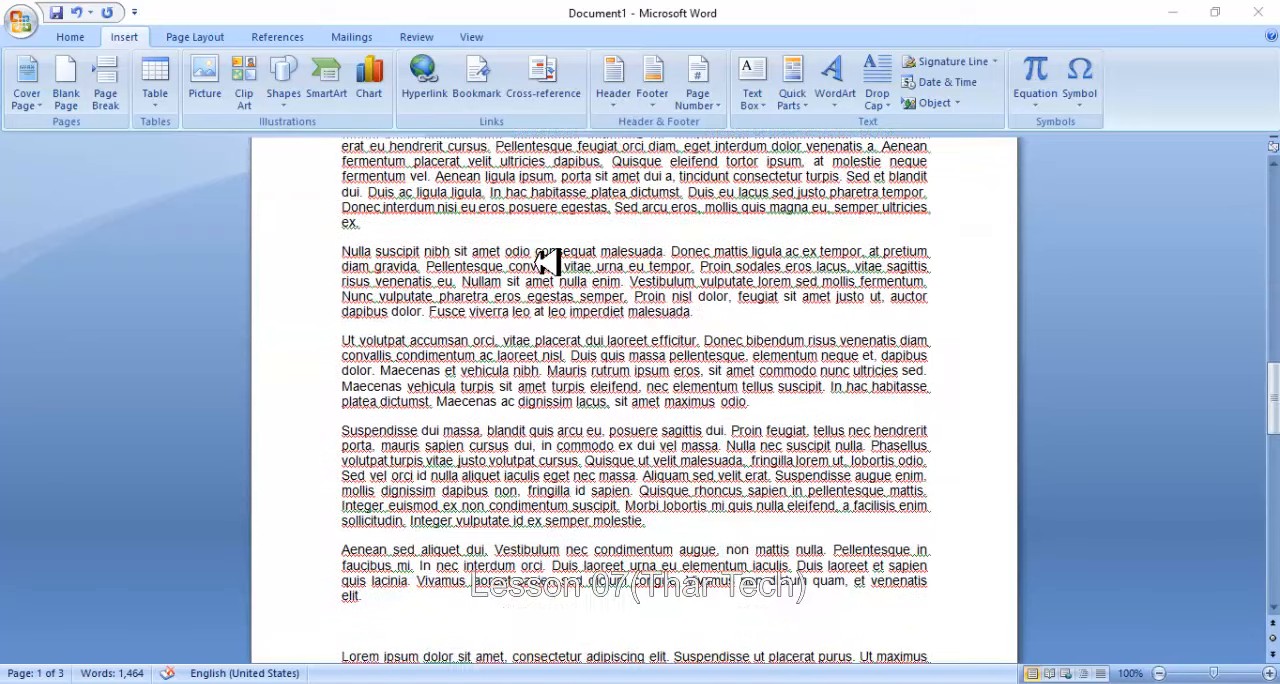
scroll(548, 263, "up", 20)
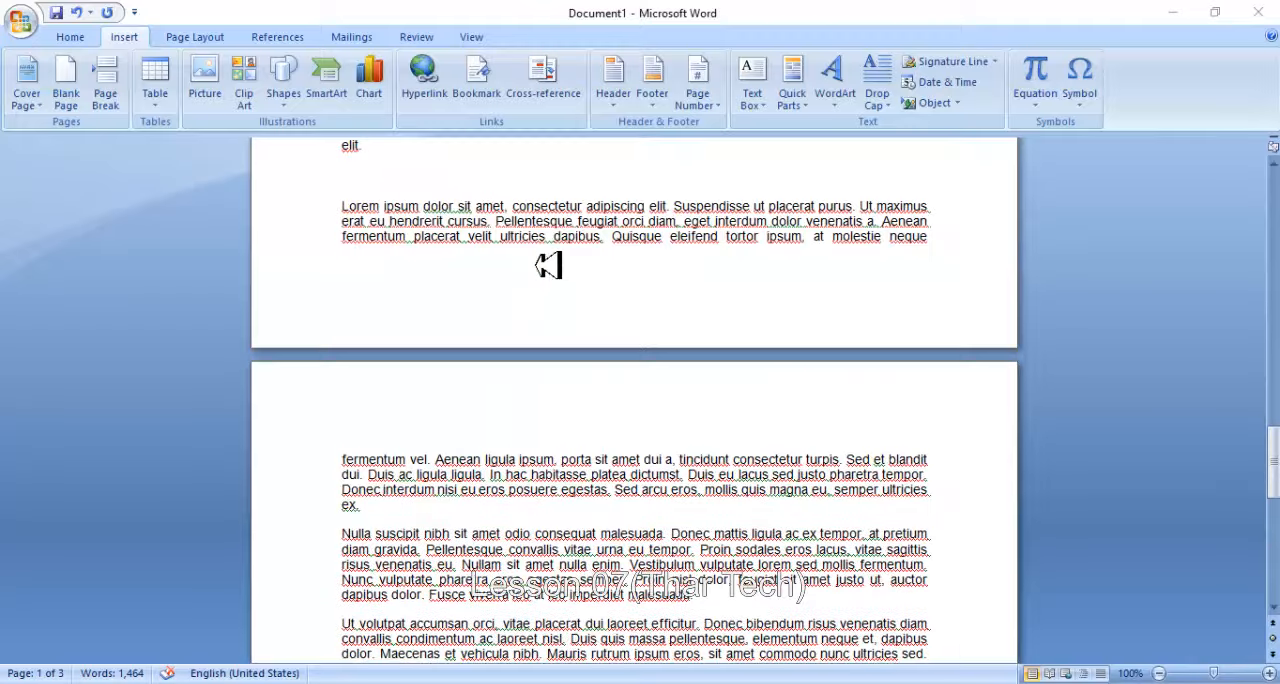
scroll(548, 263, "up", 3)
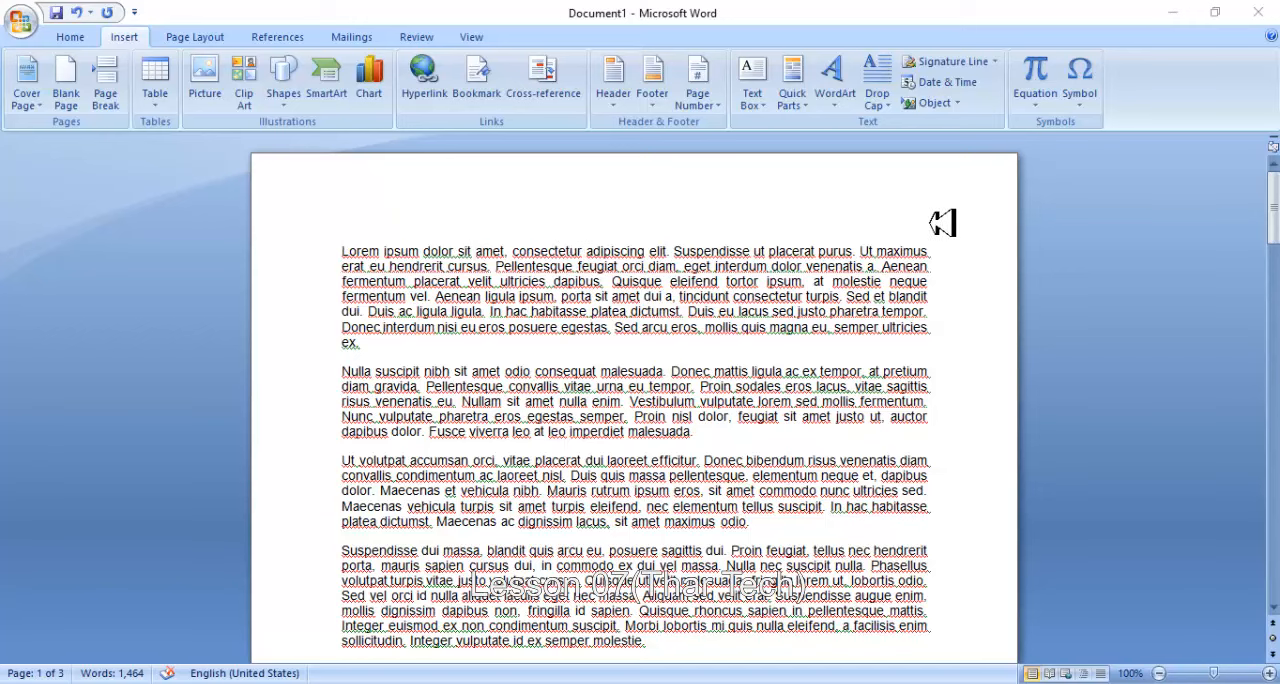
left_click(354, 249)
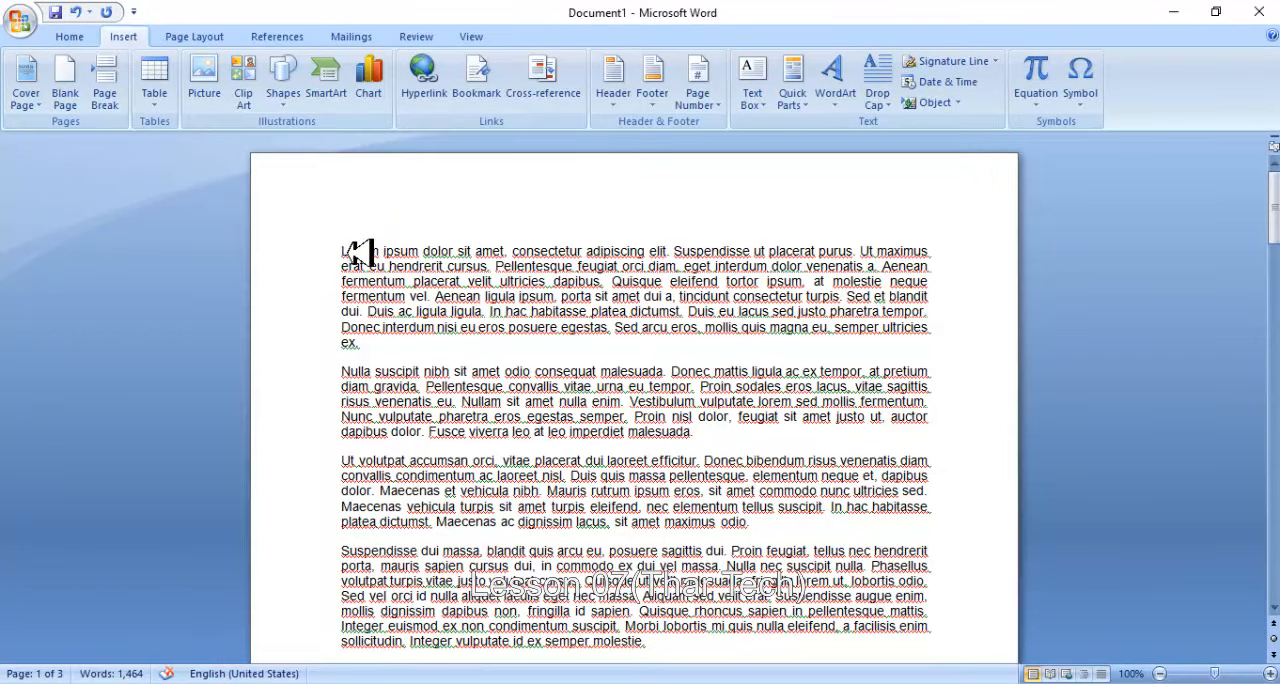
key("Return")
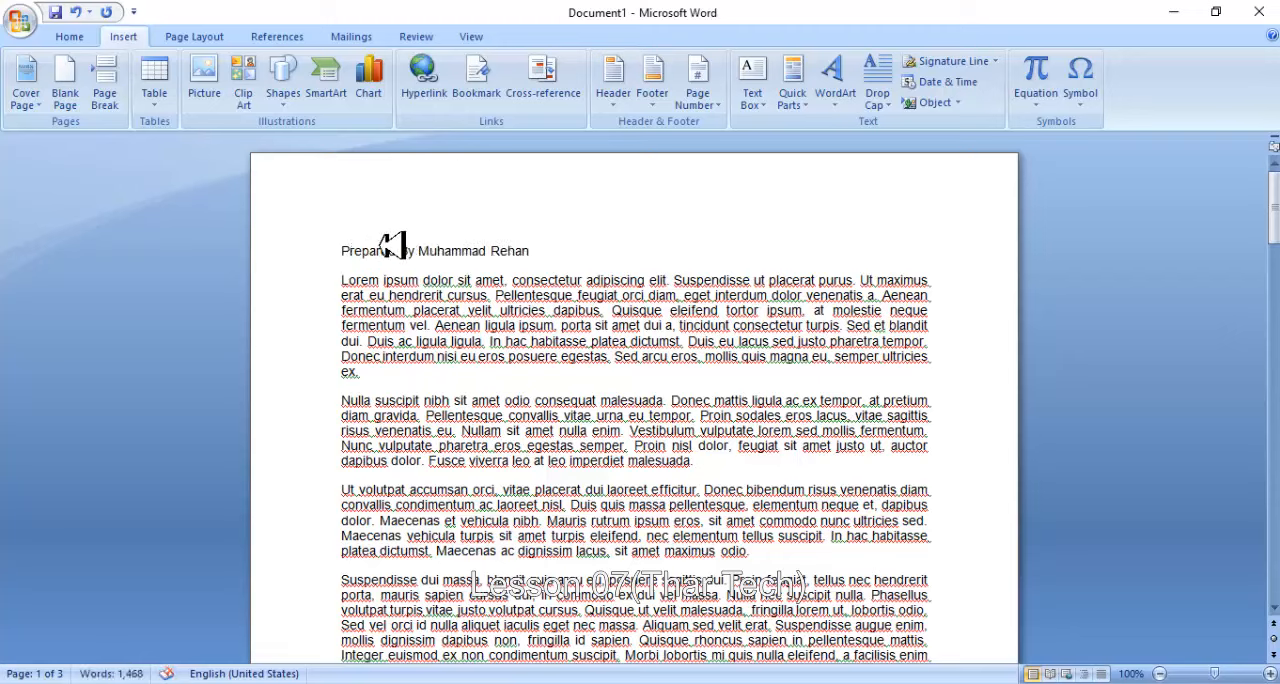
- Select the "Prepared By" line above the first paragraph and delete it from the document
left_click_drag(555, 256, 343, 252)
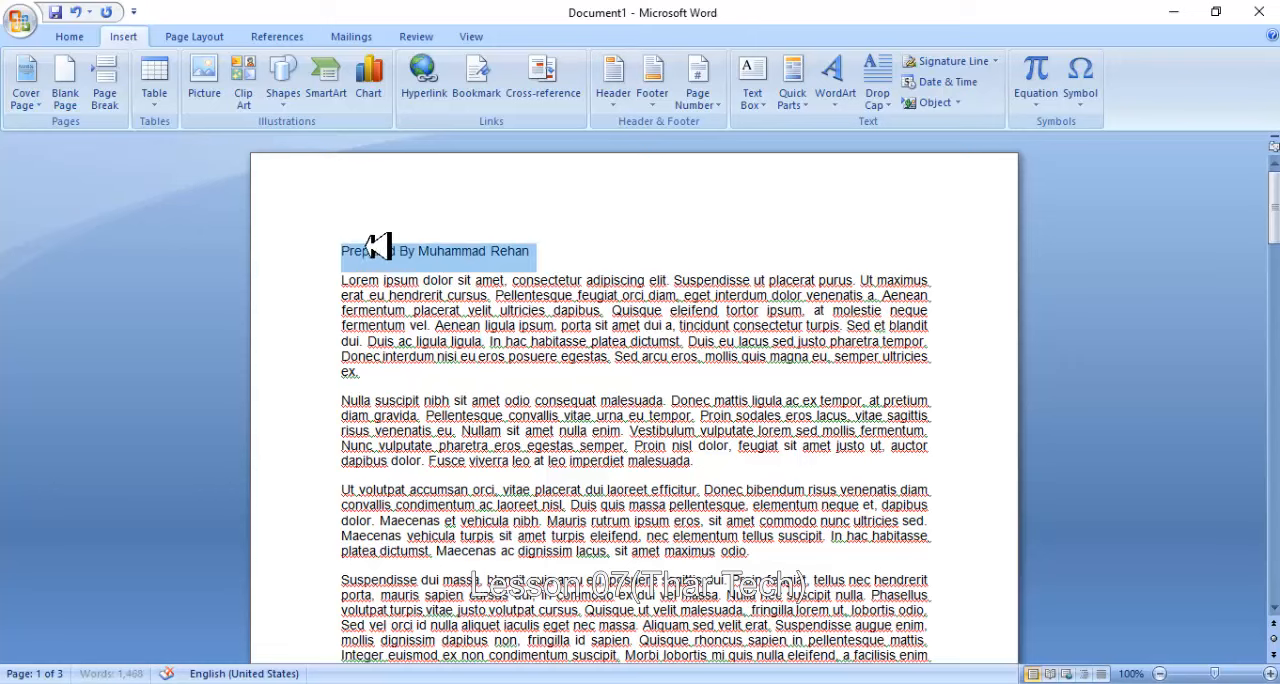
left_click(400, 297)
scroll(402, 300, "down", 15)
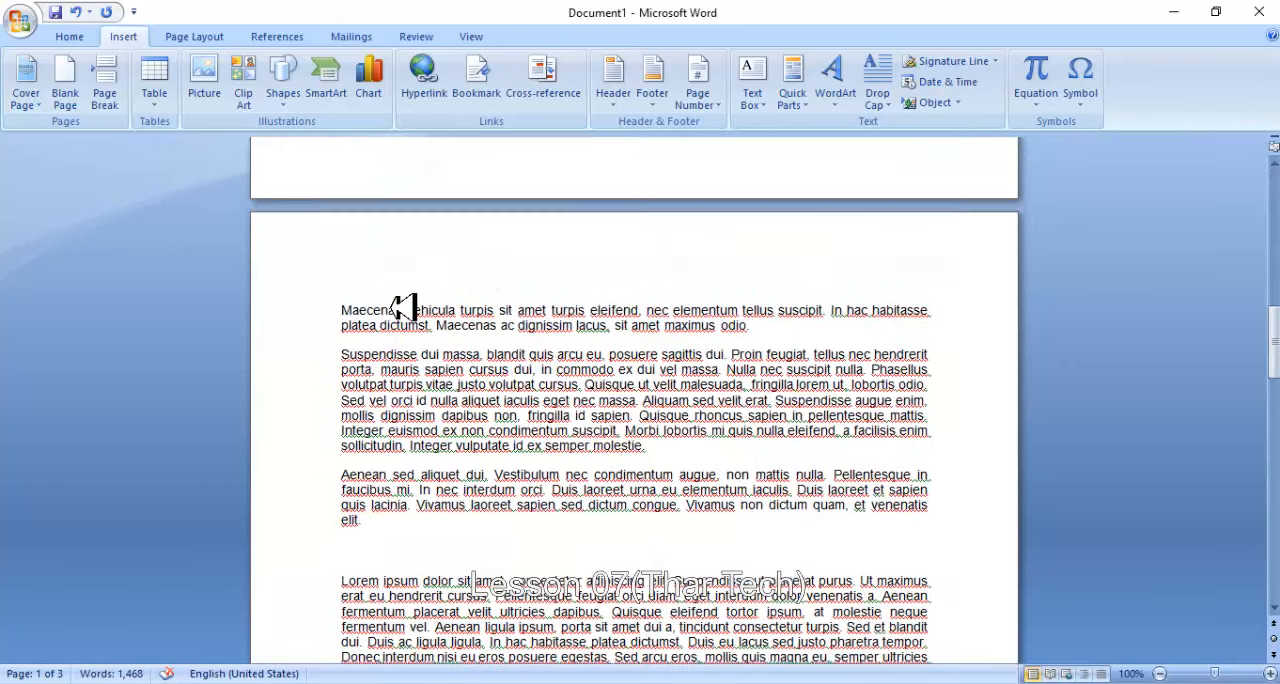
scroll(402, 308, "down", 20)
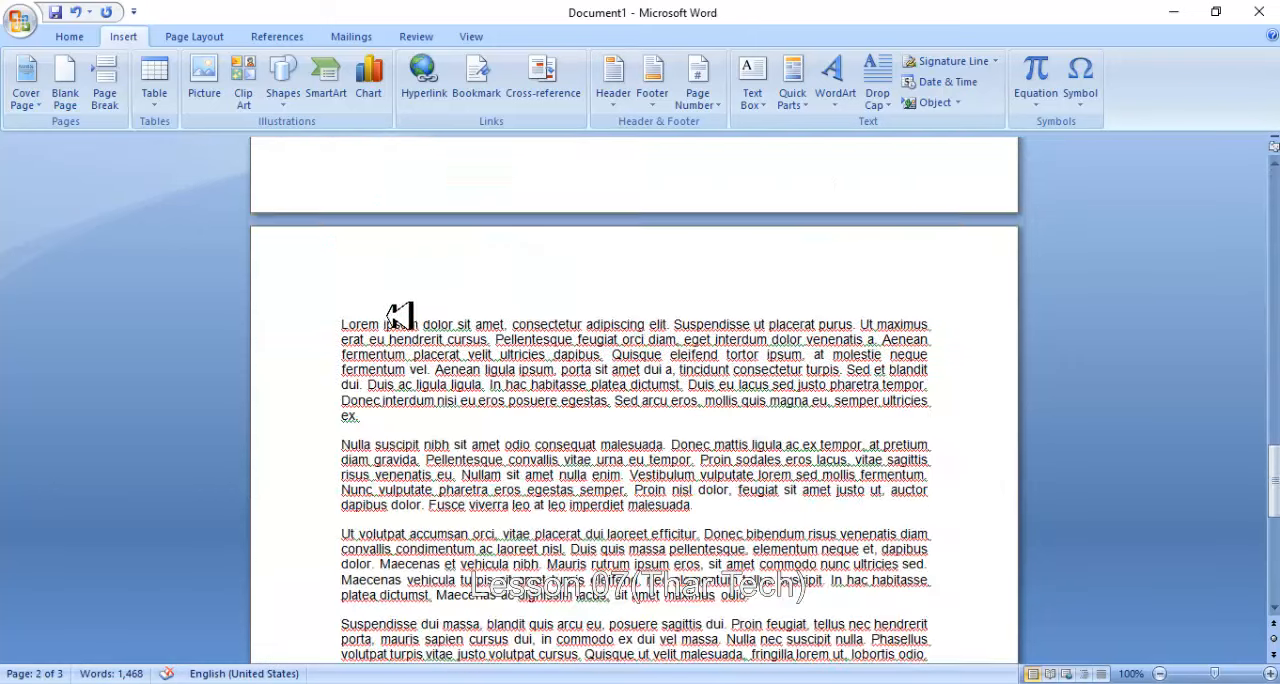
scroll(400, 315, "up", 20)
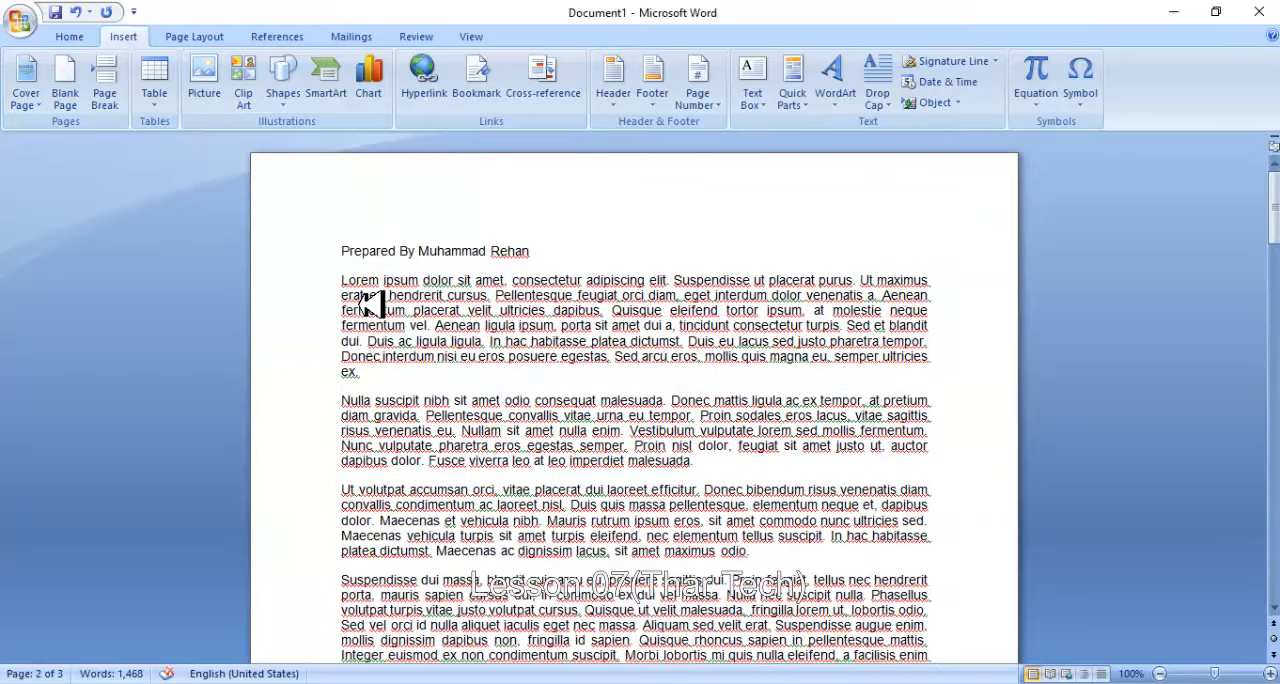
left_click_drag(550, 248, 345, 251)
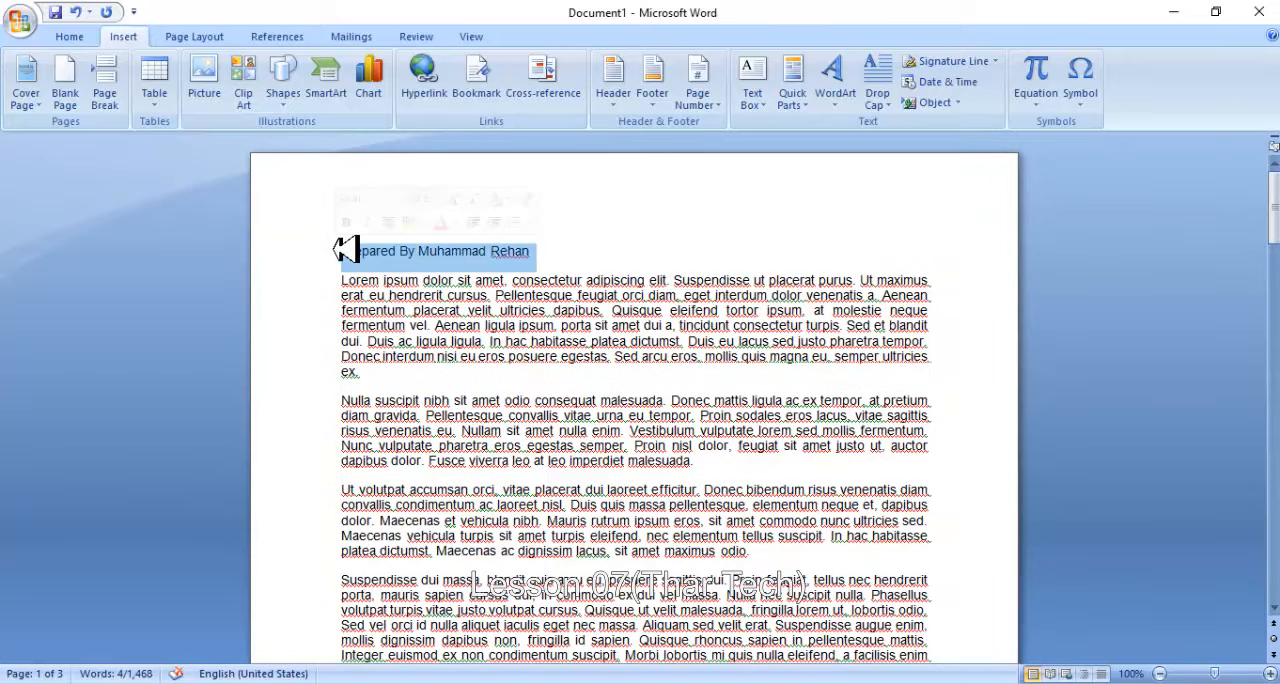
key("Delete")
- Insert the built-in Puzzle (Even Page) header, enter the author's full name as the document title, and return to the body text
left_click(609, 88)
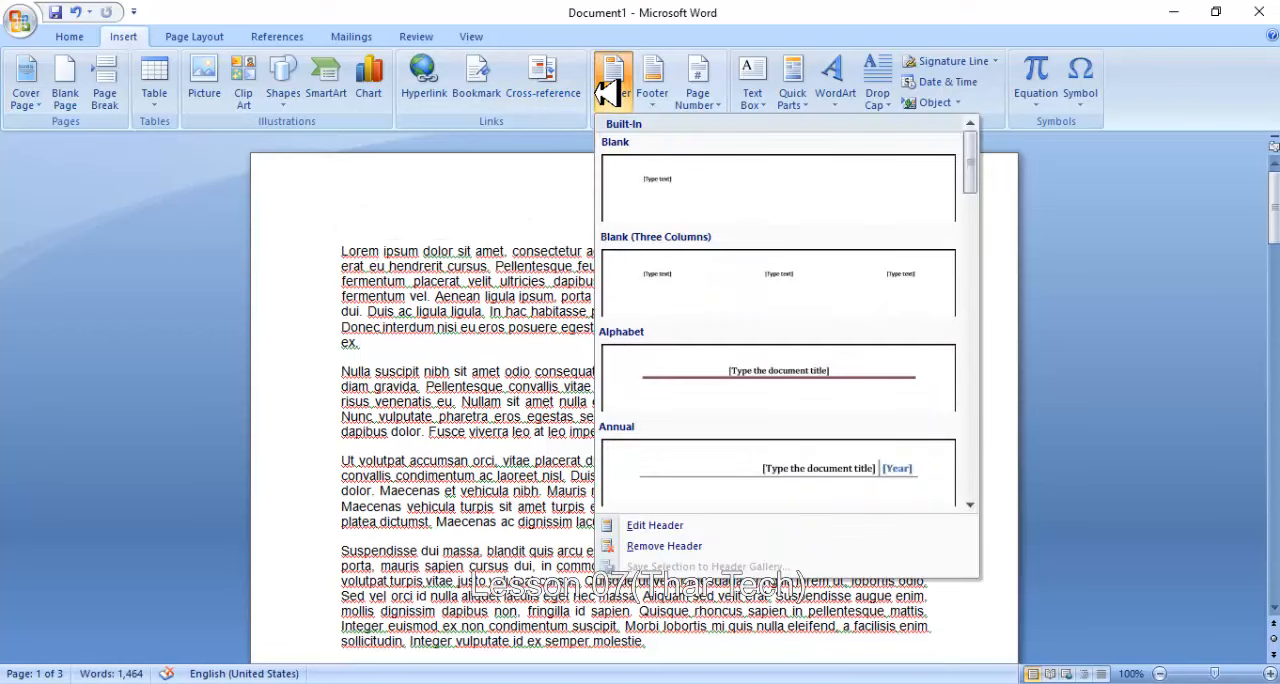
left_click_drag(974, 134, 974, 380)
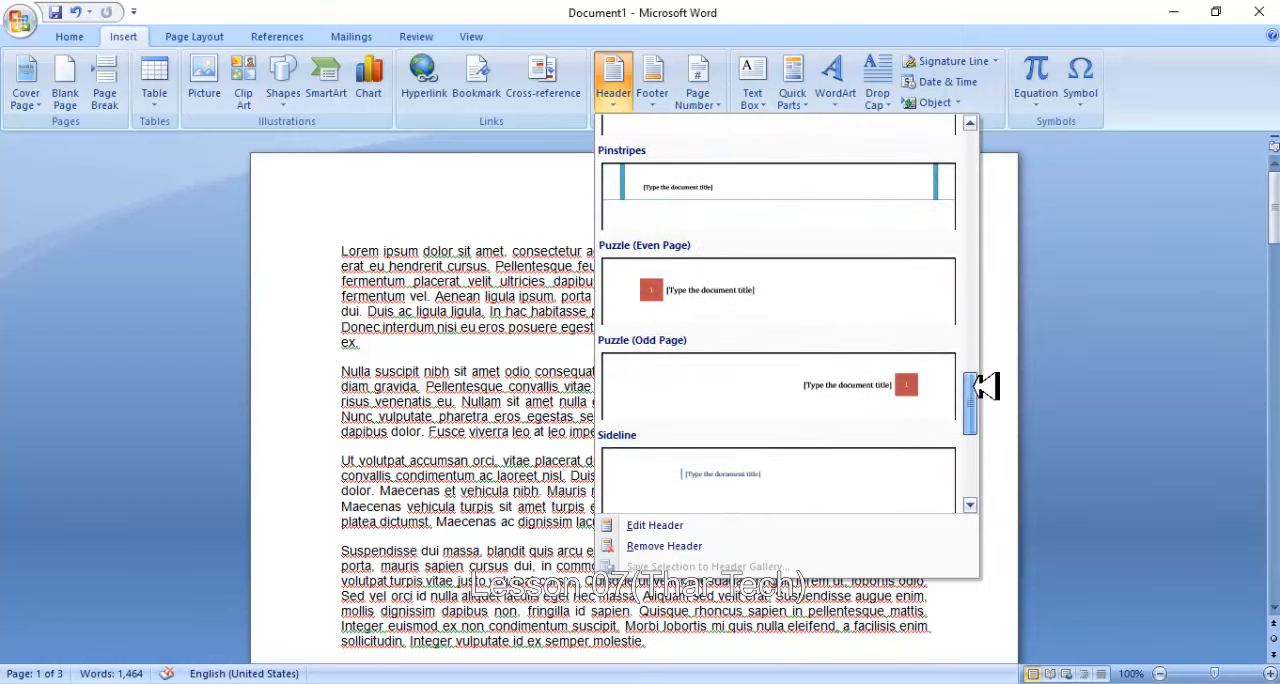
left_click(693, 290)
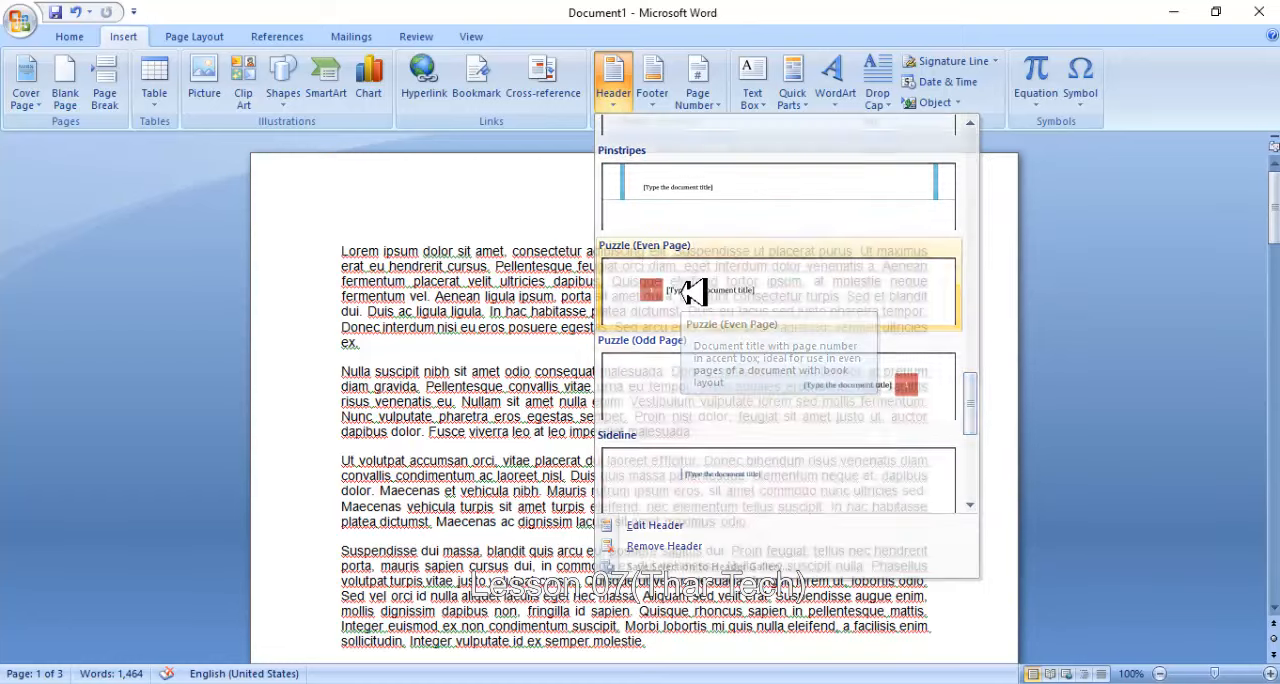
left_click(488, 220)
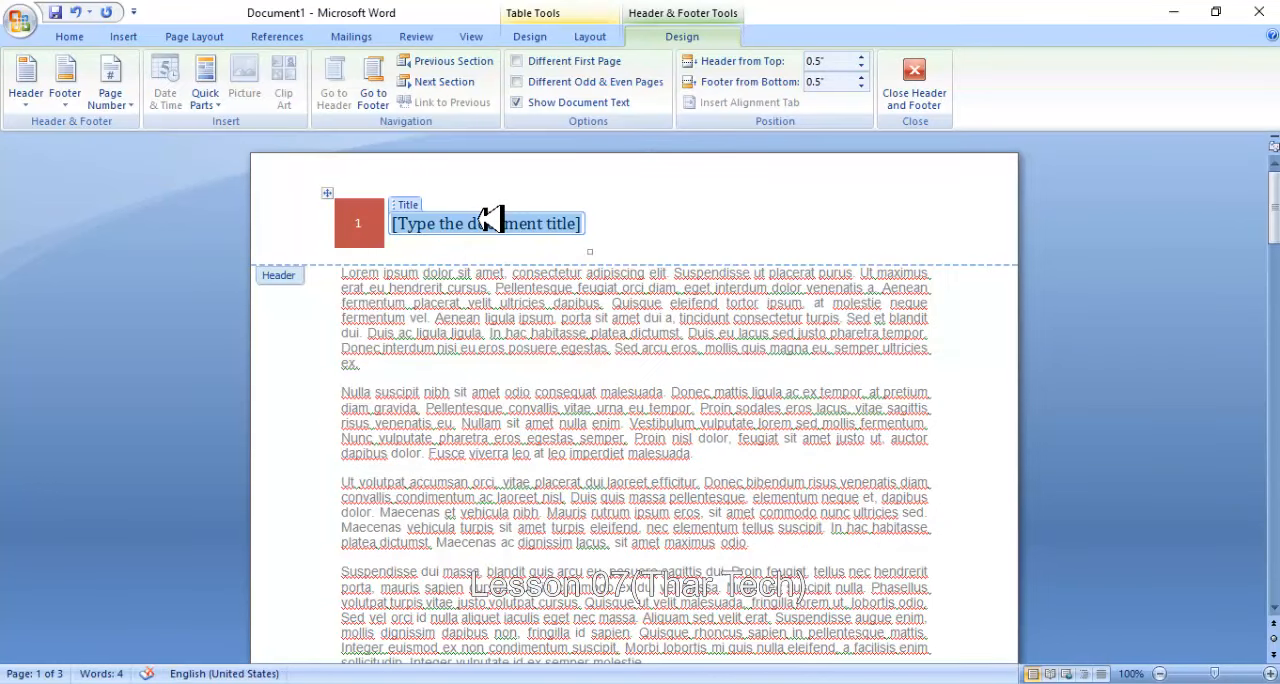
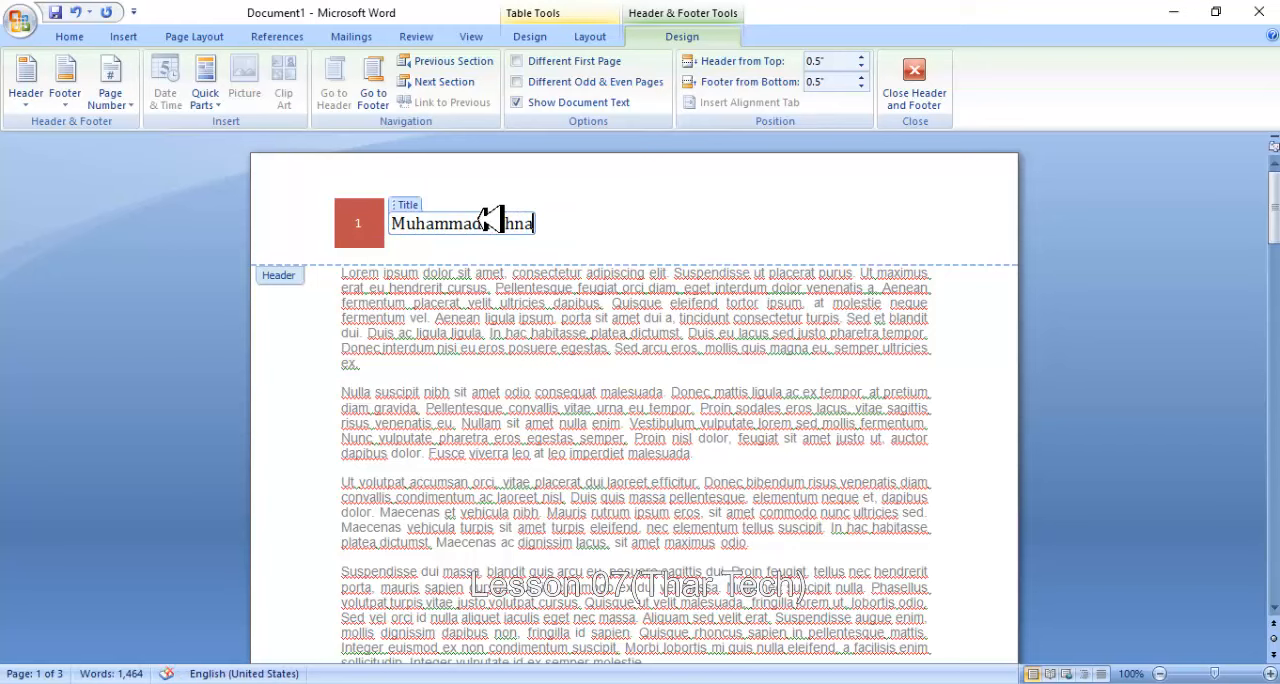
double_click(541, 347)
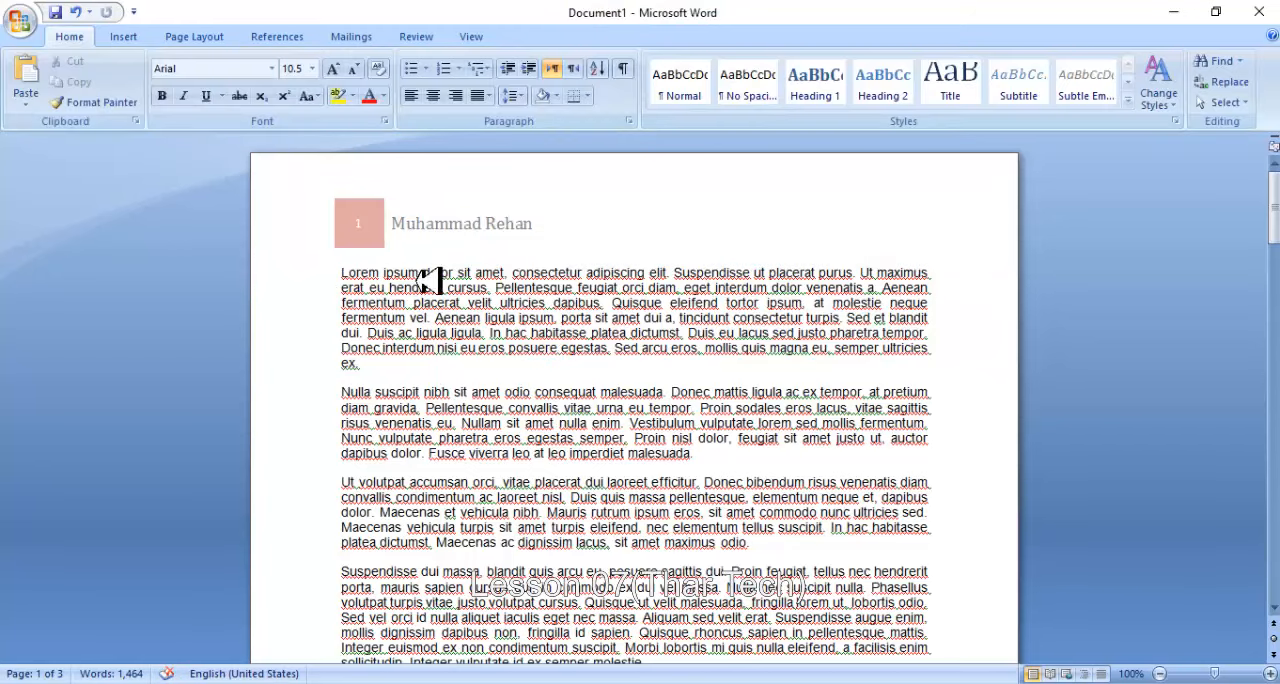
scroll(473, 256, "down", 6)
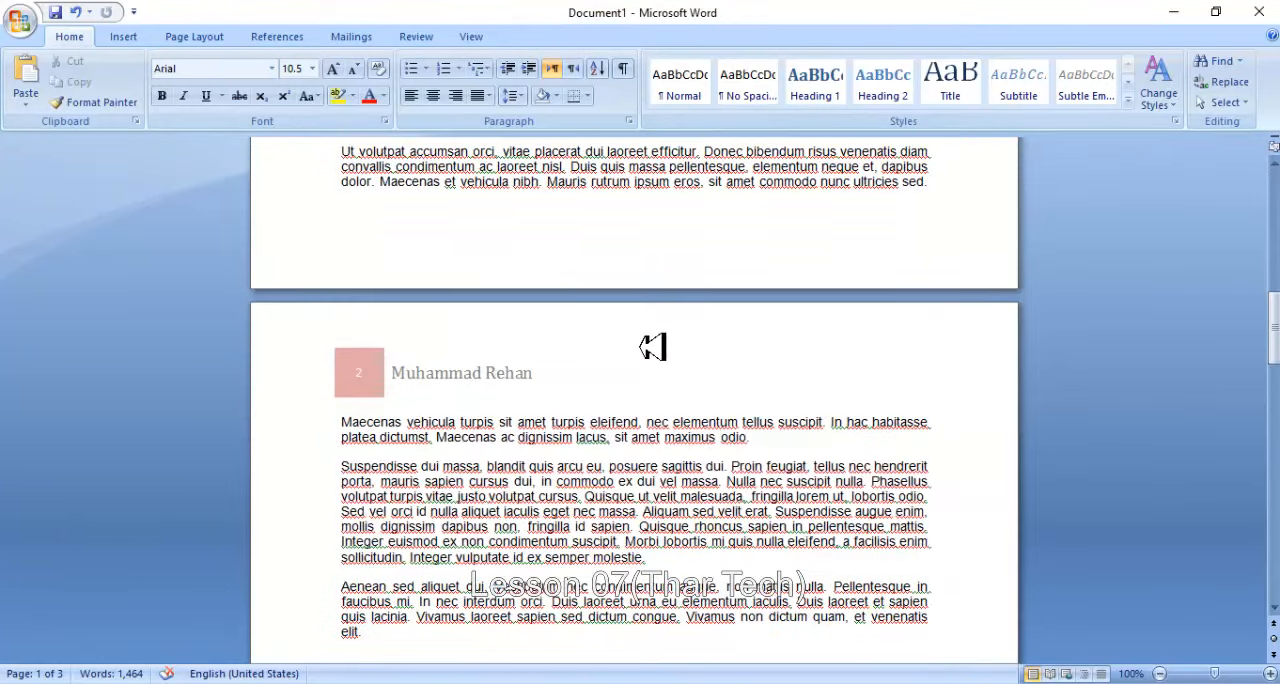
key("BackSpace")
scroll(651, 349, "down", 4)
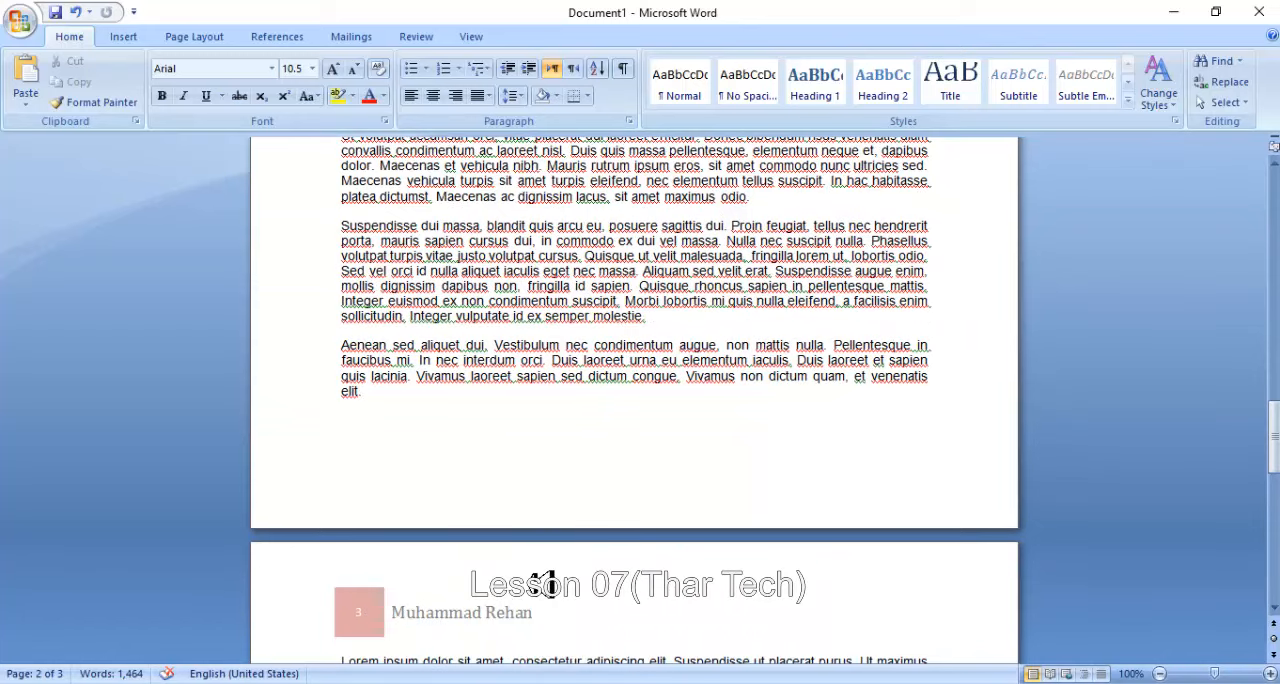
scroll(530, 560, "up", 20)
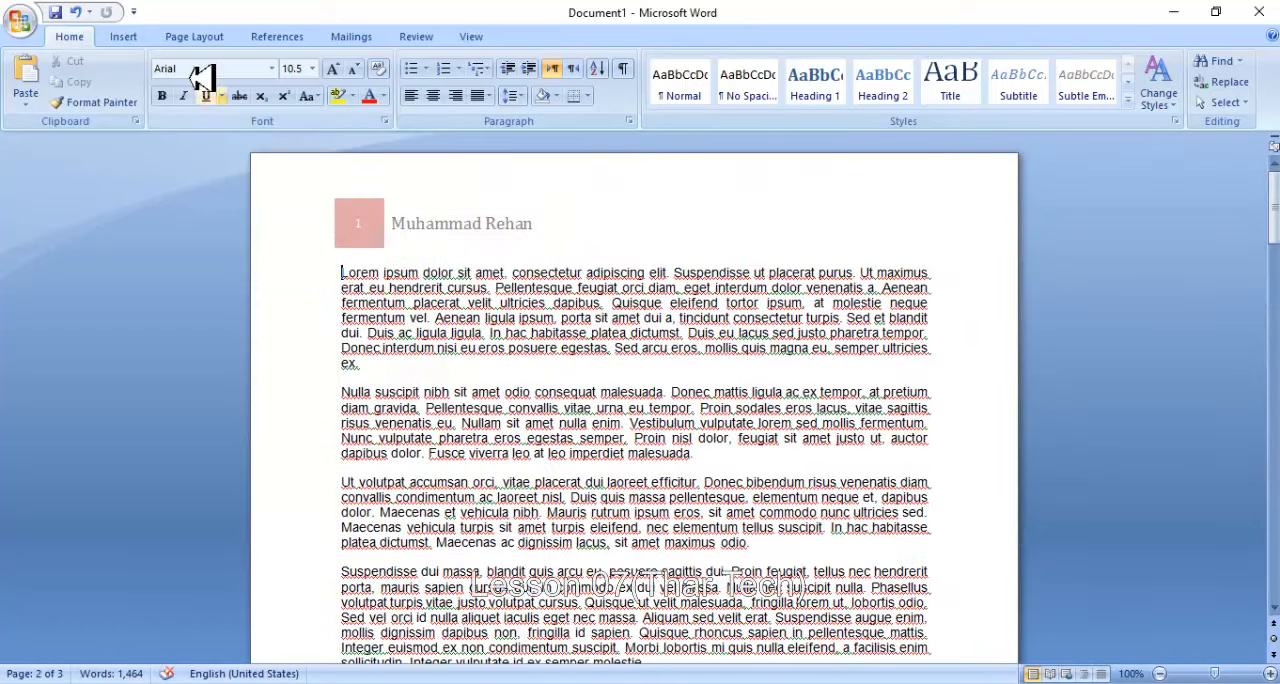
- Edit the header to add "&" and a second person's full name after the author's name, and return to the body text
left_click(128, 36)
left_click(613, 82)
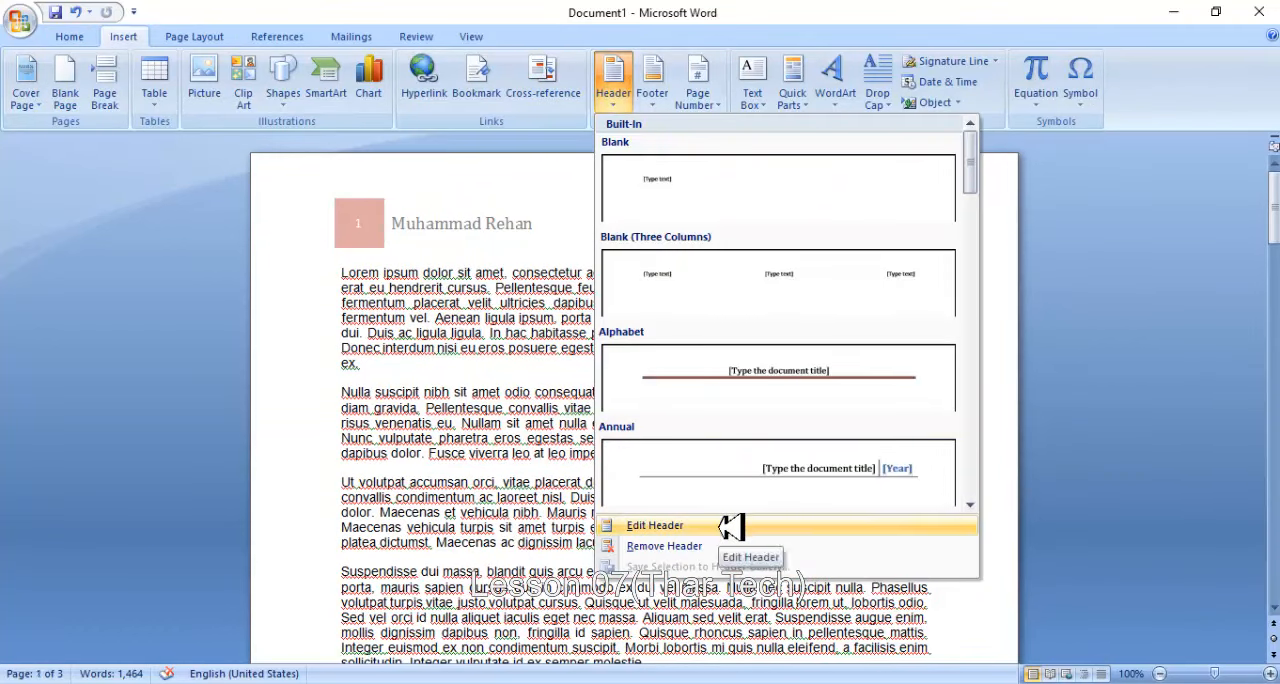
left_click(502, 361)
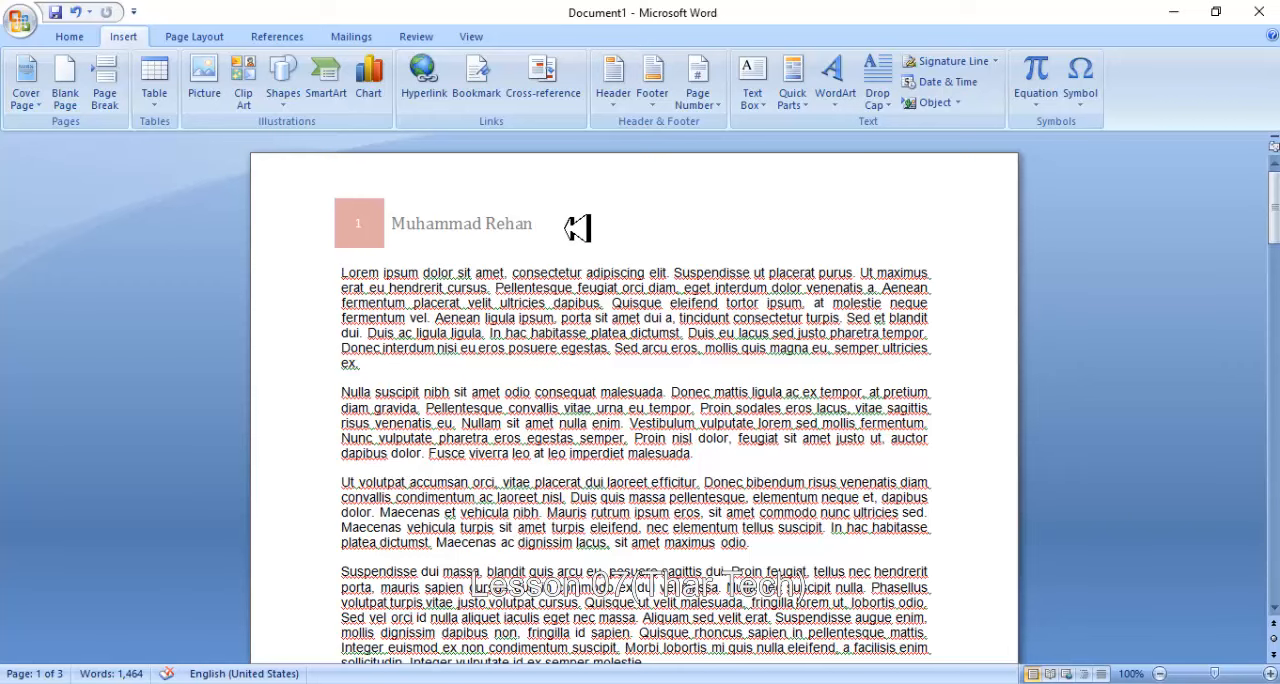
left_click(613, 80)
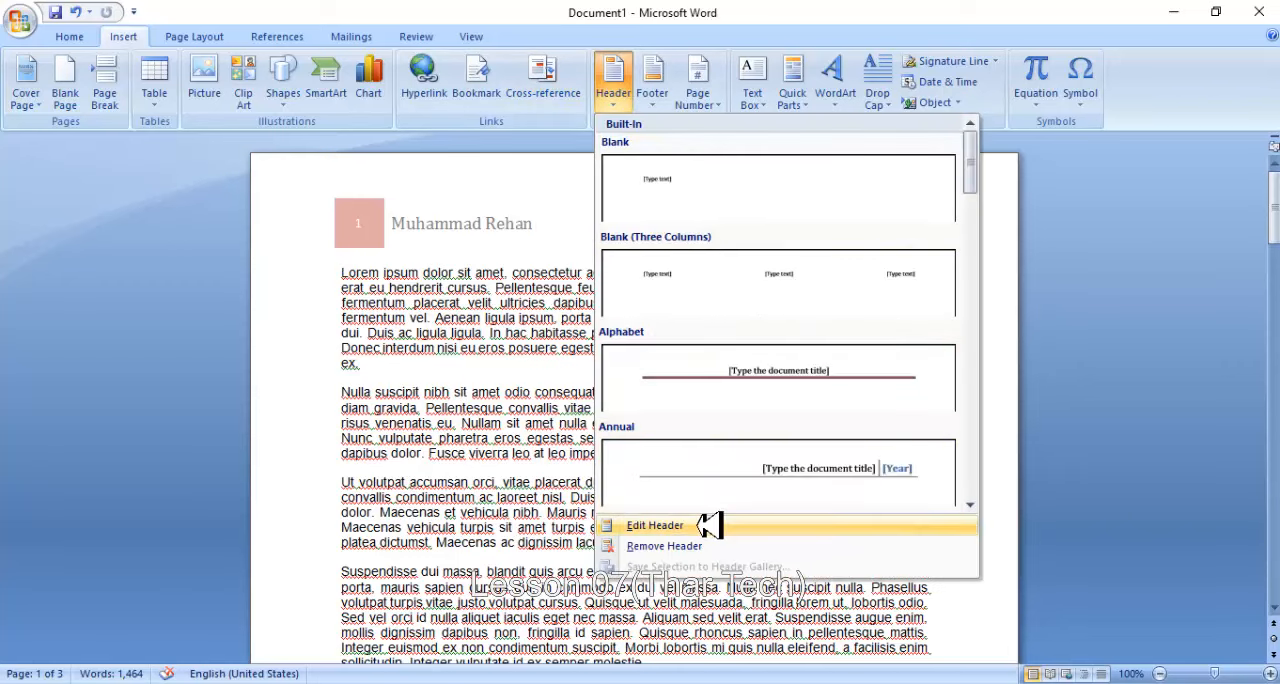
left_click(655, 525)
left_click(543, 215)
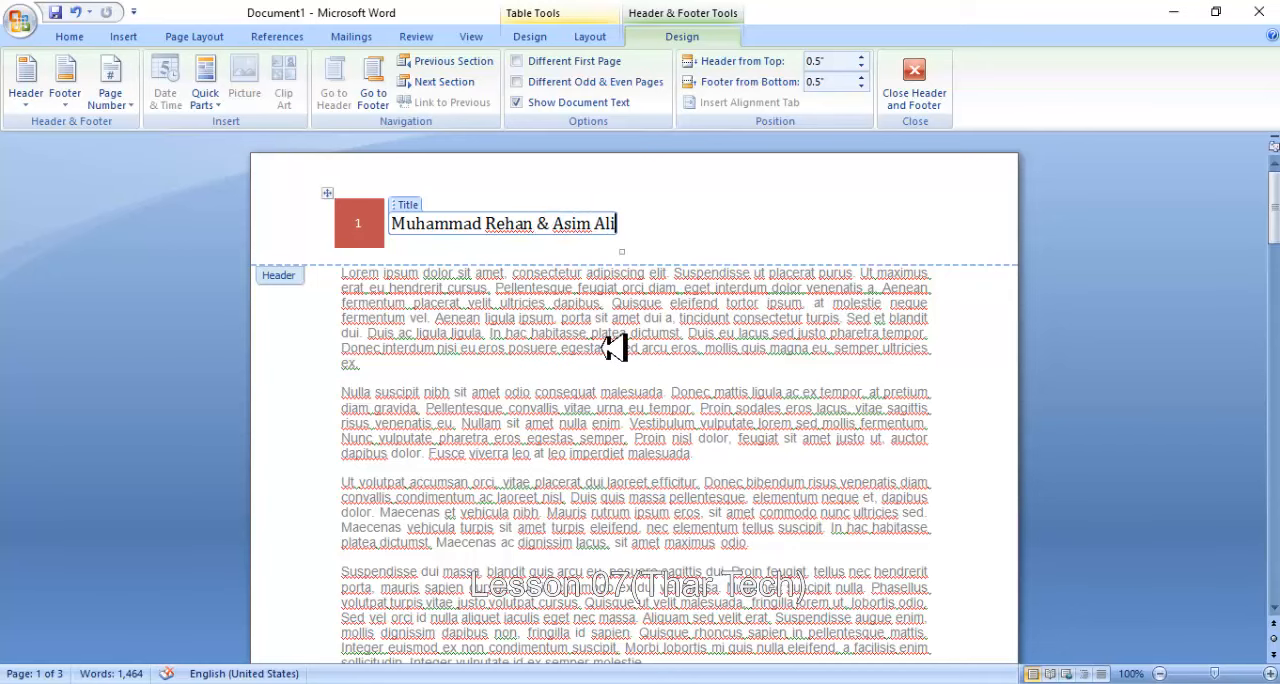
double_click(614, 347)
scroll(614, 350, "down", 18)
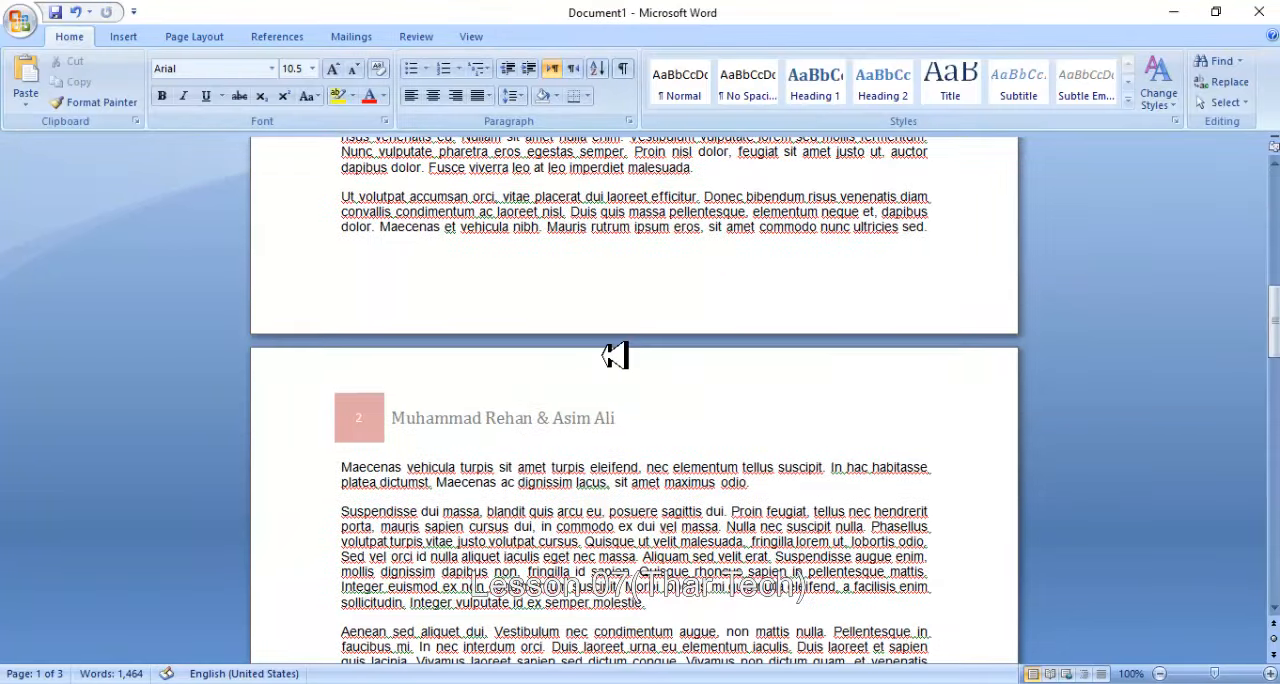
scroll(540, 355, "up", 5)
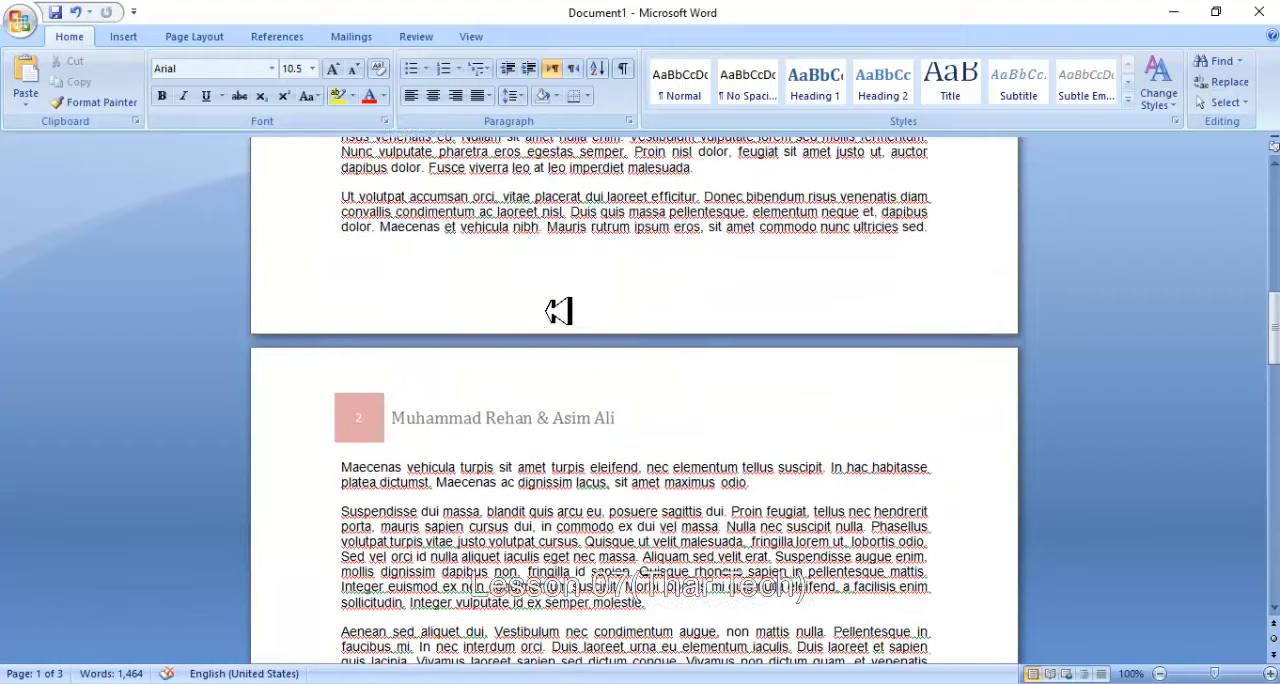
scroll(560, 311, "down", 10)
scroll(560, 311, "down", 18)
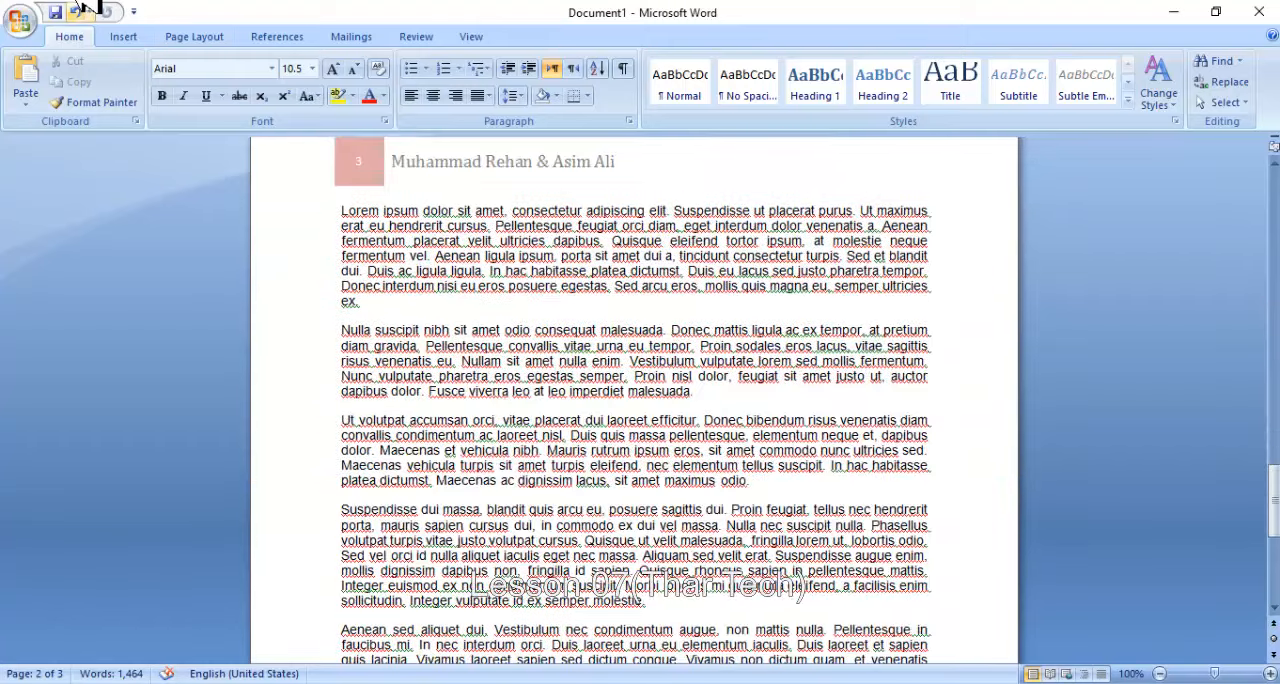
- Remove the header from the document and check the pages
left_click(146, 38)
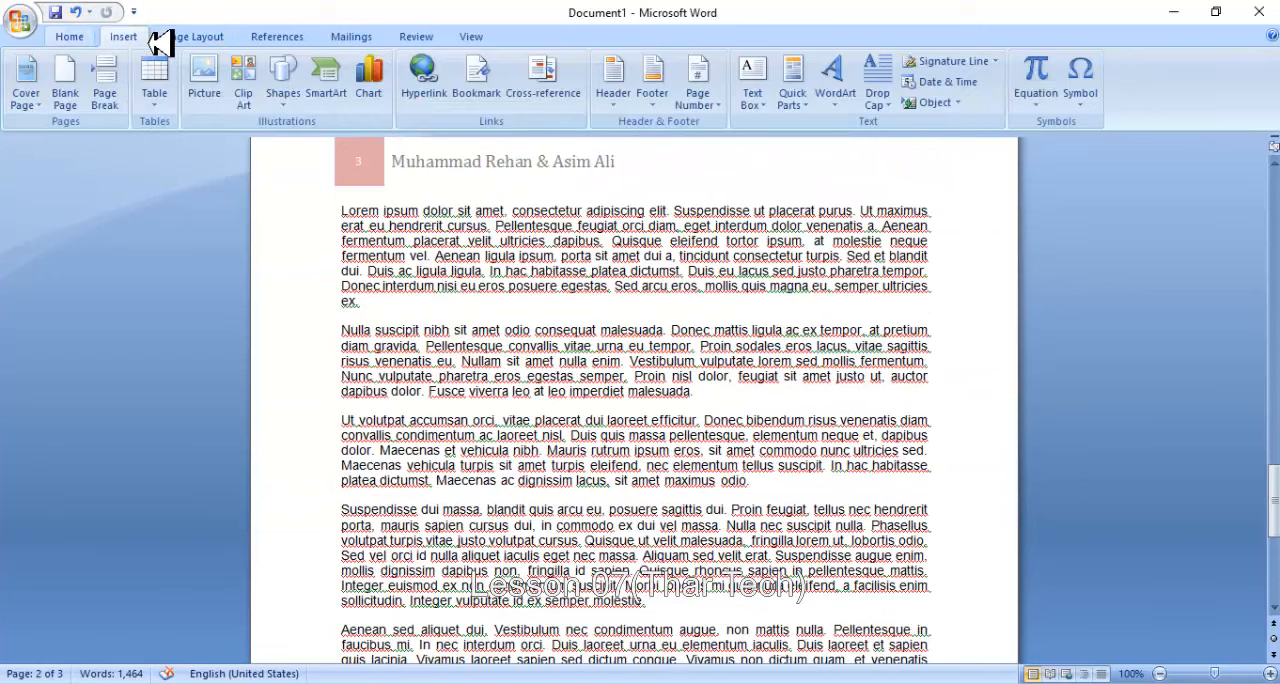
left_click(614, 86)
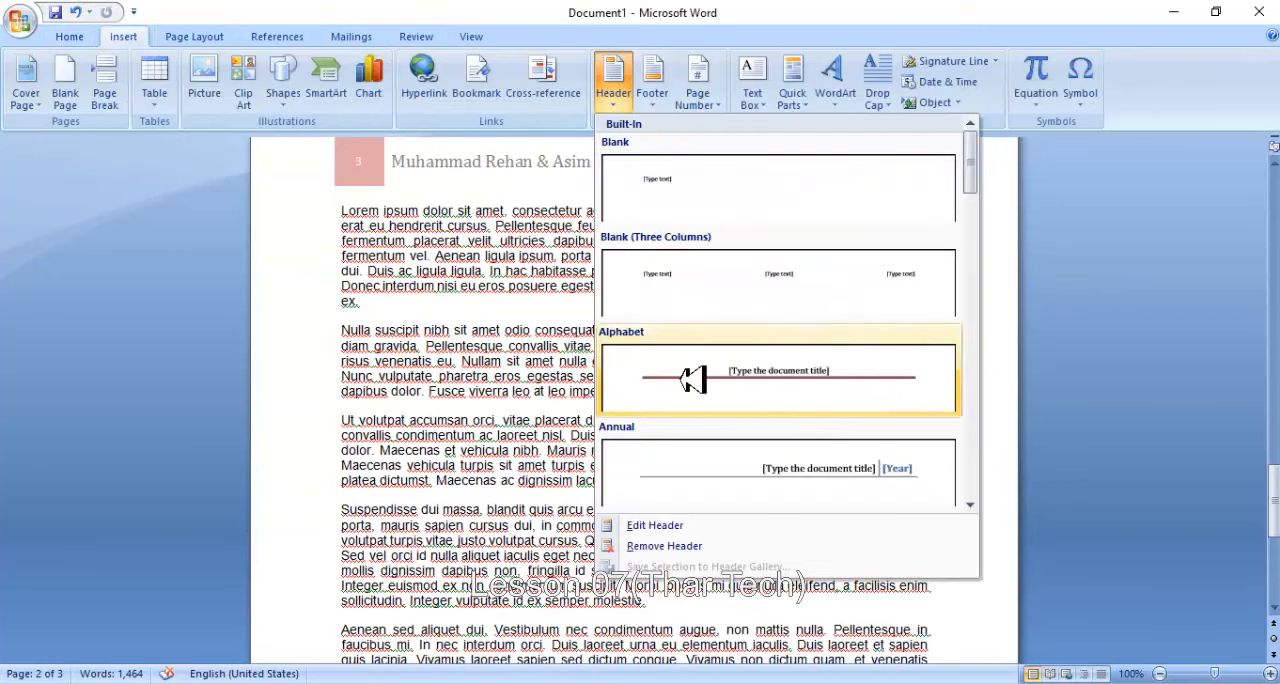
left_click(692, 547)
scroll(560, 380, "down", 6)
scroll(560, 380, "up", 6)
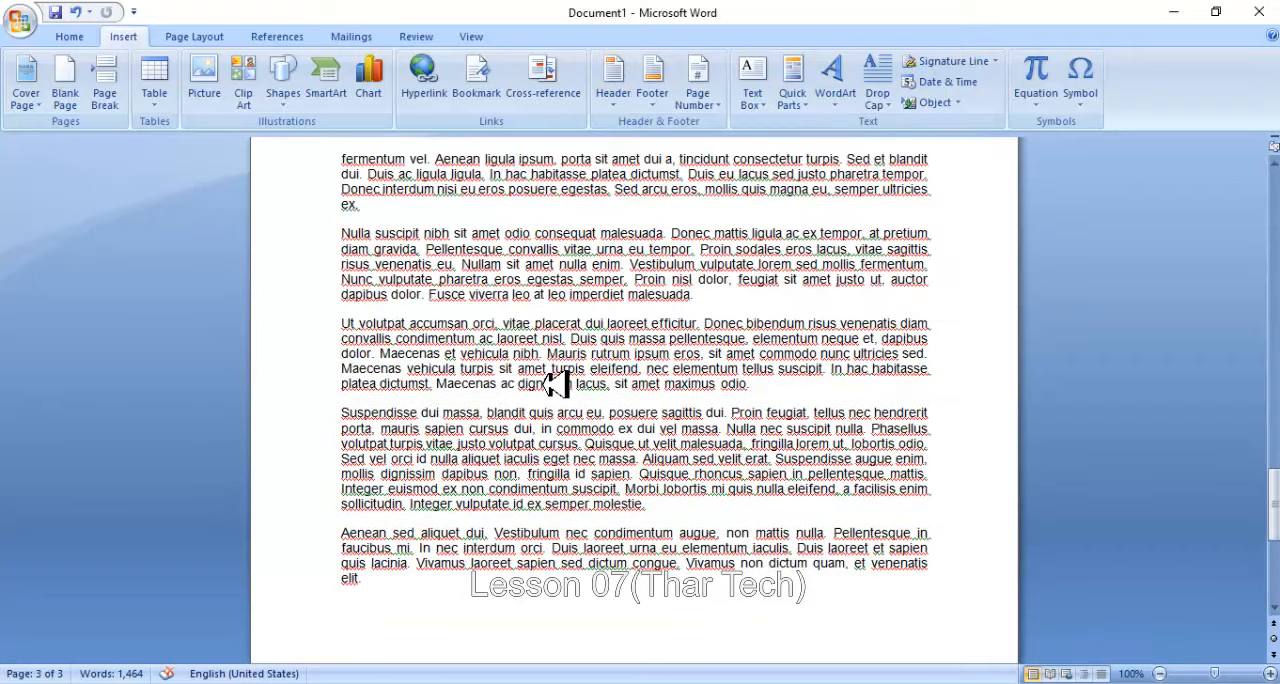
scroll(558, 384, "up", 5)
scroll(665, 80, "up", 1)
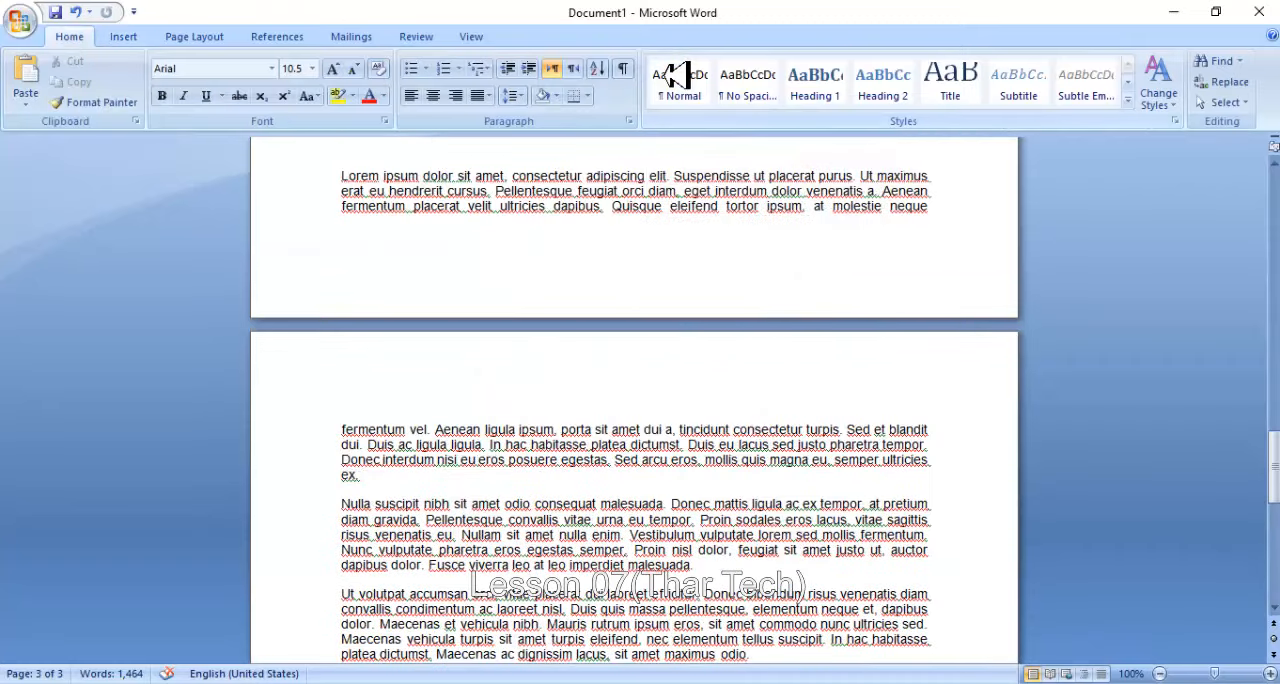
- Insert the built-in Mod (Even Page) footer, enter the author's full name in it, check the pages and return to the body text
left_click(125, 36)
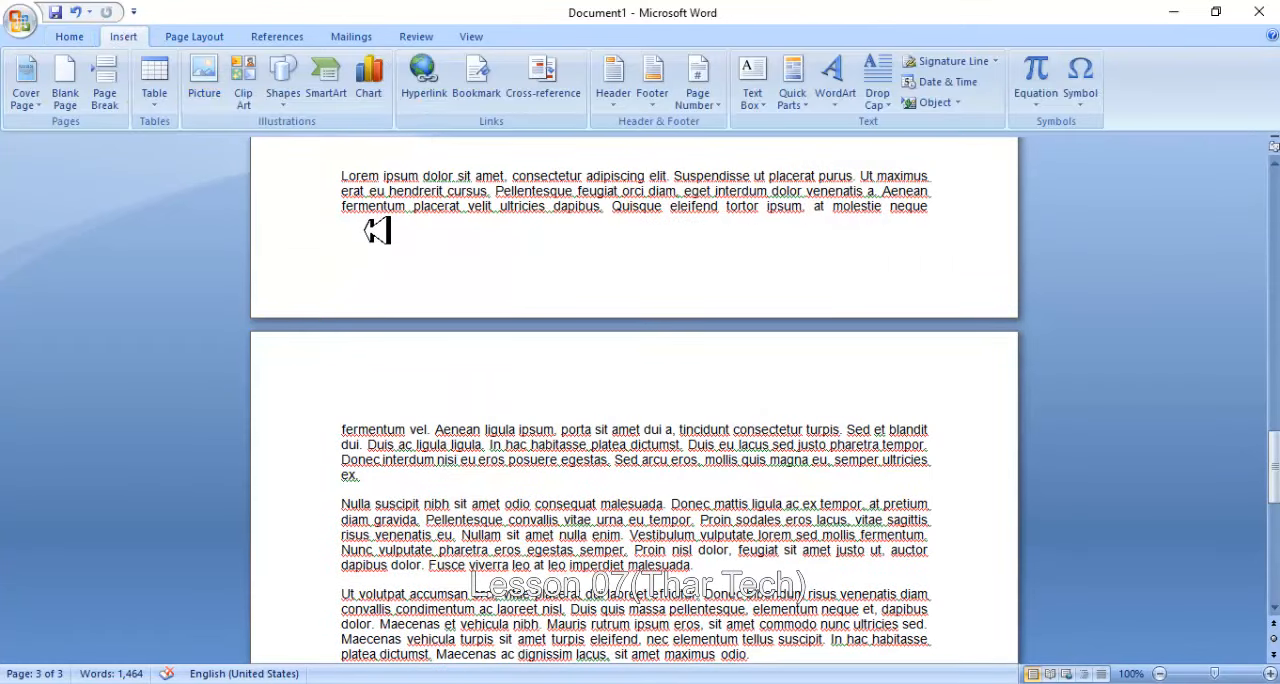
left_click(650, 90)
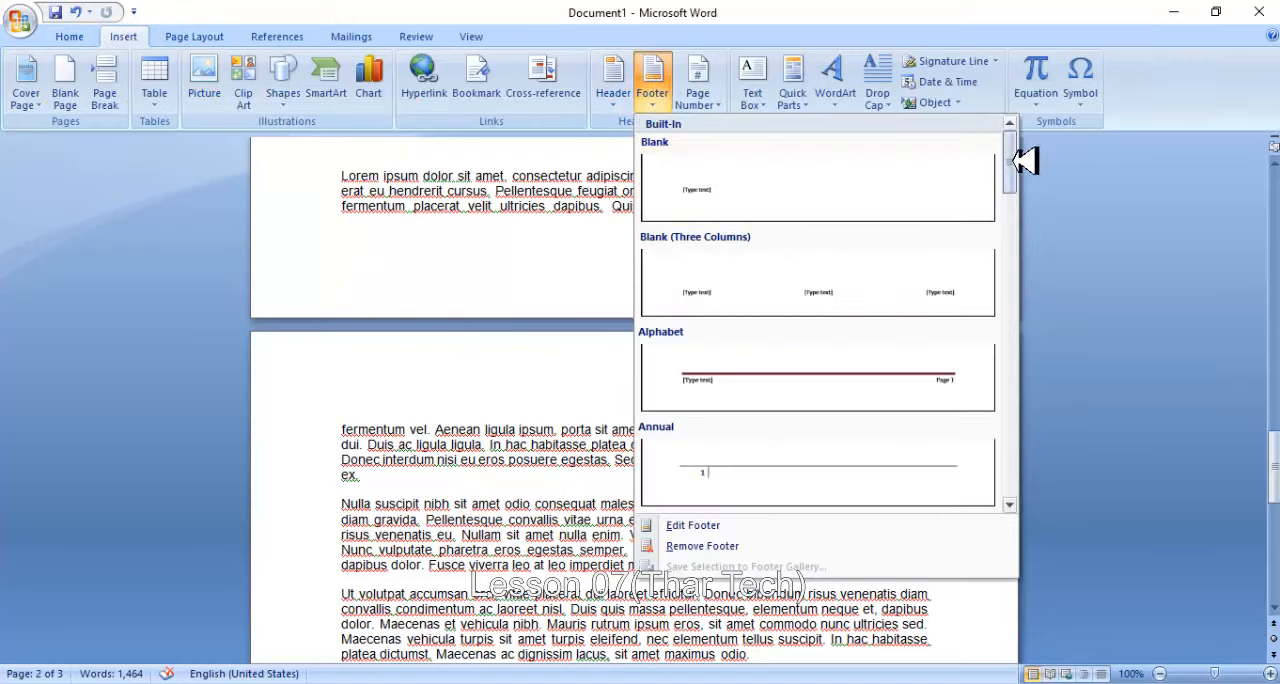
left_click_drag(1011, 157, 1015, 322)
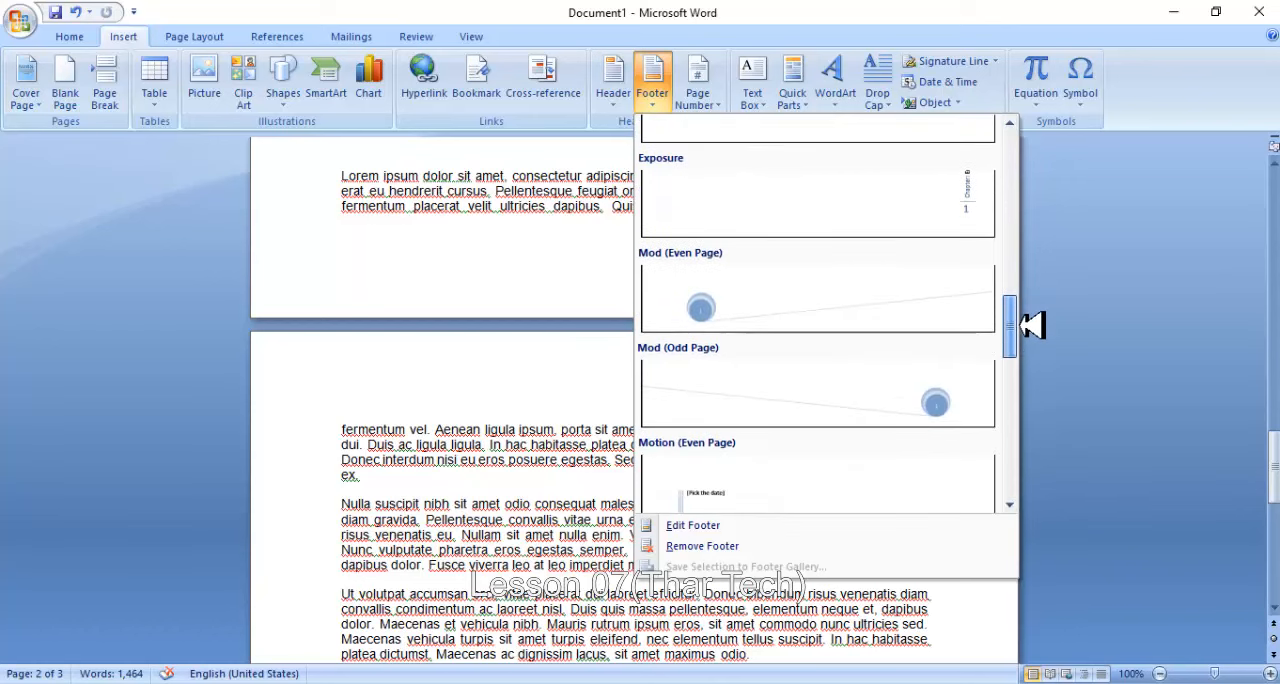
left_click(820, 306)
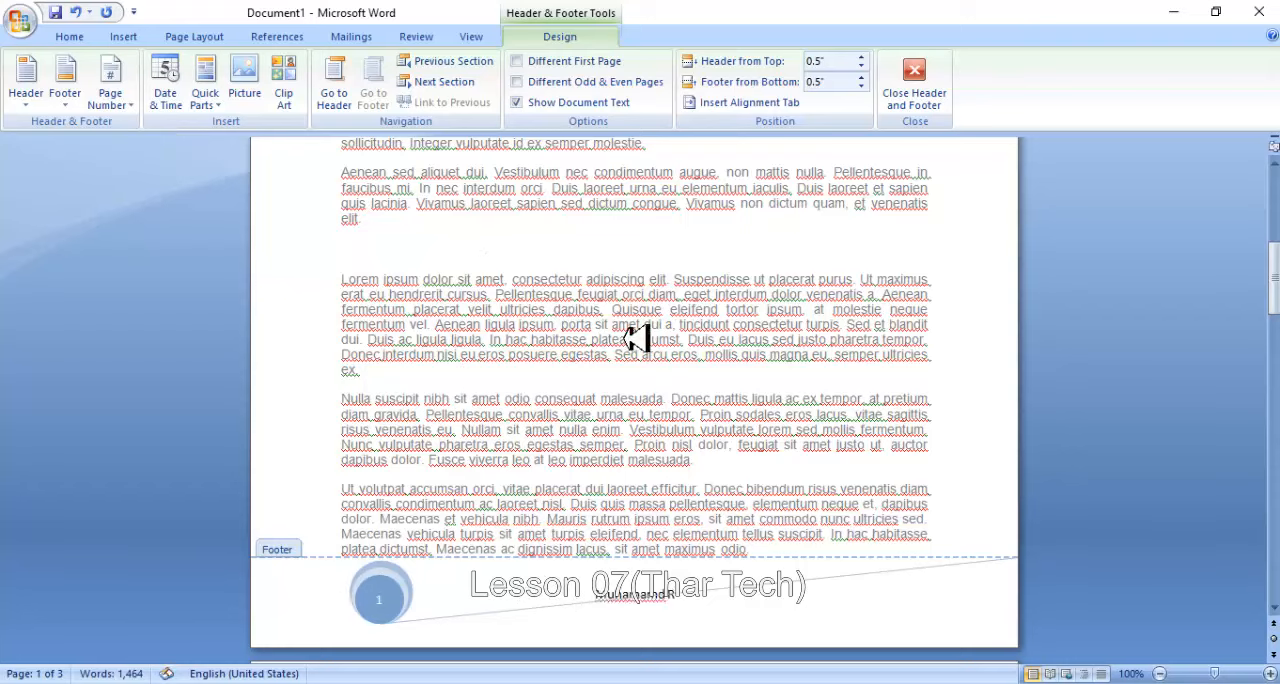
scroll(638, 338, "down", 20)
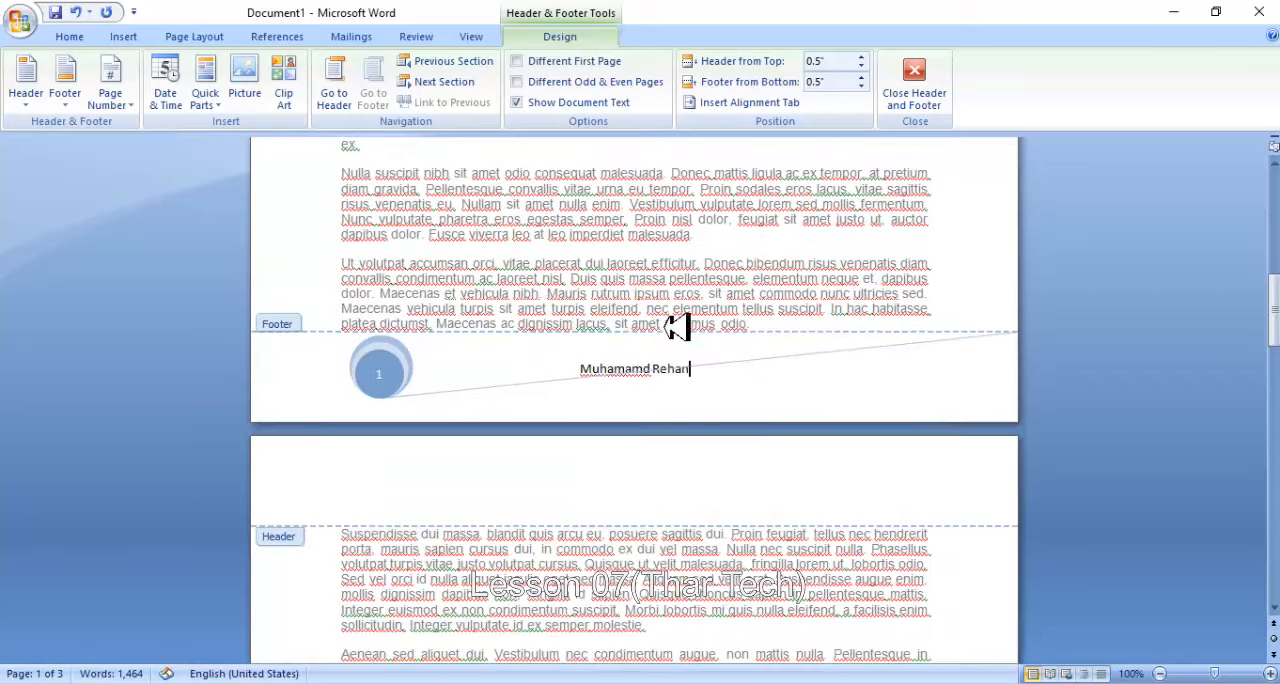
scroll(696, 322, "up", 9)
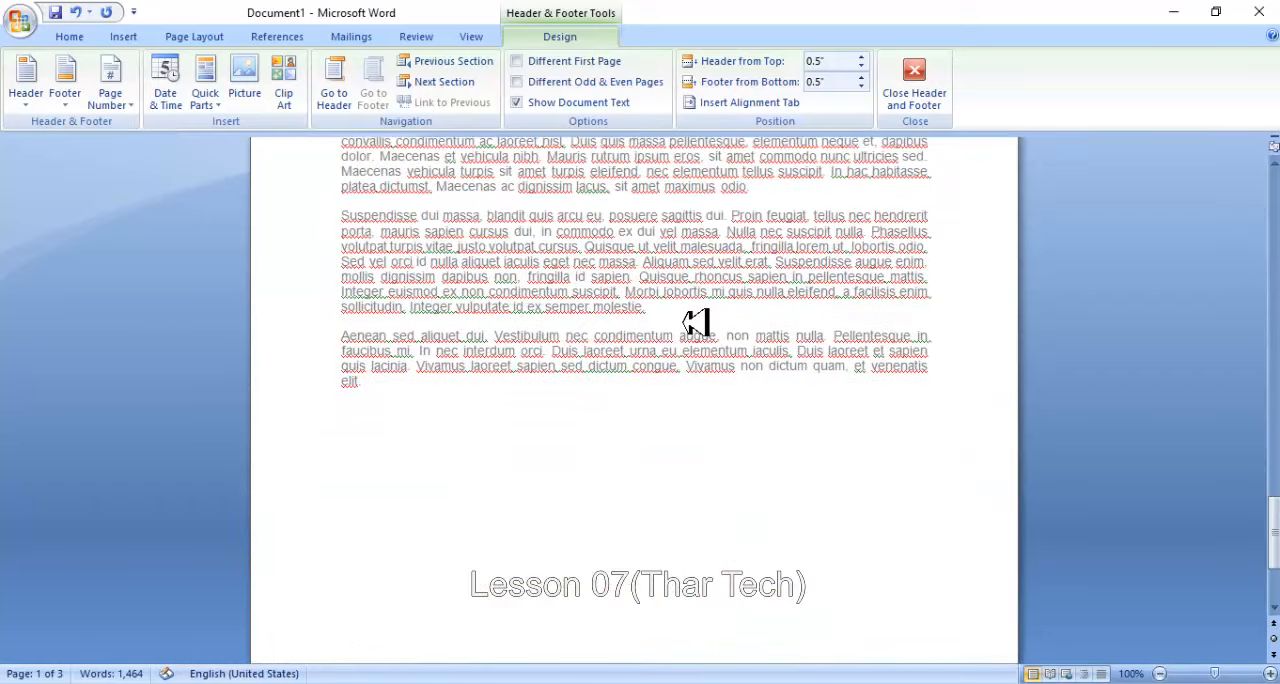
scroll(696, 322, "down", 4)
scroll(696, 322, "up", 5)
scroll(696, 322, "down", 10)
scroll(694, 323, "down", 6)
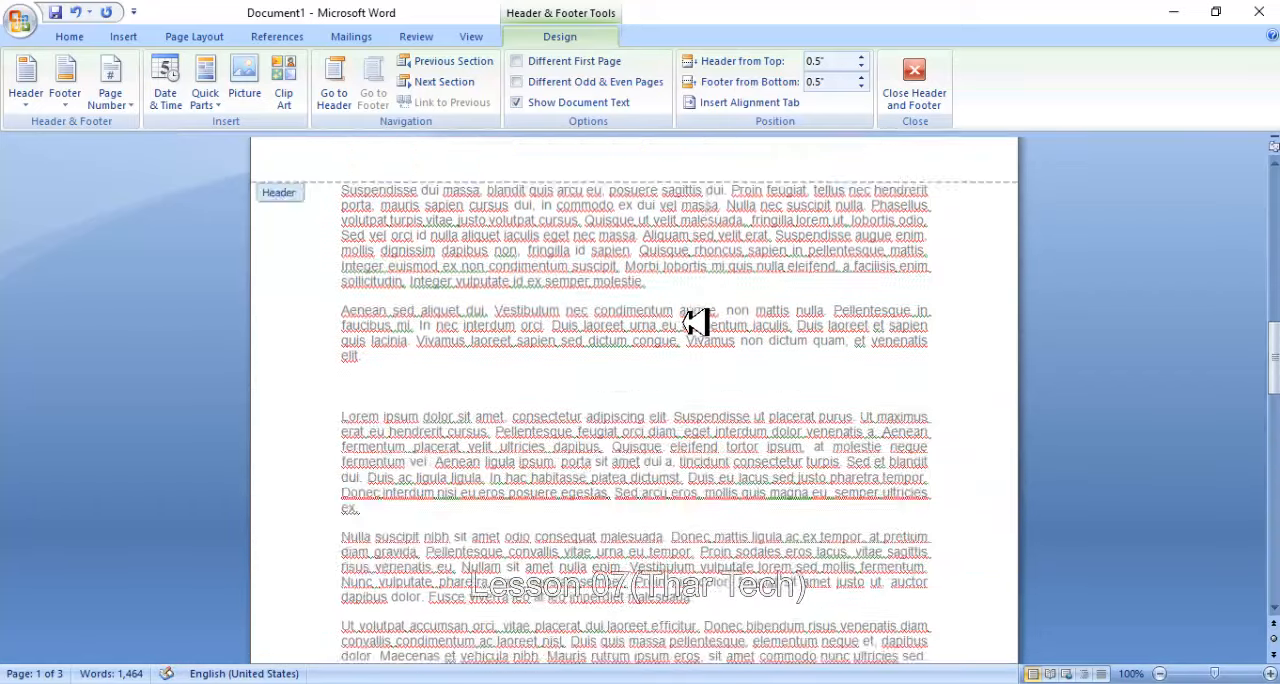
double_click(566, 320)
- Open the existing footer for editing and return to the body text without changing it
left_click(140, 36)
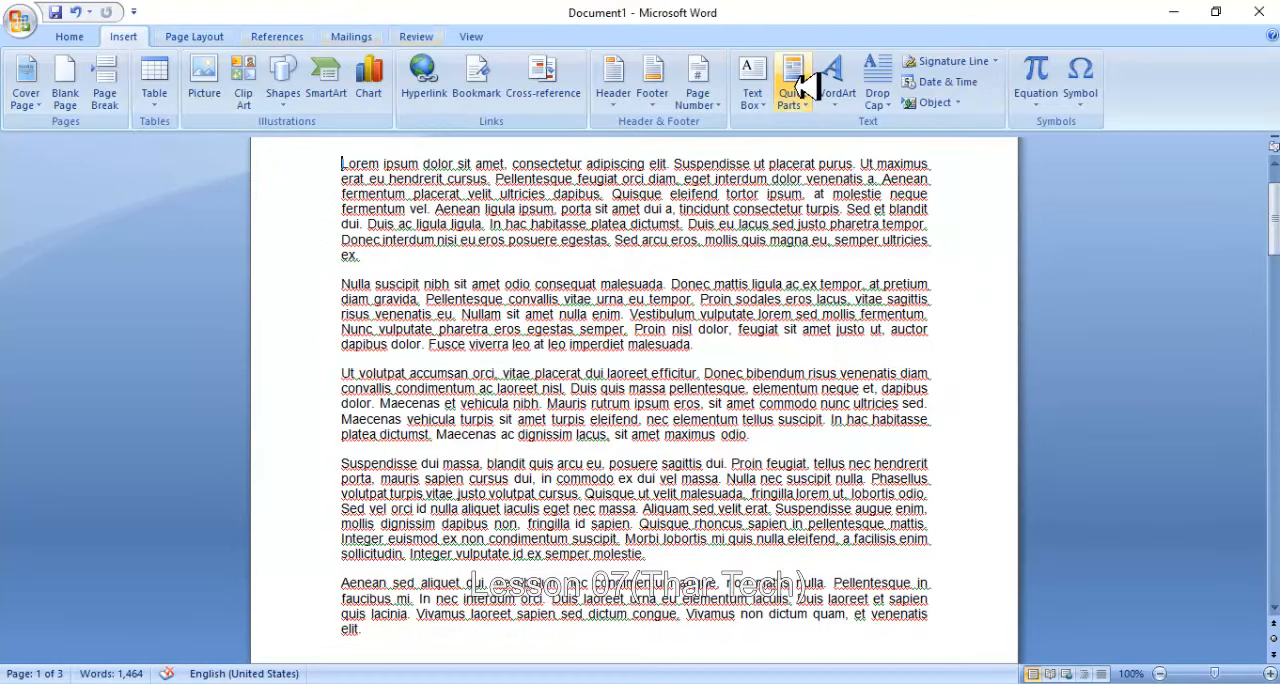
left_click(652, 80)
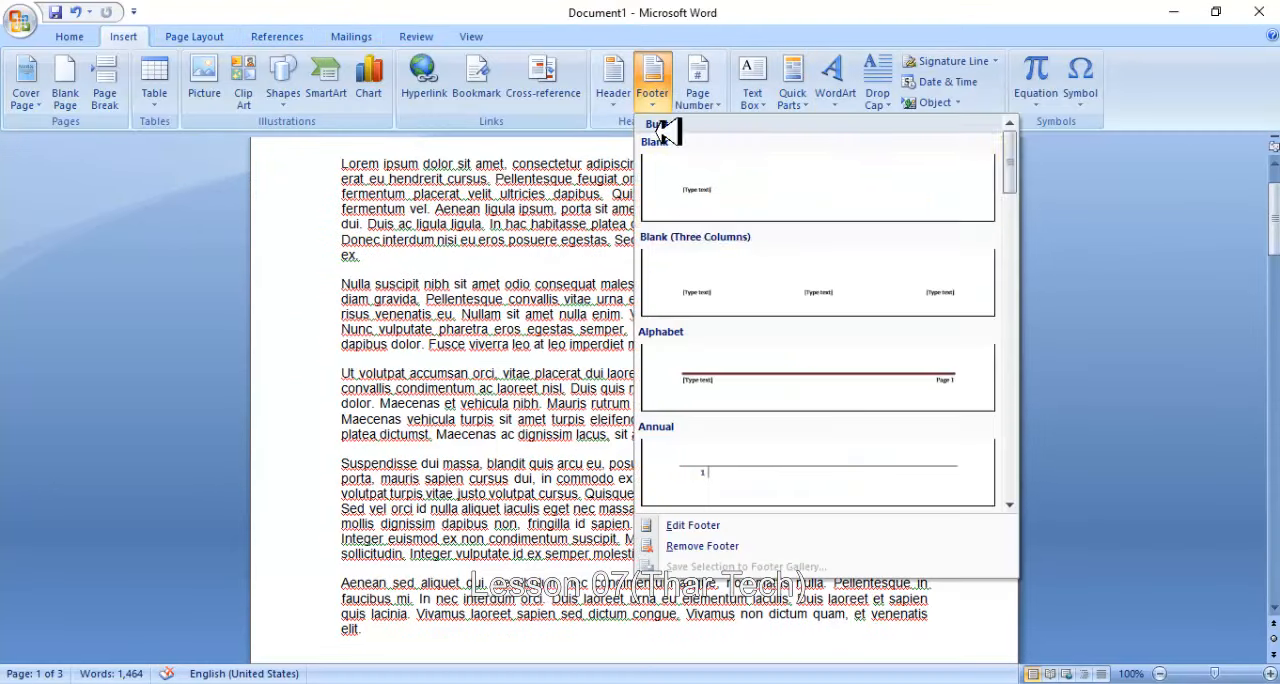
left_click(749, 525)
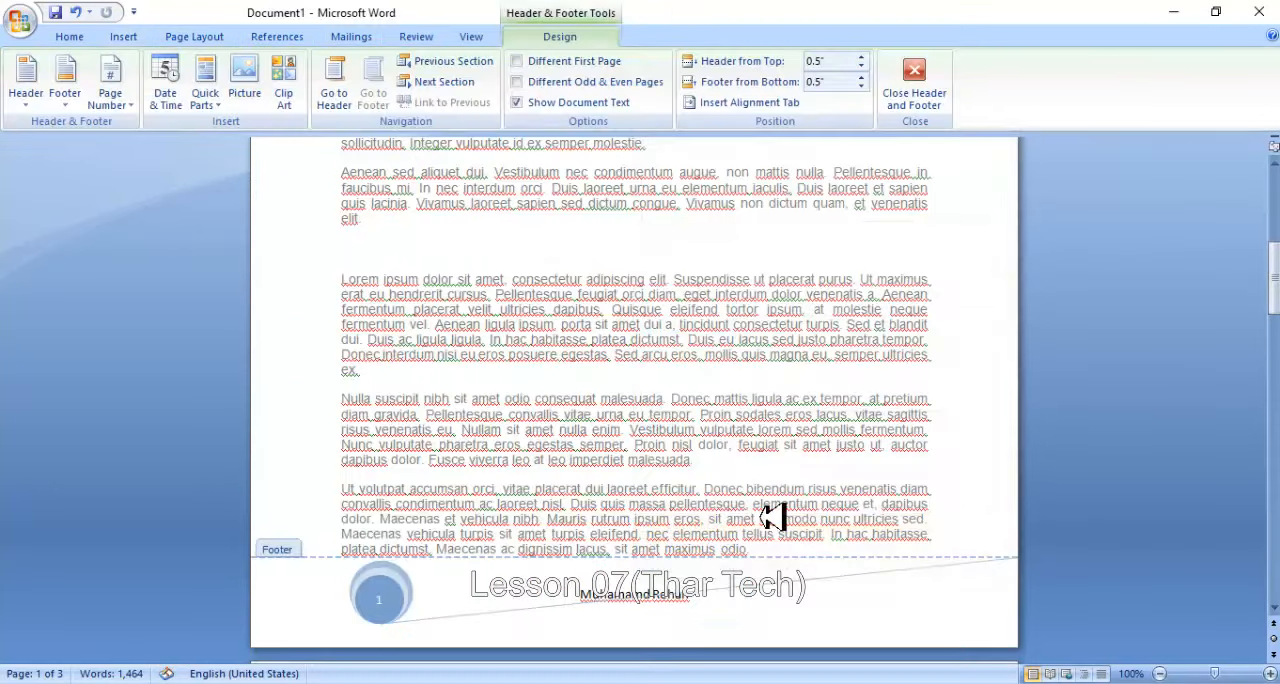
double_click(662, 394)
- Remove the footer from the document and check the pages
left_click(123, 36)
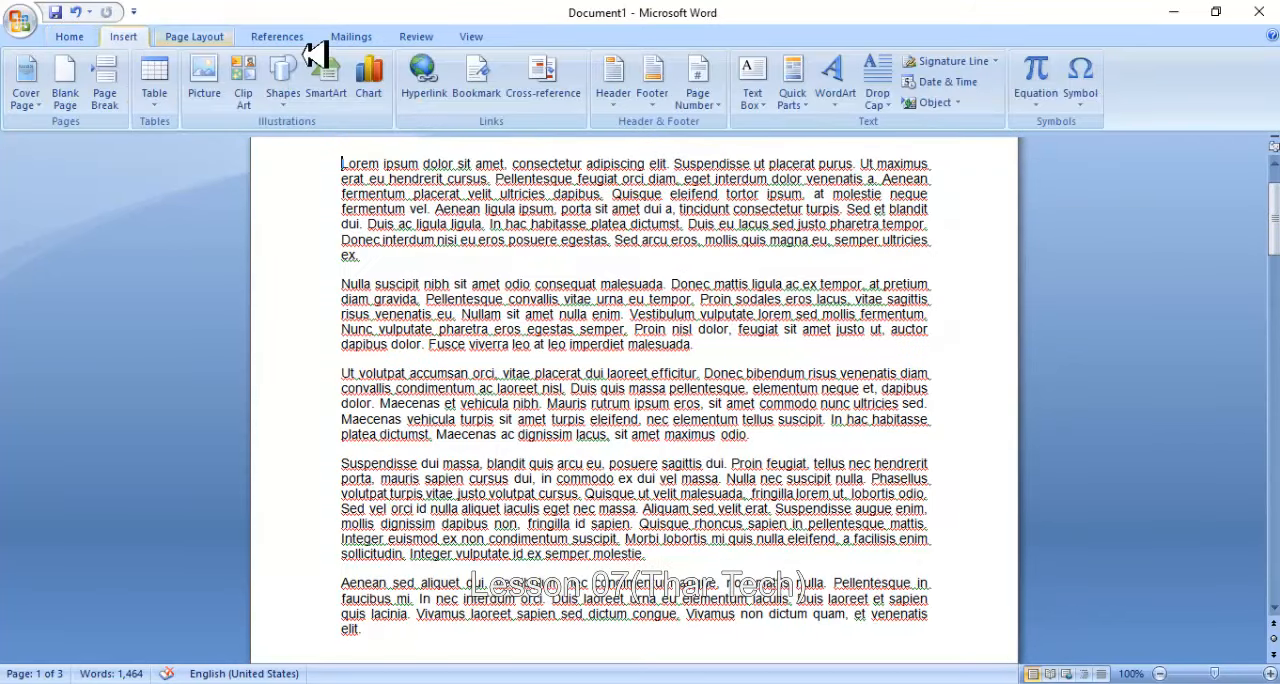
left_click(655, 92)
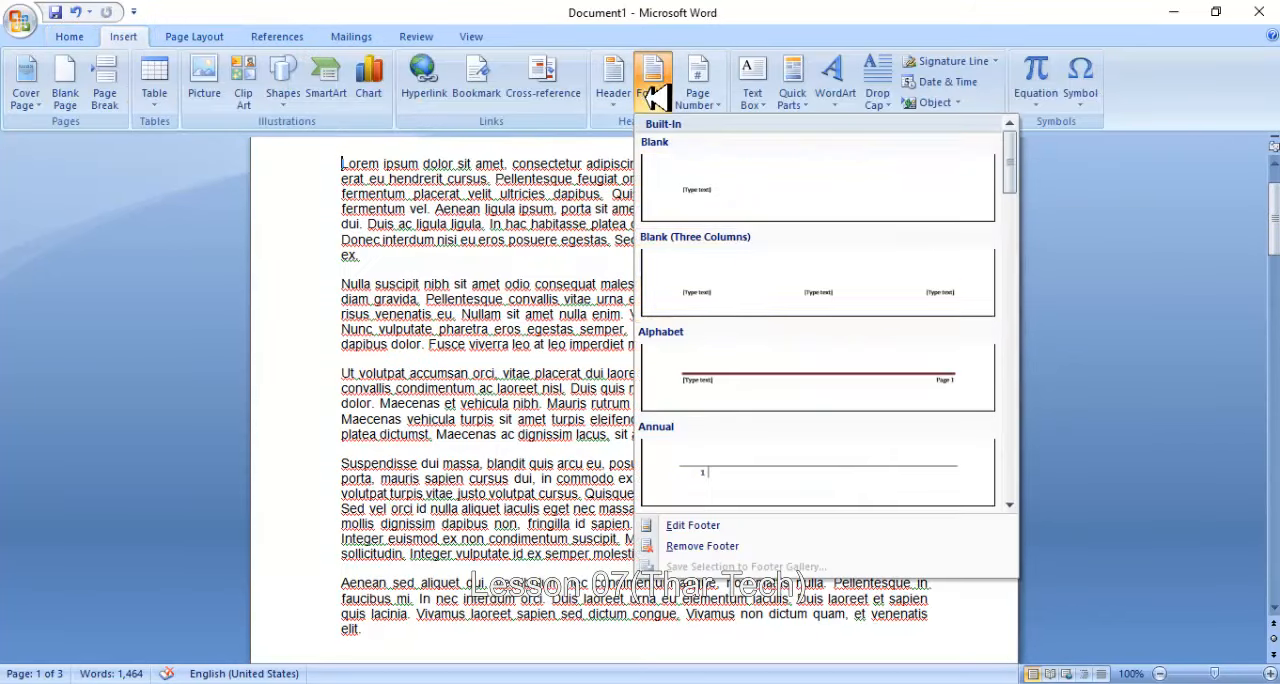
left_click(725, 547)
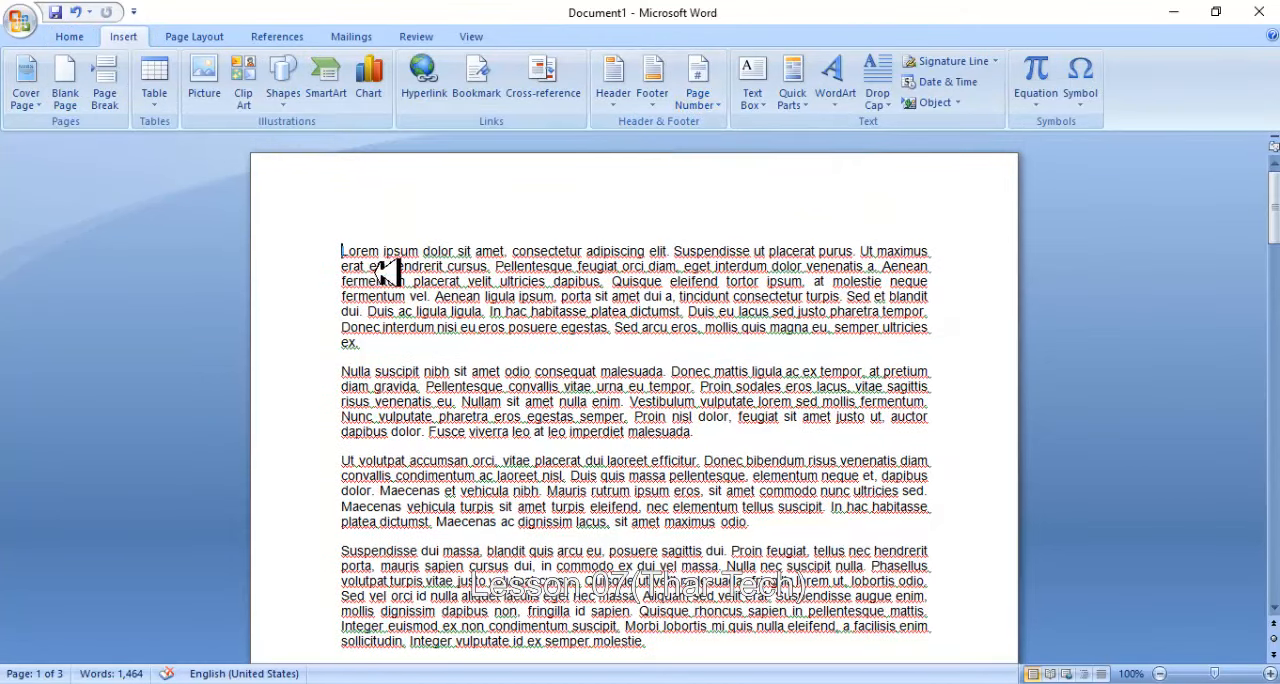
scroll(420, 335, "down", 9)
scroll(420, 335, "up", 9)
- Add page numbers at the top of the pages in the centred bracket design with a horizontal line, and return to the body text
left_click(705, 86)
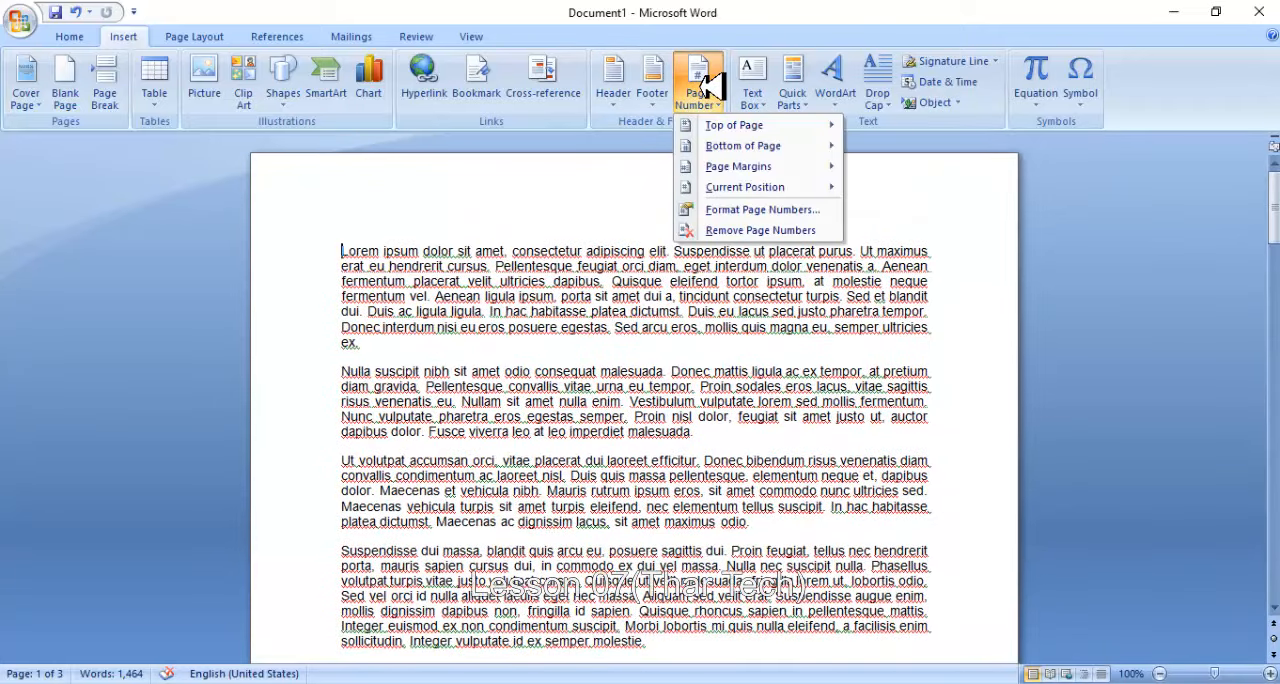
mouse_move(720, 125)
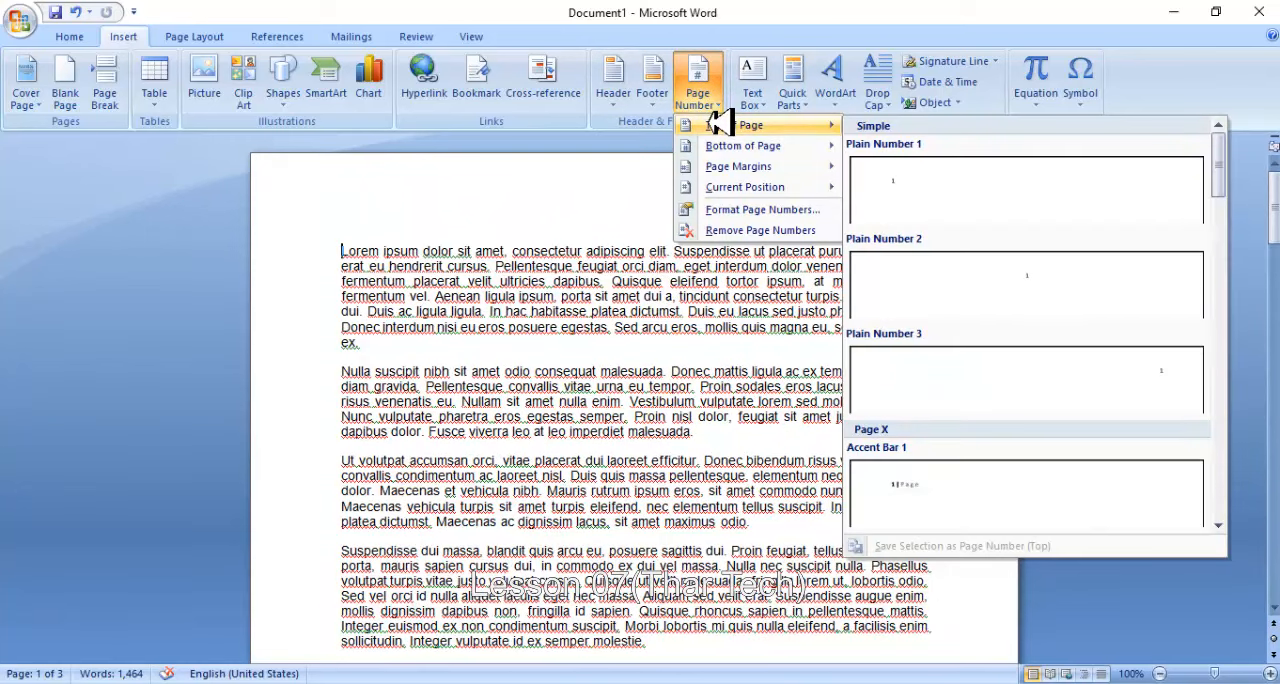
left_click_drag(1220, 165, 1229, 305)
left_click(1020, 258)
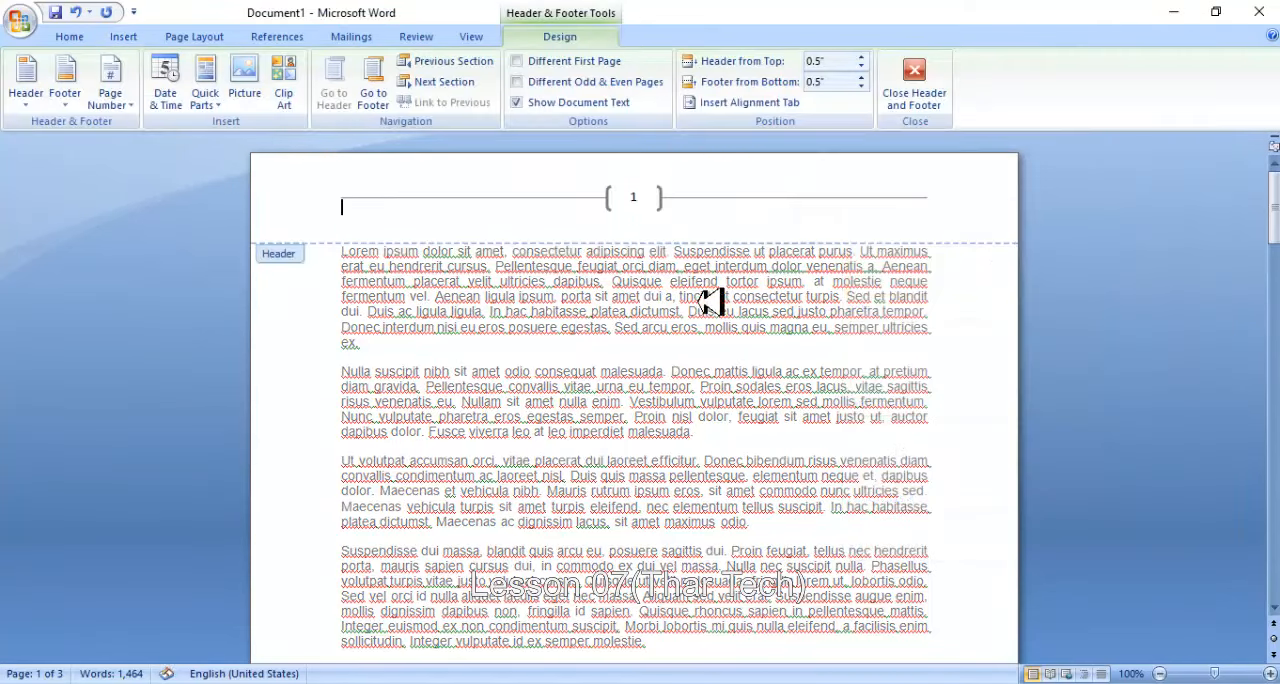
double_click(560, 318)
scroll(565, 283, "down", 20)
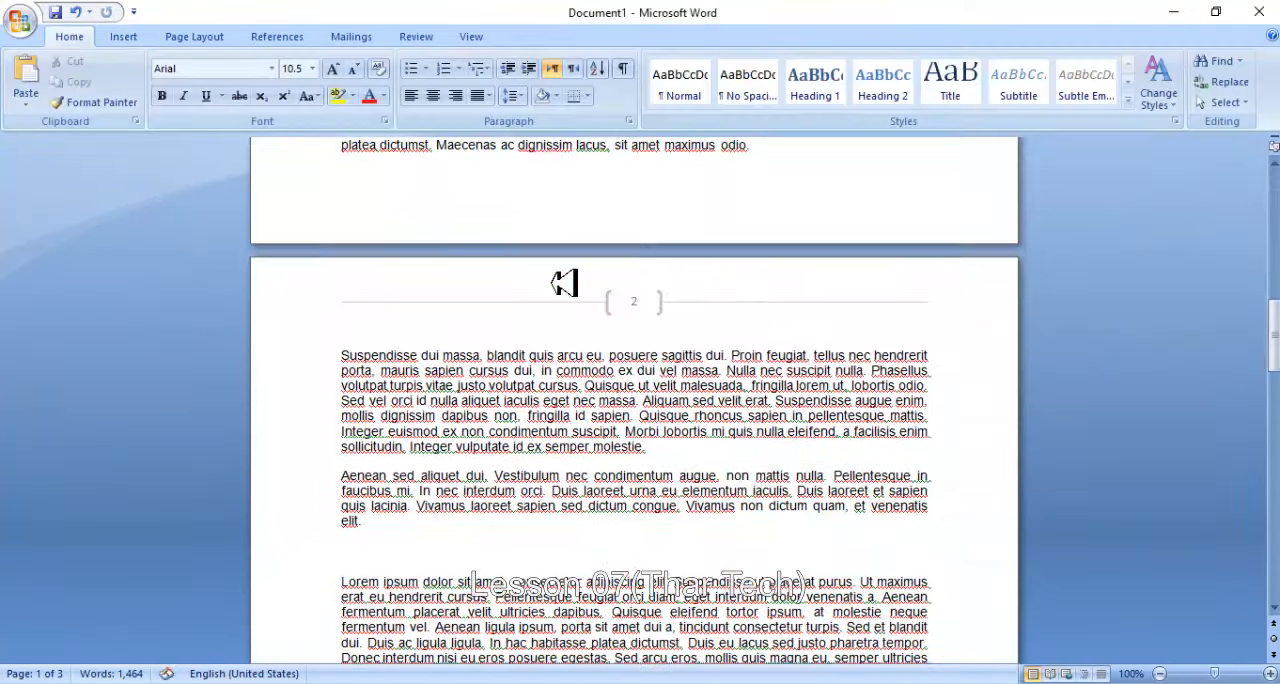
- Add page numbers at the bottom of the pages in the Large 2 style and return to the body text
left_click(123, 36)
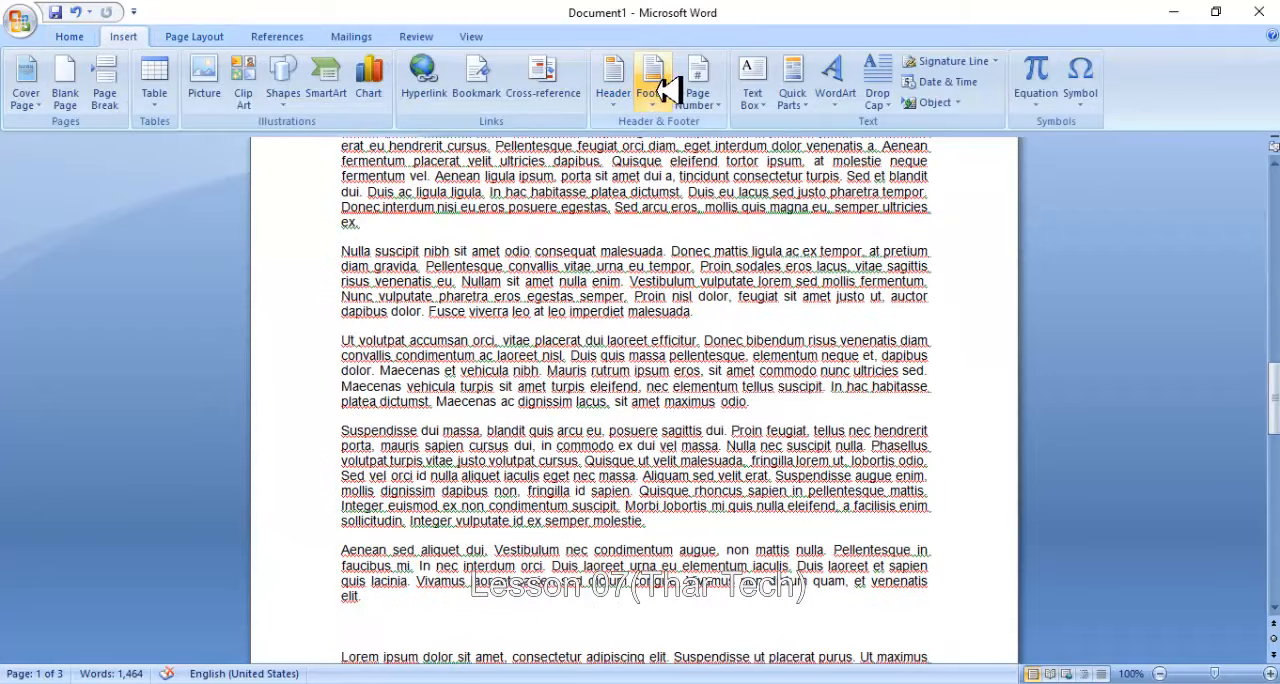
left_click(697, 80)
mouse_move(735, 145)
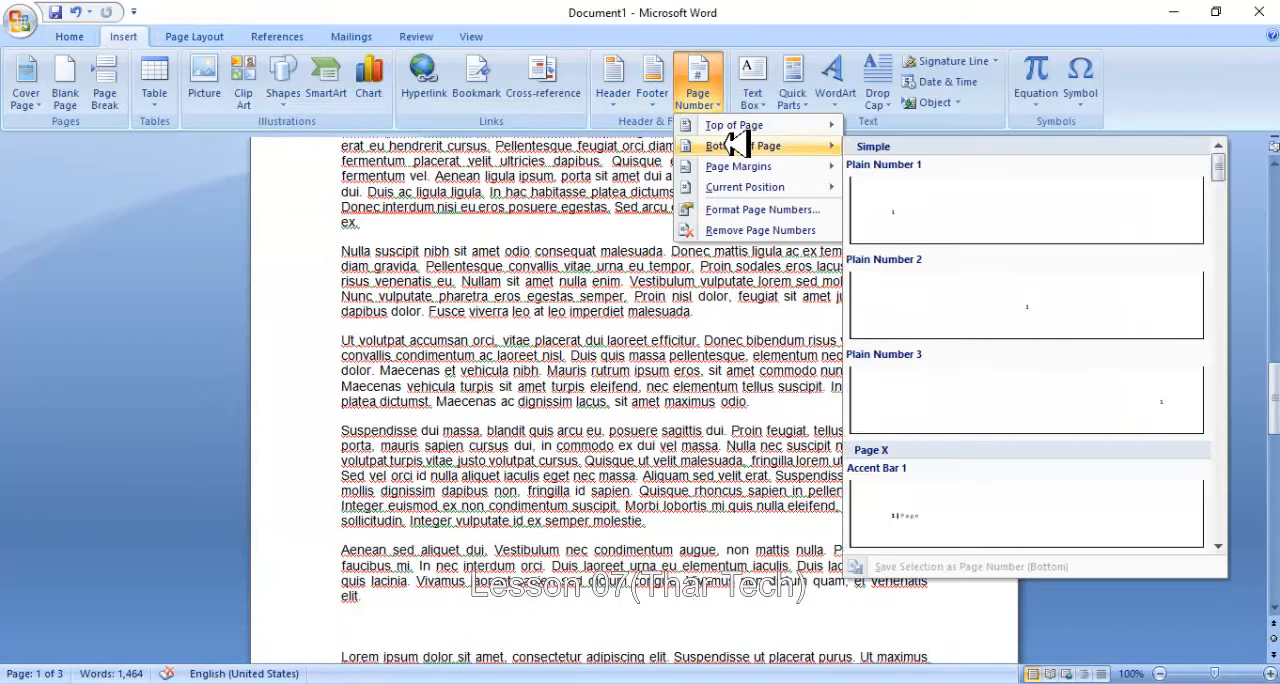
scroll(952, 232, "down", 5)
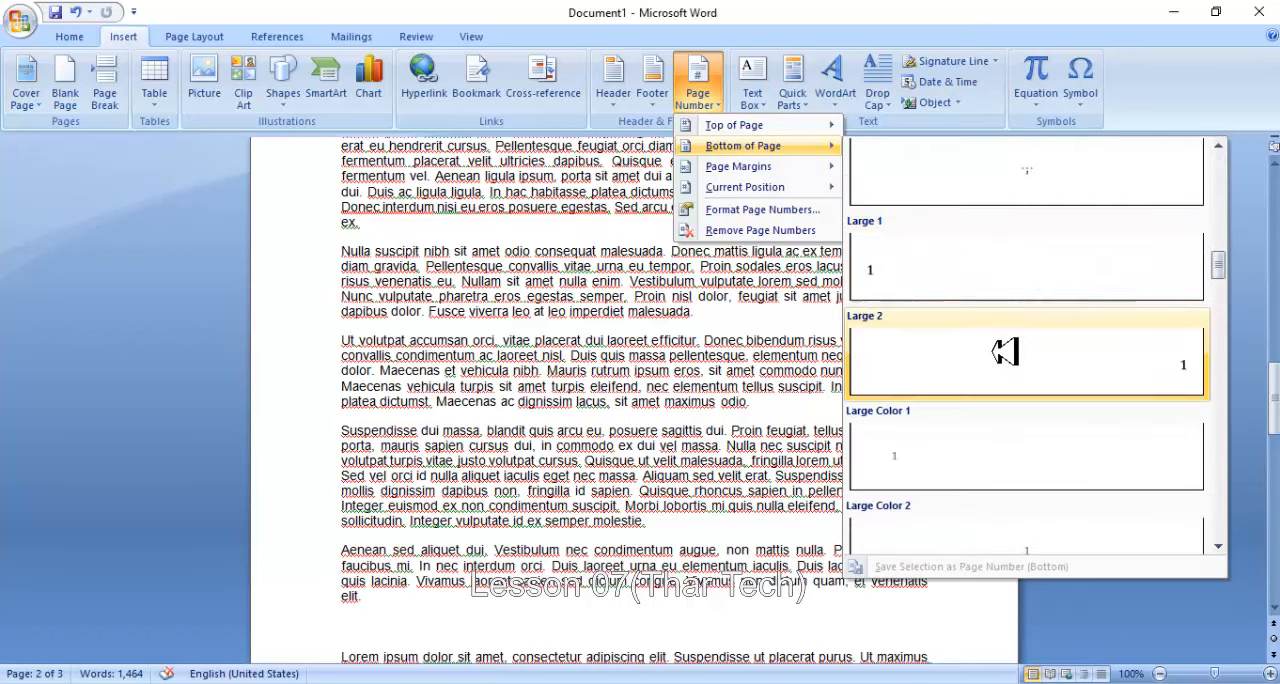
left_click(1007, 354)
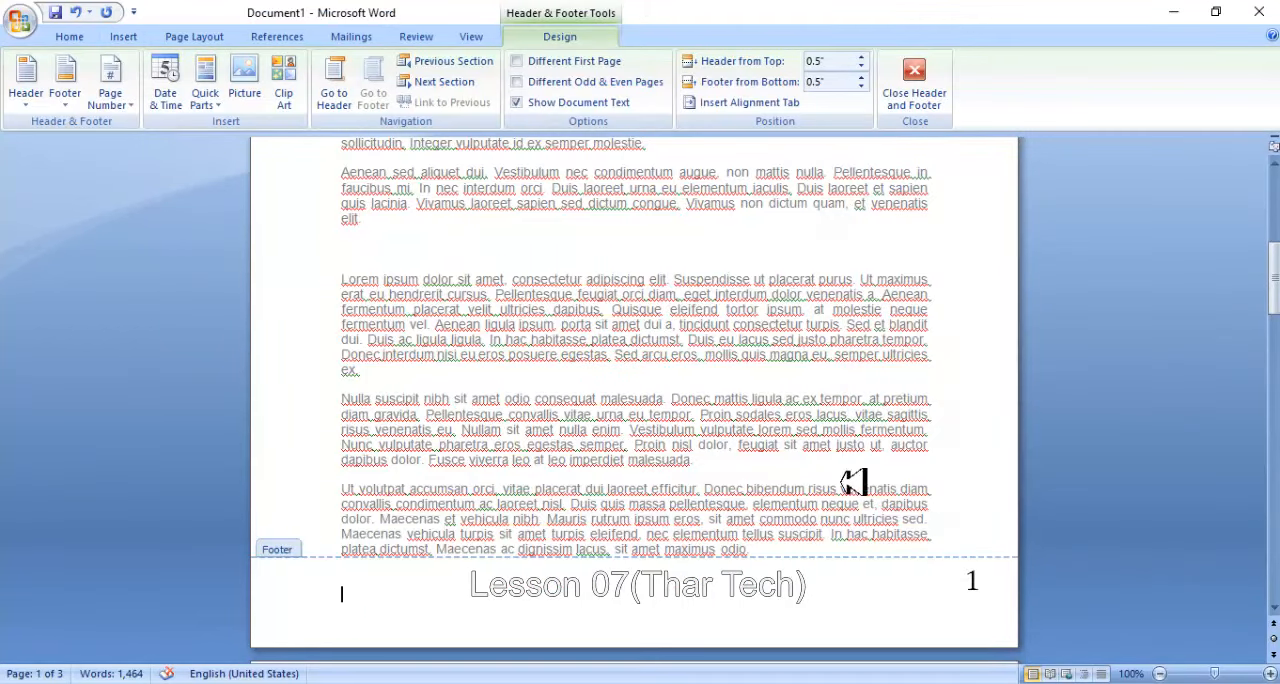
double_click(691, 397)
- Add page numbers in the page margin using the Accent Bar, Left style and return to the body text
left_click(123, 36)
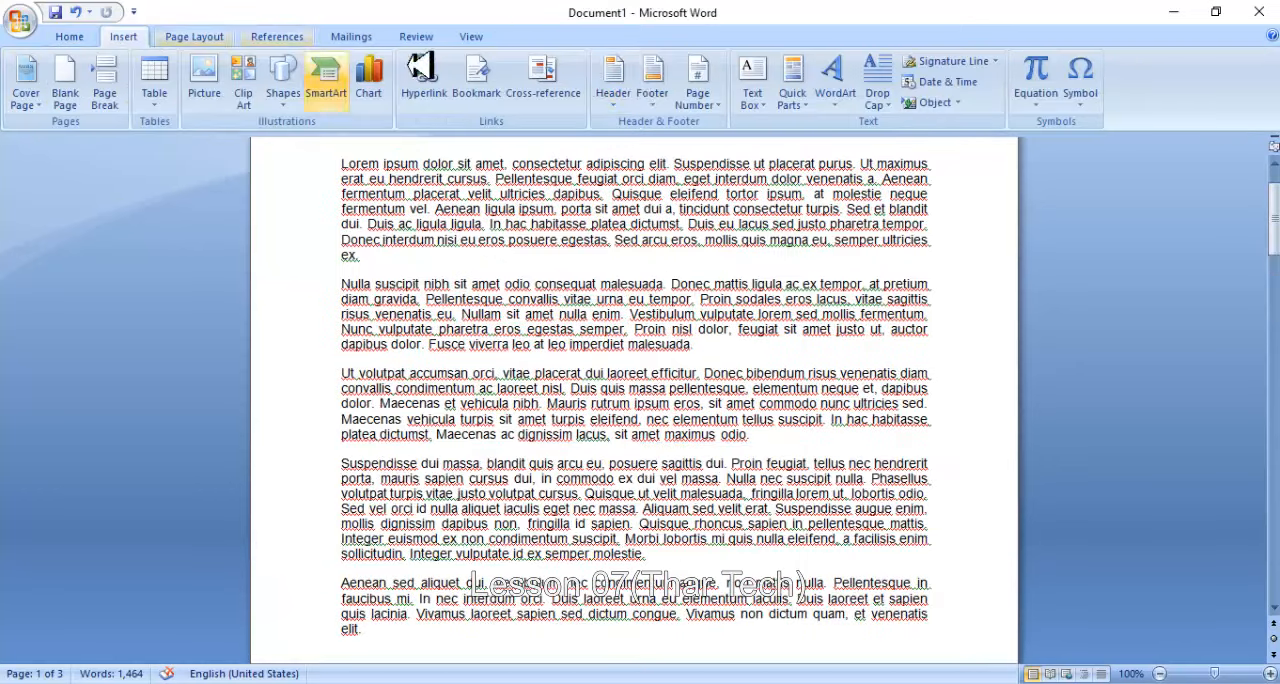
left_click(718, 88)
mouse_move(740, 166)
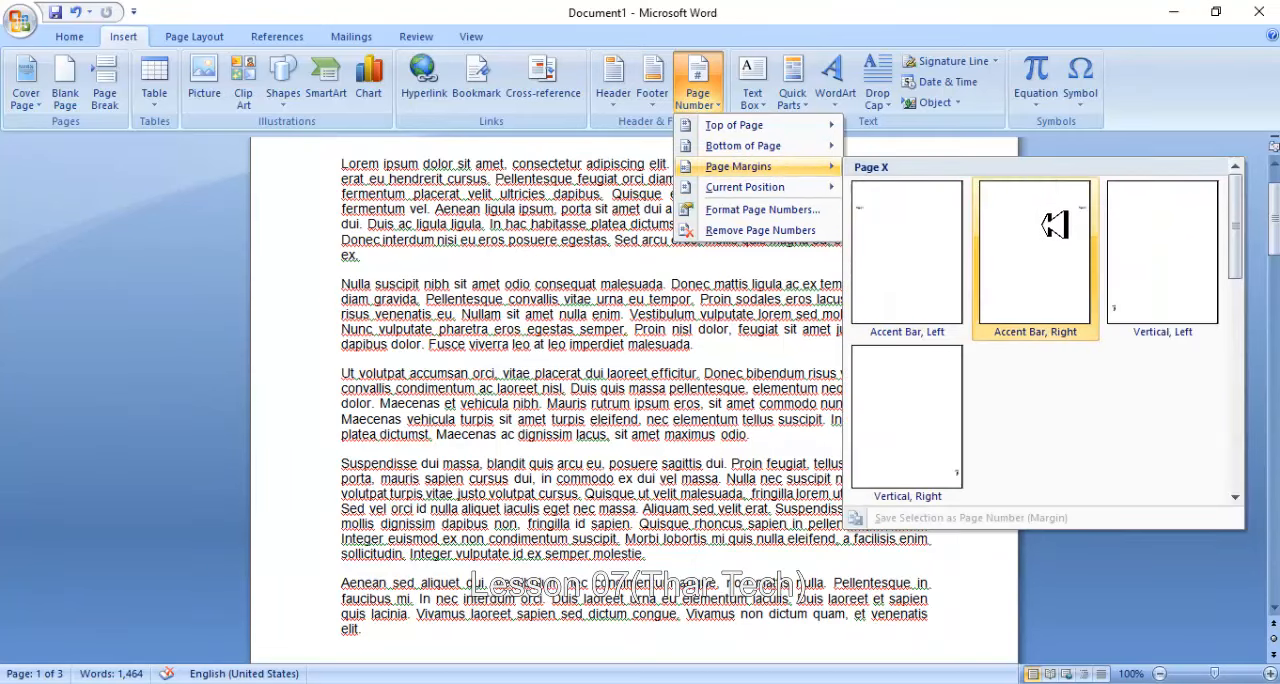
scroll(1045, 235, "down", 5)
scroll(1022, 280, "up", 5)
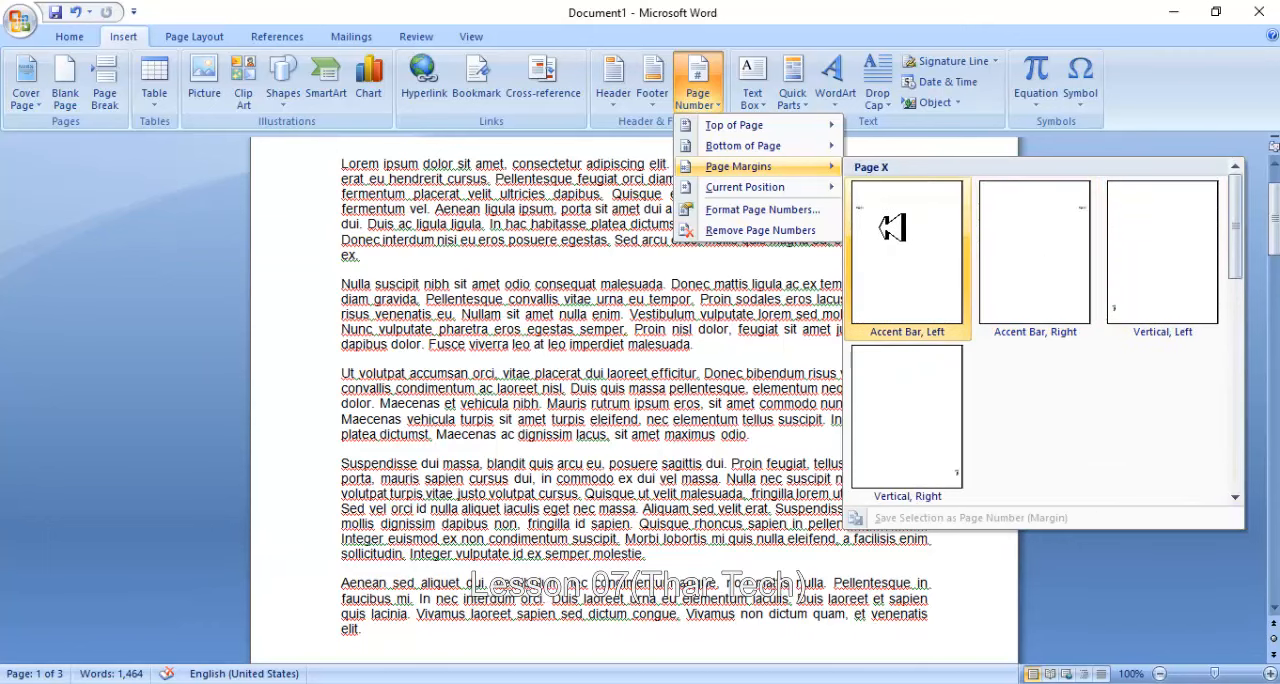
left_click(893, 227)
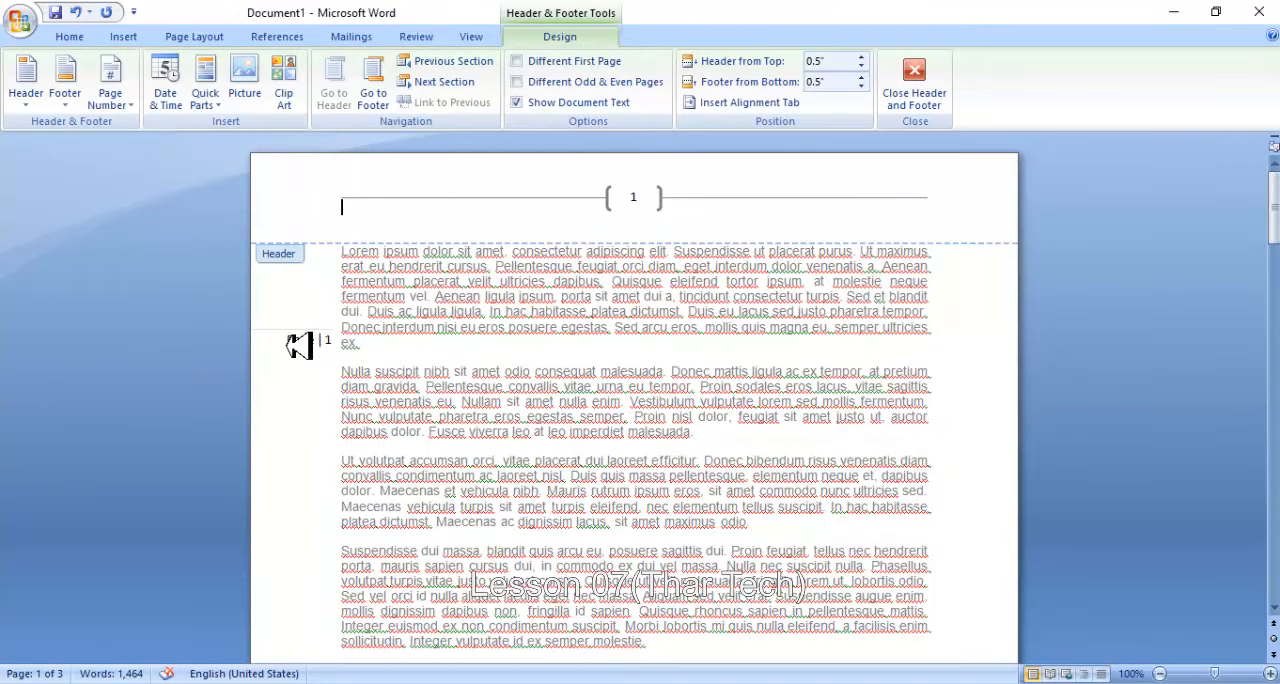
double_click(532, 329)
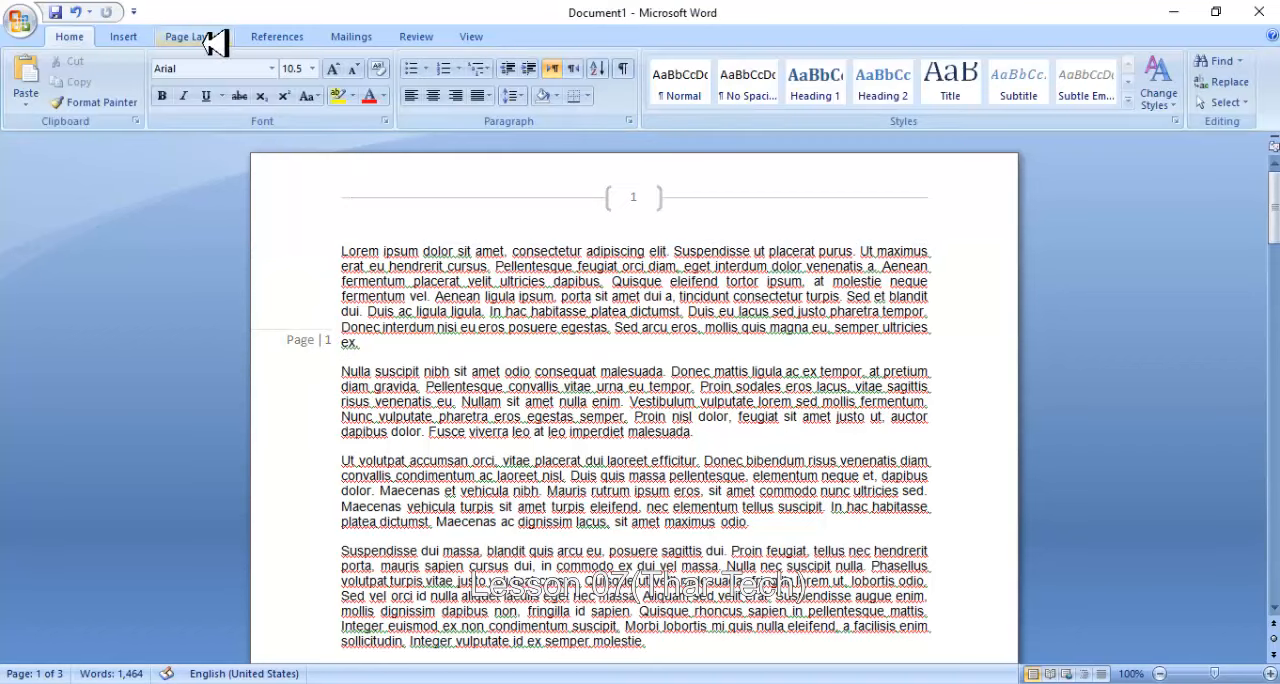
- Insert a page number with a decorative frame at the current position, at the end of the first paragraph after "ex."
left_click(125, 37)
left_click(700, 68)
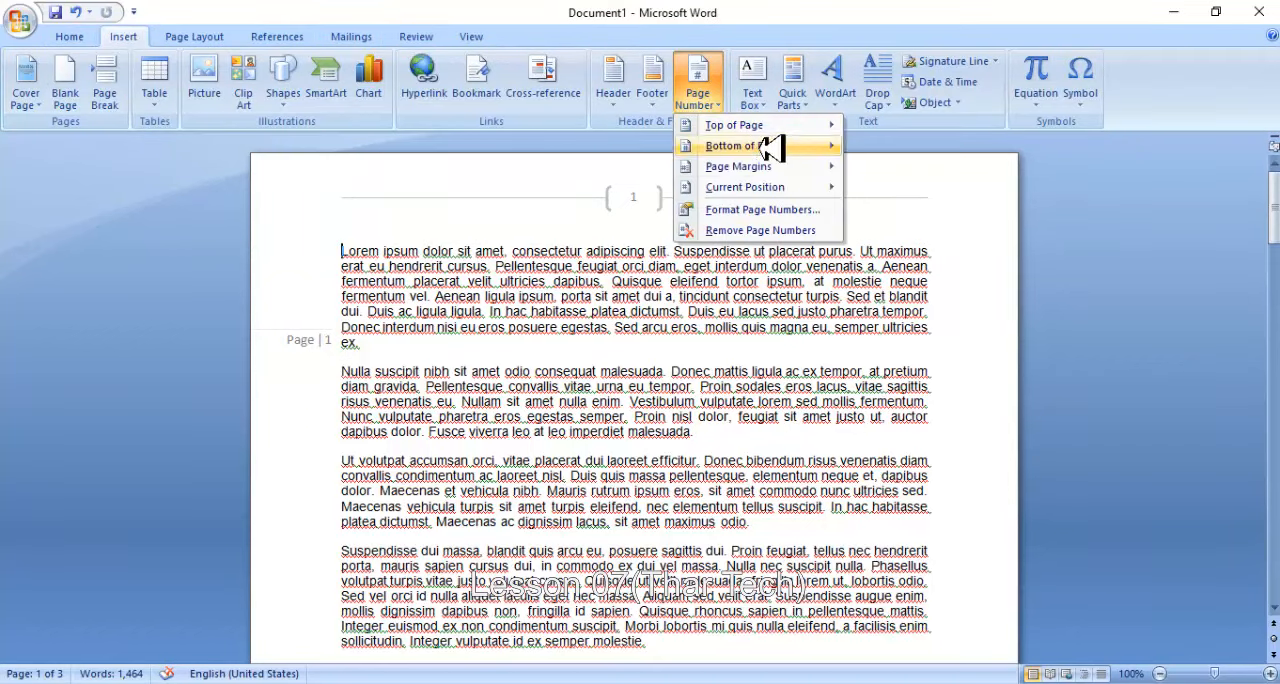
mouse_move(780, 184)
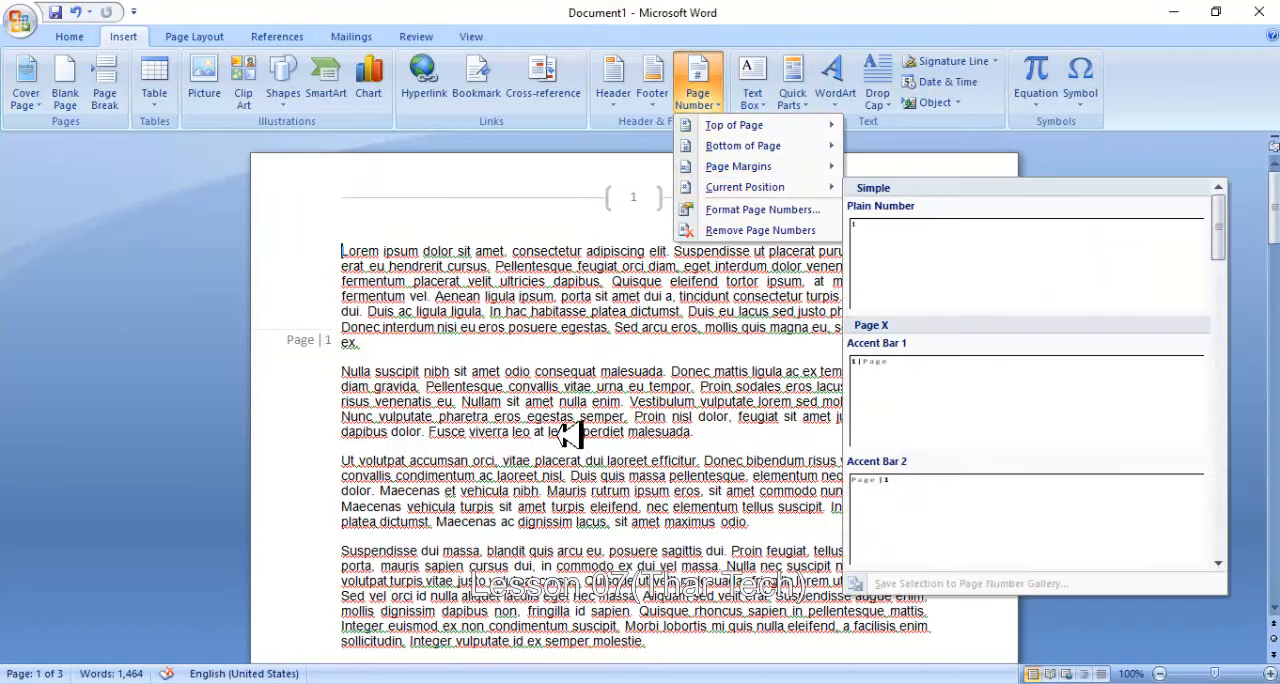
left_click(358, 346)
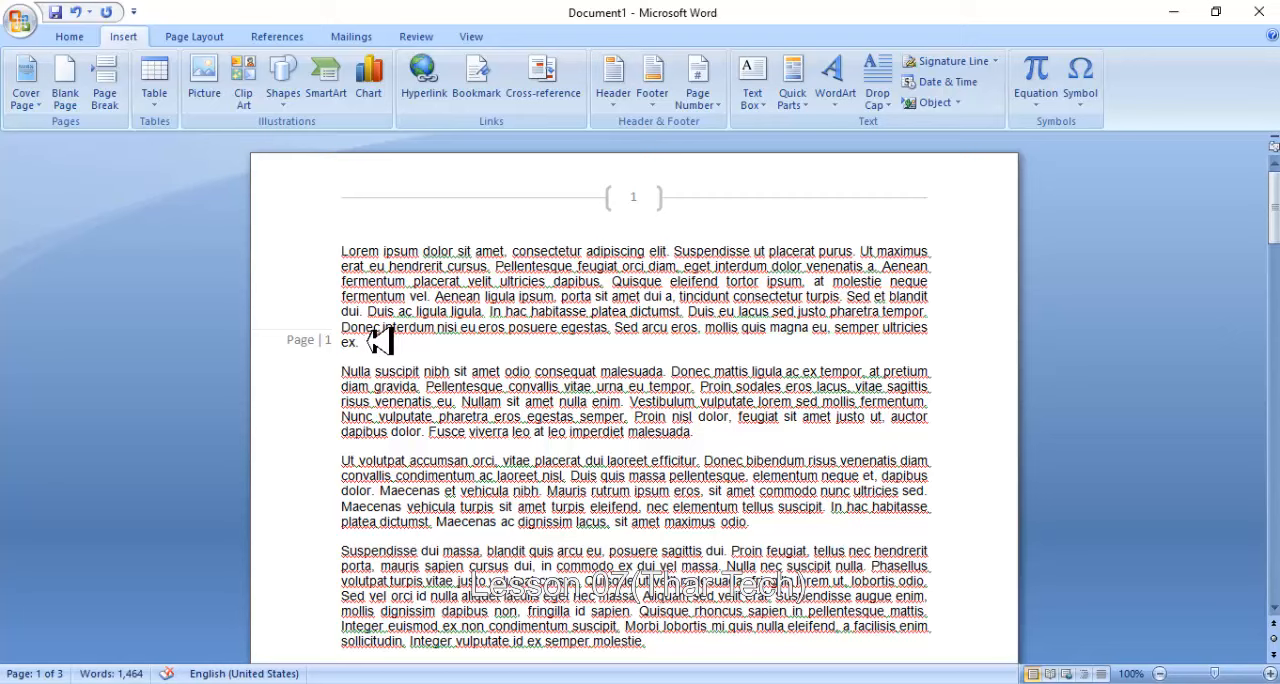
left_click(697, 88)
mouse_move(768, 193)
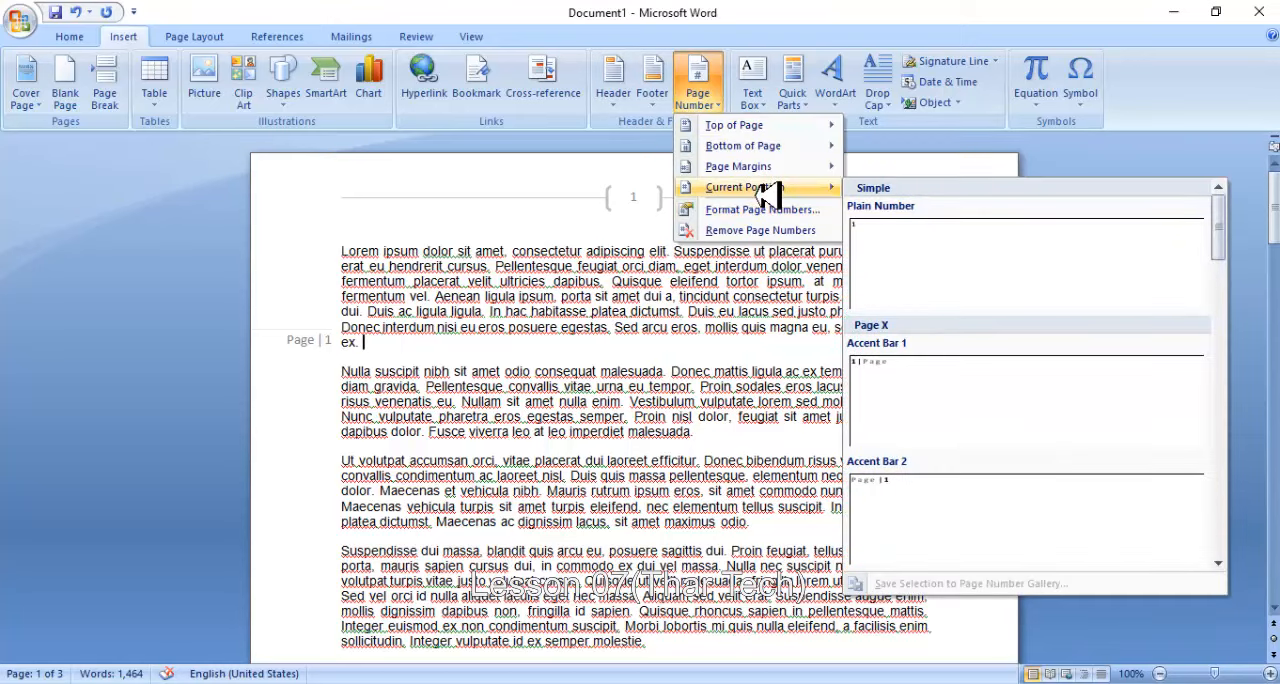
scroll(980, 296, "down", 5)
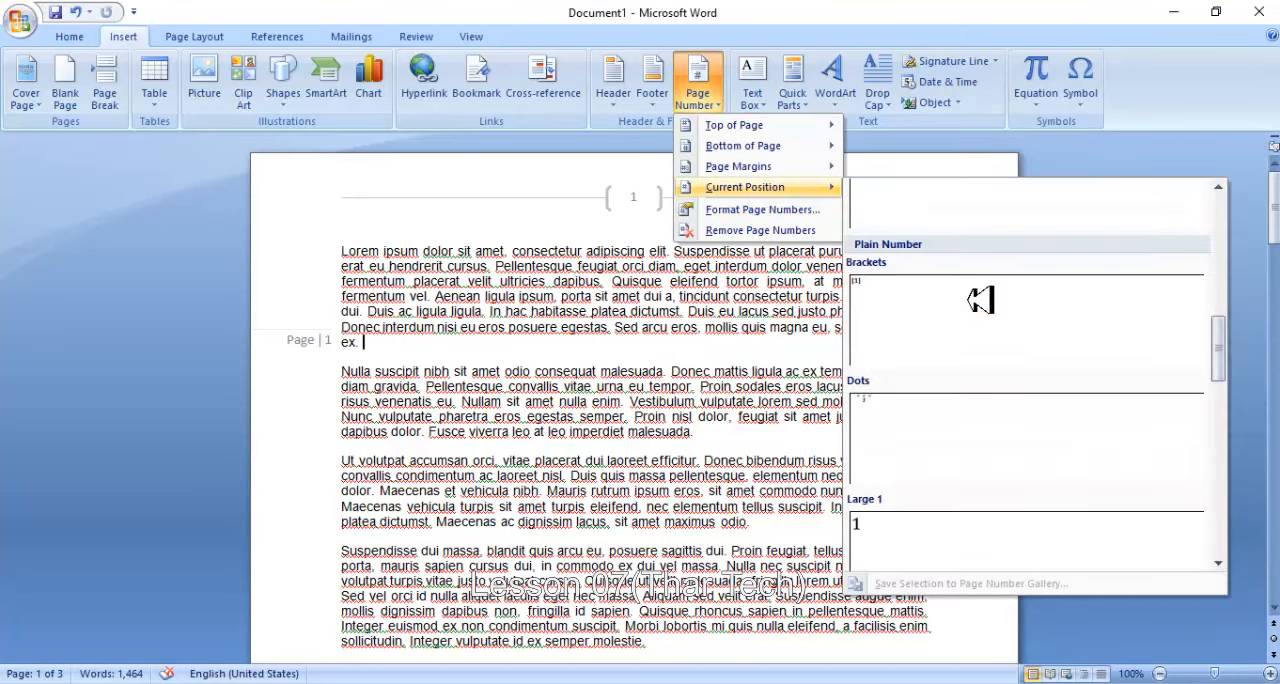
scroll(980, 298, "down", 3)
left_click(960, 370)
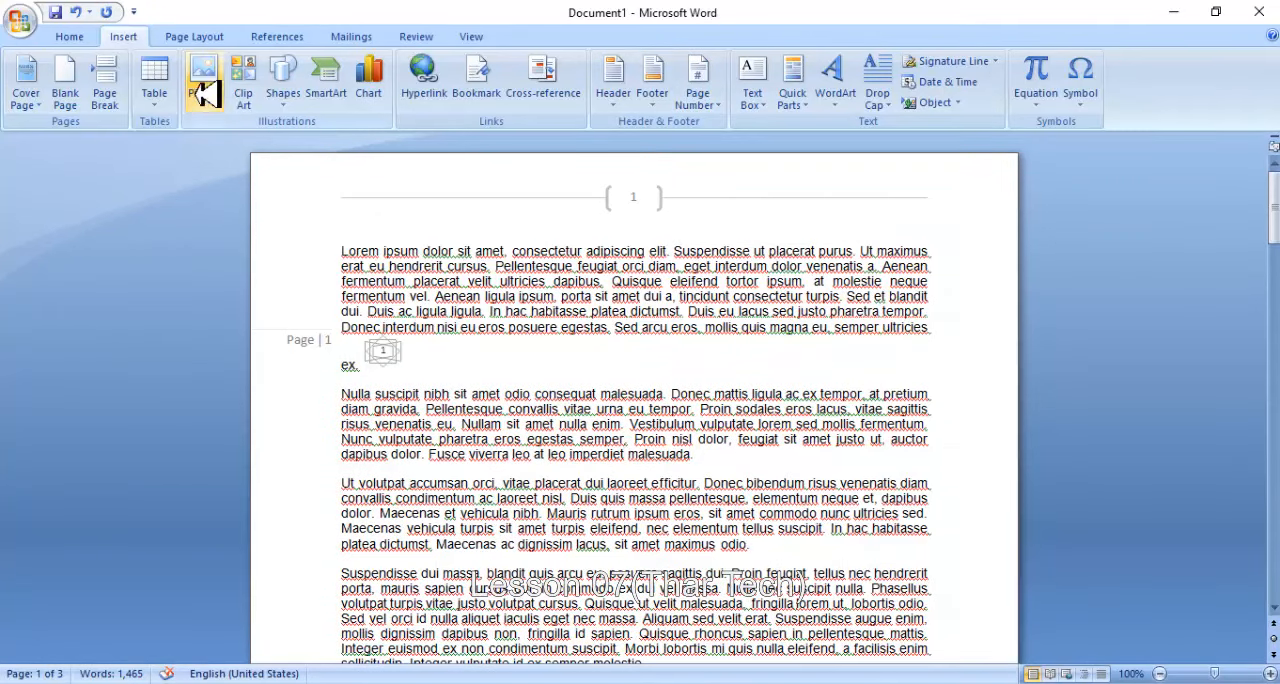
- View the page number commands, close them without choosing one, and check the page numbers on the following page
left_click(703, 90)
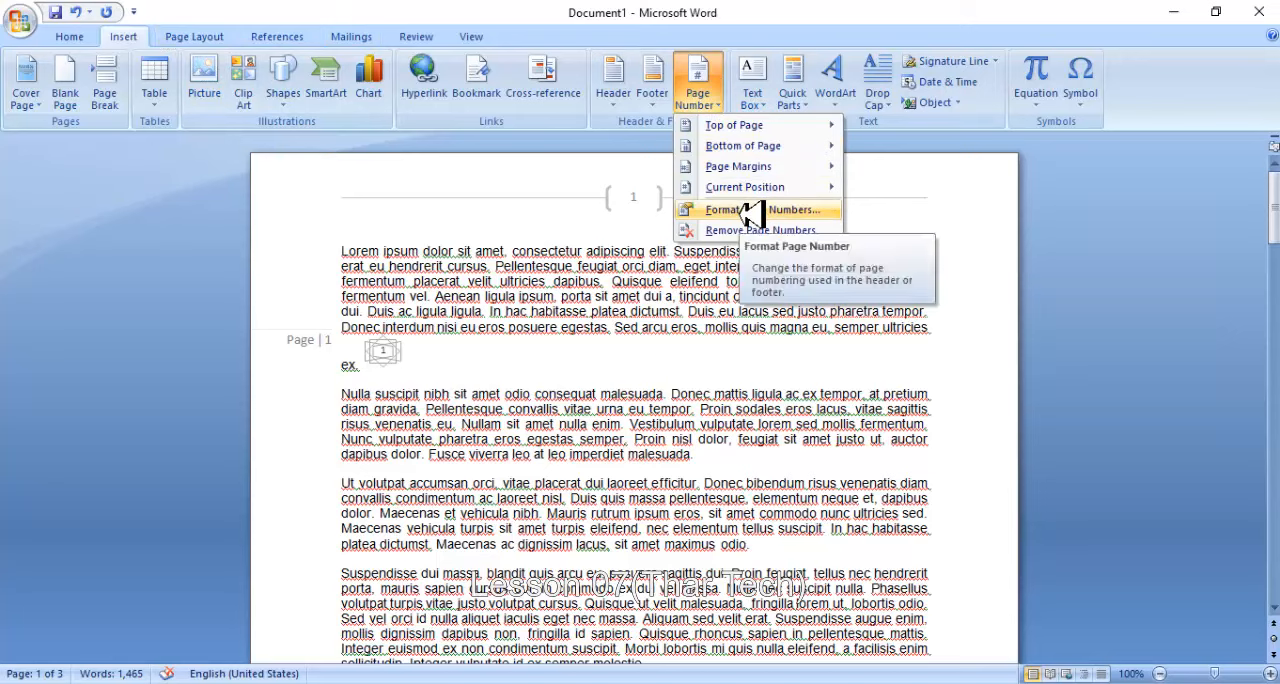
left_click(571, 275)
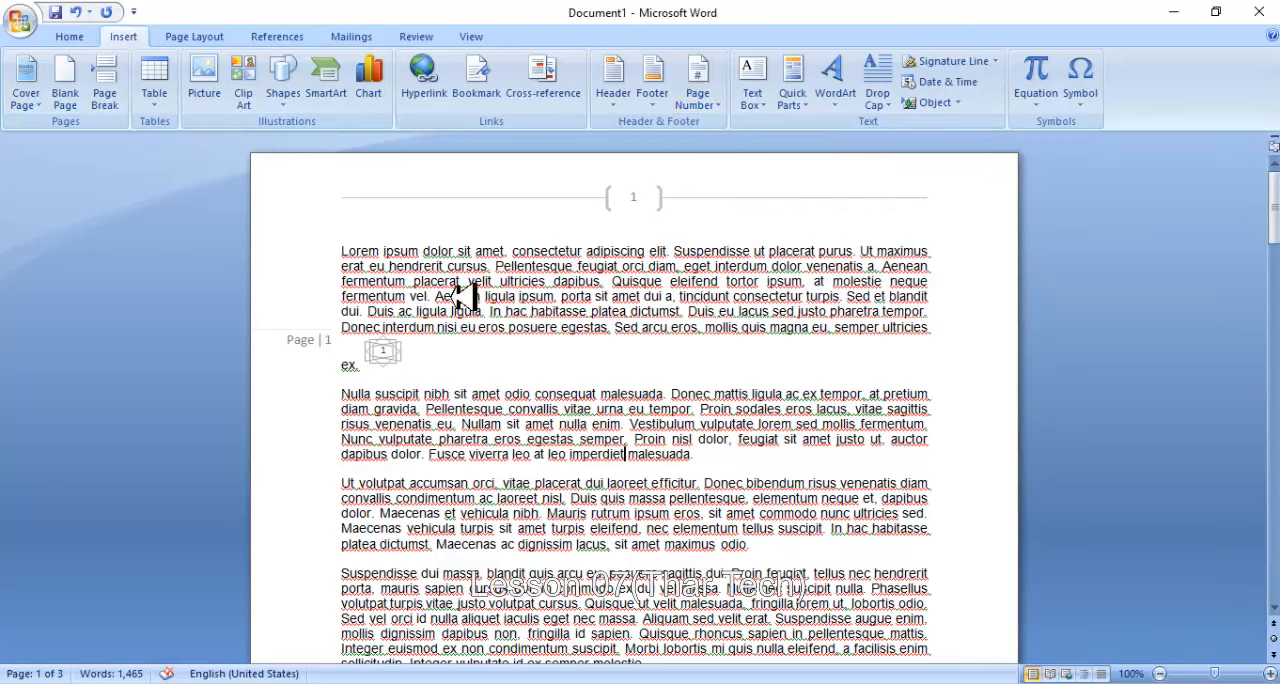
scroll(638, 197, "down", 18)
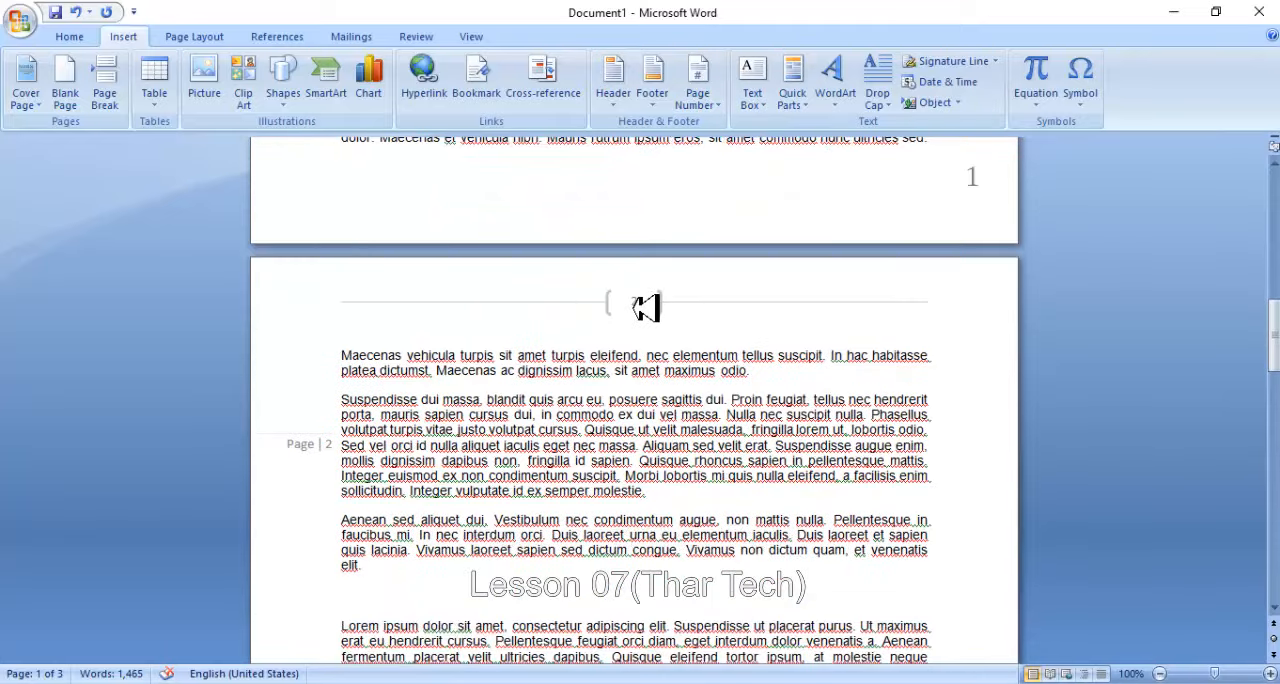
- Set the page number format to uppercase Roman numerals (I, II, III, ...) and check the numbering through the last page
left_click(698, 88)
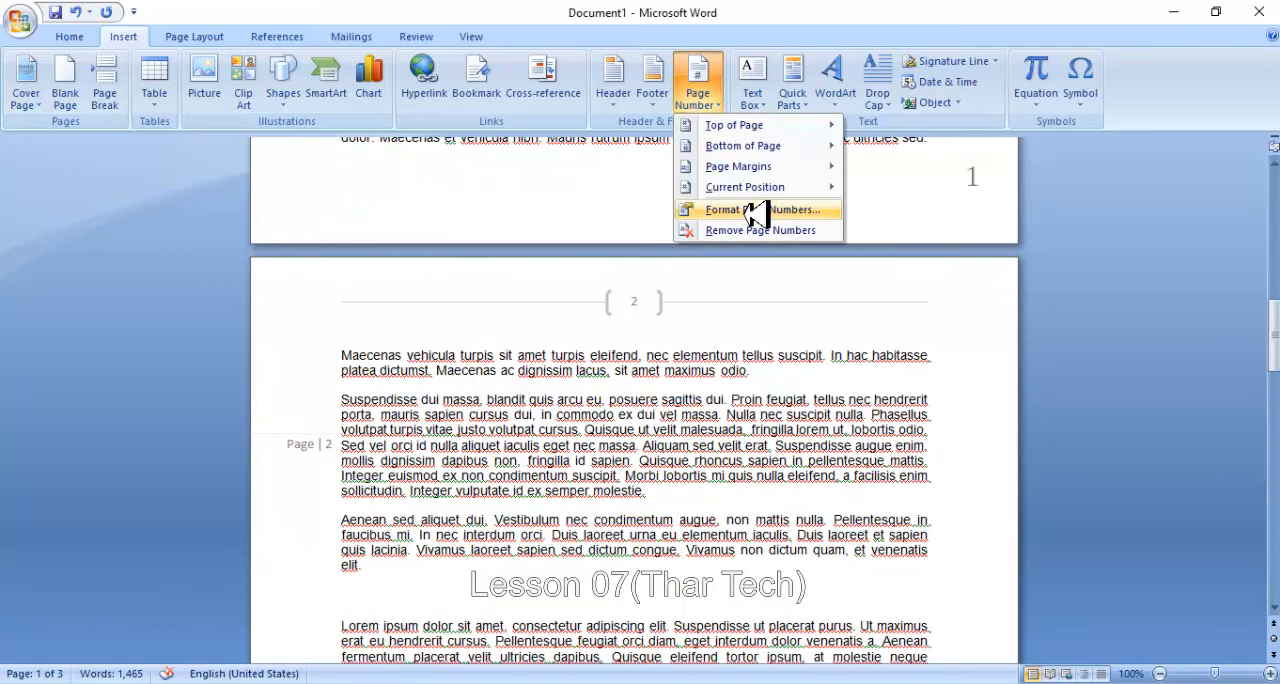
left_click(752, 212)
left_click(697, 243)
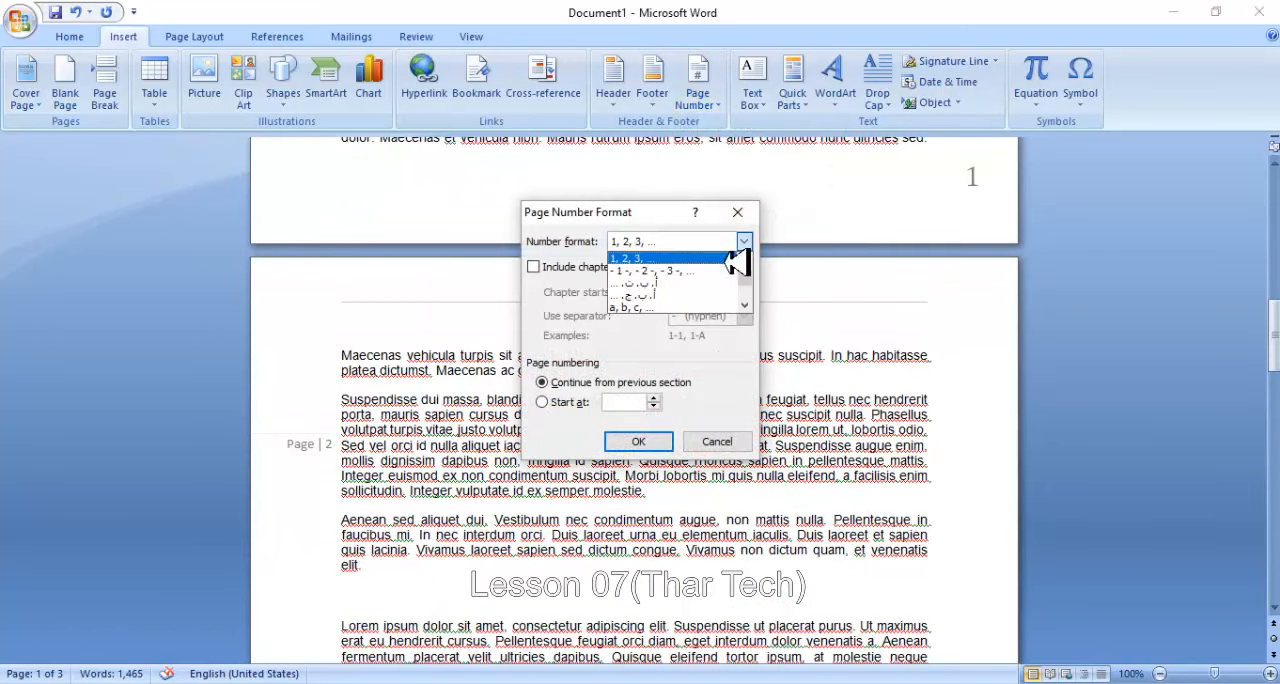
left_click_drag(752, 272, 752, 288)
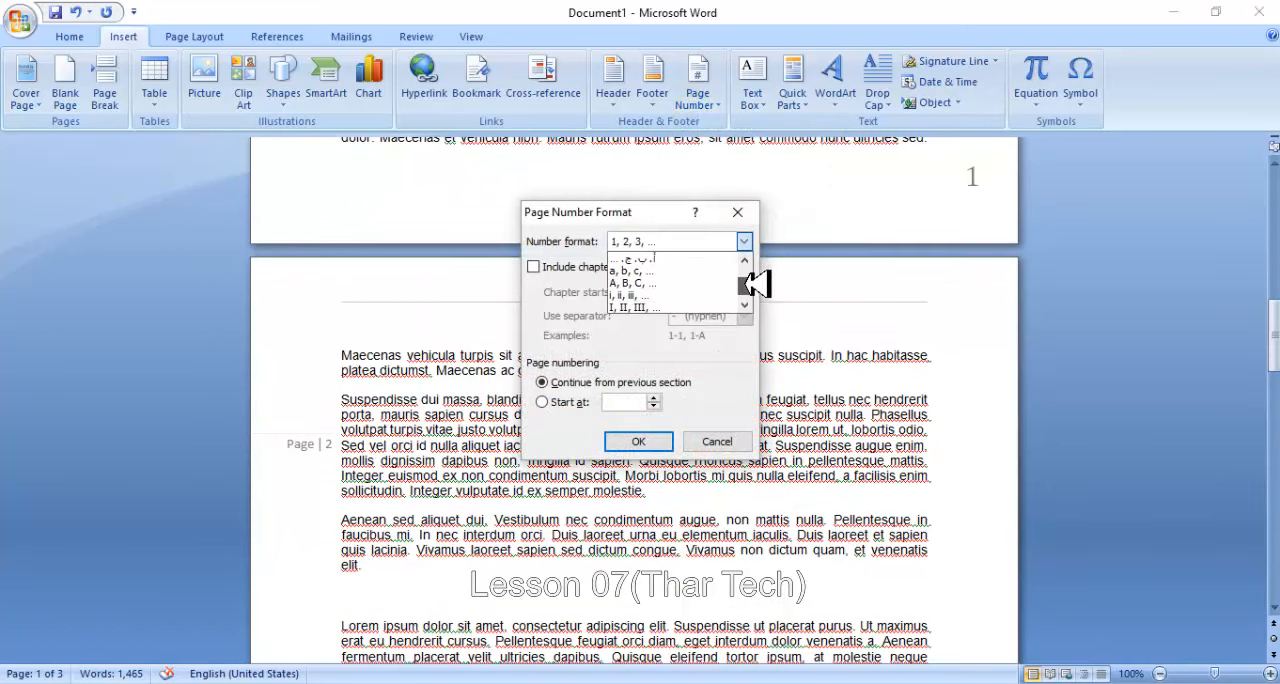
left_click(648, 306)
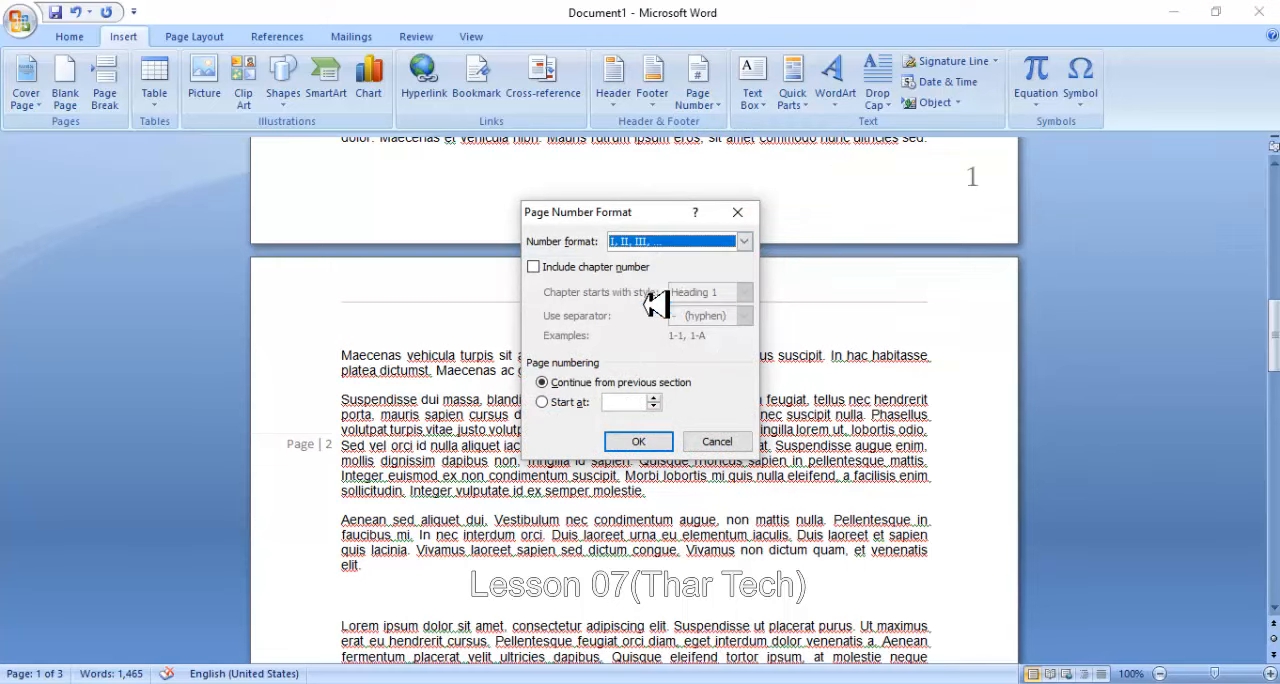
left_click(636, 443)
scroll(634, 405, "down", 8)
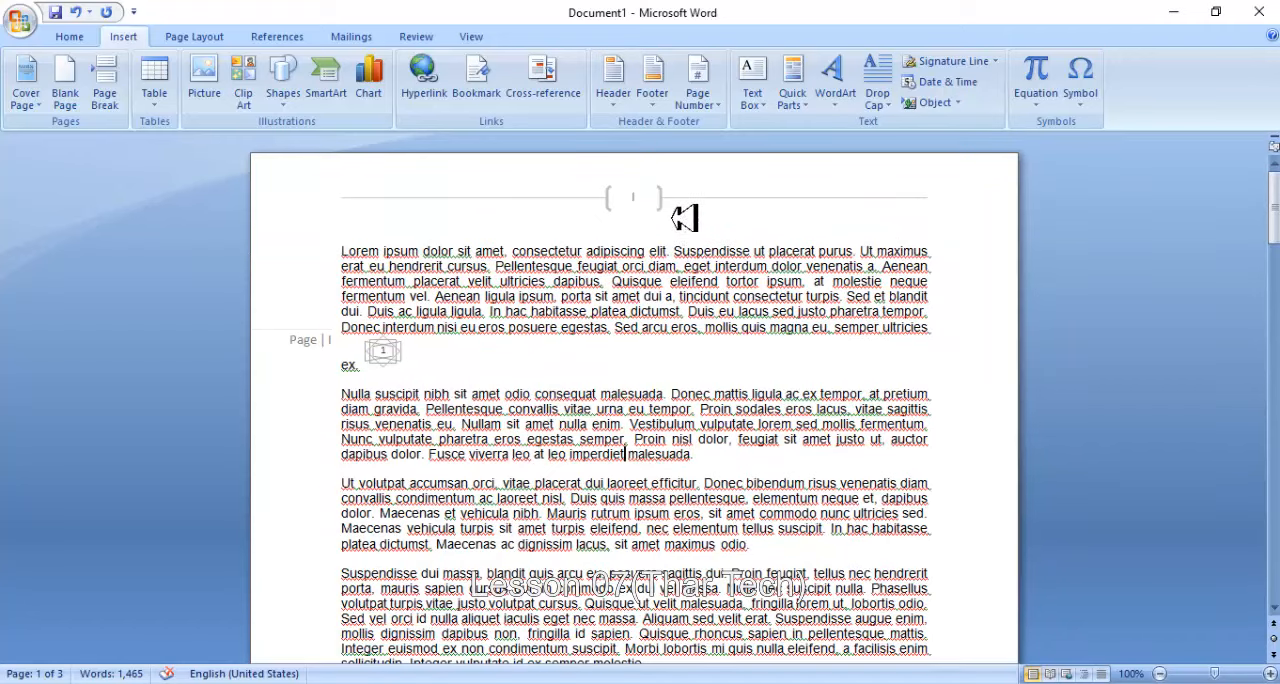
scroll(657, 197, "down", 20)
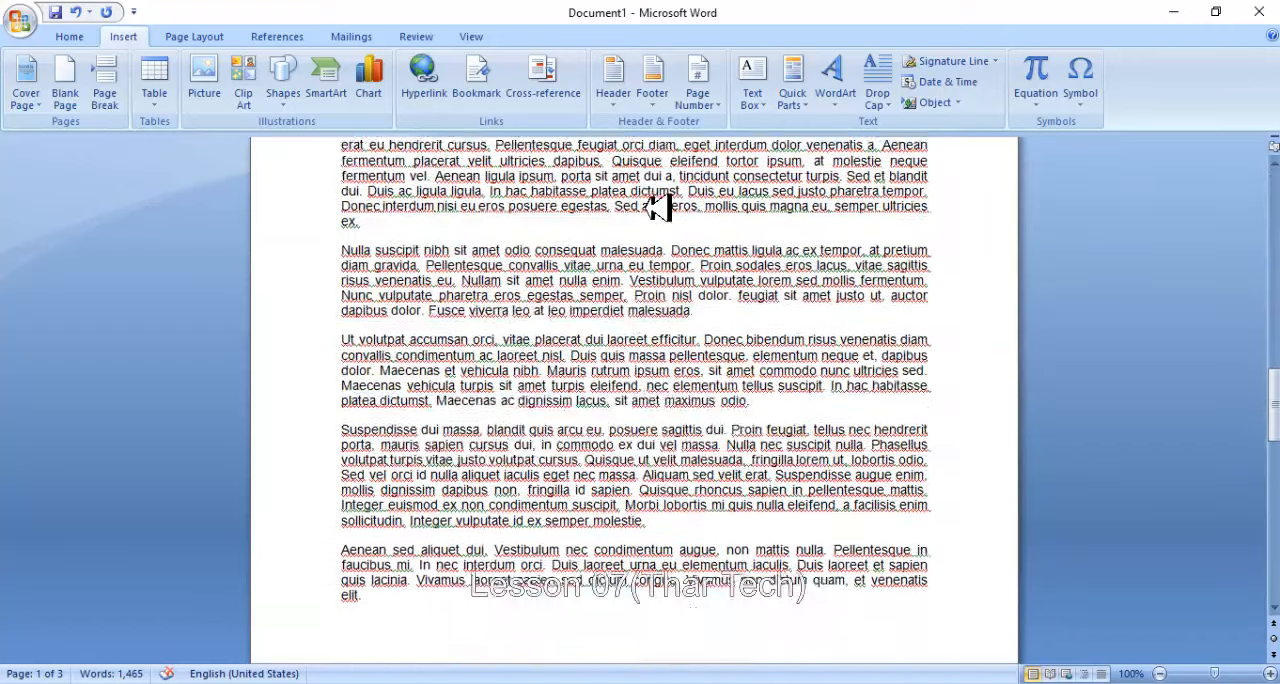
scroll(658, 207, "down", 10)
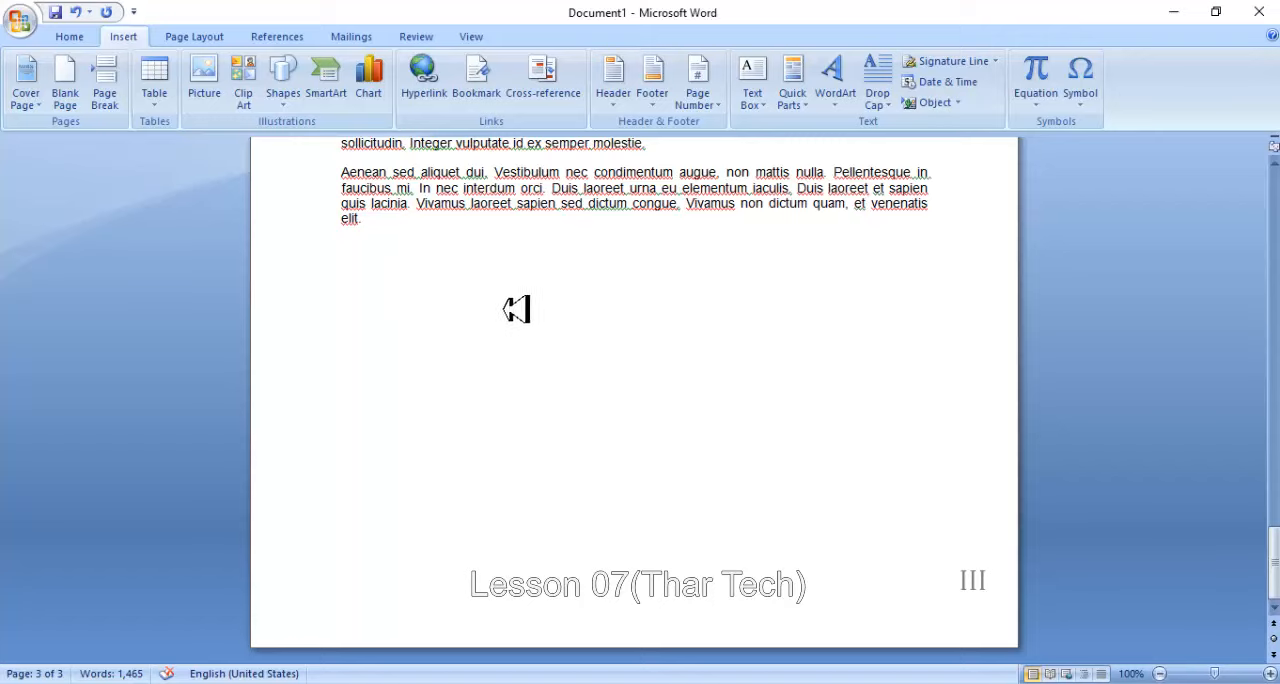
- Set the page number format to 1, 2, 3, ... starting at 401 and check the numbering across the pages
left_click(697, 88)
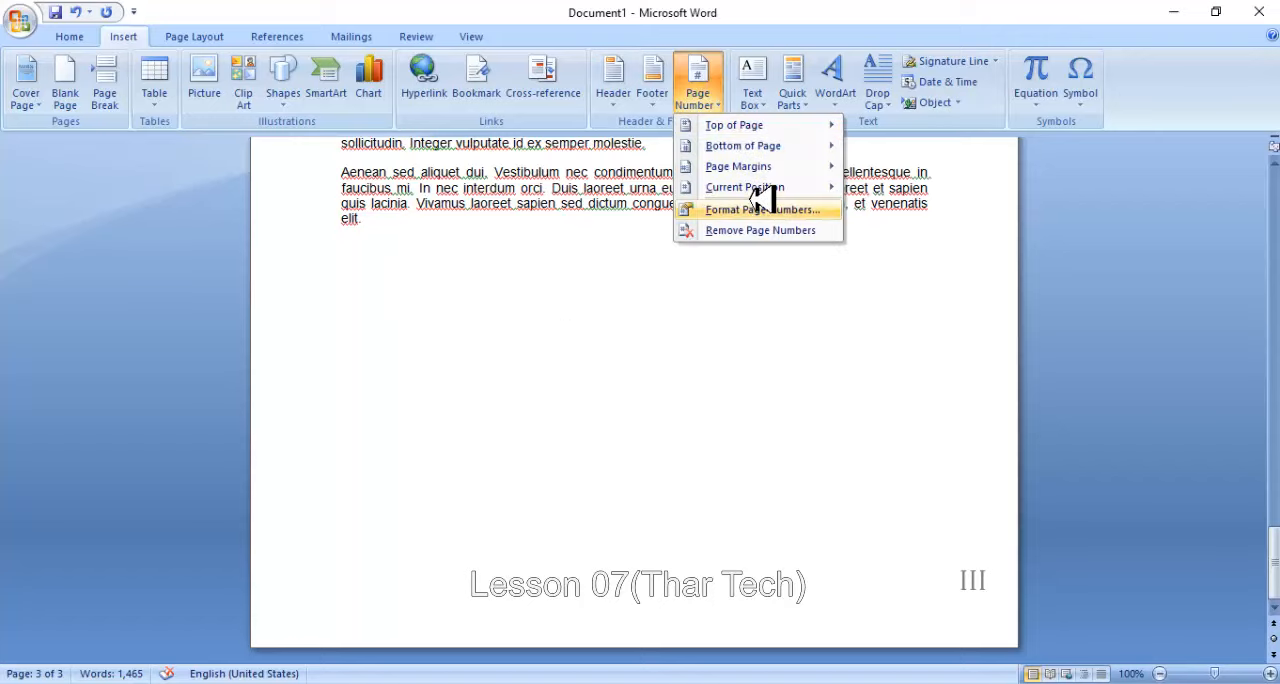
left_click(762, 209)
left_click(744, 241)
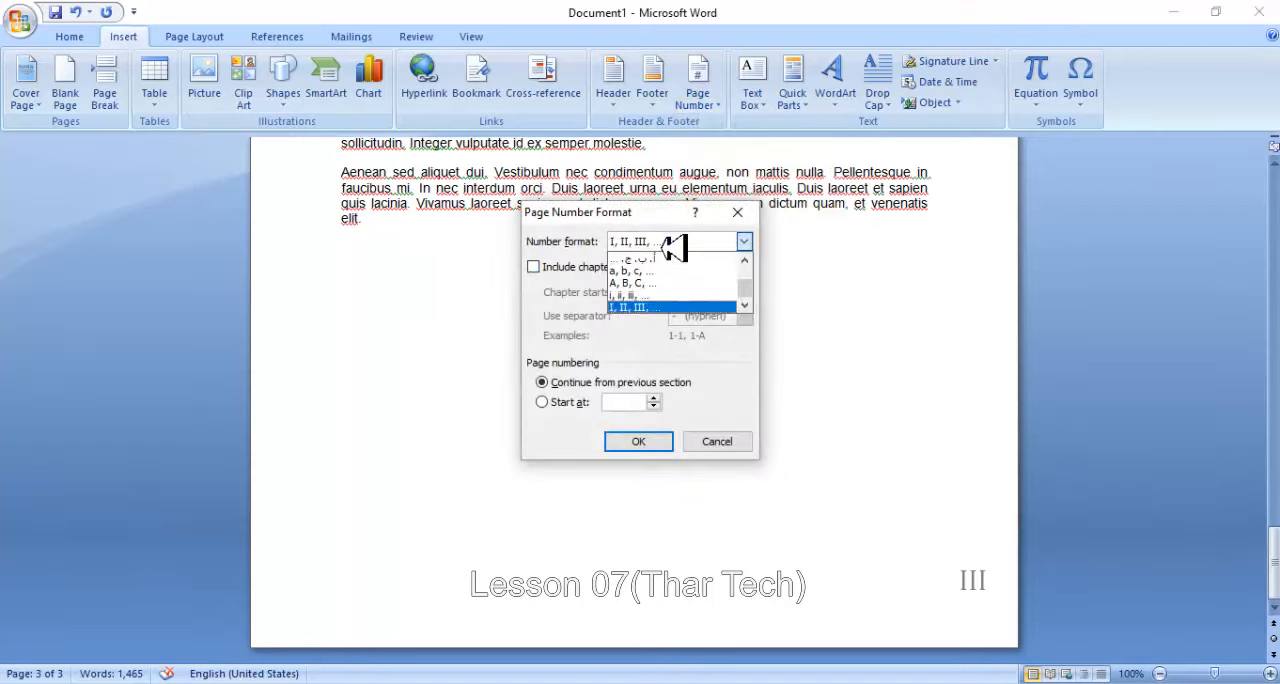
left_click_drag(748, 286, 749, 269)
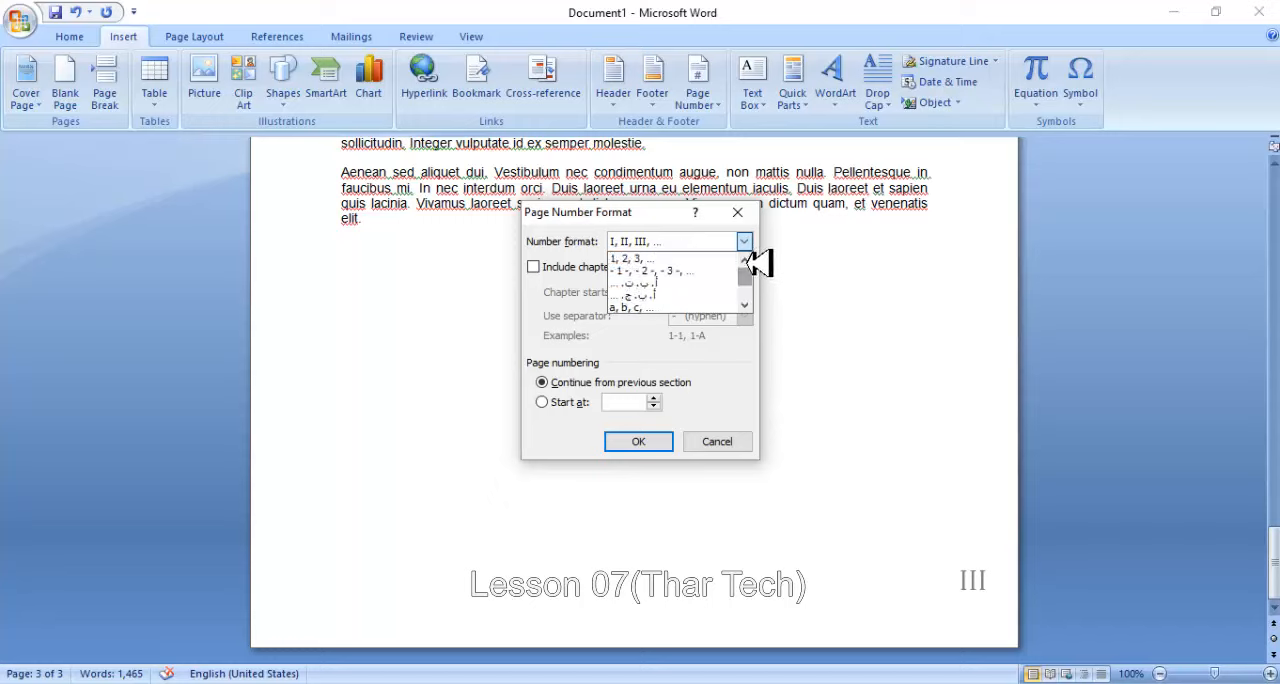
left_click(636, 258)
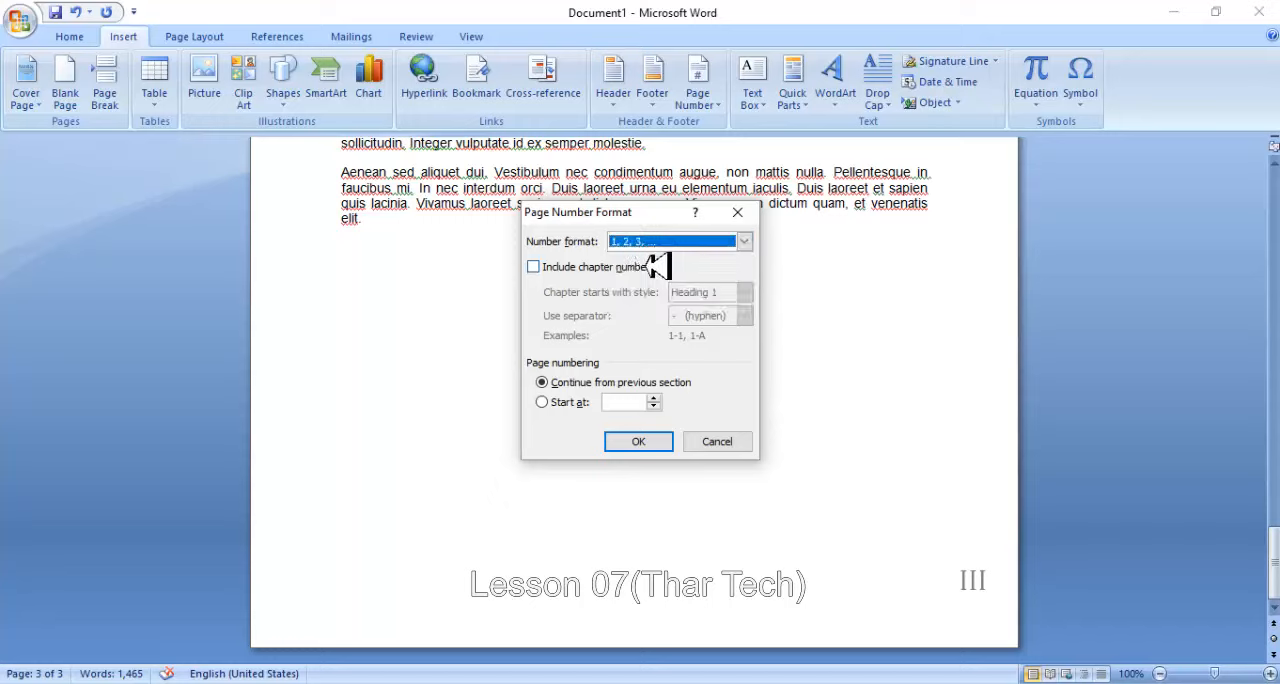
left_click(632, 401)
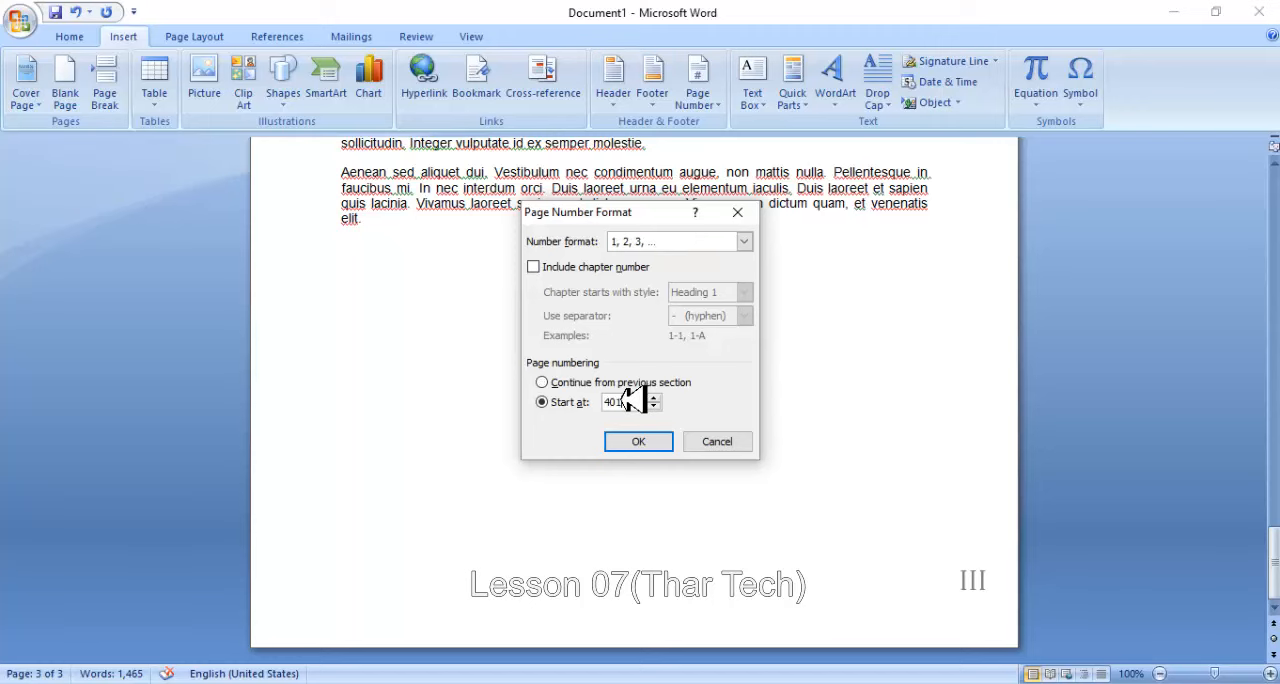
left_click(664, 442)
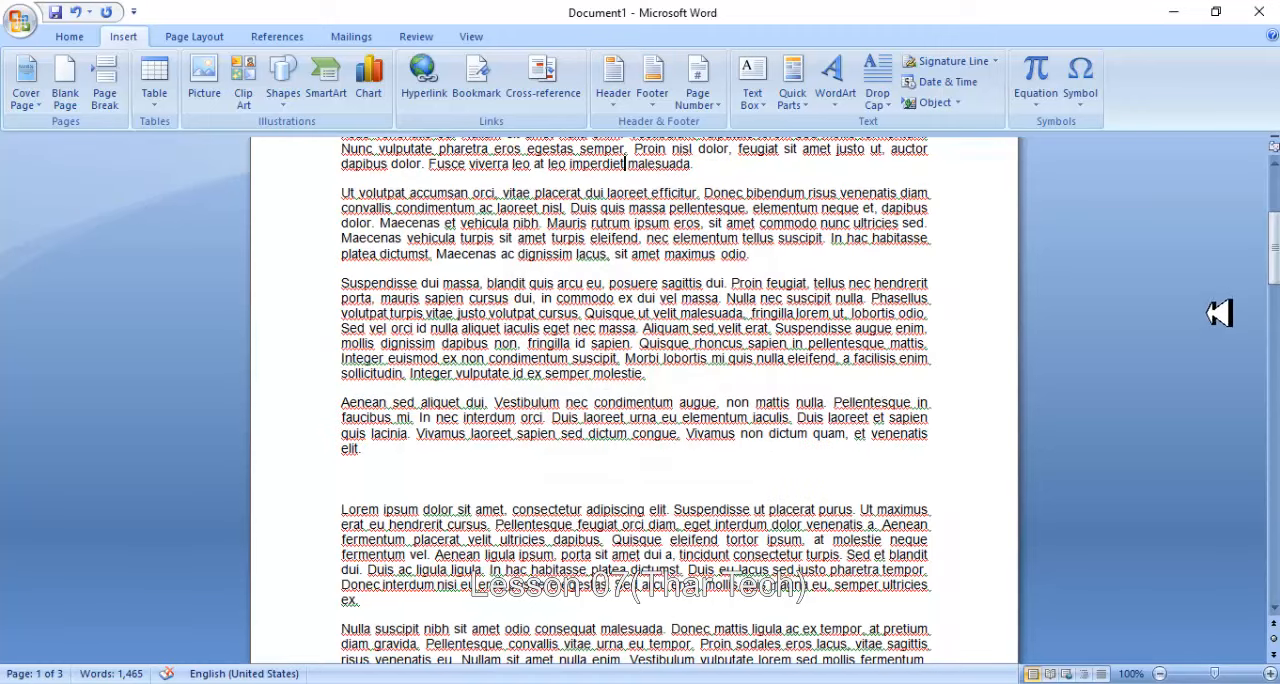
left_click_drag(1273, 262, 1273, 200)
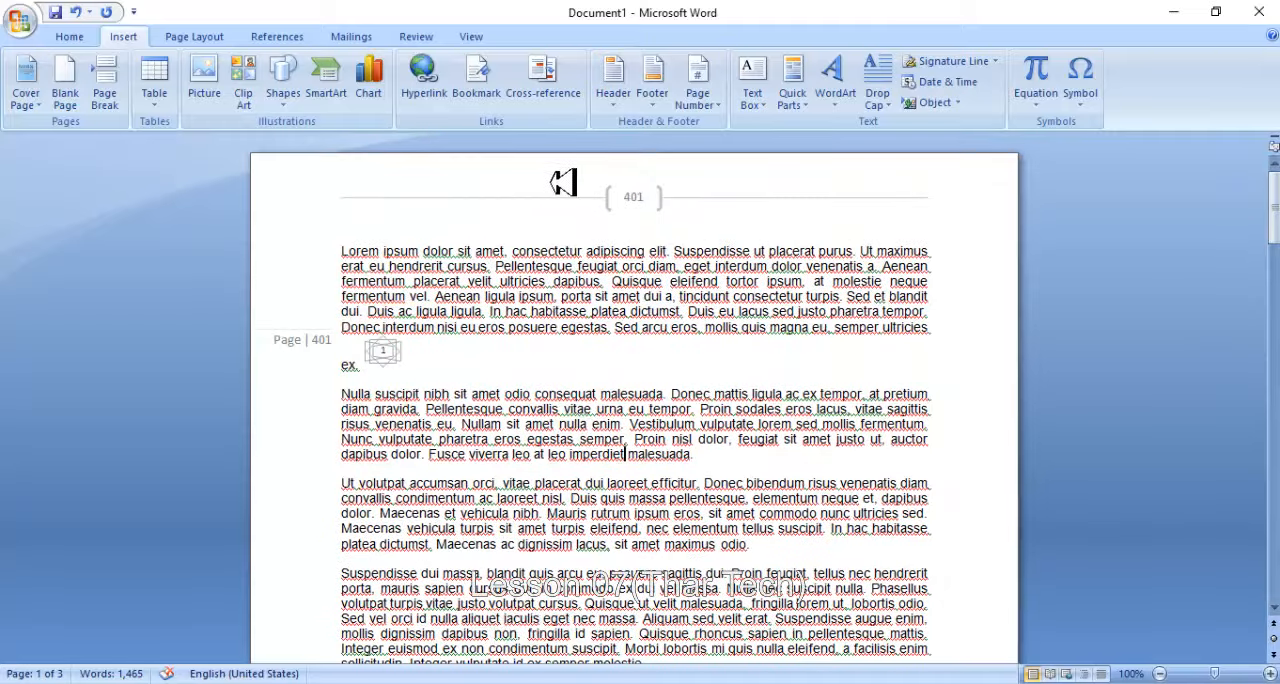
scroll(652, 252, "down", 8)
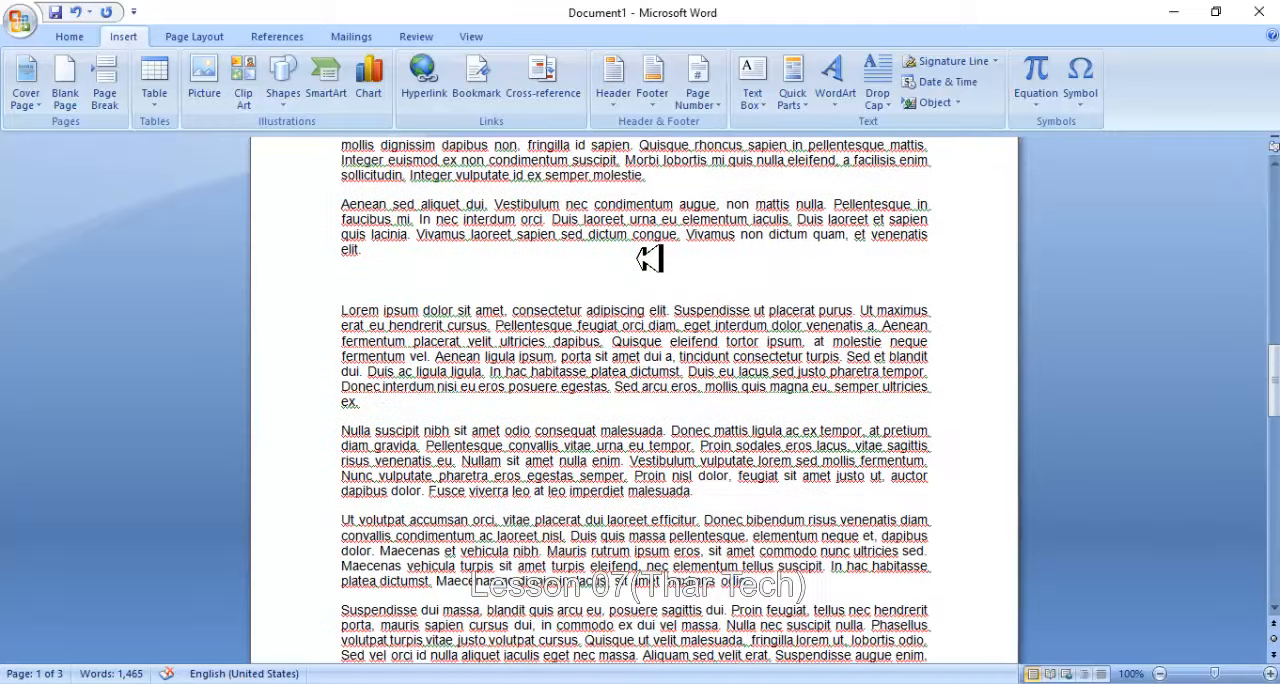
scroll(650, 258, "down", 6)
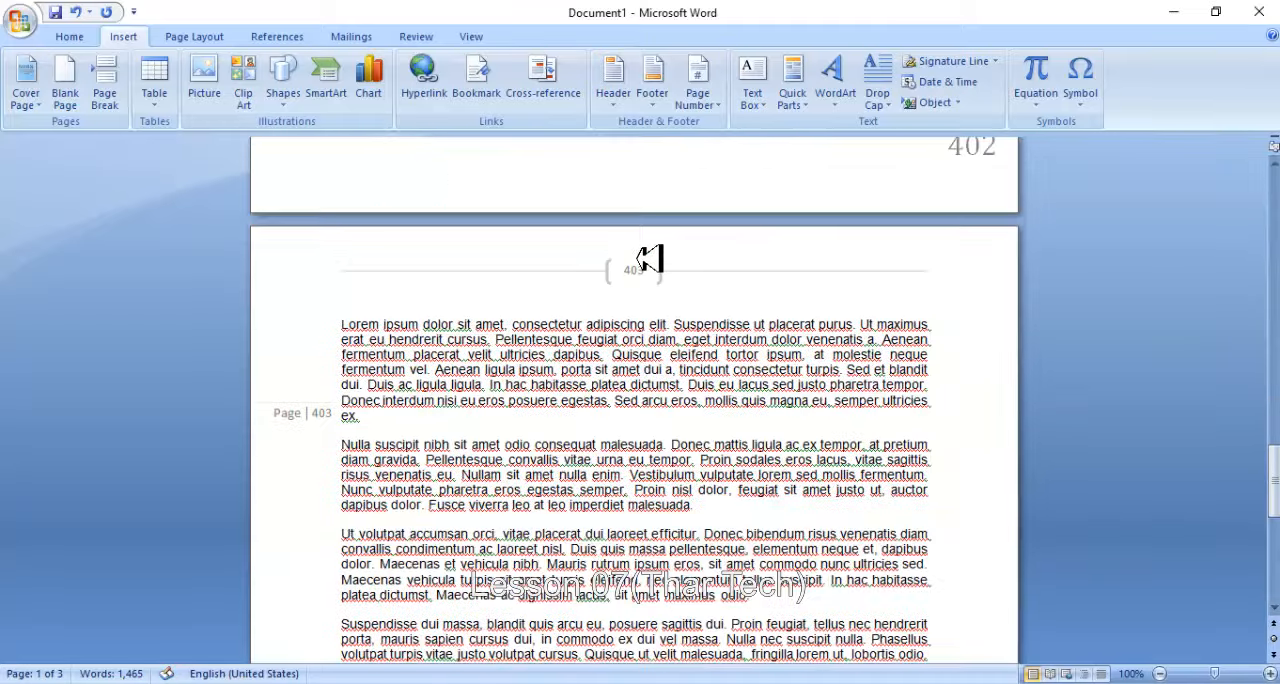
- Remove the page numbers from the document
left_click(701, 88)
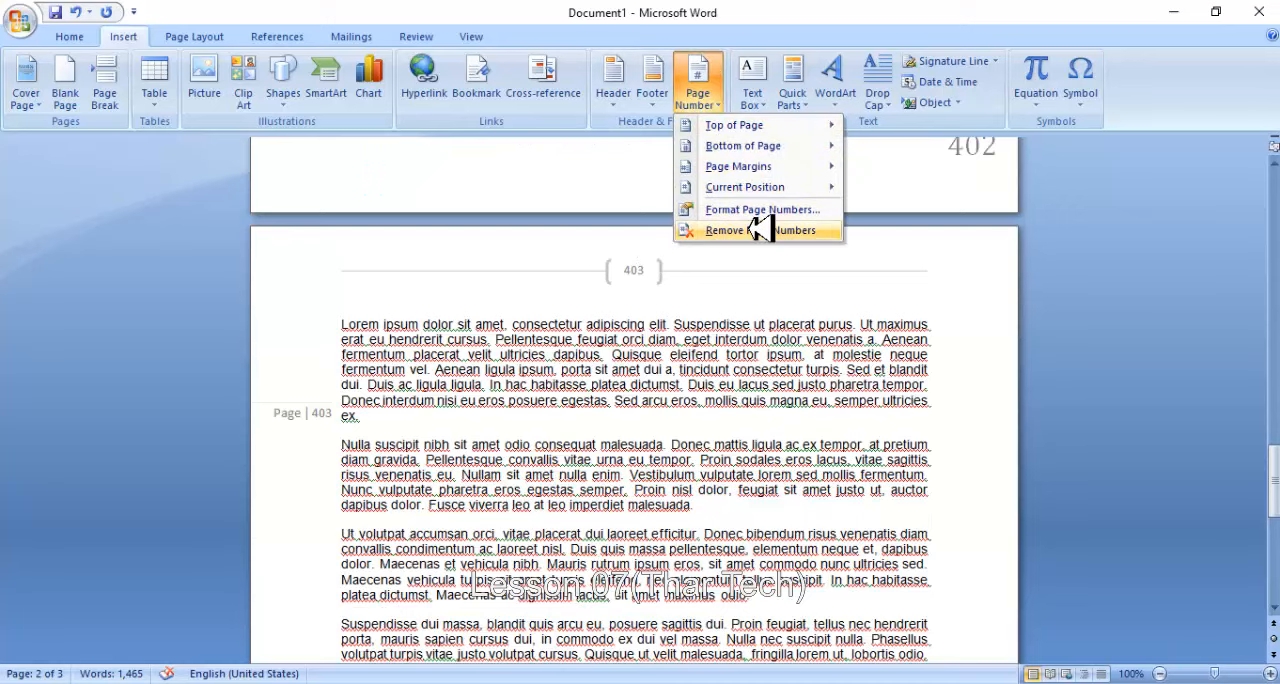
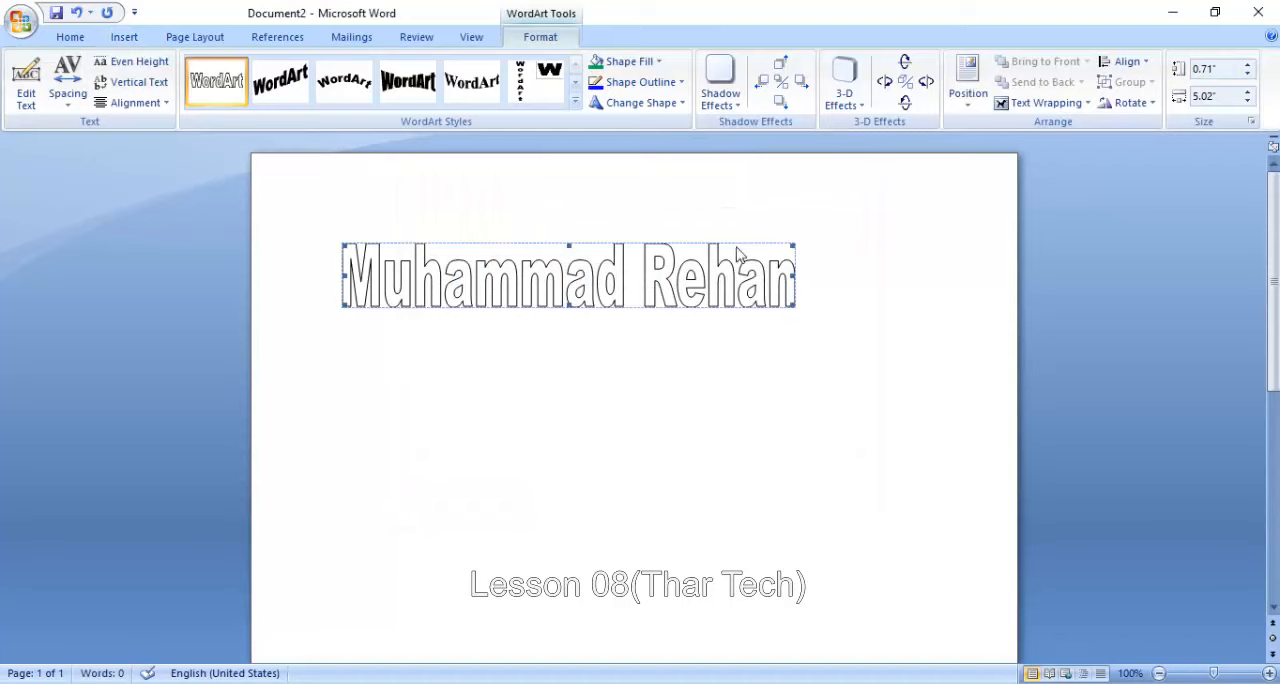
- Widen the name WordArt to about 6.56 inches and shorten its text to the last name only
left_click_drag(857, 277, 934, 275)
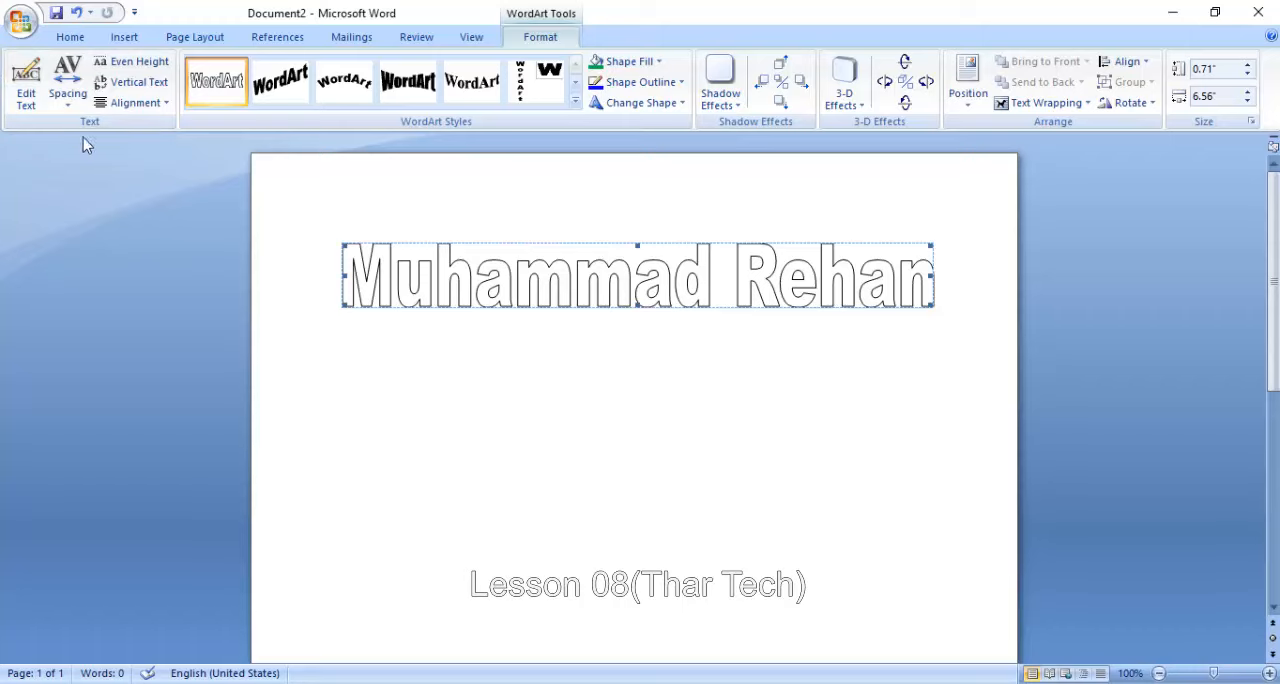
left_click(26, 85)
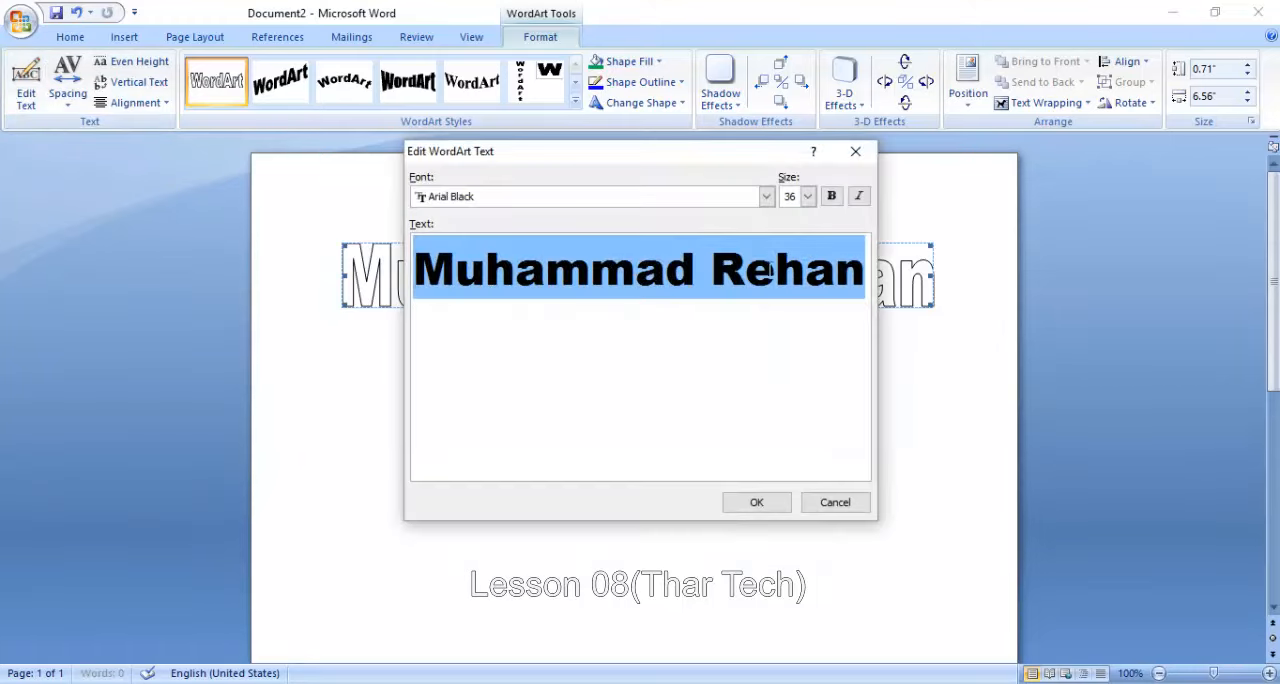
left_click(709, 268)
key("BackSpace")
key("BackSpace")
key("BackSpace")
key("BackSpace")
key("BackSpace")
key("BackSpace")
key("BackSpace")
key("BackSpace")
key("BackSpace")
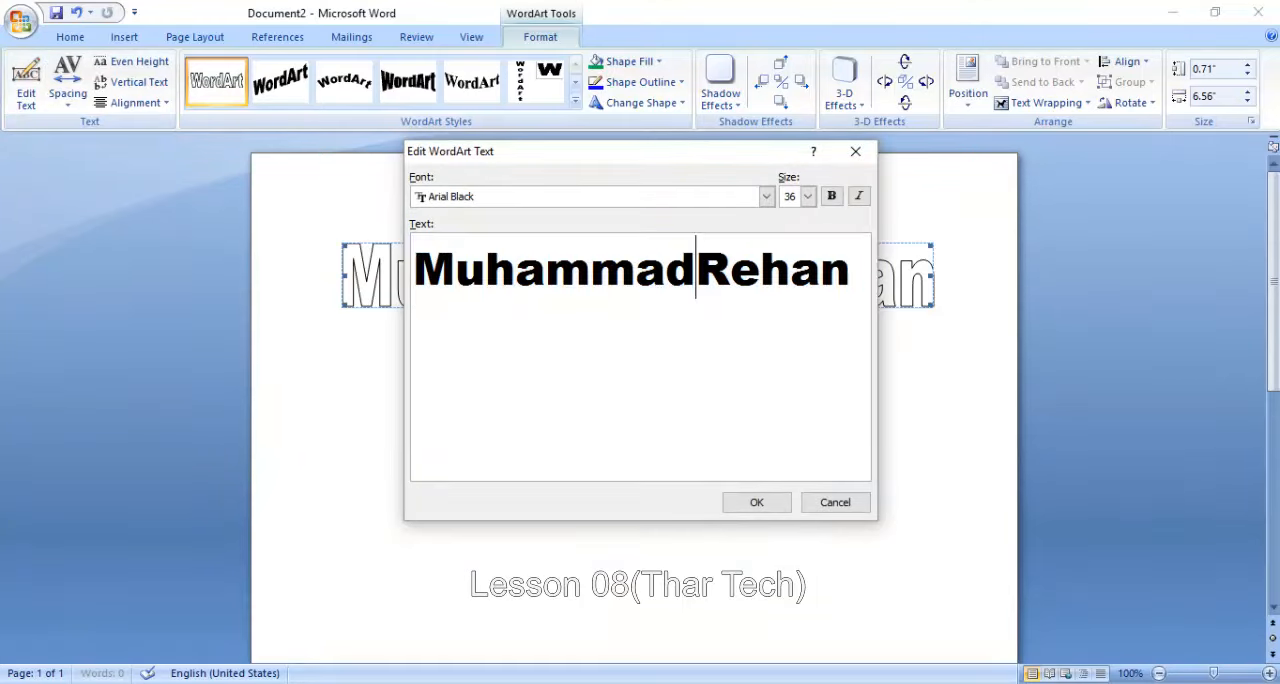
left_click(772, 506)
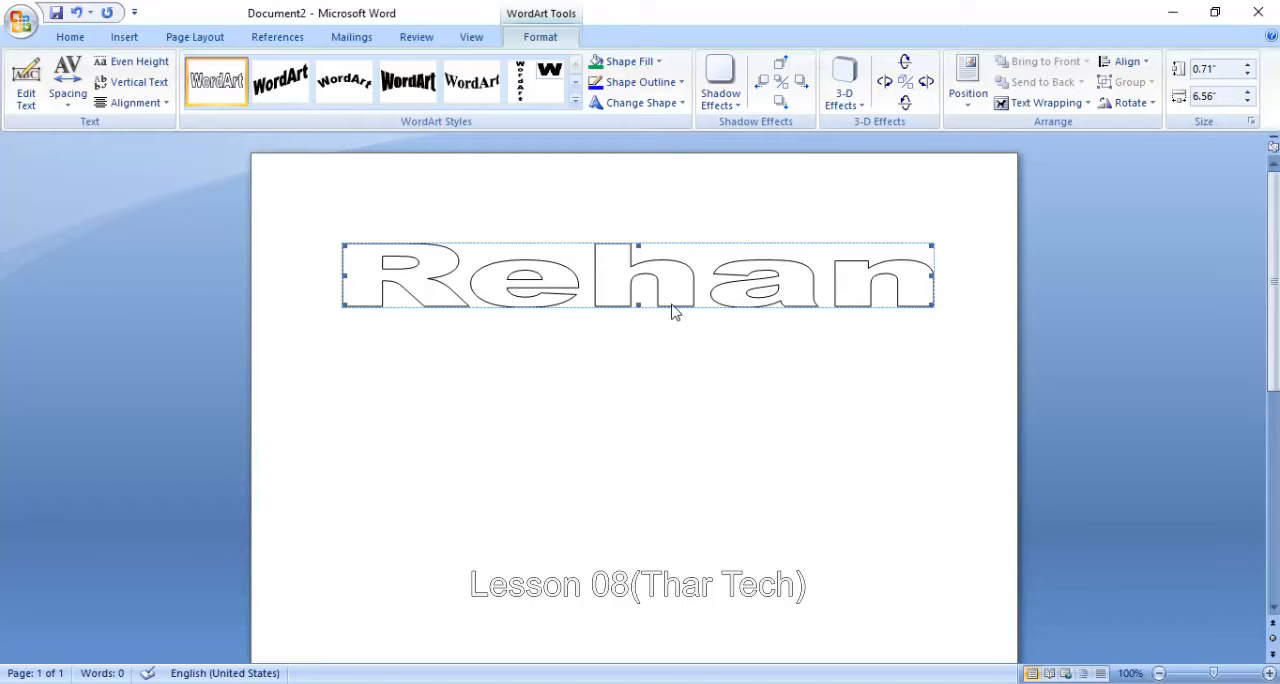
- Try Very Tight and Tight character spacing on the name WordArt, and set the spacing to Very Loose
left_click(68, 95)
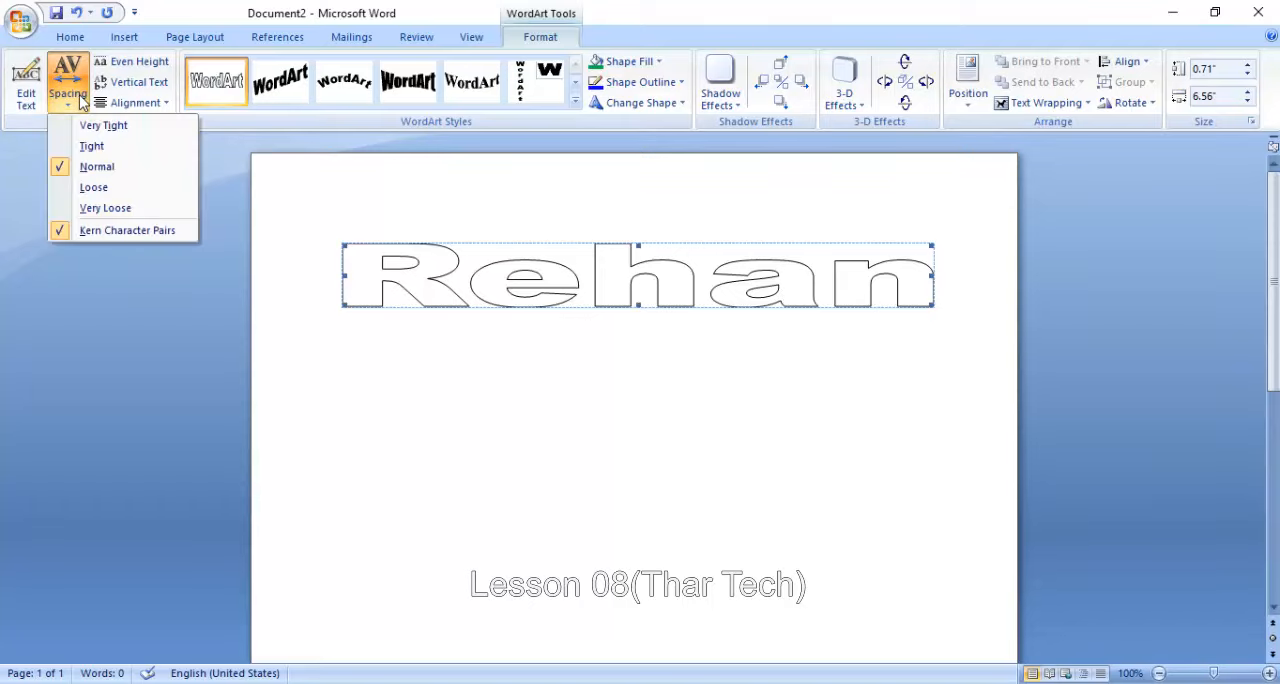
left_click(88, 125)
left_click(72, 100)
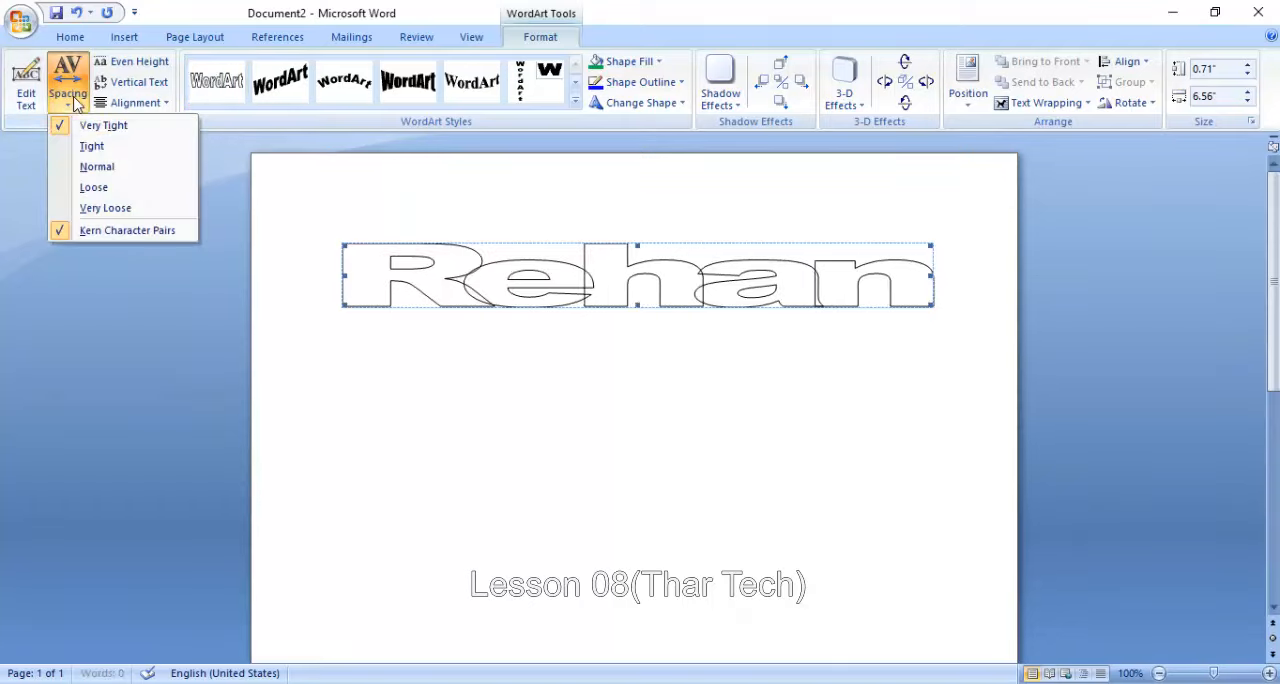
left_click(91, 146)
left_click(70, 98)
left_click(100, 208)
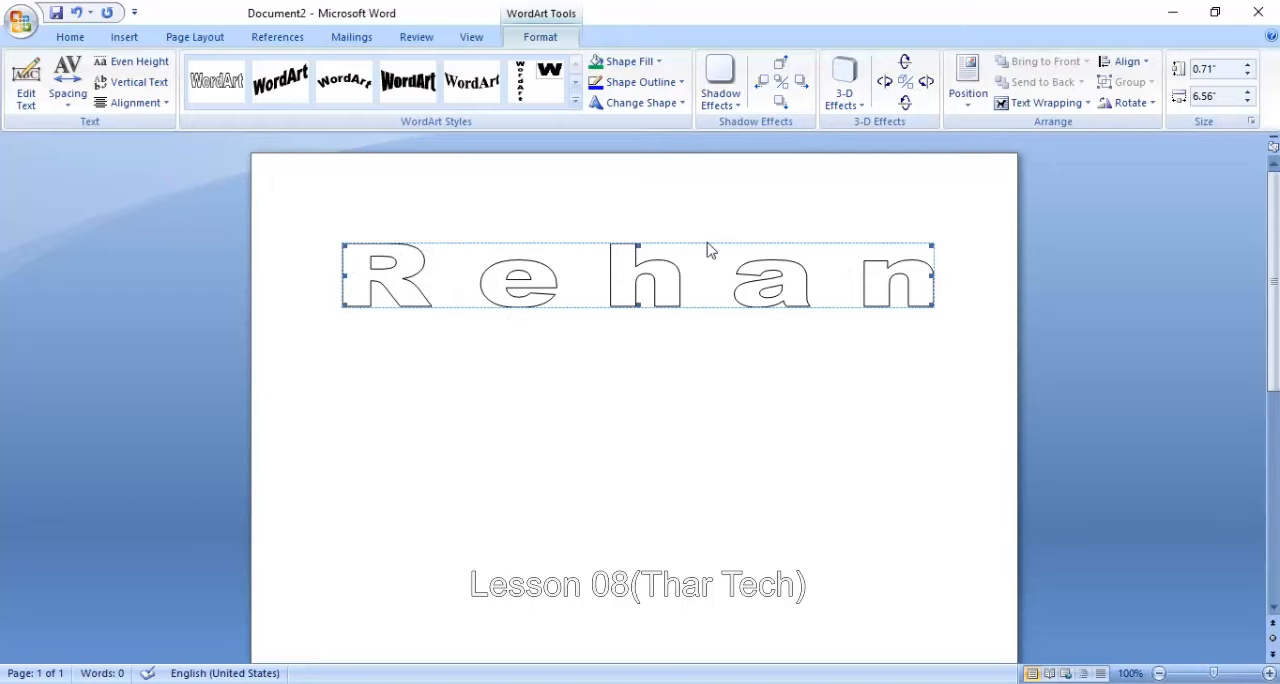
- Try Even Height on the WordArt letters twice, turning it off again each time
left_click(133, 66)
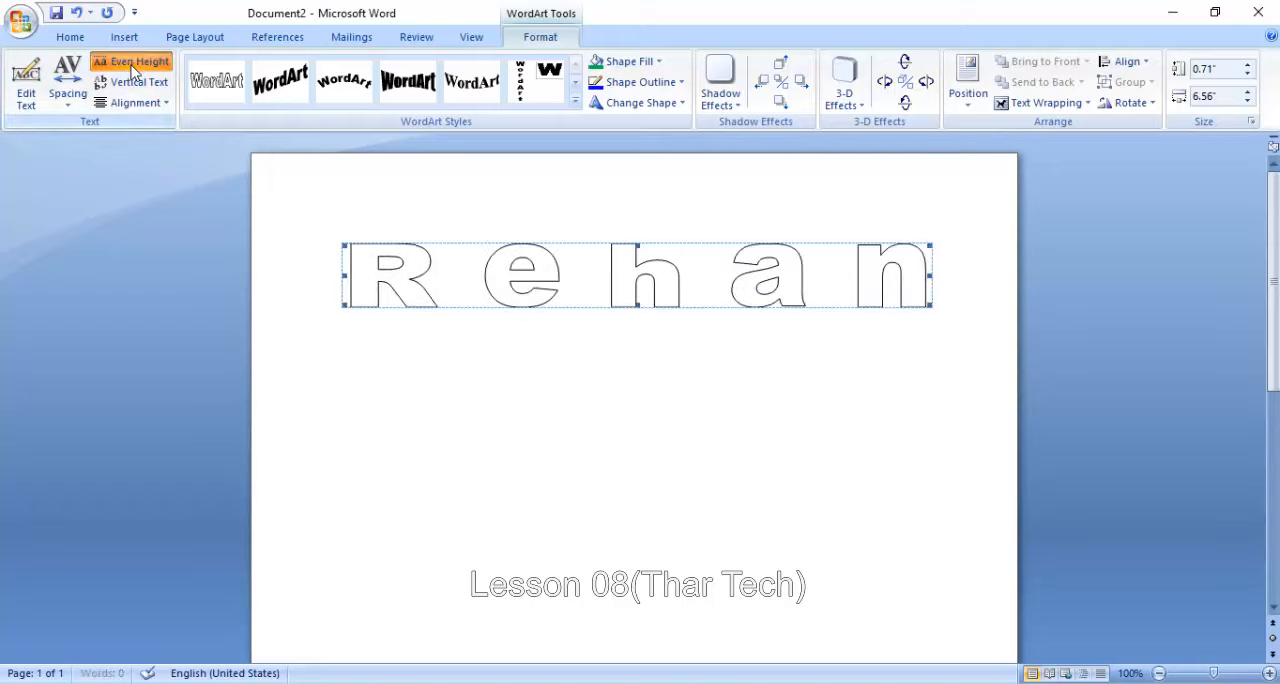
left_click(133, 66)
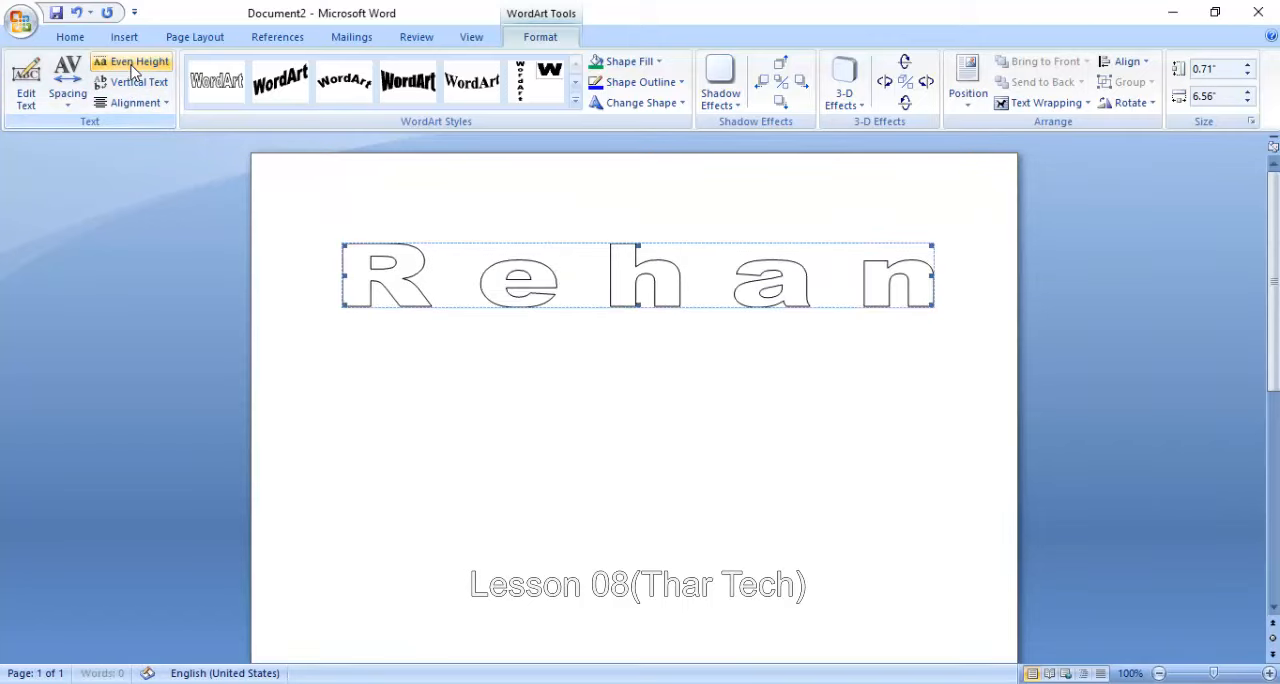
left_click(133, 66)
left_click(132, 66)
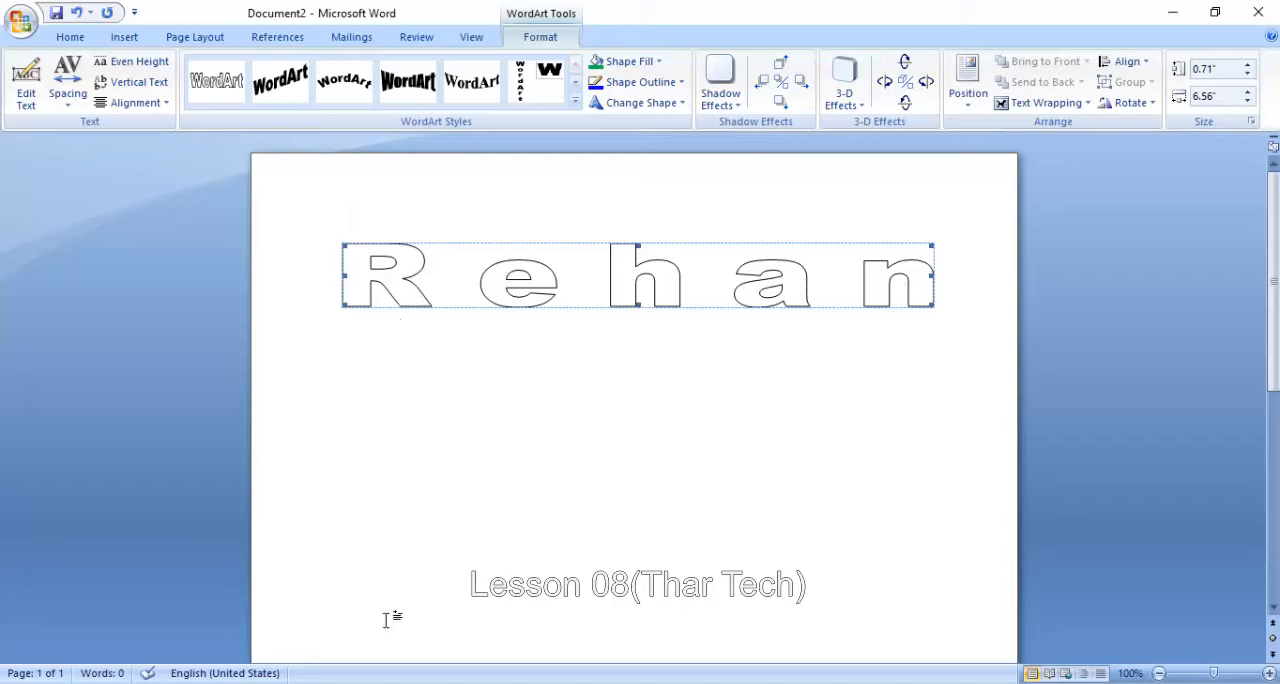
- Try Vertical Text on the WordArt, view the stacked letters, and return the text to horizontal
left_click(141, 86)
scroll(291, 341, "down", 6)
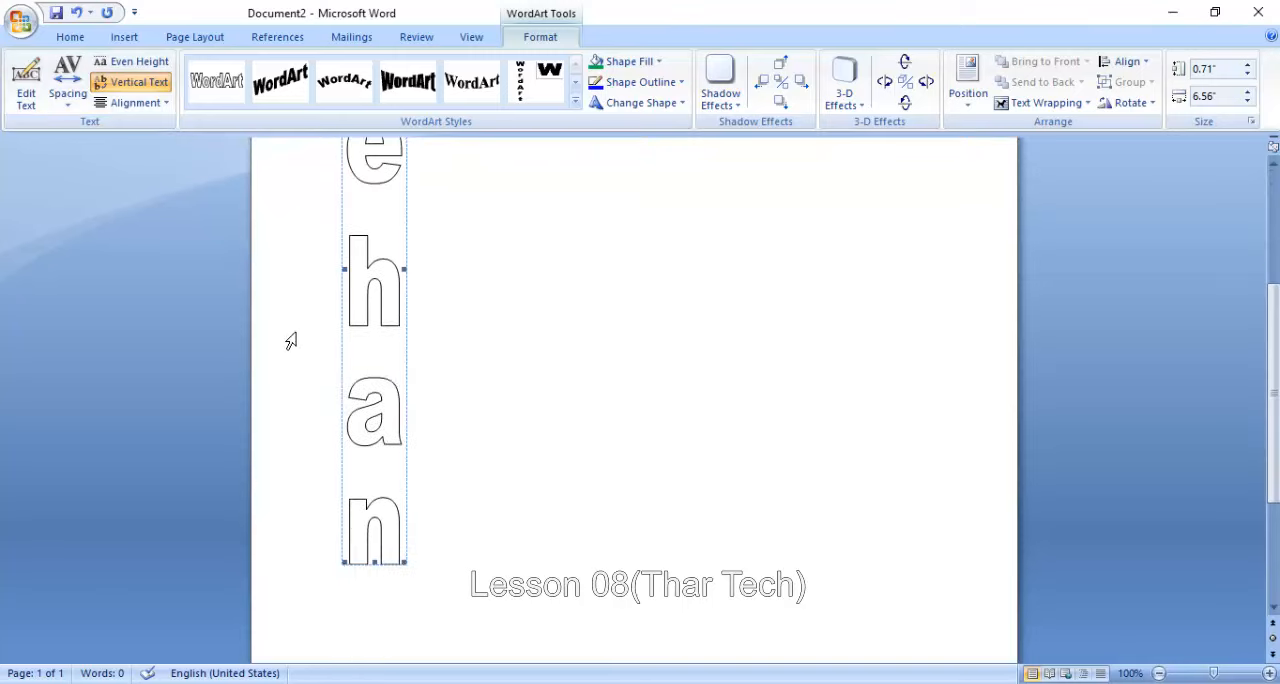
scroll(291, 341, "up", 6)
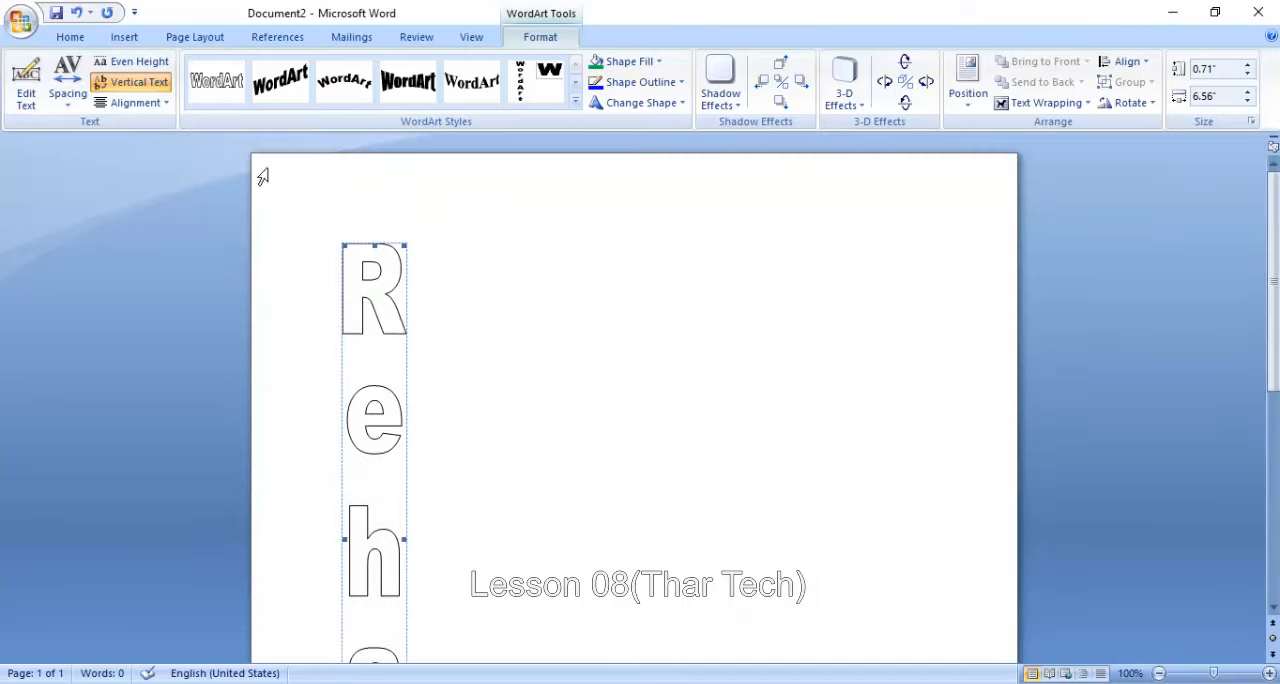
left_click(144, 84)
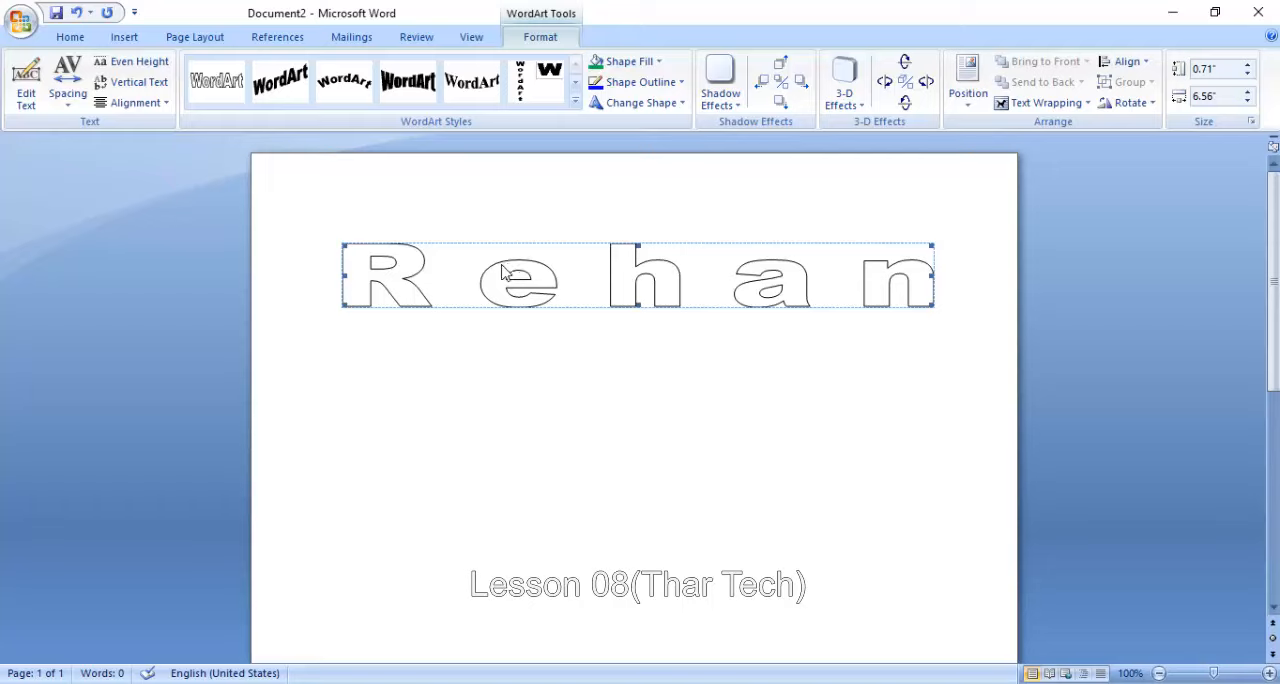
- Add the first name and "Pakistan" as second and third lines of the WordArt, and stretch its height to about 2.6 inches
left_click(26, 86)
left_click(586, 276)
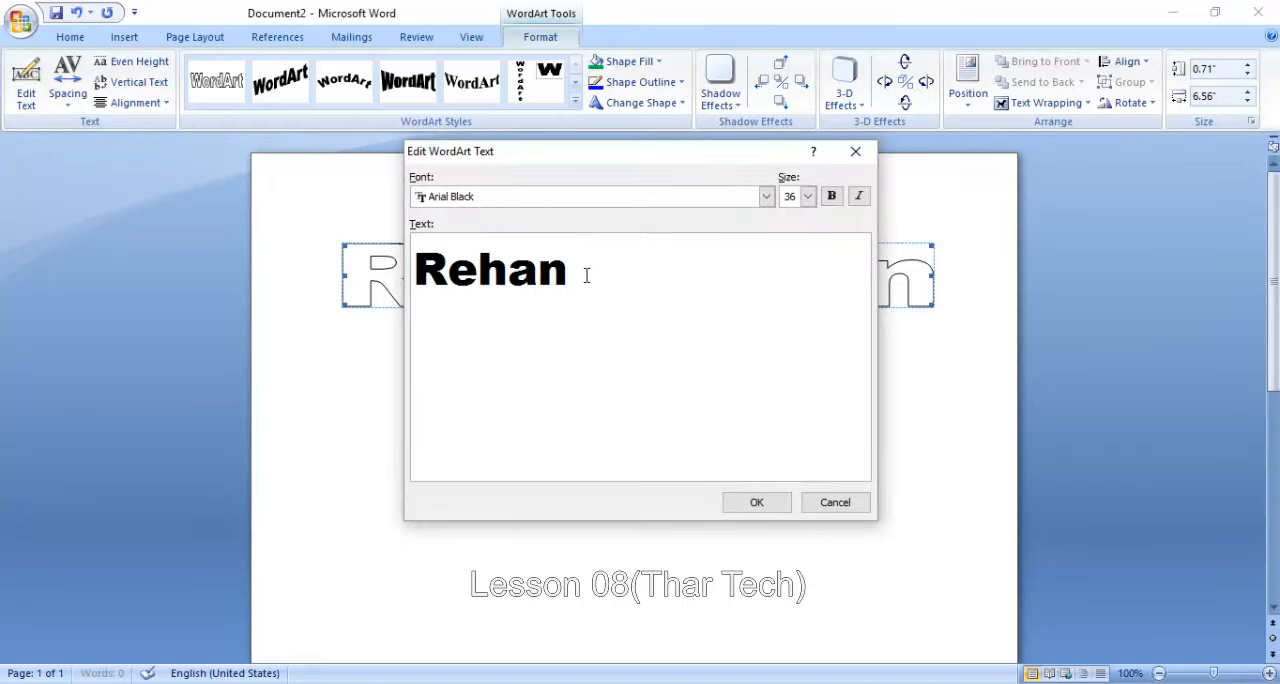
key("Return")
type("Muhammad")
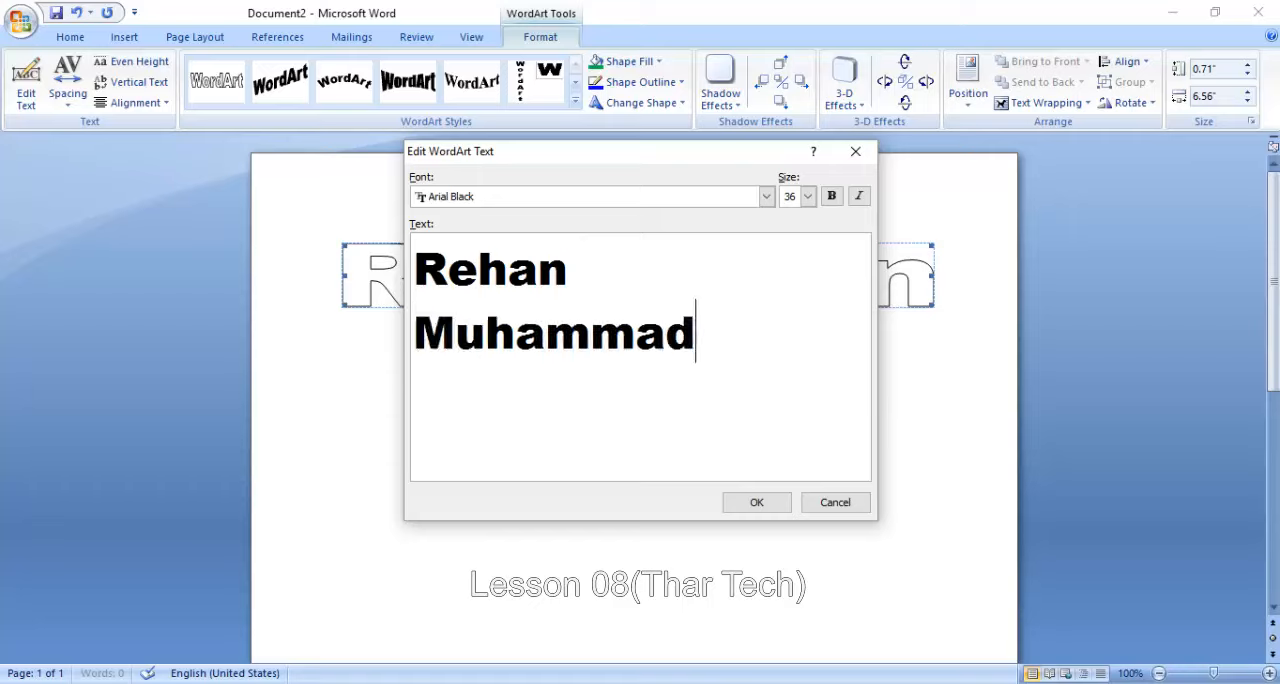
key("Return")
type("Pakistan")
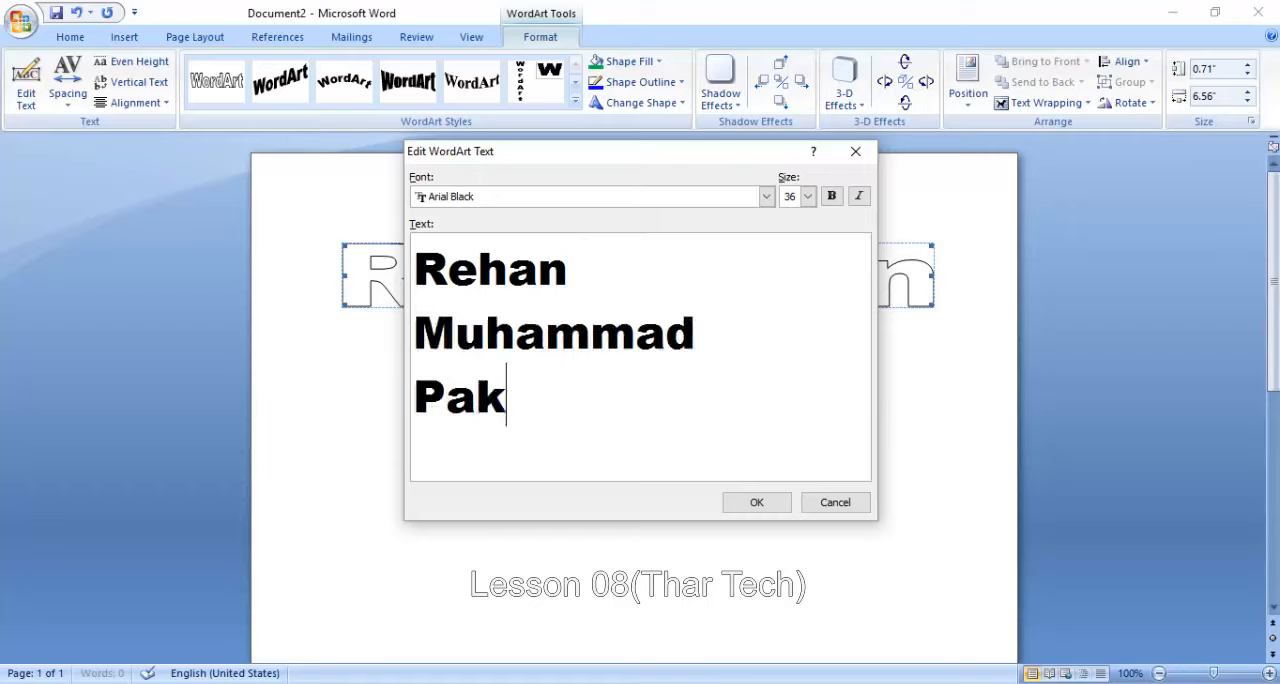
left_click(757, 503)
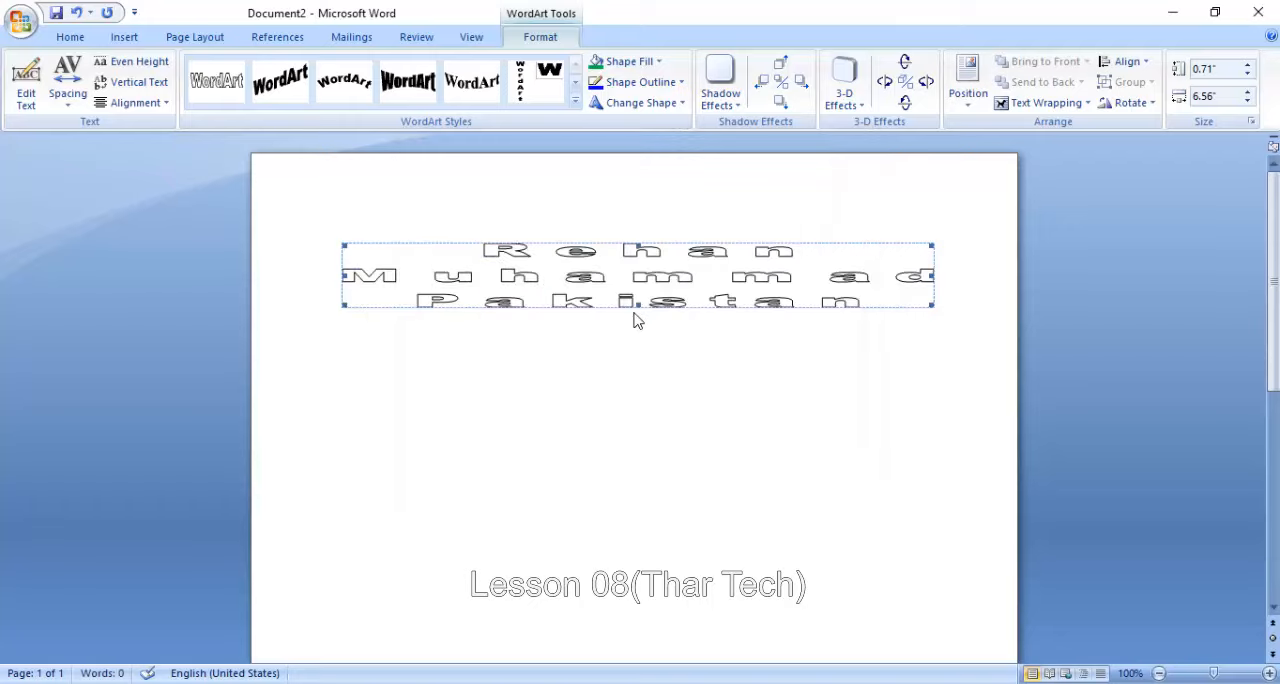
left_click_drag(637, 304, 661, 477)
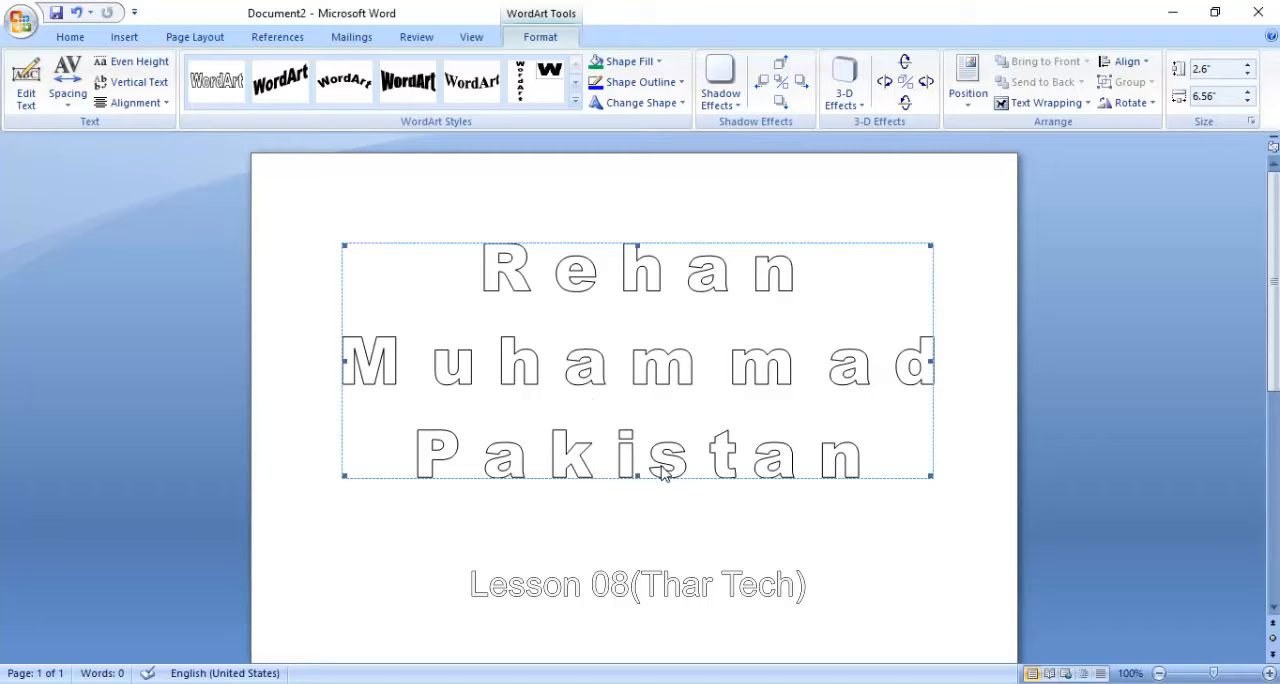
- Try Left Align, Right Align and Word Justify on the three-line WordArt, and set its alignment to Stretch Justify
left_click(136, 103)
left_click(130, 126)
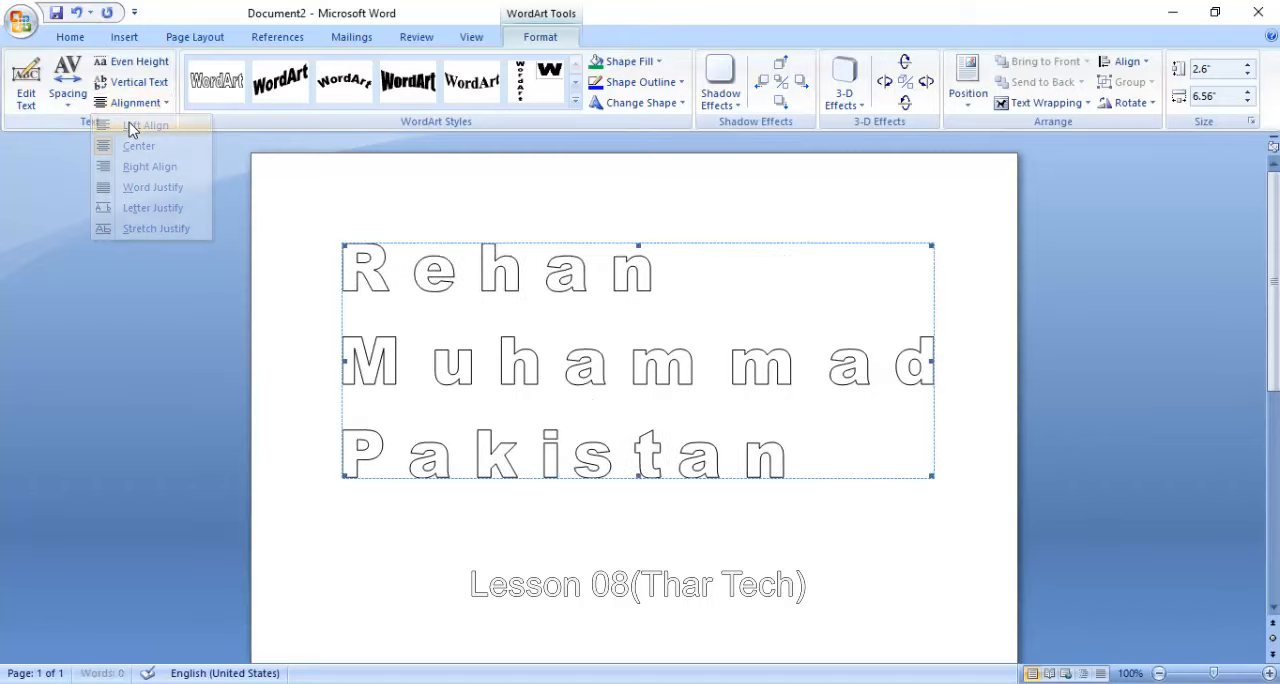
left_click(132, 103)
left_click(150, 166)
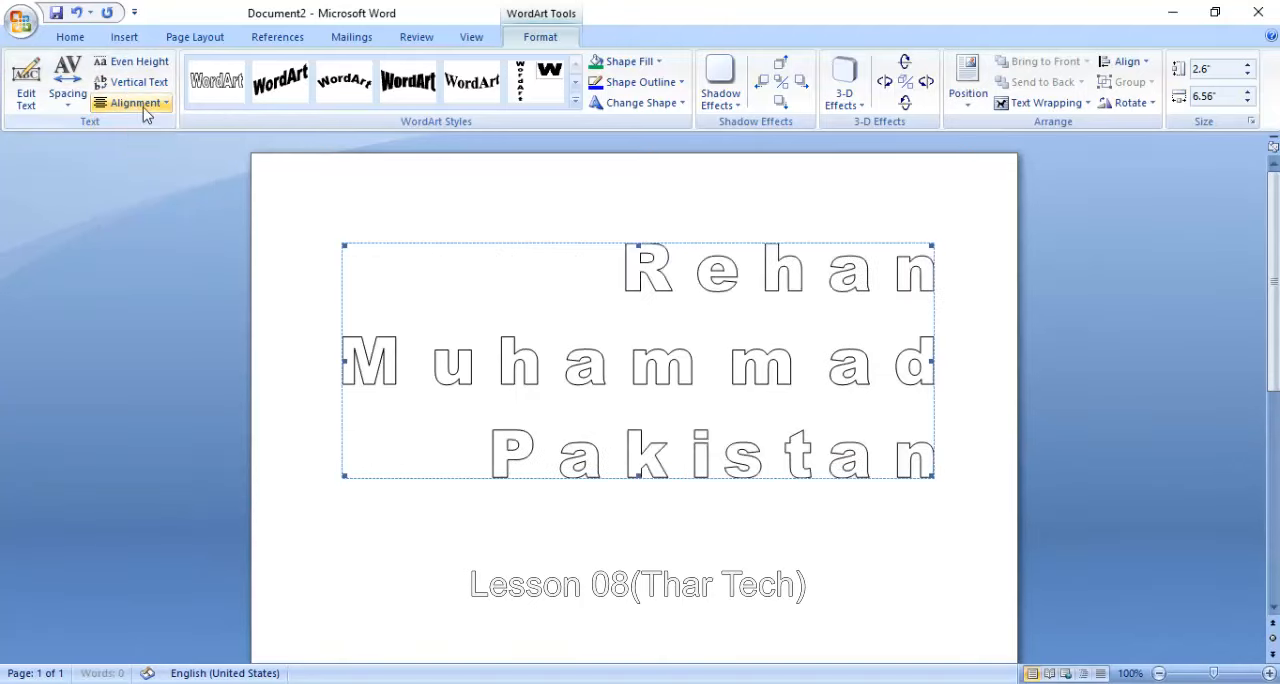
left_click(135, 103)
left_click(152, 187)
left_click(145, 103)
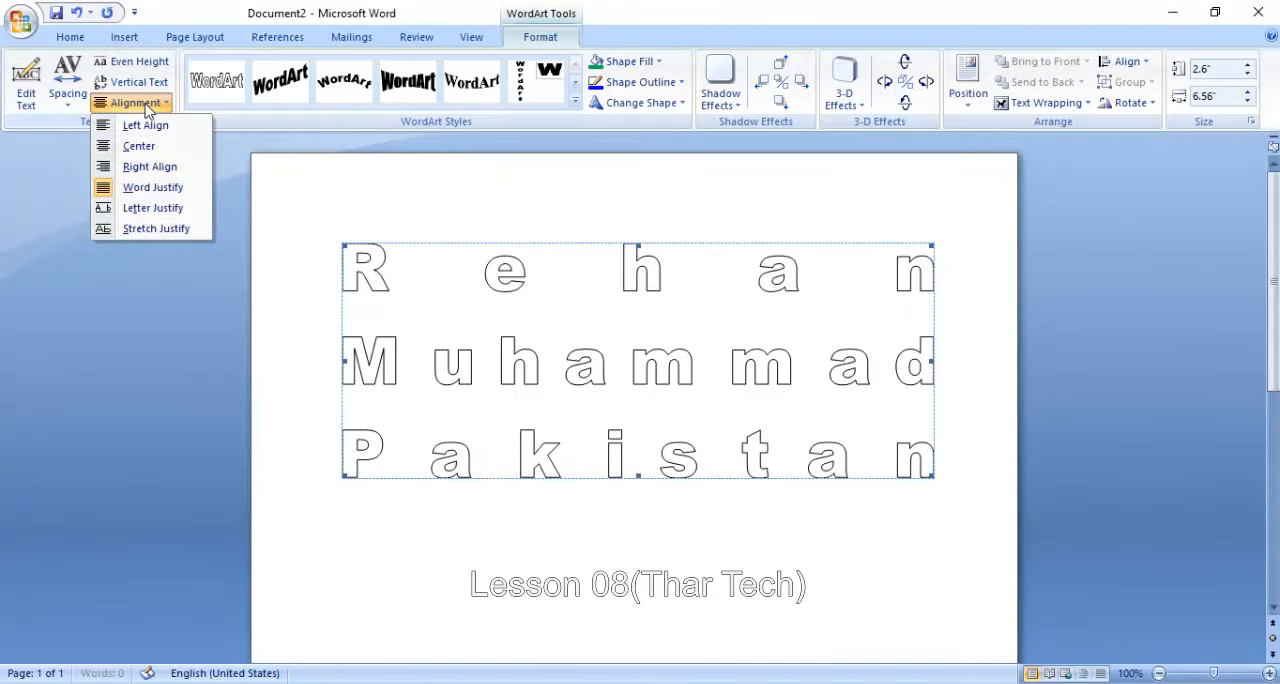
left_click(155, 230)
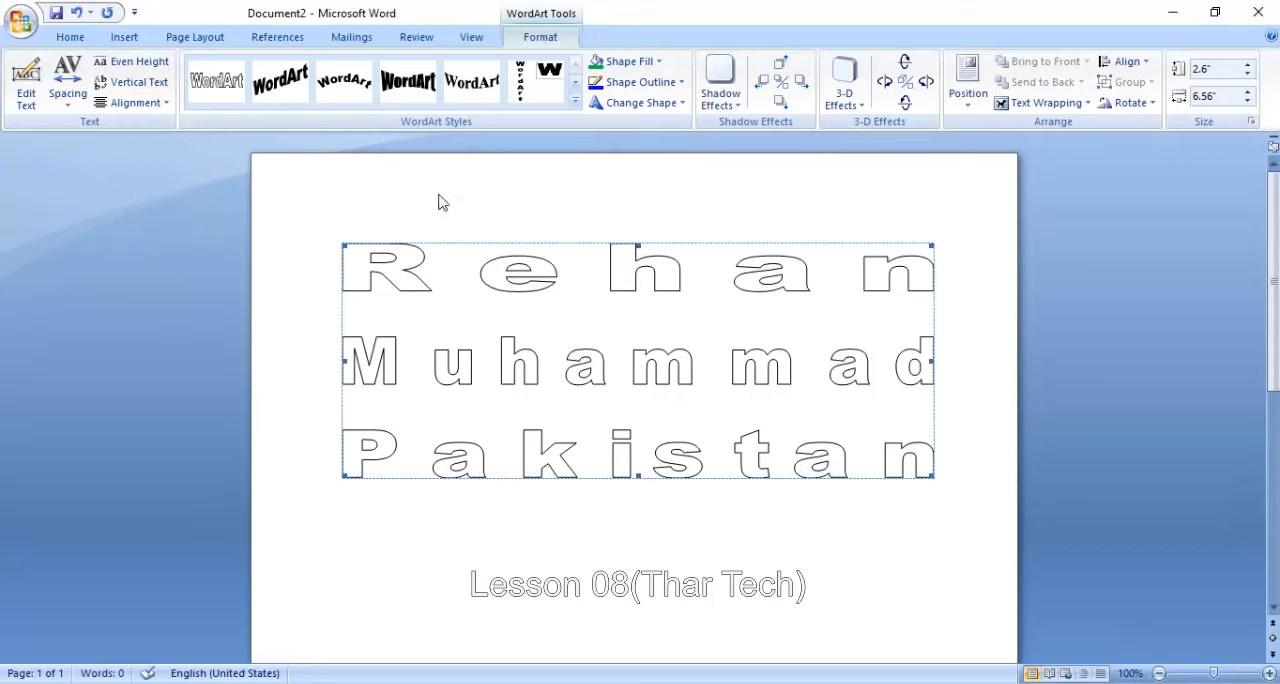
- Apply the brown crumpled-paper style to the three-line WordArt and set its shape fill to standard blue
left_click(576, 101)
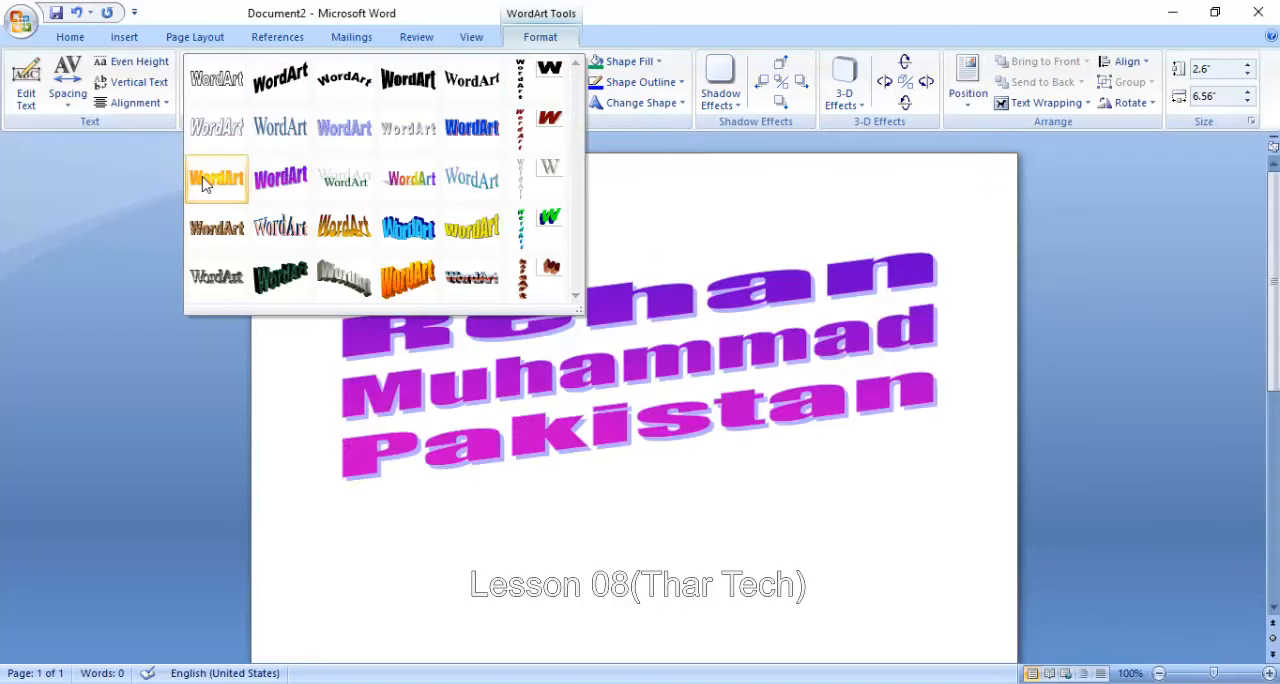
left_click(205, 232)
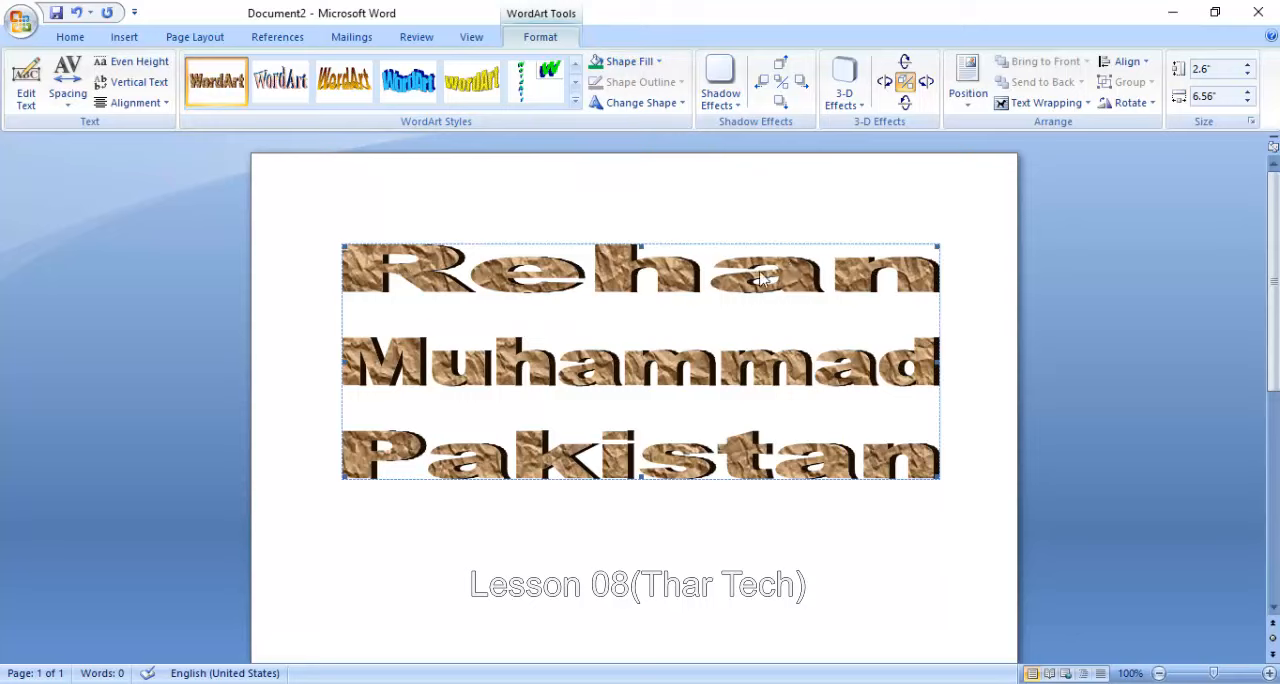
left_click(655, 62)
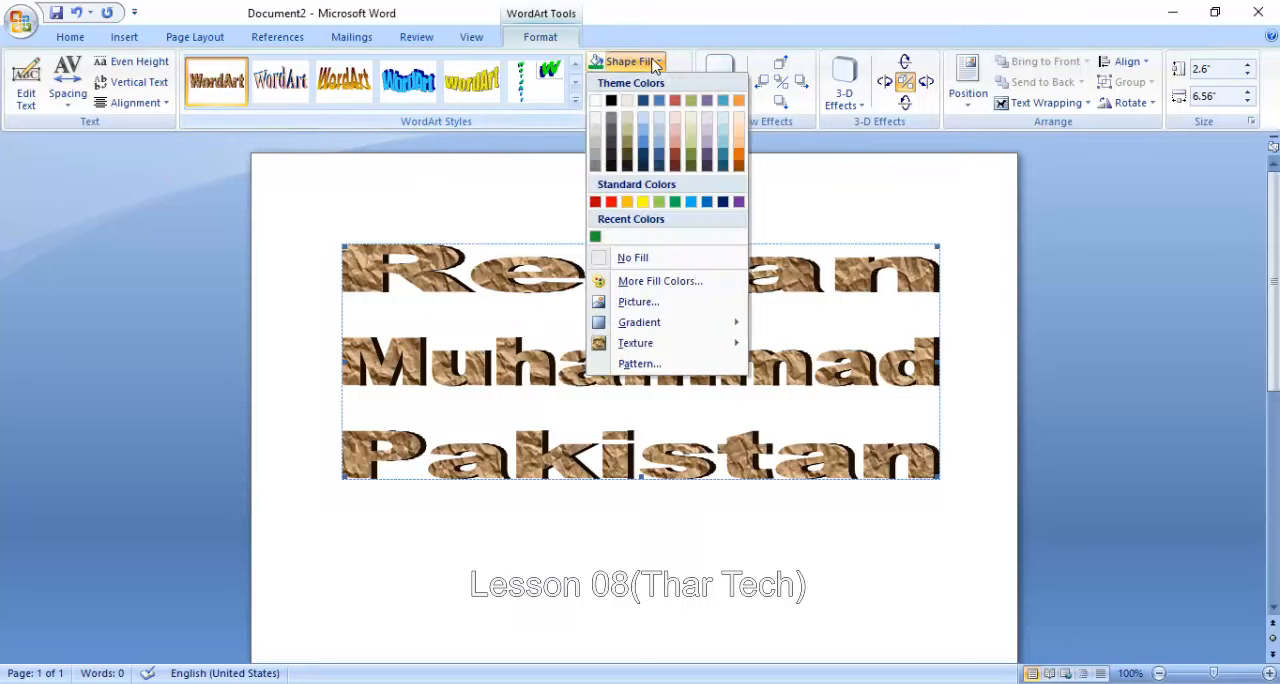
left_click(708, 203)
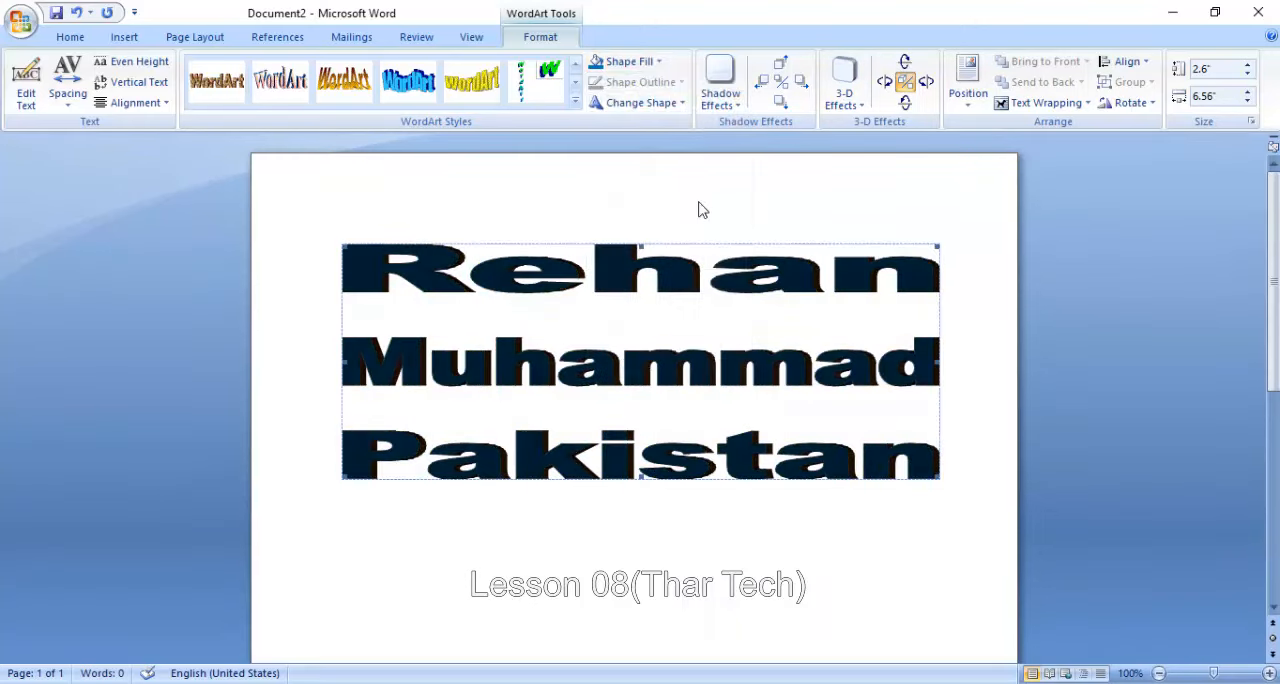
- Apply the plain outline style, first in the gallery, to the WordArt and fill it with standard red
left_click(575, 101)
left_click(214, 78)
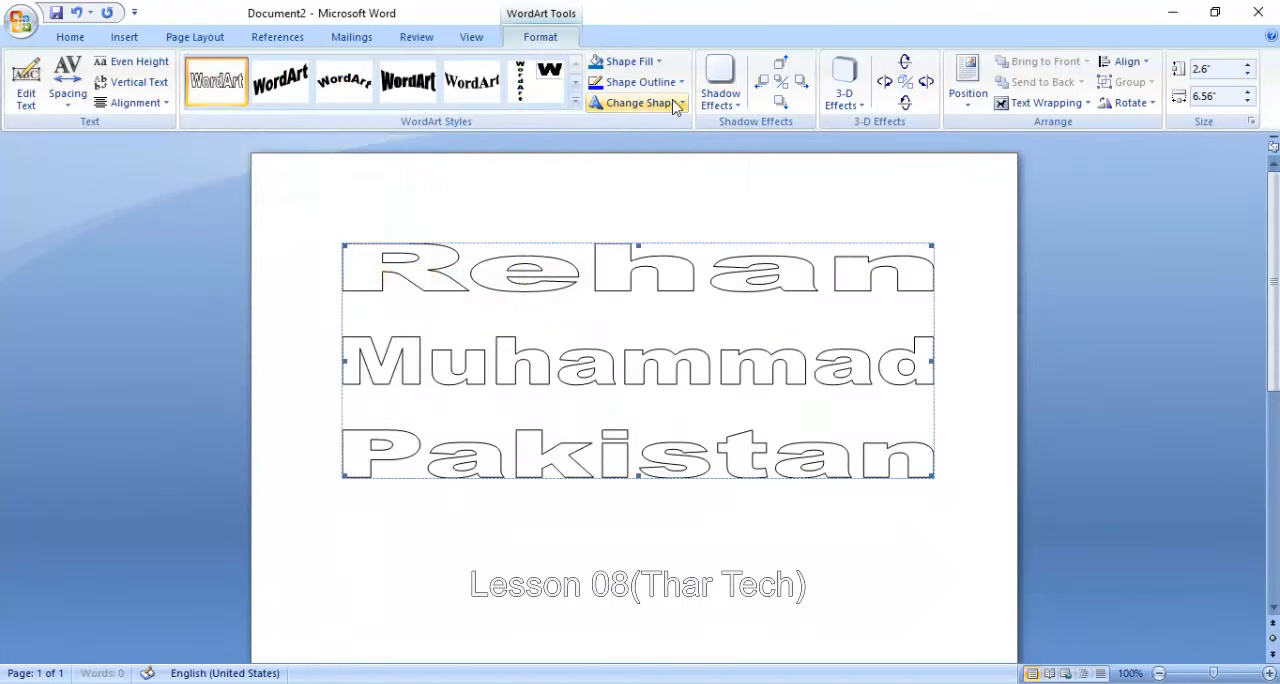
left_click(659, 62)
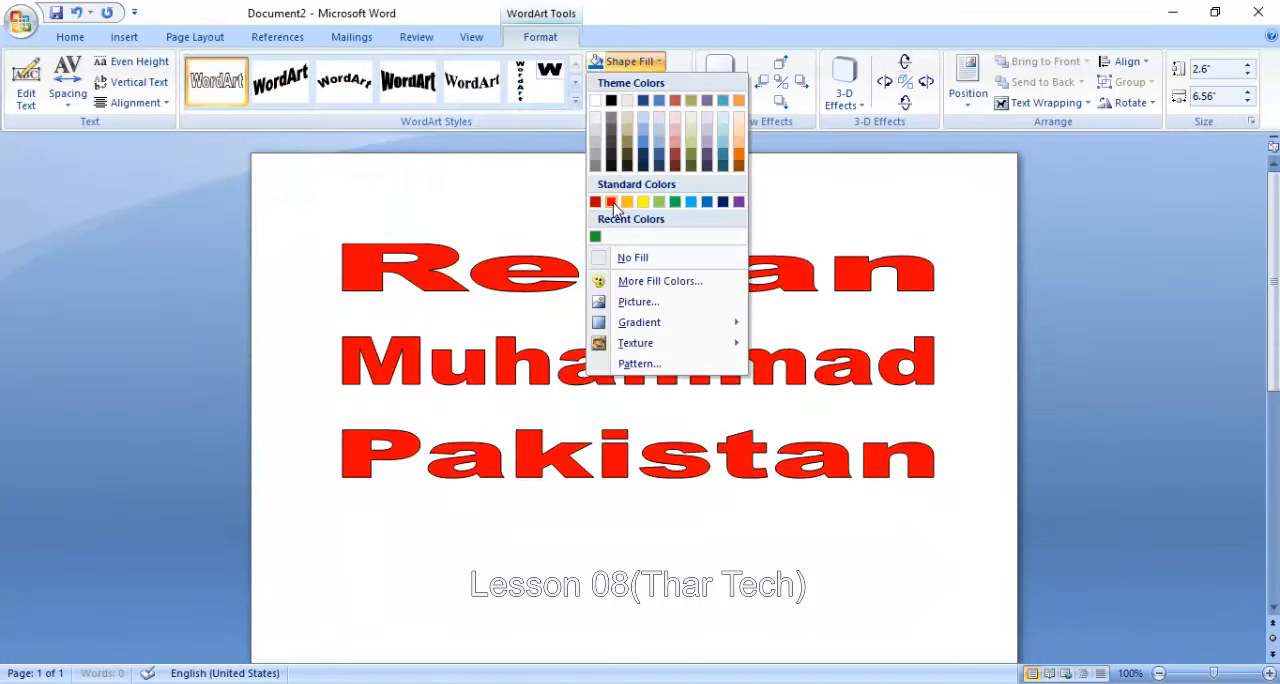
left_click(612, 204)
- Fill the WordArt with a custom green color, RGB 67, 235, 155
left_click(630, 62)
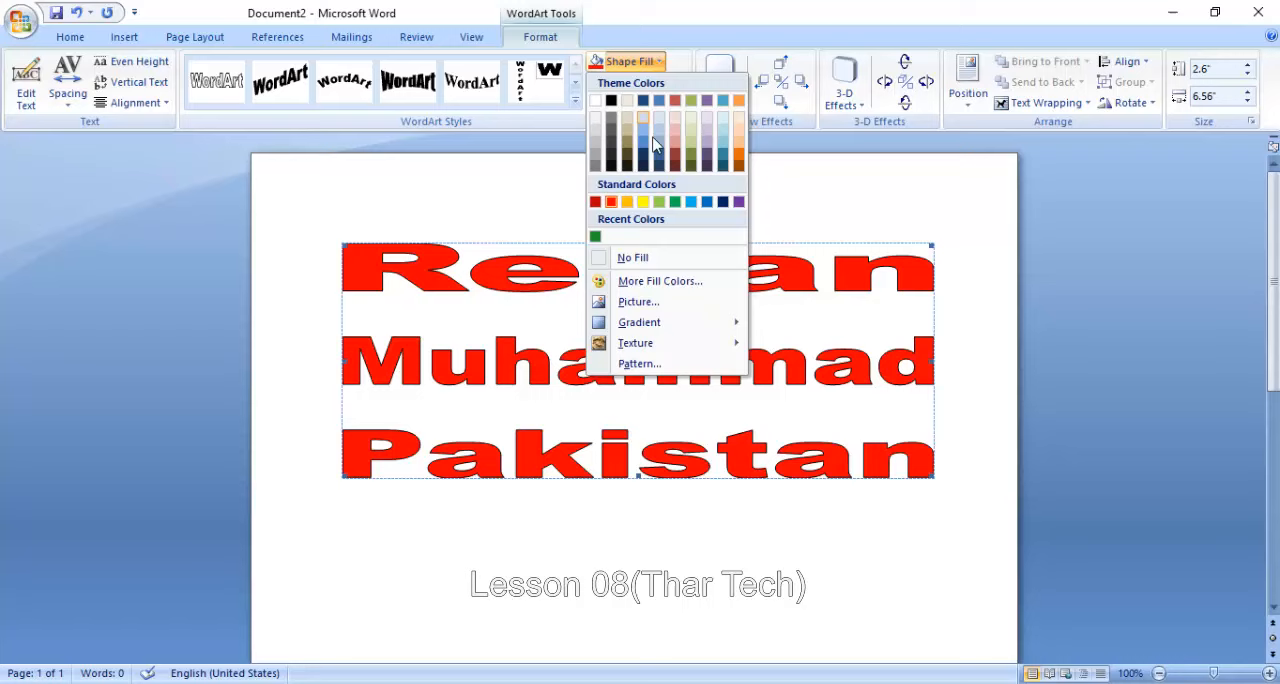
left_click(648, 281)
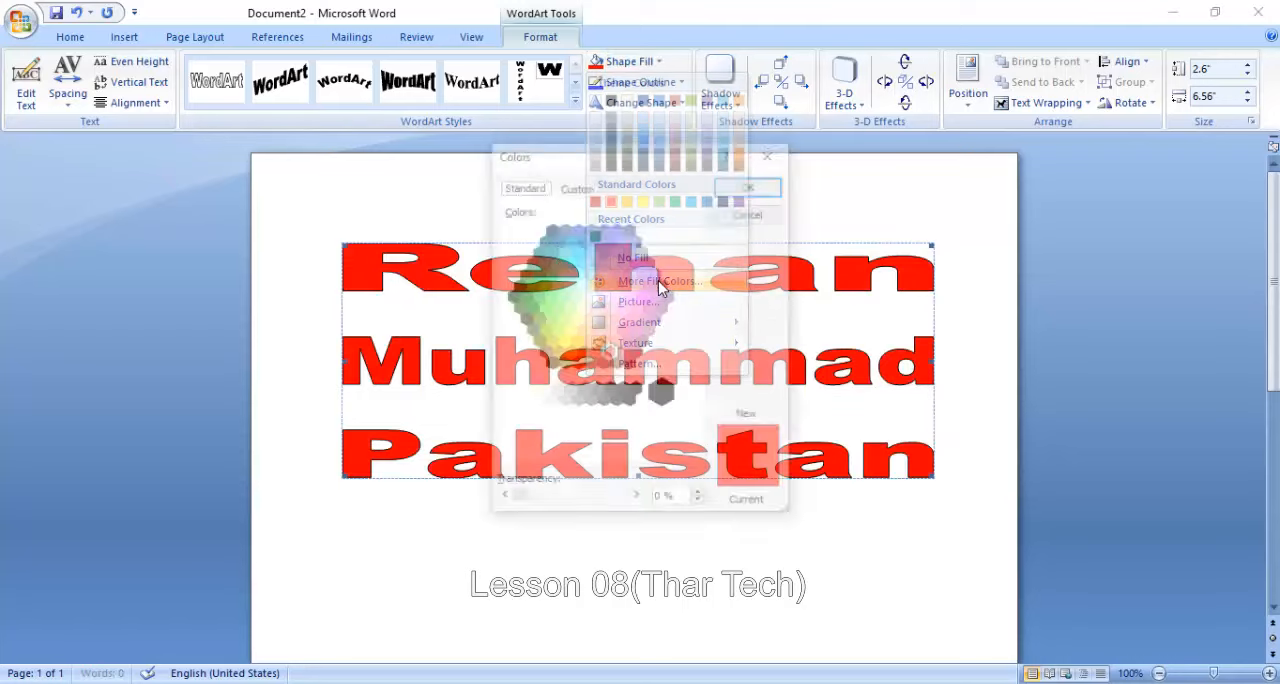
left_click(586, 188)
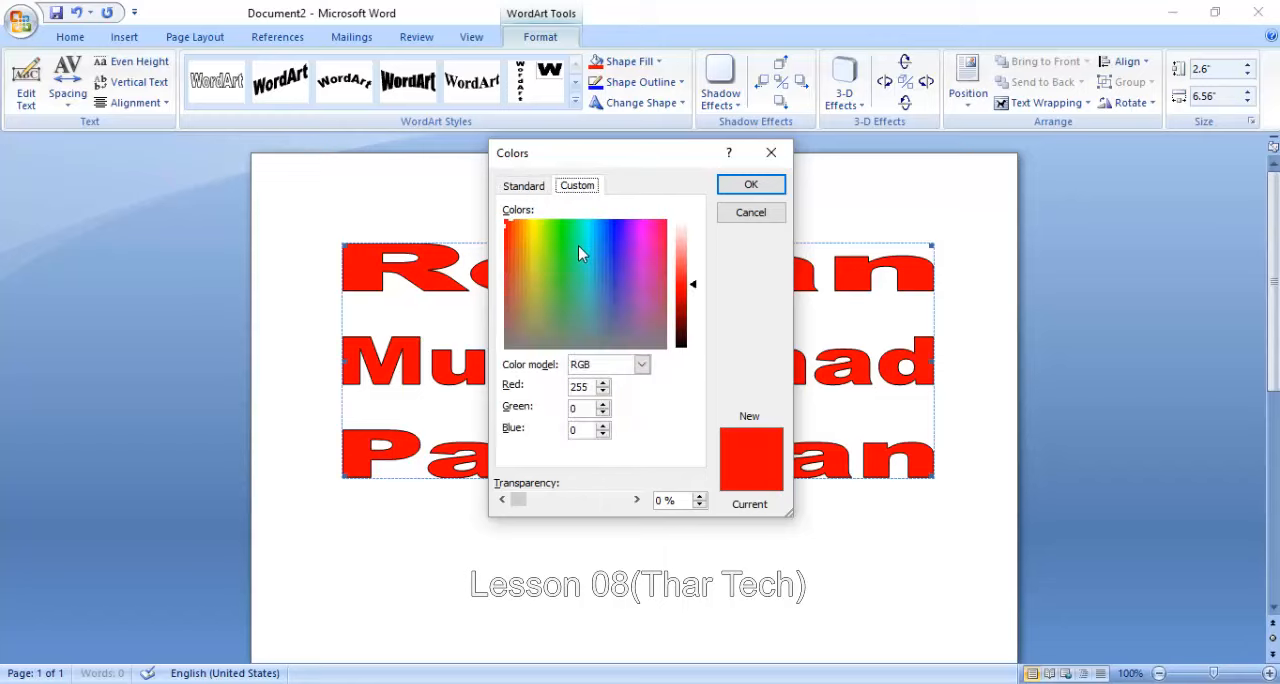
left_click(571, 245)
left_click(695, 279)
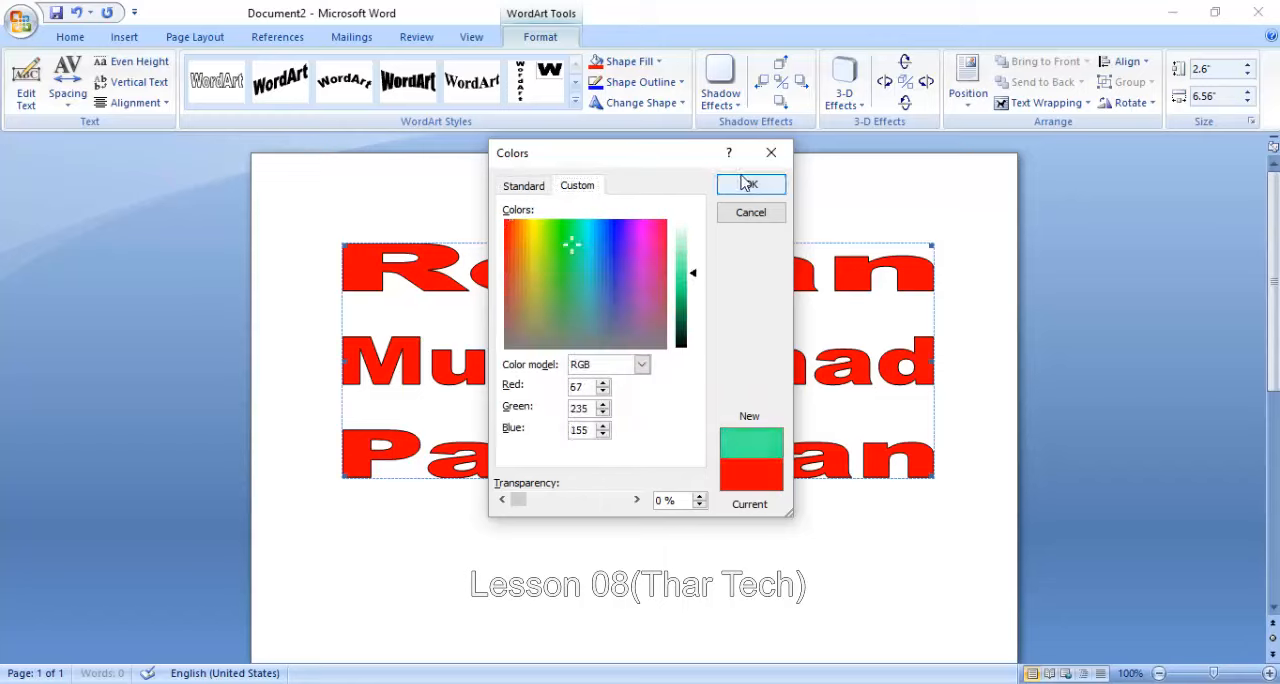
left_click(751, 184)
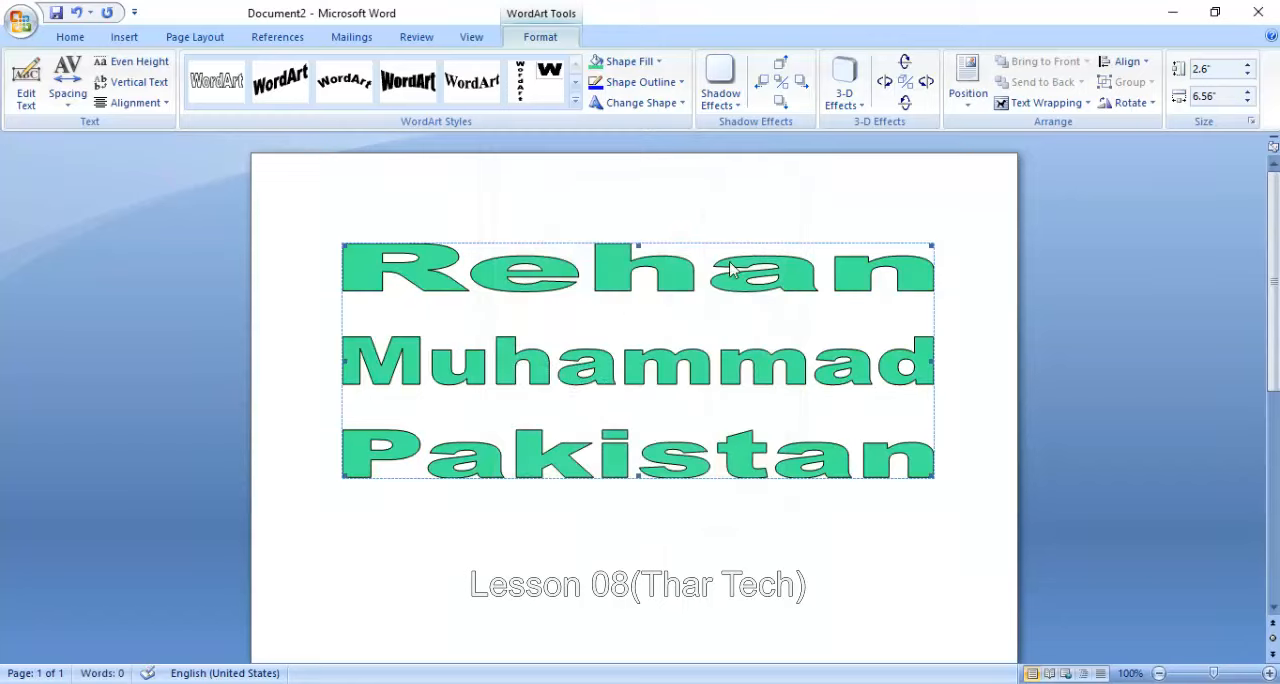
- Fill the three-line WordArt with the picture Untitled from the Desktop folder
left_click(646, 60)
left_click(638, 303)
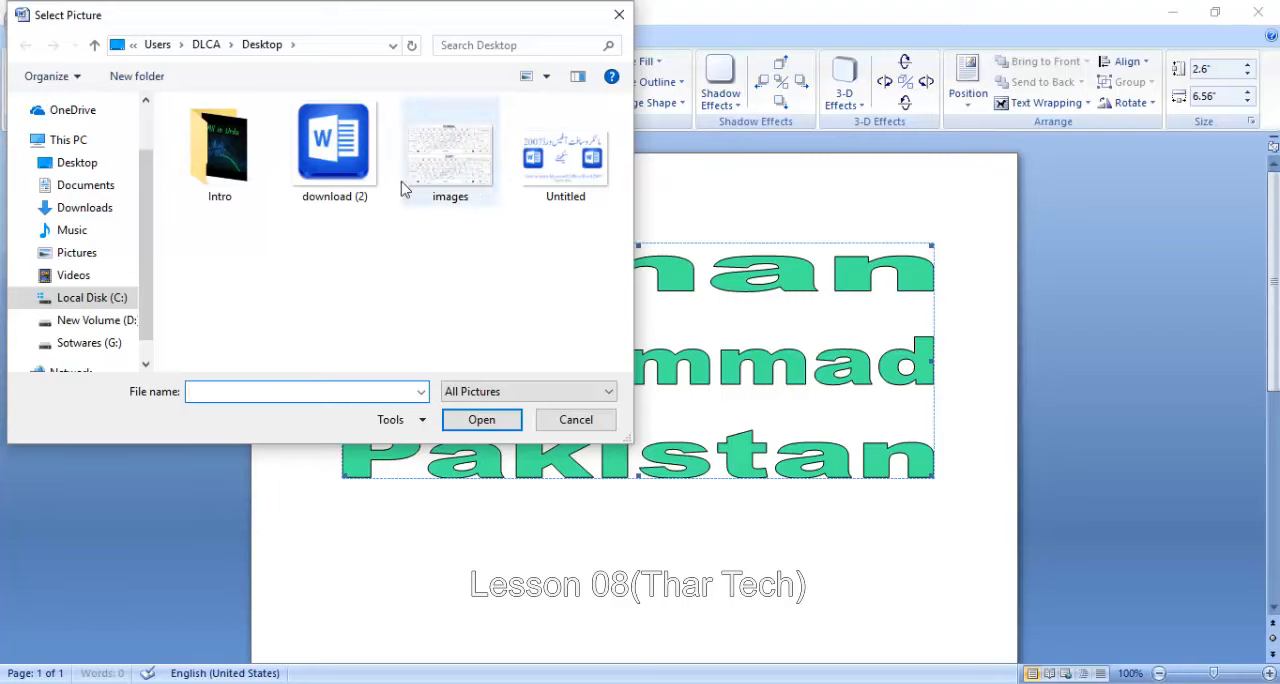
left_click(558, 150)
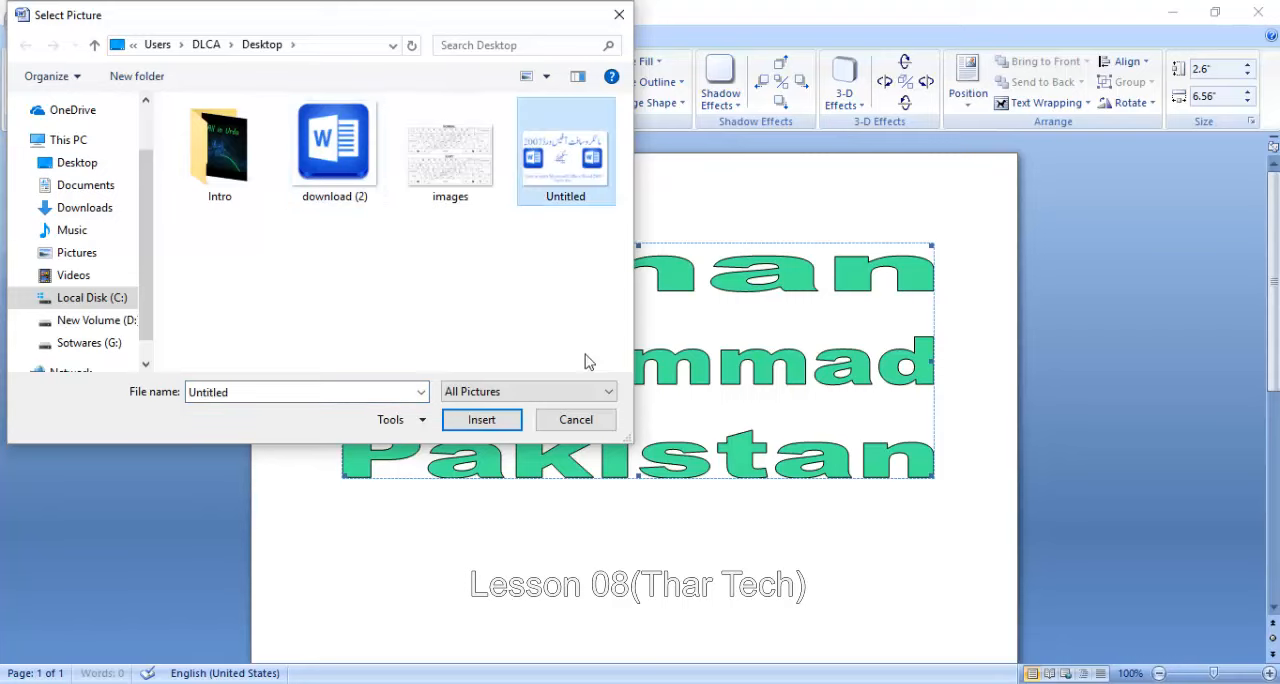
left_click(481, 419)
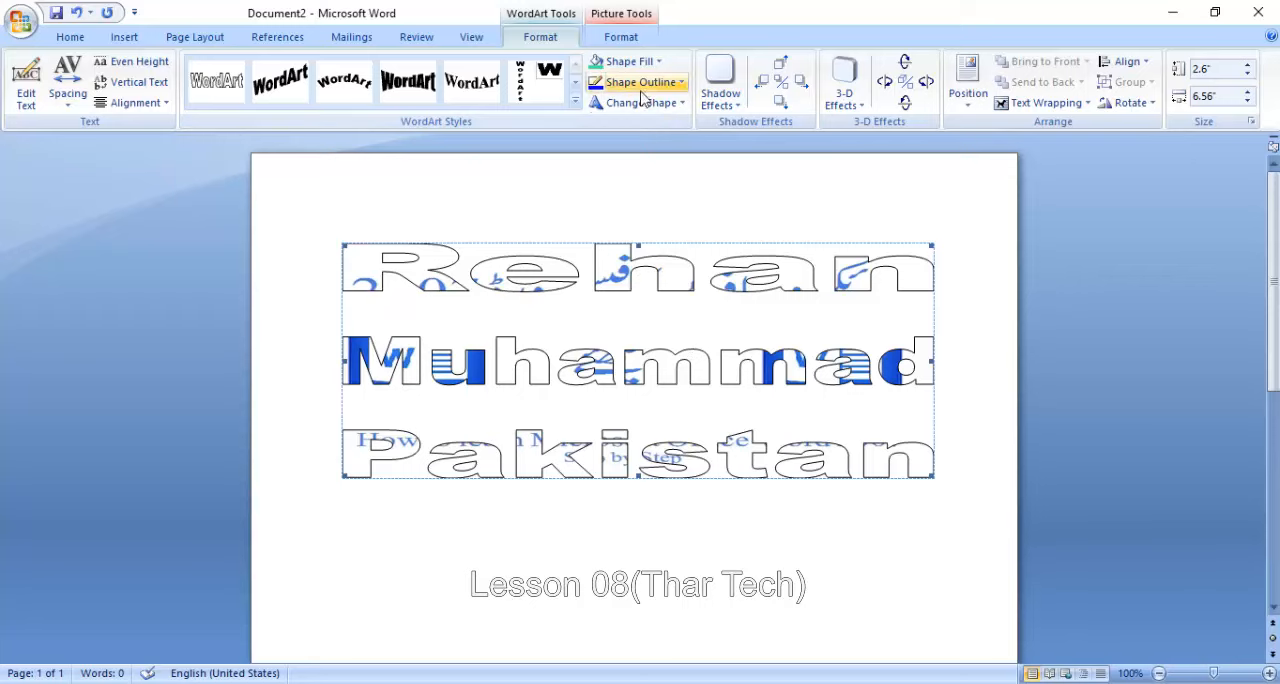
- Fill the WordArt with standard red and apply the light gradient variation that radiates from the center
left_click(628, 61)
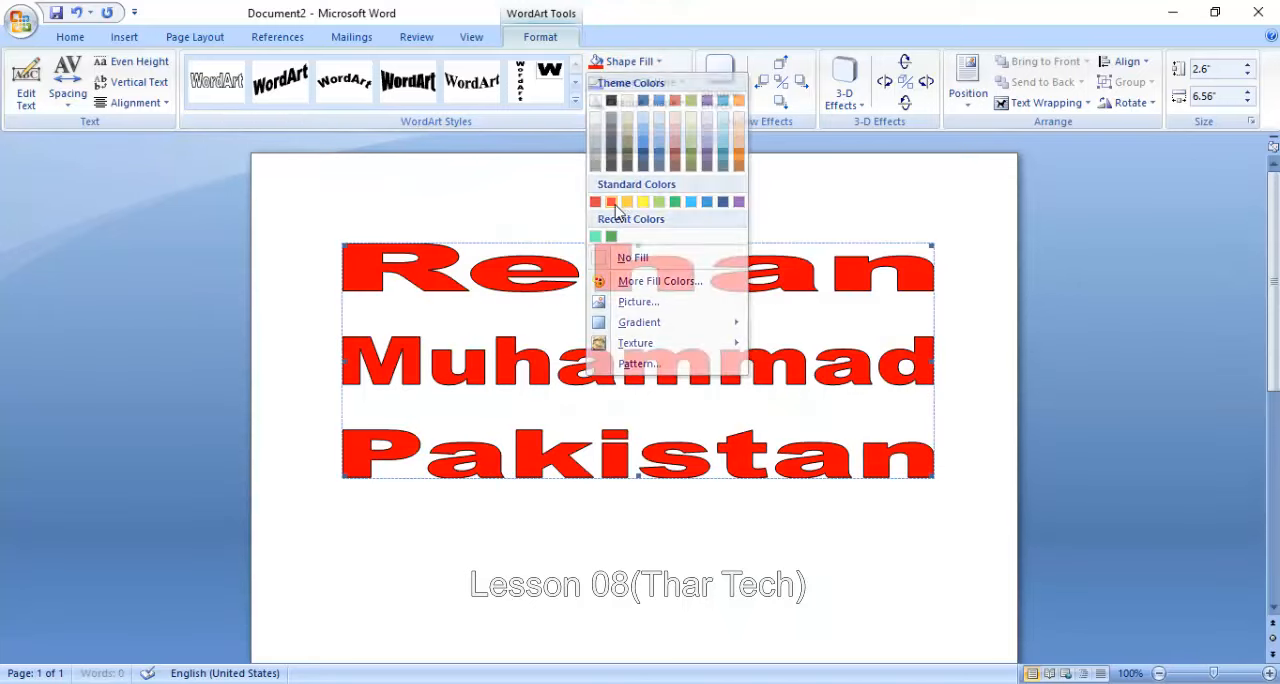
left_click(611, 202)
left_click(628, 61)
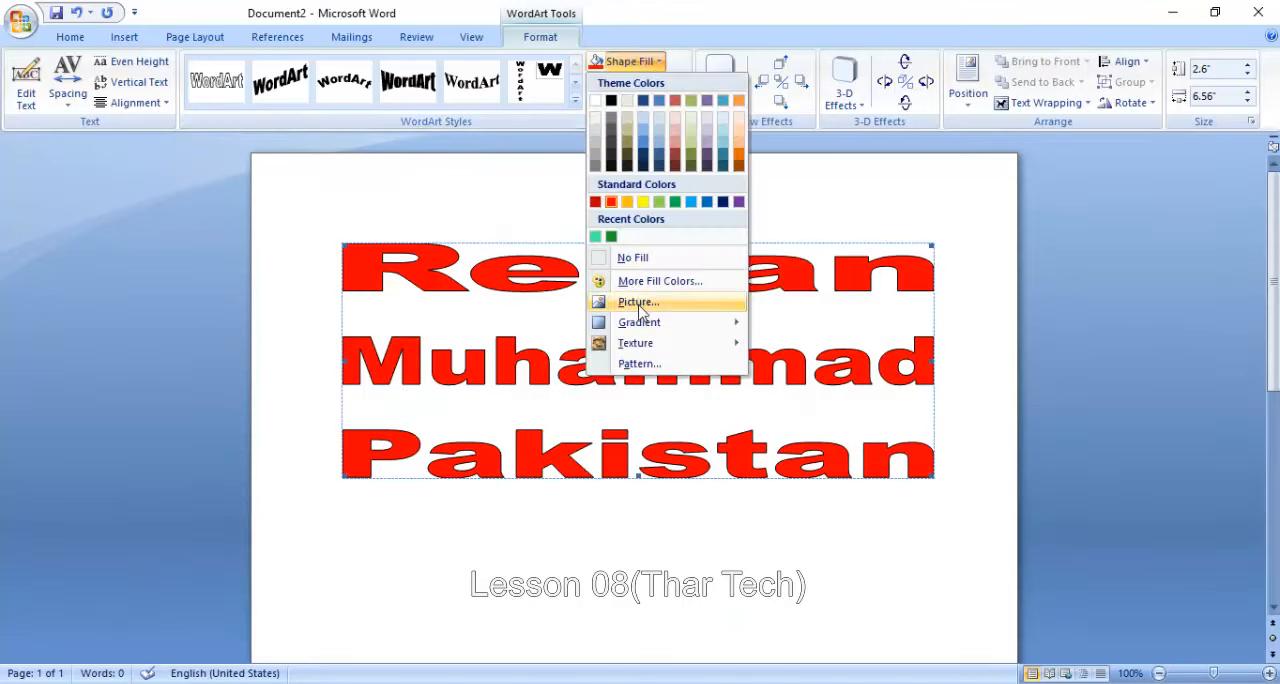
mouse_move(643, 327)
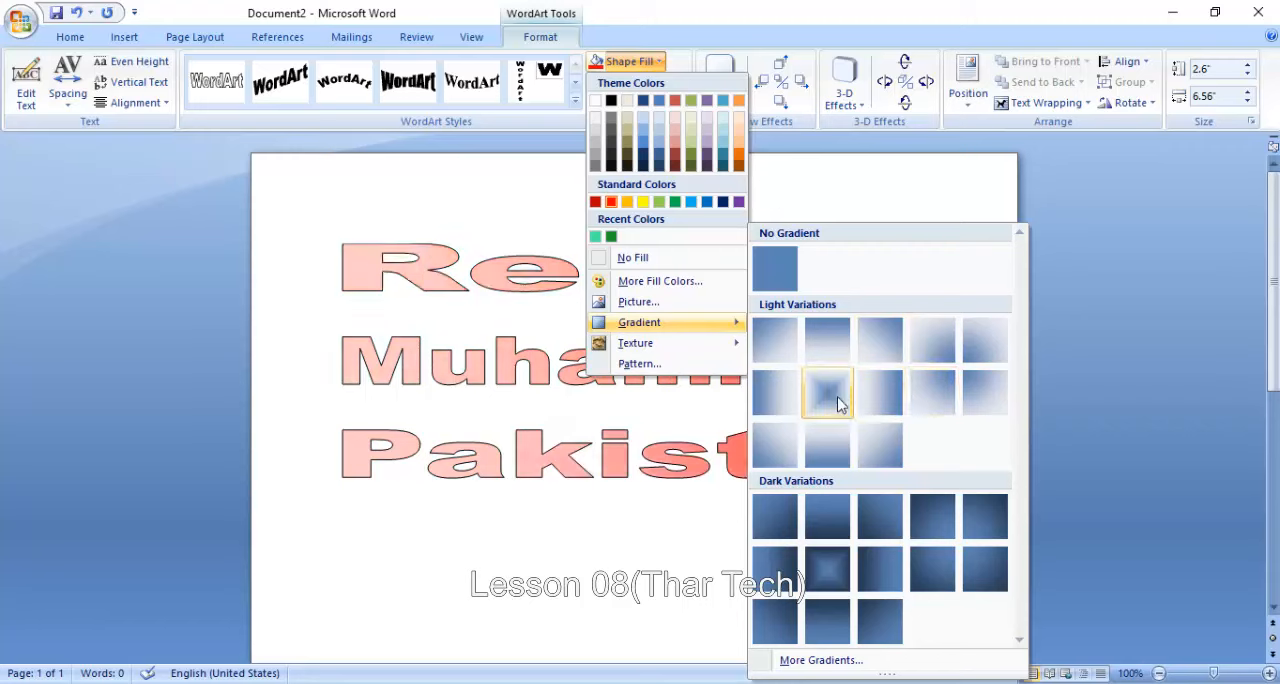
left_click(829, 400)
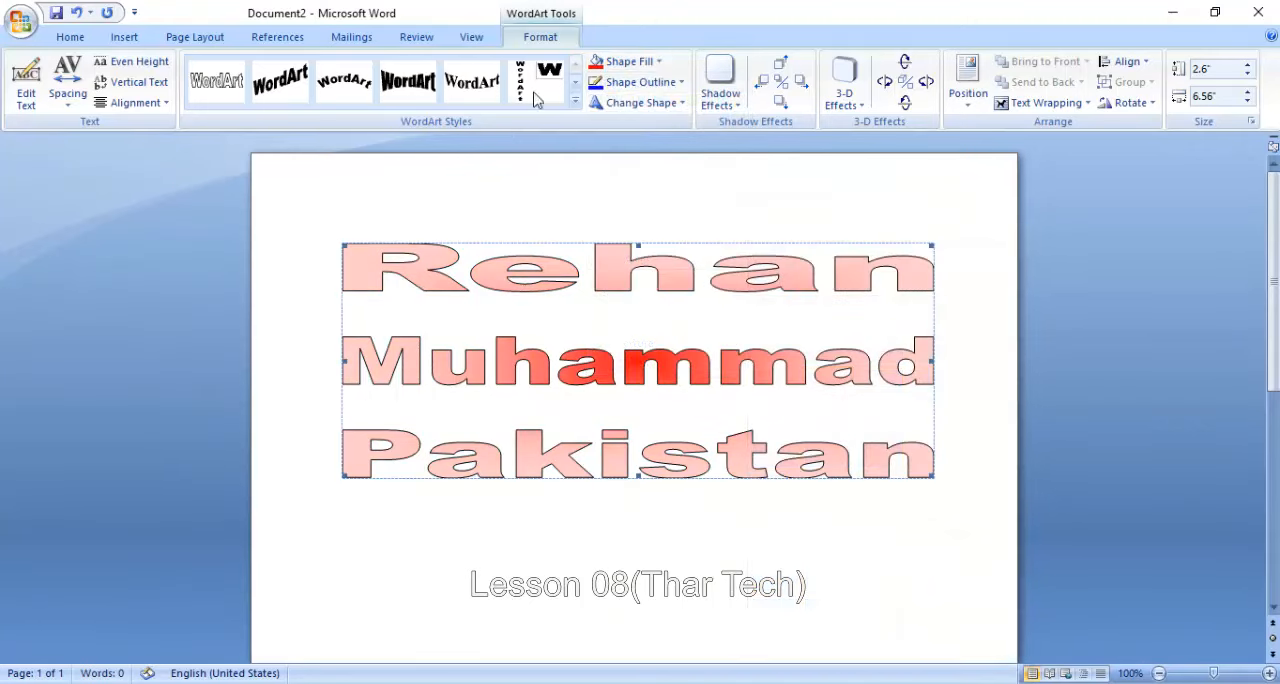
- Fill the WordArt with the beige canvas texture, second in the first row of textures
left_click(610, 66)
mouse_move(694, 350)
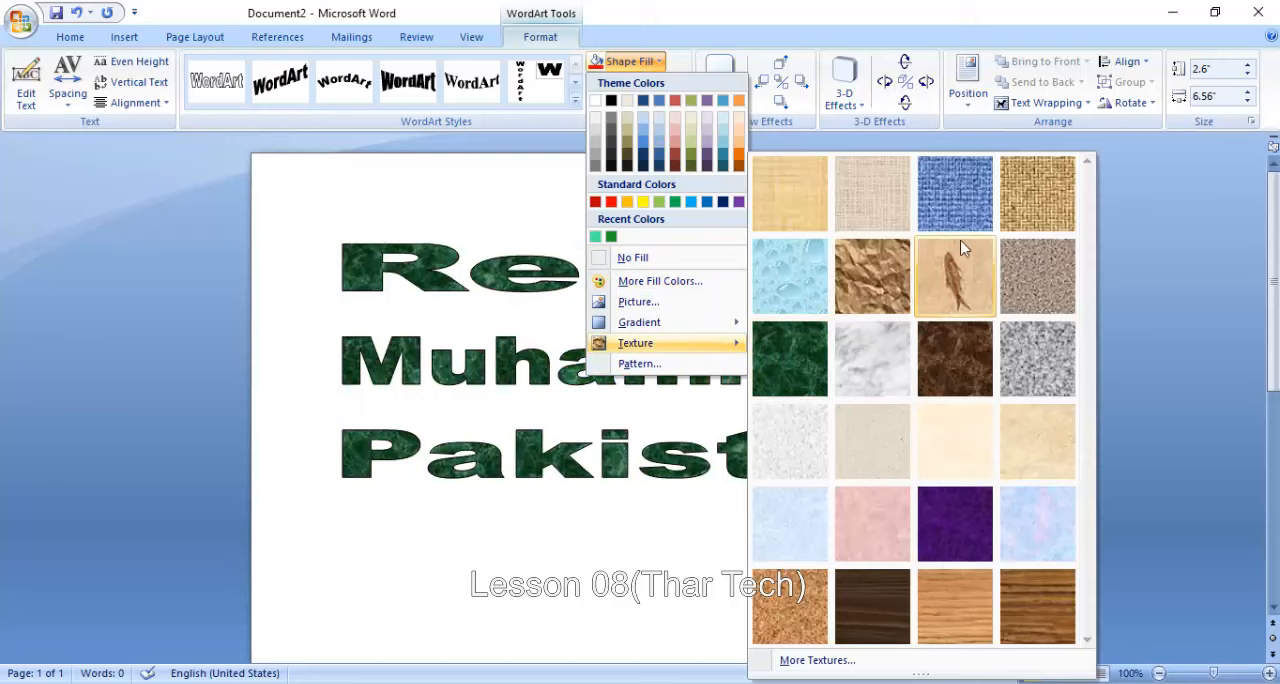
left_click(873, 210)
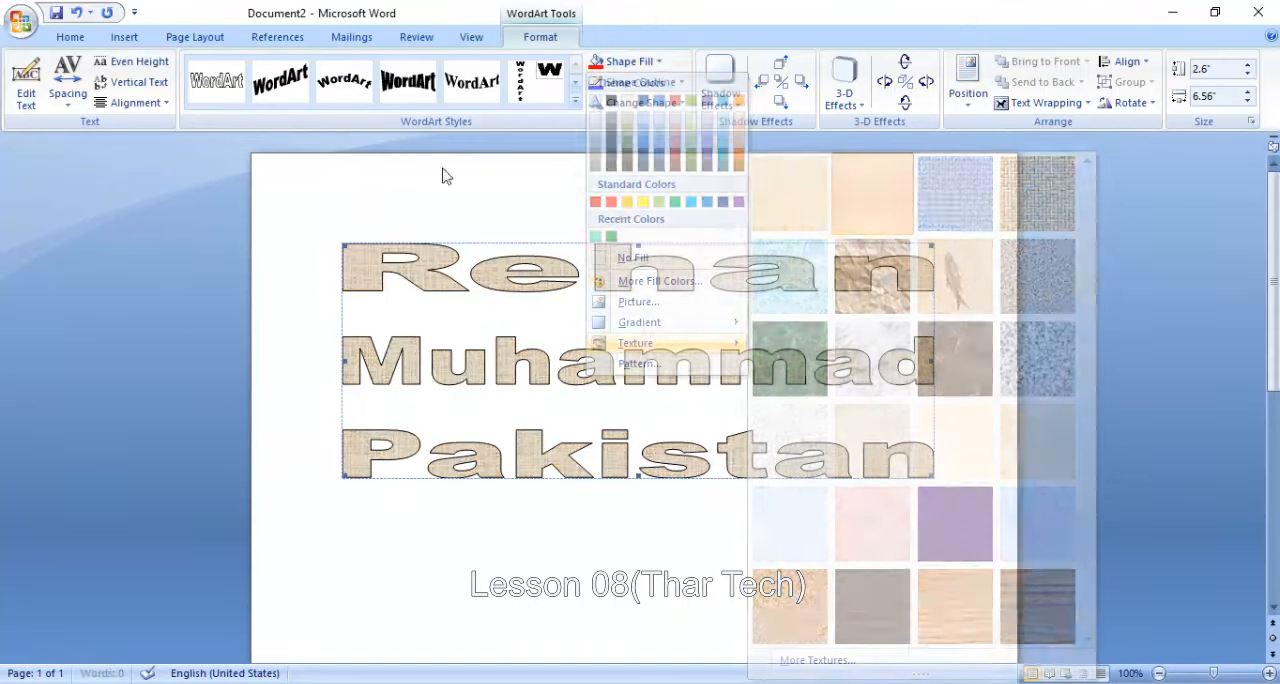
- Fill the WordArt with the Sphere pattern, using a red foreground and light pink background
left_click(628, 61)
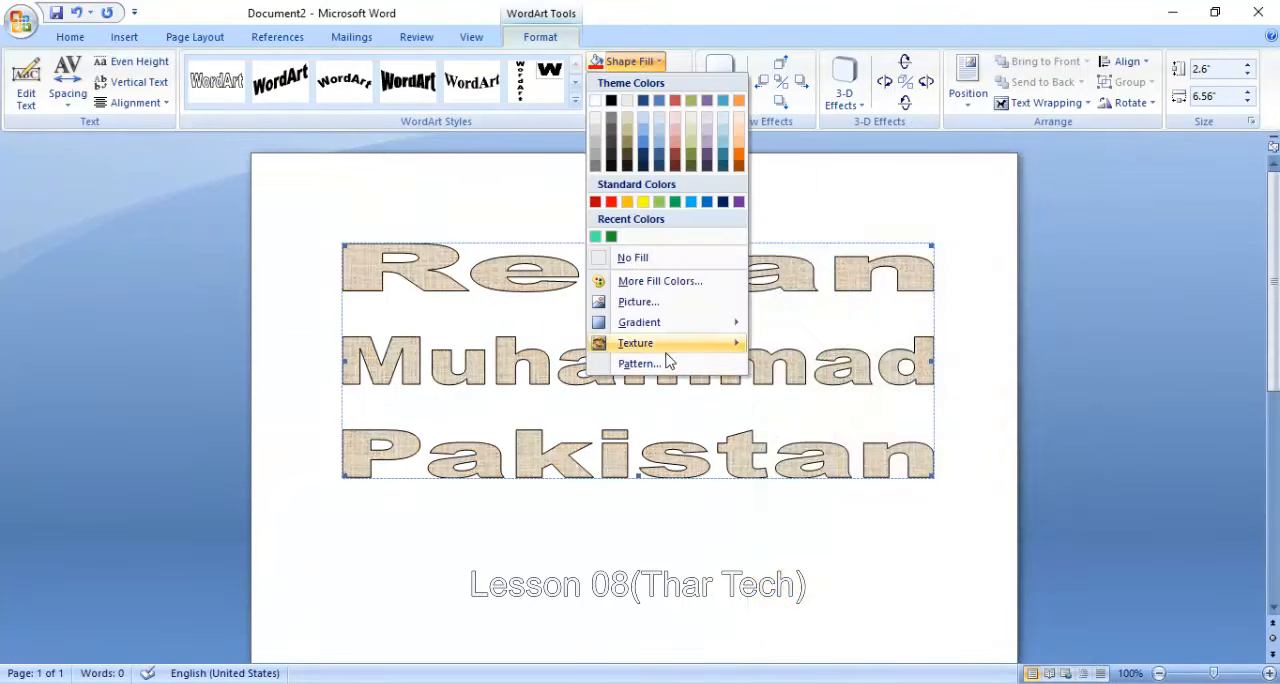
left_click(648, 363)
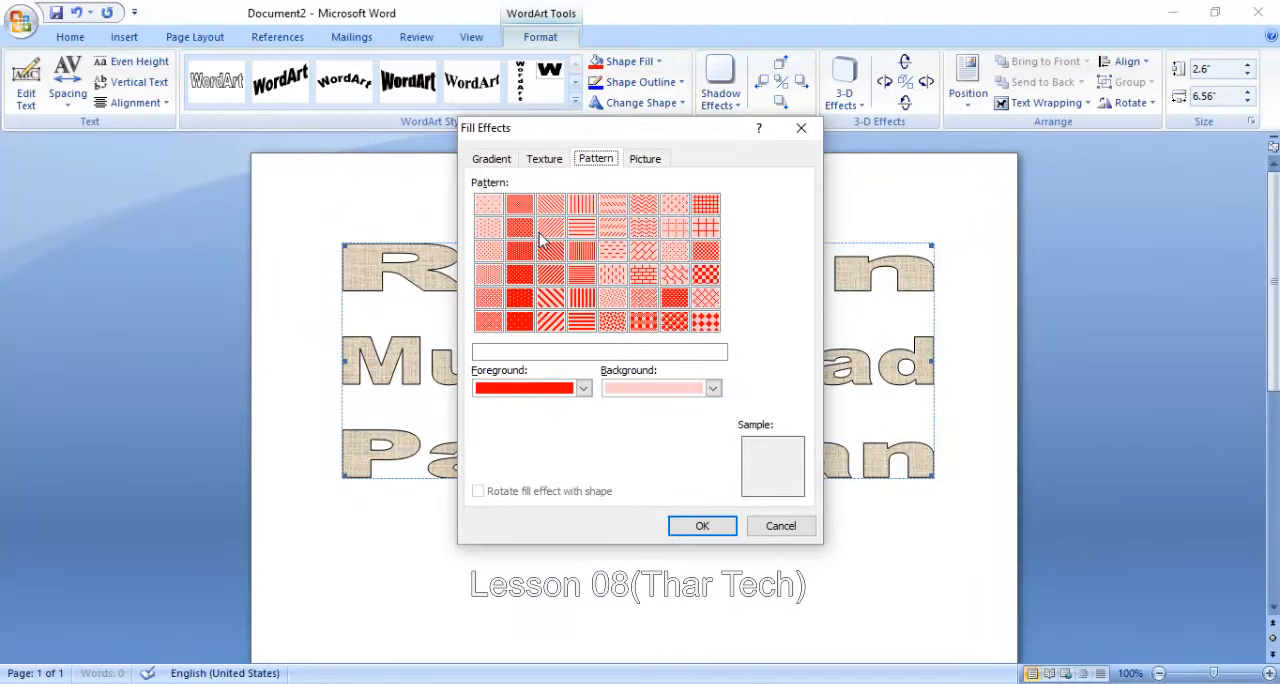
left_click(675, 325)
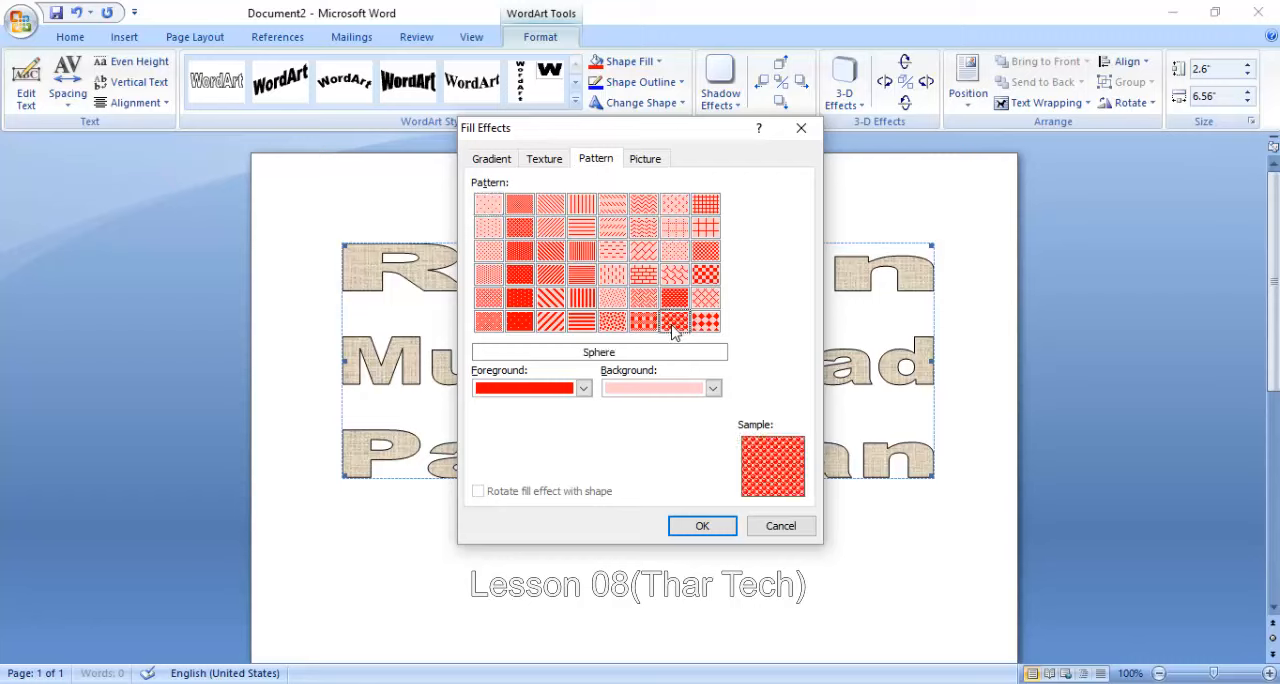
left_click(583, 388)
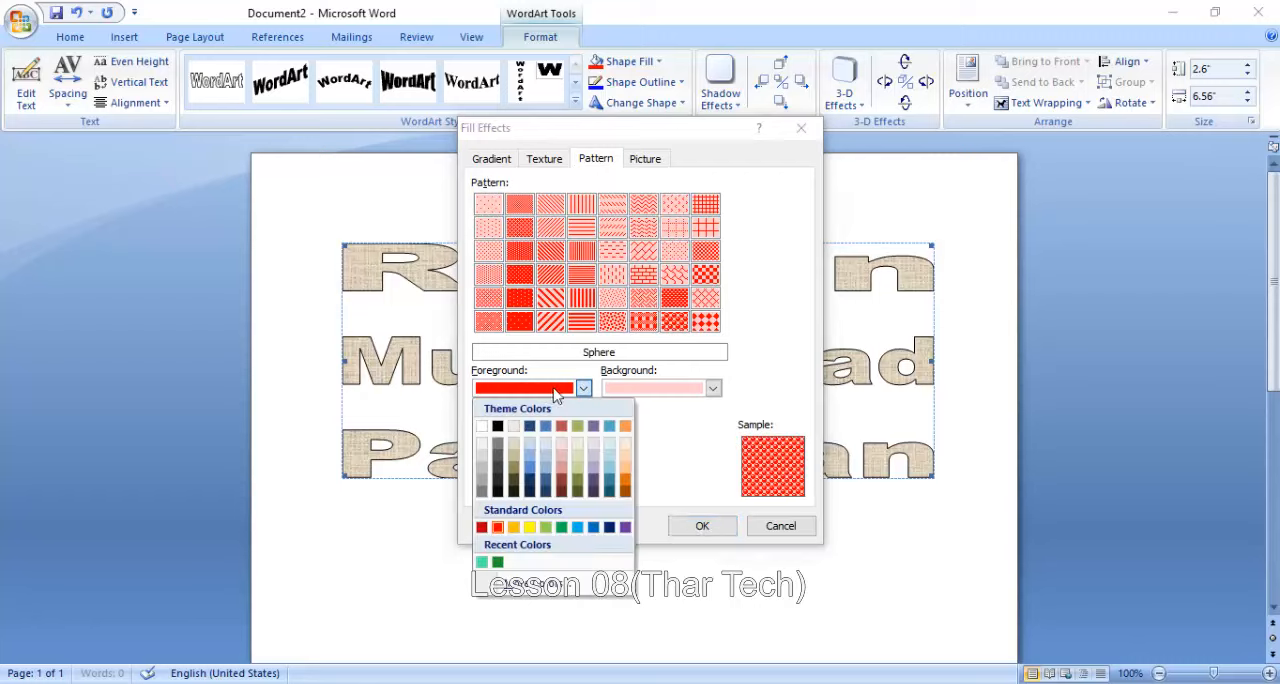
left_click(641, 396)
left_click(641, 396)
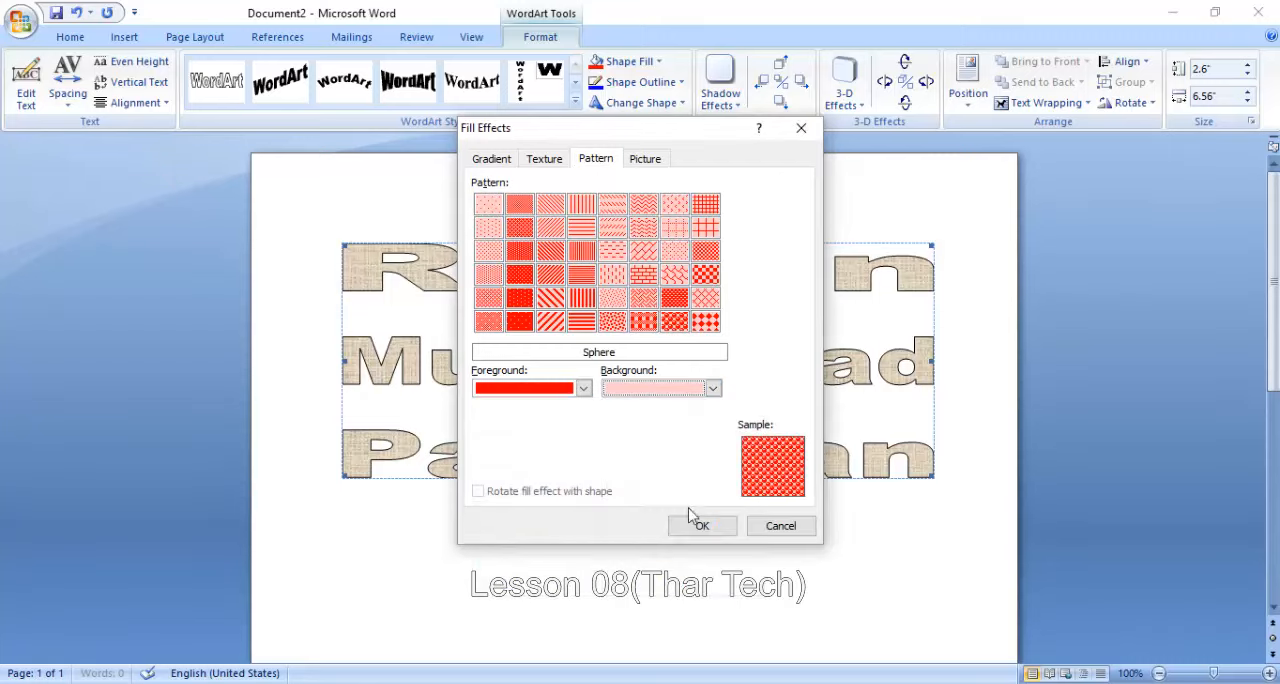
left_click(691, 514)
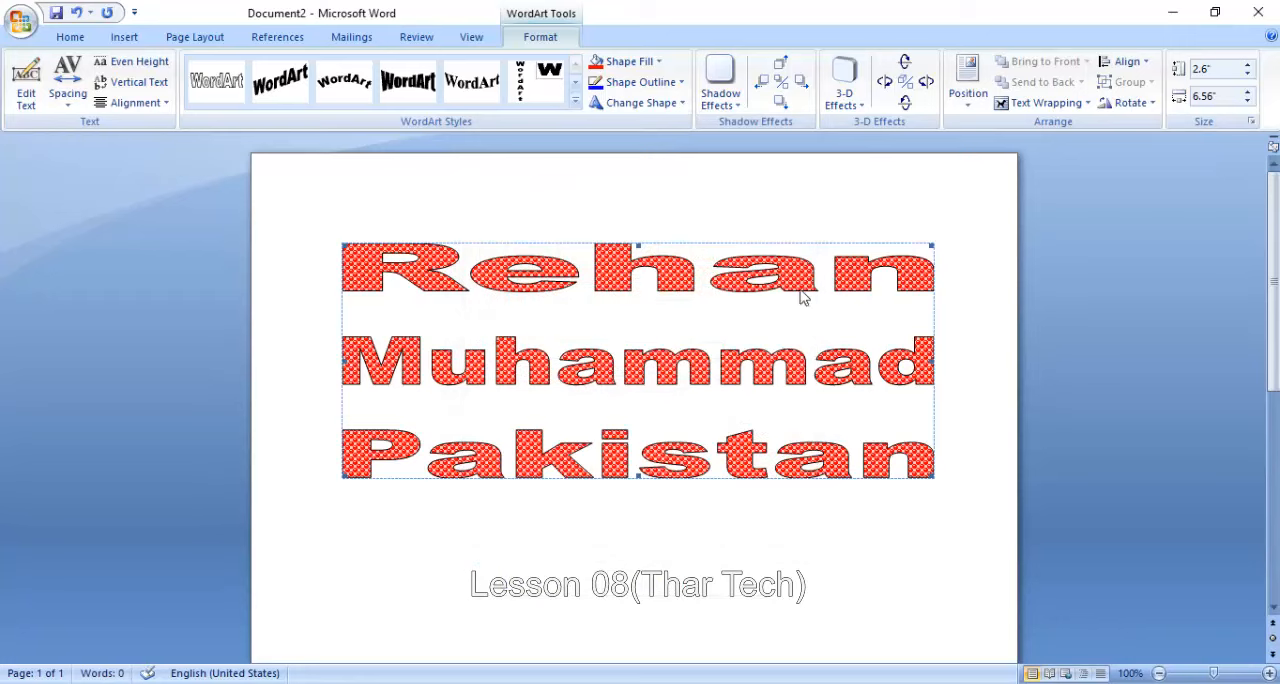
- Remove the WordArt's patterned fill and fill it with the olive green theme color
left_click(650, 63)
left_click(650, 66)
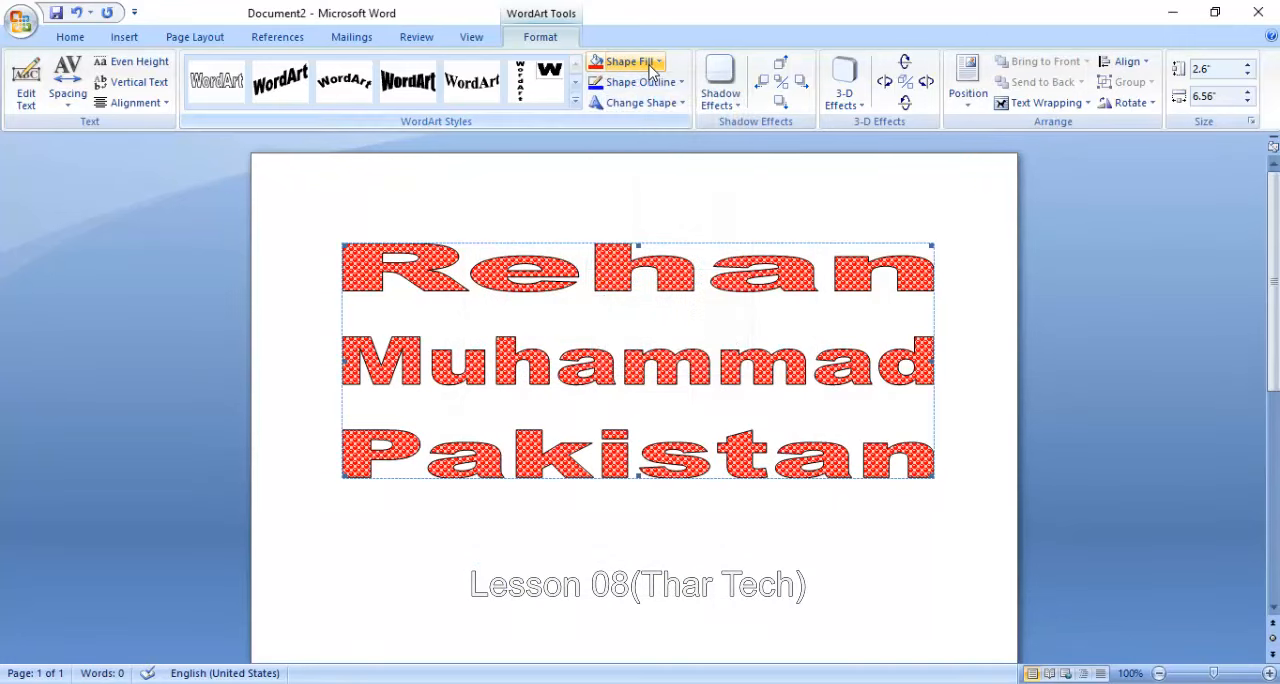
left_click(650, 66)
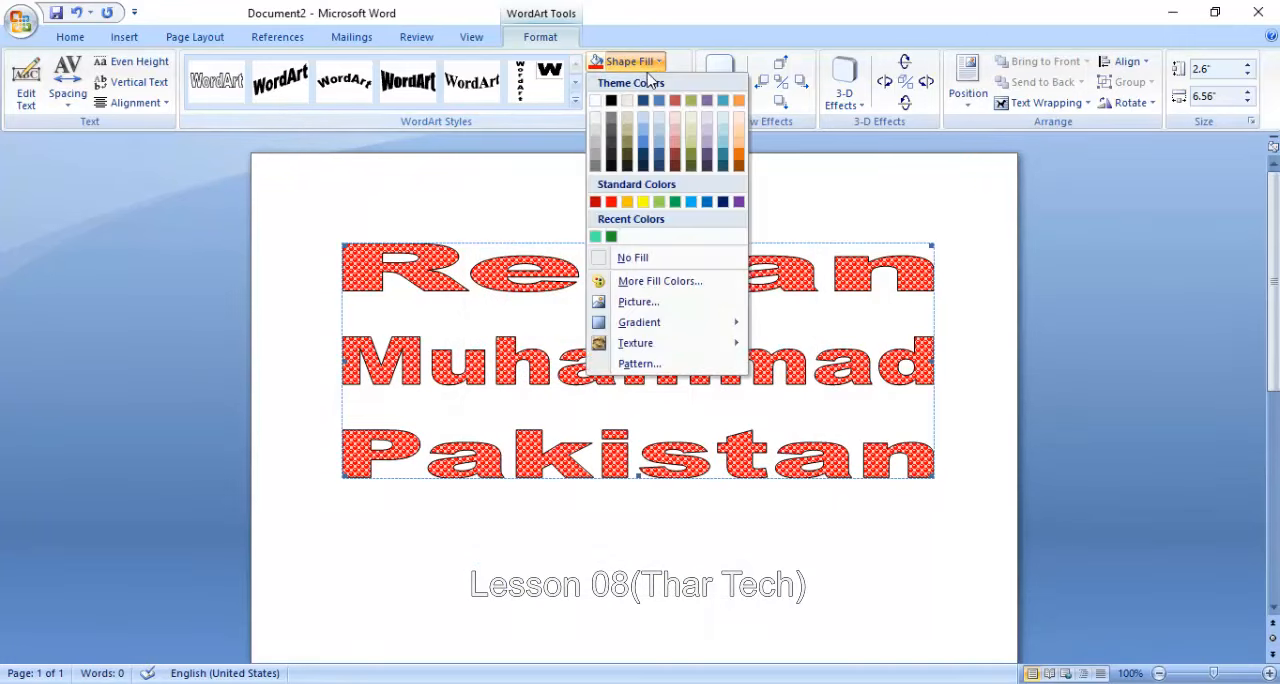
left_click(640, 257)
left_click(640, 61)
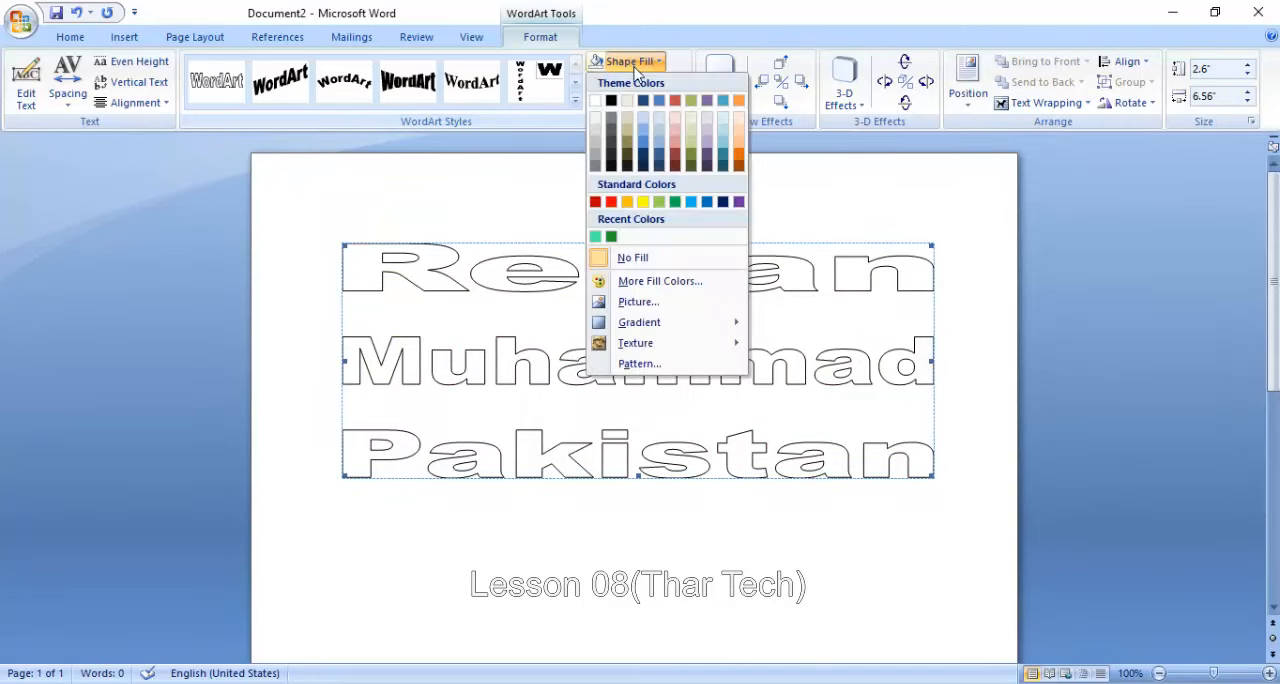
left_click(699, 101)
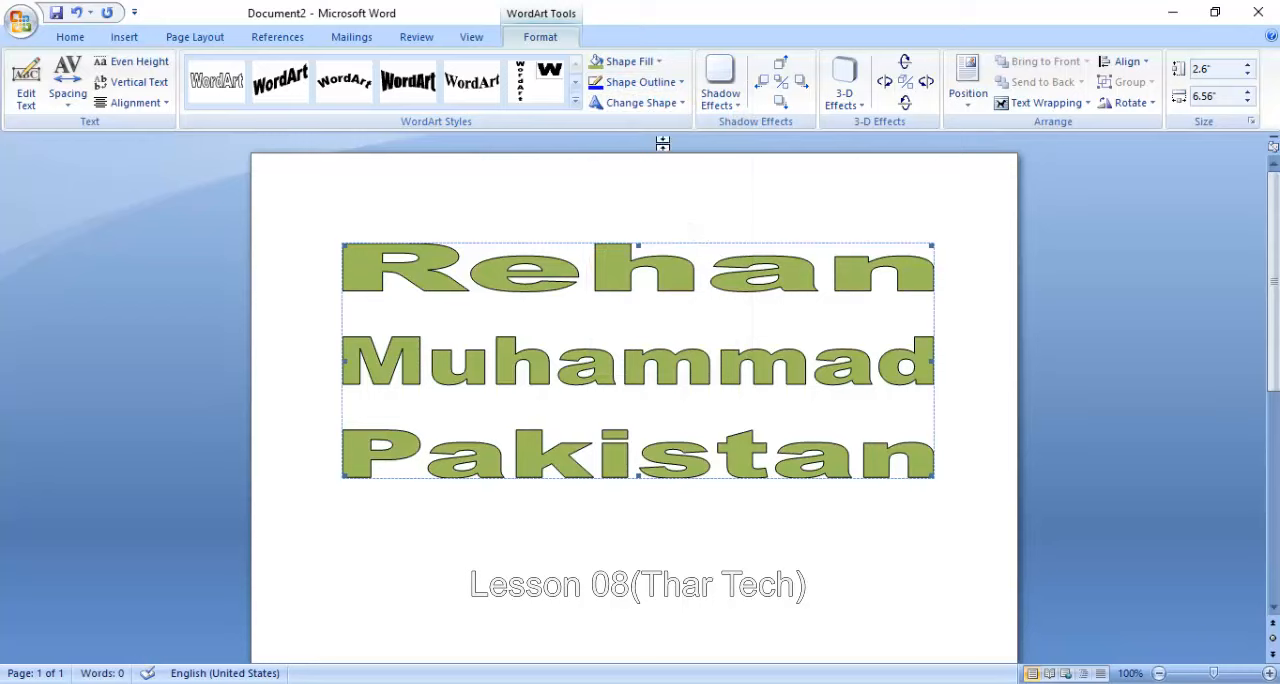
- Set the WordArt's outline to standard red and accept RGB 255, 0, 0 as its custom outline color
left_click(662, 84)
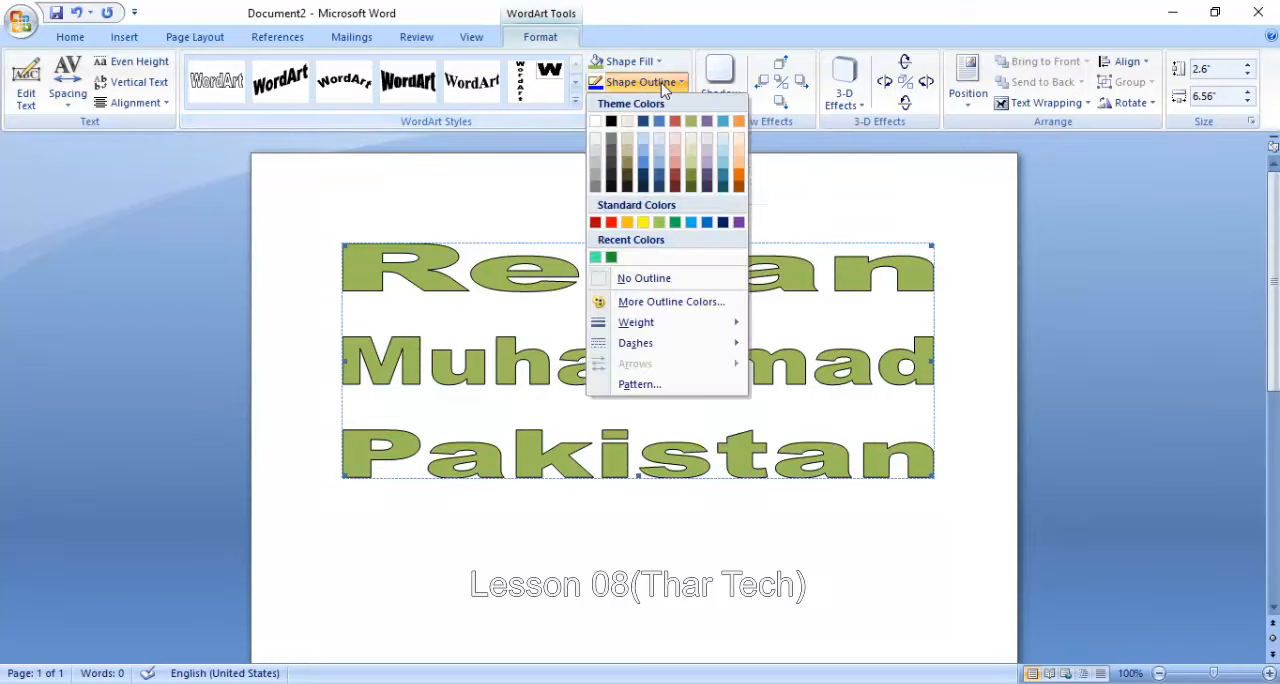
left_click(731, 186)
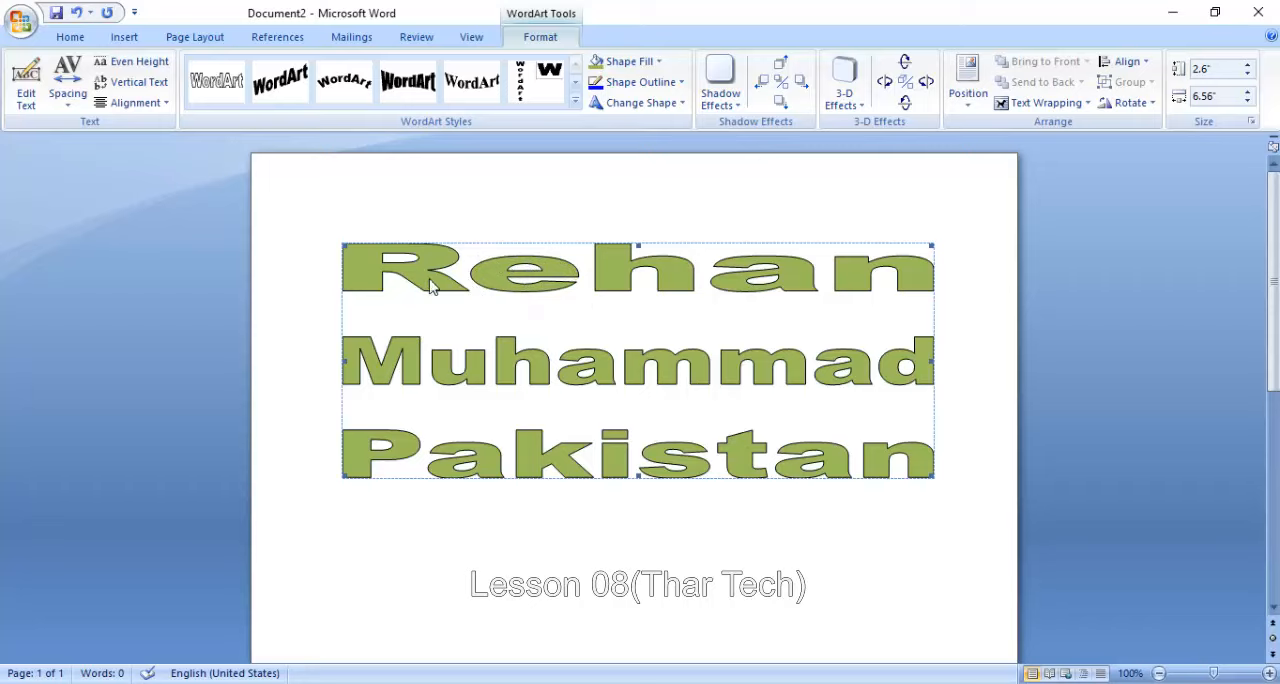
left_click(630, 83)
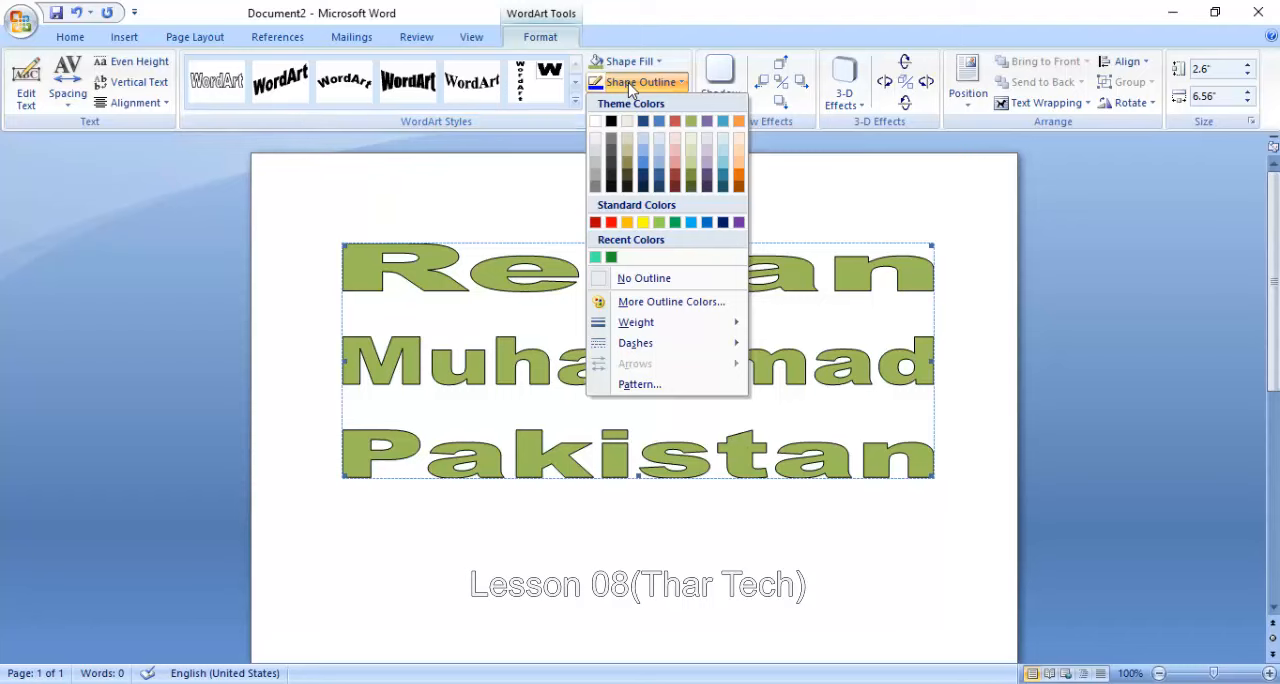
left_click(611, 222)
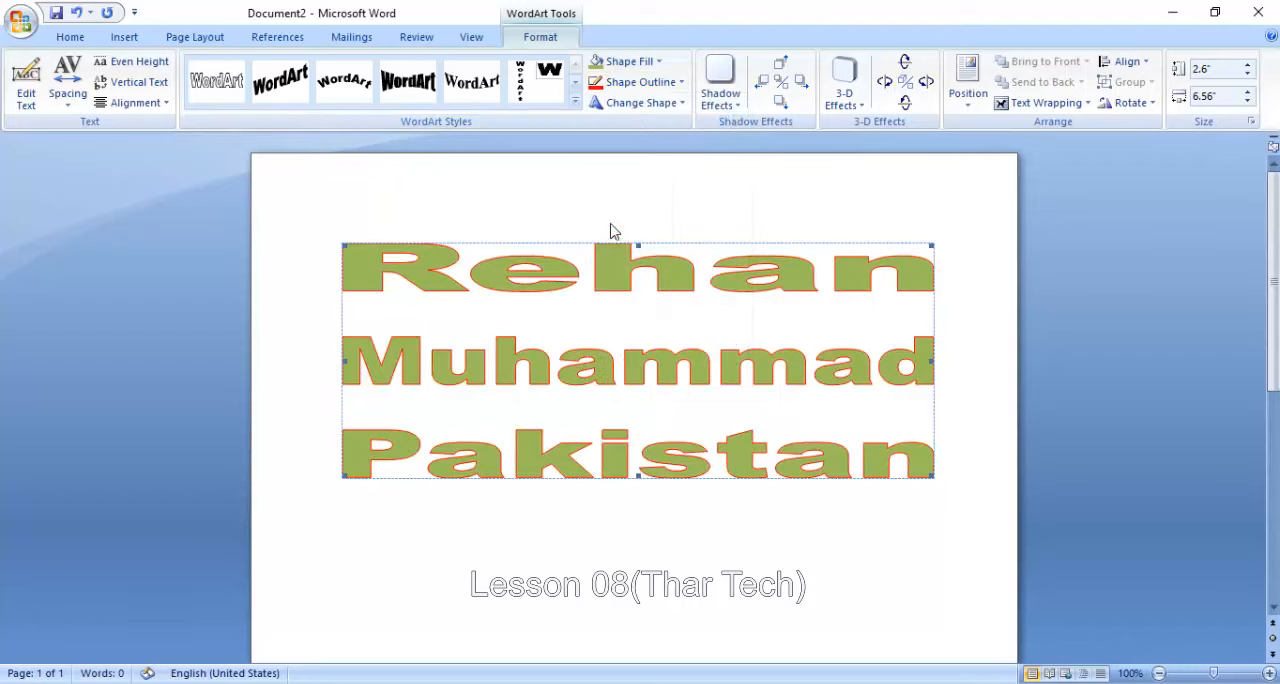
left_click(646, 82)
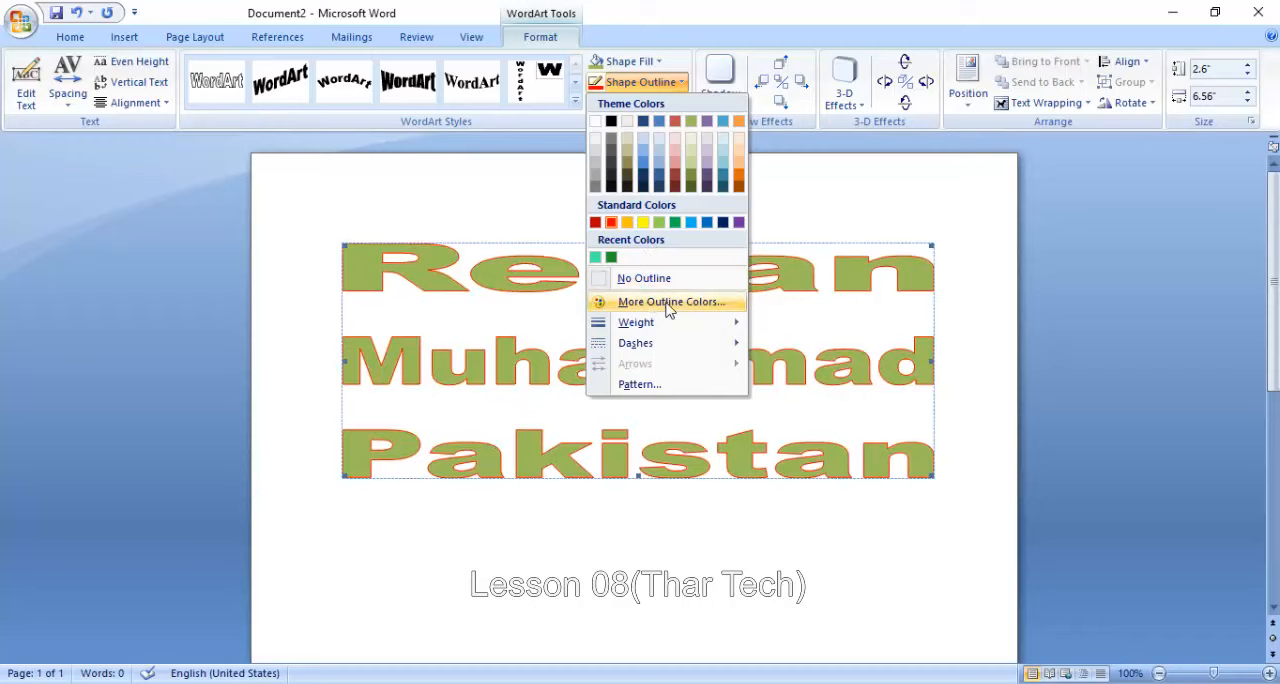
left_click(670, 302)
left_click(578, 187)
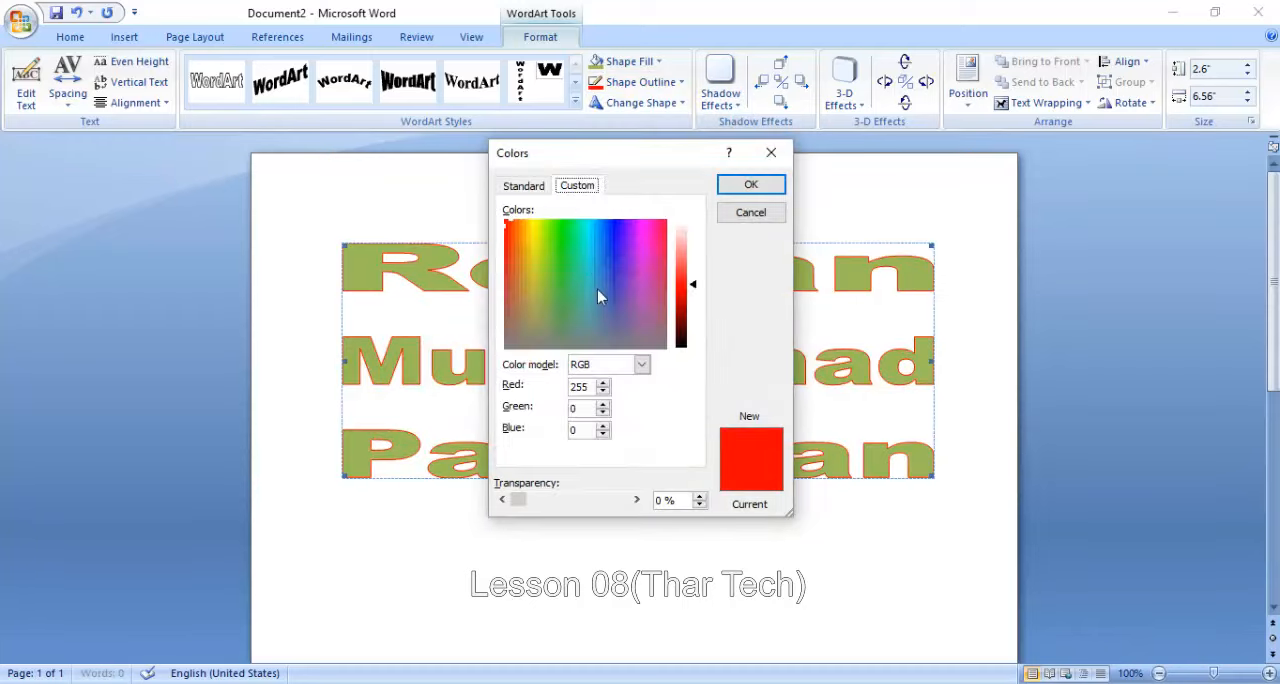
left_click(751, 184)
- Set the weight of the WordArt's red outline to 2¼ pt
left_click(648, 84)
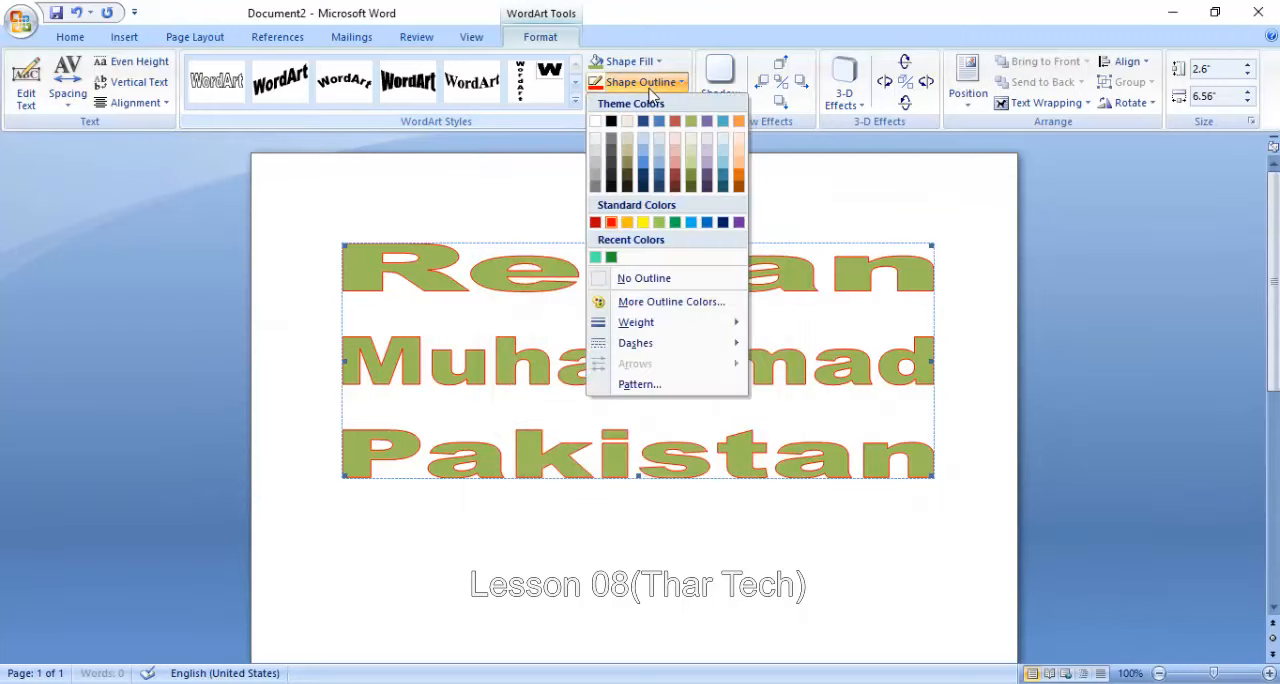
mouse_move(658, 324)
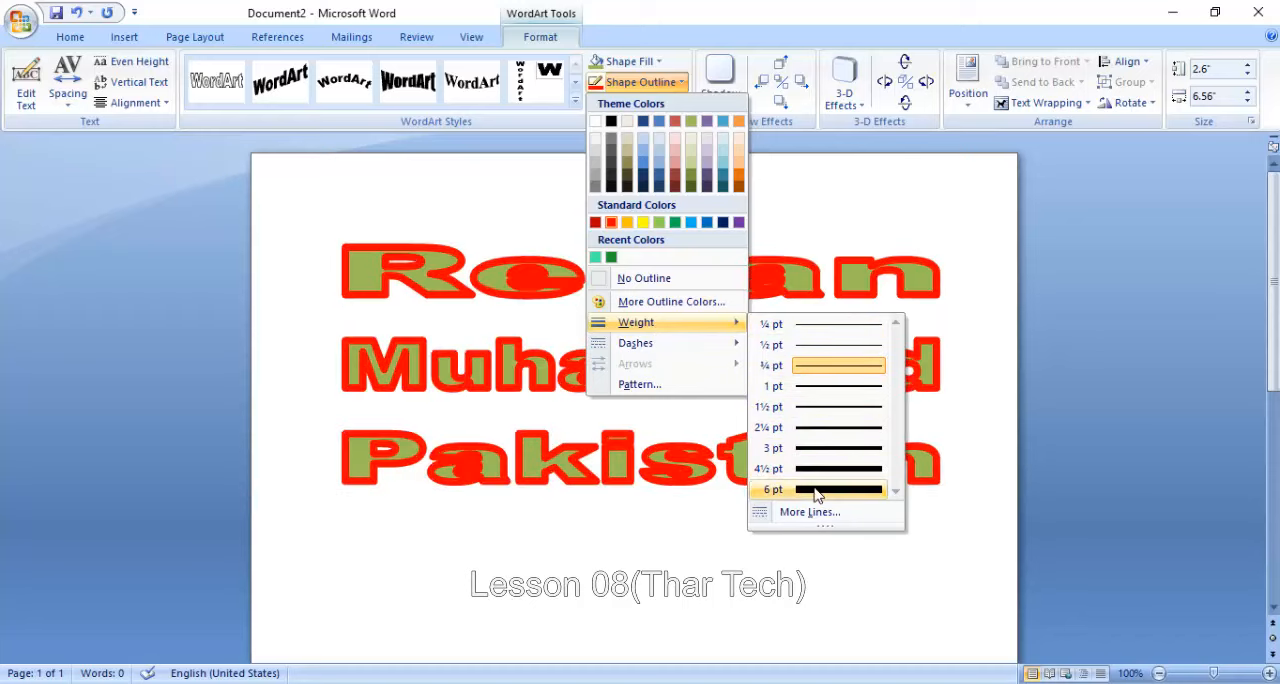
left_click(815, 436)
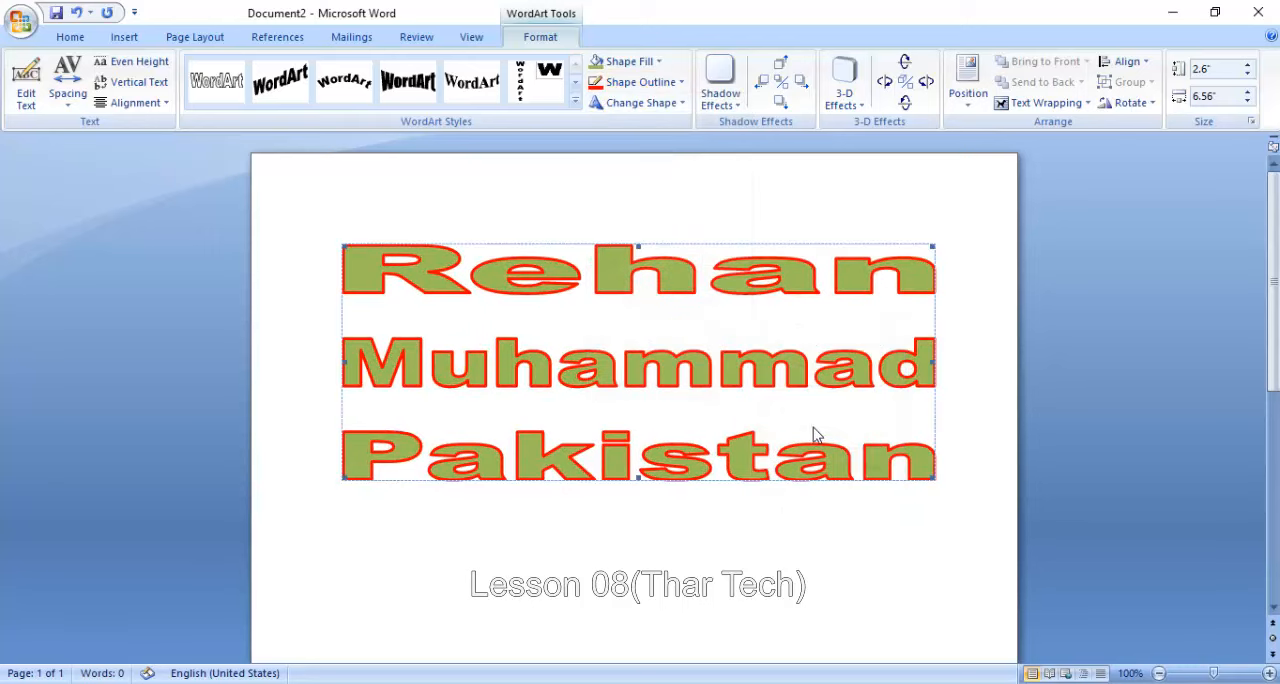
- Change the WordArt's outline to the long-dash line style, sixth in the dash list
left_click(657, 82)
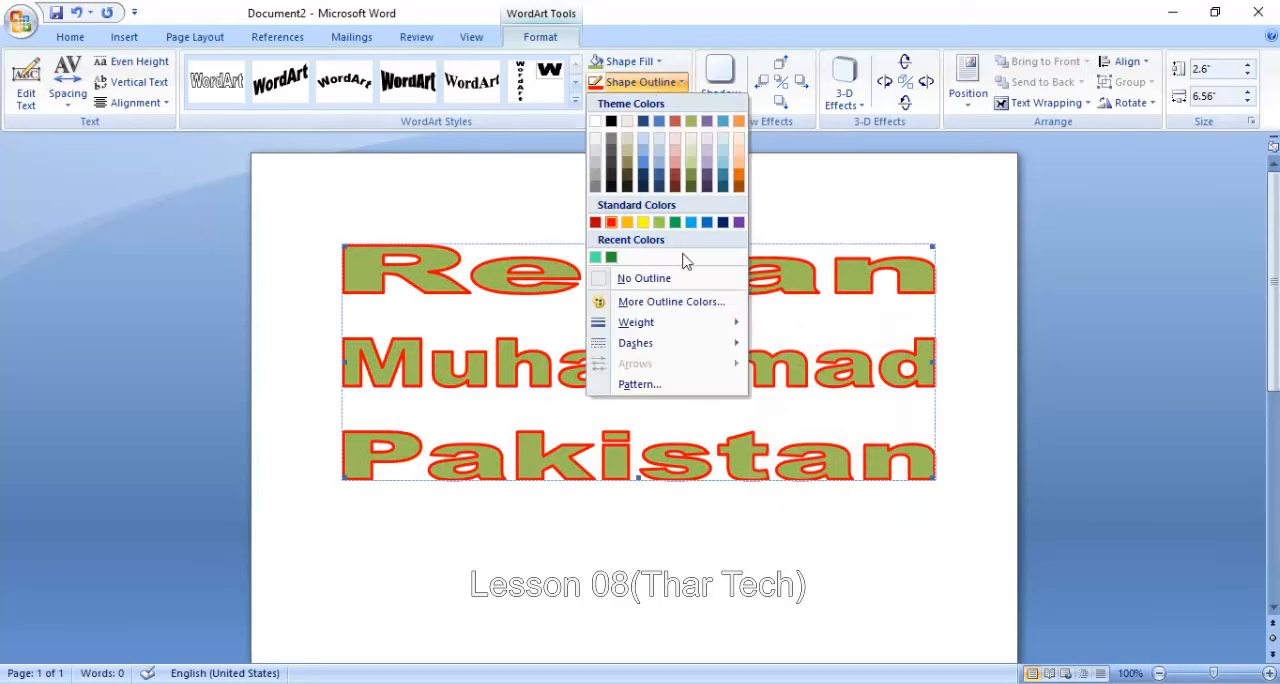
mouse_move(697, 350)
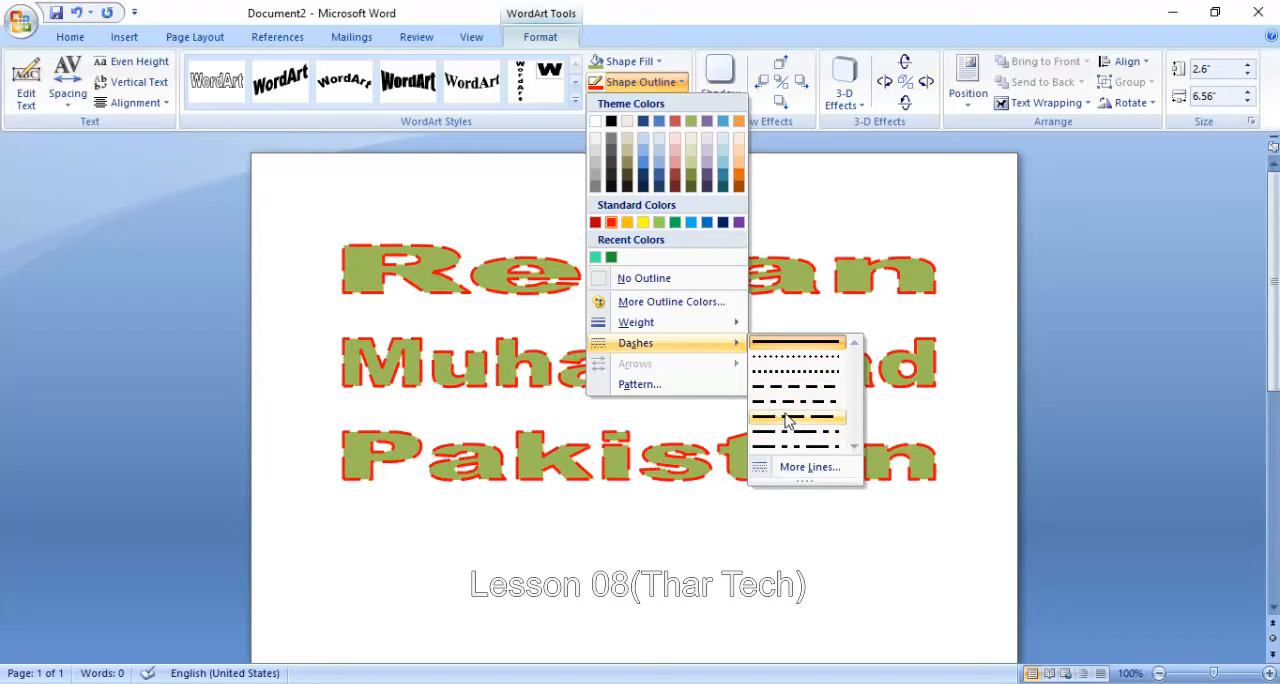
left_click(787, 420)
- Apply the Dark horizontal pattern to the WordArt's outline, with a red foreground and white background
left_click(679, 82)
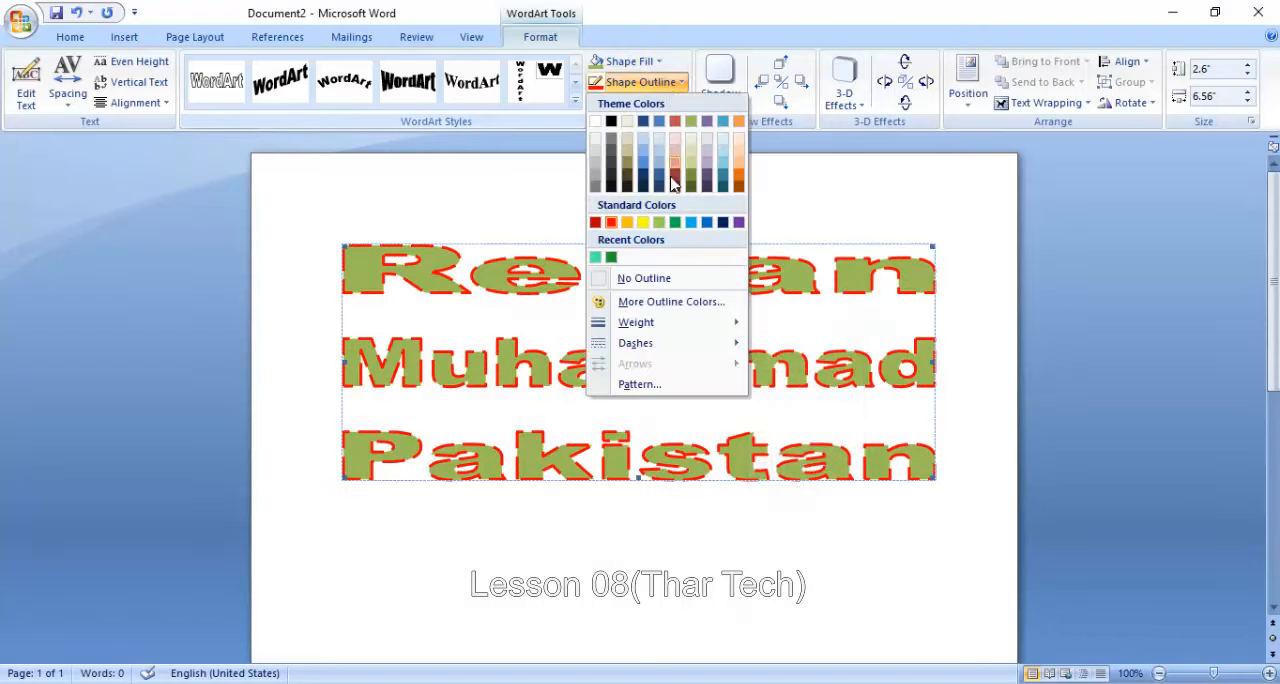
left_click(640, 384)
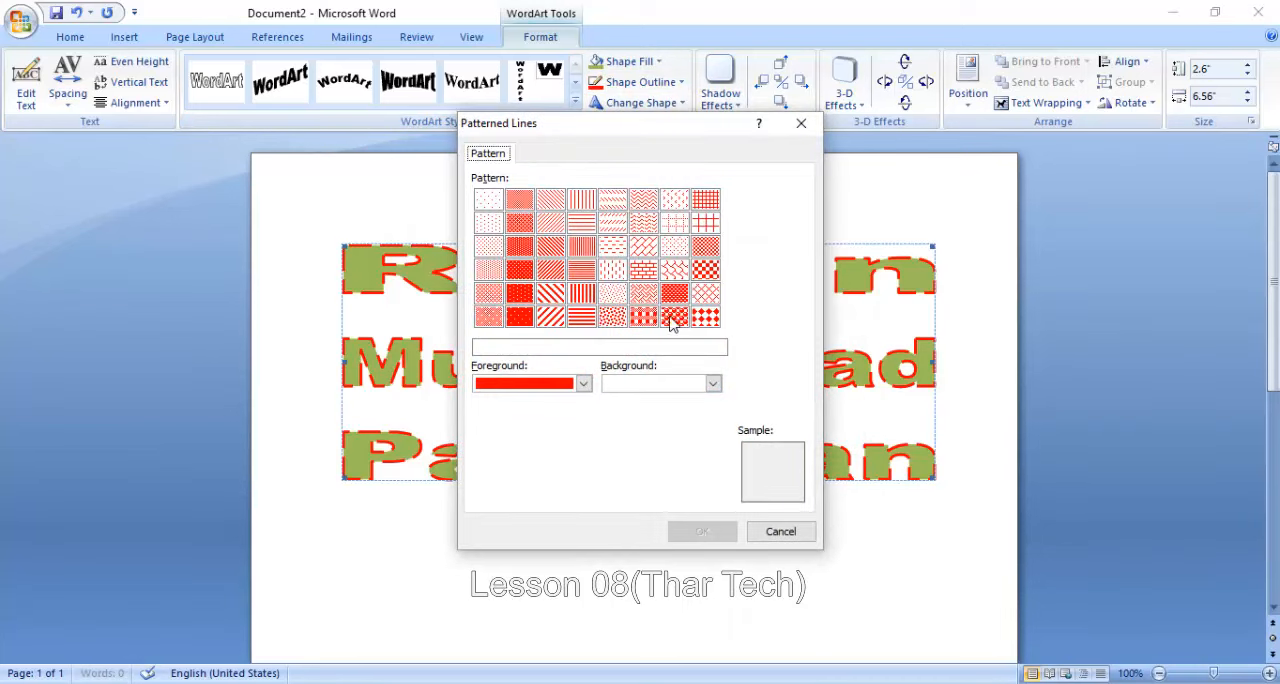
left_click(673, 317)
left_click(584, 318)
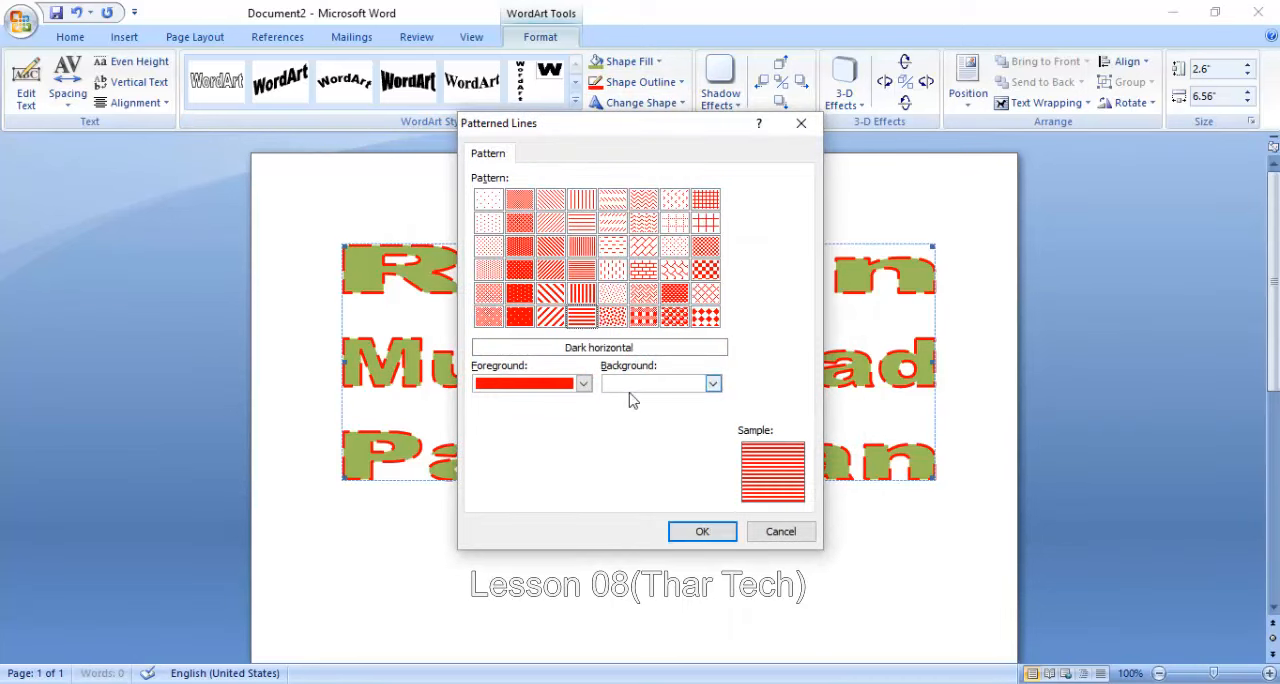
left_click(692, 531)
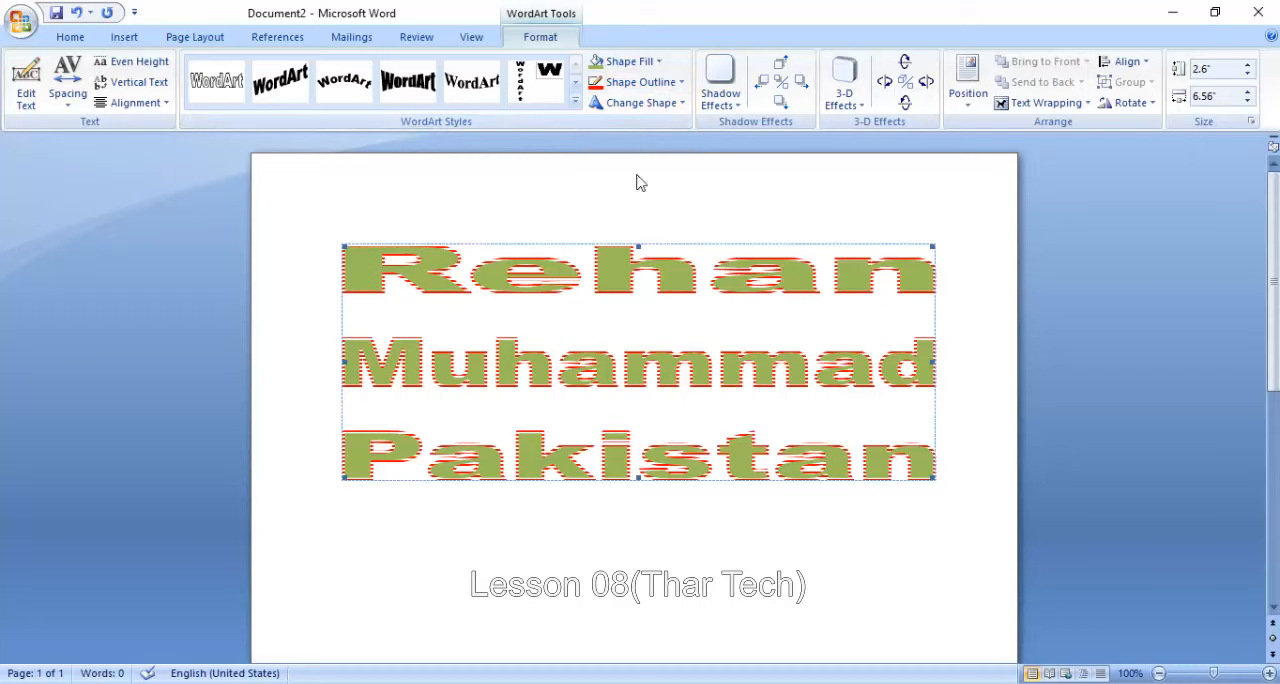
- Remove the outline from the WordArt
left_click(660, 83)
left_click(640, 277)
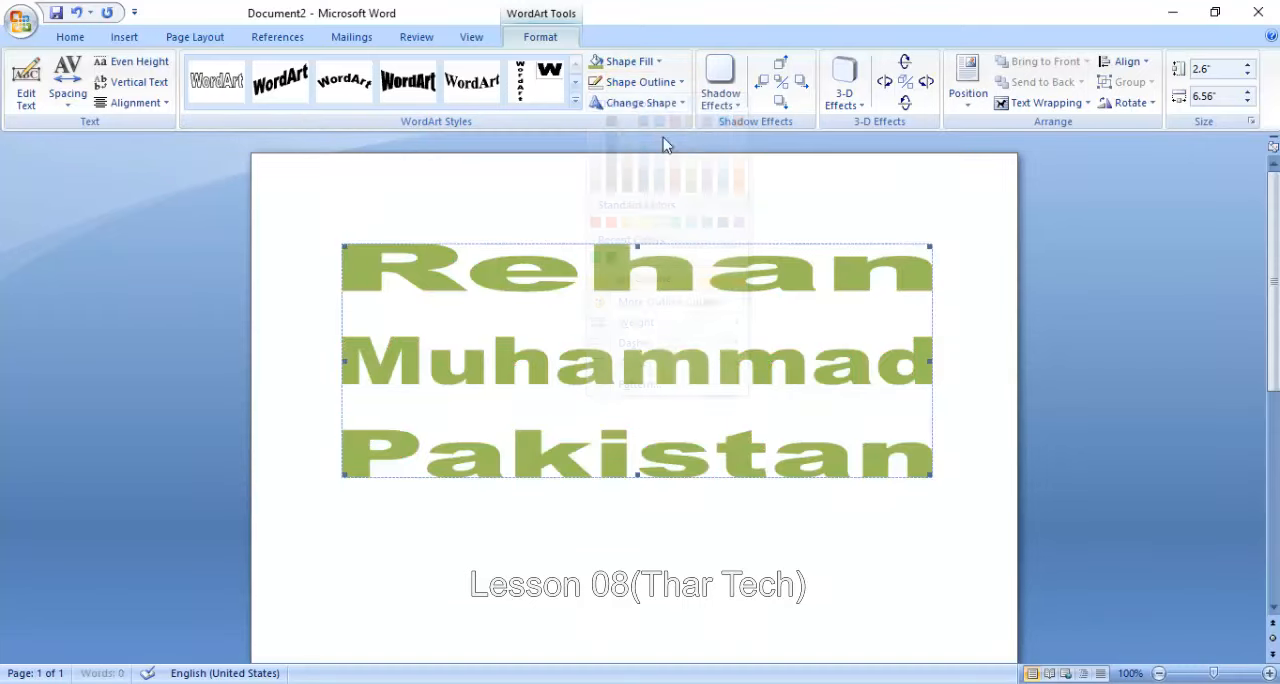
- Change the WordArt's shape to a double-wave warp, second in the second row of the Warp group
left_click(665, 108)
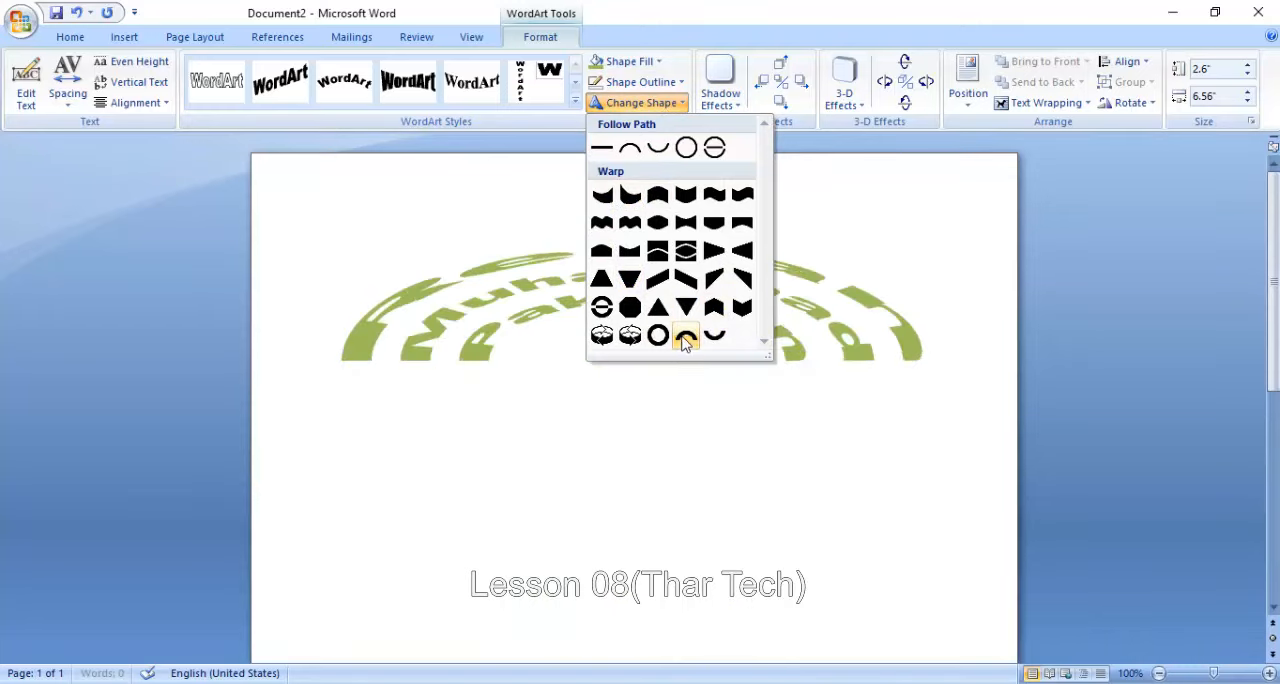
left_click(628, 224)
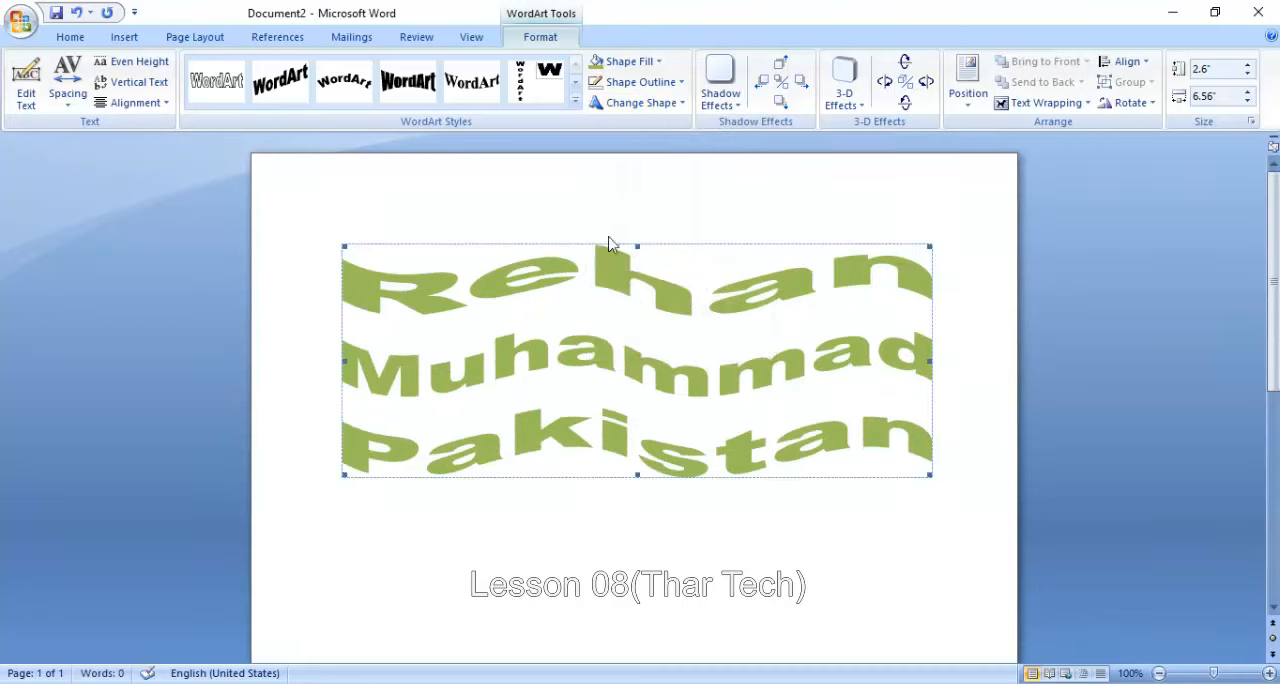
- Give the WordArt a shadow in the standard red color
left_click(720, 82)
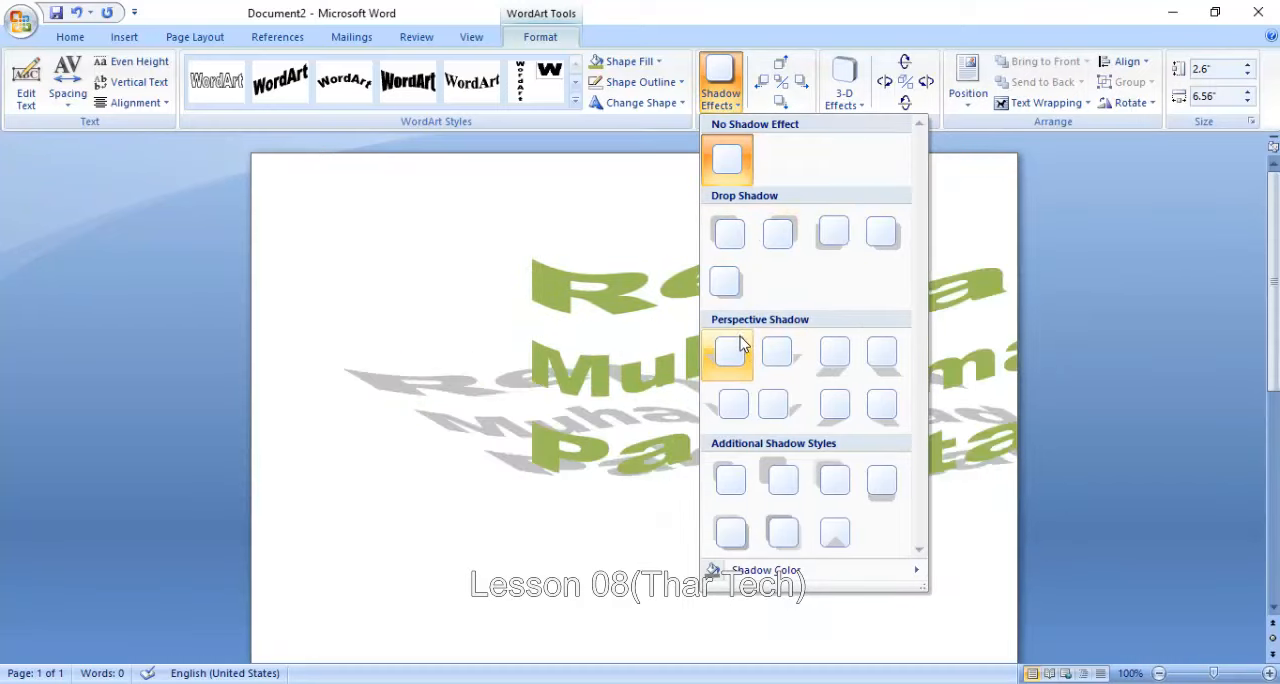
mouse_move(869, 573)
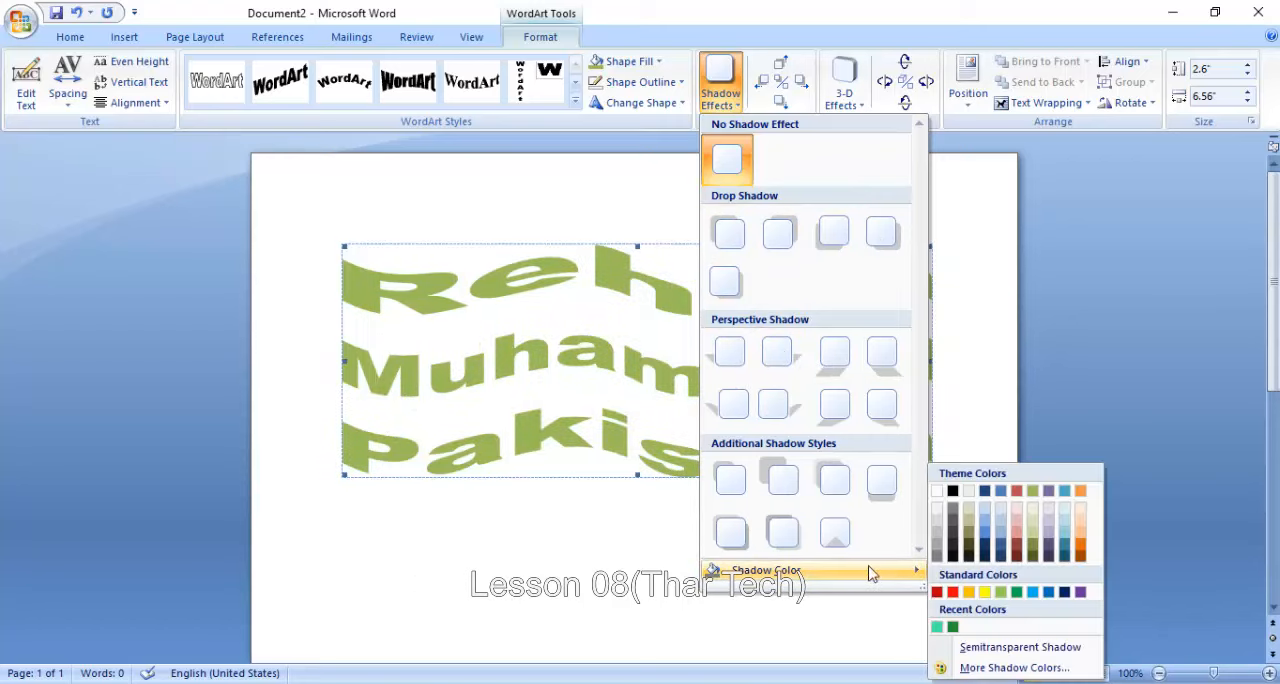
left_click(949, 592)
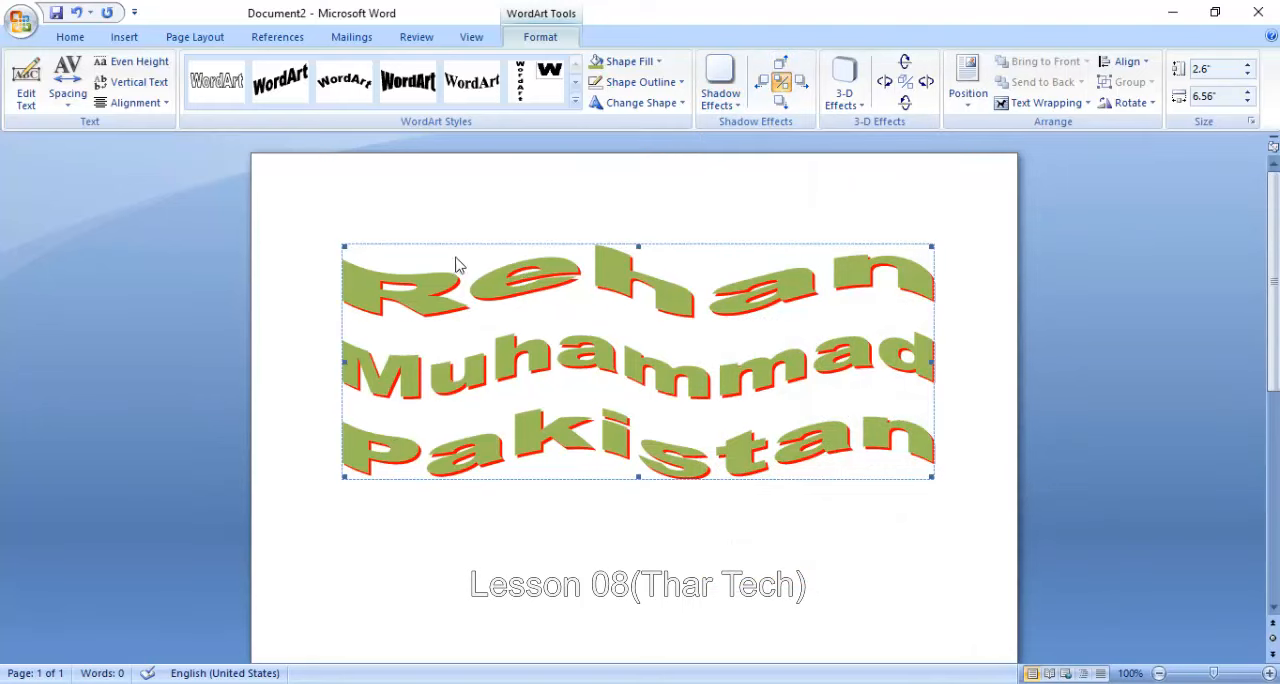
- Nudge the WordArt's red shadow up five times, and once each left, right and down
left_click(781, 65)
left_click(781, 65)
left_click(781, 65)
left_click(781, 65)
left_click(781, 65)
left_click(781, 65)
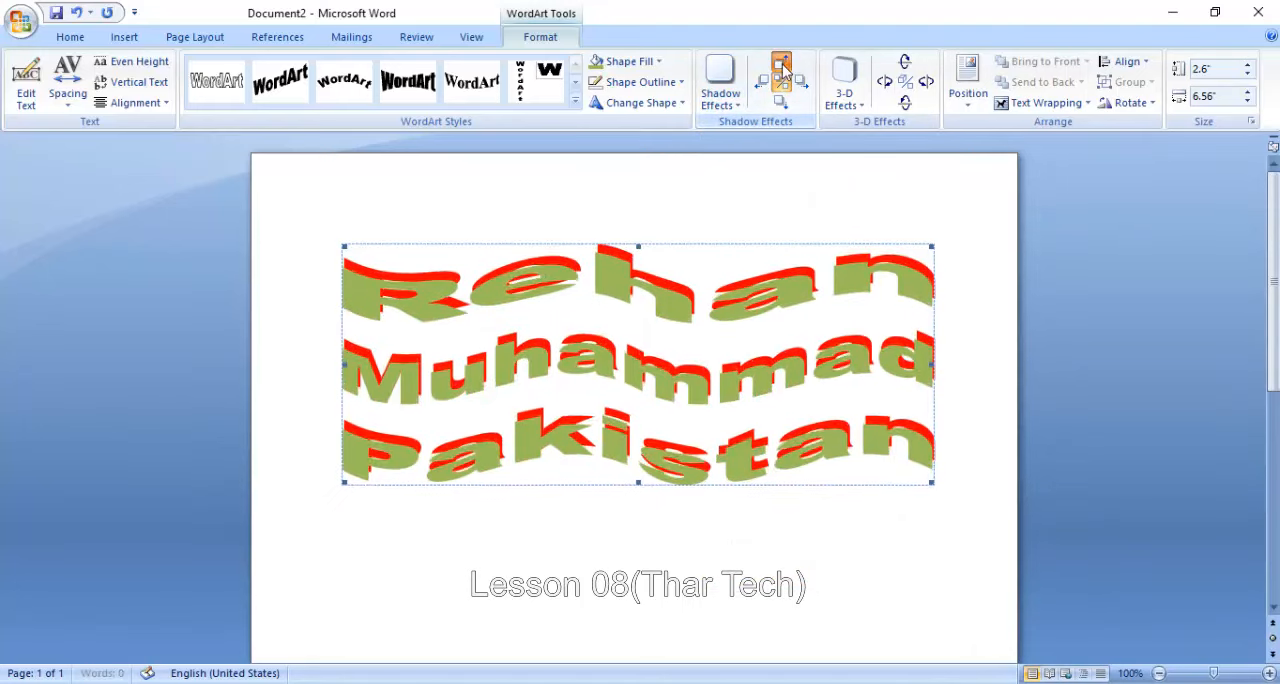
left_click(781, 65)
left_click(781, 65)
left_click(763, 85)
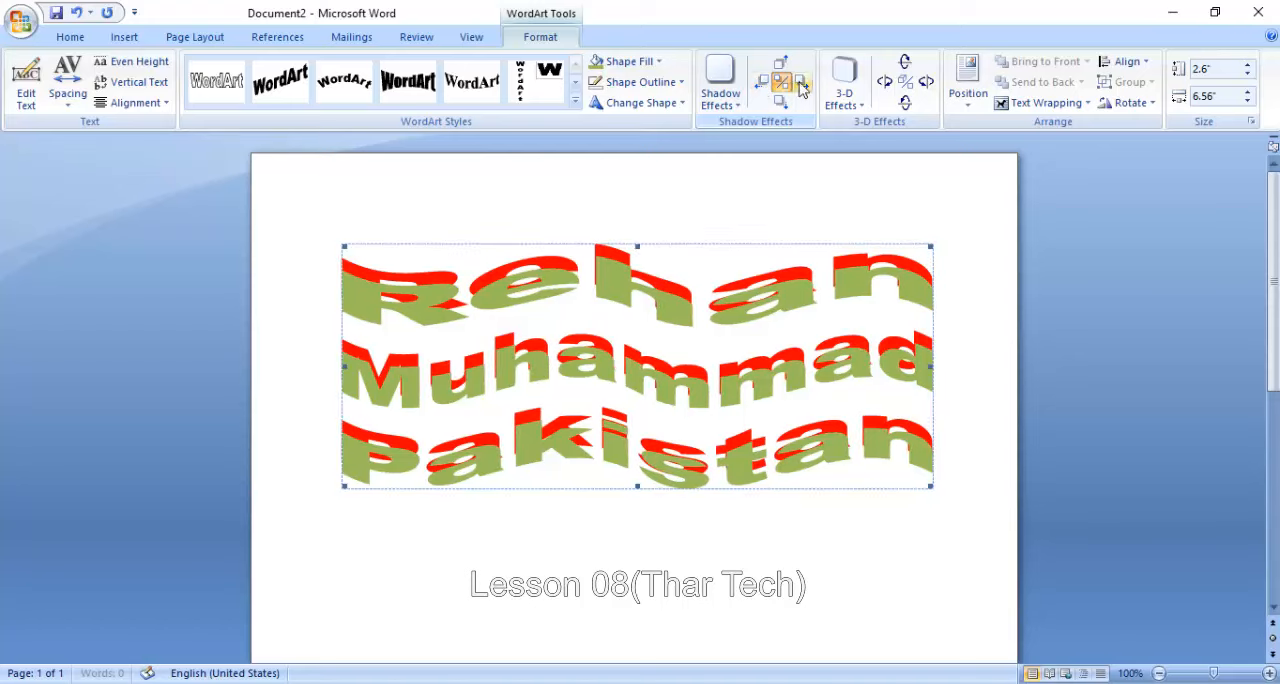
left_click(802, 86)
left_click(781, 104)
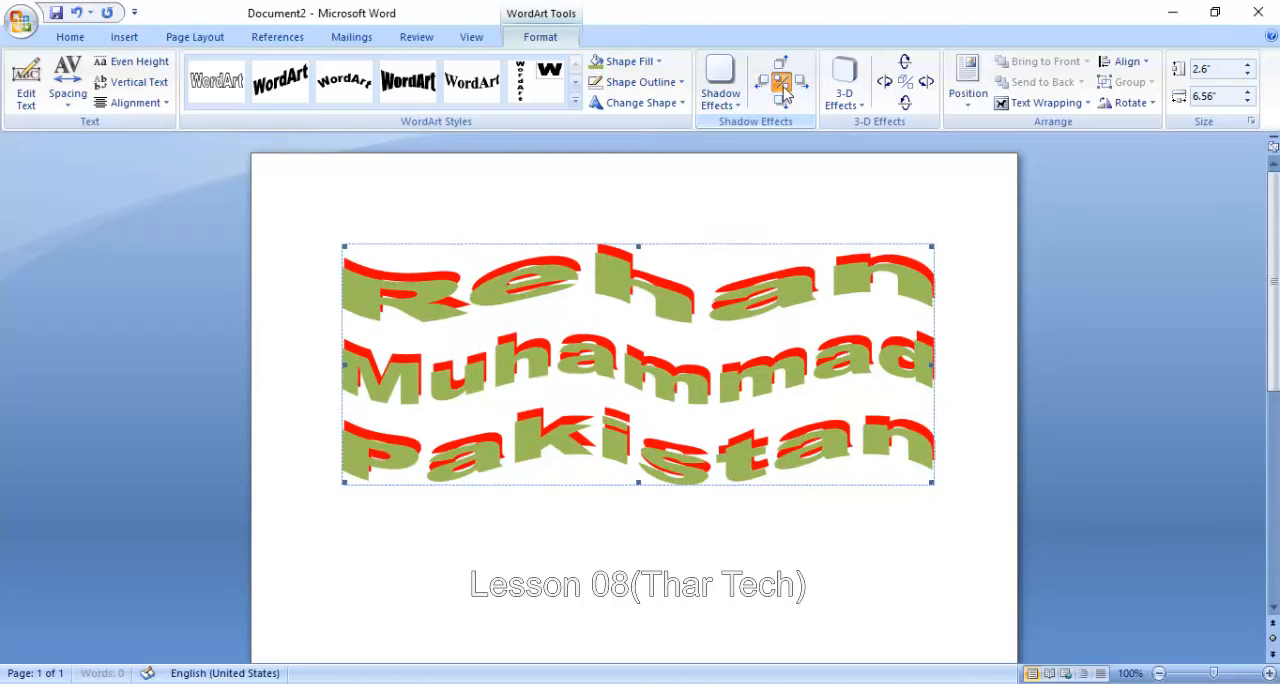
- Toggle the WordArt's shadow off and on, look at the 3-D effects gallery, and turn the shadow off
left_click(781, 82)
left_click(784, 86)
left_click(845, 88)
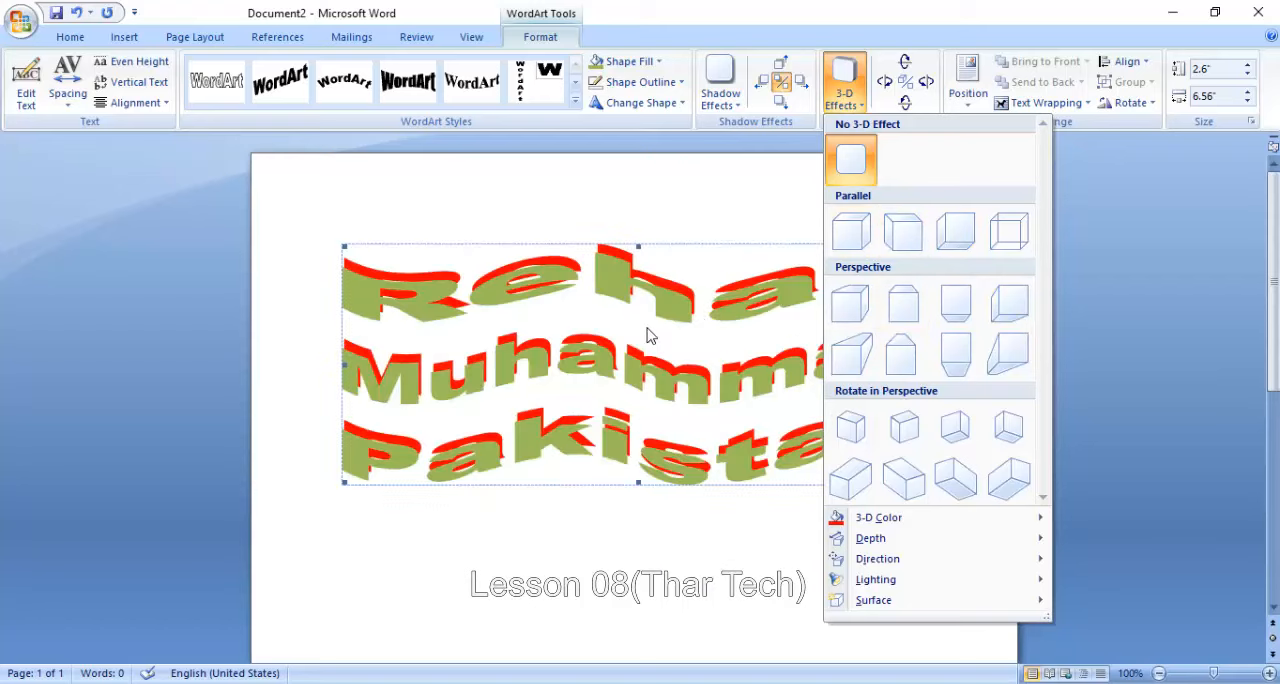
left_click(648, 335)
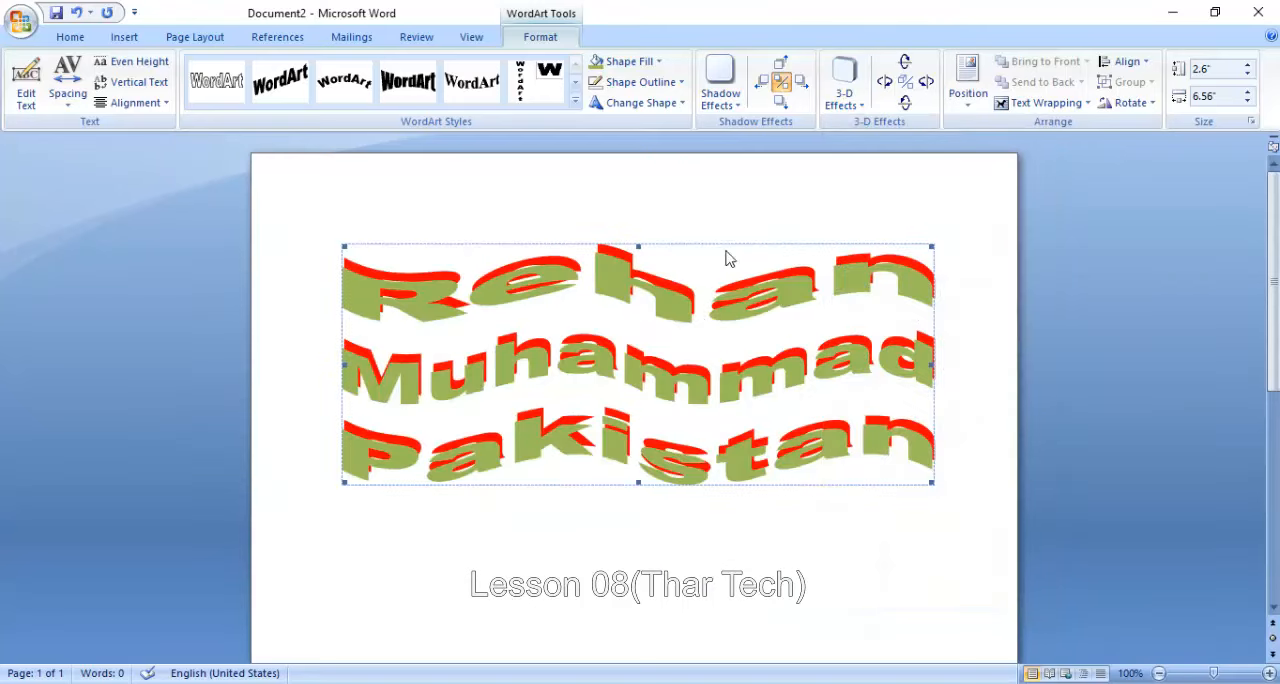
left_click(782, 84)
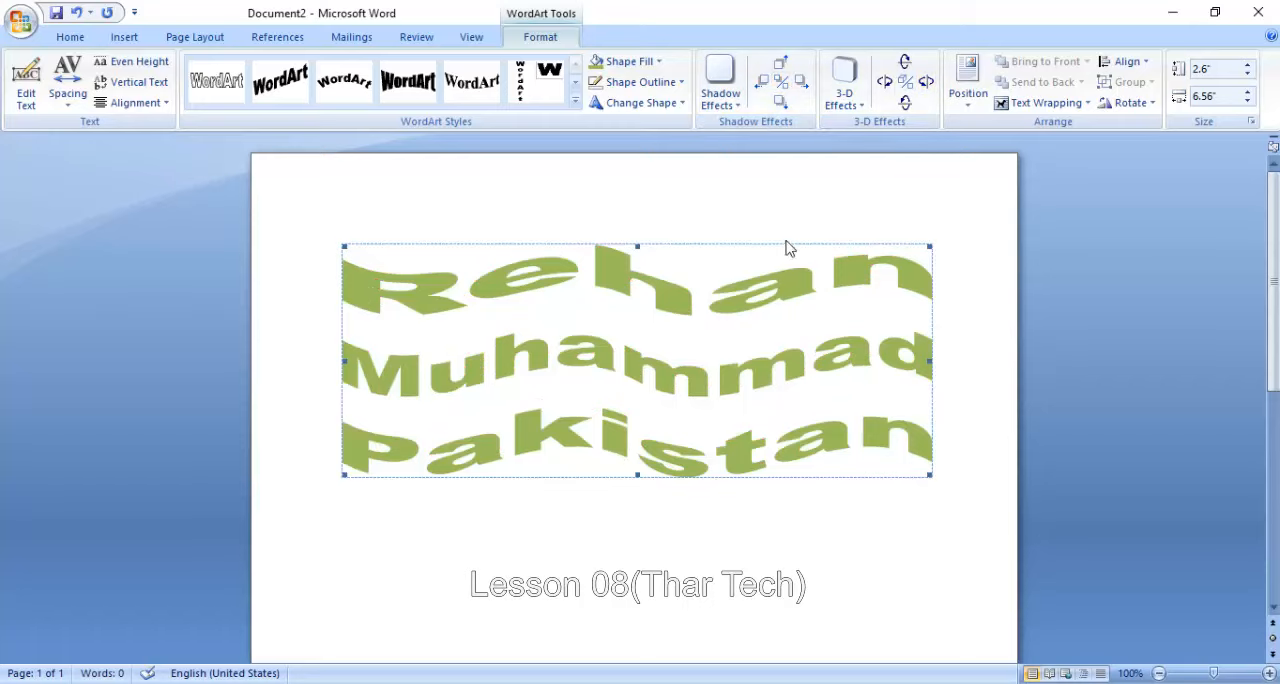
- Tilt the WordArt in 3-D three times to the right and five times to the left
left_click(926, 84)
left_click(926, 84)
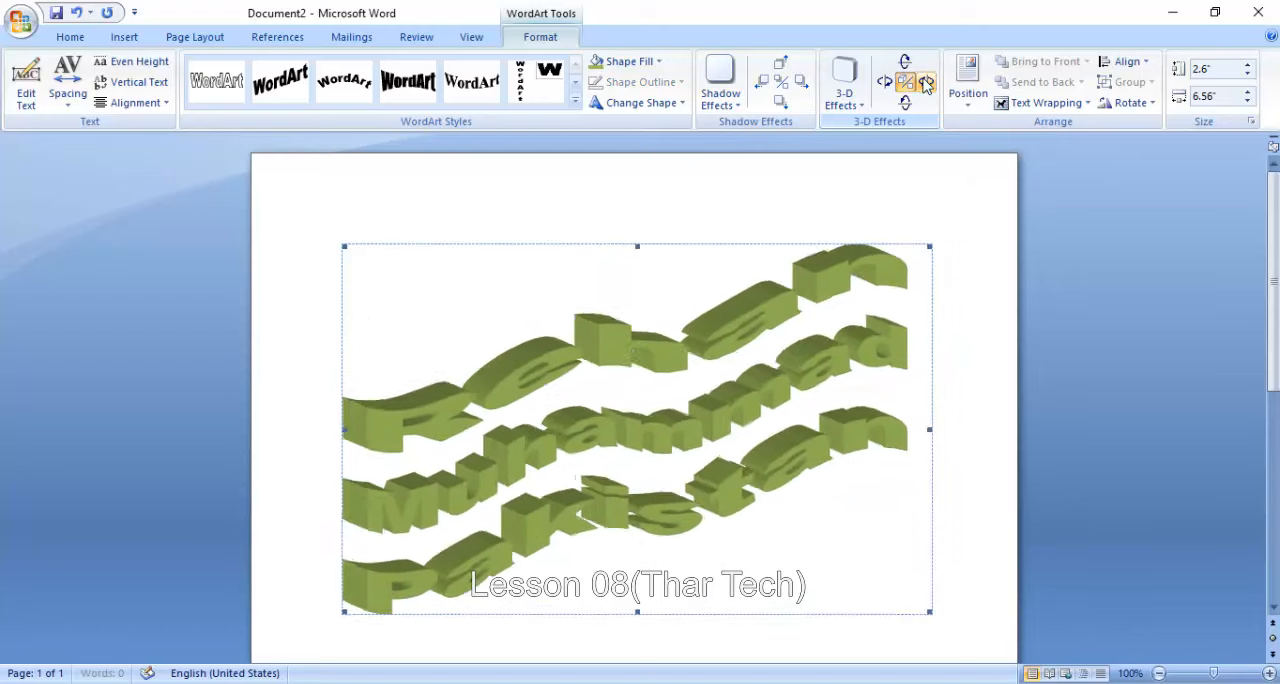
left_click(926, 84)
left_click(881, 84)
left_click(881, 84)
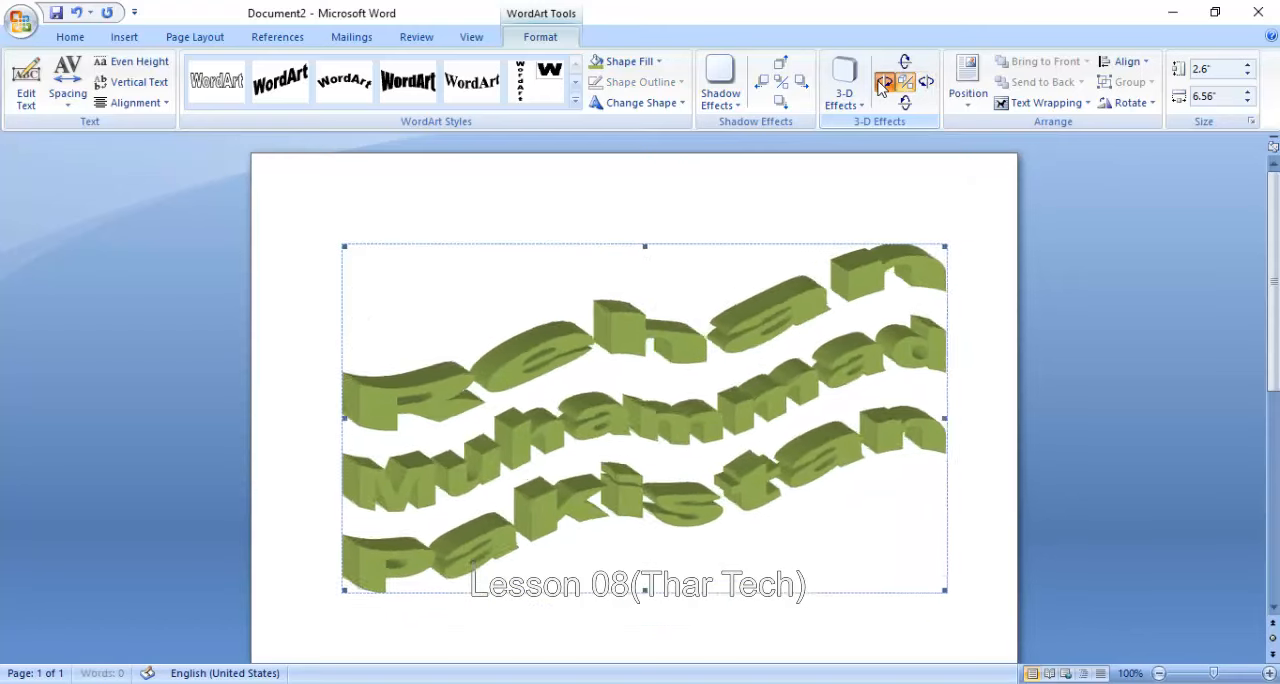
left_click(881, 84)
left_click(881, 84)
left_click(881, 84)
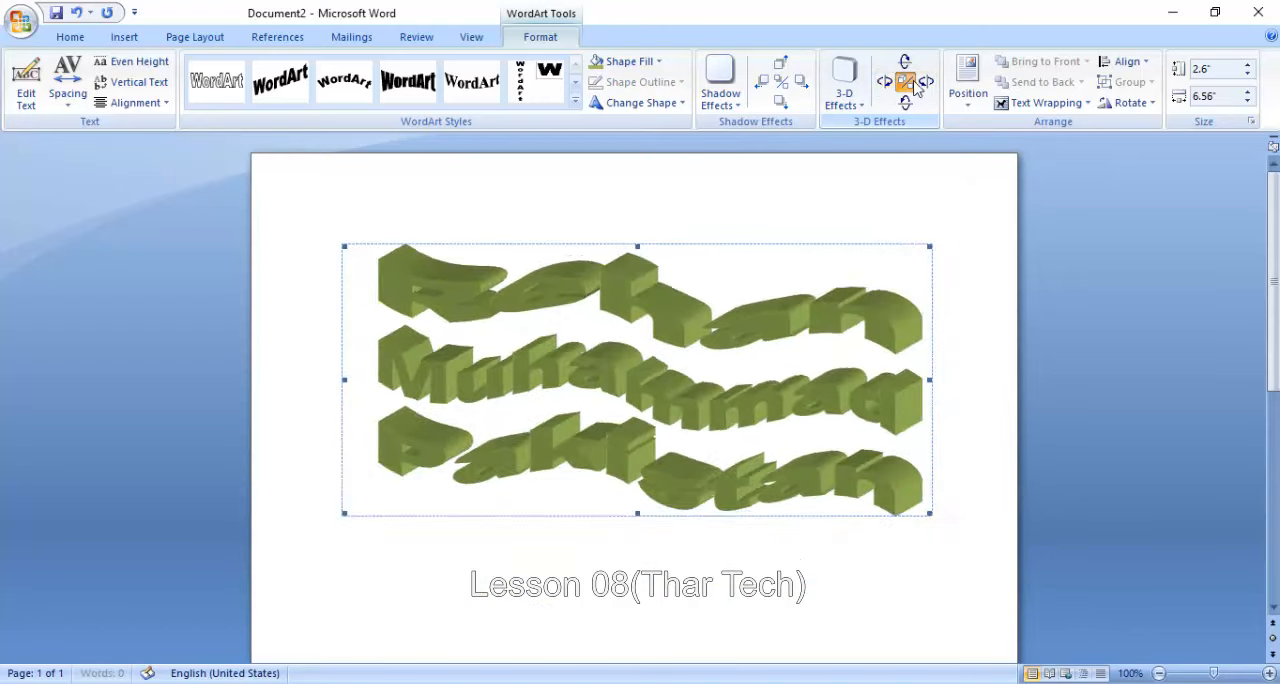
- Tilt the 3-D WordArt three times up and three times down, and toggle its 3-D effect
left_click(905, 64)
left_click(905, 64)
left_click(904, 66)
left_click(904, 66)
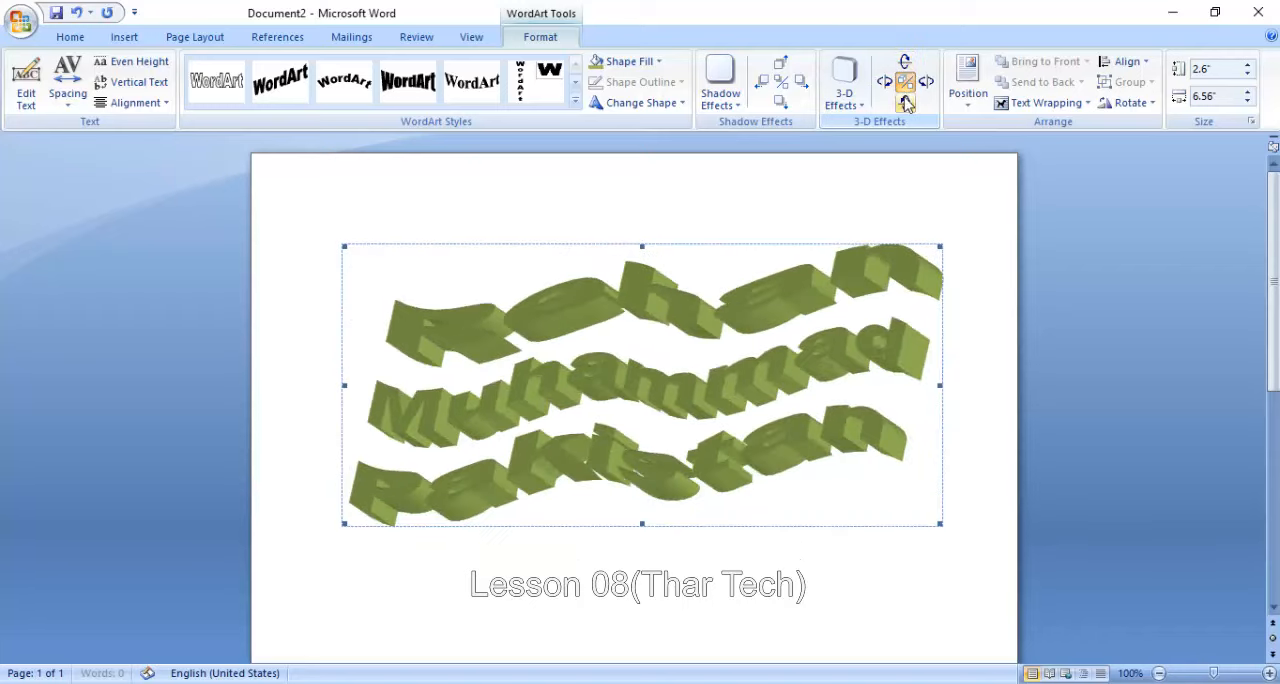
left_click(905, 103)
left_click(905, 103)
left_click(905, 103)
left_click(905, 103)
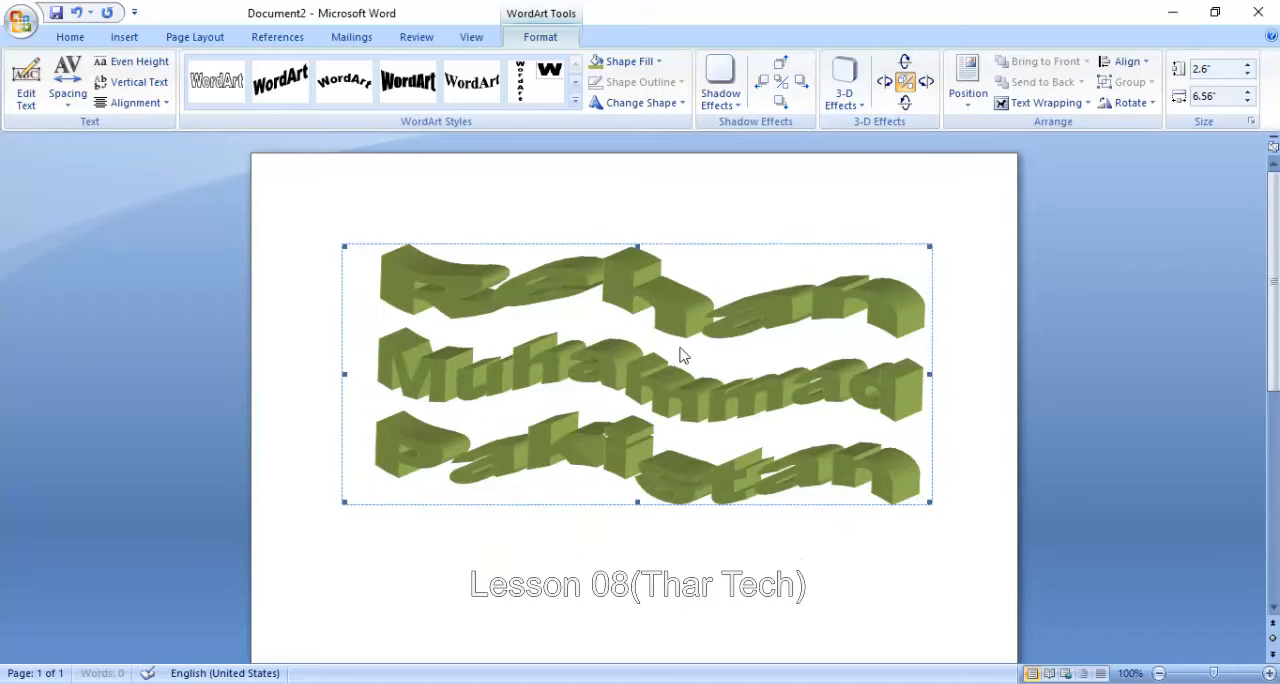
left_click(905, 84)
left_click(905, 84)
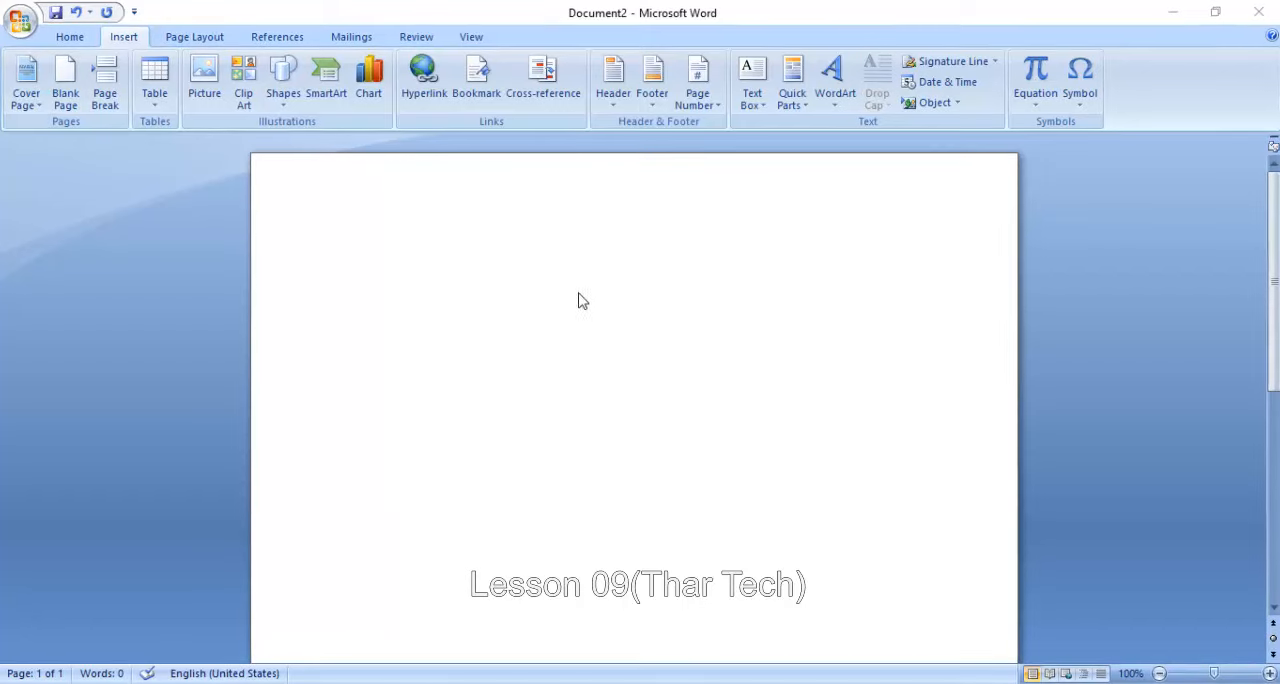
- Enter a person's full name at the start of the blank document
left_click(405, 266)
type("MUham")
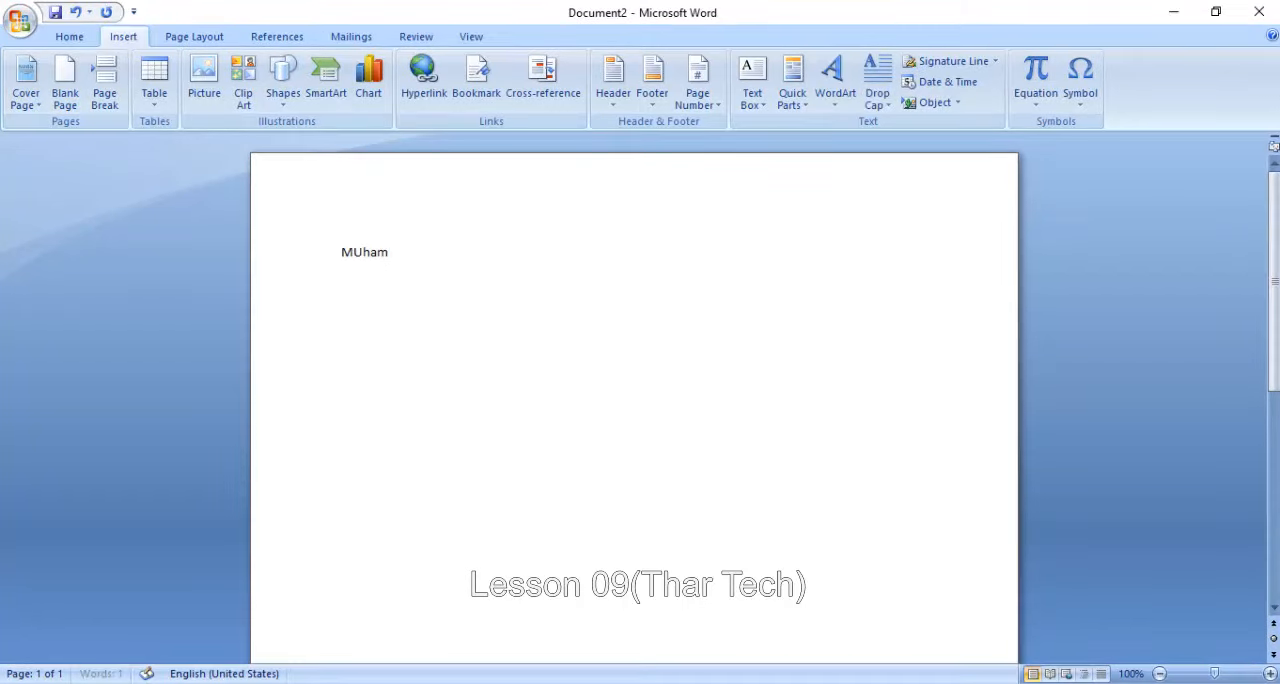
type("mad")
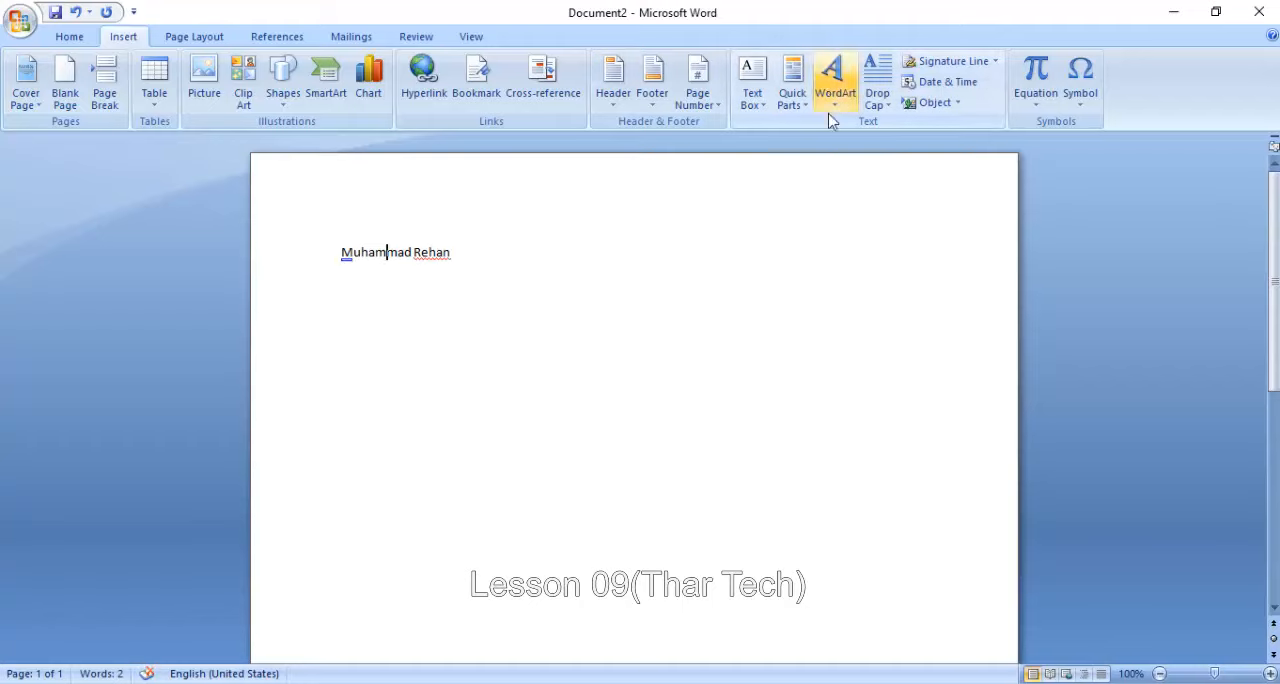
- Apply a Dropped drop cap to the first letter of the name
left_click(877, 95)
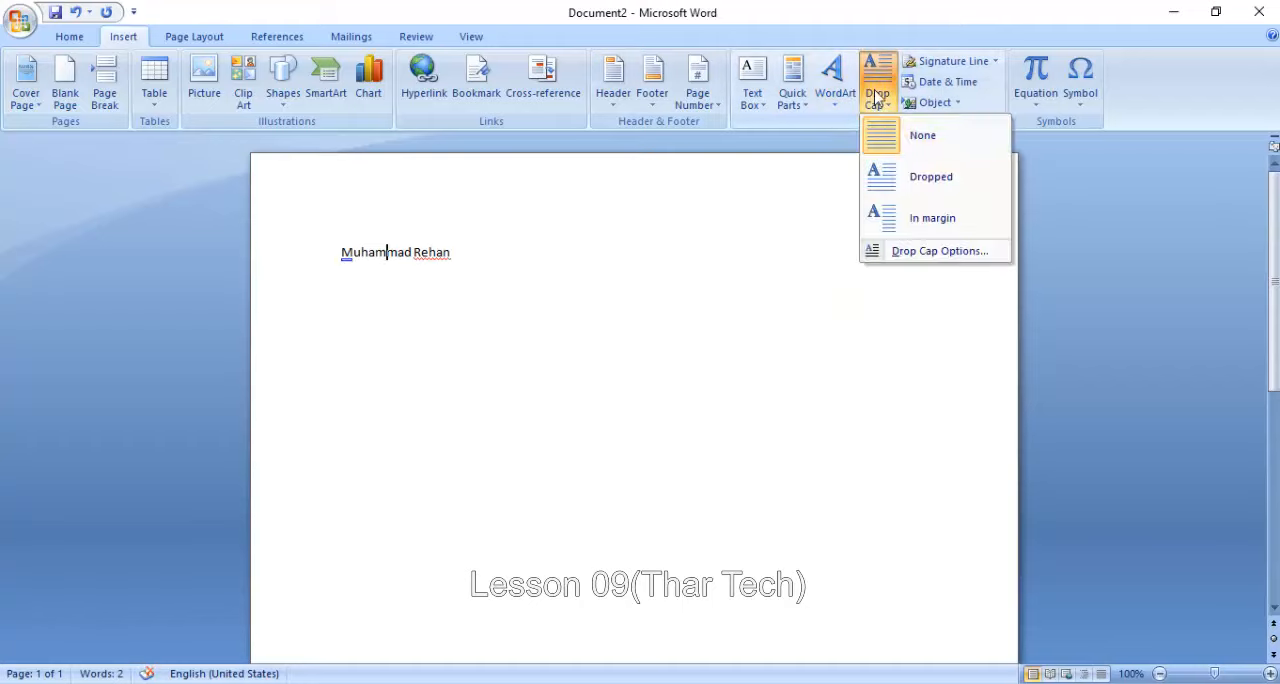
left_click(898, 178)
left_click(590, 245)
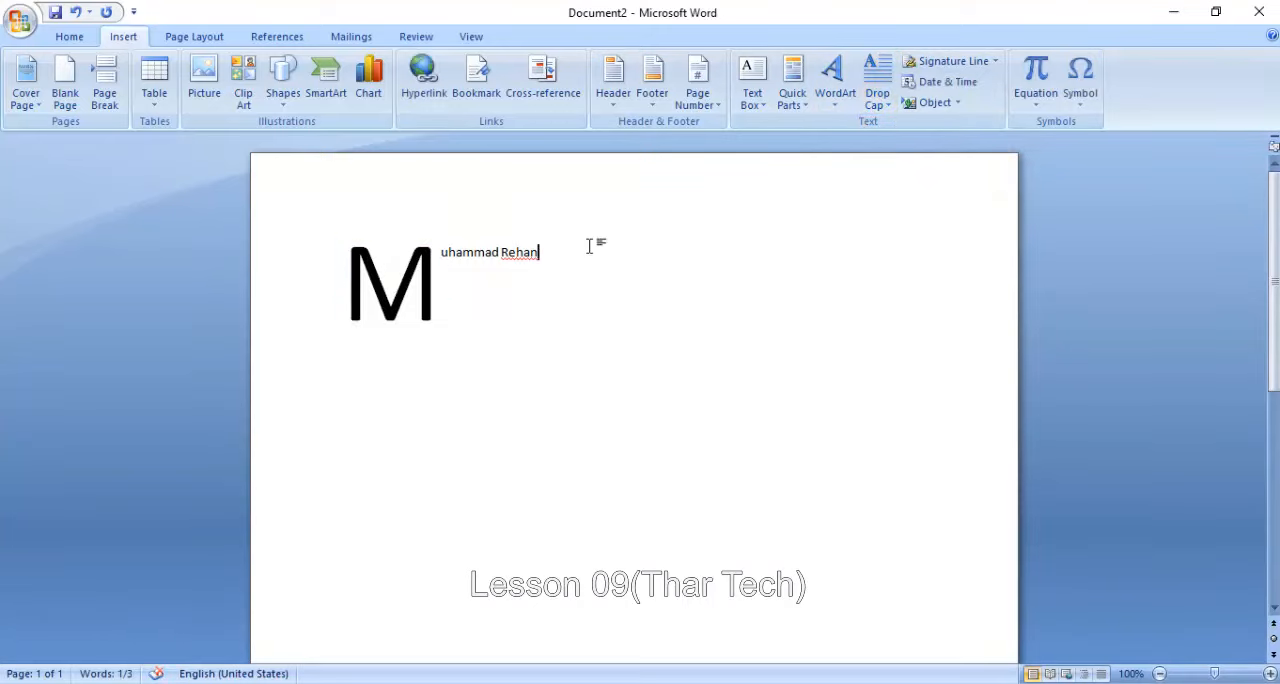
- Add the word "Pakistan" as a new paragraph below the name and give it an In margin drop cap
key("Return")
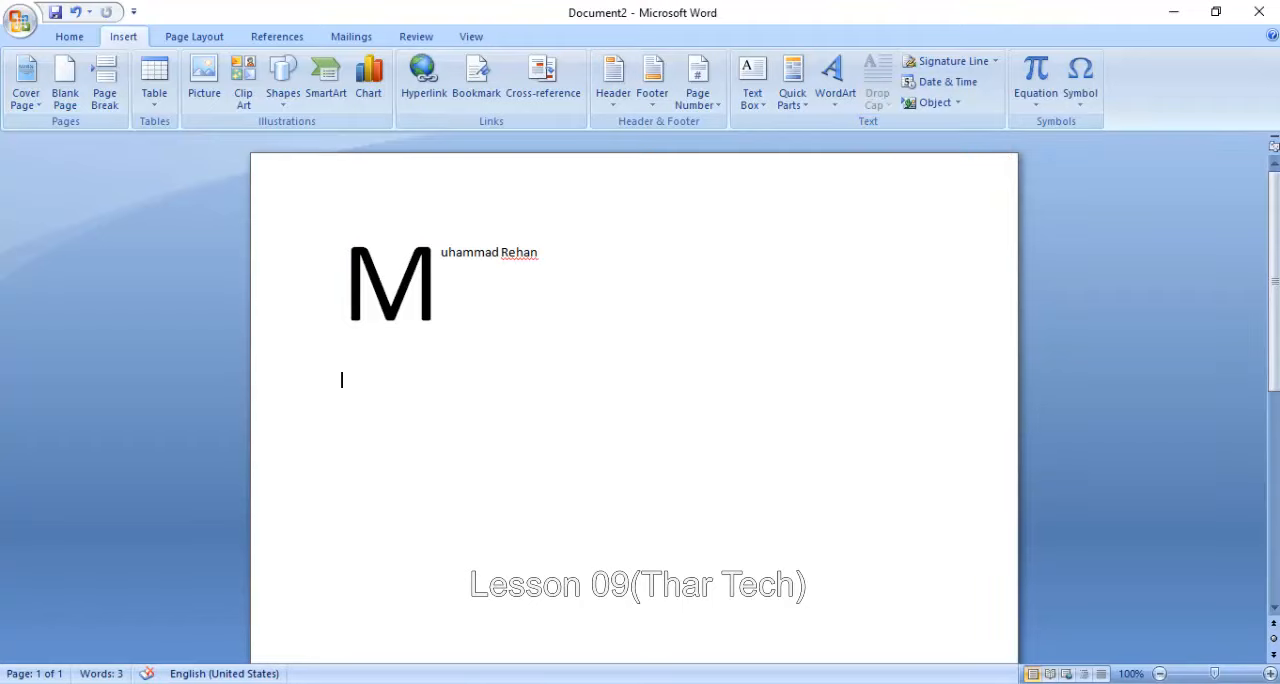
type("Pakistan")
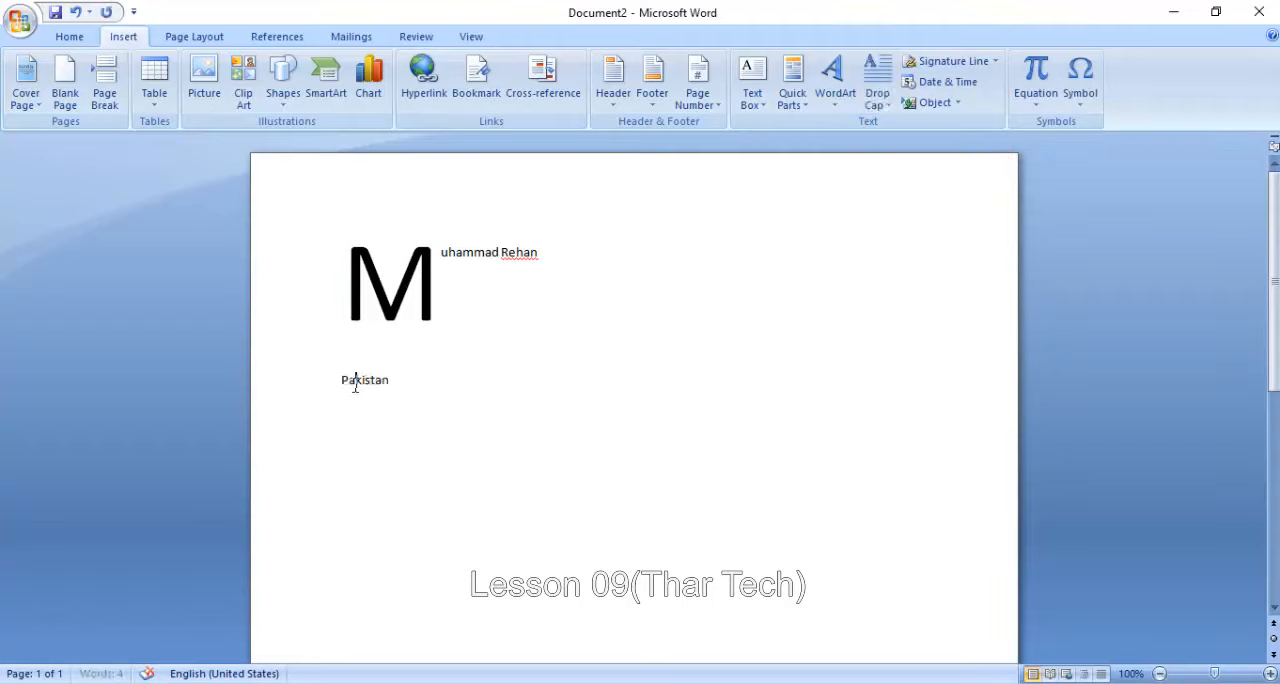
left_click(874, 98)
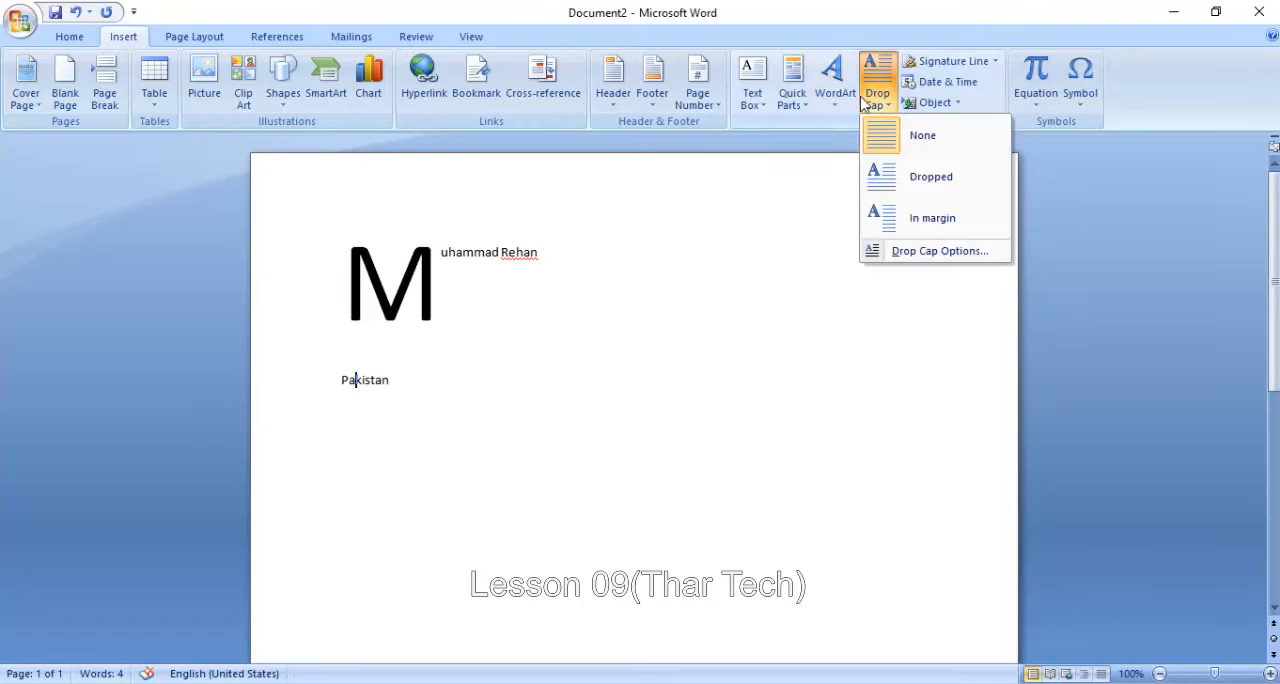
left_click(913, 212)
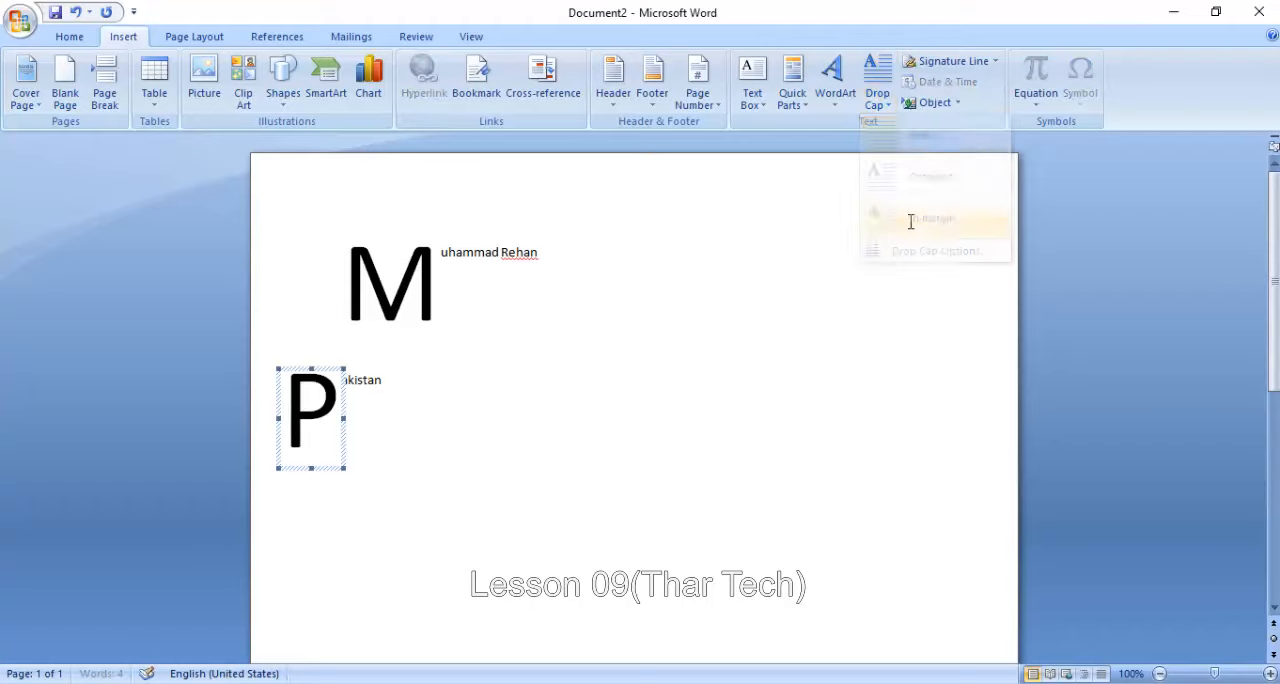
- Set the drop cap of the "Pakistan" paragraph to None
left_click(876, 105)
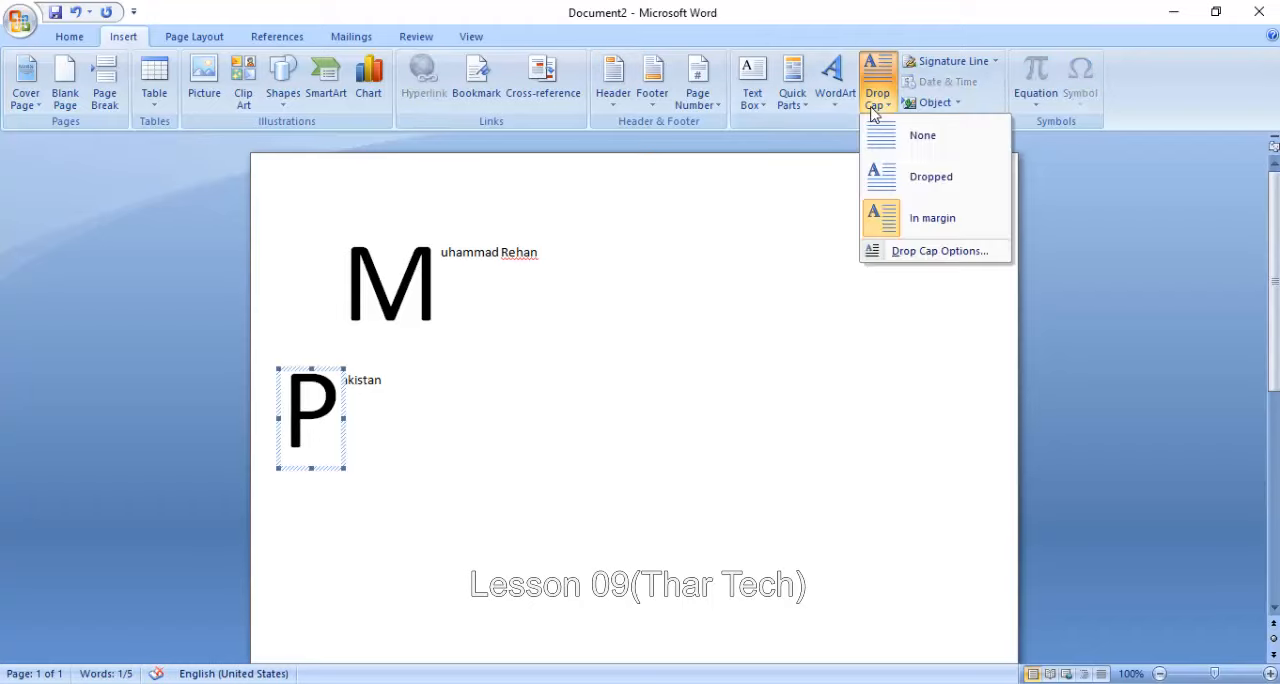
left_click(893, 136)
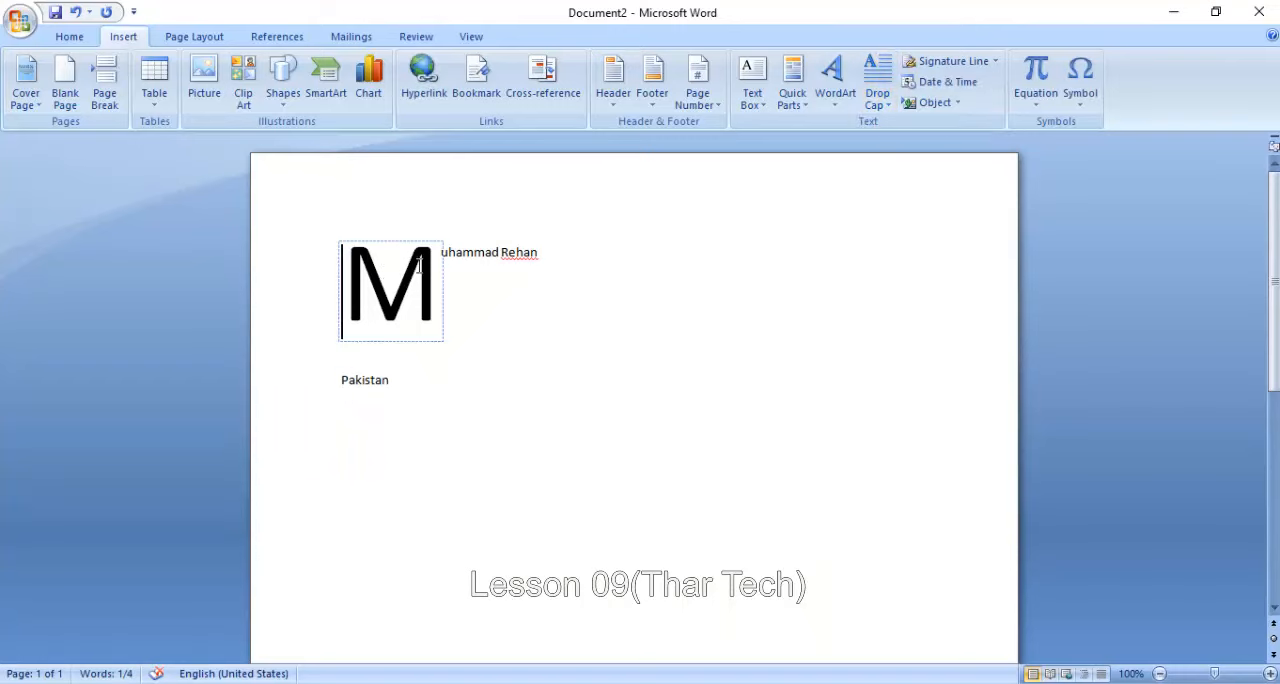
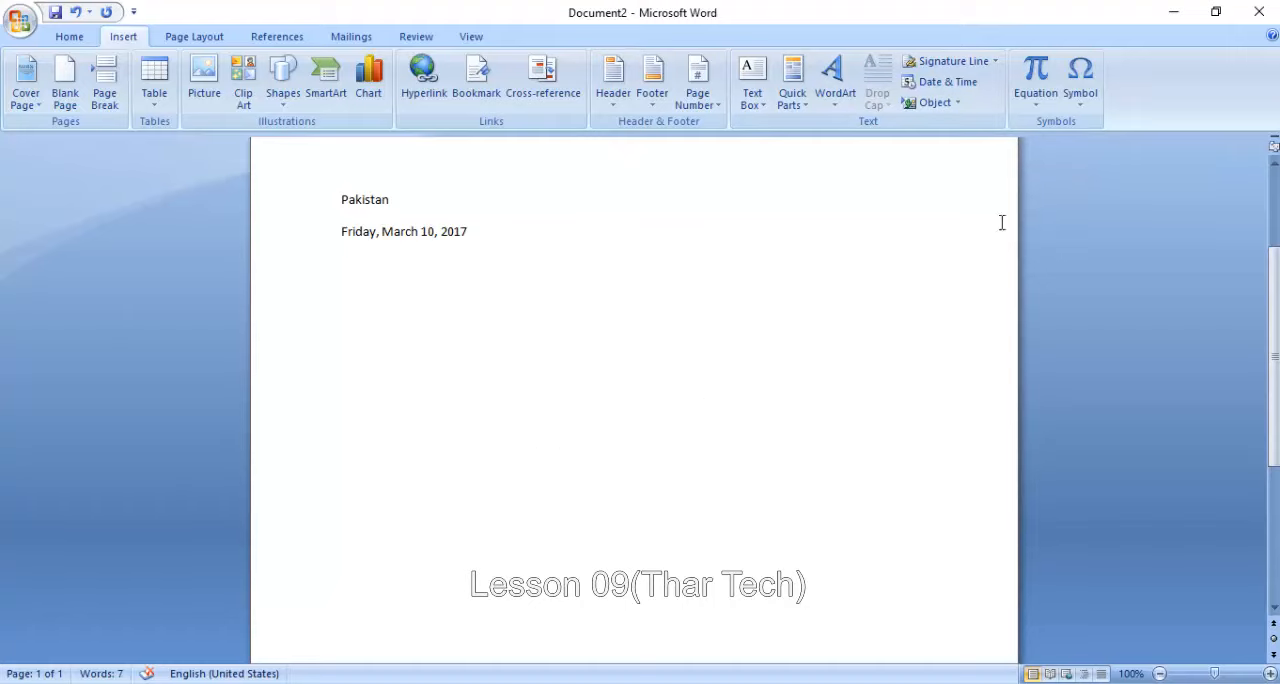
- Insert a Microsoft Office Excel 97-2003 Worksheet object below the date line, try selecting its cells, and delete the object
left_click(935, 102)
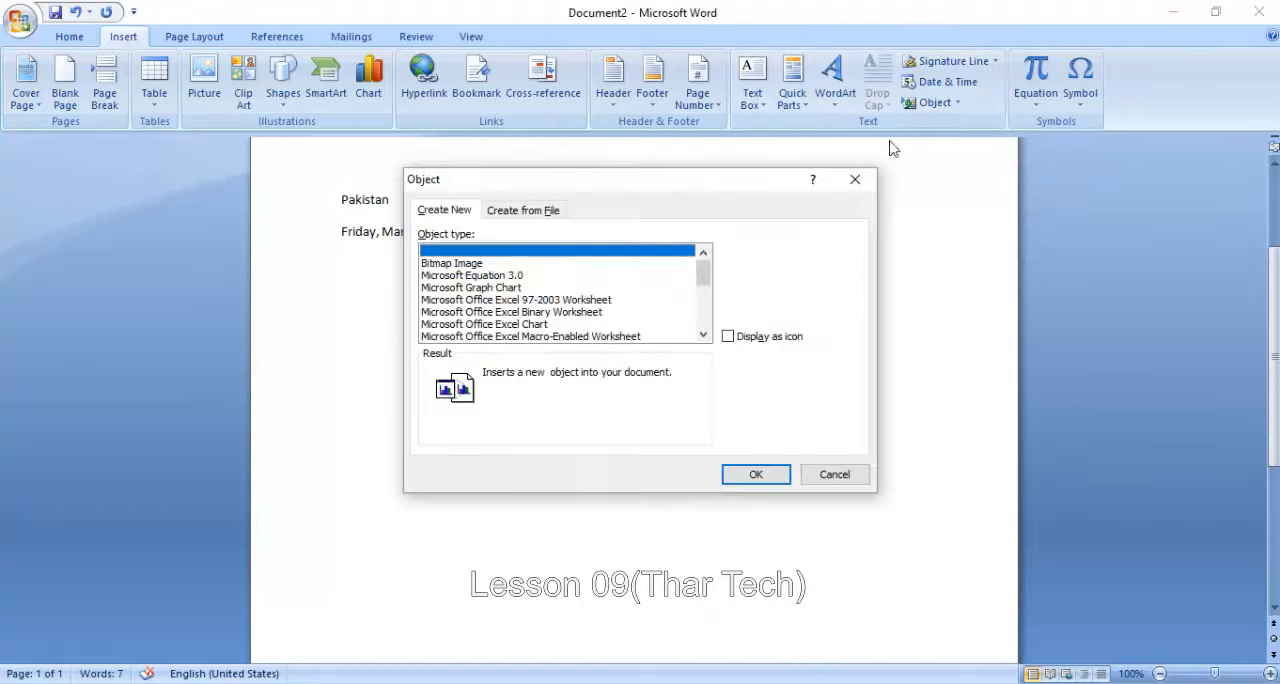
mouse_move(701, 281)
left_mouse_down()
mouse_move(704, 312)
mouse_move(704, 266)
left_mouse_up()
left_click(543, 301)
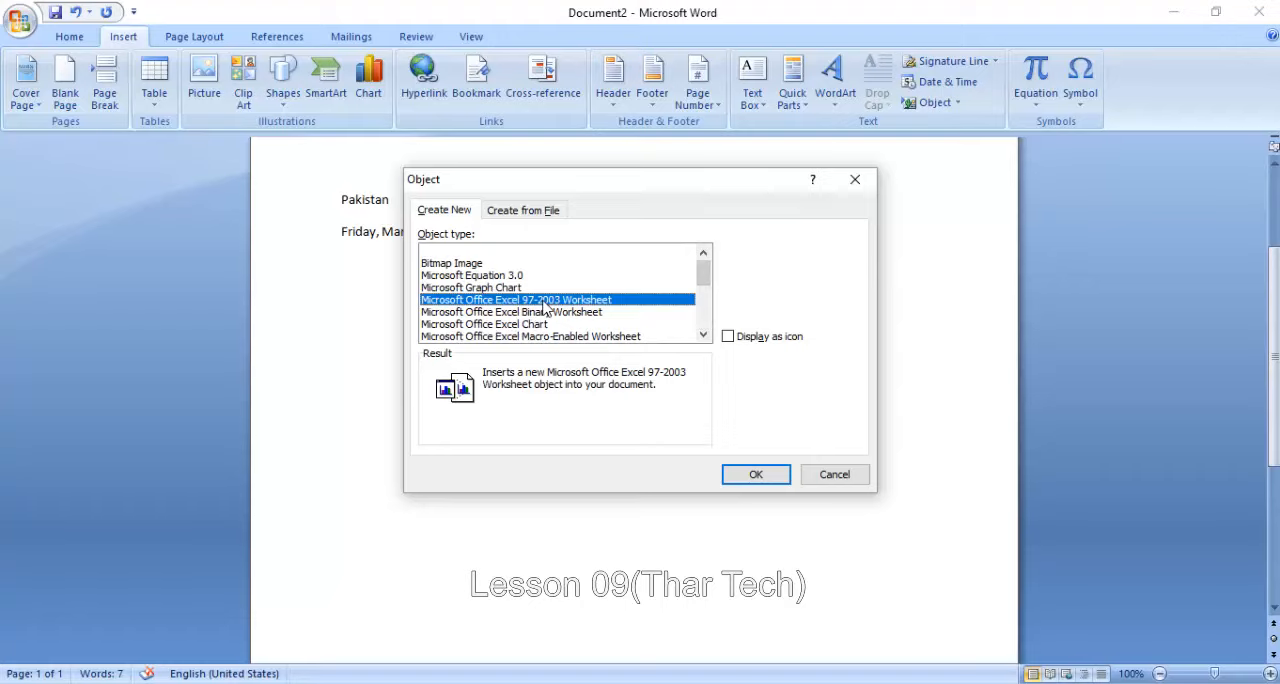
left_click(735, 472)
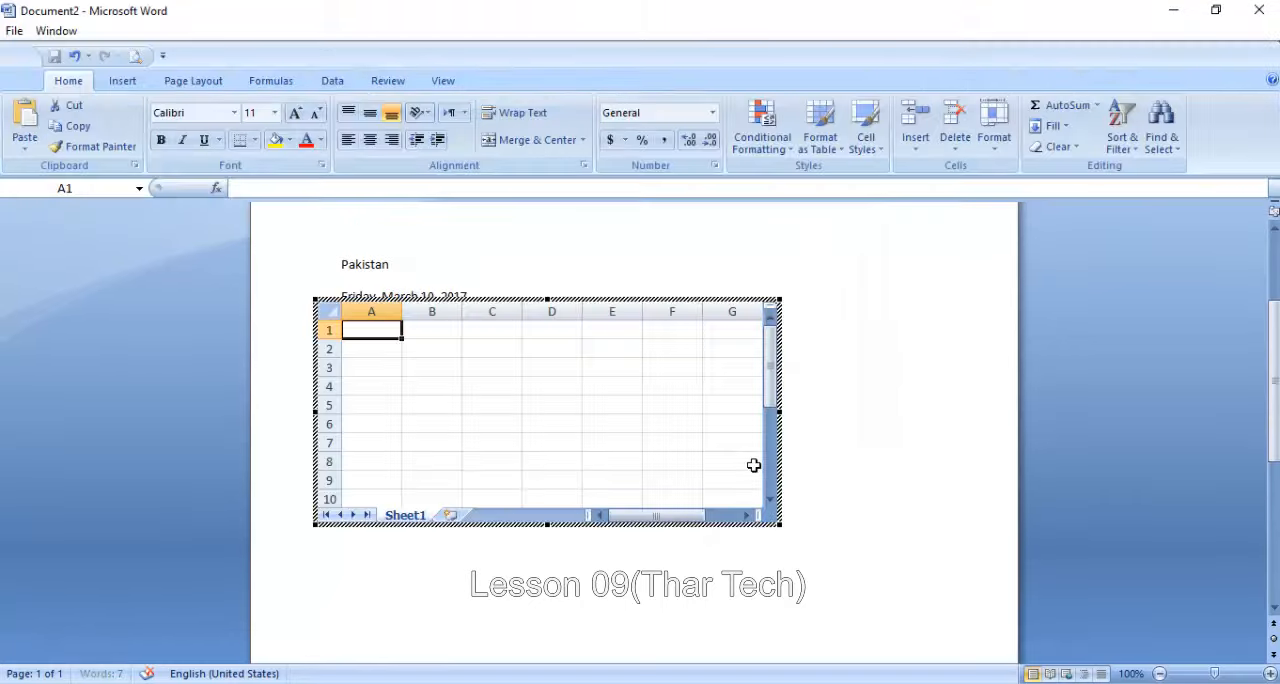
left_click(437, 392)
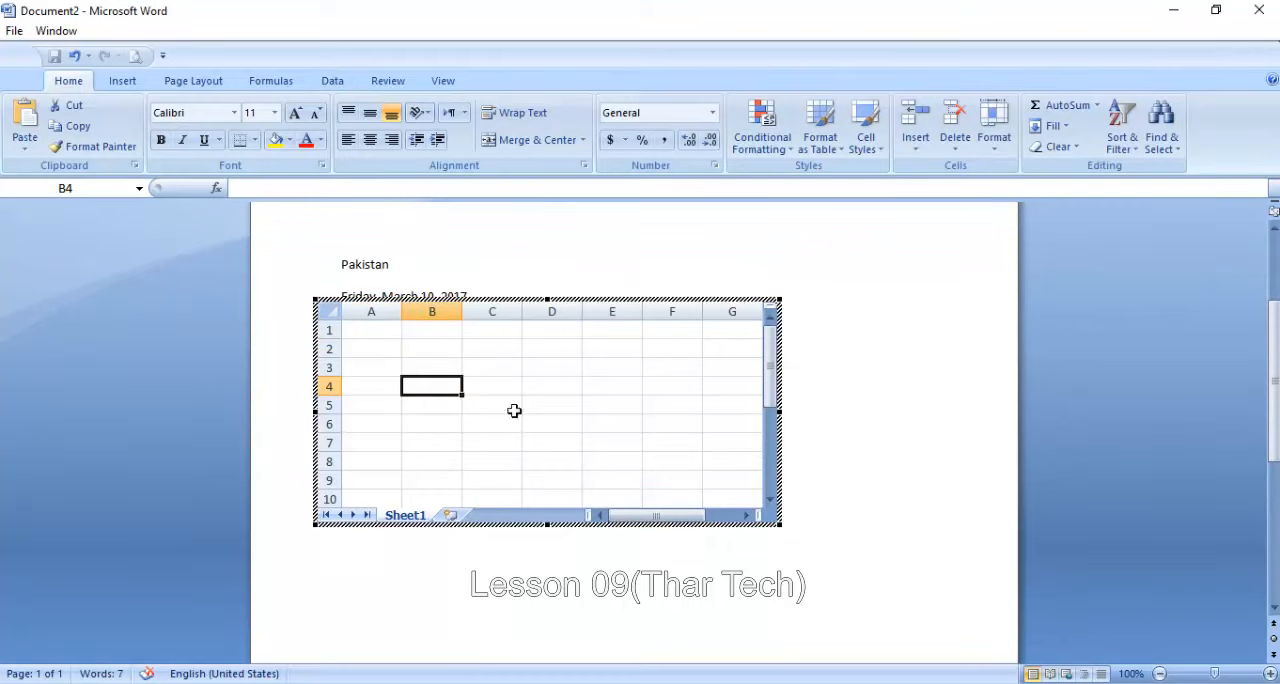
left_click(551, 366)
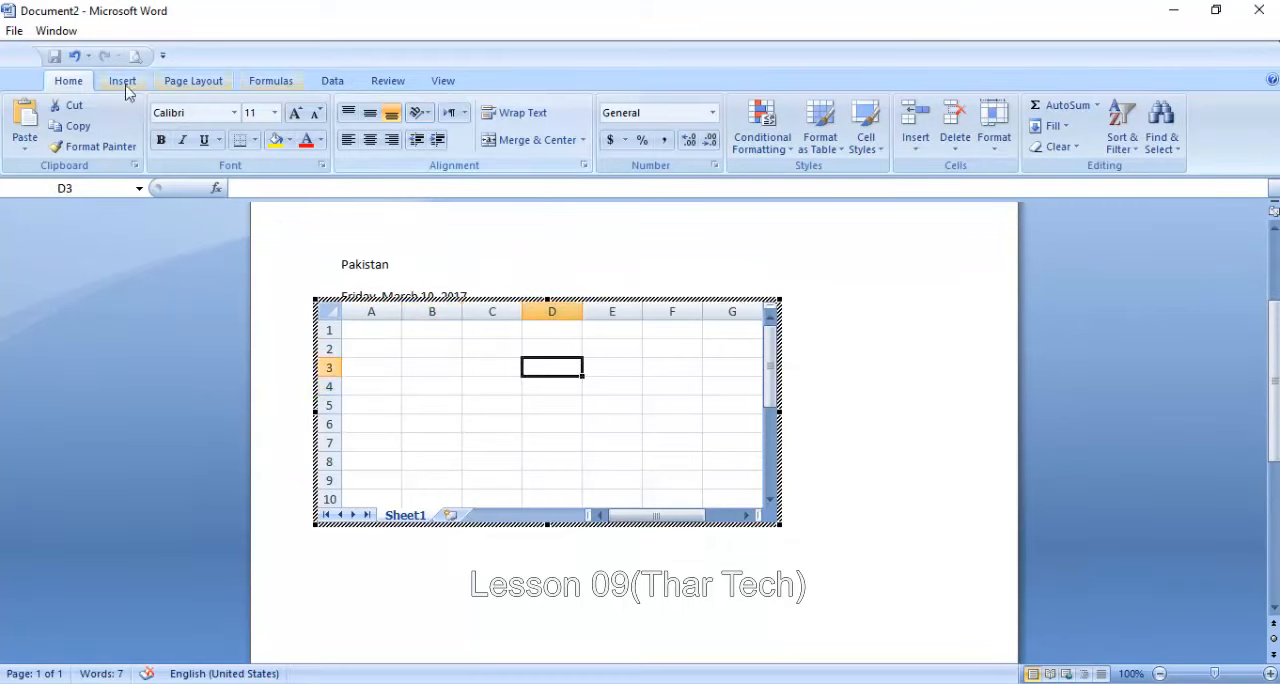
left_click(850, 307)
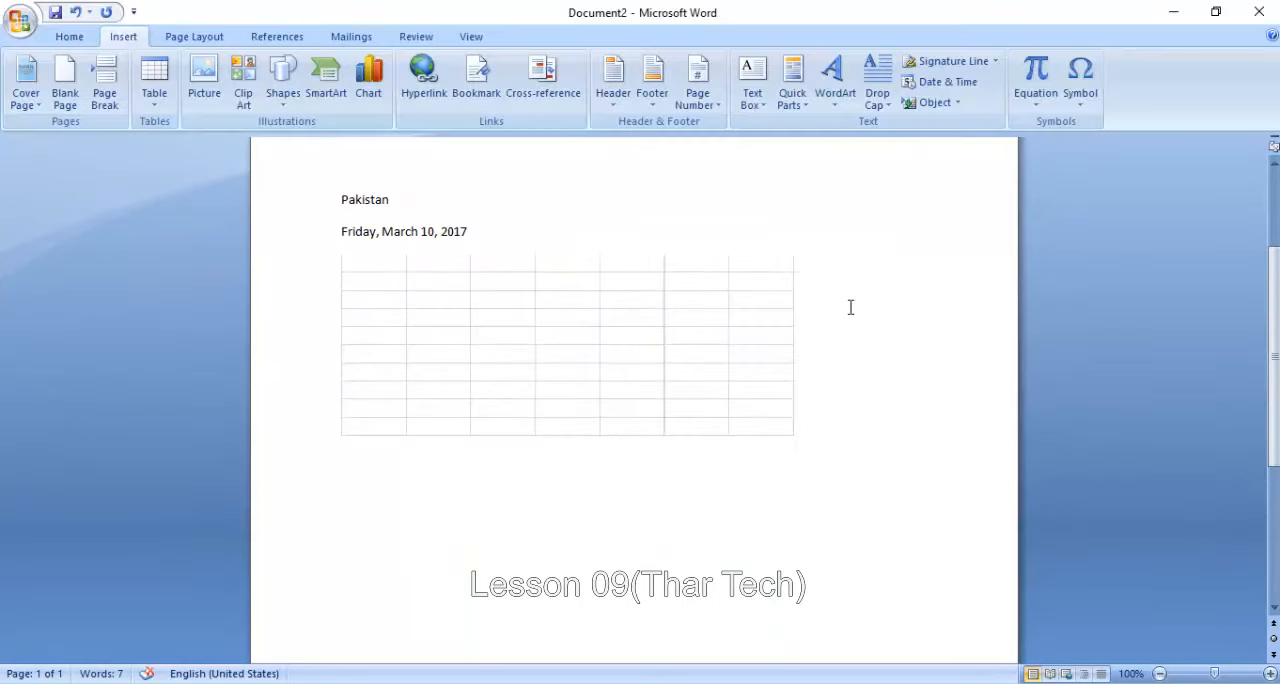
left_click(536, 352)
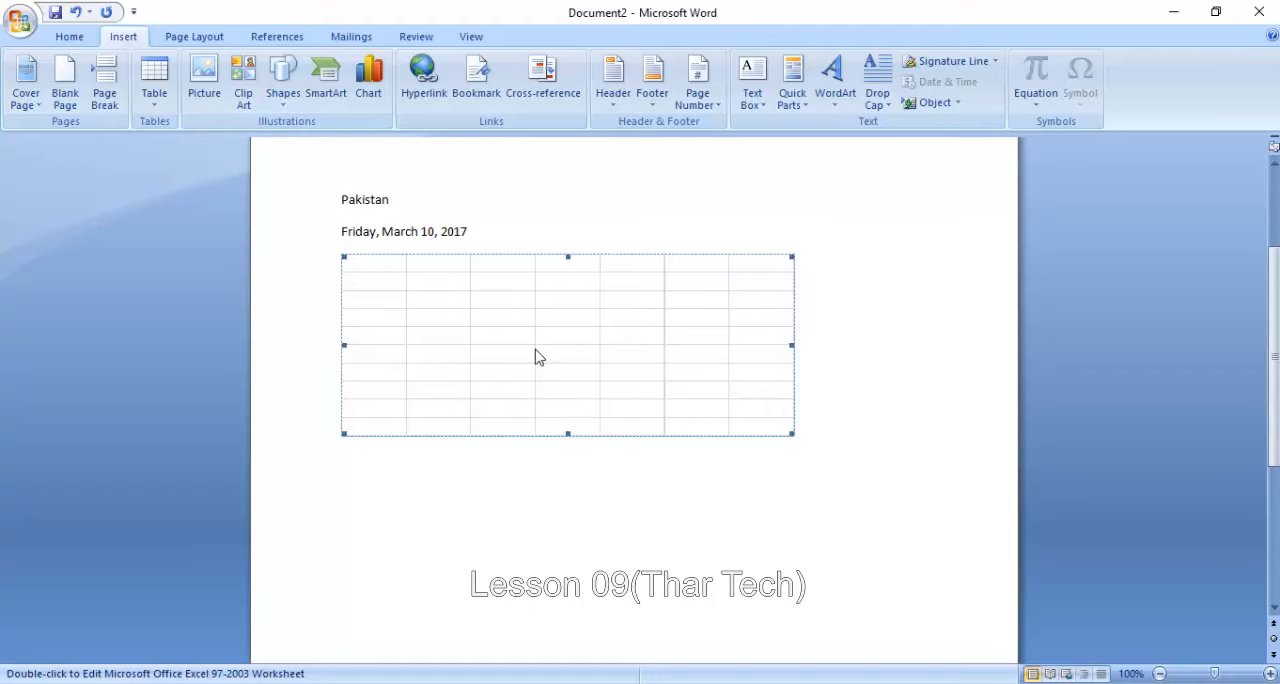
key("Delete")
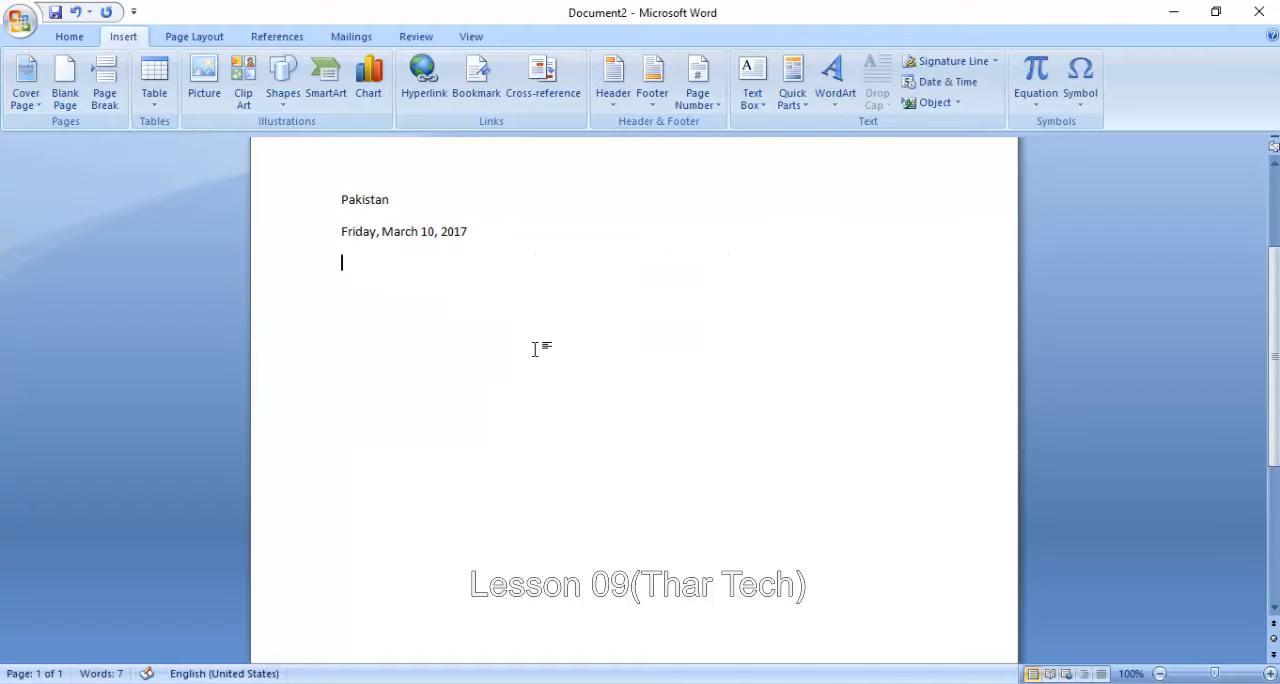
- Insert a Microsoft Graph Chart object below the date line, look over its datasheet cells and close the datasheet
left_click(922, 102)
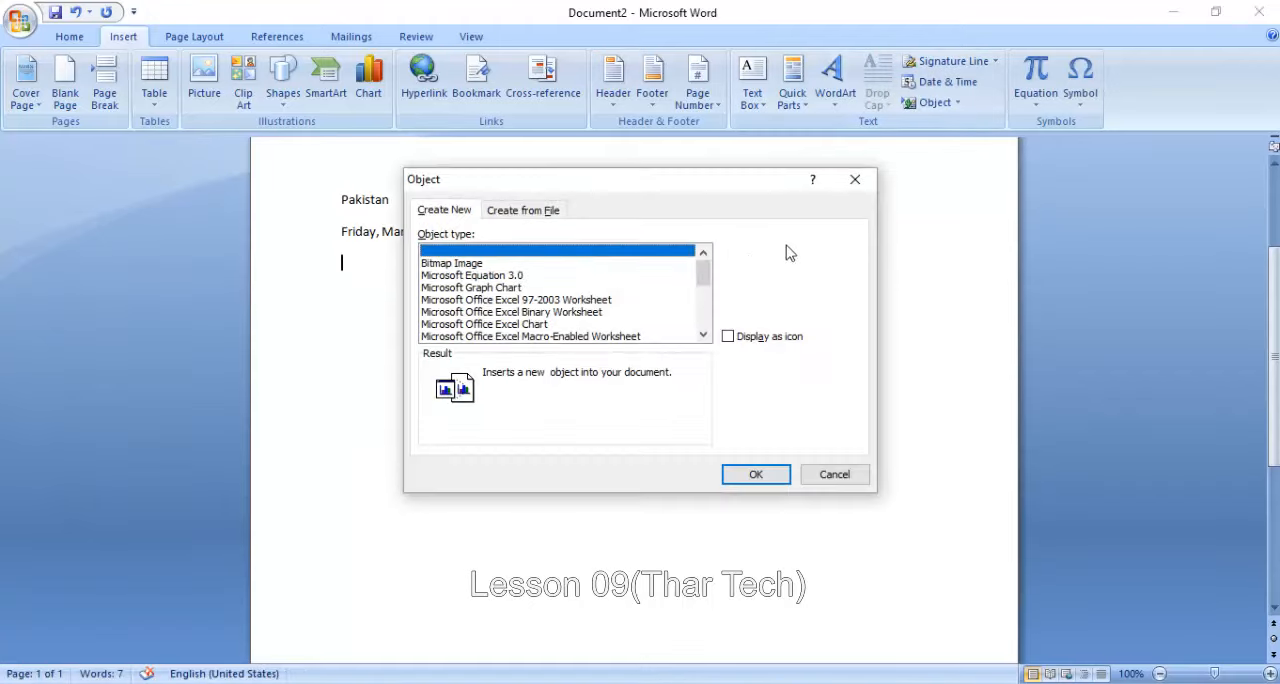
left_click(690, 288)
double_click(697, 288)
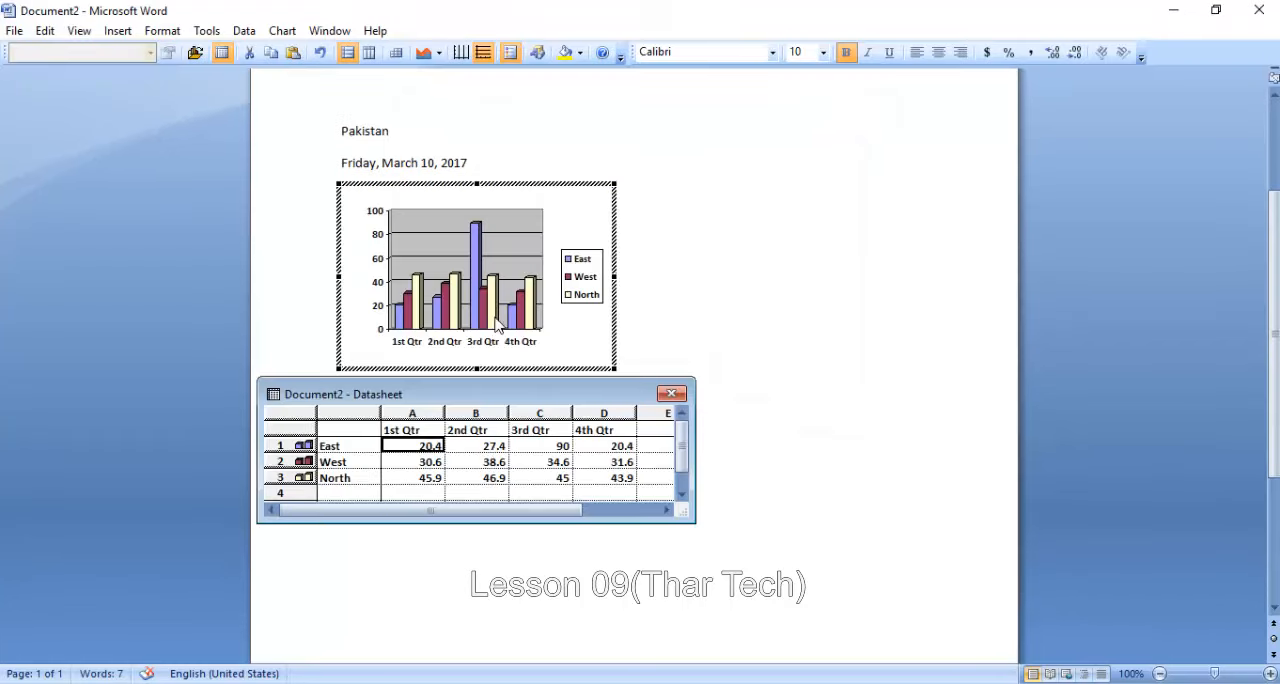
left_click(418, 462)
left_click(420, 477)
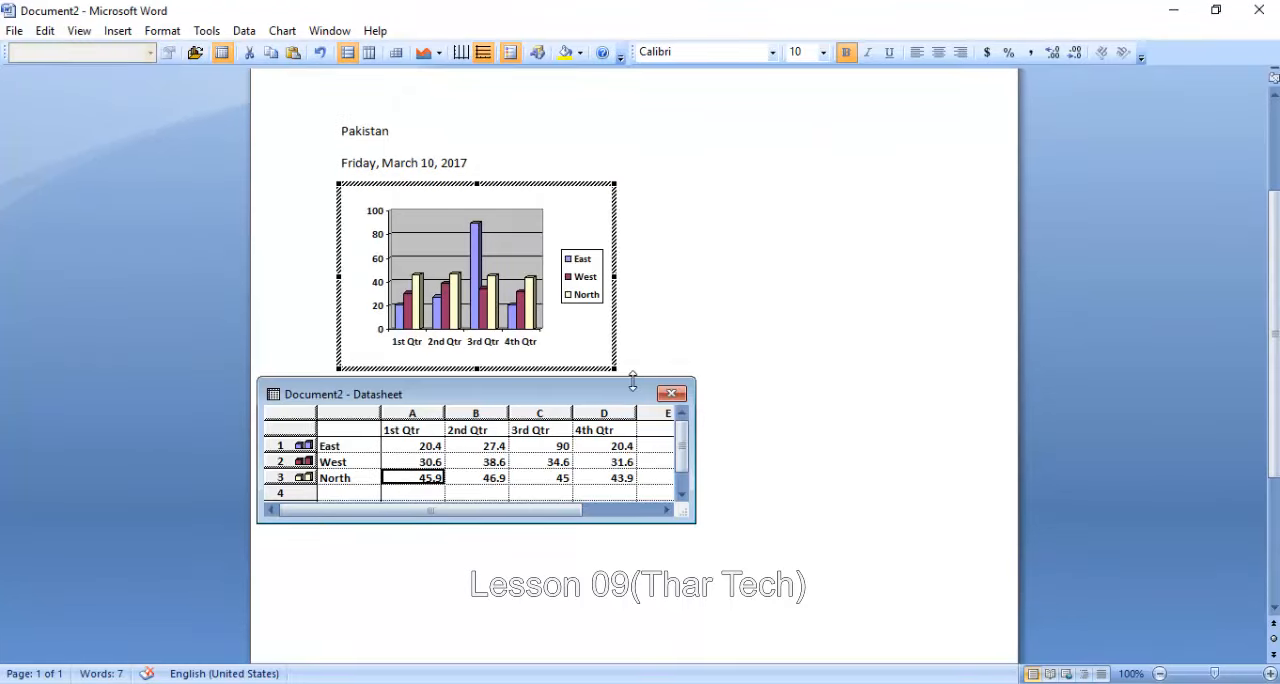
left_click(671, 393)
- Delete the embedded chart's legend and the rest of the chart, returning to the document
left_click(585, 278)
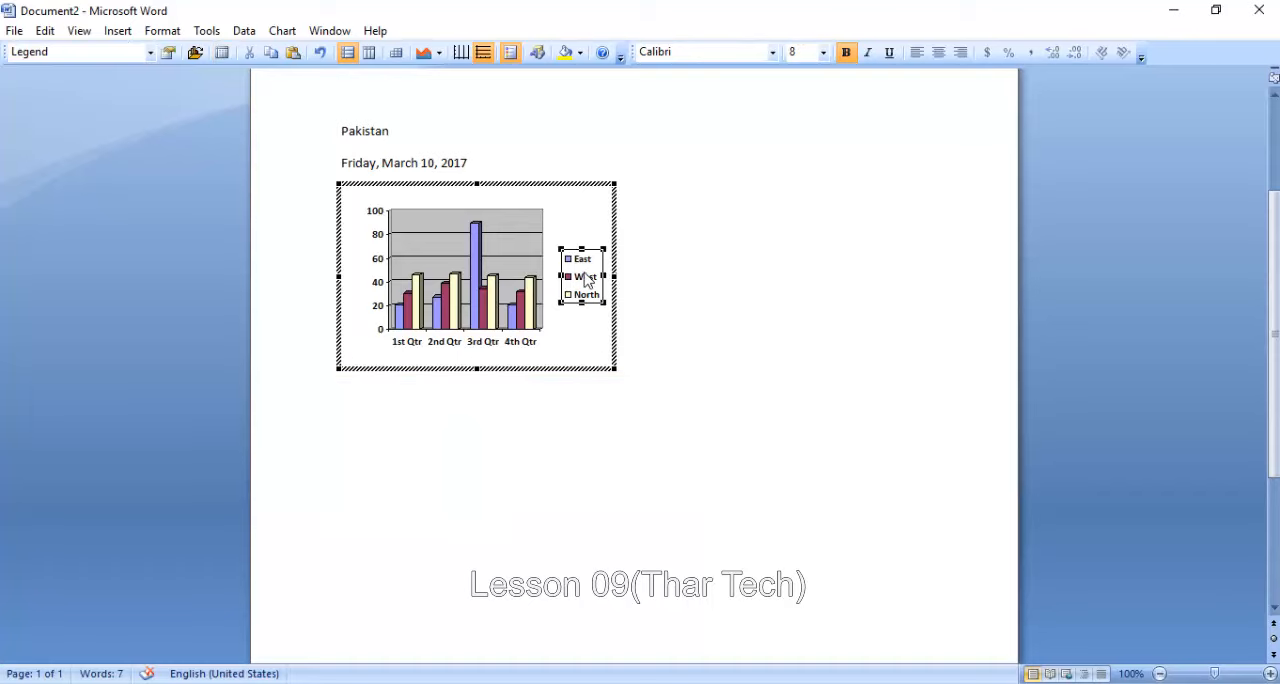
key("Delete")
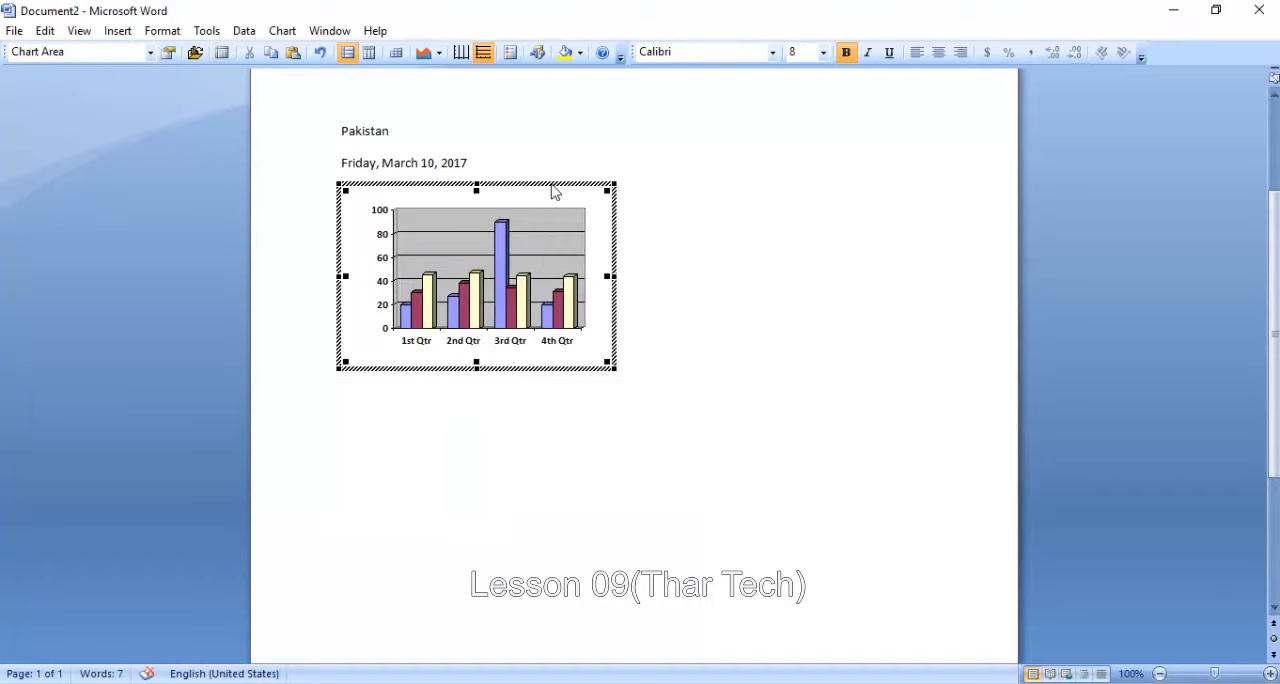
key("Delete")
left_click(734, 278)
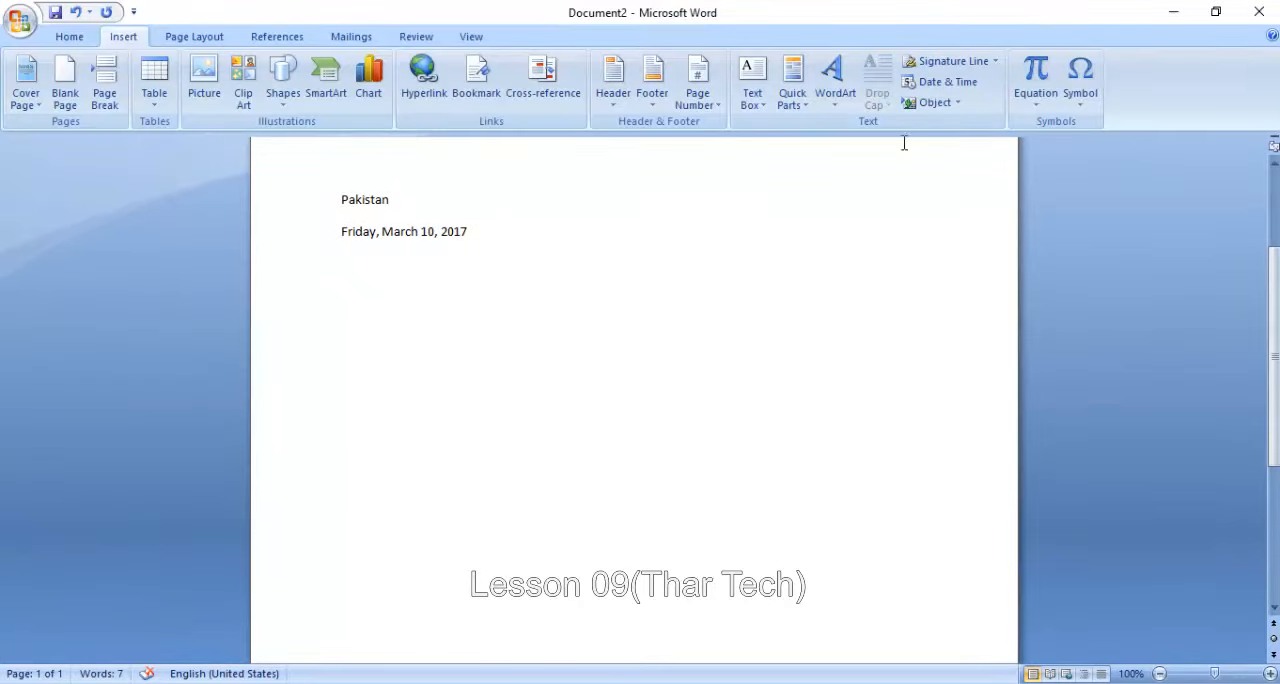
- Insert a Bitmap Image object and draw a black circle of about 134 × 129 px on its Paint canvas
left_click(934, 103)
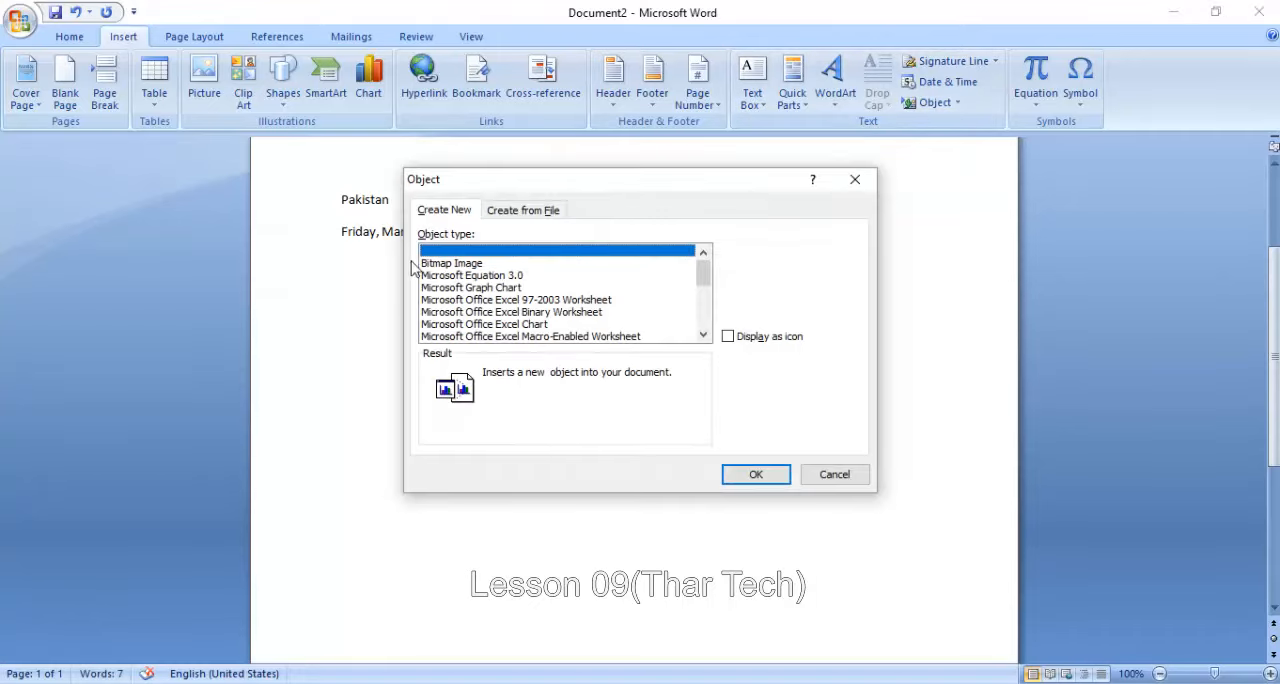
left_click(438, 264)
left_click(754, 474)
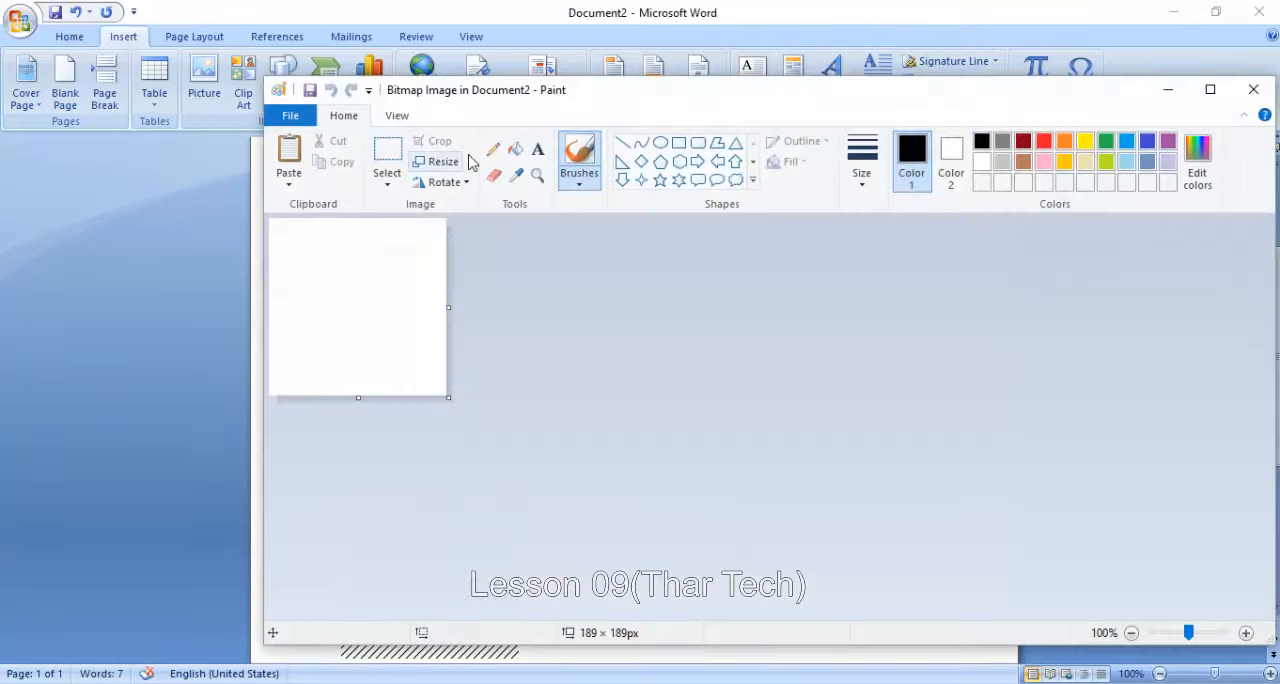
left_click(660, 143)
left_click_drag(297, 245, 430, 372)
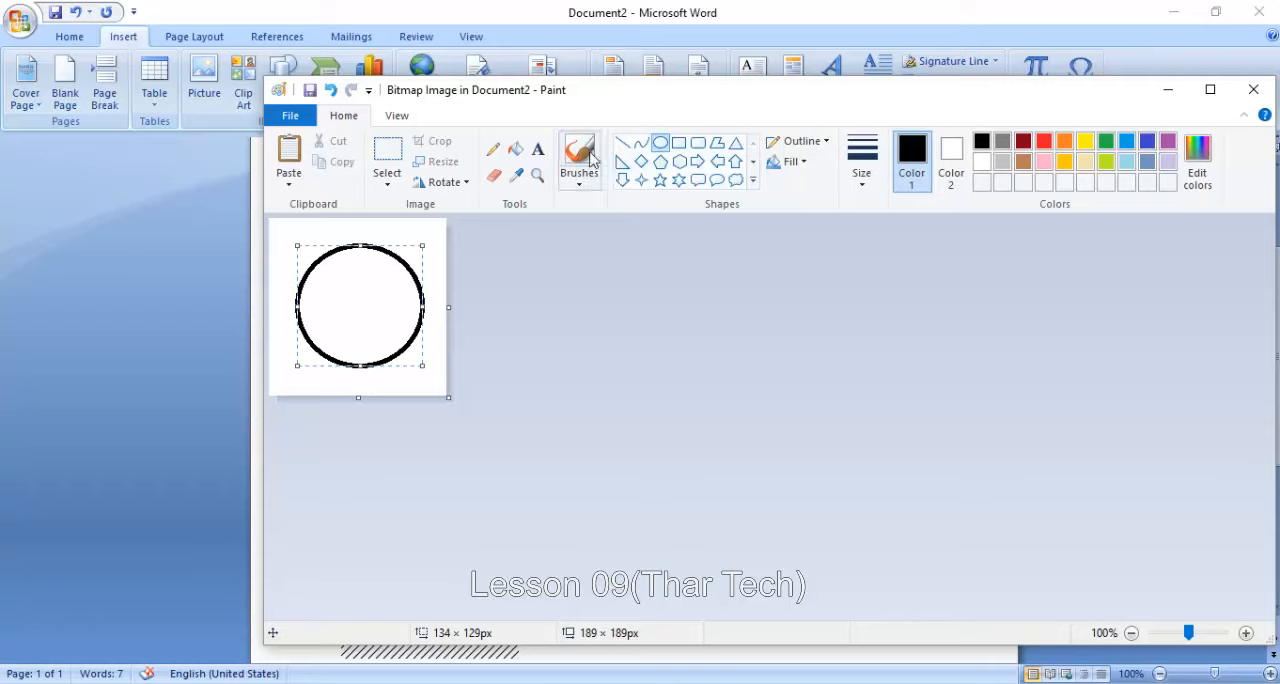
- Try to draw a four-point star inside the circle, and return to the Word document
left_click(641, 180)
left_click_drag(328, 257, 406, 351)
left_click(232, 368)
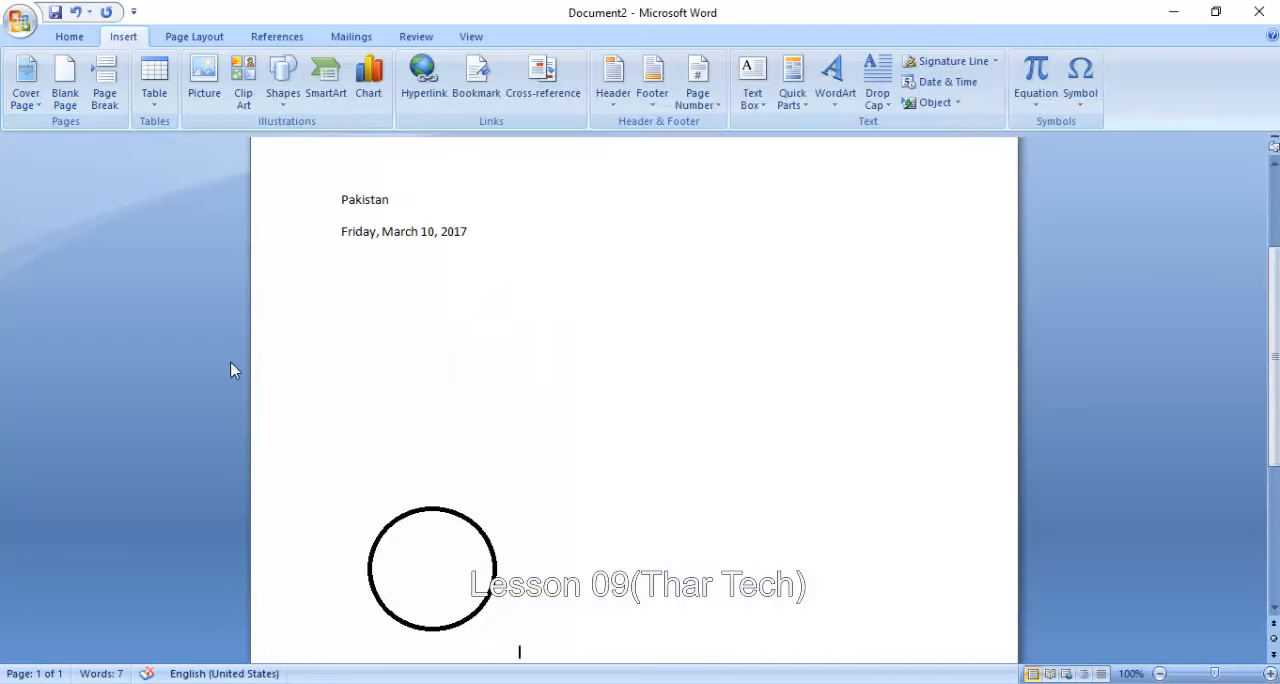
- Delete the embedded circle picture from the document
scroll(535, 497, "down", 3)
left_click(457, 360)
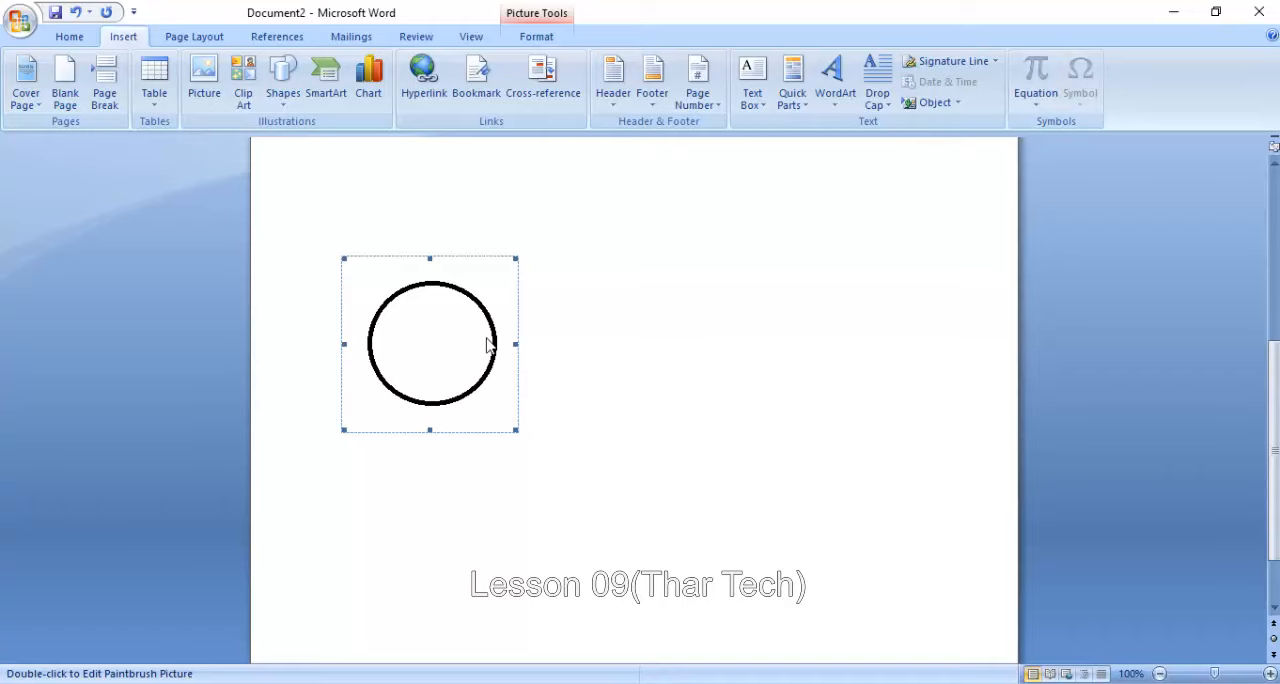
key("Delete")
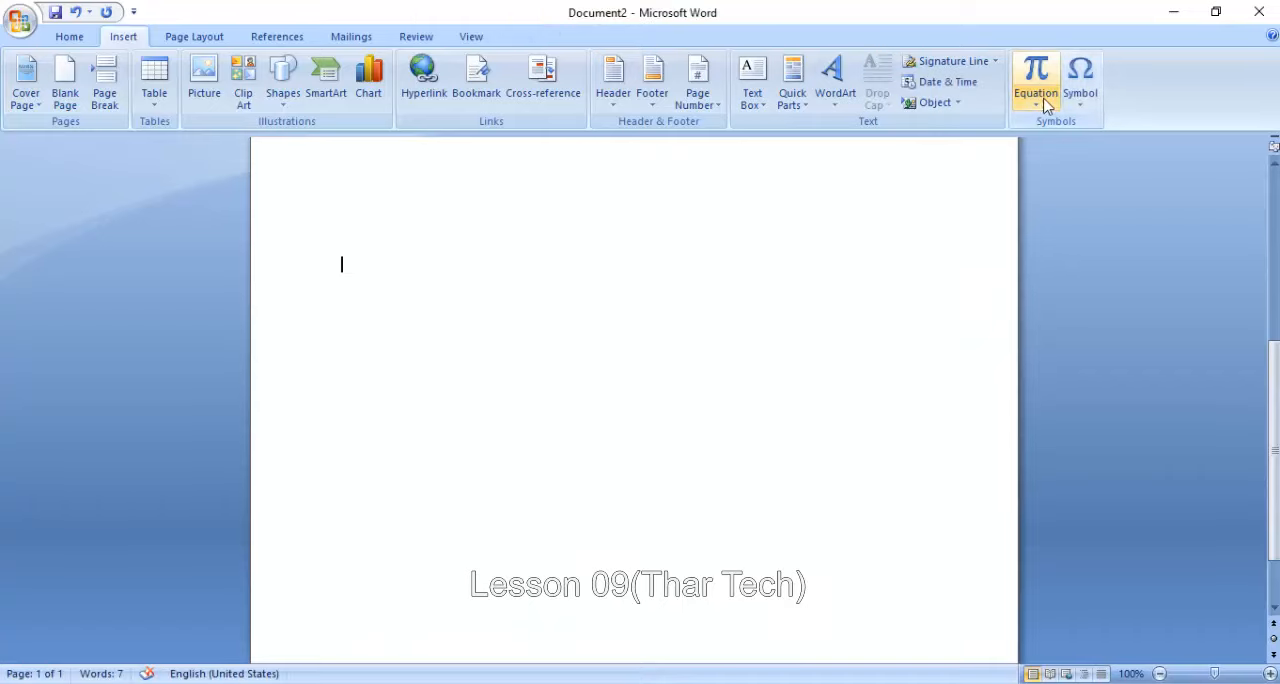
- Insert the built-in Binomial Theorem equation into the document
left_click(1033, 100)
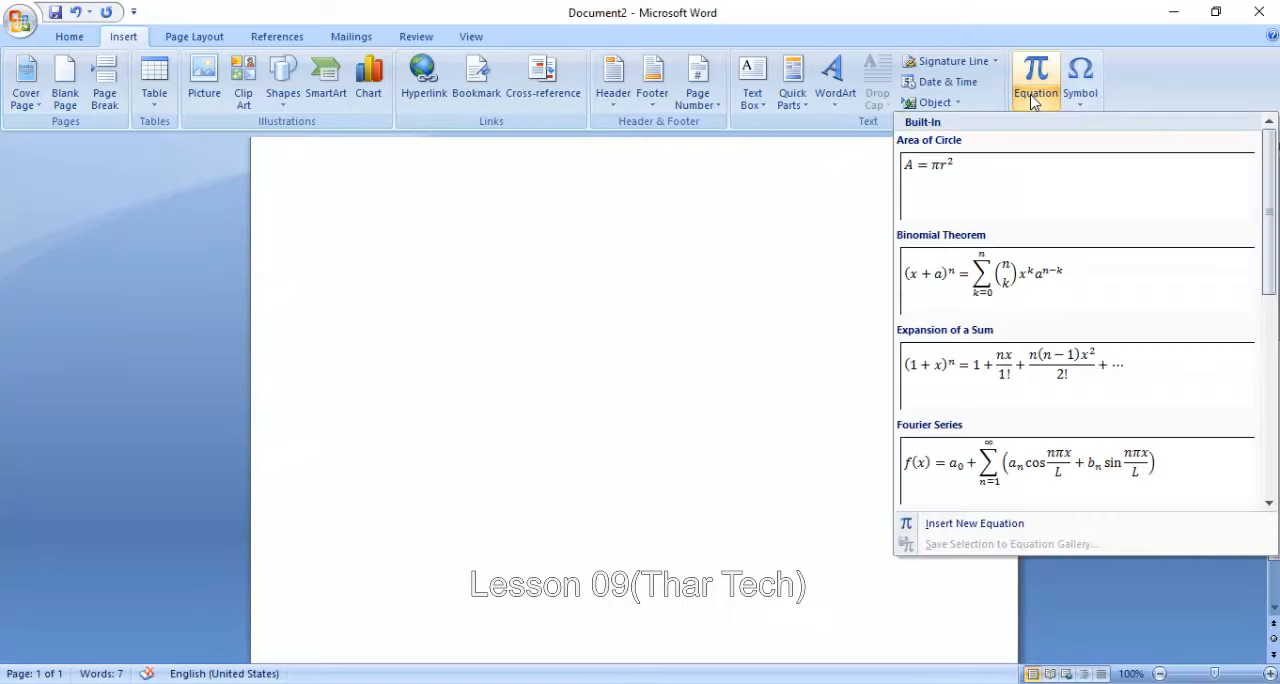
mouse_move(1268, 186)
left_mouse_down()
mouse_move(1275, 318)
mouse_move(1273, 182)
left_mouse_up()
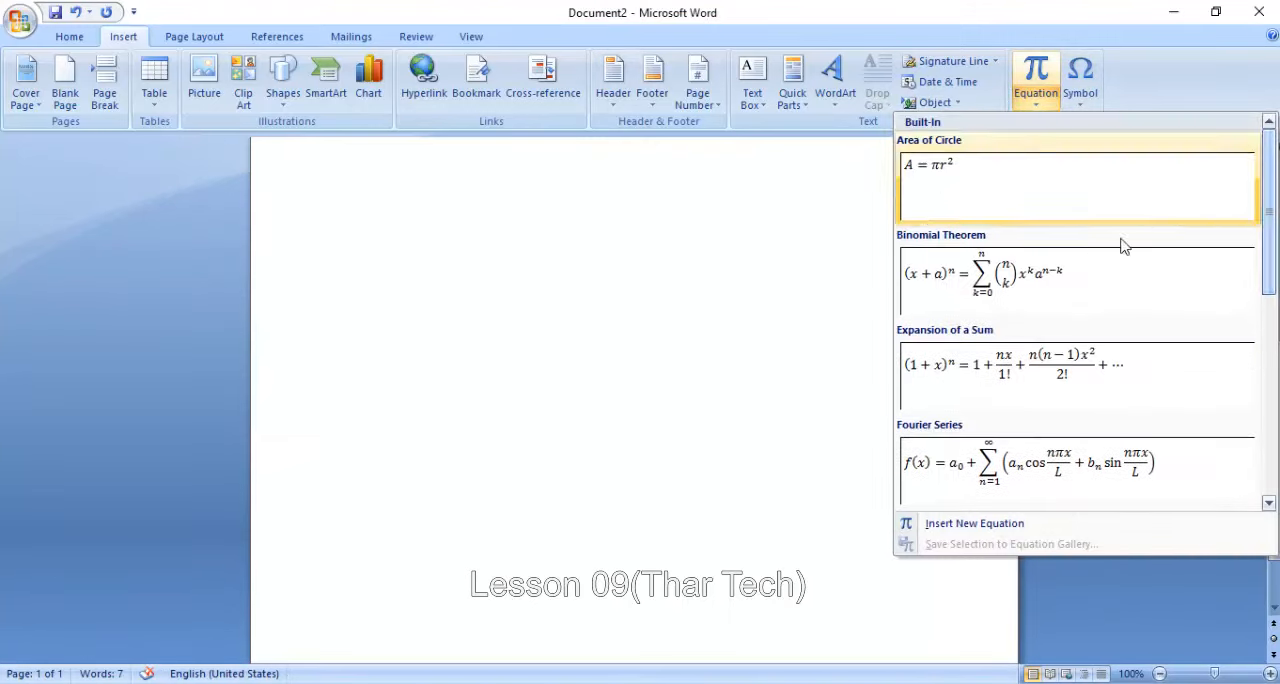
left_click(1067, 290)
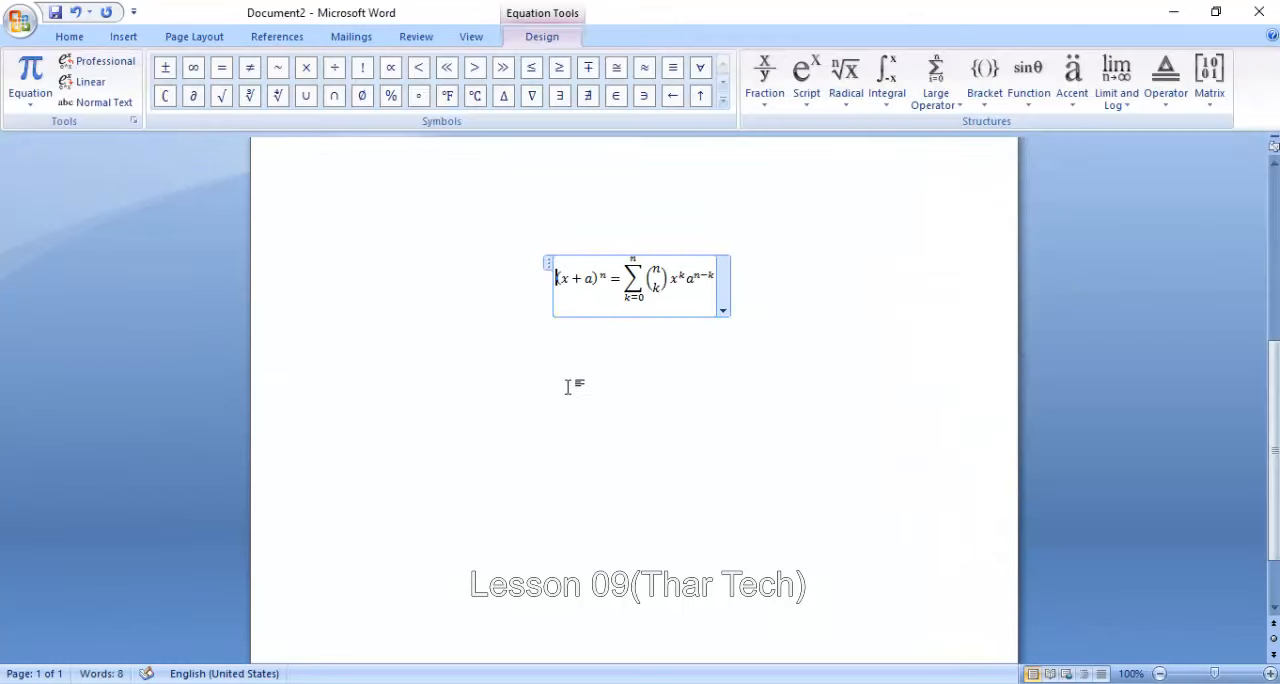
left_click(585, 381)
- Examine the available equation structures, including integrals, fractions, functions, accents, limits and logs, operators and matrices
left_click(123, 37)
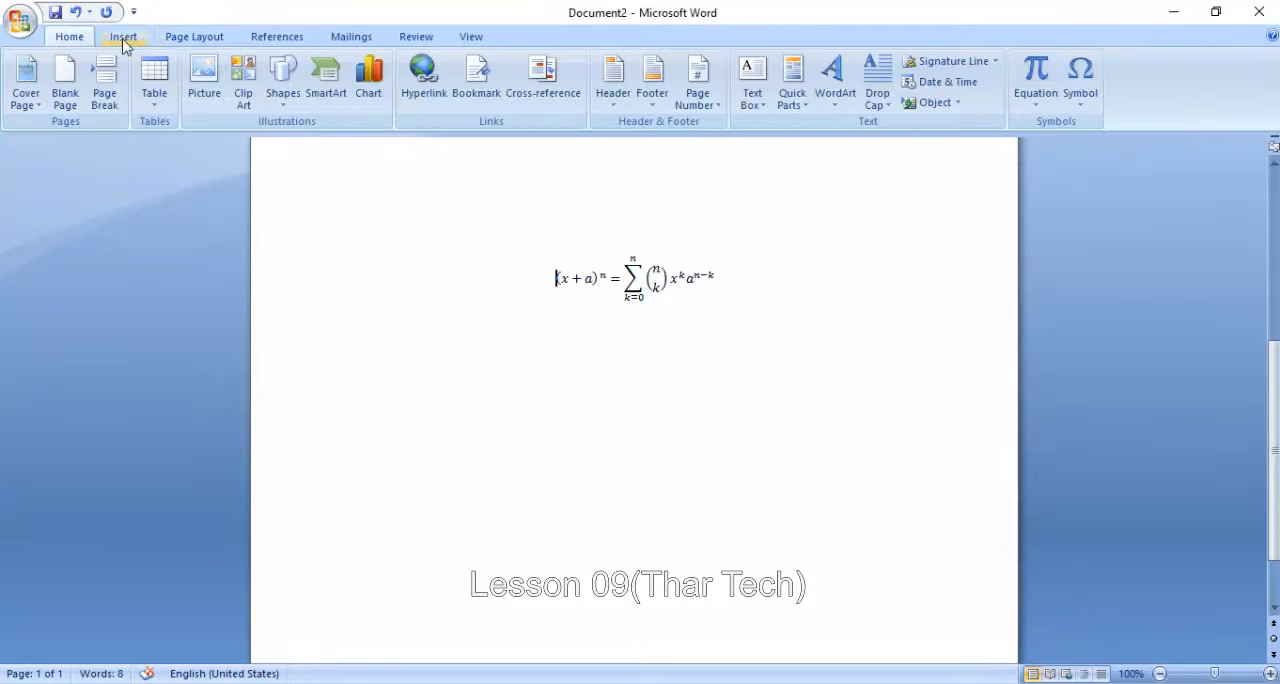
left_click(1036, 72)
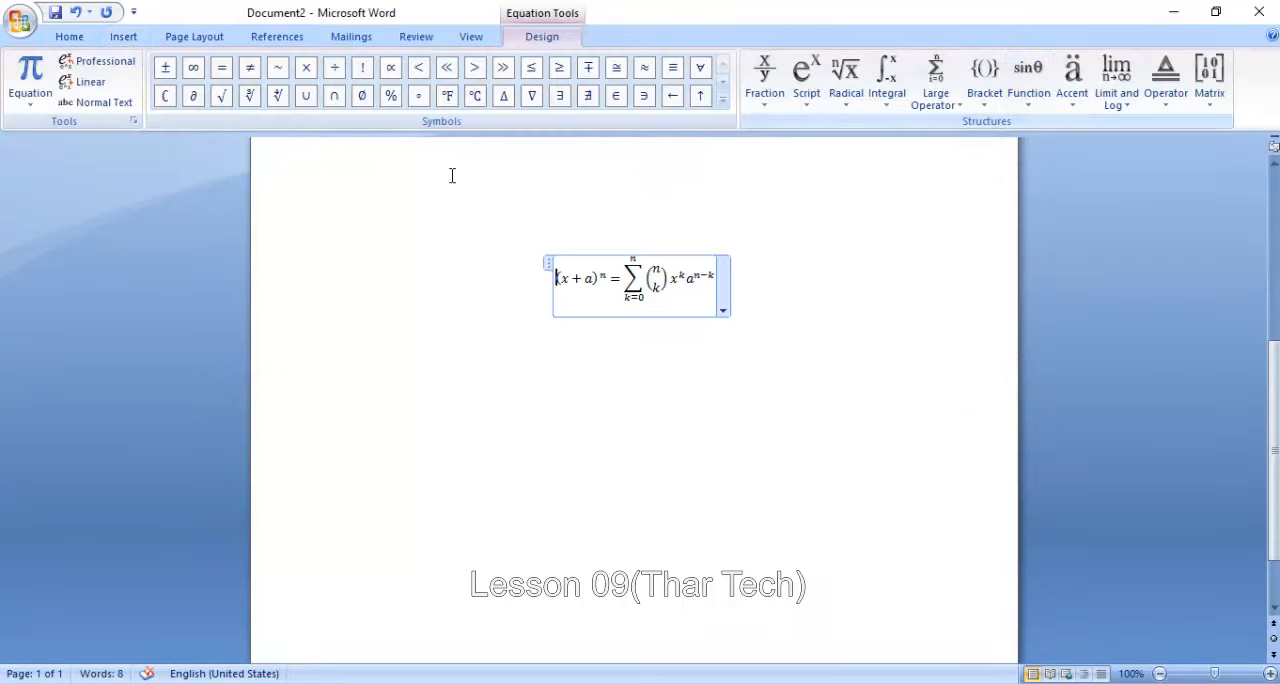
left_click(886, 85)
left_click(764, 95)
left_click(1032, 92)
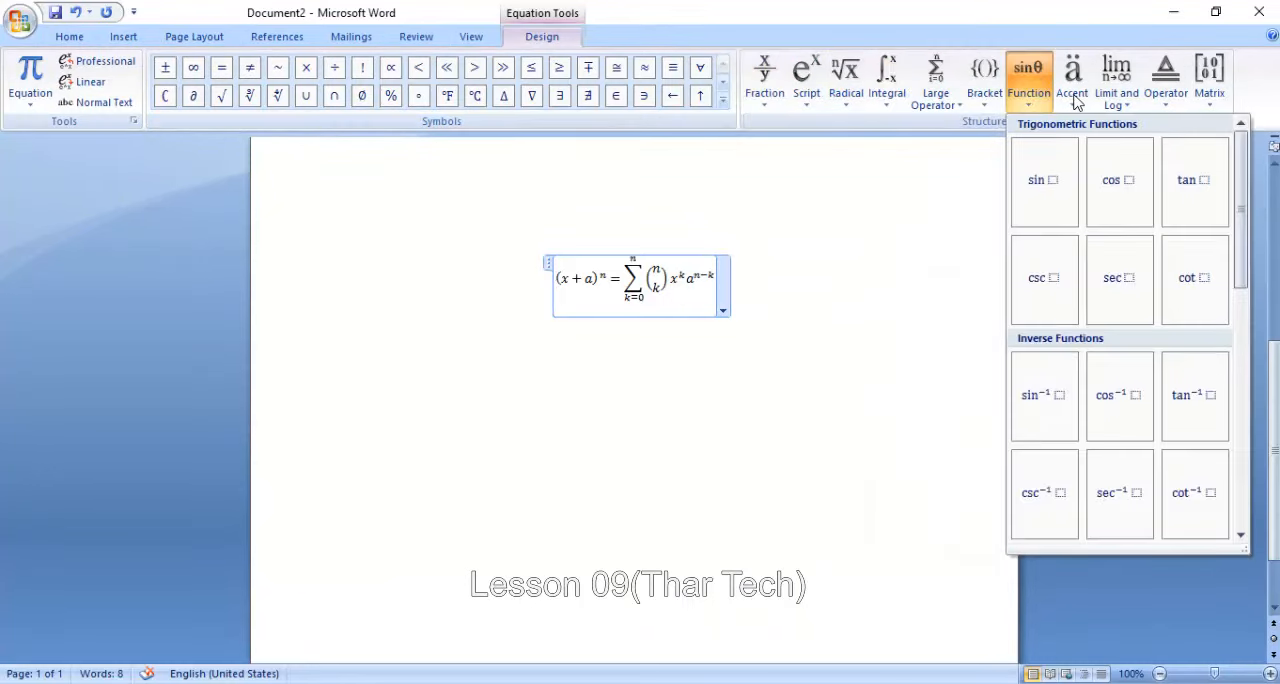
left_click(1074, 95)
left_click(1122, 100)
left_click(1168, 98)
left_click(1211, 95)
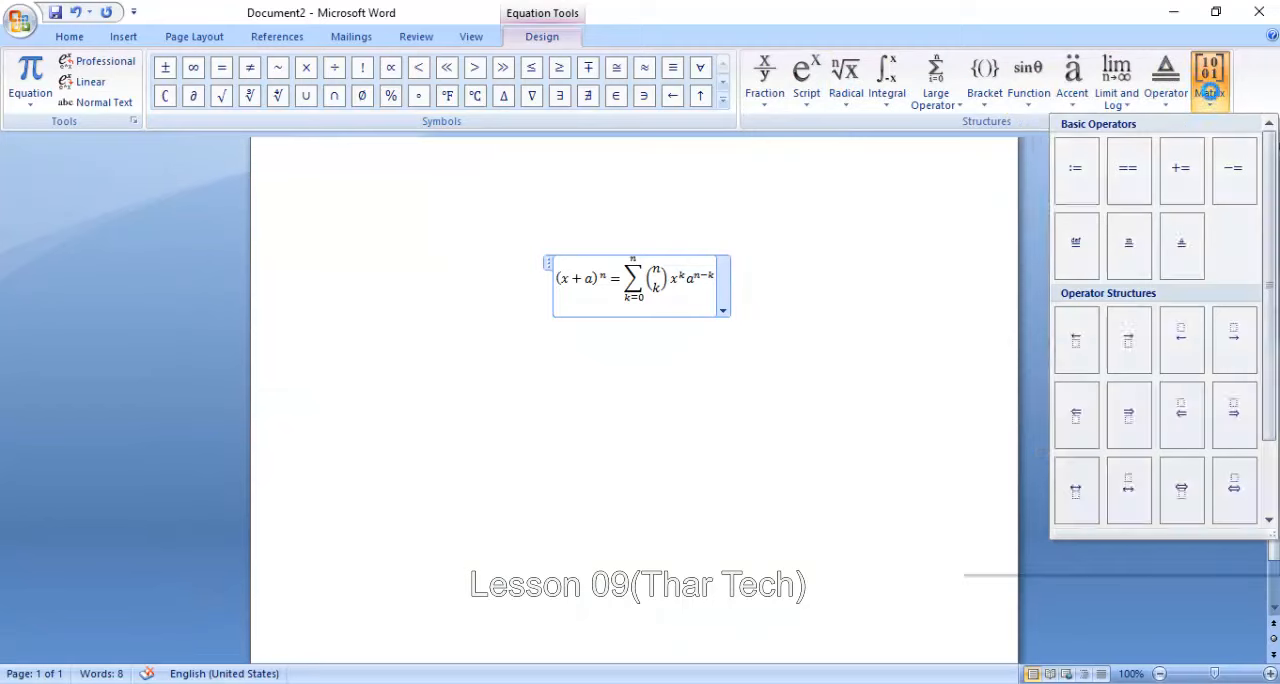
left_click(634, 420)
left_click(504, 379)
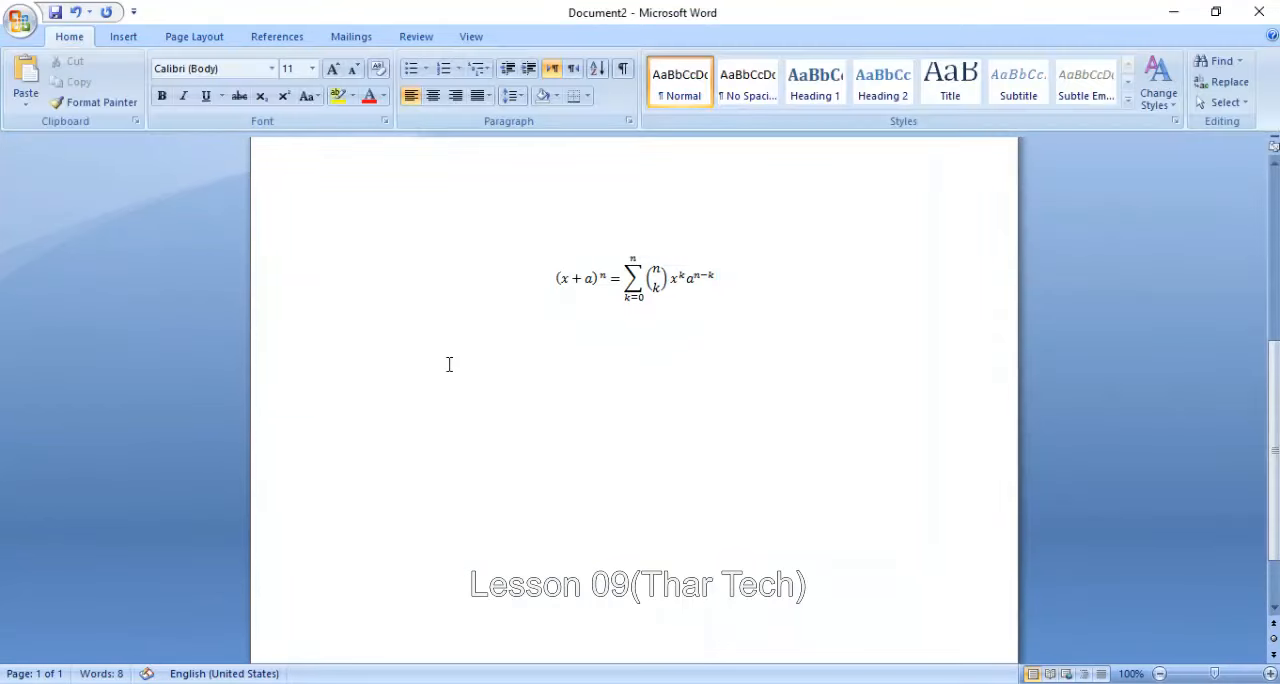
- Select the entire document, including the equation and the text, and delete it
triple_click(827, 294)
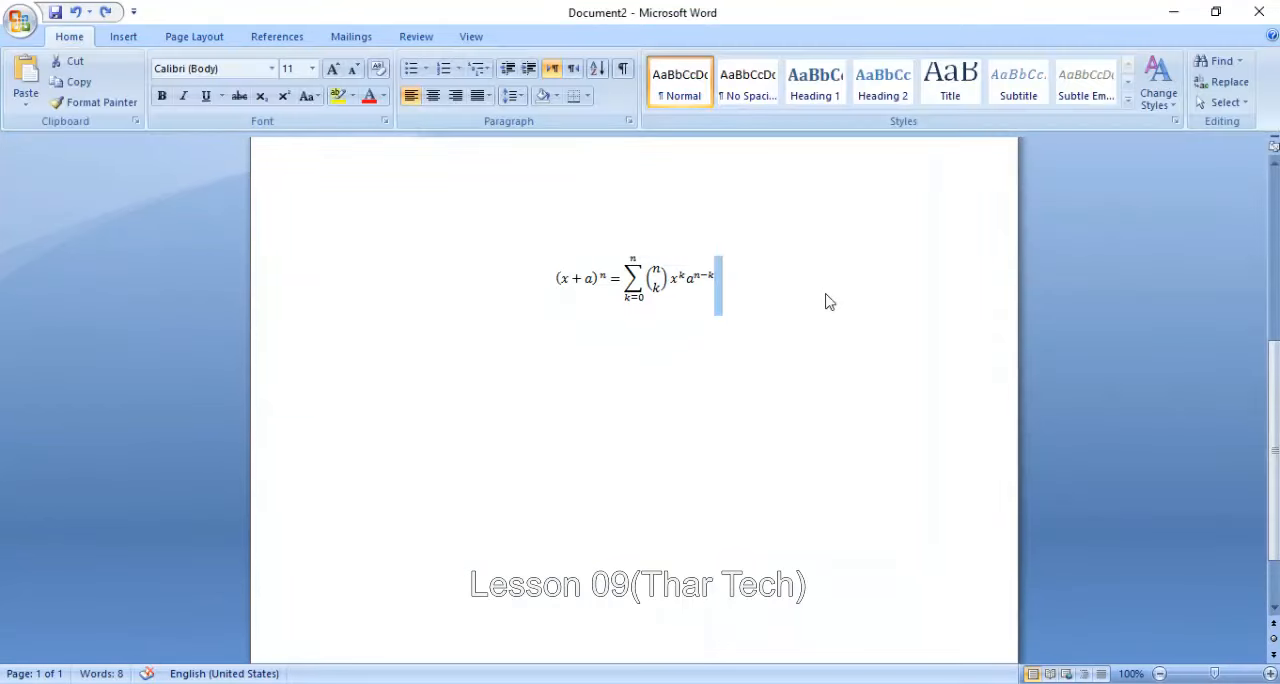
left_click(827, 294)
double_click(827, 294)
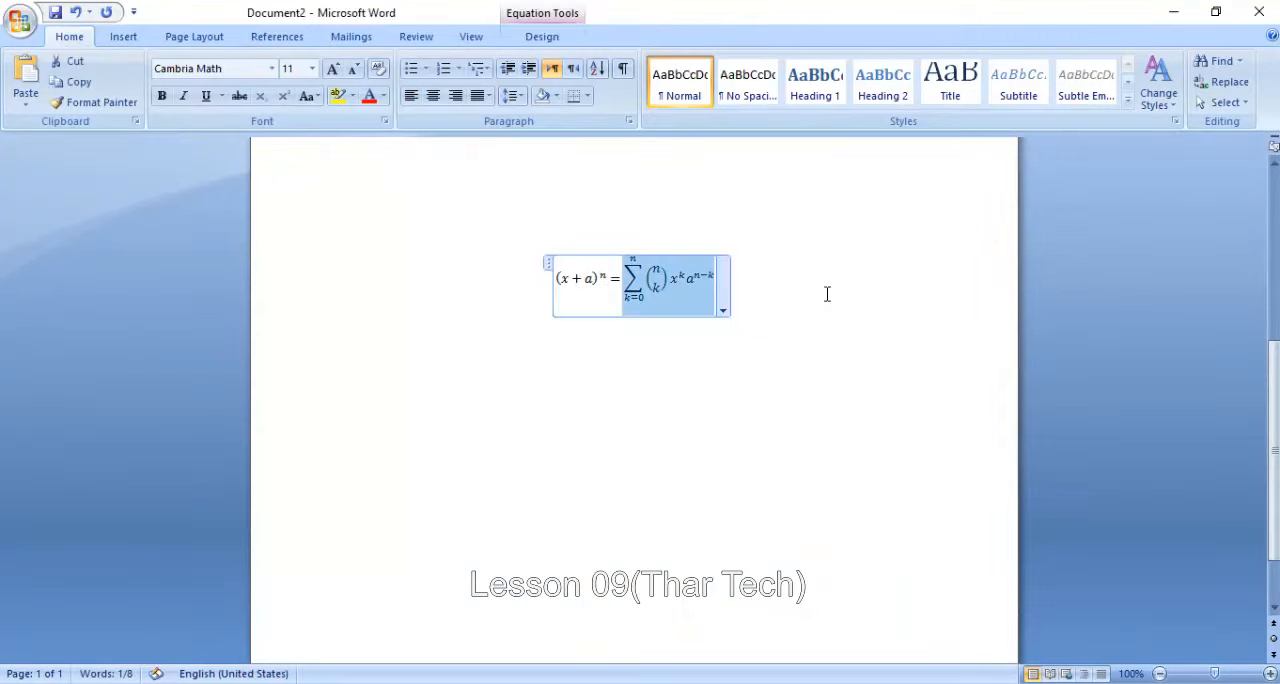
key("ctrl+a")
left_click(825, 294)
key("ctrl+a")
key("Delete")
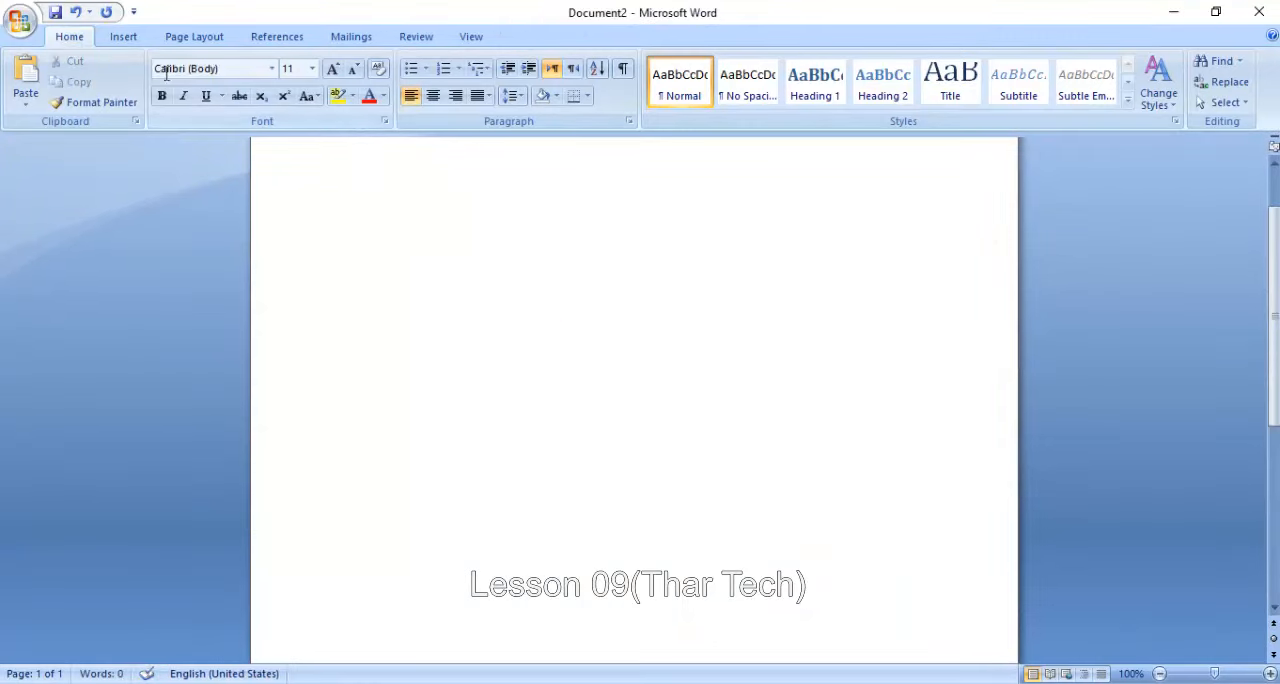
- Insert the π symbol at the start of the empty document
left_click(123, 36)
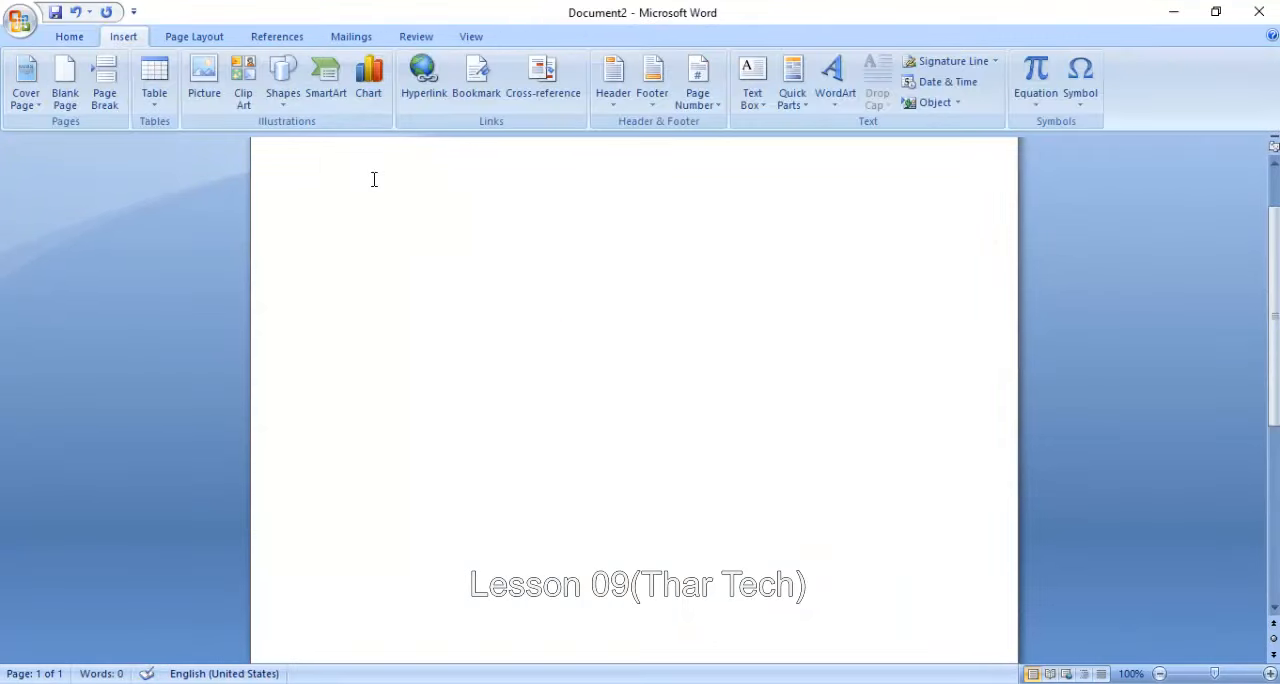
left_click(1080, 78)
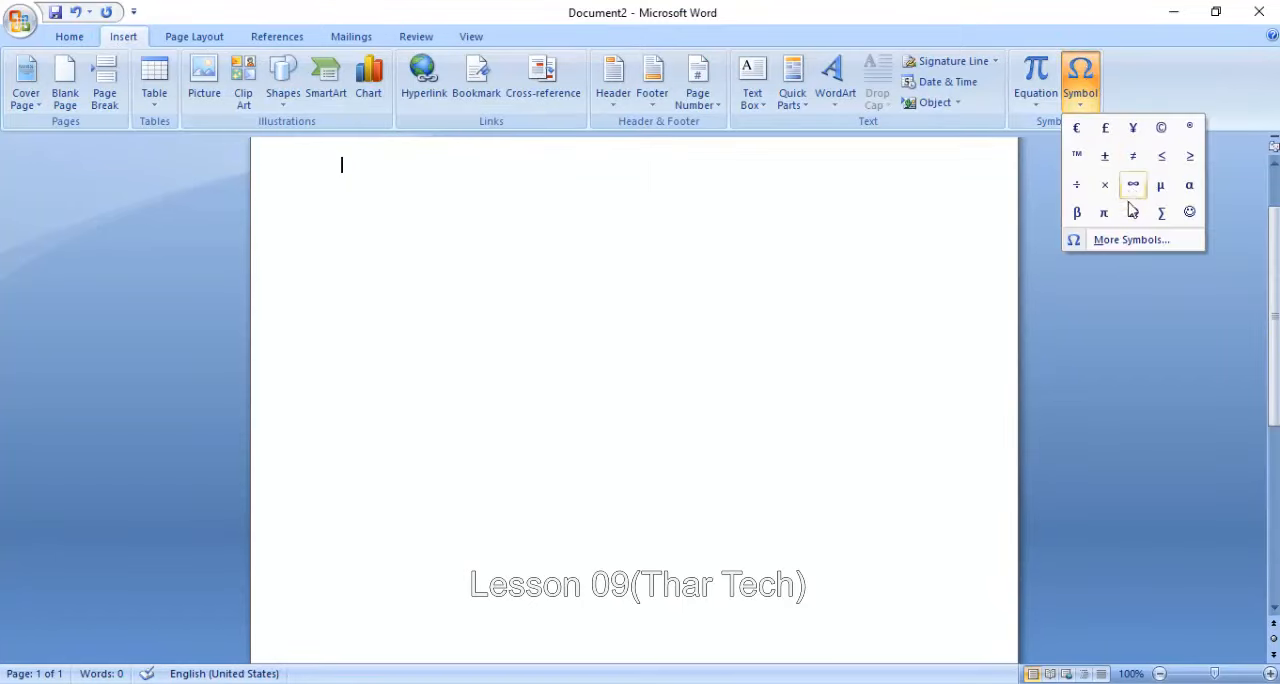
left_click(1101, 217)
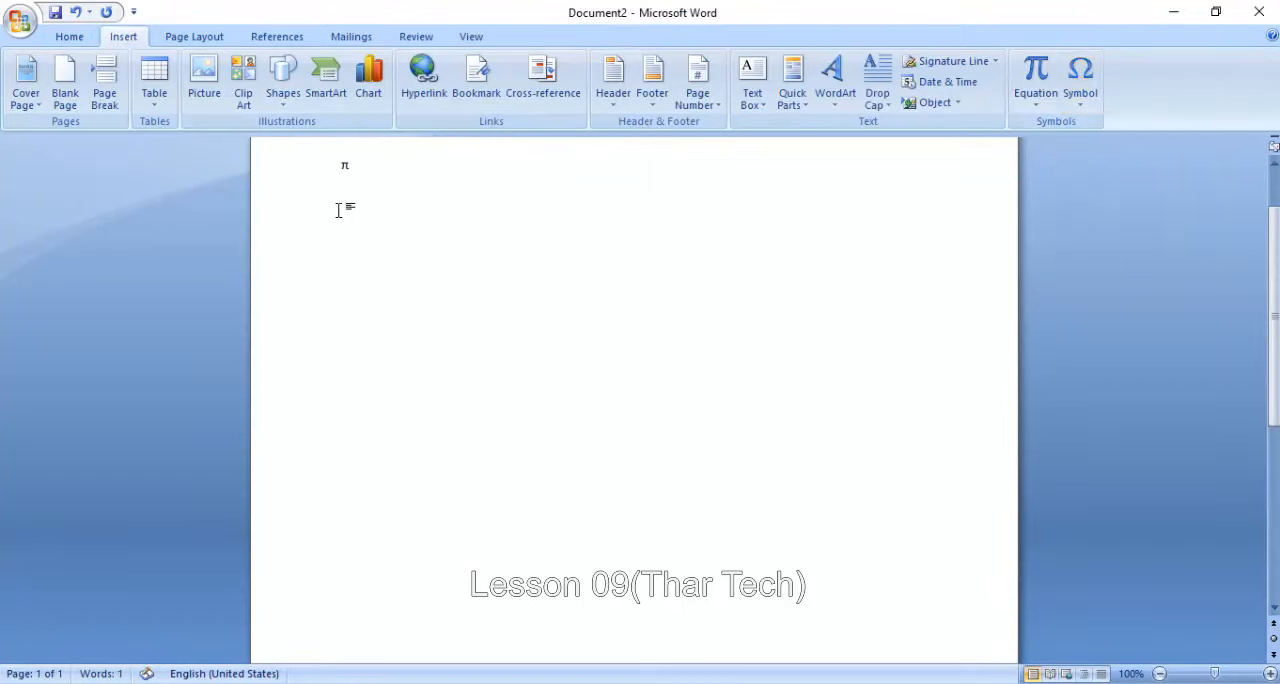
- Insert the Greek small letter sampi (character code 03E1) from the full symbol set after the π
left_click(1083, 103)
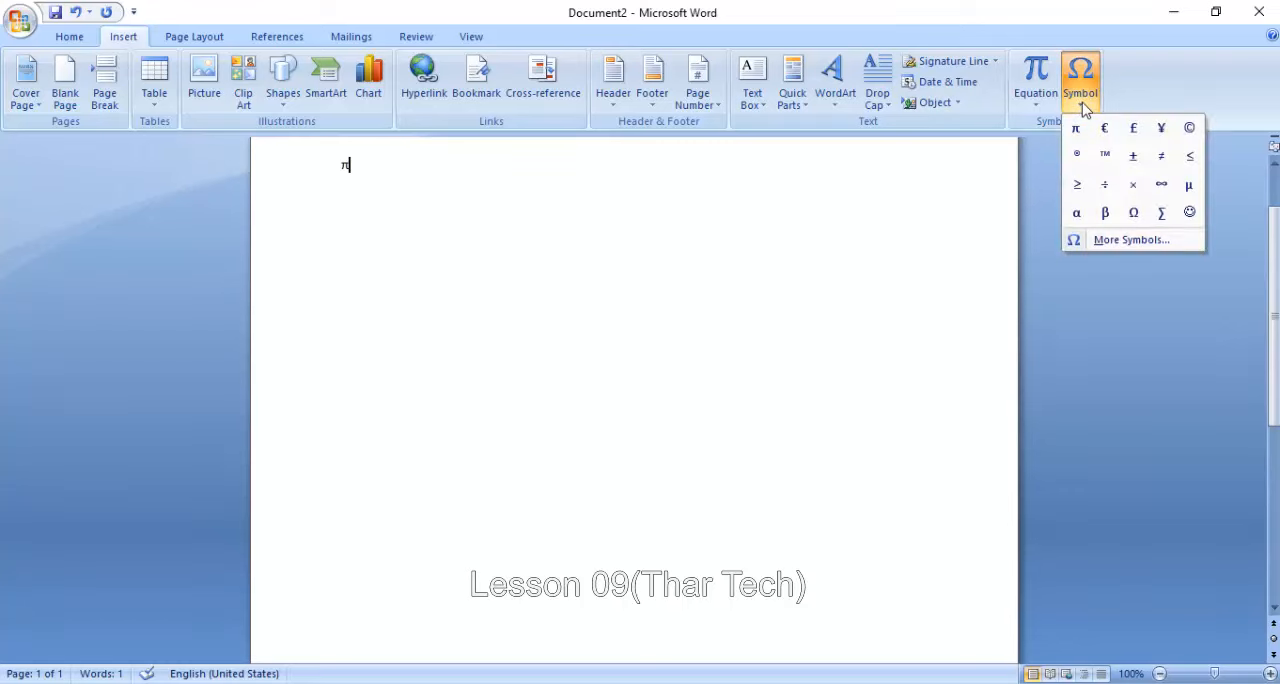
left_click(1127, 240)
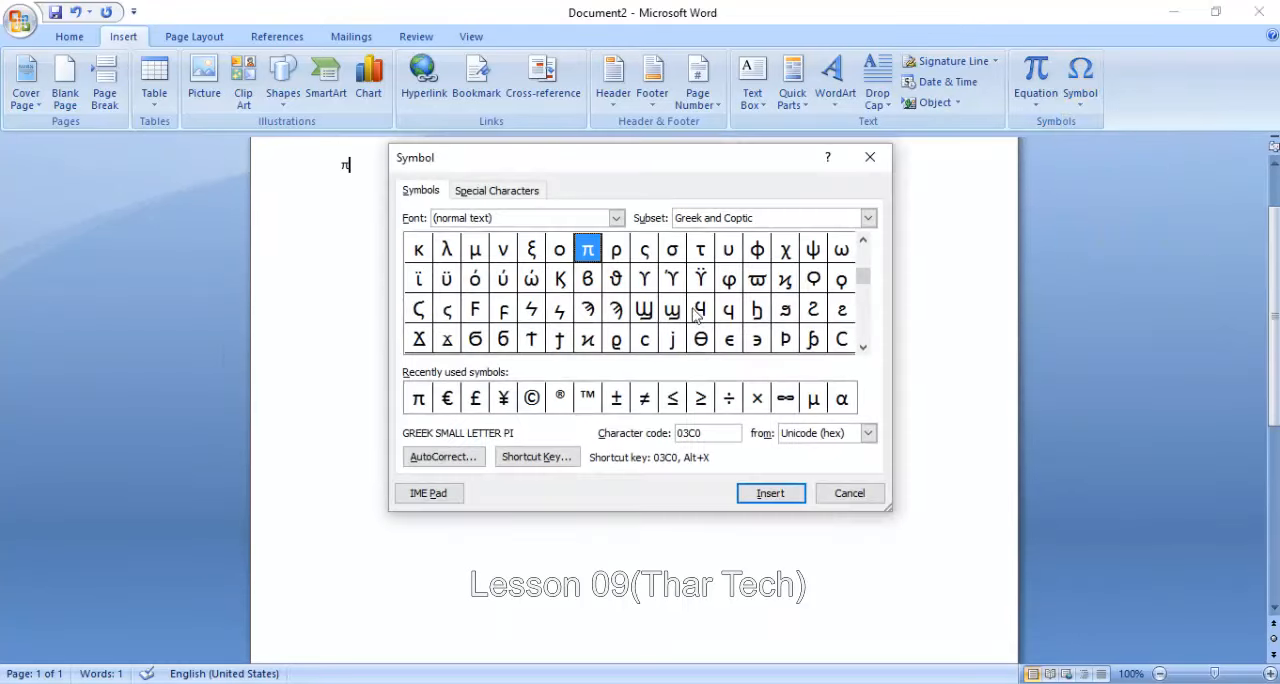
left_click(701, 279)
left_click(757, 279)
left_click(701, 339)
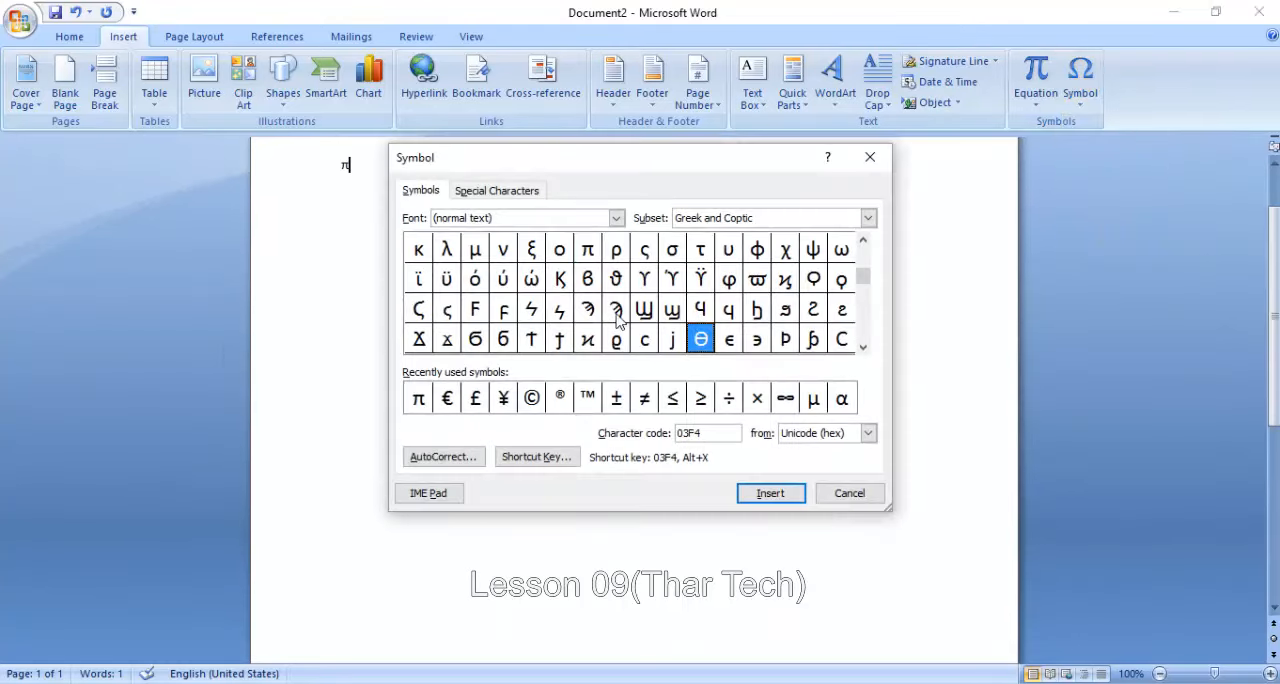
left_click(616, 309)
left_click(762, 493)
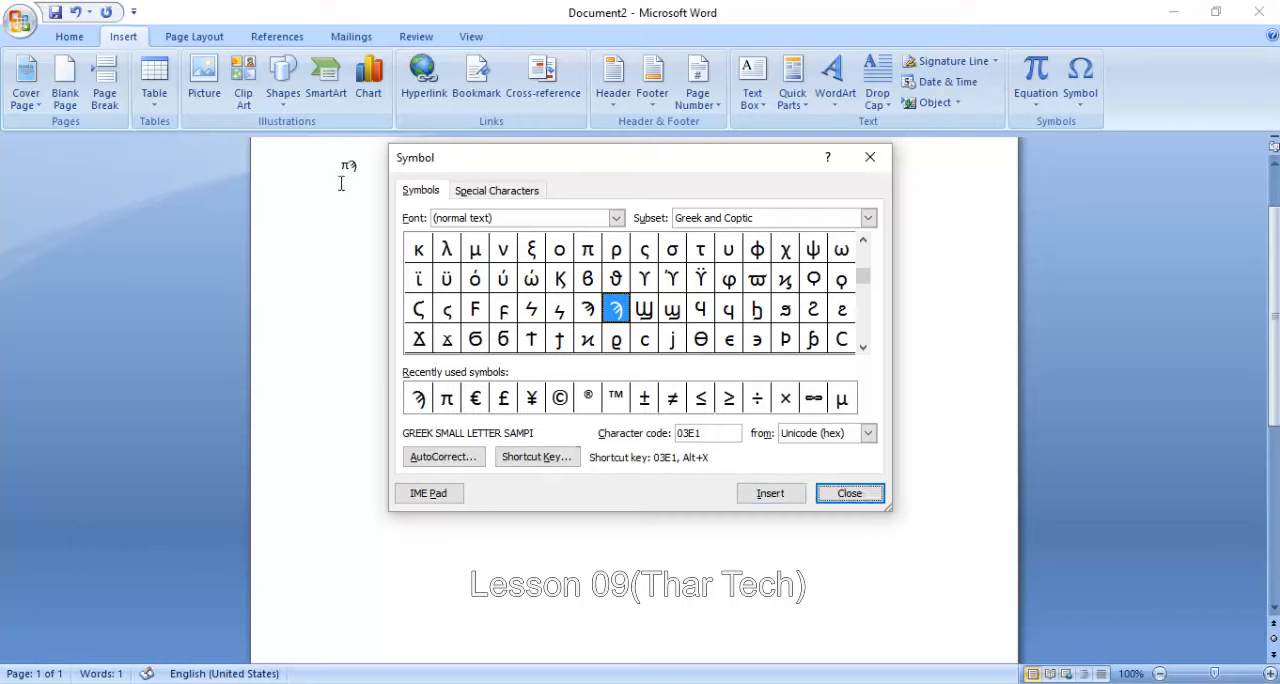
- Insert the accented Greek small omicron ό (character code 03CC) after the sampi and finish adding symbols
left_click(475, 283)
left_click(768, 491)
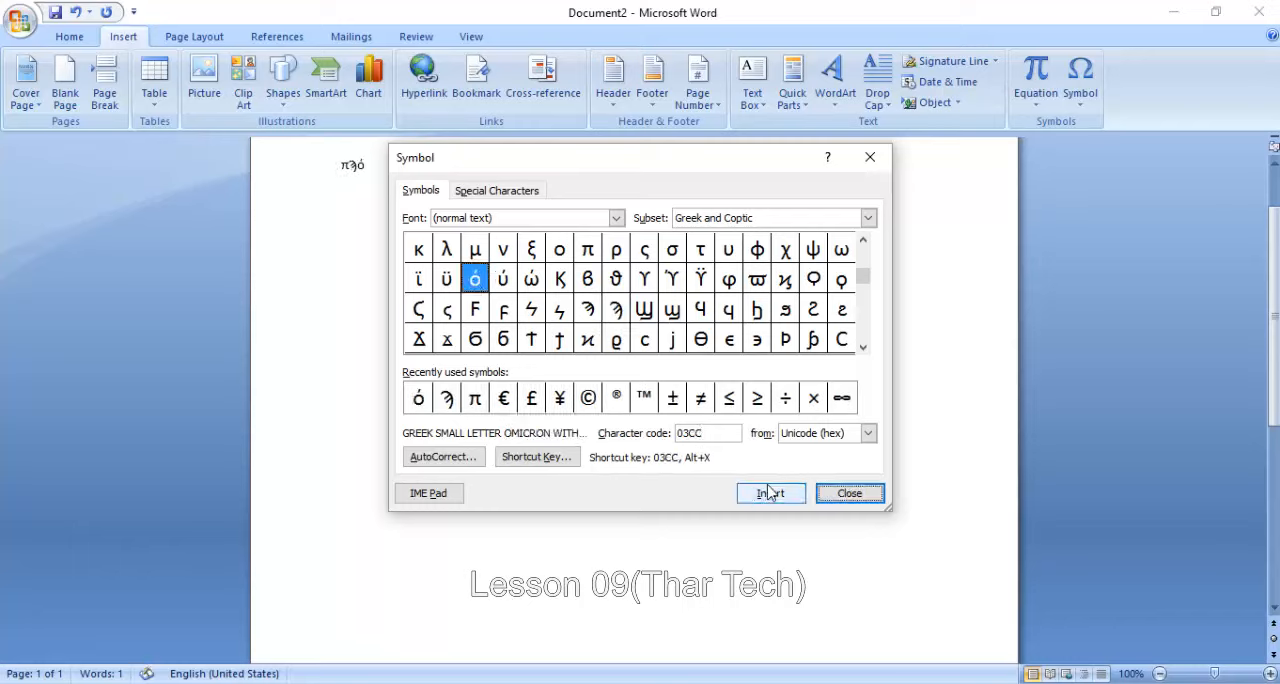
left_click(850, 492)
scroll(543, 360, "up", 2)
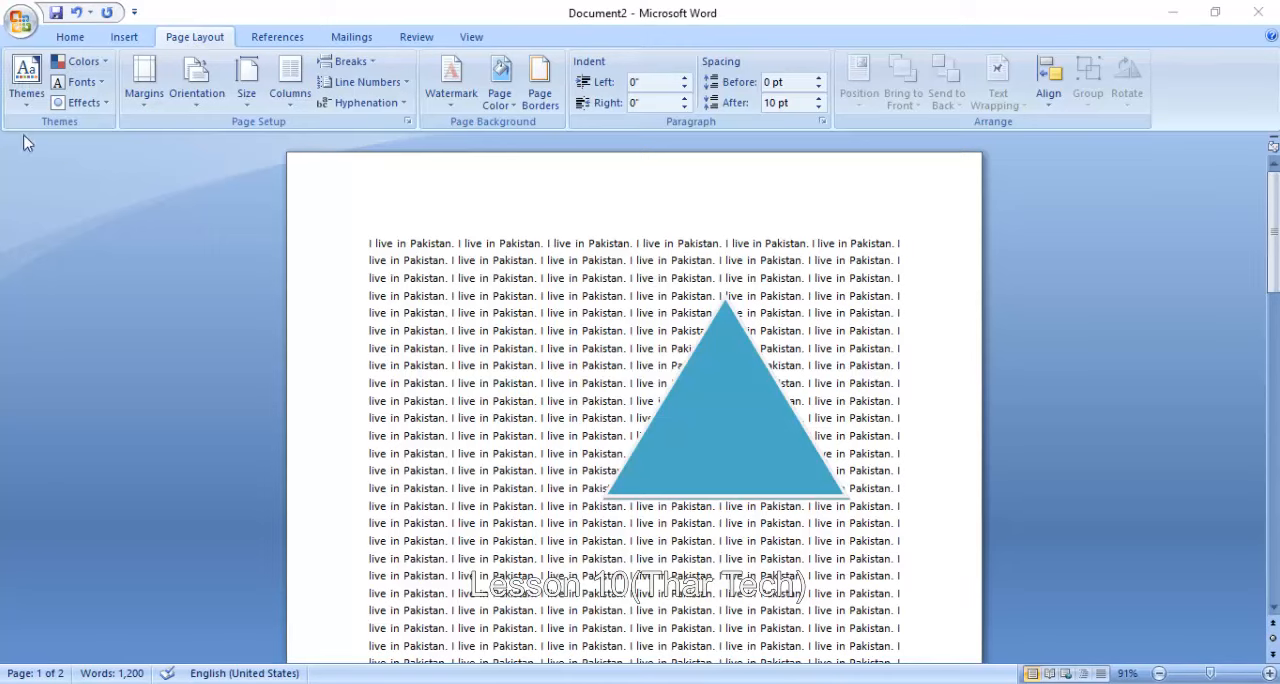
- Examine how the built-in themes affect the text and triangle, and look through the built-in theme color sets
left_click(27, 85)
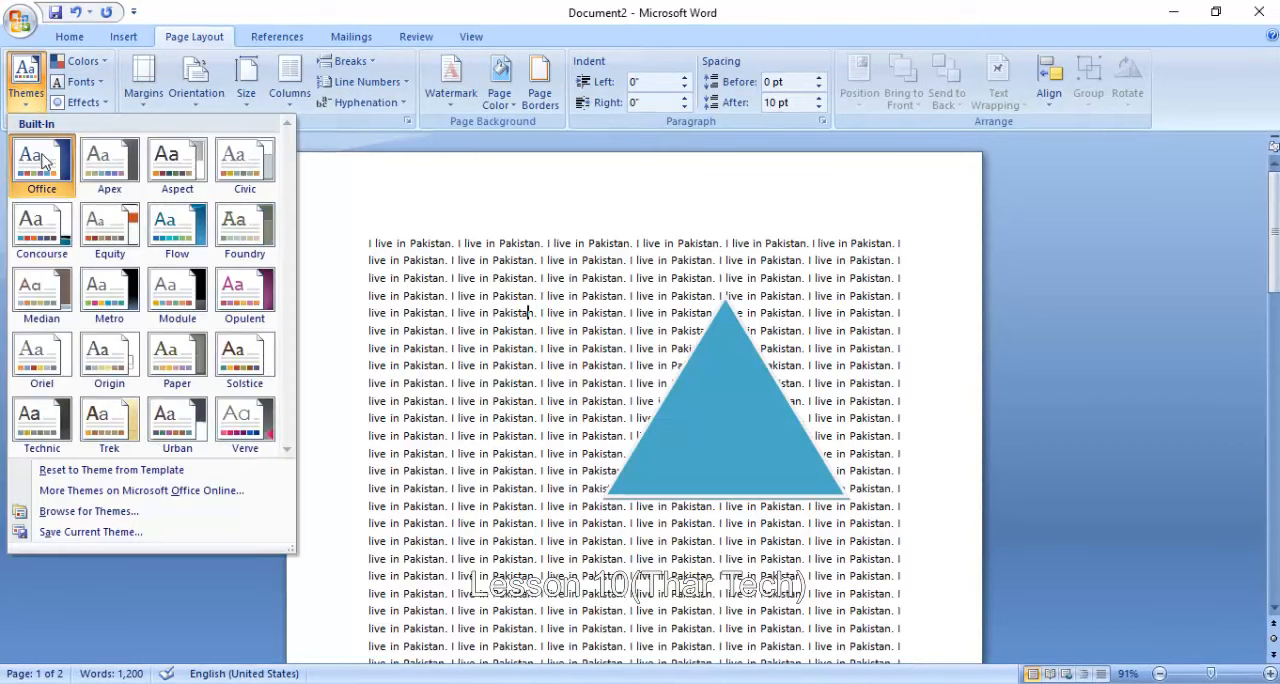
left_click(566, 333)
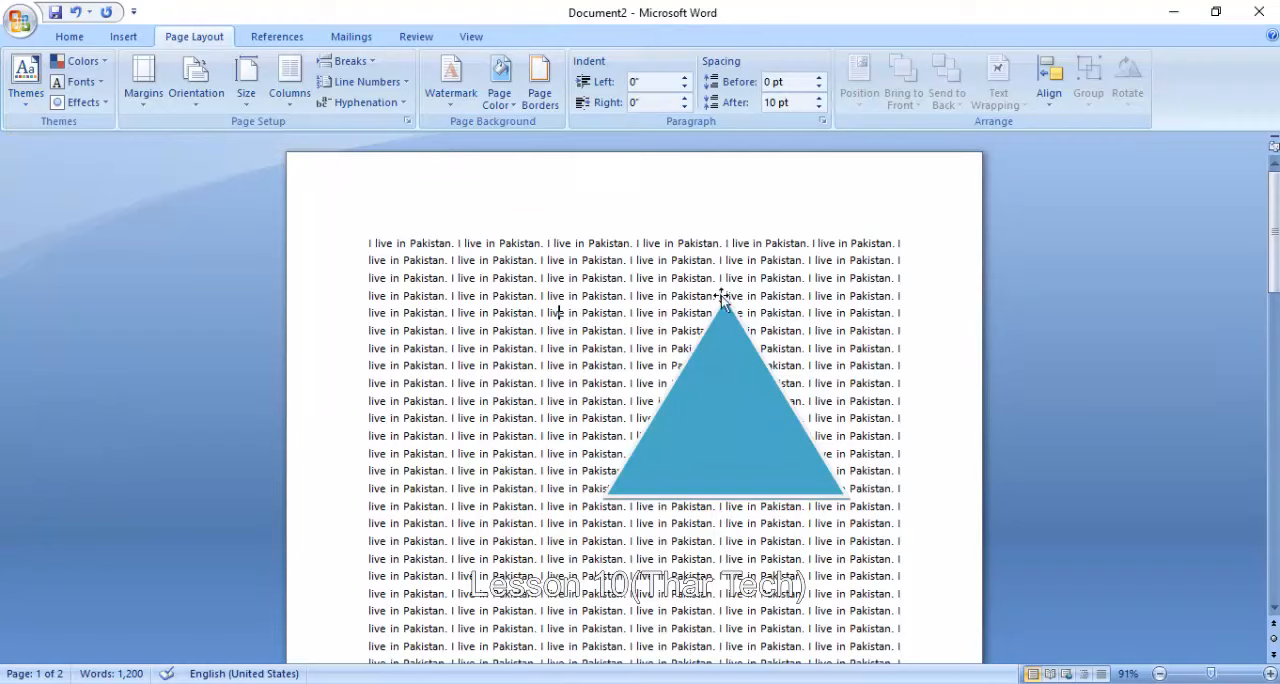
left_click(735, 380)
left_click(560, 363)
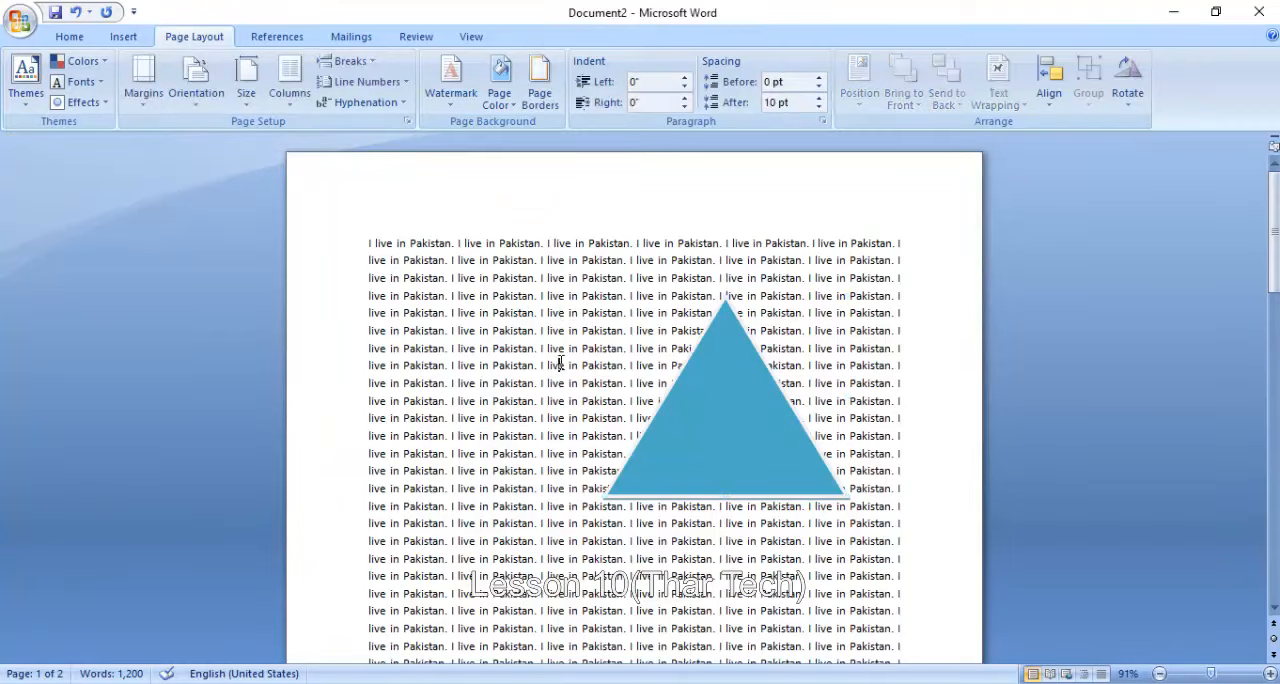
left_click(24, 80)
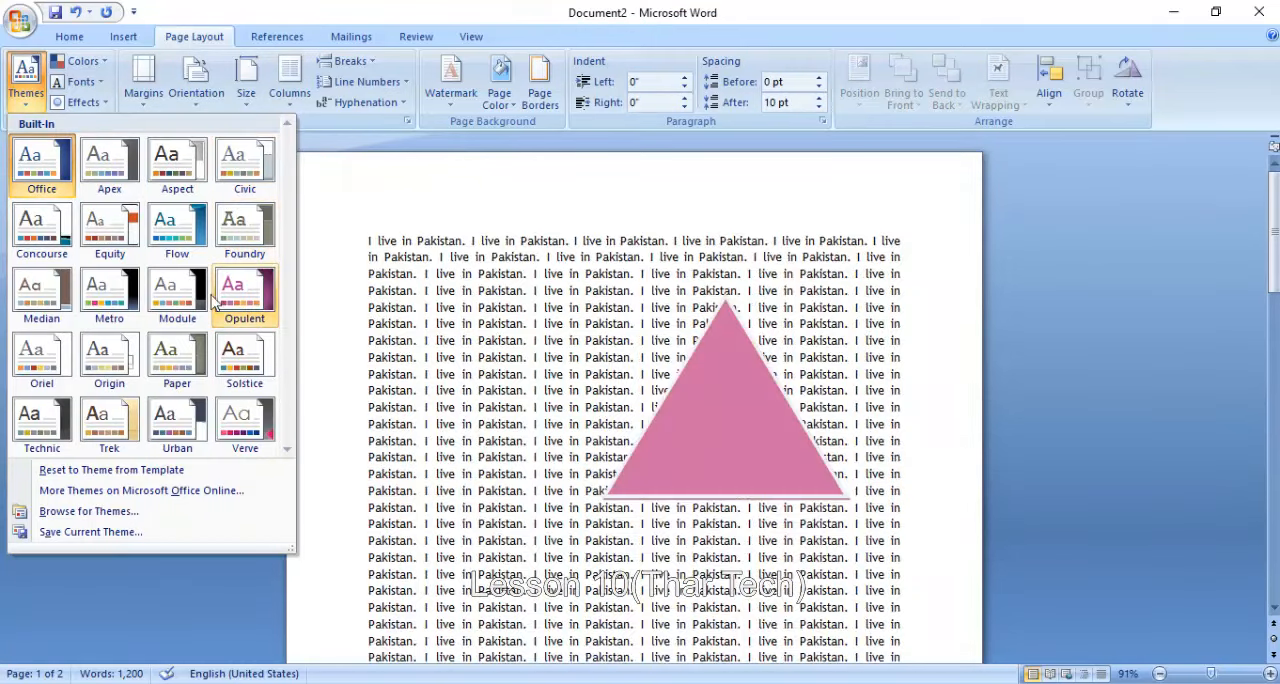
left_click(98, 64)
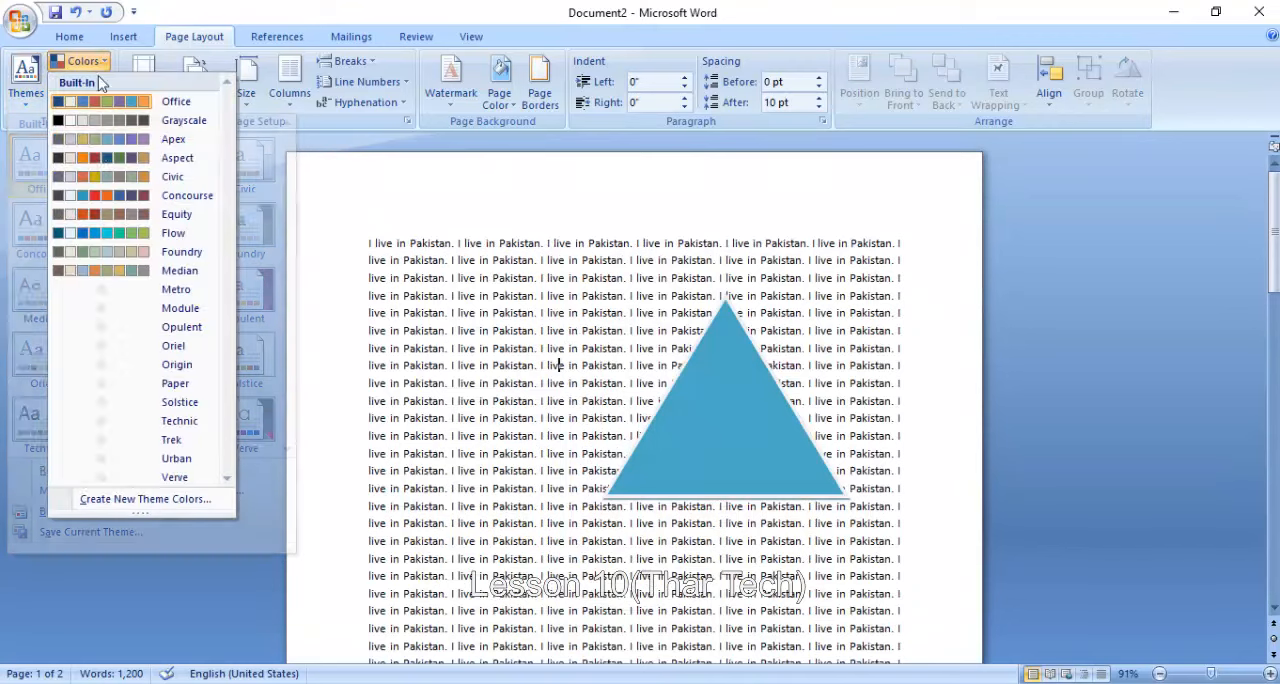
left_click(293, 262)
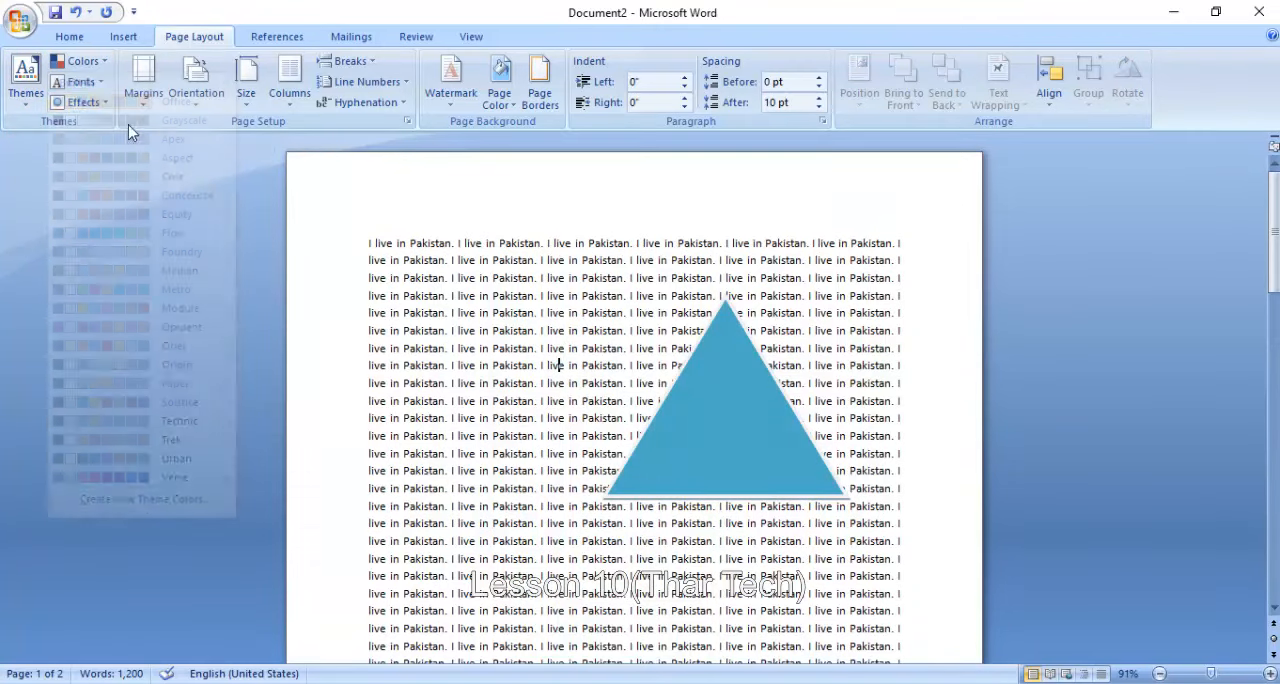
- Apply a different built-in theme font set to the text and delete the triangle shape
left_click(88, 83)
left_click(147, 312)
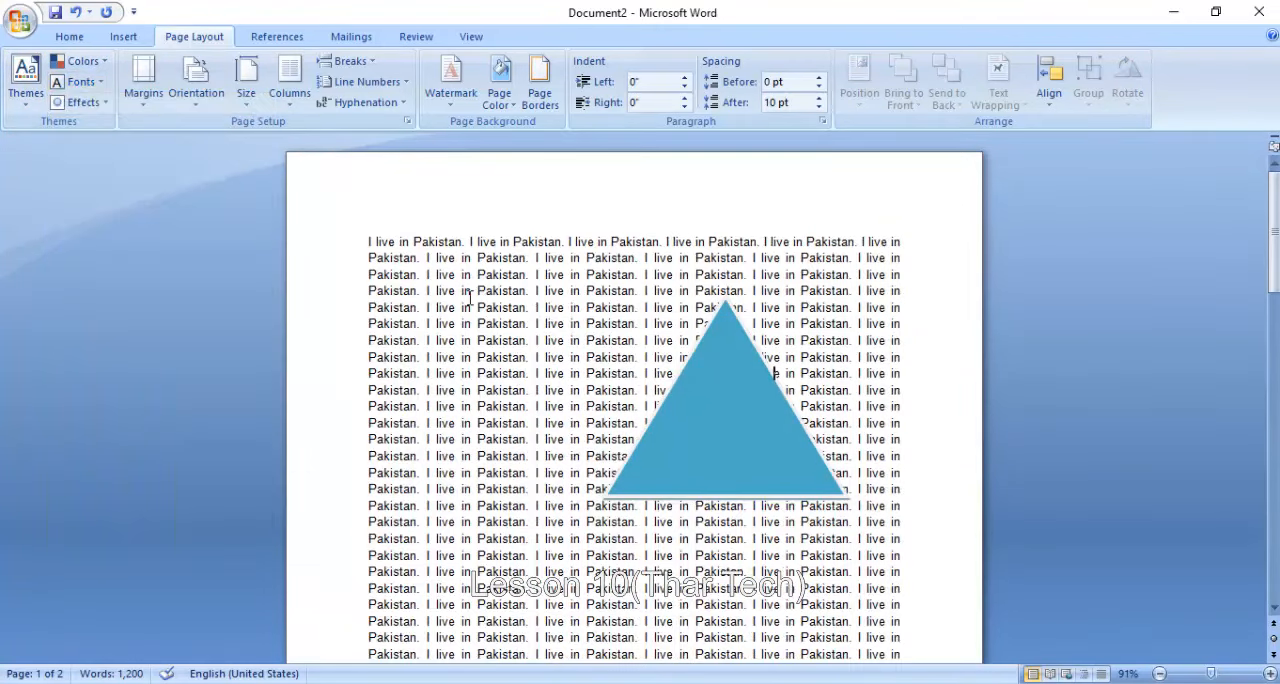
left_click(725, 386)
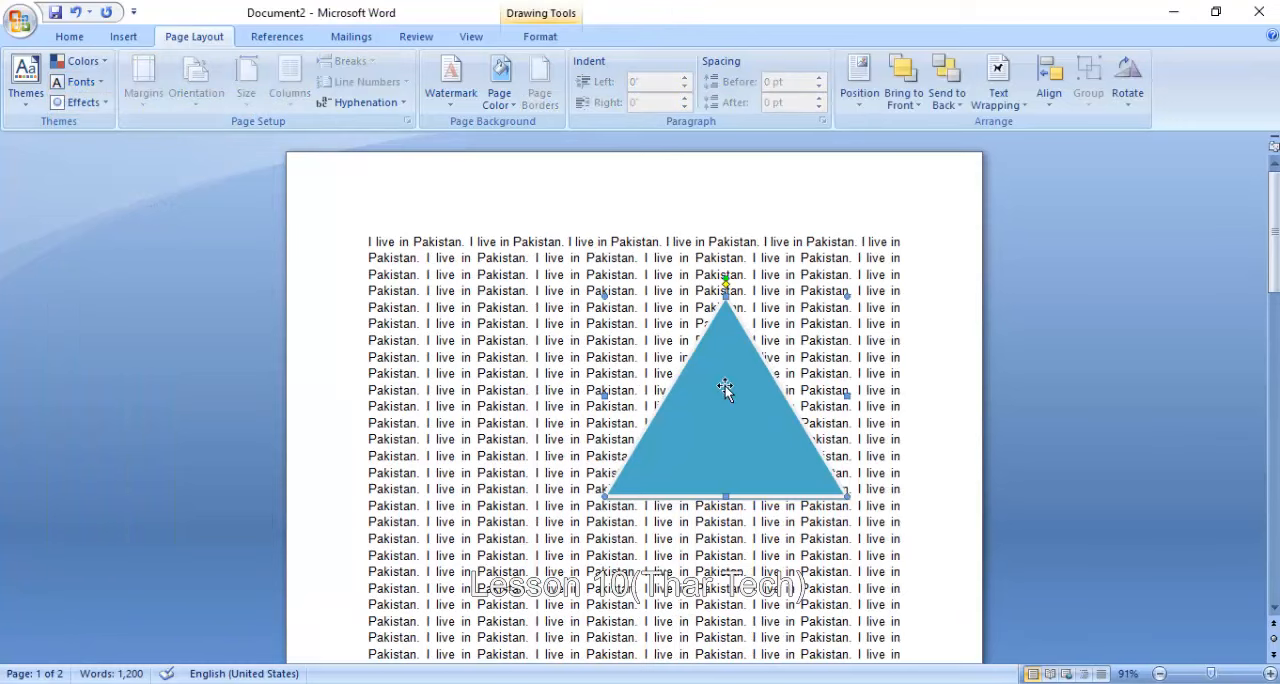
key("Delete")
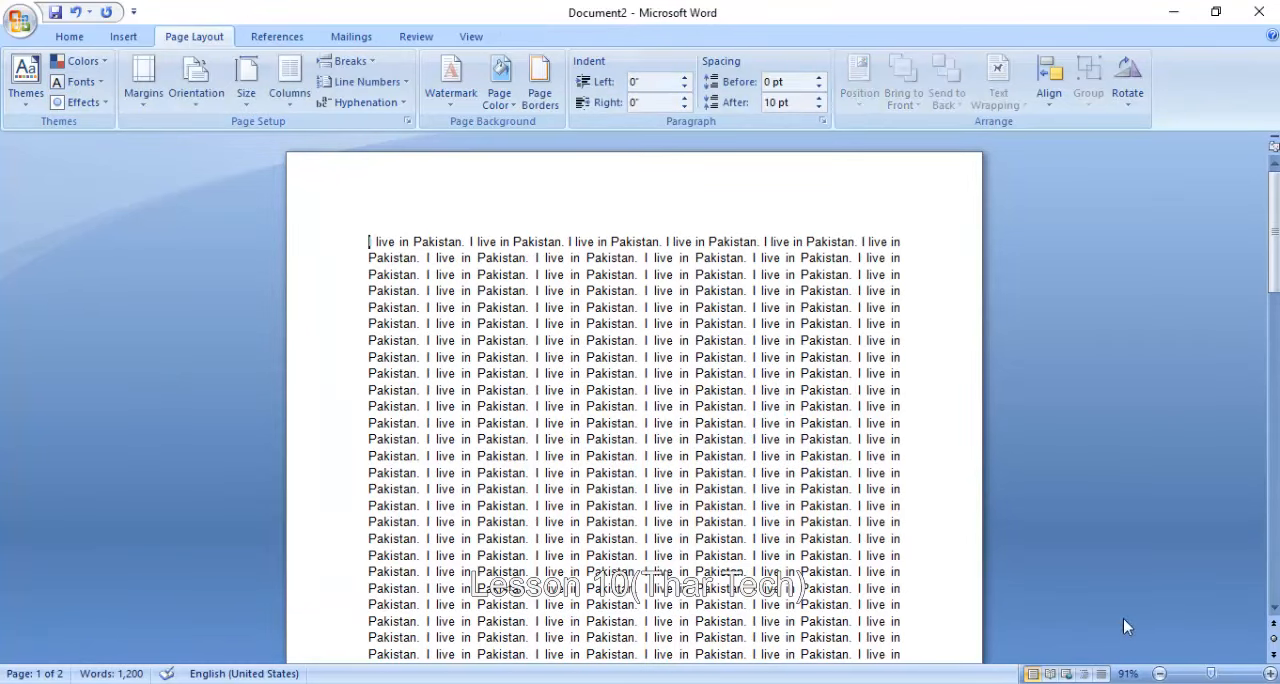
- With both pages in view, apply the Narrow margin preset, followed by the Moderate preset
left_click_drag(1210, 675, 1190, 675)
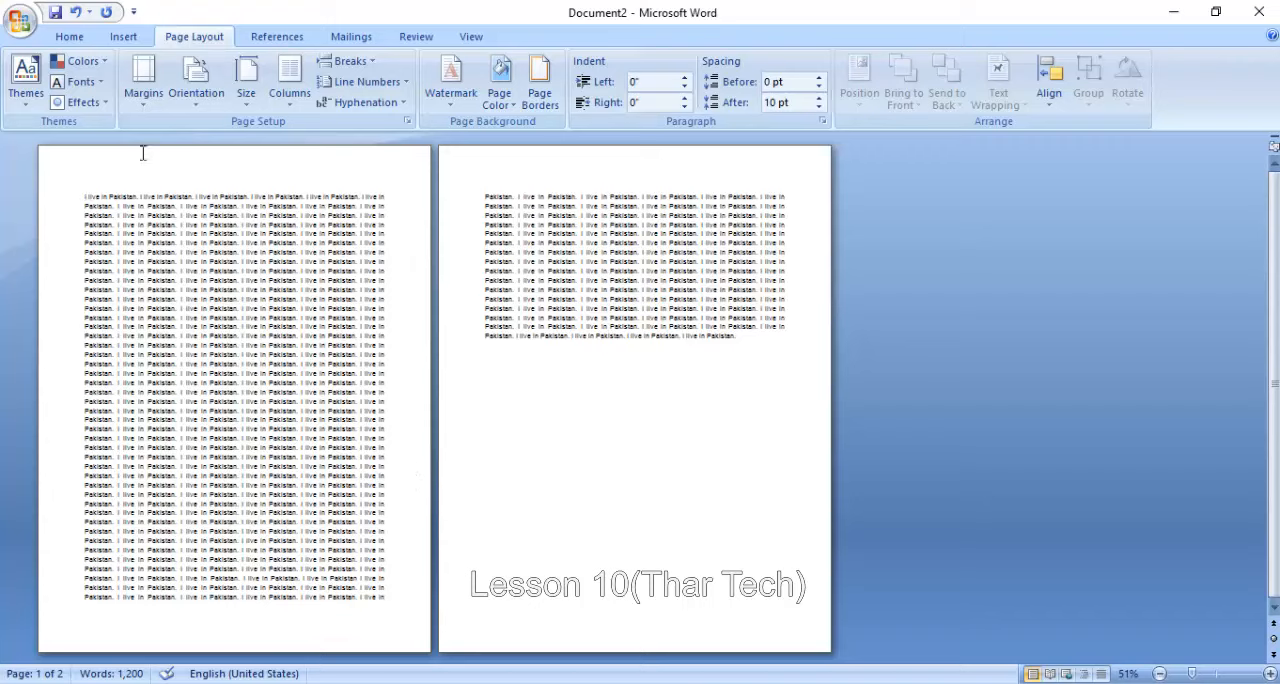
left_click(132, 95)
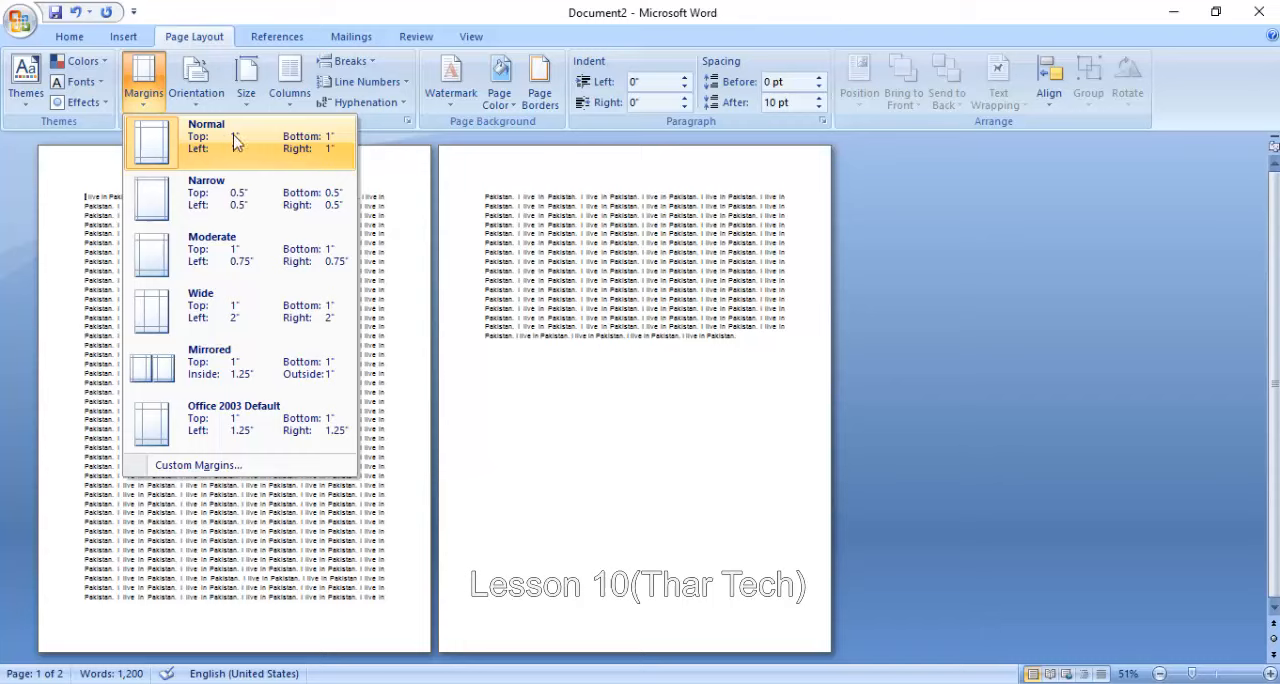
left_click(268, 200)
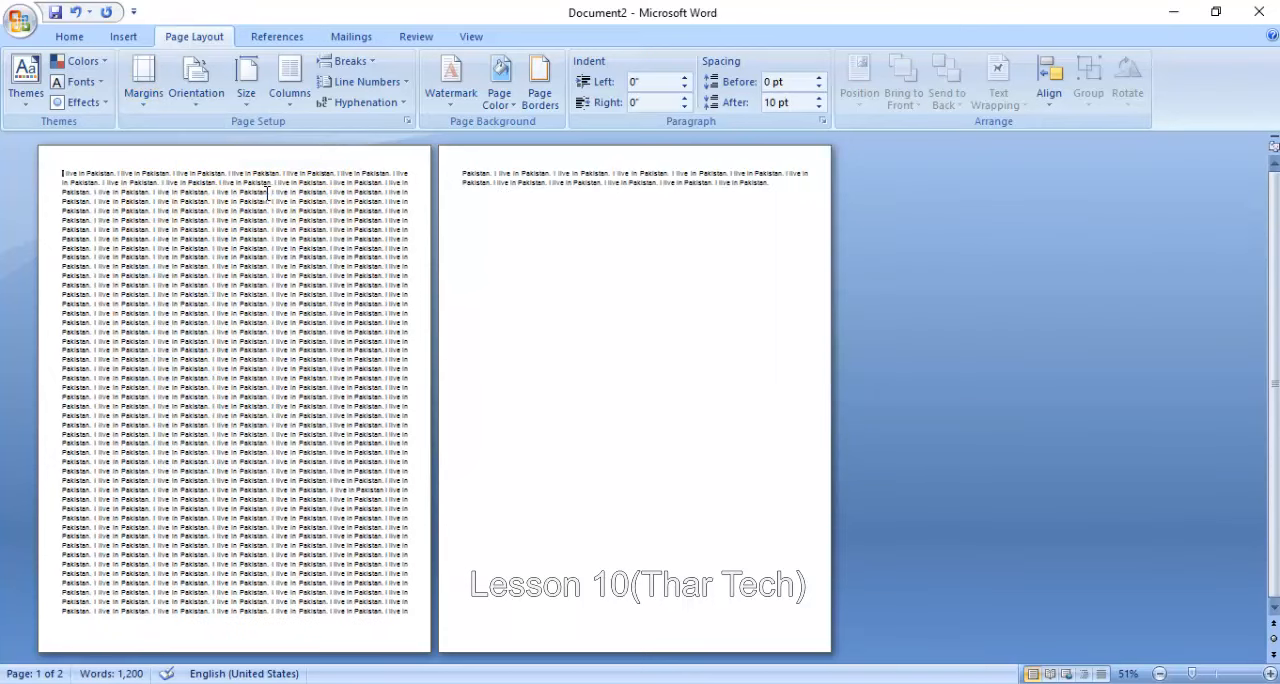
left_click(145, 90)
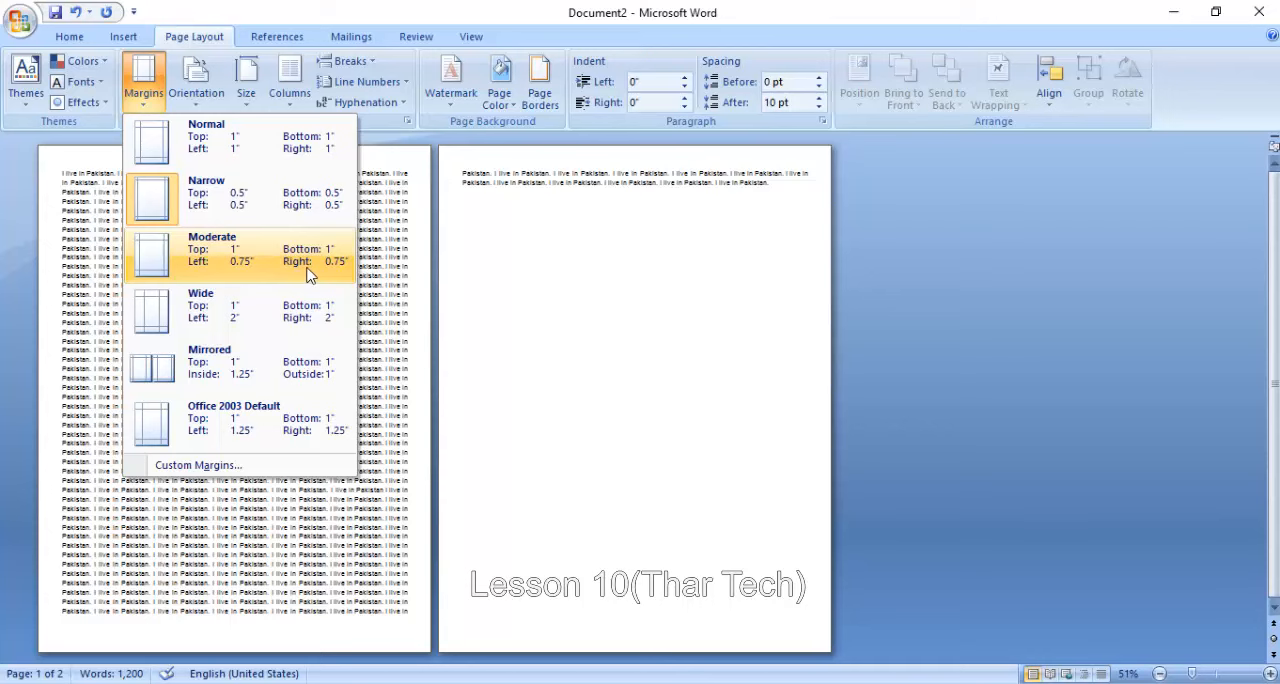
left_click(237, 272)
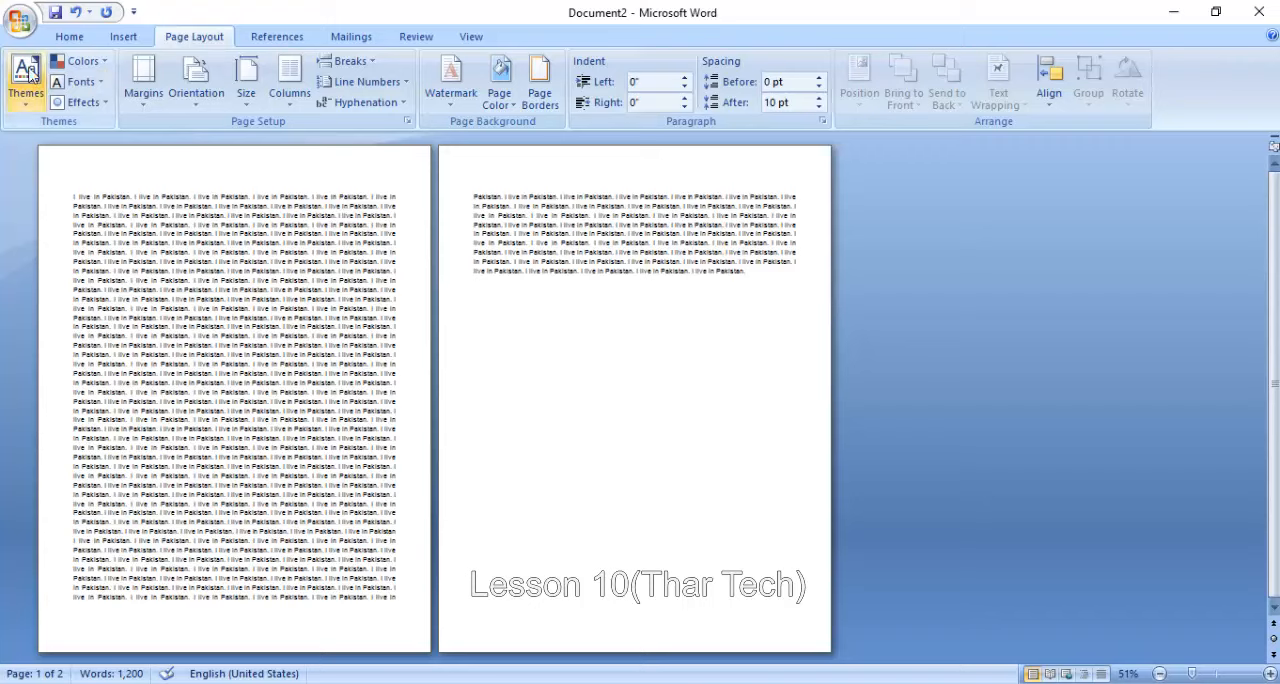
- Set custom margins of 0" top and 2" bottom for the whole document, and return to the Normal margin preset
left_click(143, 75)
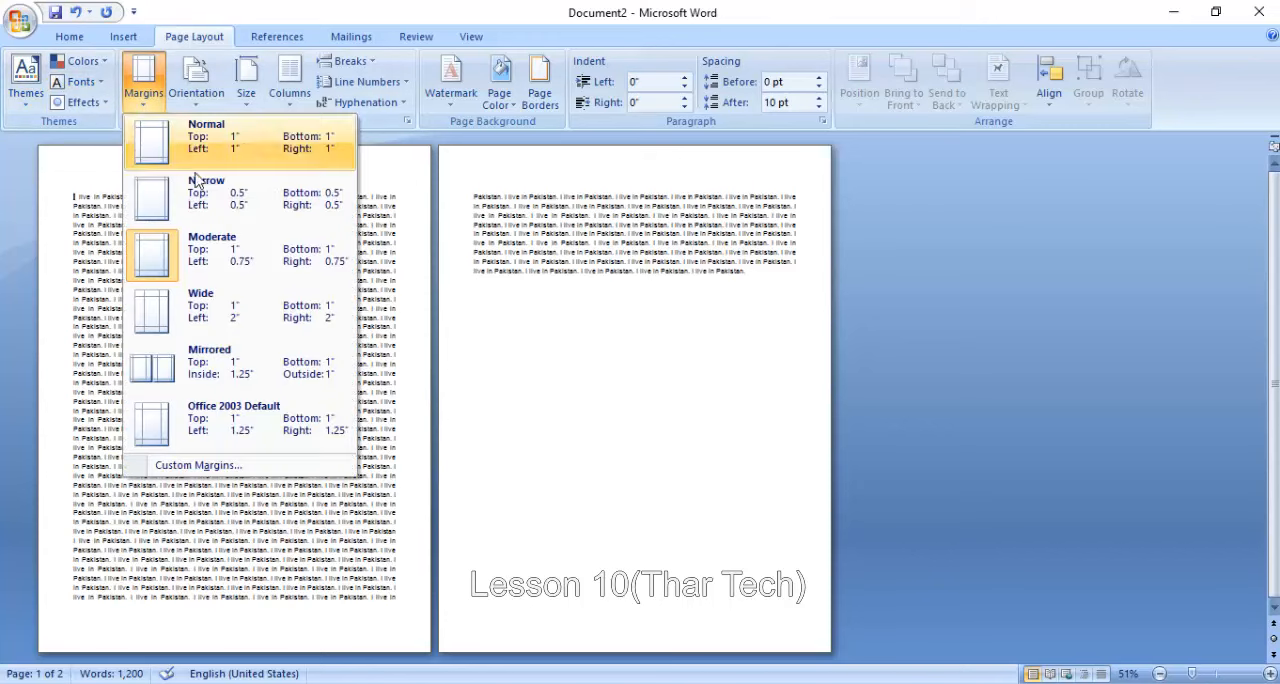
left_click(262, 466)
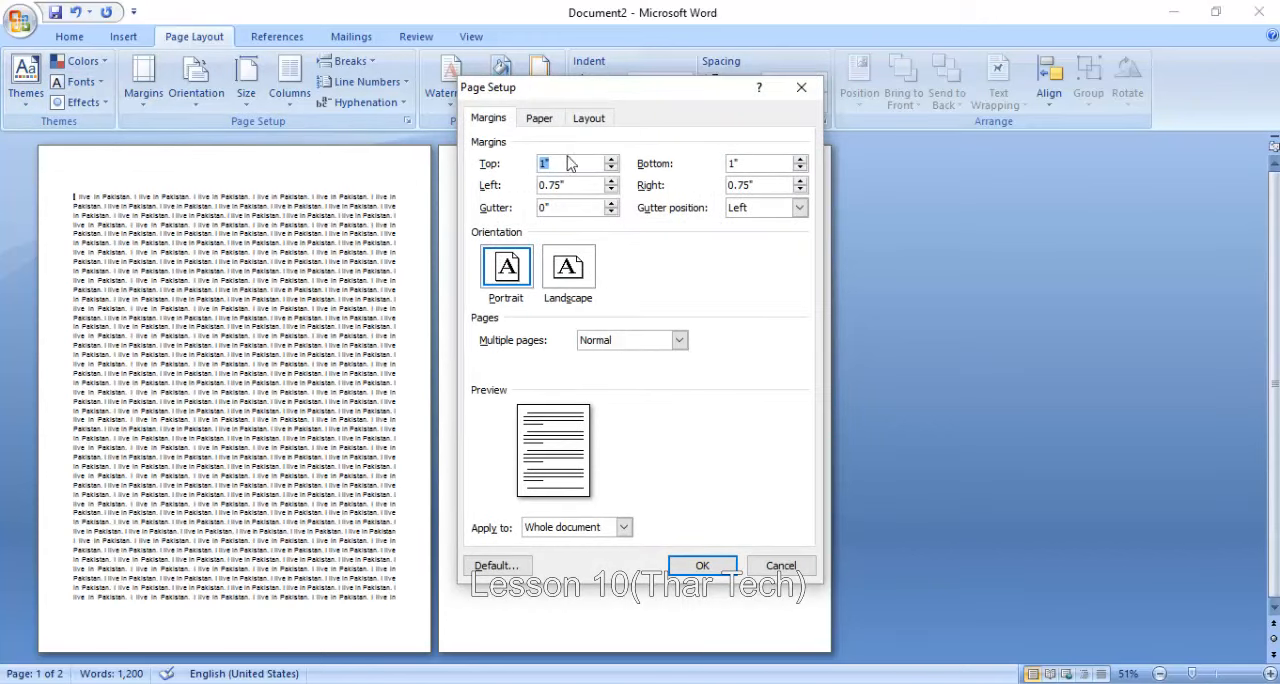
left_click(612, 168)
left_click(612, 168)
left_click(612, 168)
left_click(612, 168)
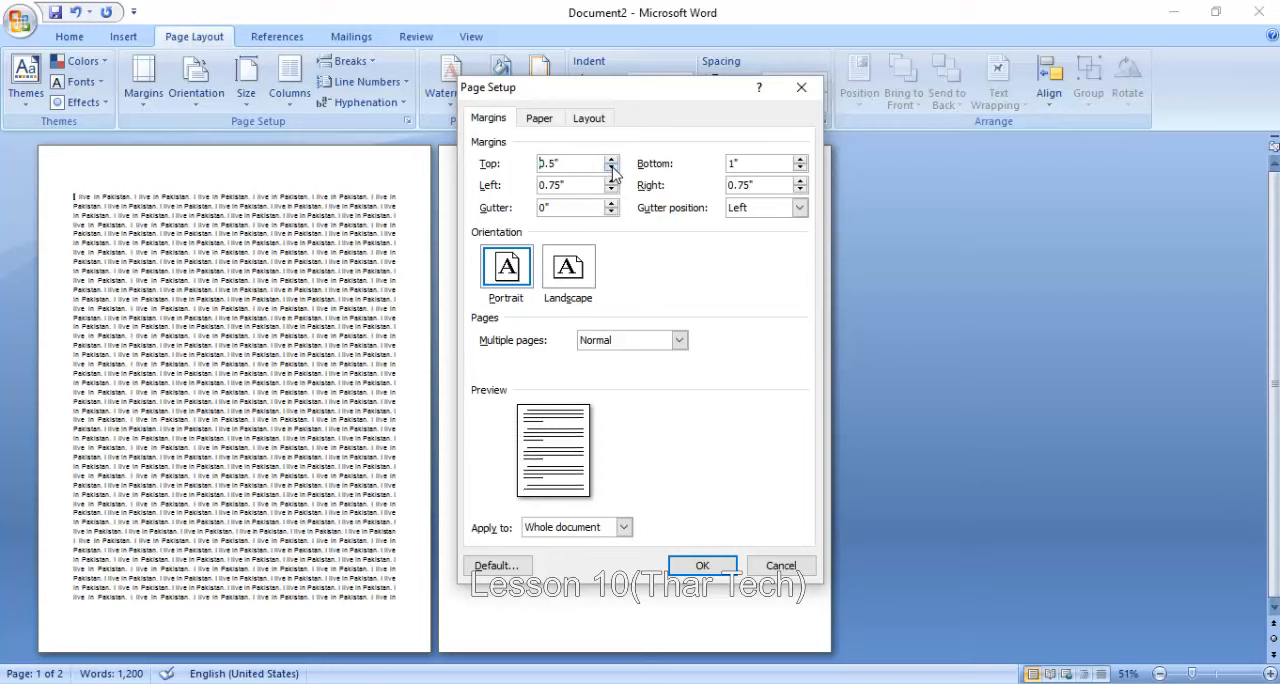
left_click(612, 168)
left_click(612, 168)
left_click(612, 168)
left_click(612, 168)
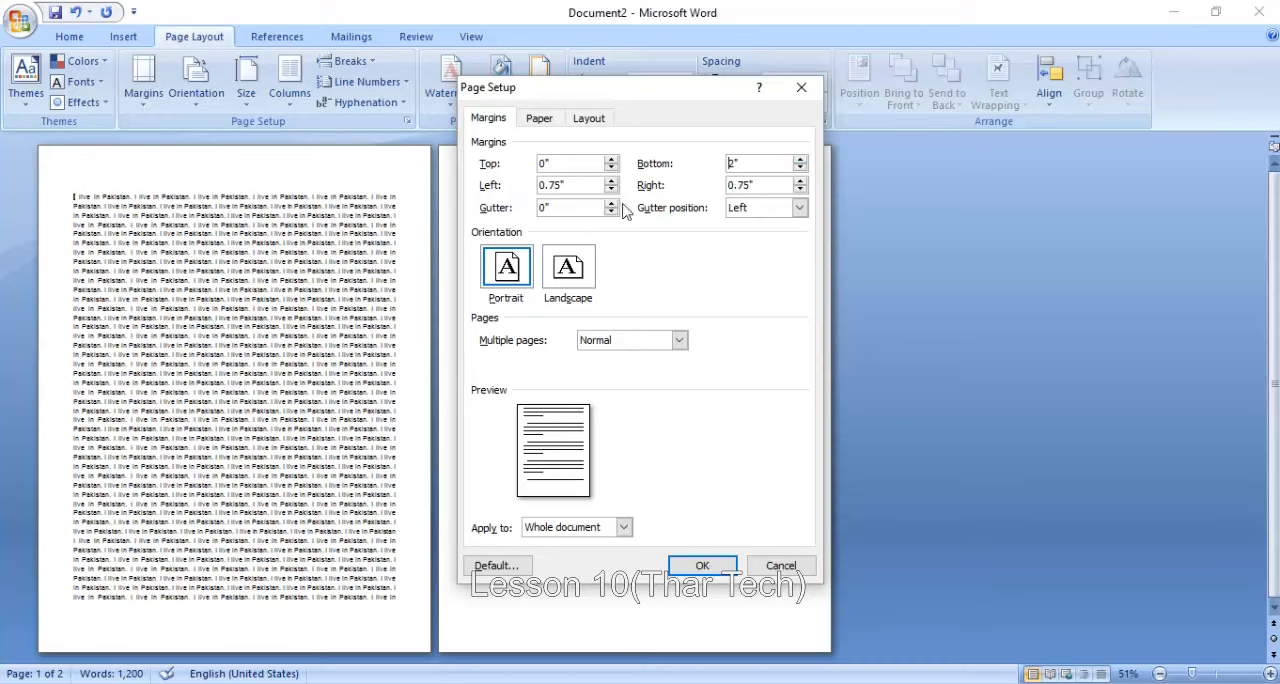
left_click(714, 568)
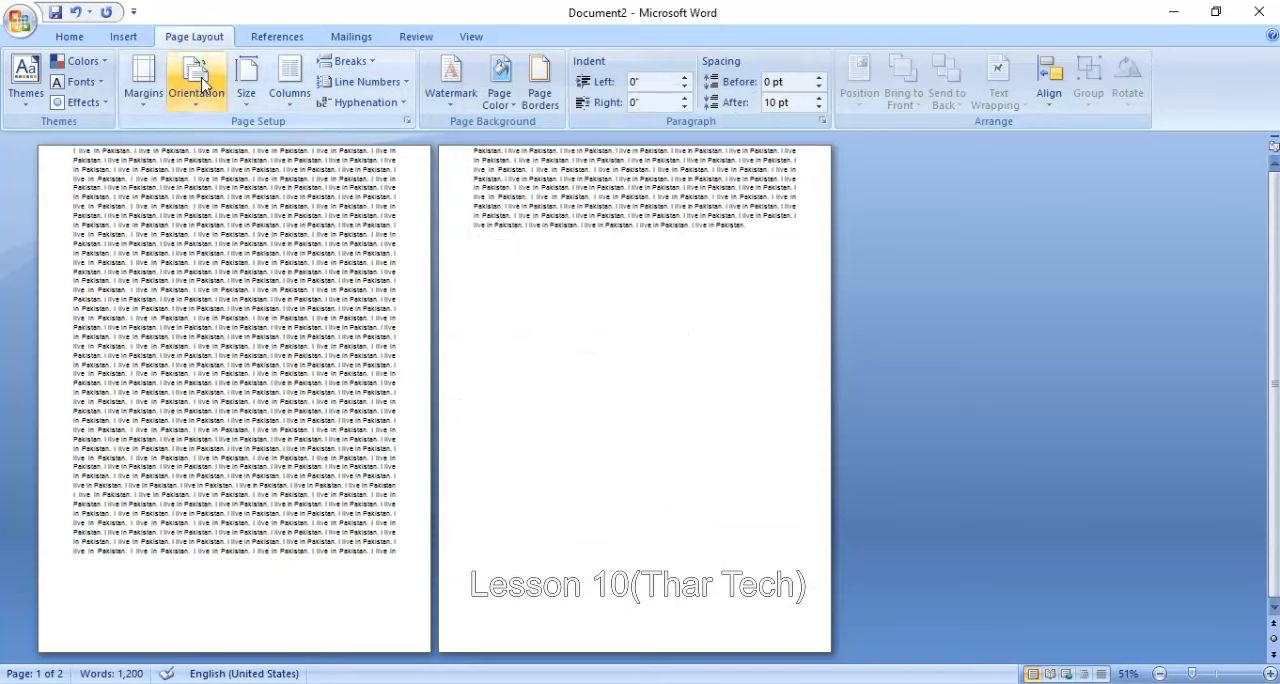
left_click(143, 82)
left_click(266, 214)
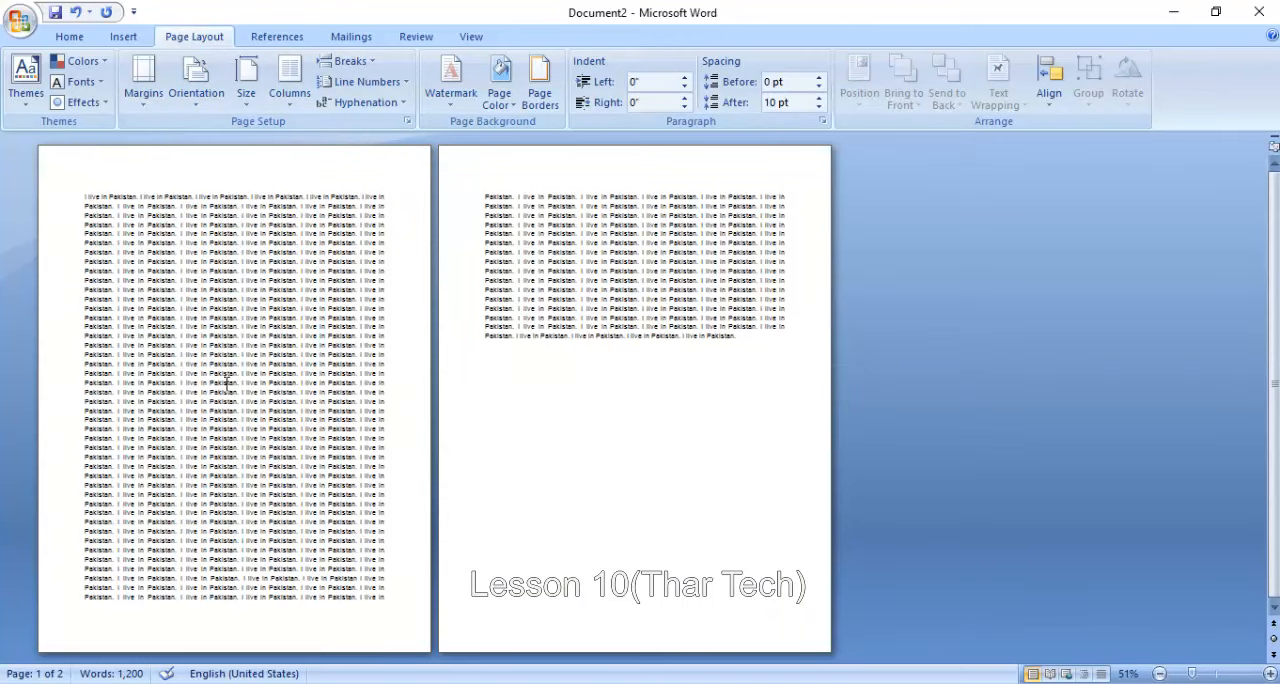
- Switch the page orientation to landscape and back to portrait
left_click(196, 75)
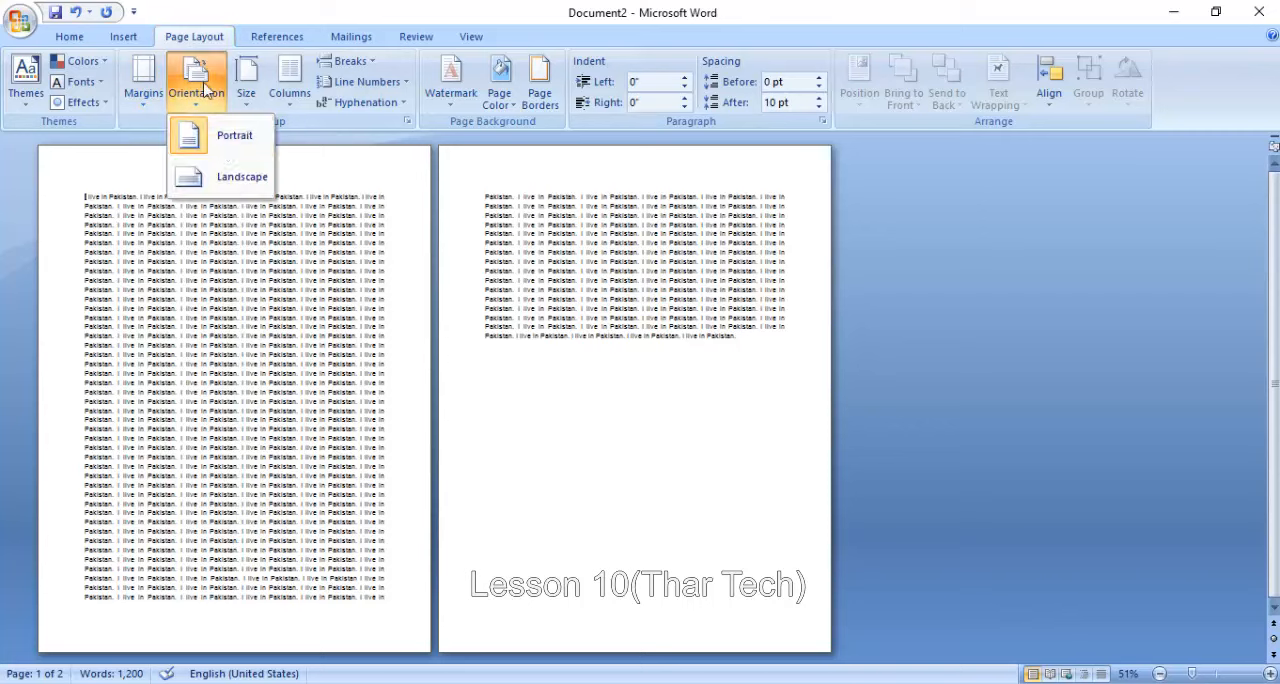
left_click(226, 175)
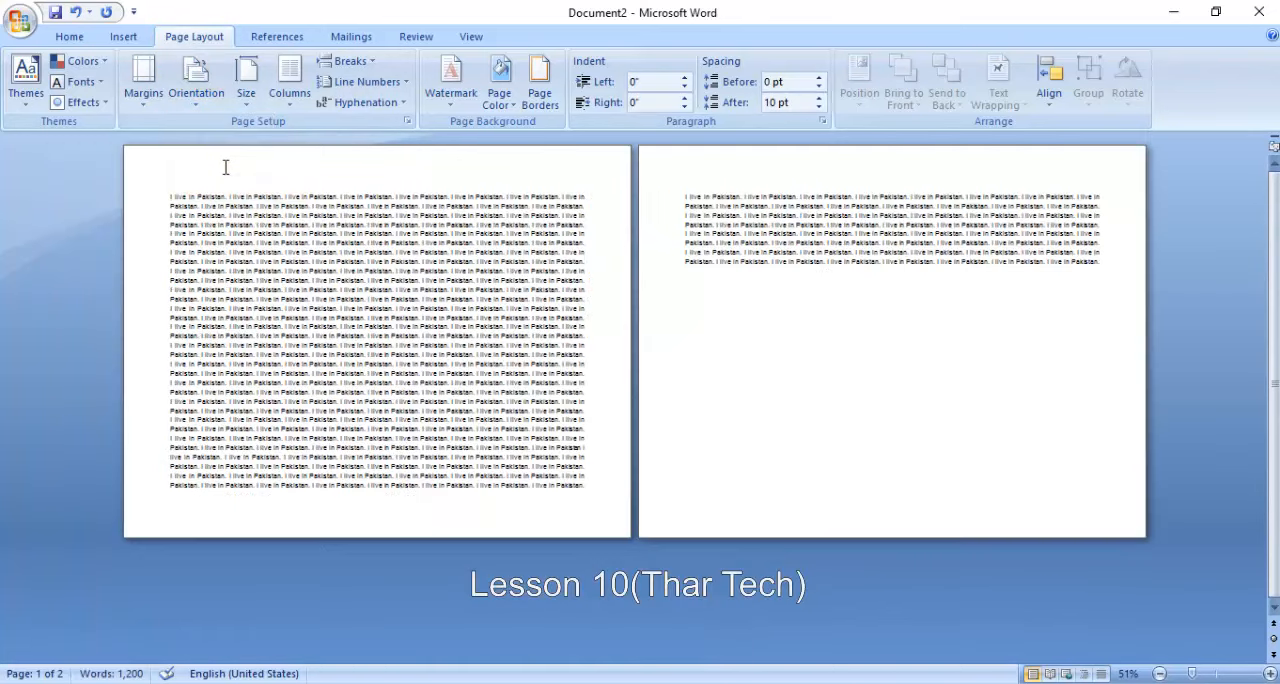
left_click(197, 82)
left_click(228, 140)
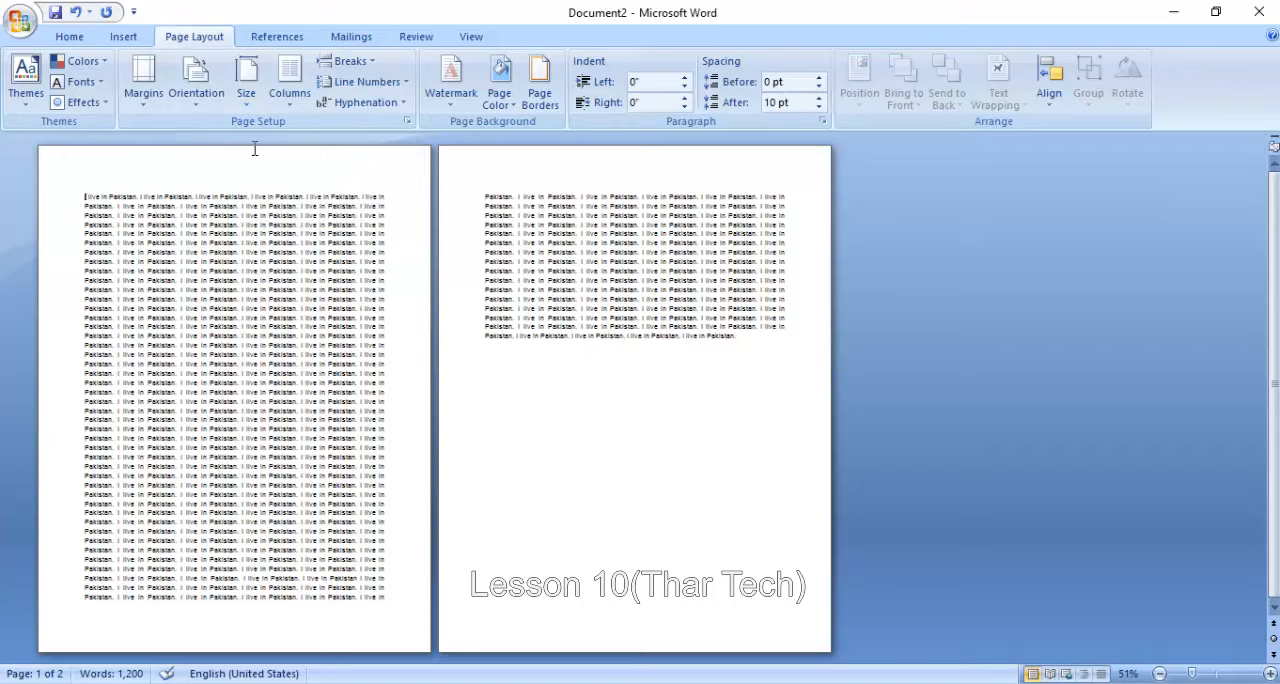
- Try the Legal 8.5" x 14" paper size and change the pages to A4, 8.27" x 11.69"
left_click(246, 80)
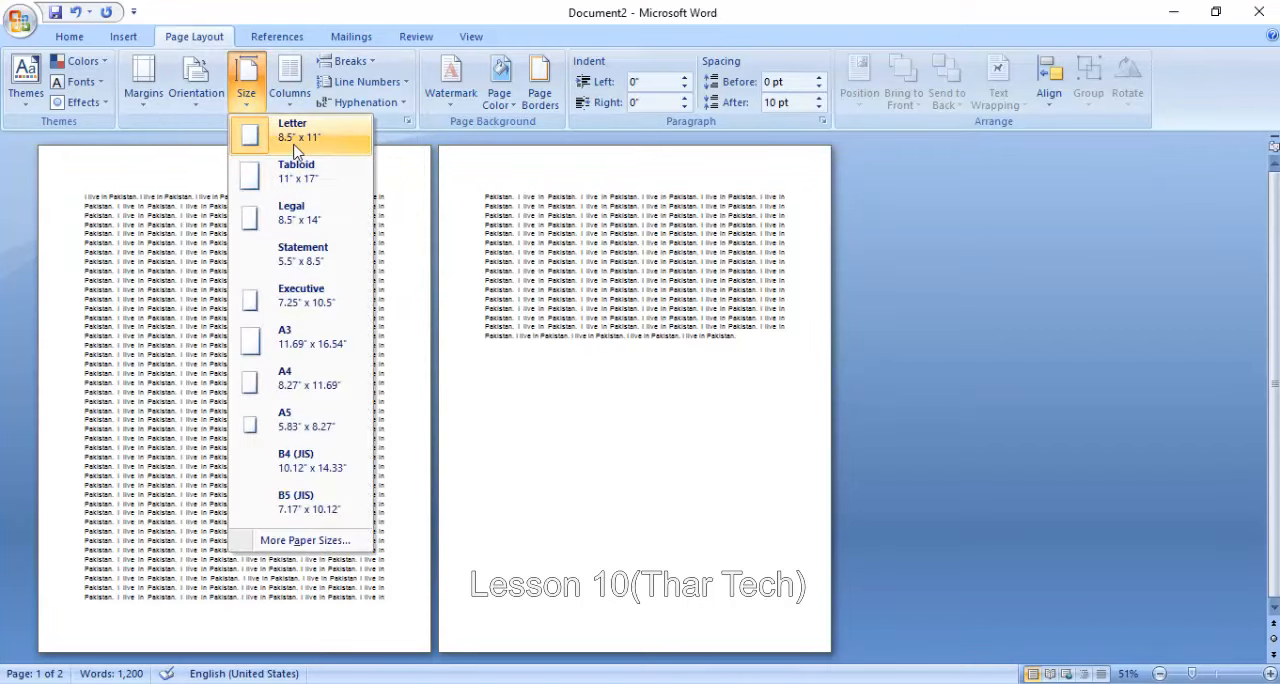
left_click(300, 215)
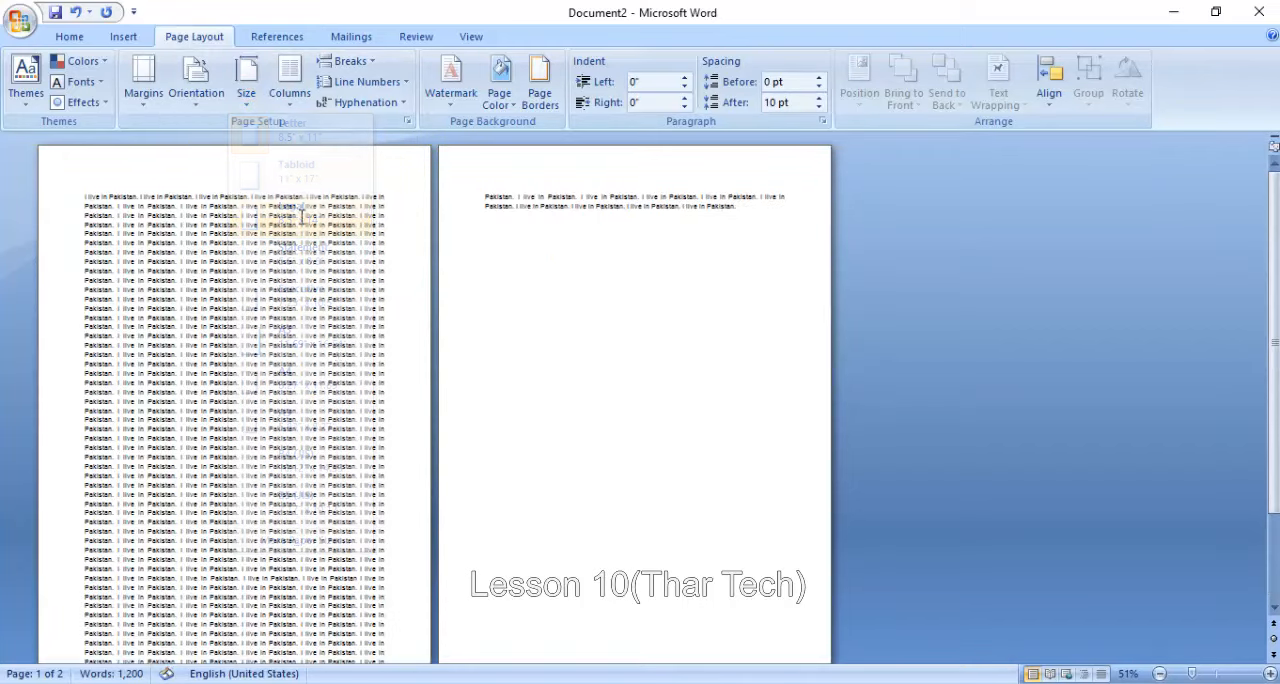
left_click(247, 78)
left_click(305, 390)
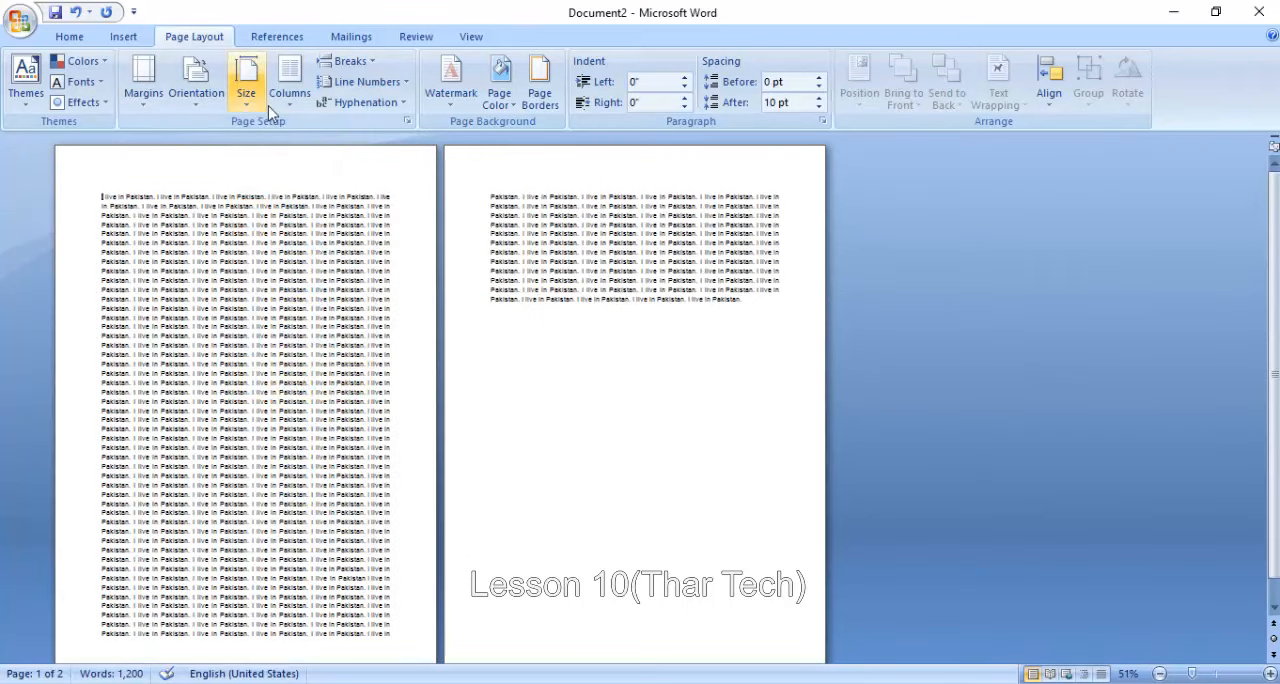
- Return the zoom to 100% and lay out the document text in two columns
left_click_drag(1198, 673, 1214, 676)
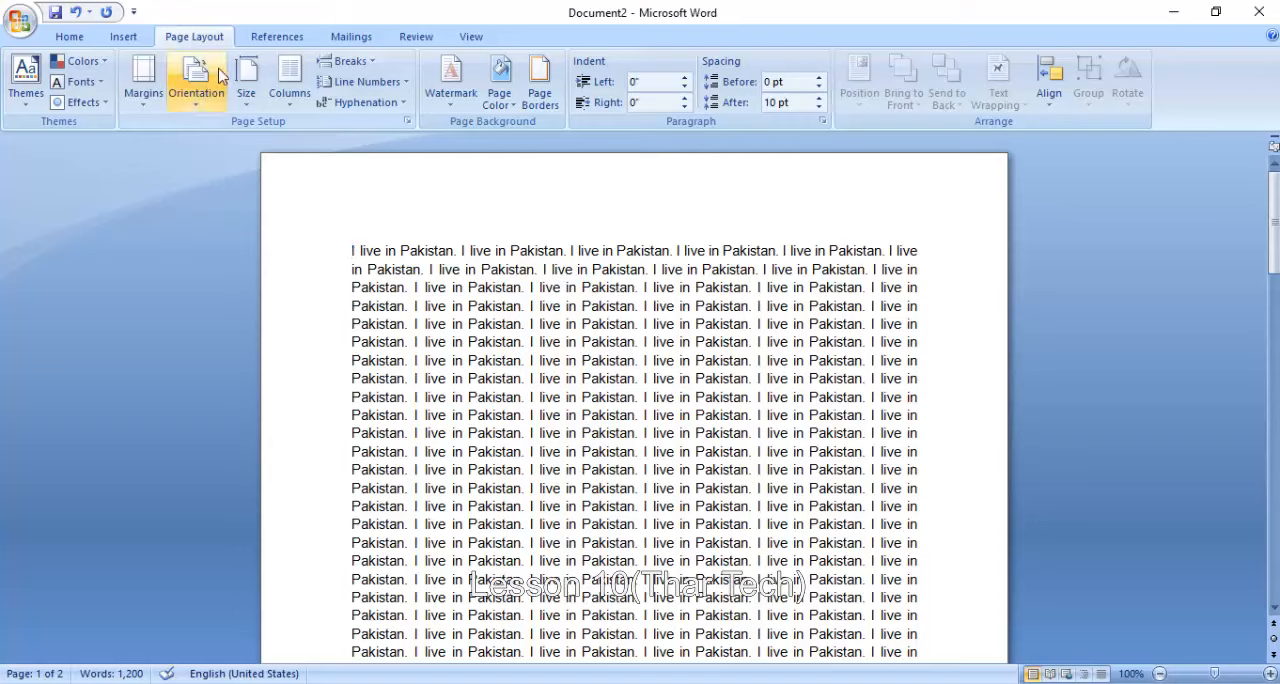
left_click(289, 82)
left_click(325, 178)
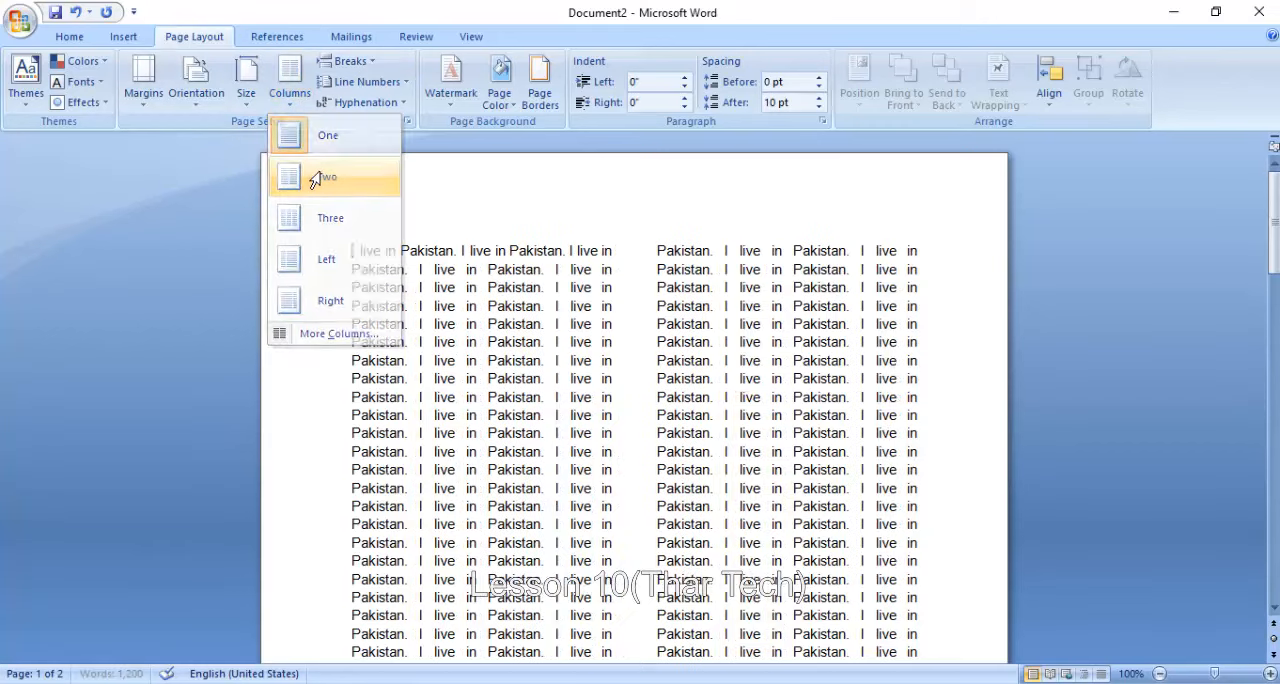
scroll(822, 447, "down", 5)
scroll(822, 447, "up", 3)
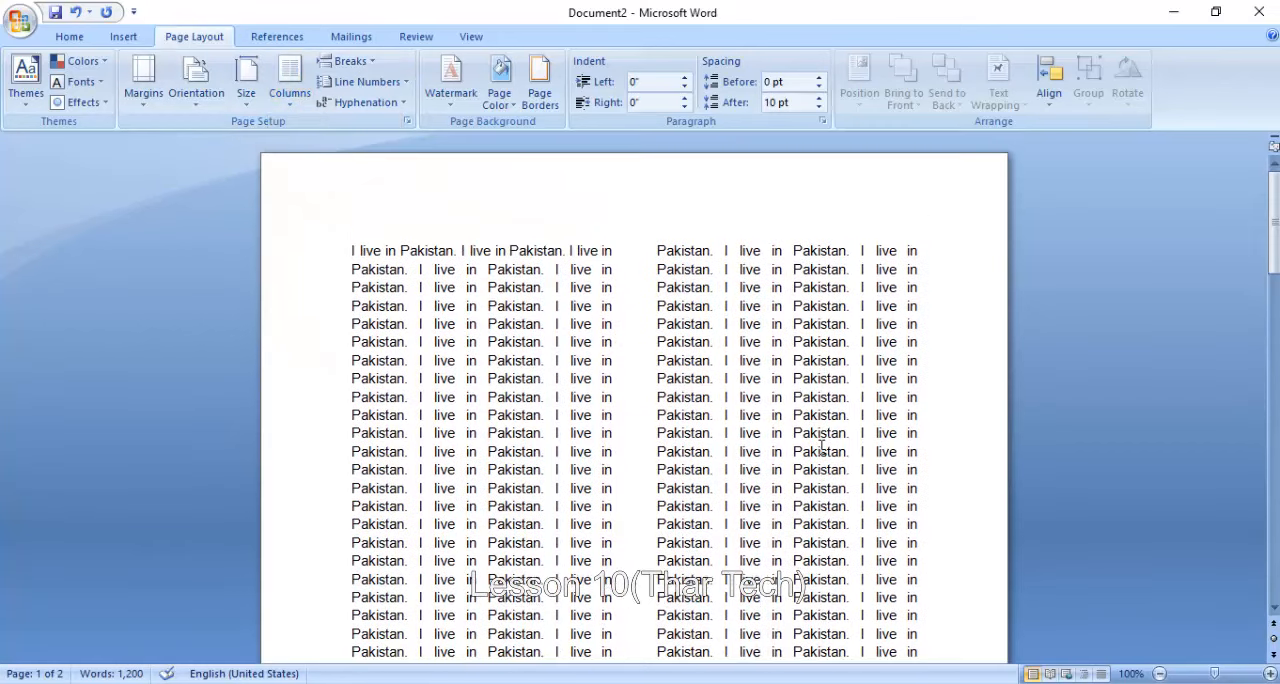
- Try the three-column layout and change the whole document to four columns with a line between them
left_click(287, 85)
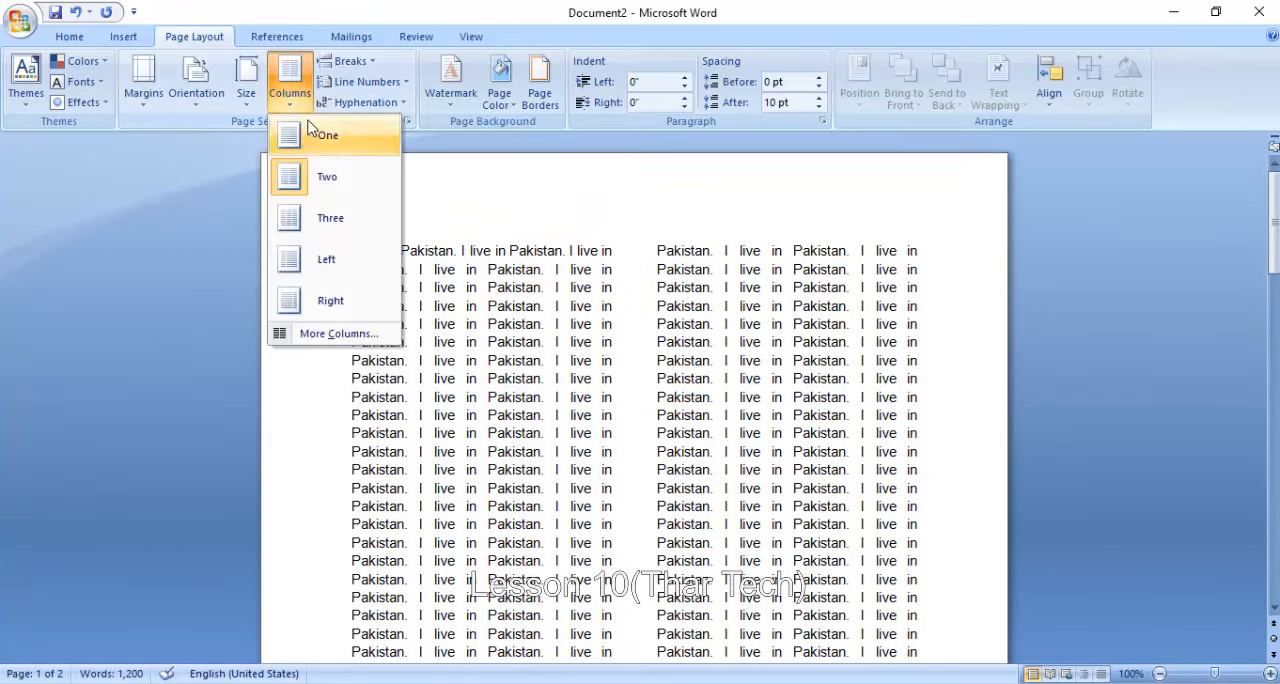
left_click(344, 218)
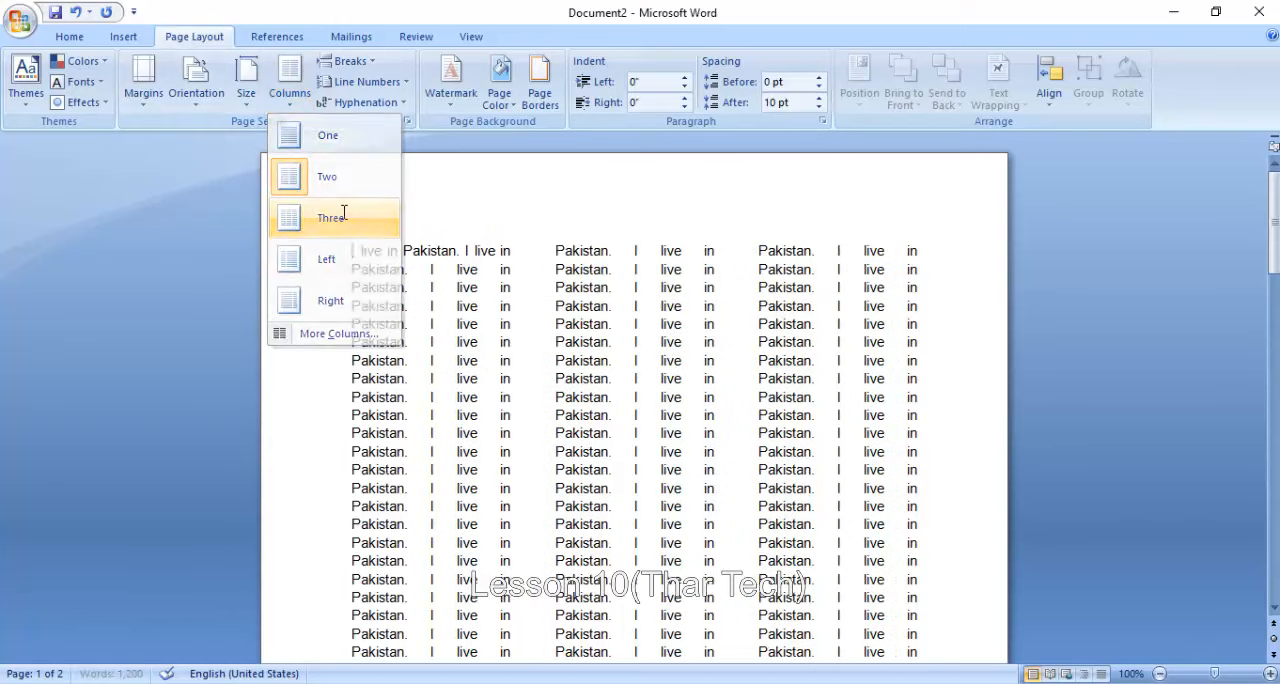
left_click(289, 78)
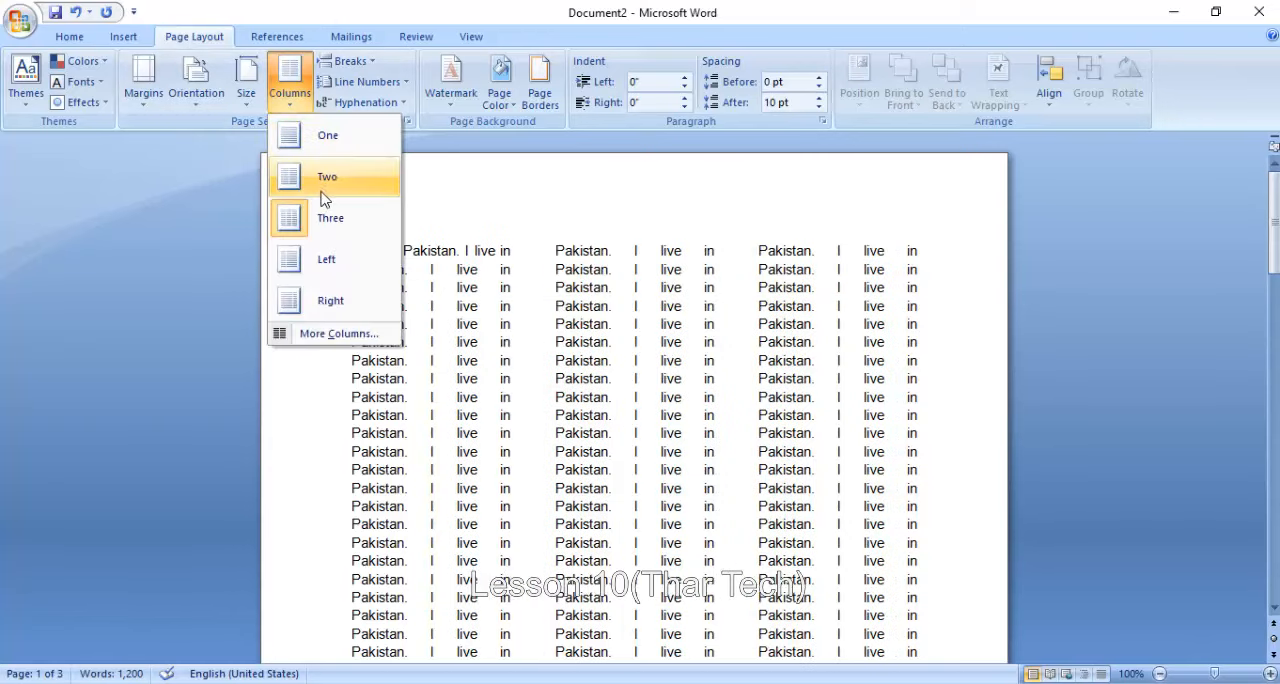
left_click(338, 333)
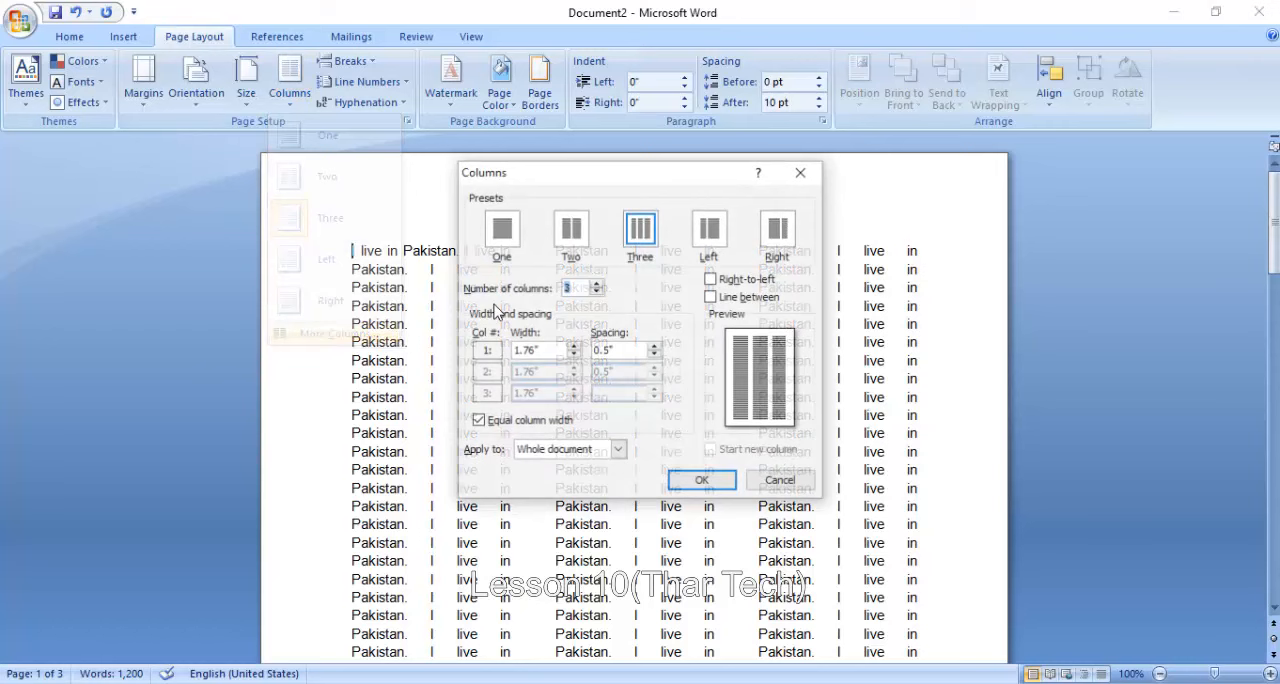
left_click(597, 285)
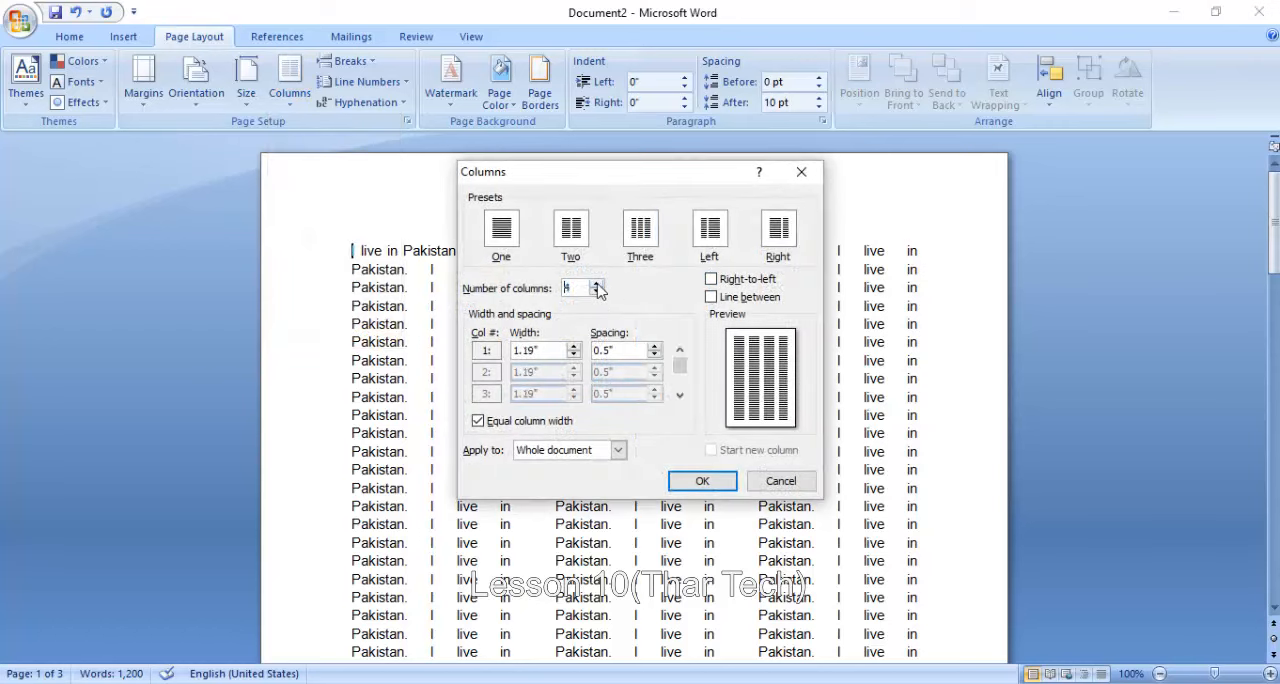
left_click(713, 298)
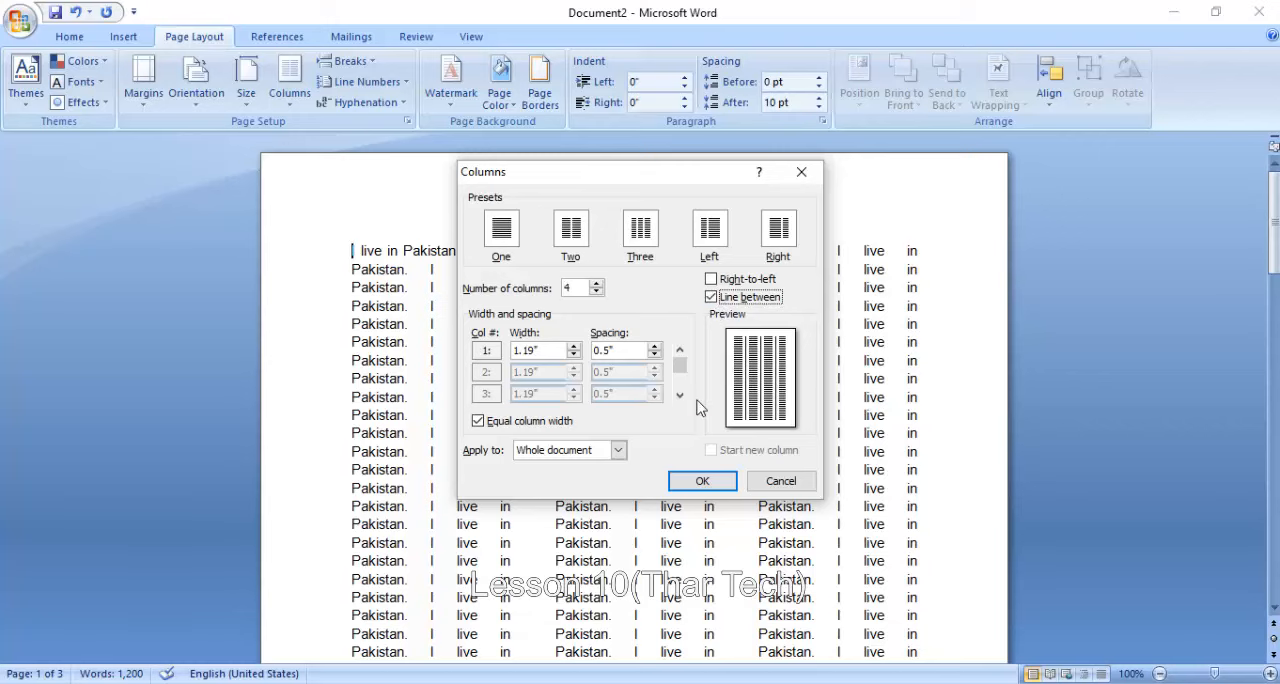
left_click(693, 479)
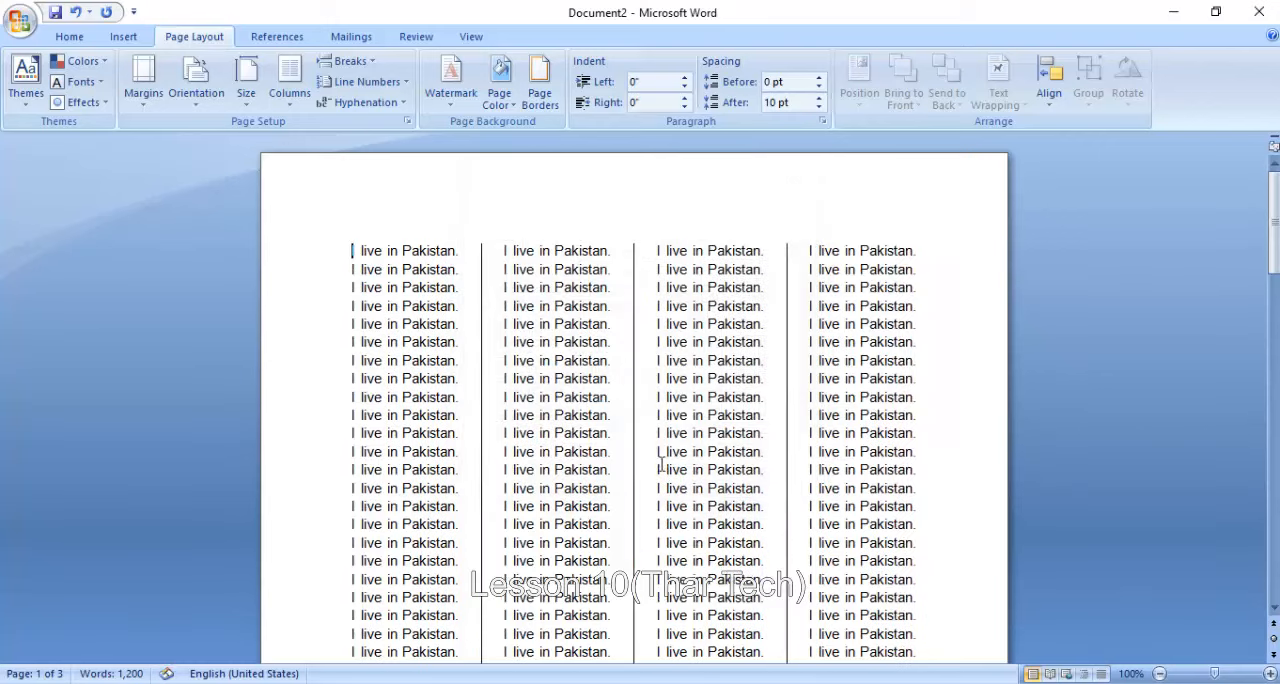
- Turn off equal column width and reduce the third column's width to 0.8"
scroll(661, 455, "down", 10)
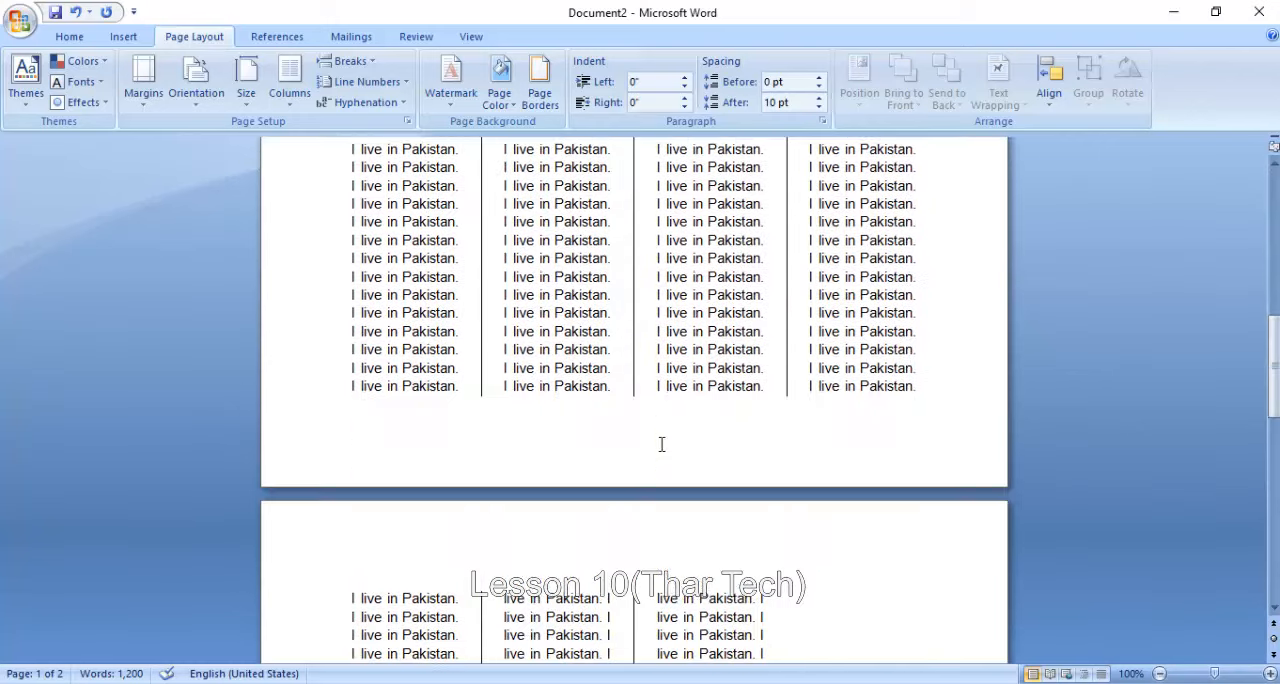
scroll(661, 444, "down", 12)
scroll(663, 444, "up", 9)
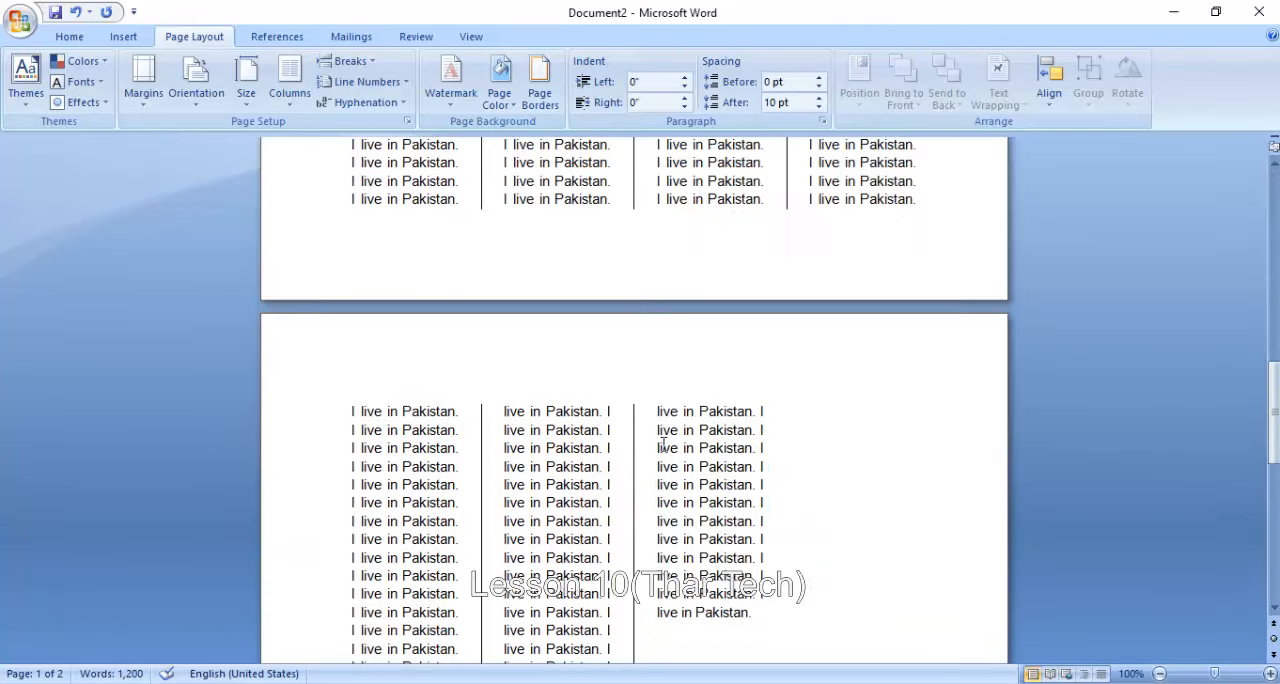
scroll(663, 444, "up", 15)
left_click(290, 84)
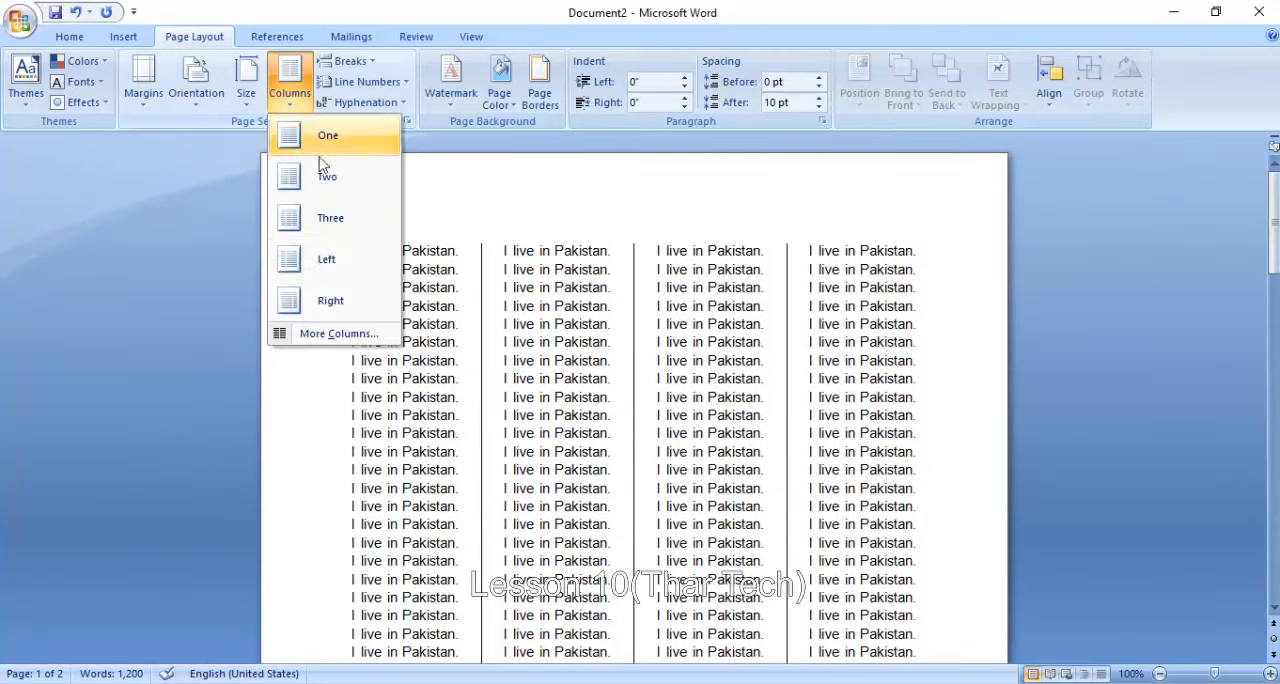
left_click(338, 333)
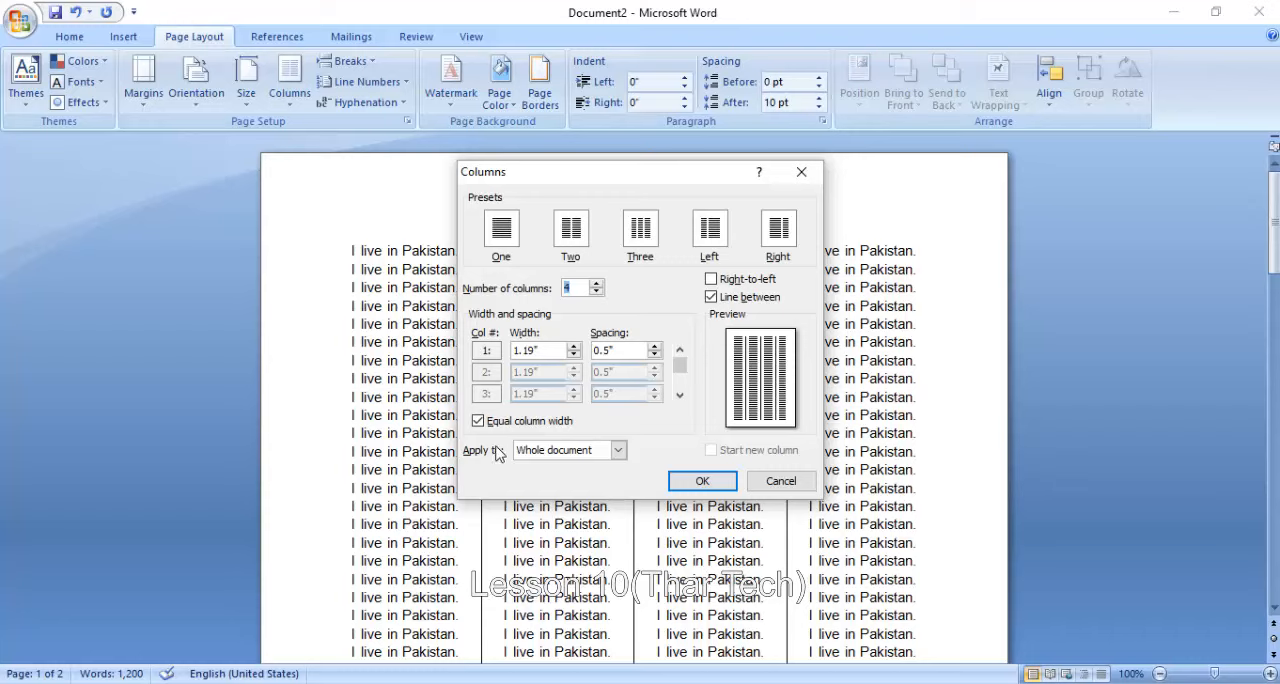
left_click(478, 421)
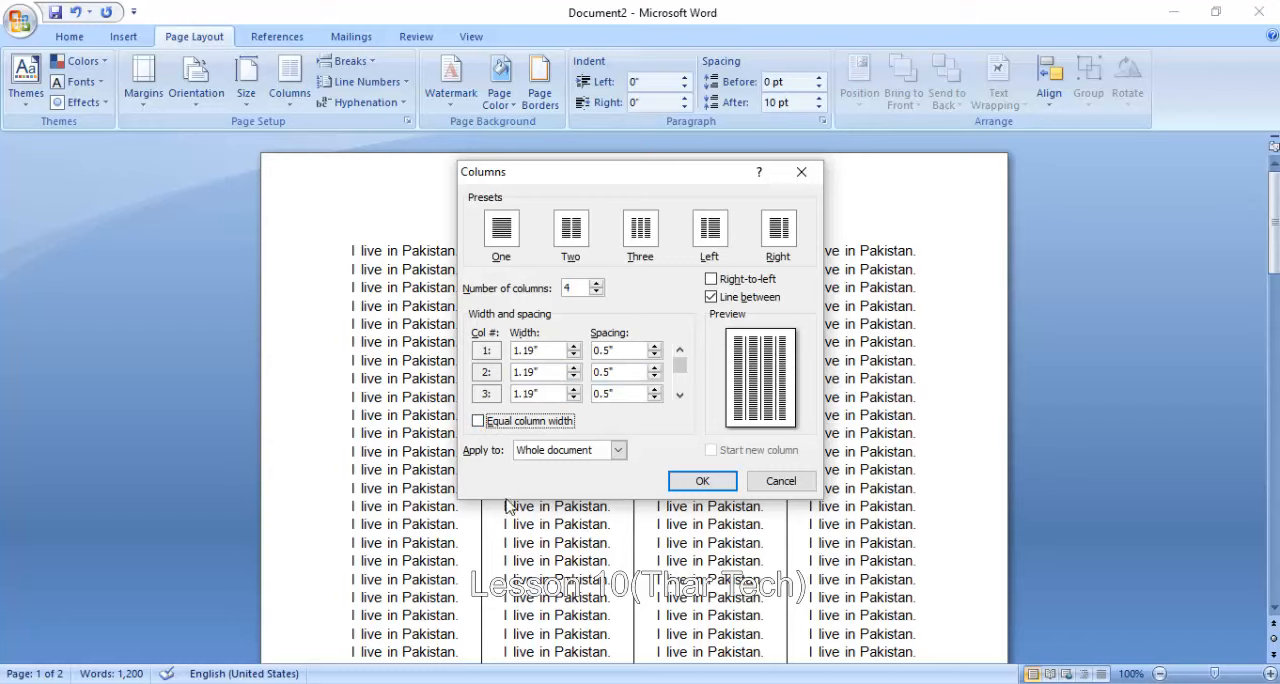
left_click(573, 398)
left_click(573, 398)
left_click(573, 398)
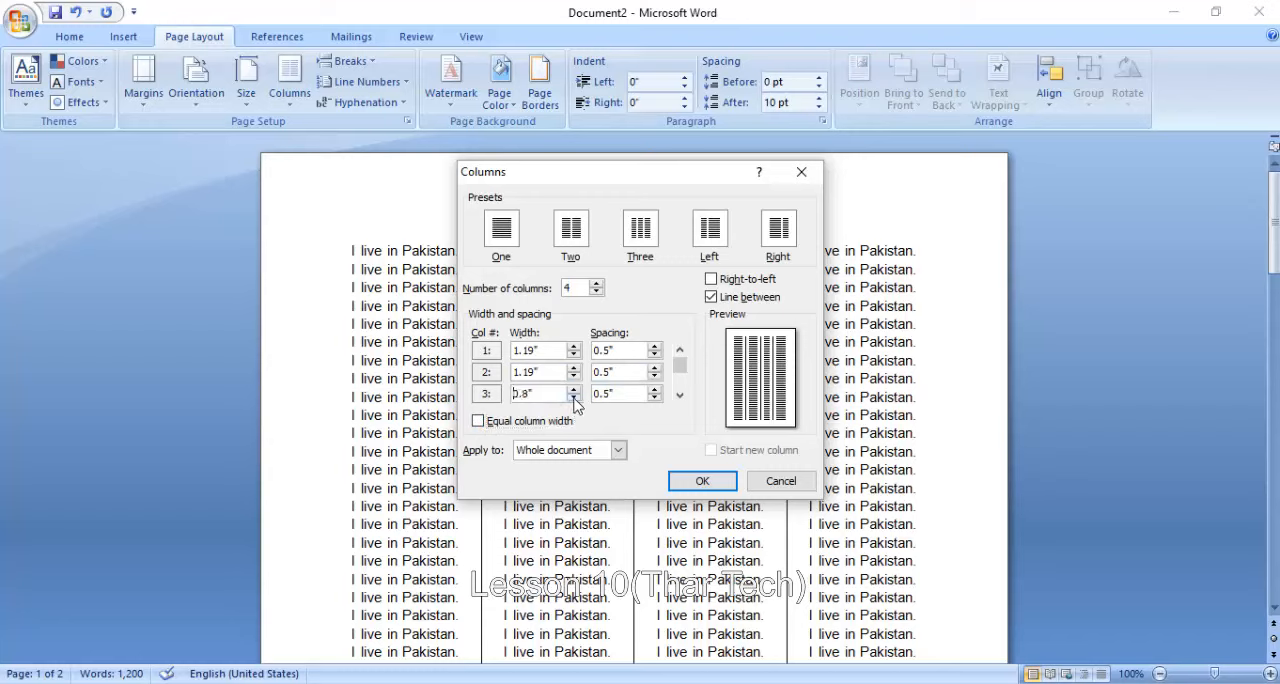
left_click(702, 482)
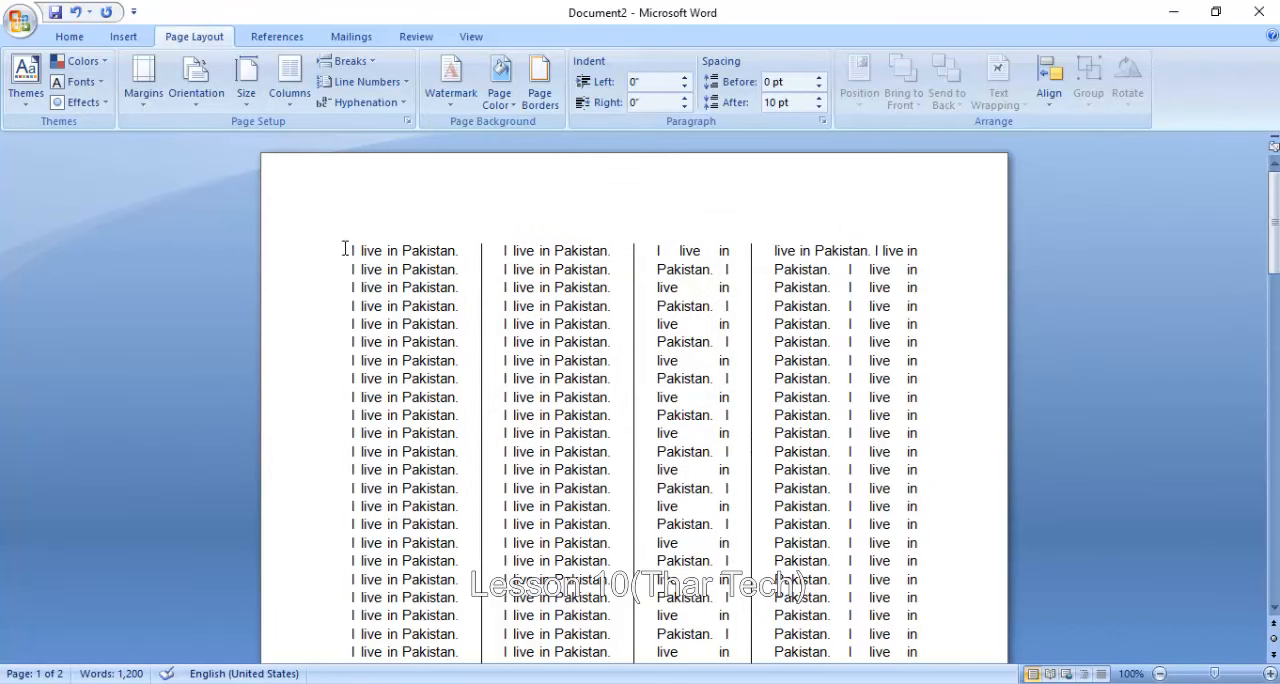
- Restore equal column width for the four-column layout of the whole document
left_click(289, 78)
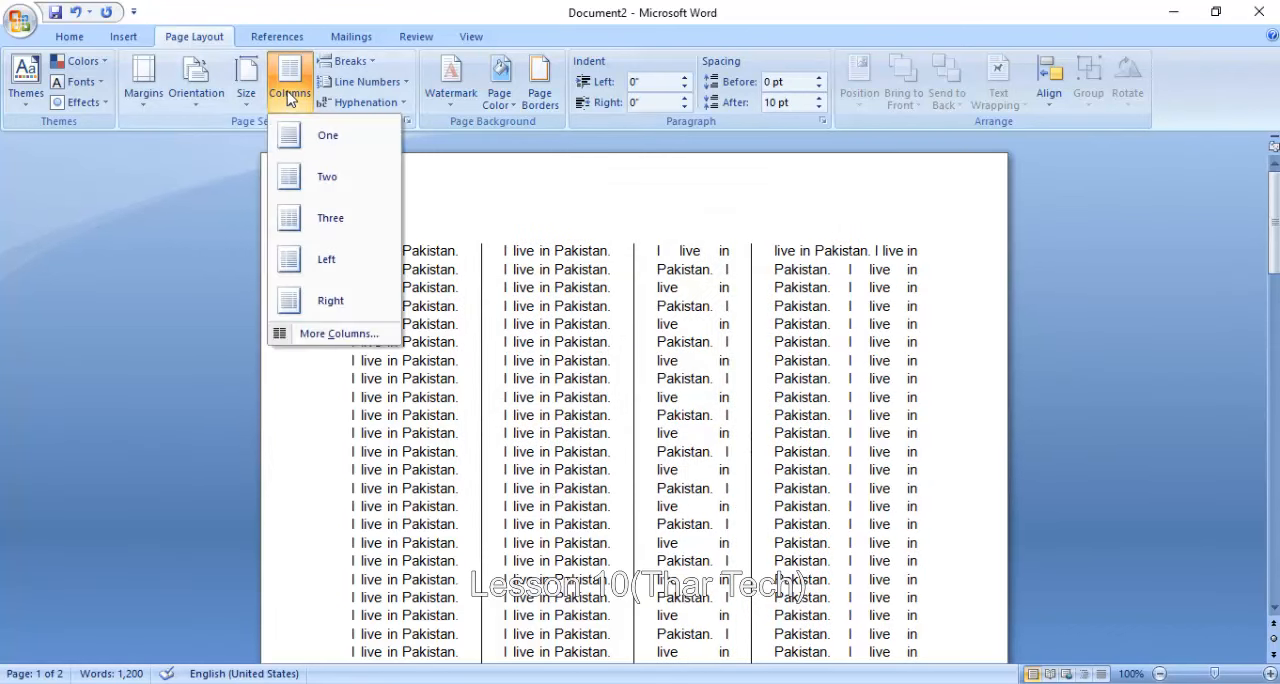
left_click(325, 338)
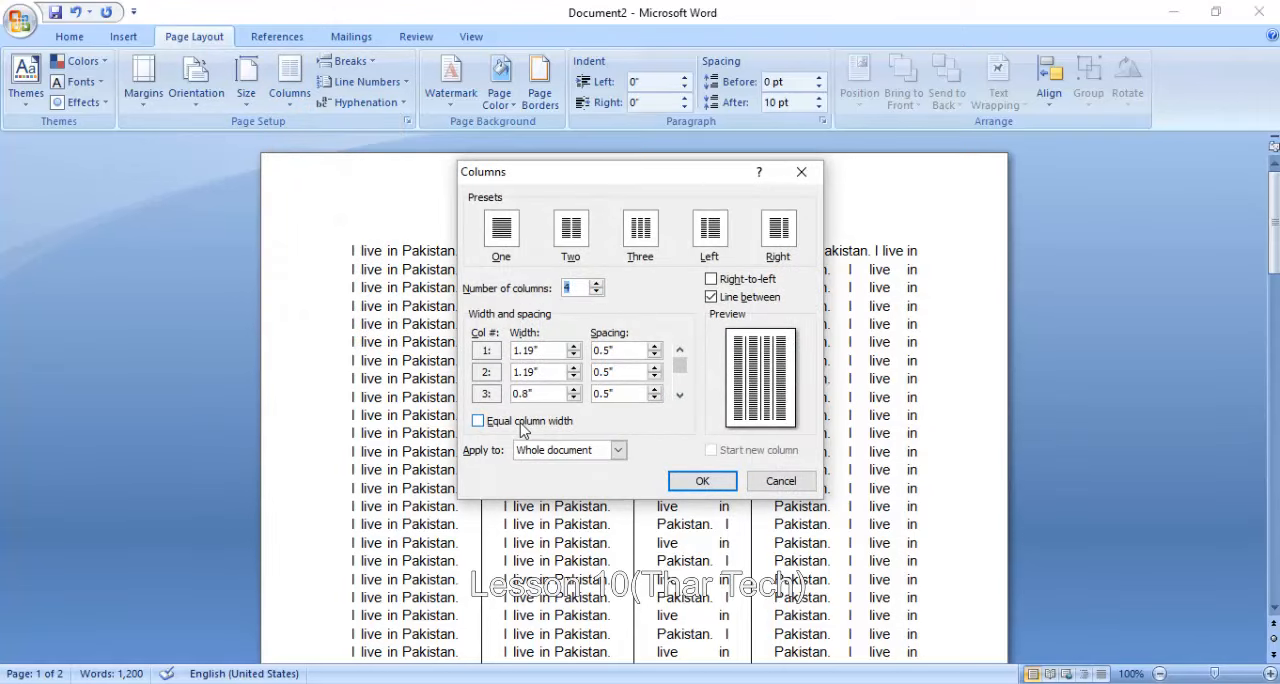
left_click(521, 425)
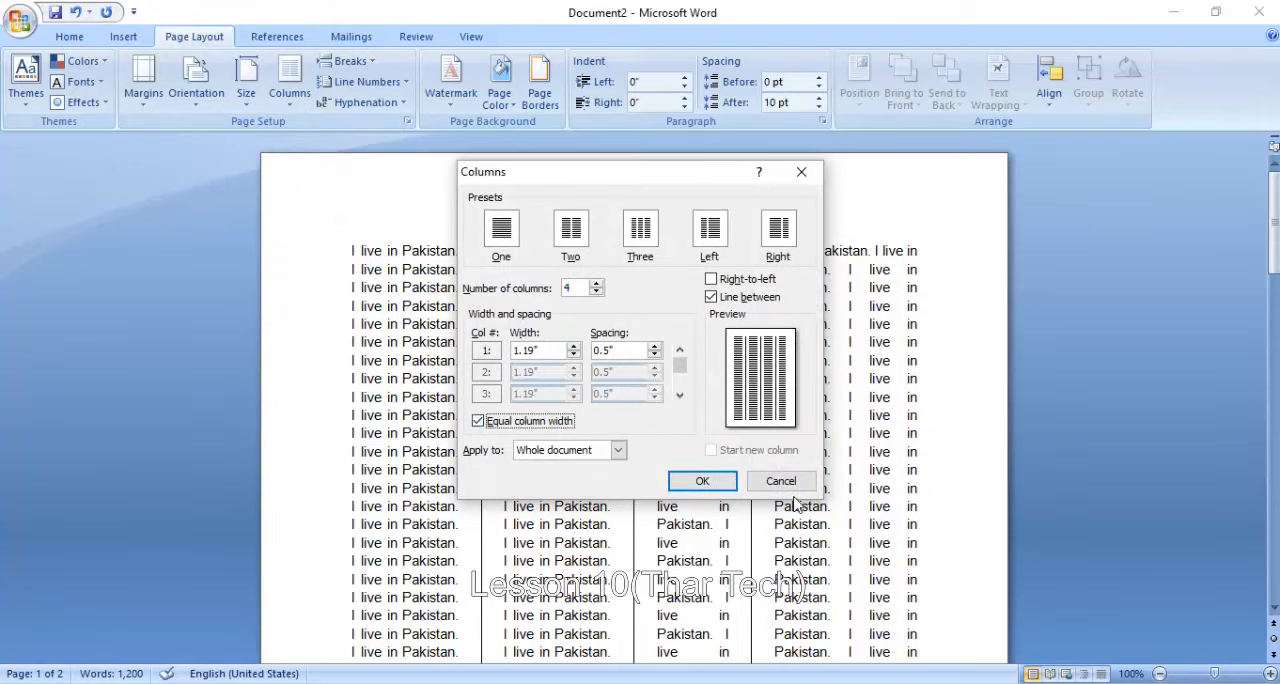
left_click(731, 483)
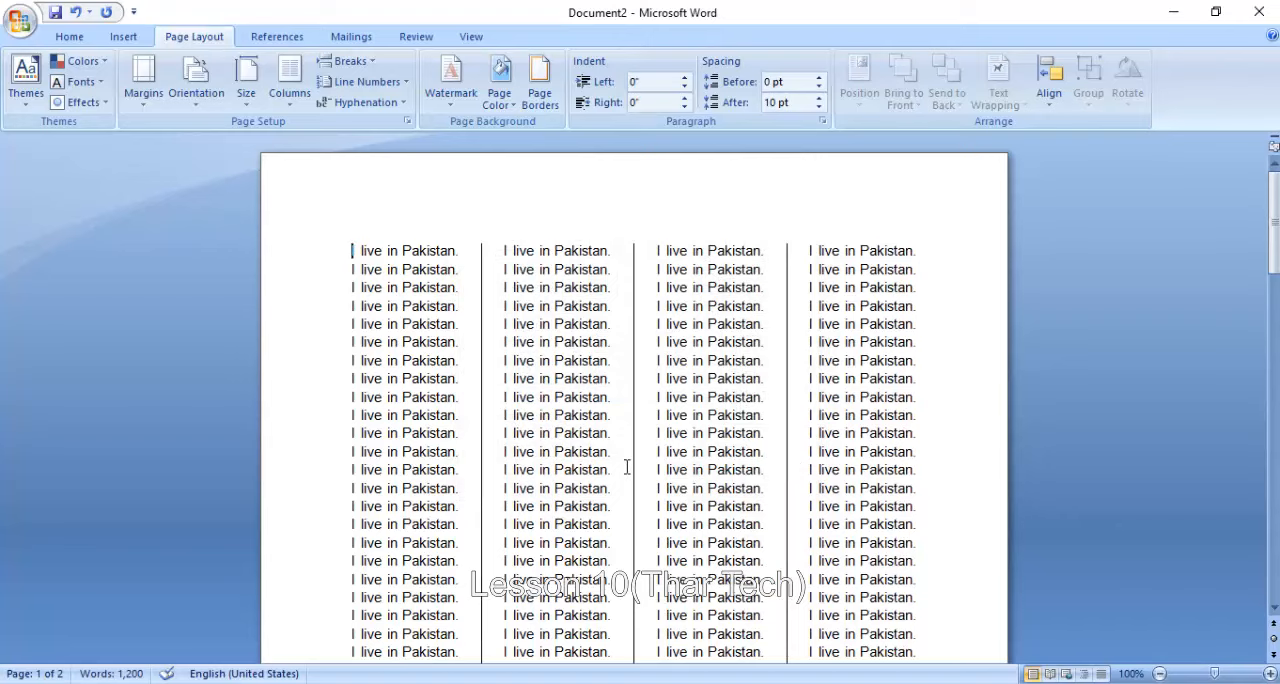
- Paste the copied "I live in Pakistan." text into a new blank document, trim its end to "I l" and start a new paragraph
key("ctrl+n")
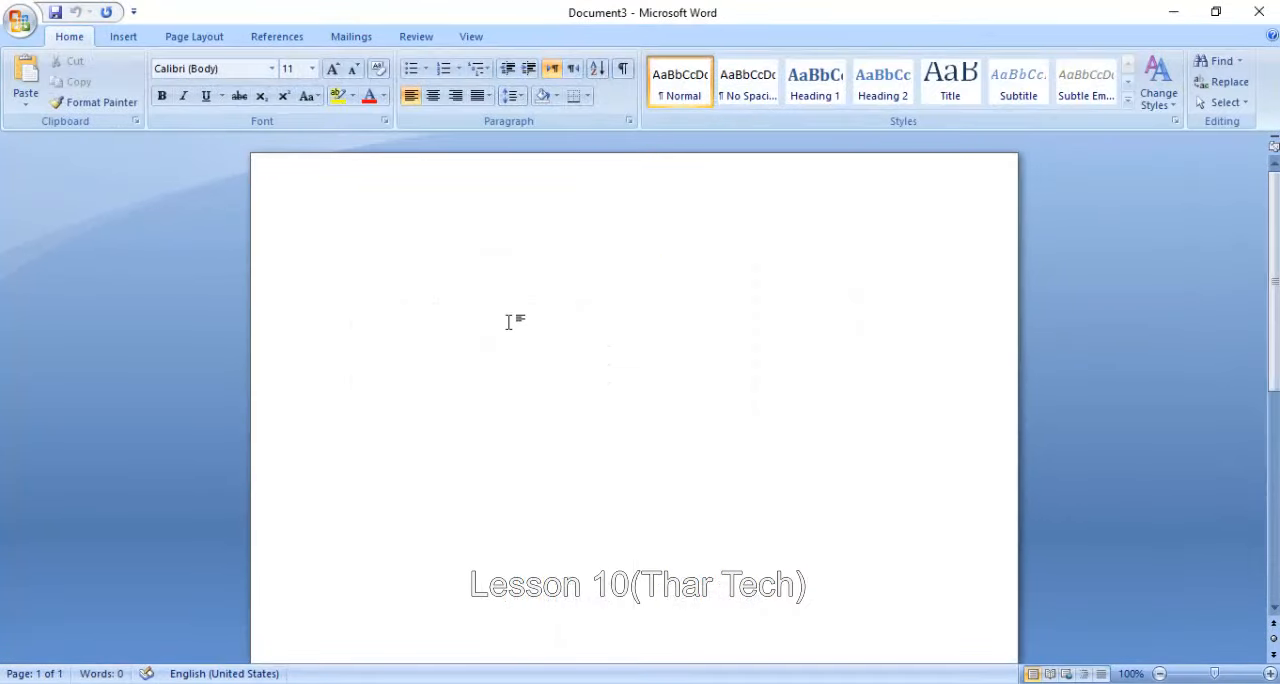
type("I live in Pakistan. I live in Pakistan. I live in Pakistan. I live in Pakistan. I live in Pakistan. I live in Pakistan. I live in Pakistan. I live in Pakistan. I live in Pakistan. I live in Pakistan. I live in Pakistan. I live in Pakistan. I live in Pakistan. I live in Pakistan. I live in Pakistan. I live in Pakistan. I live in Pakistan. I live in Pakistan. I live in Pakistan. I live in Pakistan. I live in Pakistan. I live in Pakistan. I live in Pakistan. I live in Pakistan. I live in Pakistan. I live in Pakistan. I live in Pakistan. I live in Pakistan. I live in Pakistan. I live in Pakistan.")
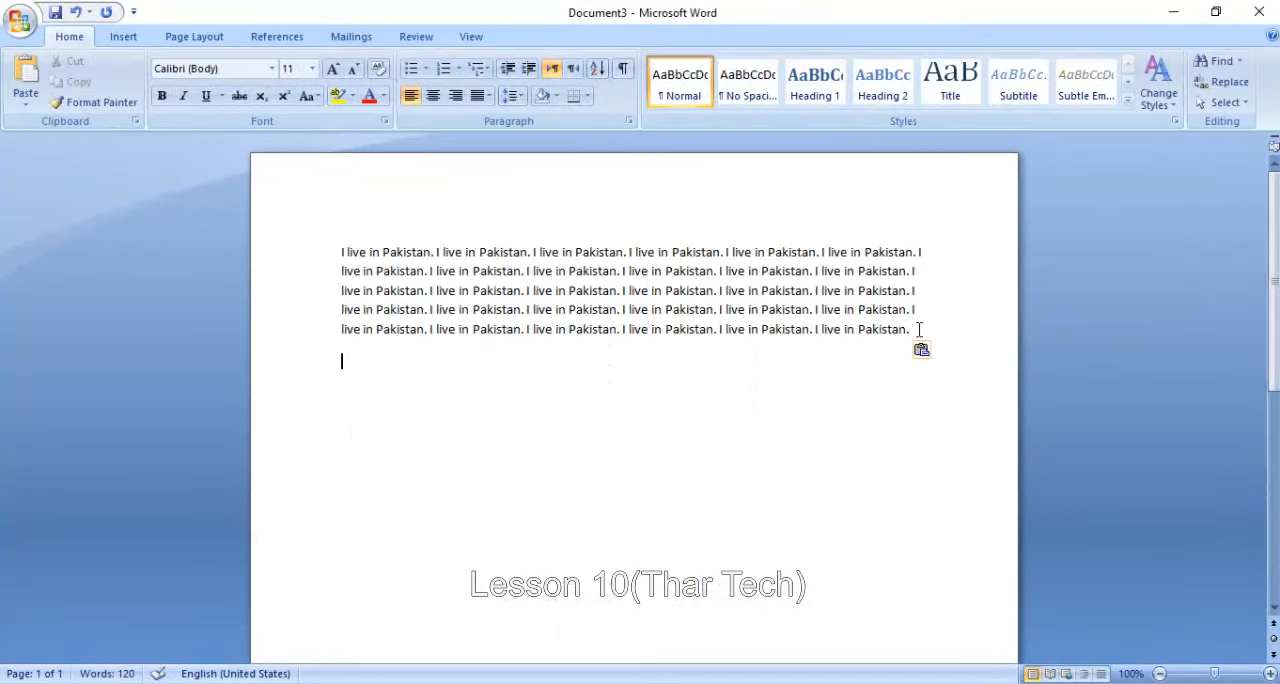
key("BackSpace")
key("BackSpace")
key("BackSpace")
key("BackSpace")
key("BackSpace")
key("BackSpace")
key("BackSpace")
key("BackSpace")
key("BackSpace")
key("BackSpace")
key("BackSpace")
key("BackSpace")
key("BackSpace")
key("BackSpace")
key("BackSpace")
key("BackSpace")
key("BackSpace")
key("BackSpace")
key("BackSpace")
key("BackSpace")
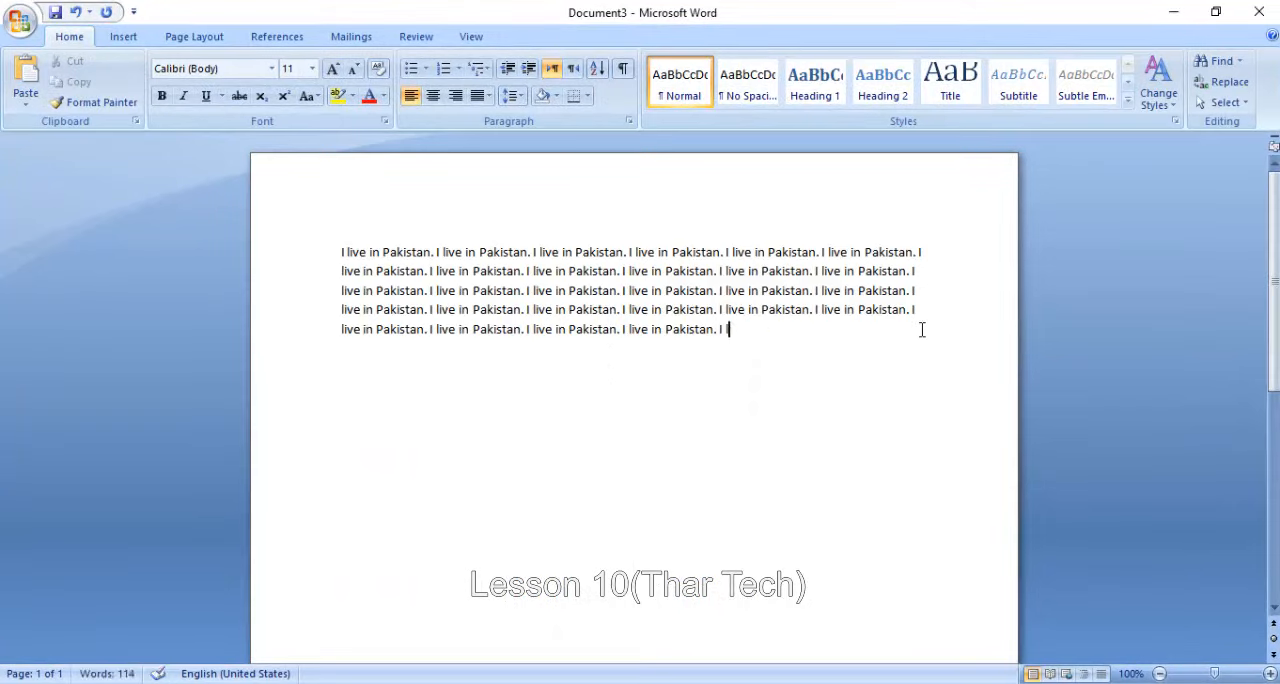
key("Return")
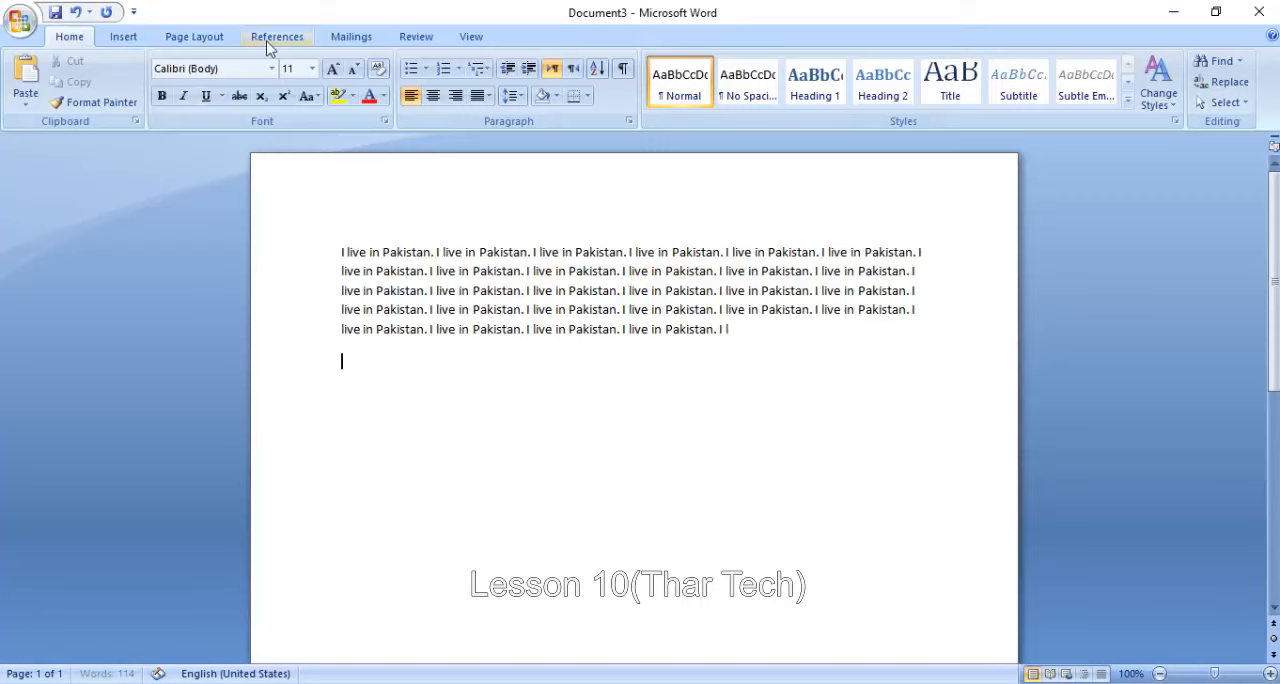
- Try the three-column layout on the new document and undo it
left_click(210, 38)
left_click(290, 98)
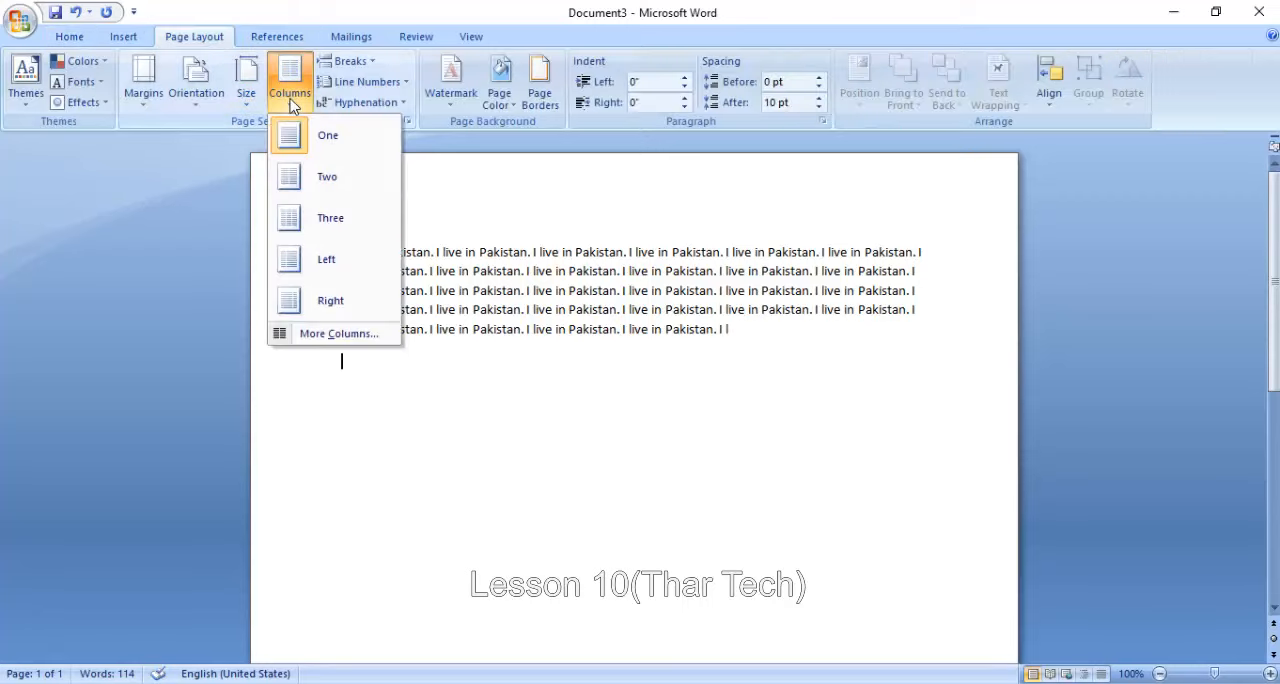
left_click(310, 220)
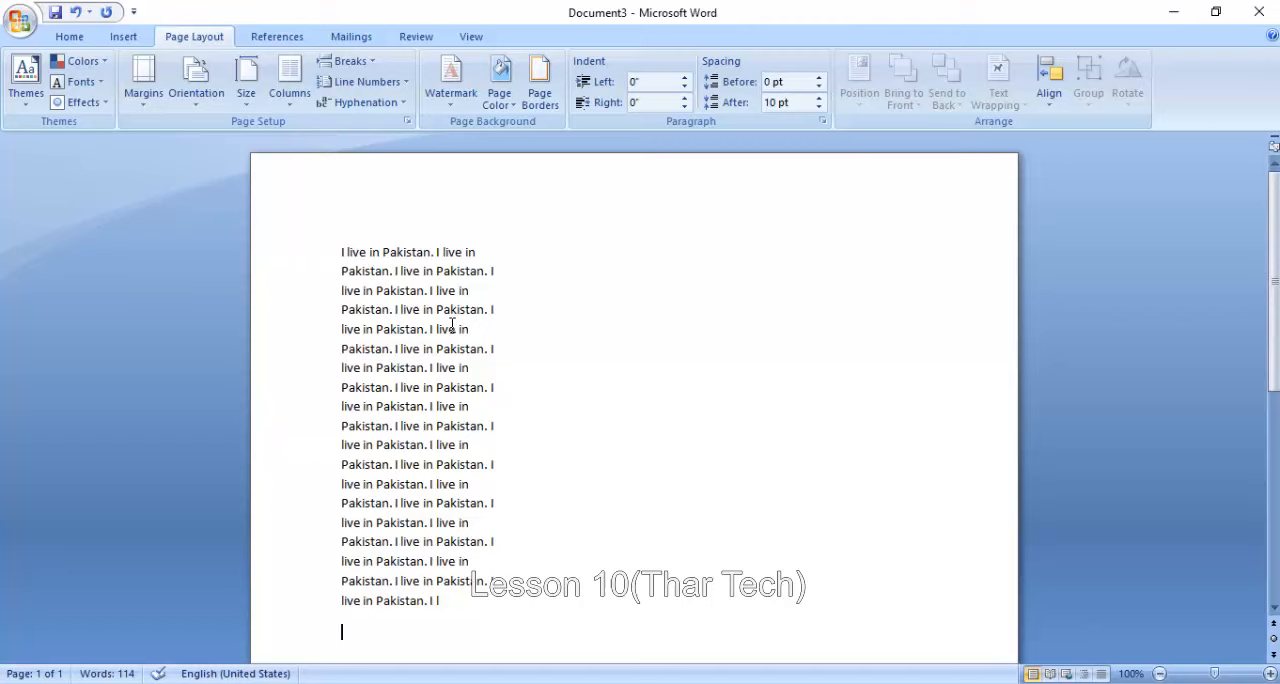
left_click(75, 12)
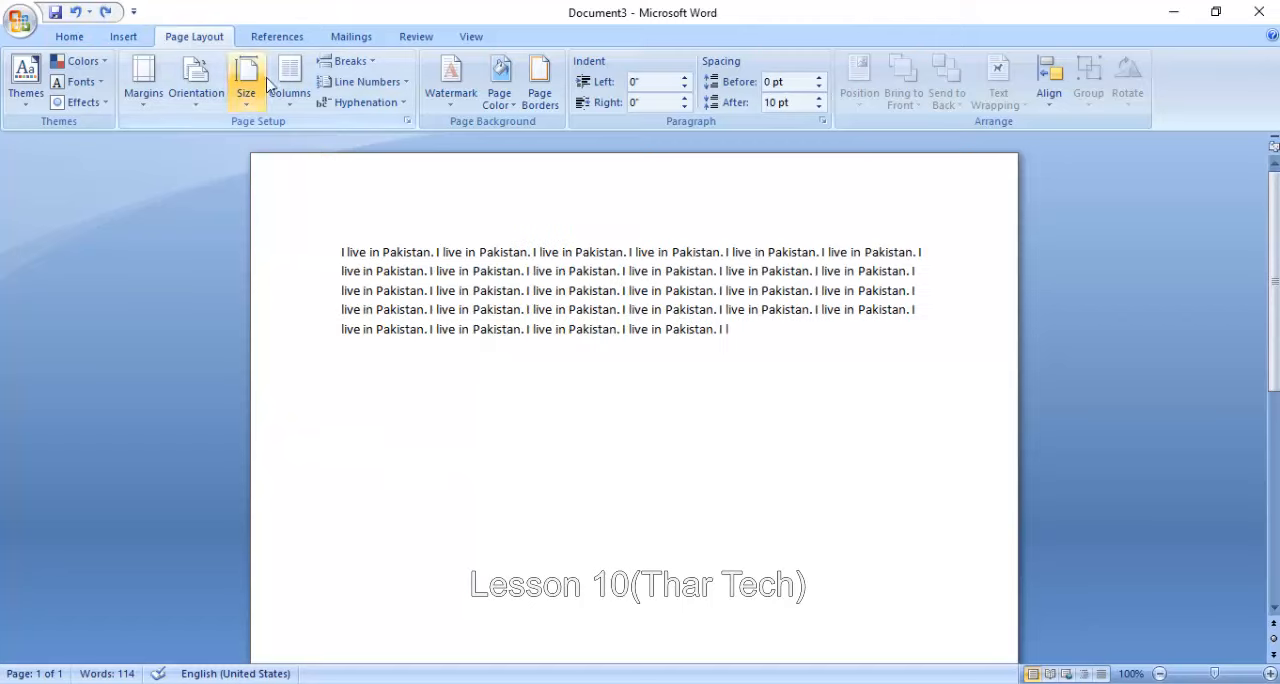
- Set four equal-width columns with a line between, applied from this point forward, starting at the empty paragraph below the text
left_click(296, 88)
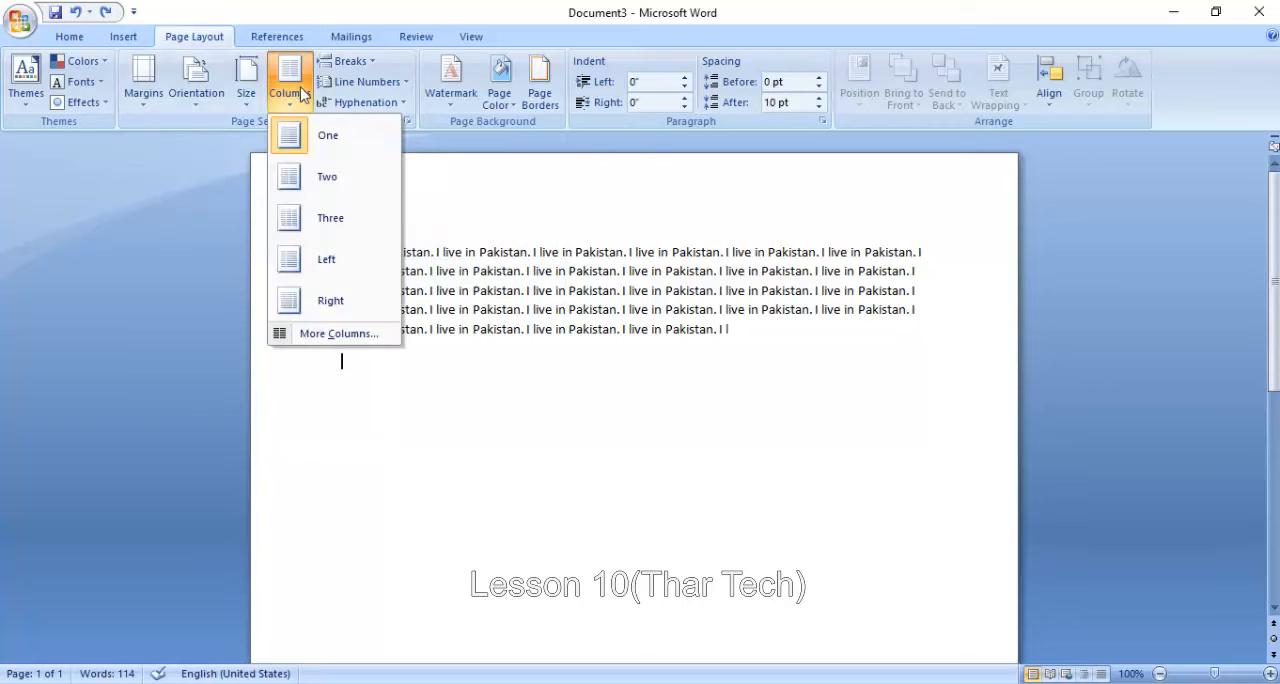
left_click(342, 334)
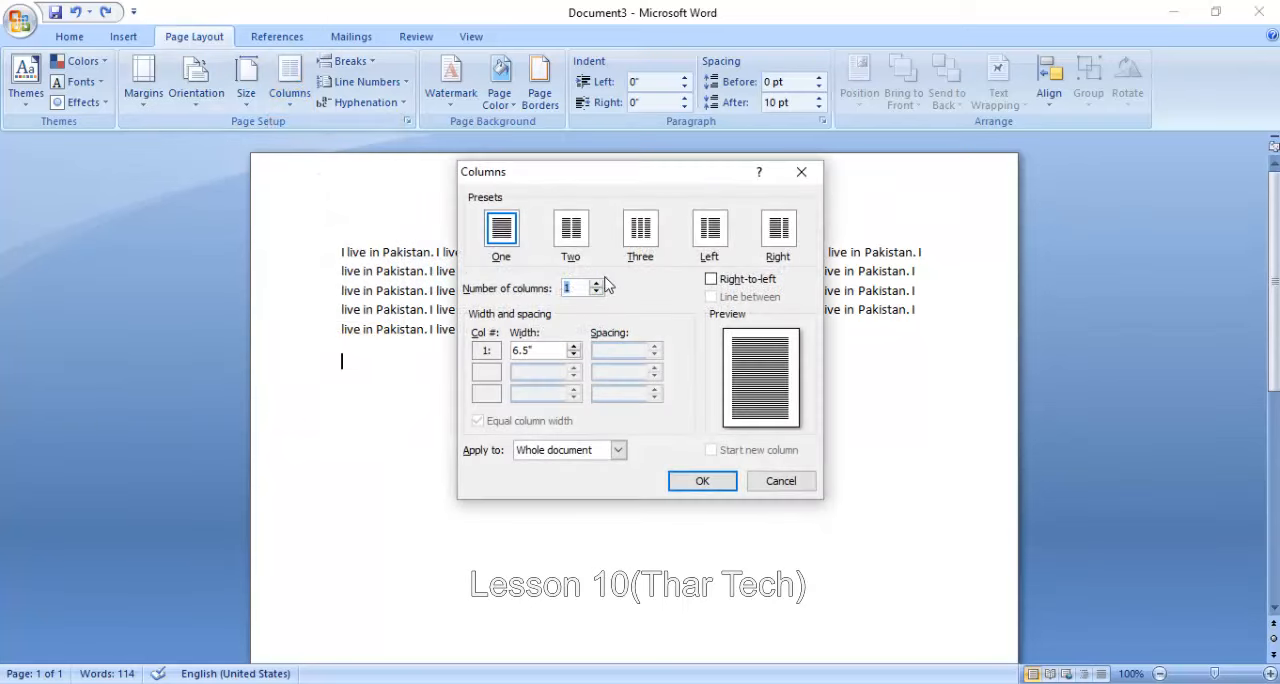
left_click(597, 284)
left_click(597, 284)
left_click(597, 284)
left_click(711, 297)
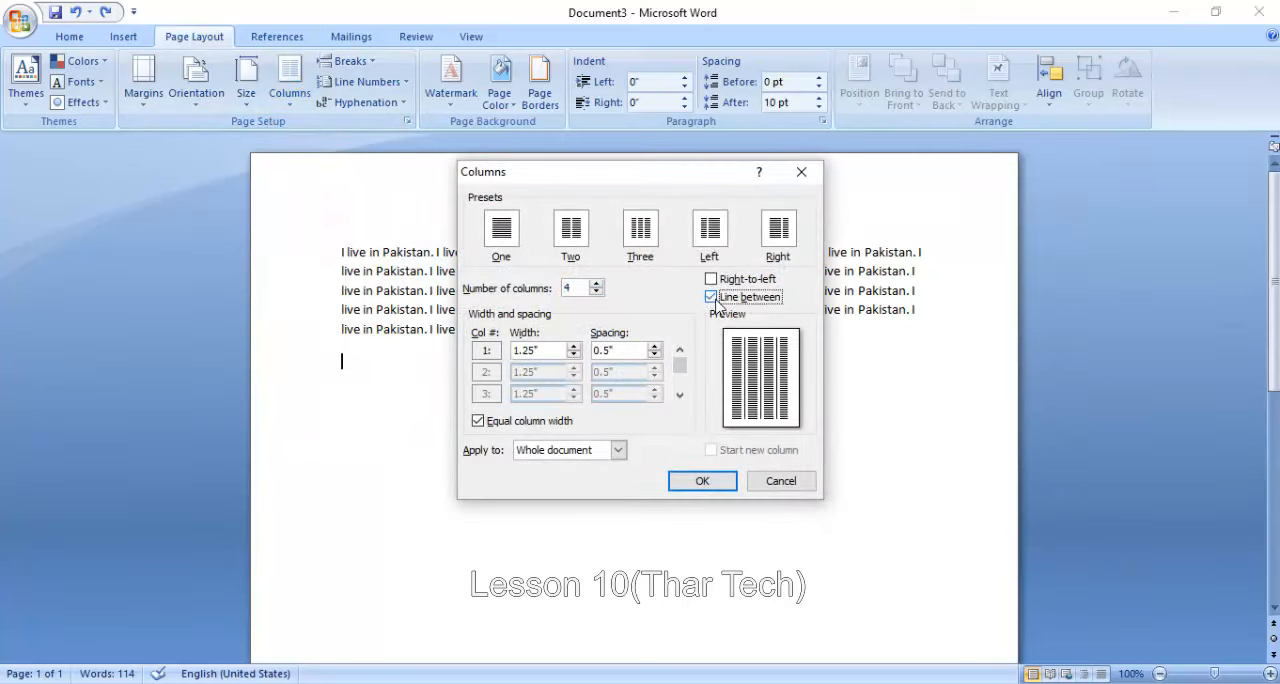
left_click(552, 452)
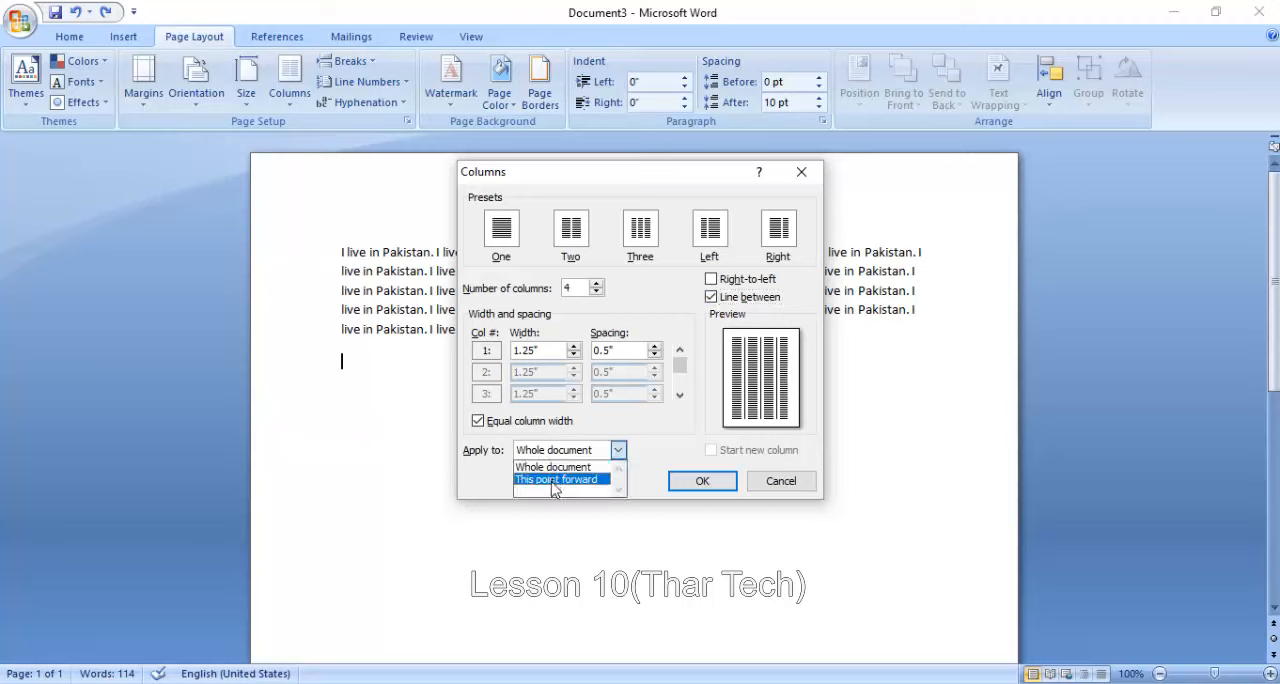
left_click(555, 481)
left_click(686, 492)
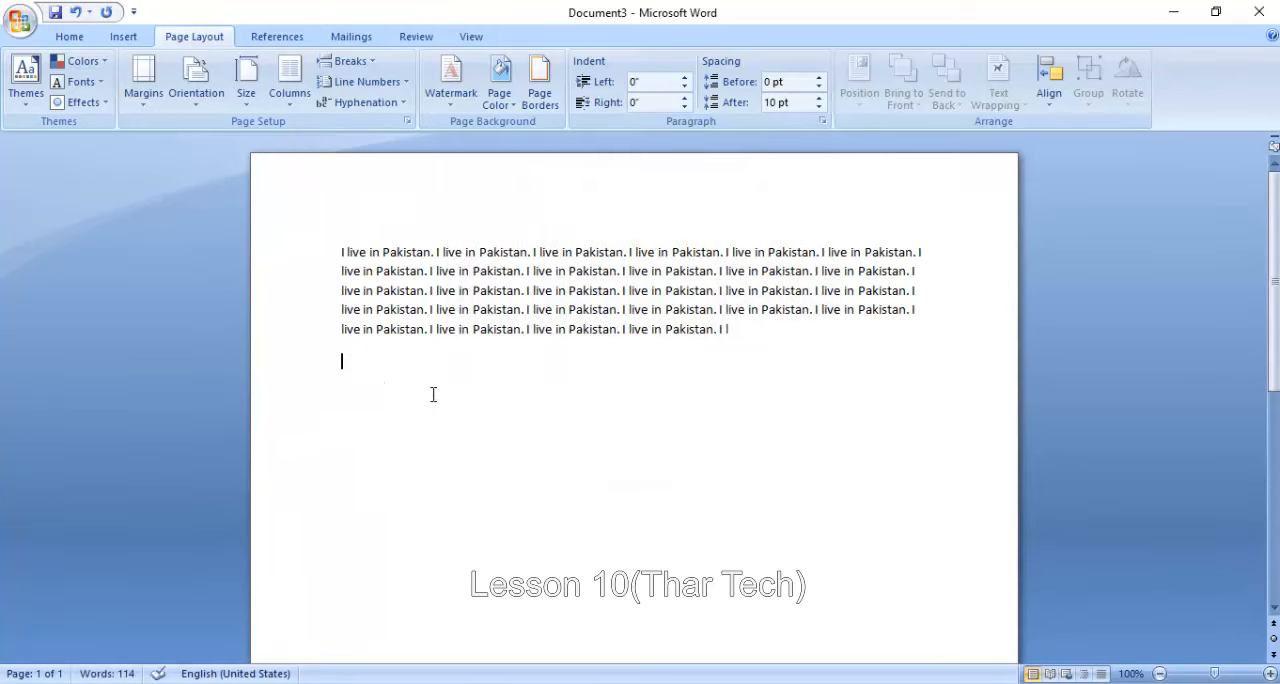
- Enter placeholder text in the first column, from "S jksh dah sdkah" through "dhaks dasd"
type("S jksh dah sdkah")
key("Return")
type("dkajhd akhsdakj")
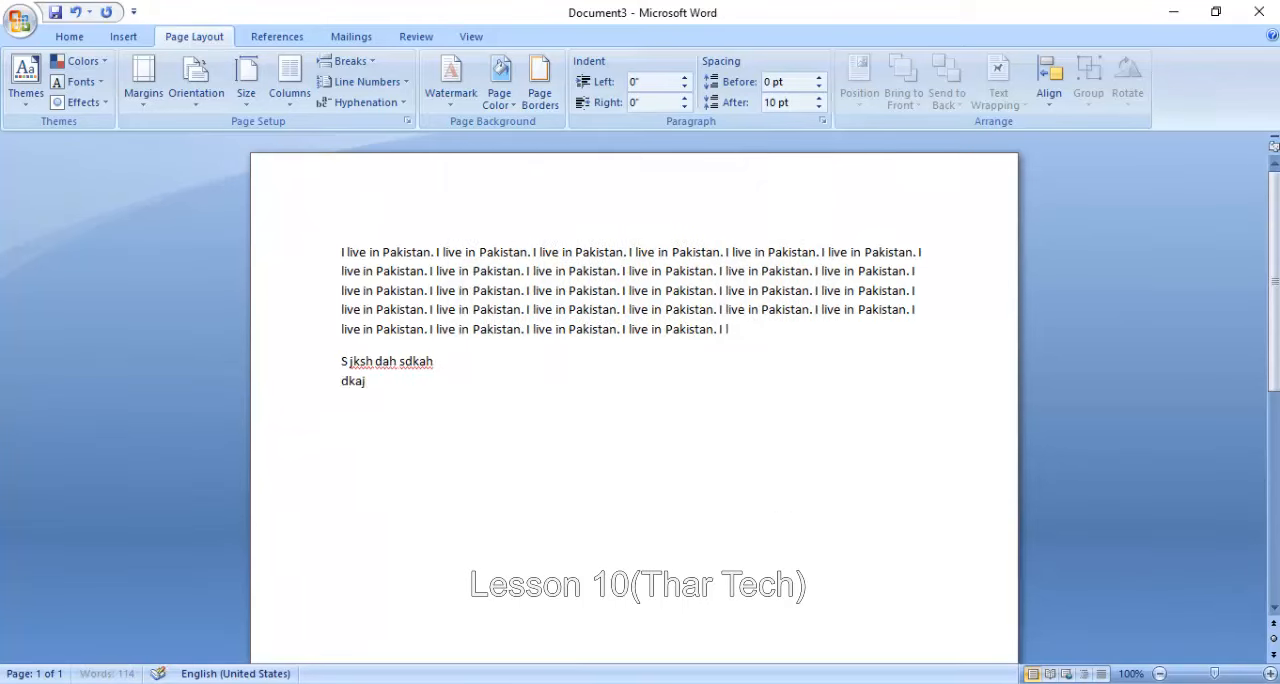
key("Return")
type("dhaksdha")
key("Return")
type("sdhaksdhaksdhask")
key("Return")
type("dhaks dasd")
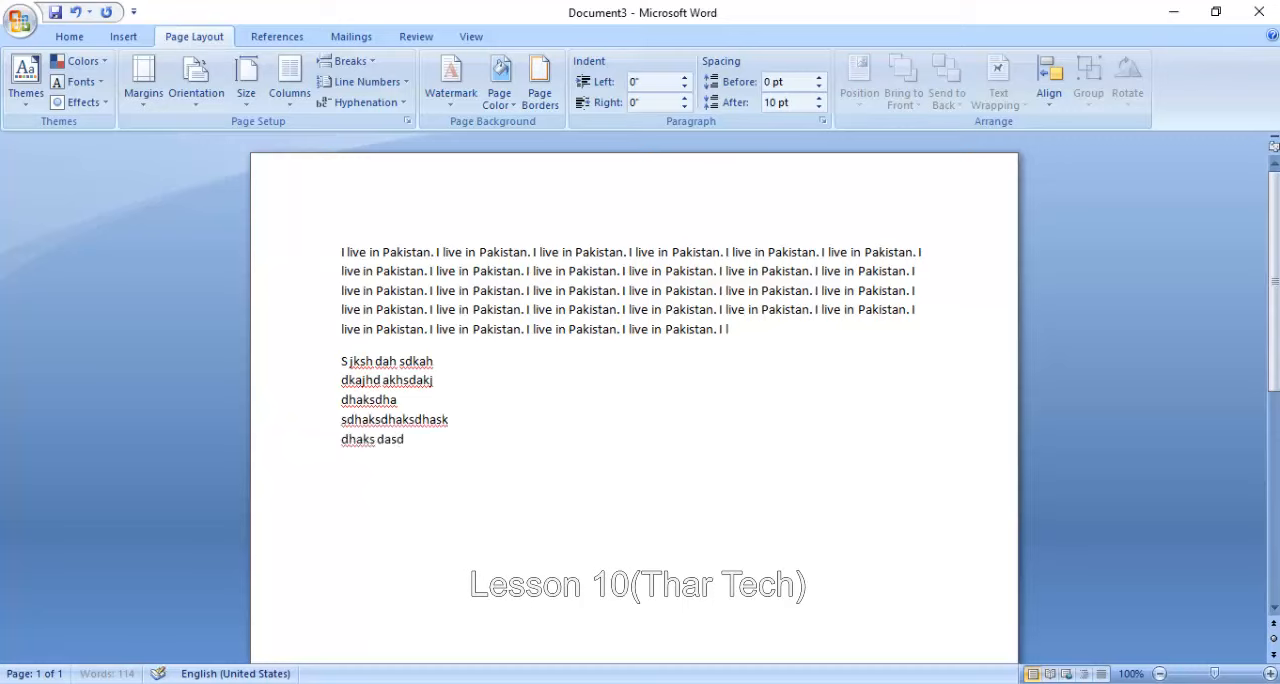
- Copy the placeholder text after the initial "S" and paste it repeatedly at the end until all four columns are filled
left_click_drag(404, 440, 352, 370)
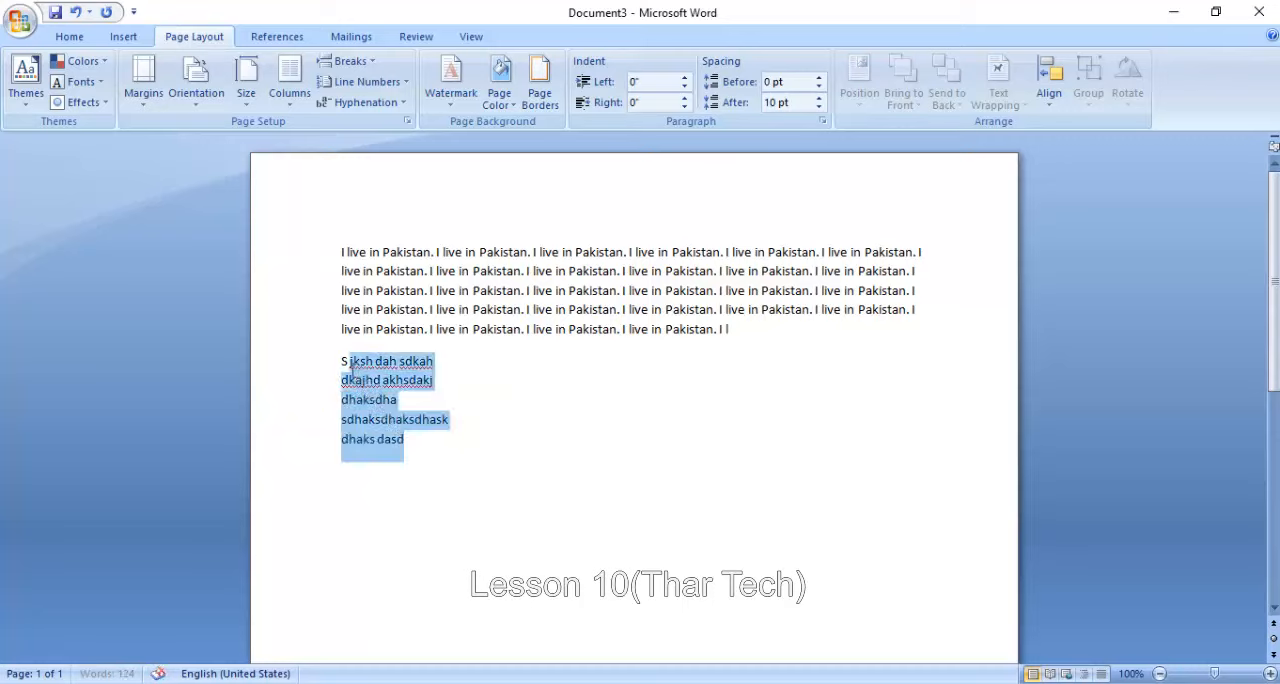
left_click(433, 446)
key("ctrl+v")
key("ctrl+v")
key("ctrl+v")
key("ctrl+v")
key("ctrl+v")
key("ctrl+v")
key("ctrl+v")
key("ctrl+v")
key("ctrl+v")
key("ctrl+v")
key("ctrl+v")
key("ctrl+v")
key("ctrl+v")
key("ctrl+v")
key("ctrl+v")
key("ctrl+v")
key("ctrl+v")
key("ctrl+v")
key("ctrl+v")
key("ctrl+v")
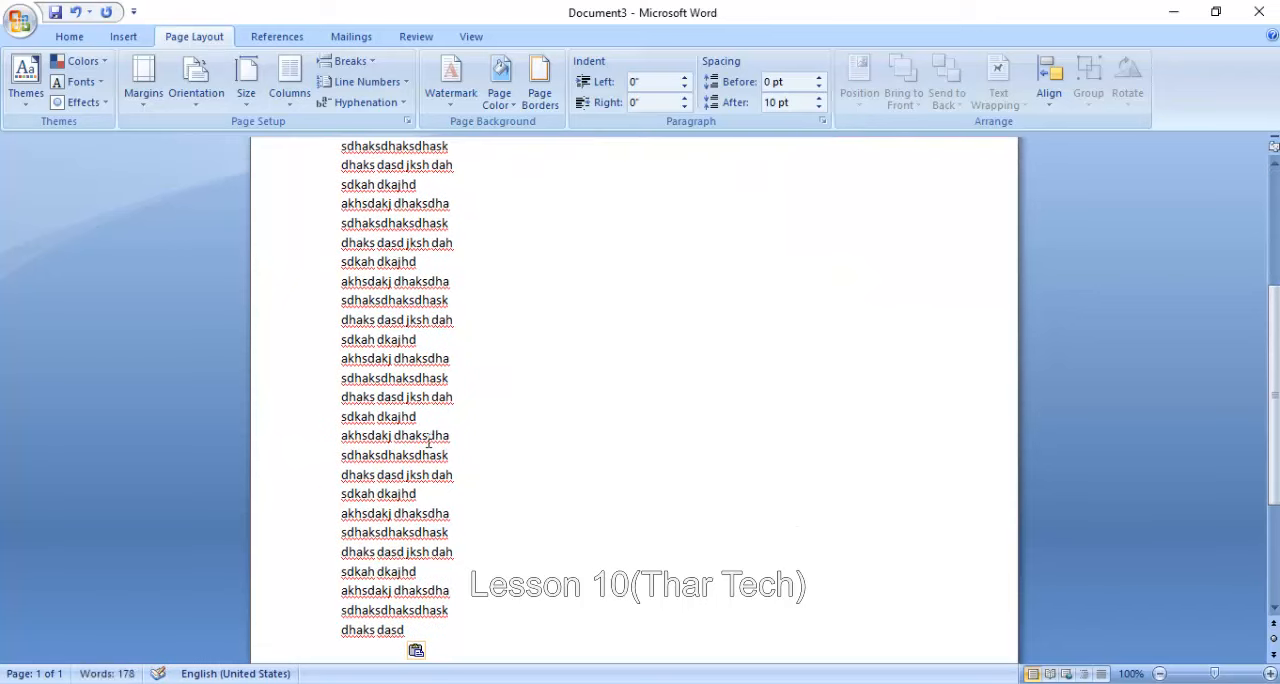
key("ctrl+v")
key("ctrl+v")
key("ctrl+v")
key("ctrl+v")
key("ctrl+v")
key("ctrl+v")
key("ctrl+v")
key("ctrl+v")
key("ctrl+v")
key("ctrl+v")
scroll(530, 440, "up", 10)
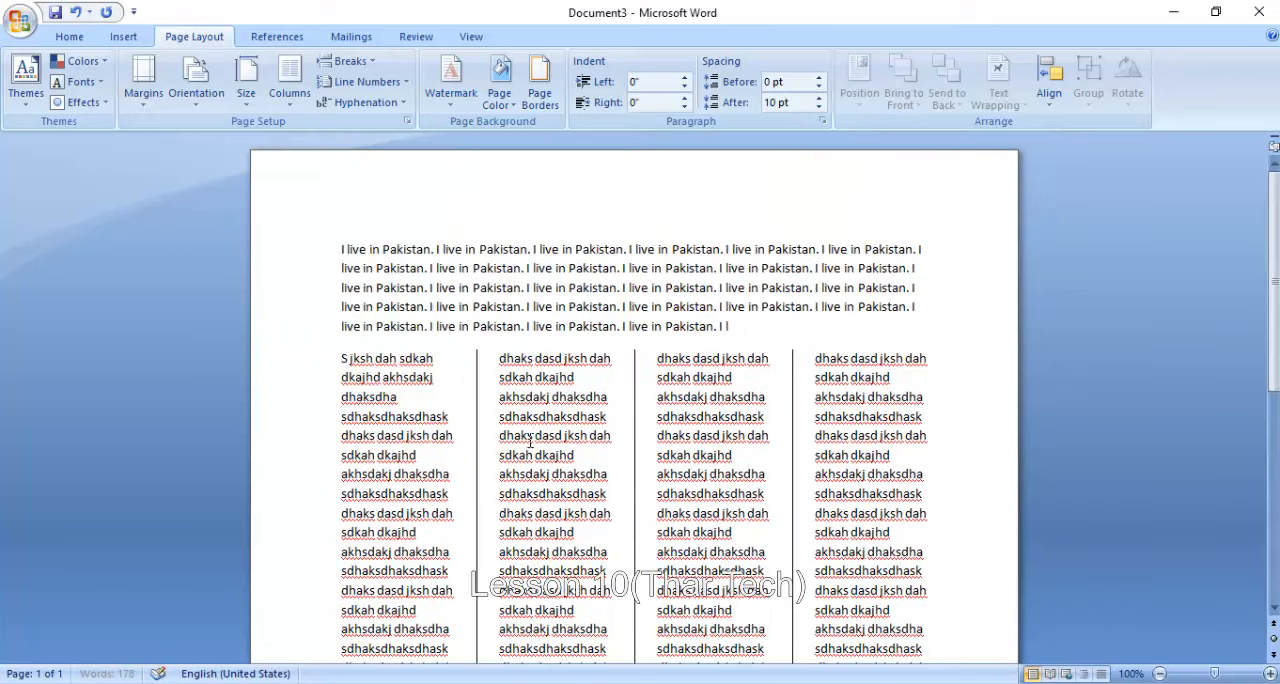
- Change the placeholder text section below the "I live in Pakistan" paragraph to a three-column layout
left_click(289, 85)
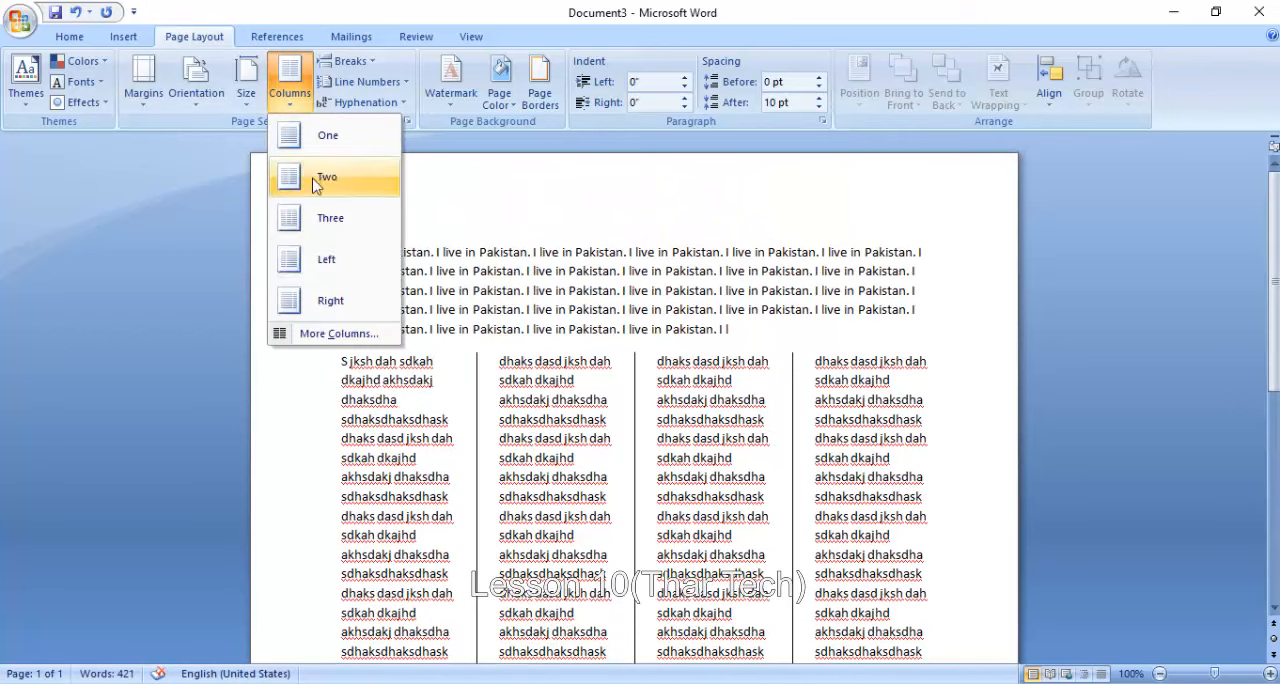
left_click(312, 225)
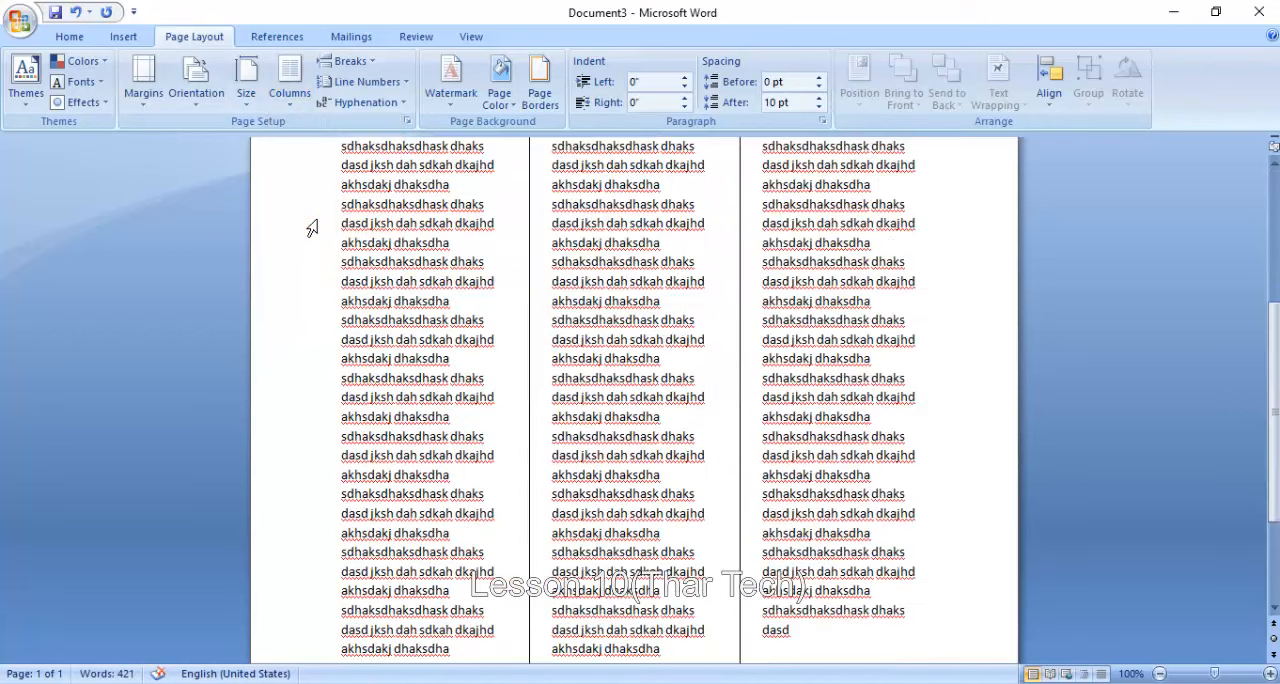
scroll(657, 325, "up", 5)
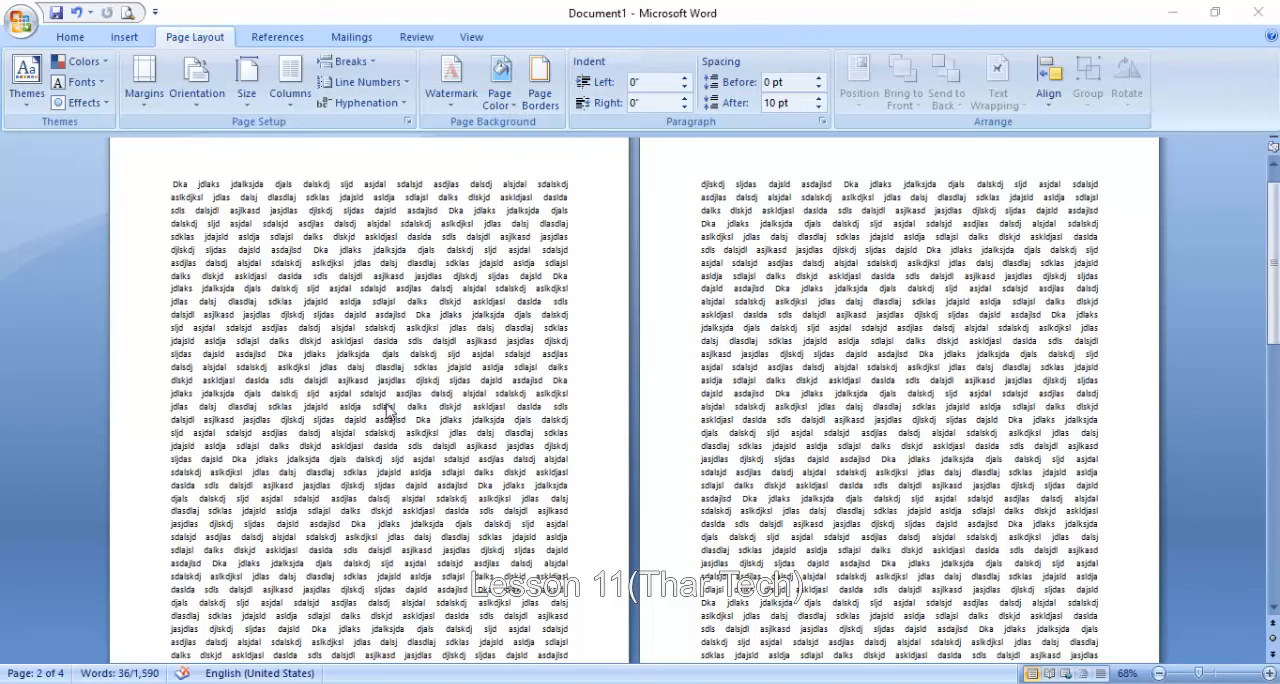
- Add the CONFIDENTIAL 1 watermark to the multi-page placeholder document and check it across the pages
scroll(927, 458, "down", 5)
scroll(700, 300, "up", 6)
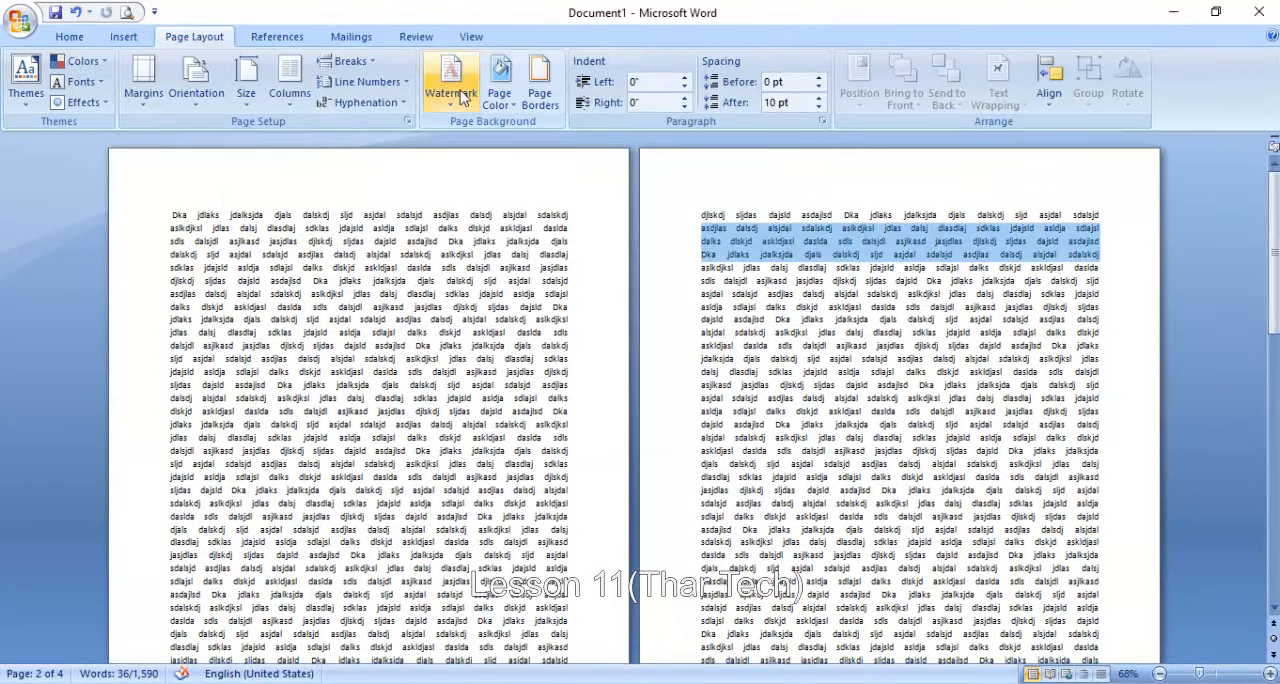
left_click(451, 82)
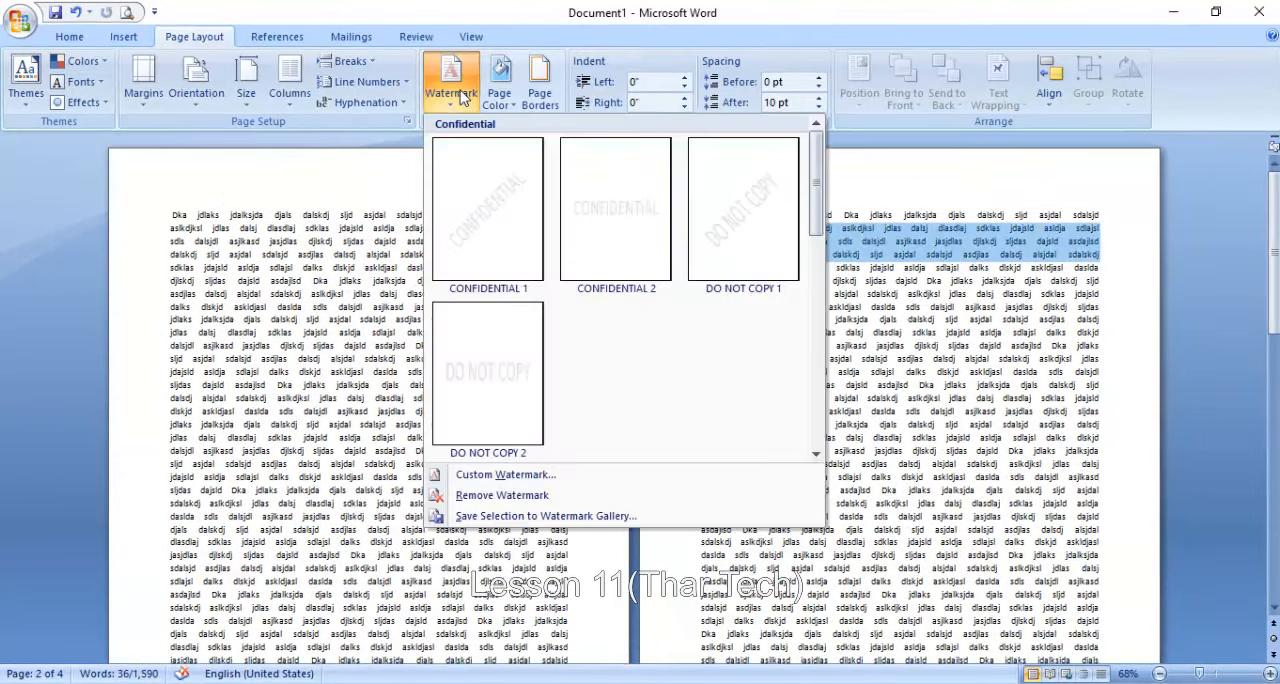
left_click(512, 211)
scroll(422, 418, "down", 5)
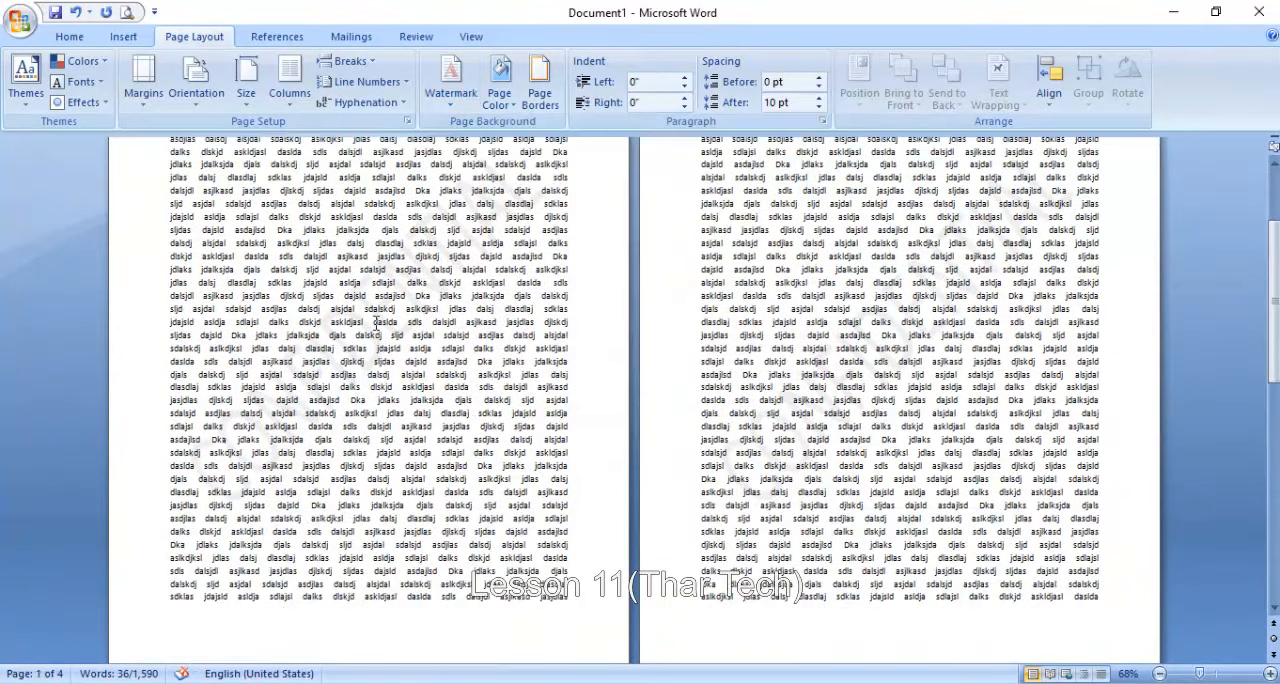
scroll(376, 322, "down", 15)
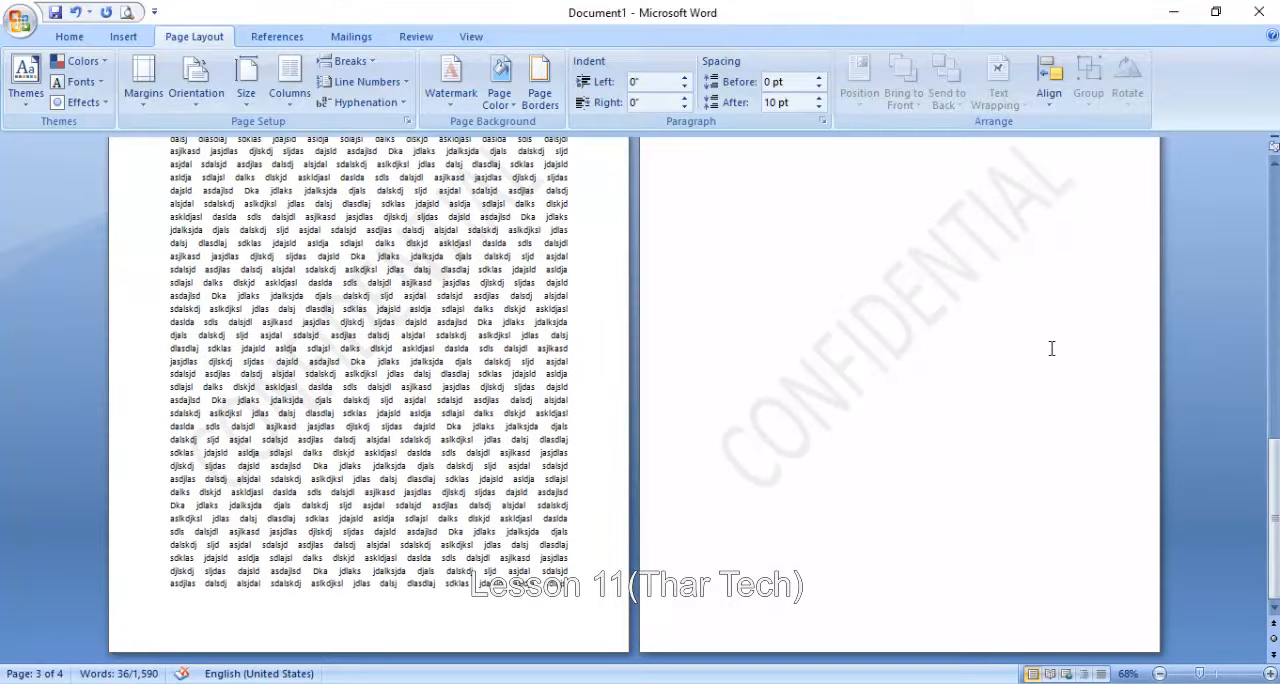
scroll(1018, 298, "up", 5)
- Remove the CONFIDENTIAL watermark by applying No watermark in the custom watermark settings
left_click(451, 80)
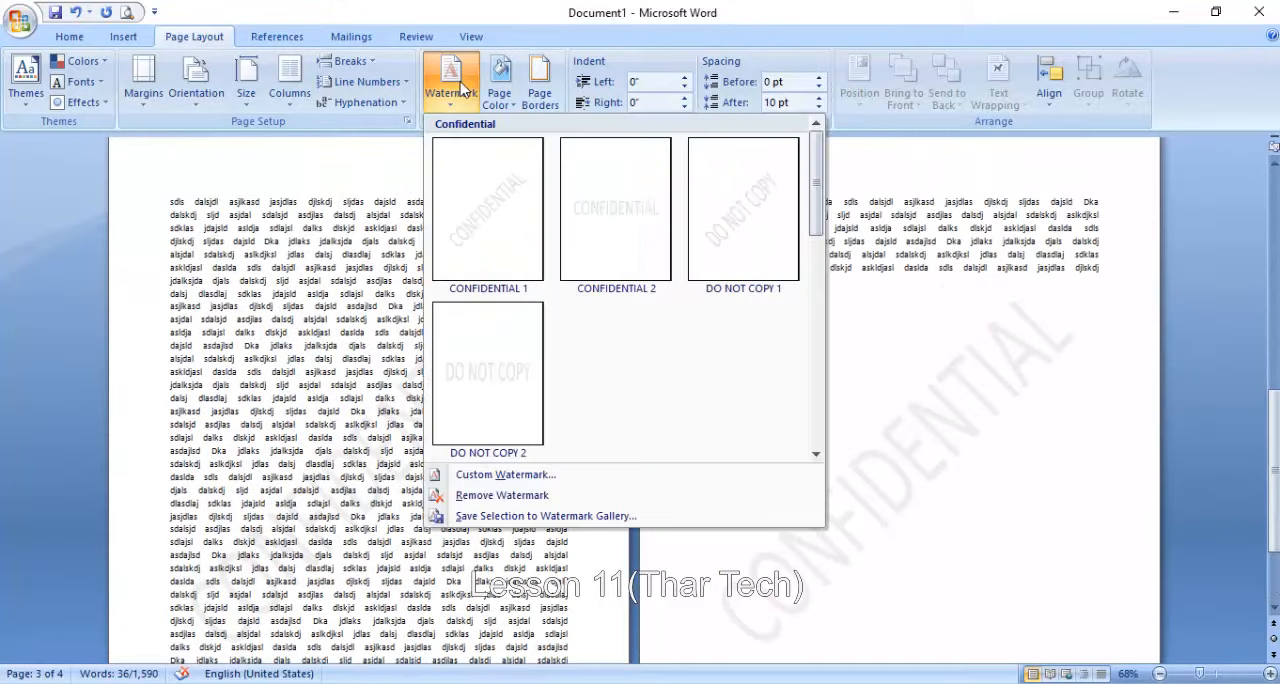
left_click(480, 475)
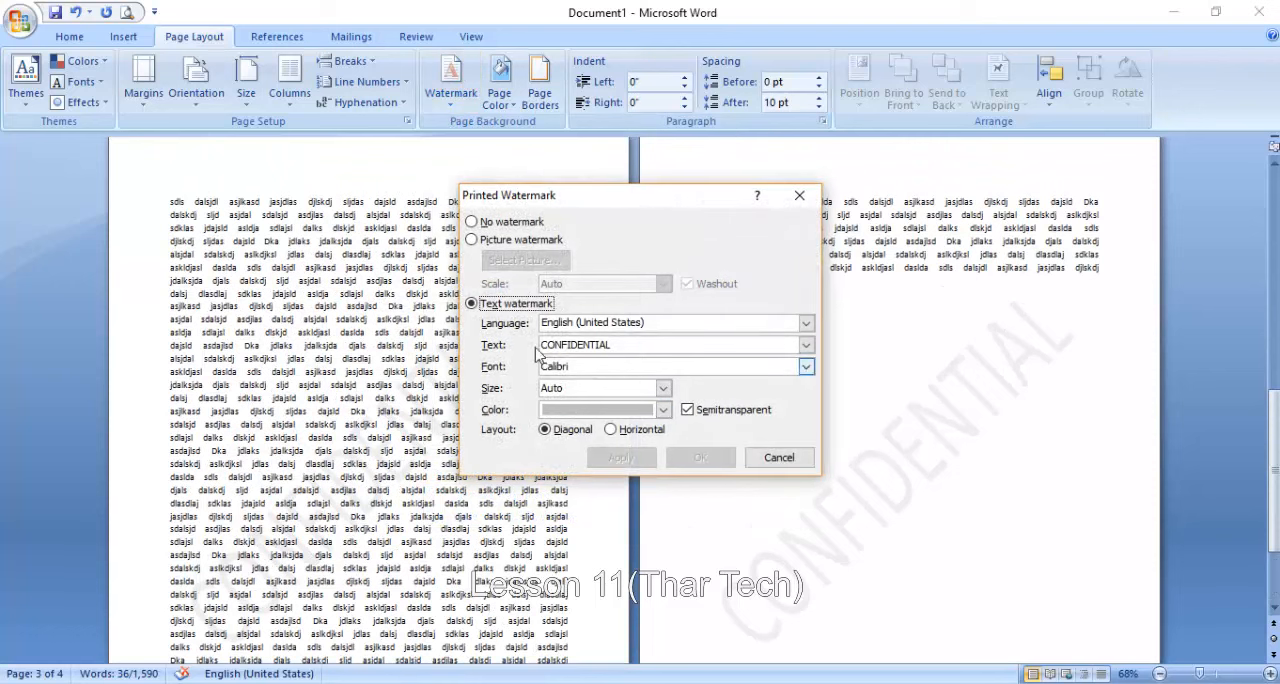
left_click(469, 222)
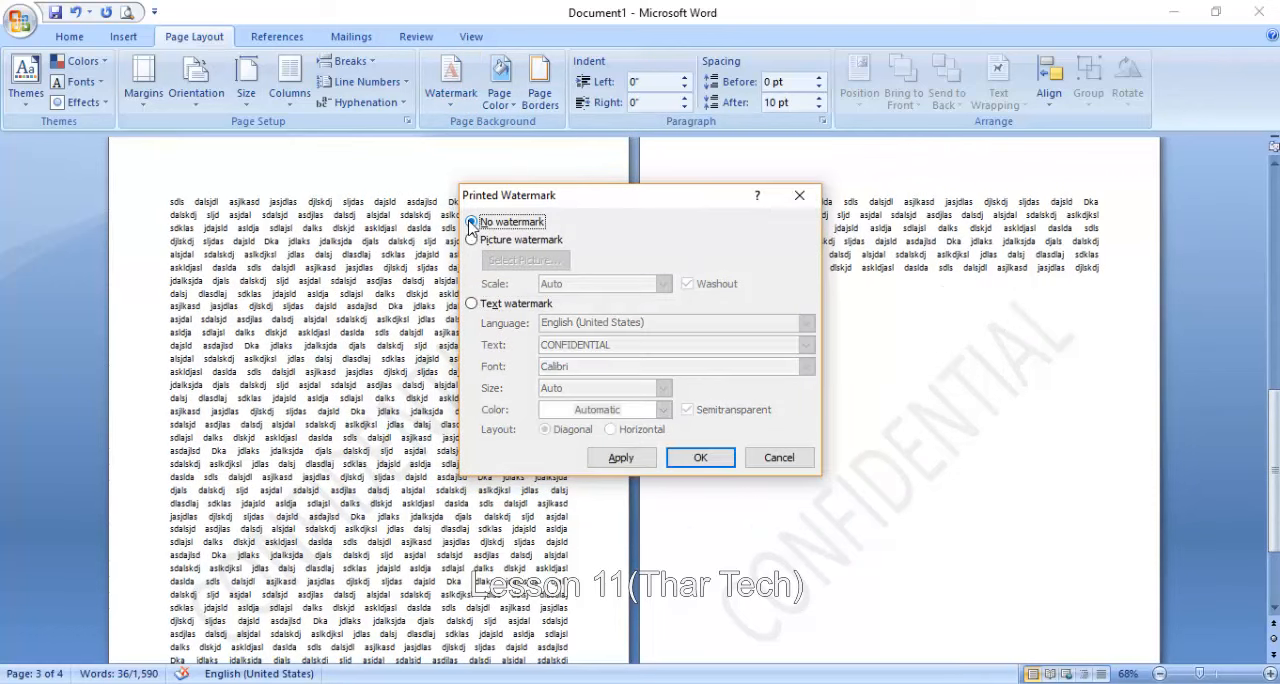
left_click(630, 460)
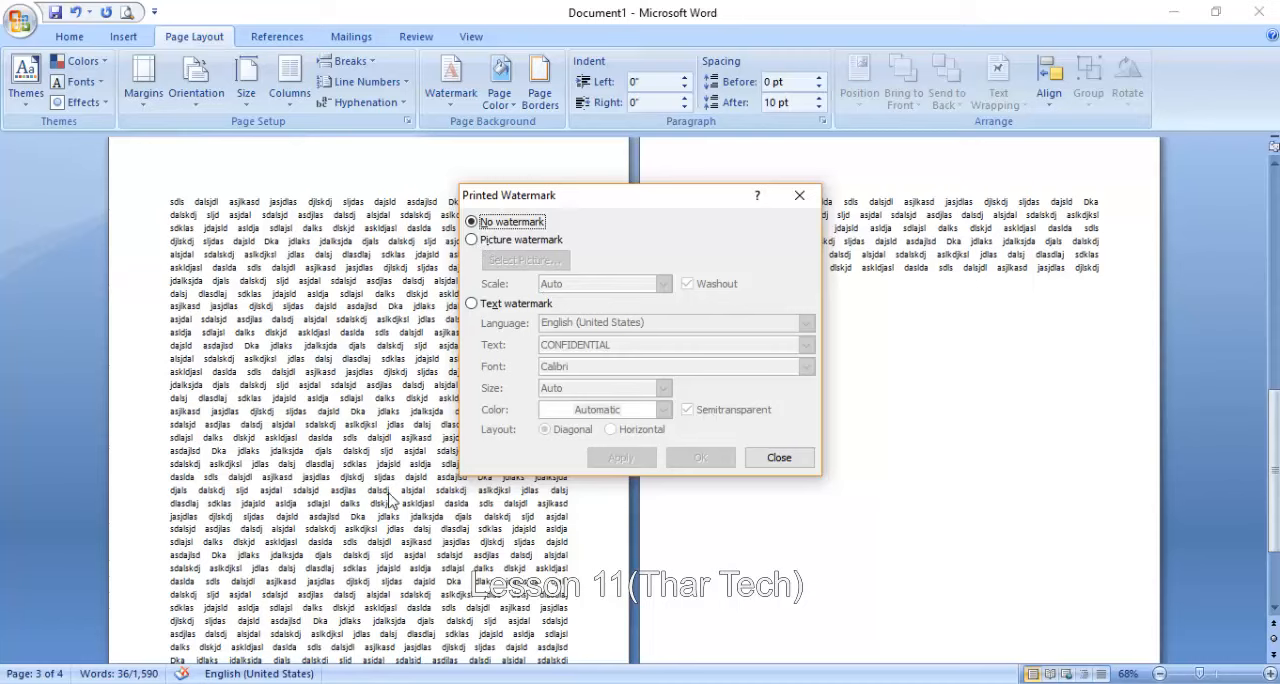
- Apply a picture watermark using the image "download (2)" from the Desktop
left_click(475, 241)
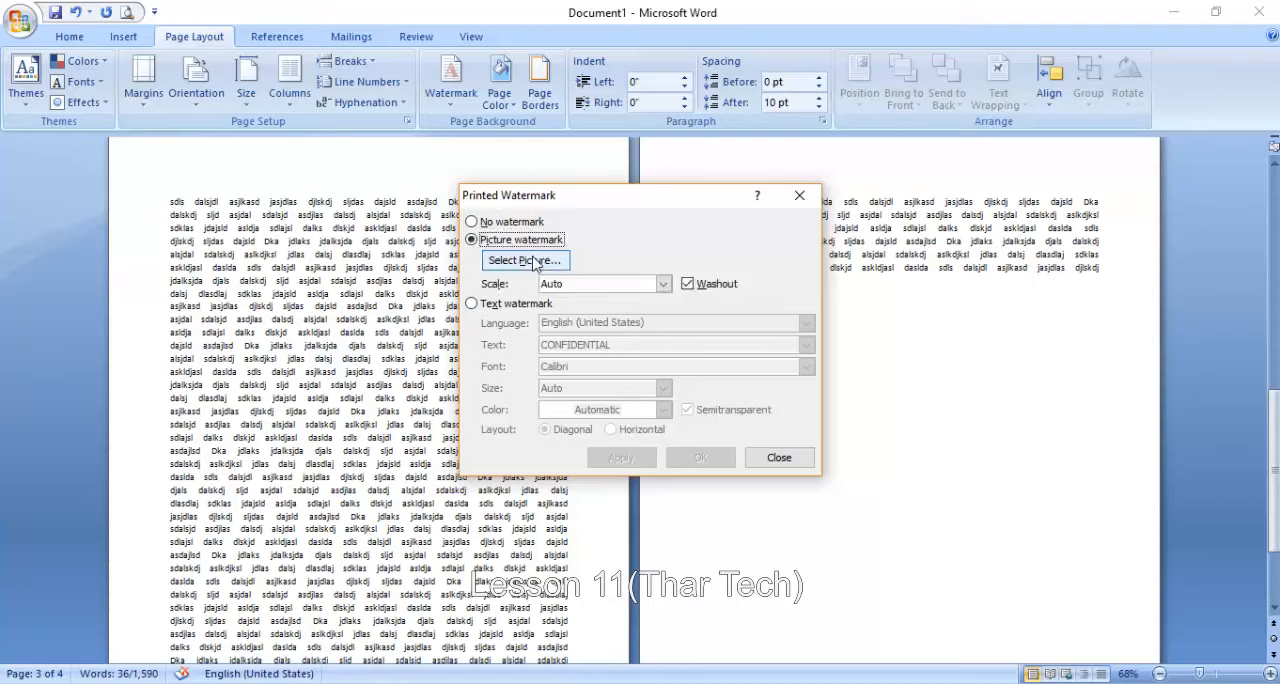
left_click(540, 262)
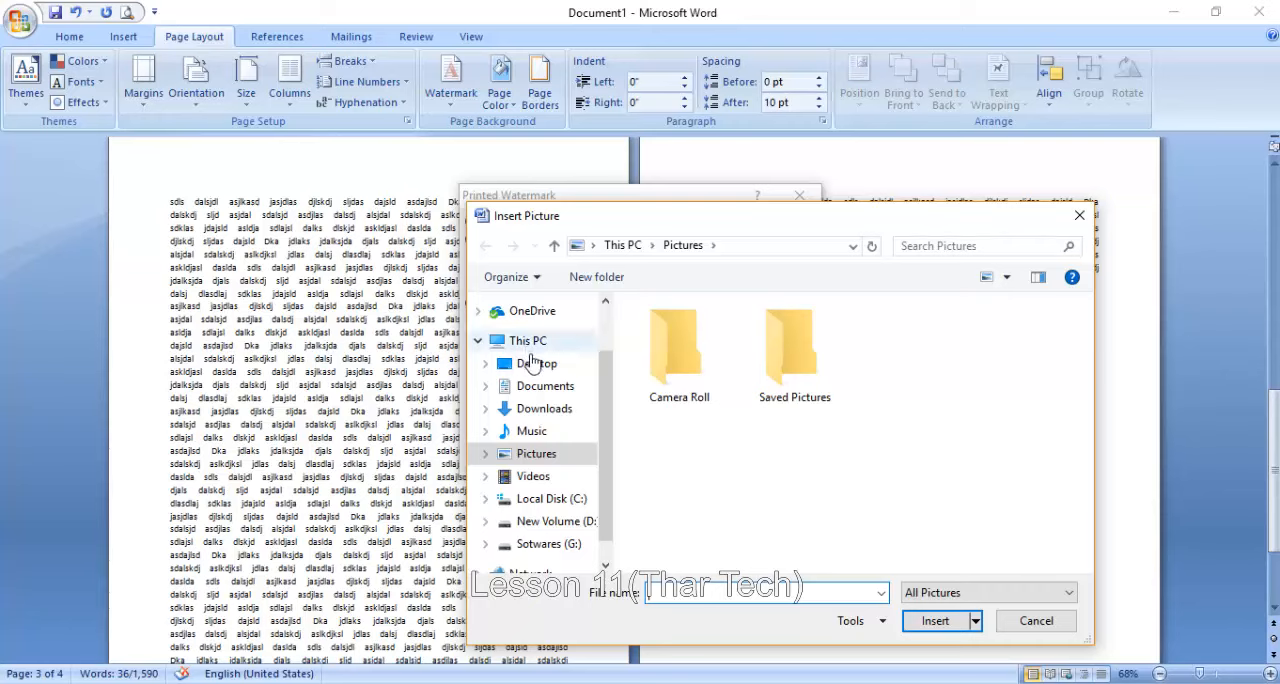
left_click(534, 366)
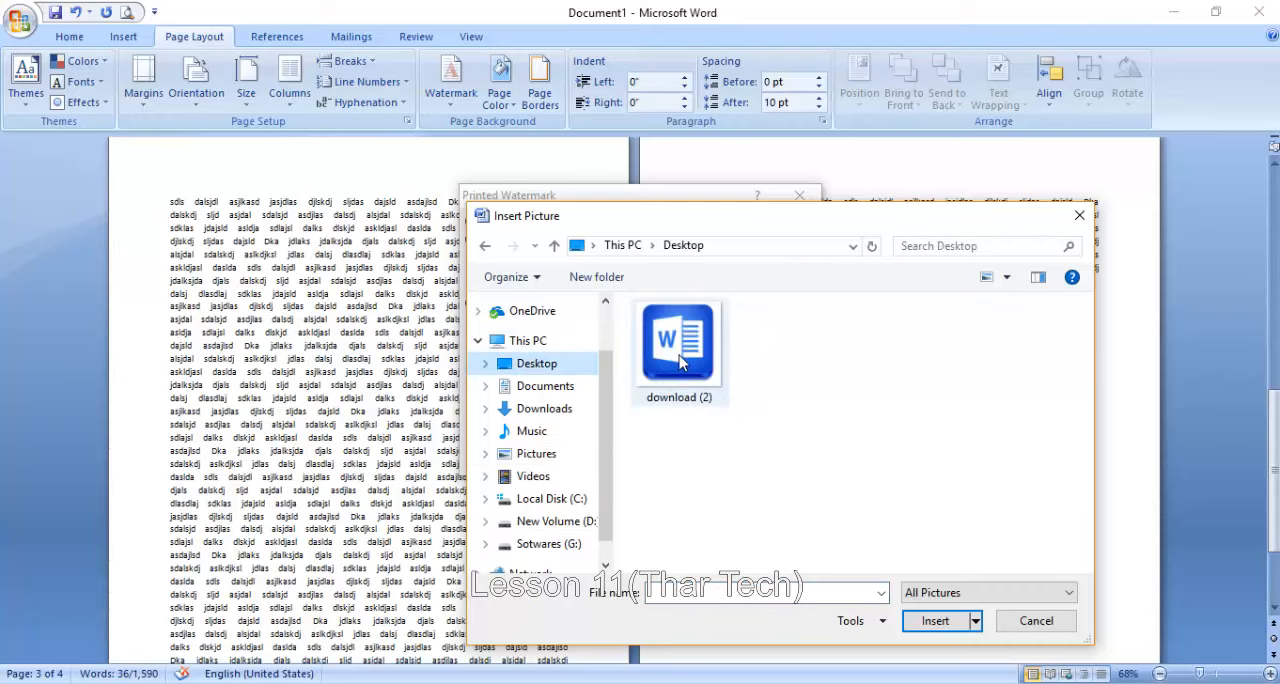
left_click(680, 362)
left_click(920, 620)
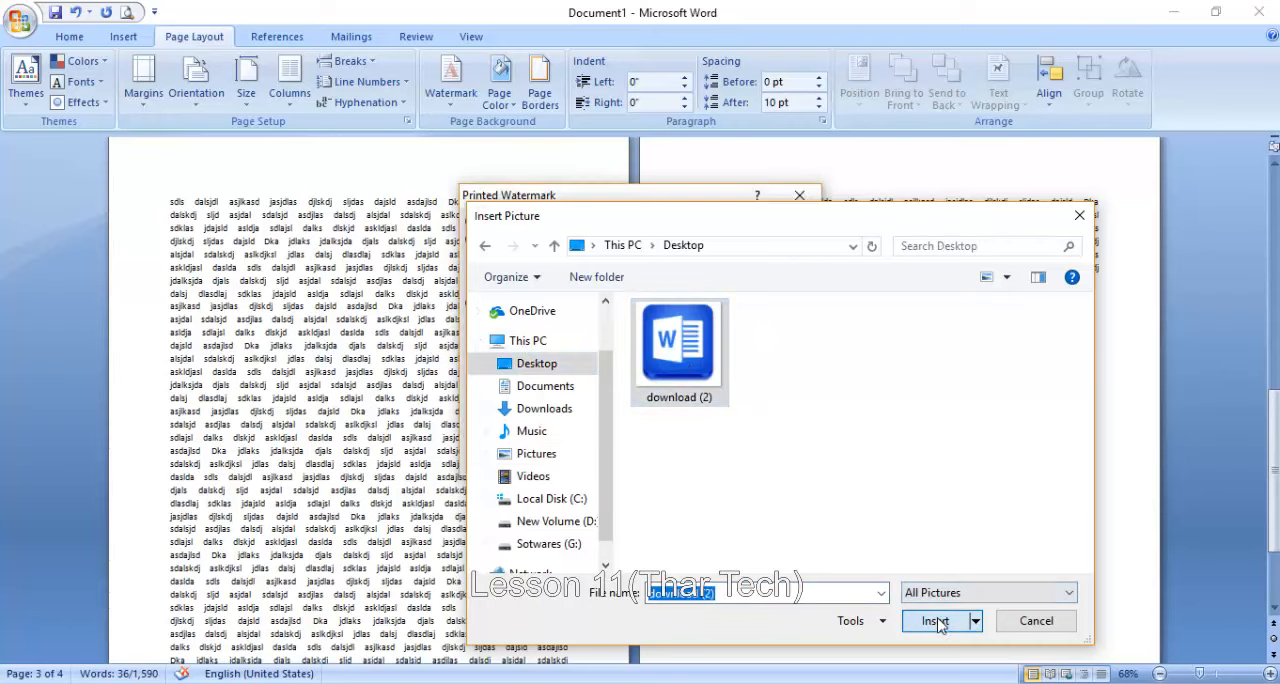
left_click(620, 457)
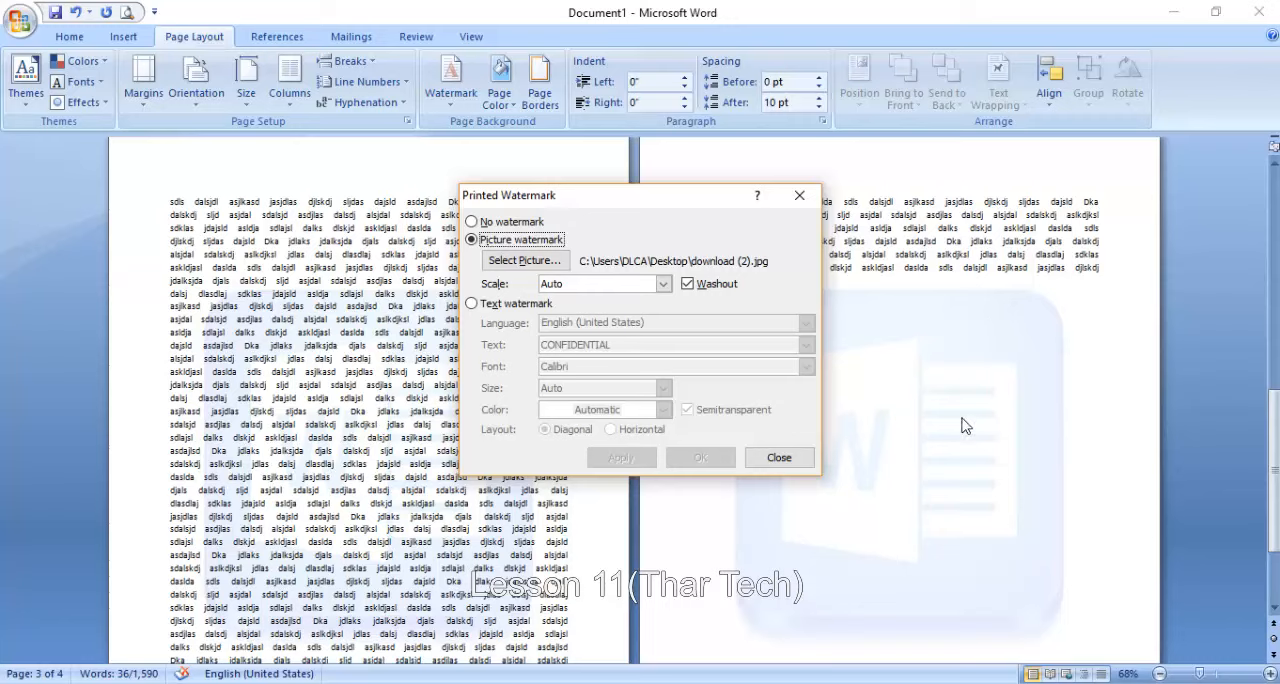
- Try the picture watermark at 100% scale and set its scale to 200%
left_click(663, 284)
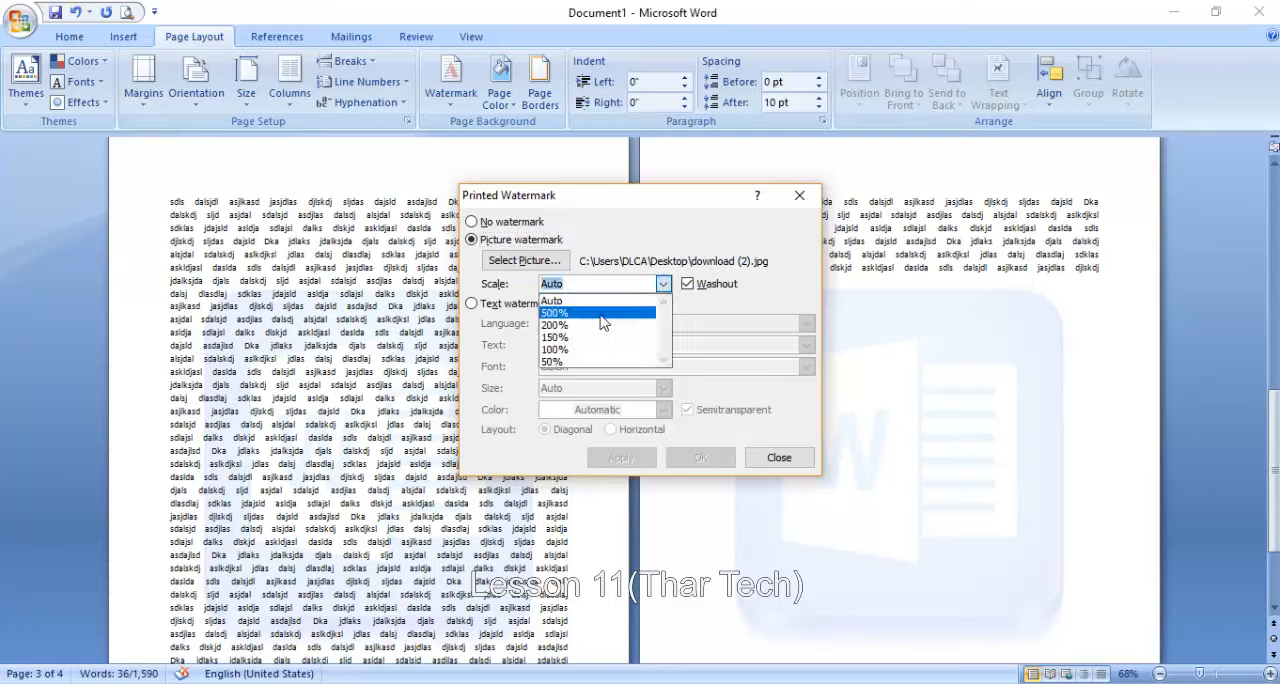
left_click(574, 350)
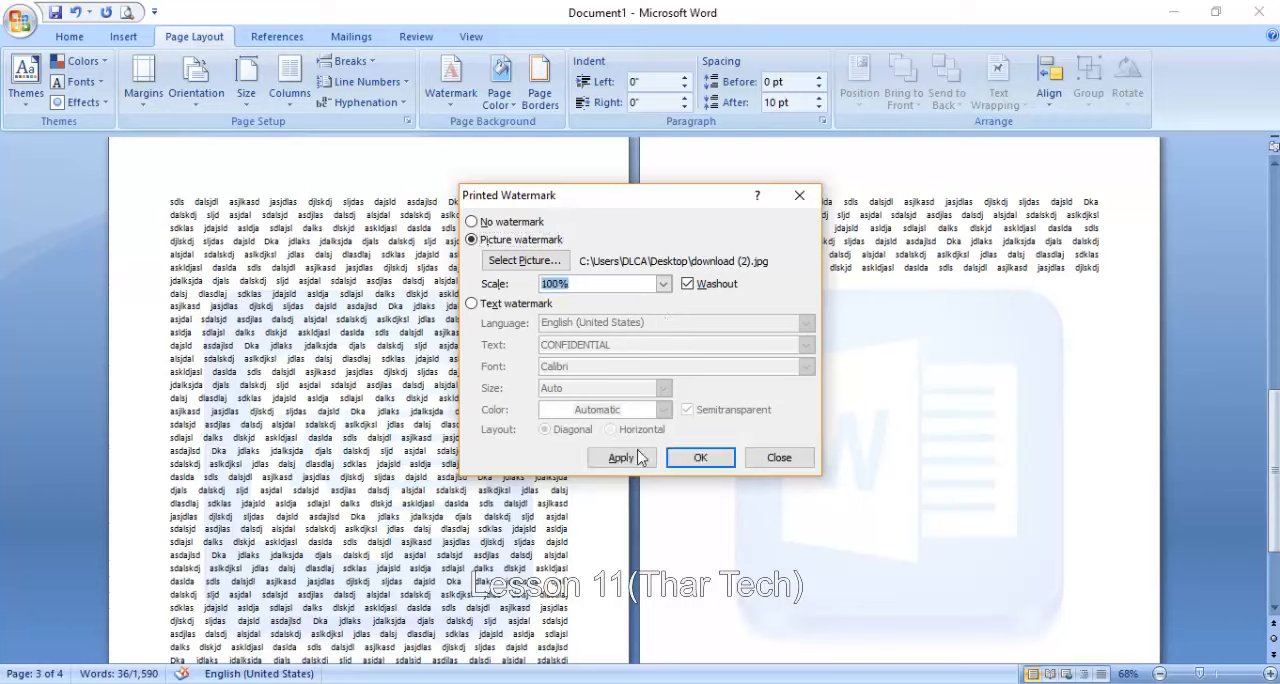
left_click(638, 462)
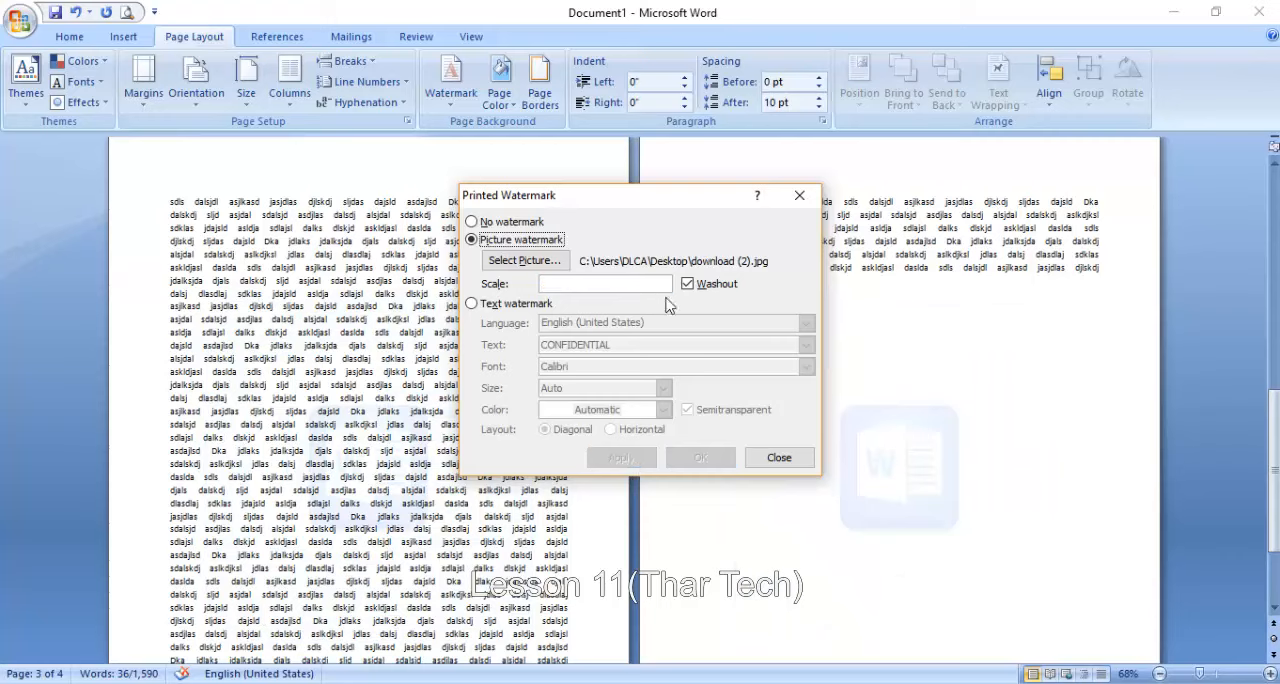
left_click(662, 284)
left_click(599, 324)
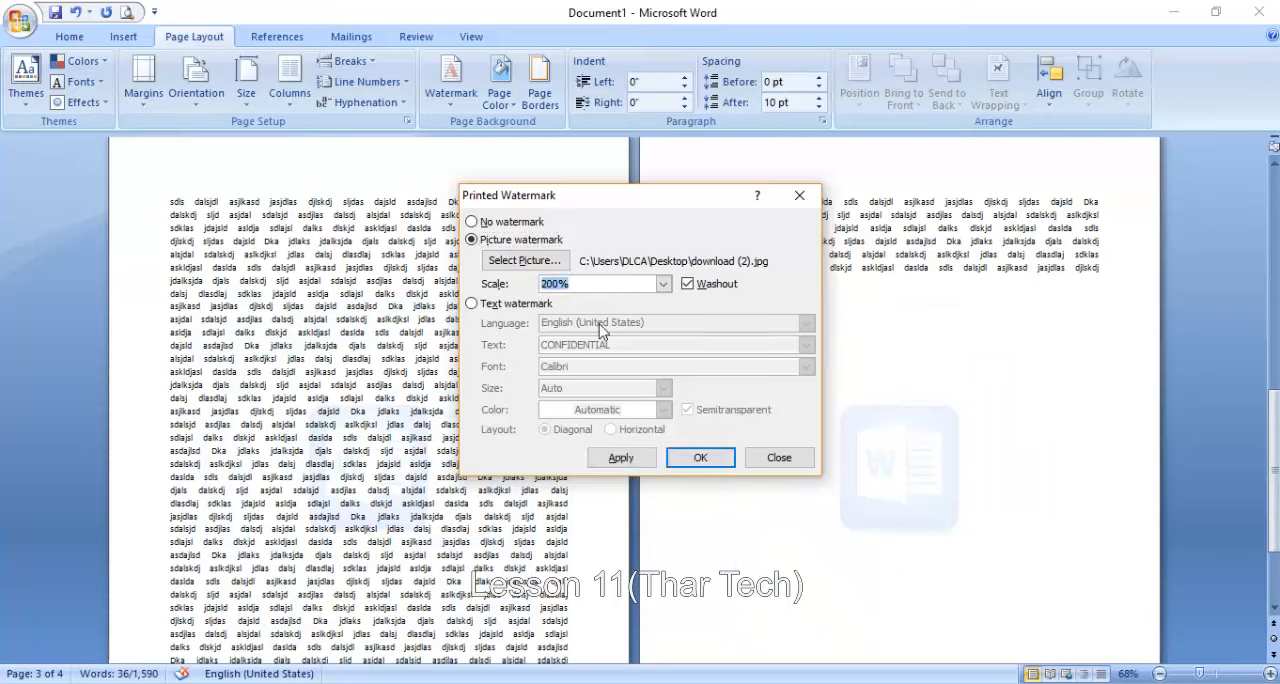
left_click(632, 457)
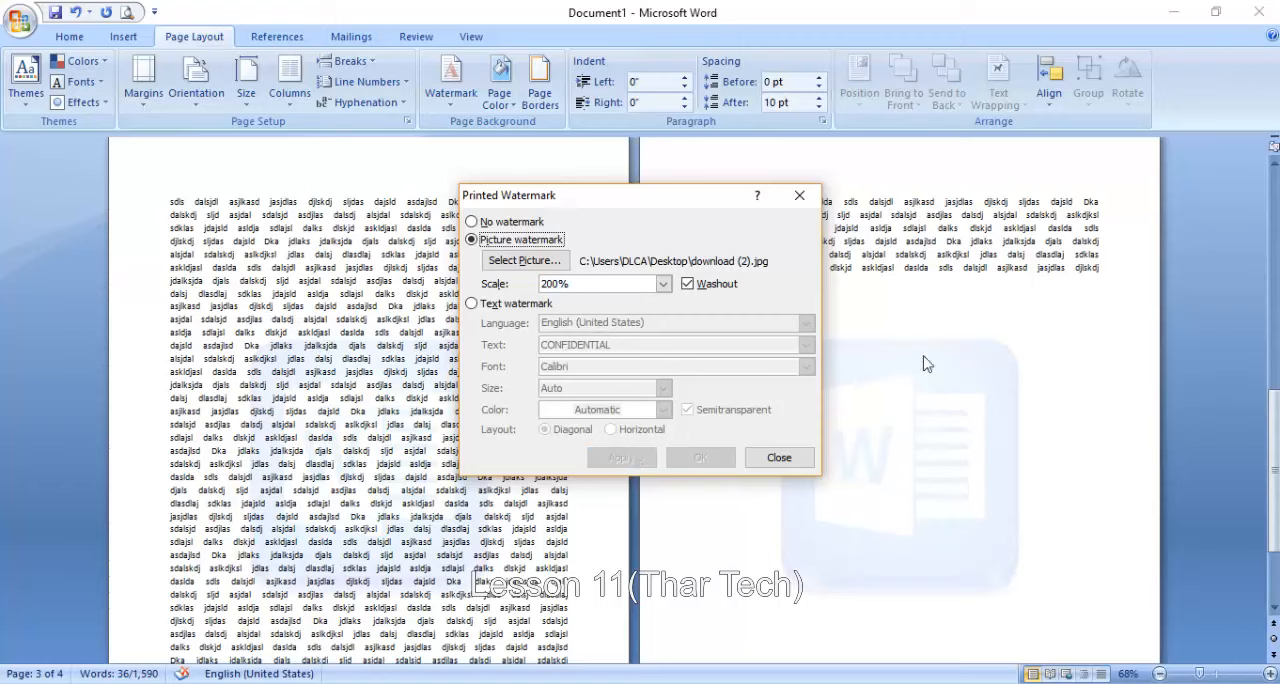
- Apply the picture watermark without the Washout effect and restore Washout
left_click(708, 288)
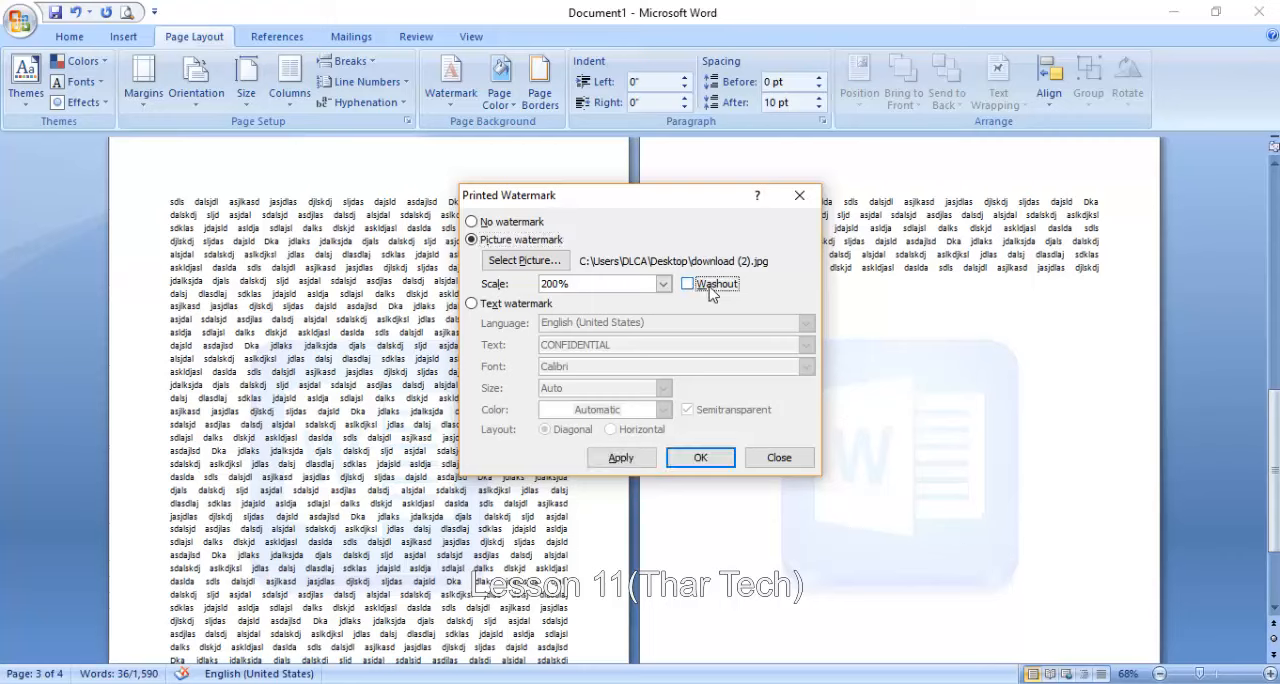
left_click(646, 459)
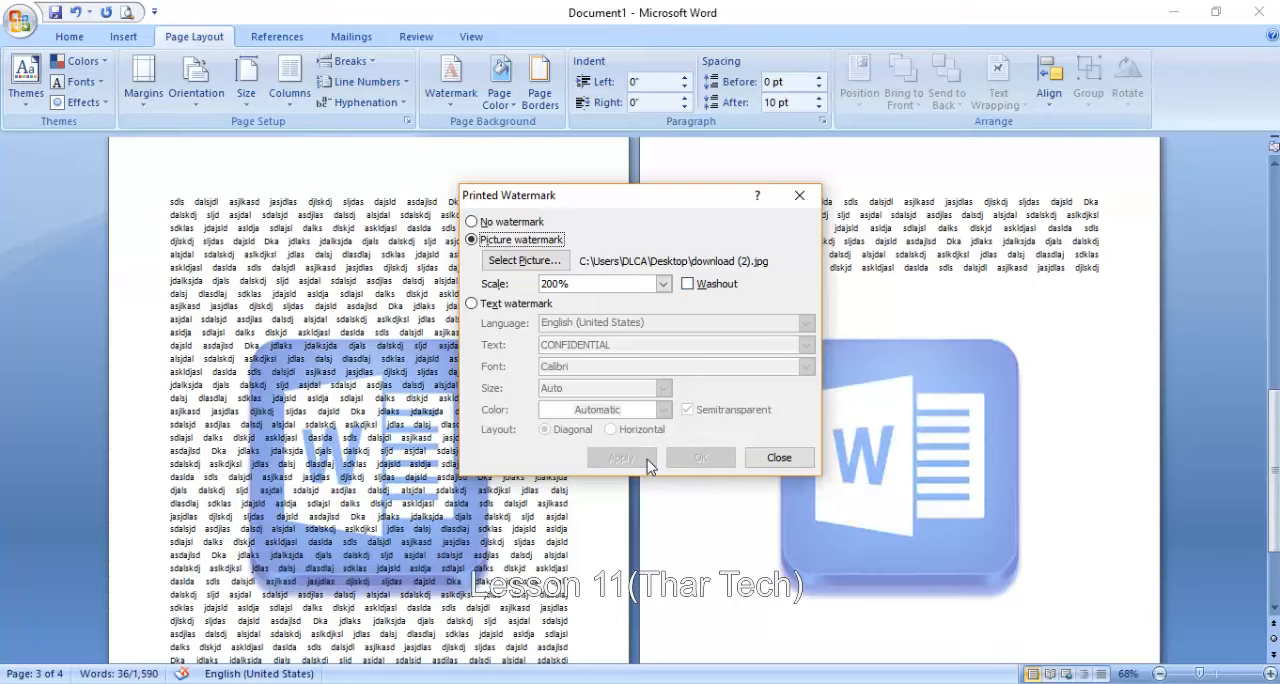
left_click(710, 285)
left_click(621, 460)
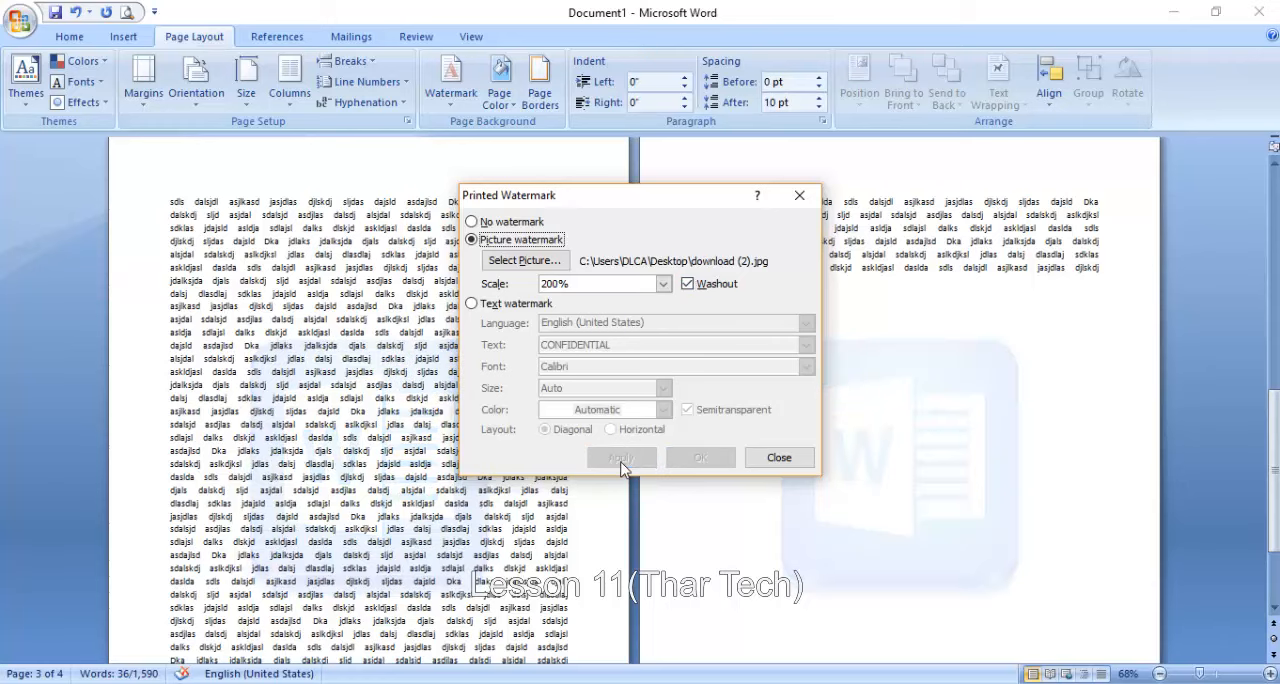
- Switch to a text watermark and apply a person's full name as its text
left_click(490, 305)
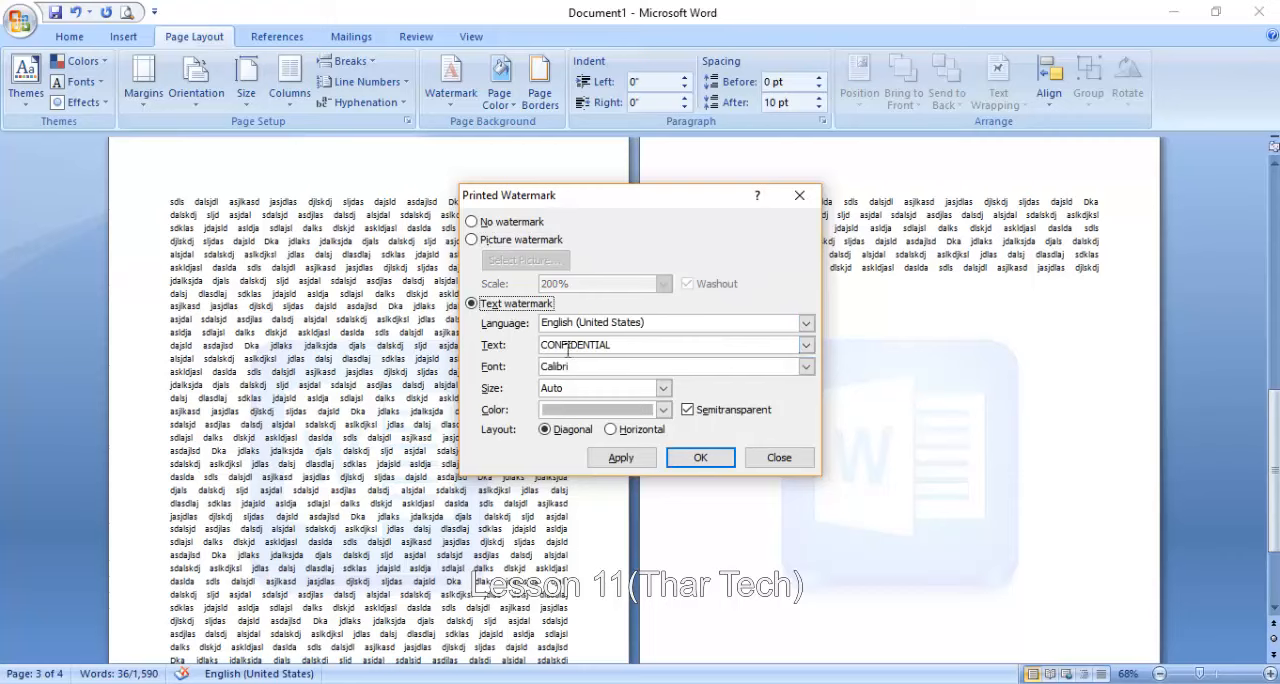
left_click_drag(635, 349, 533, 349)
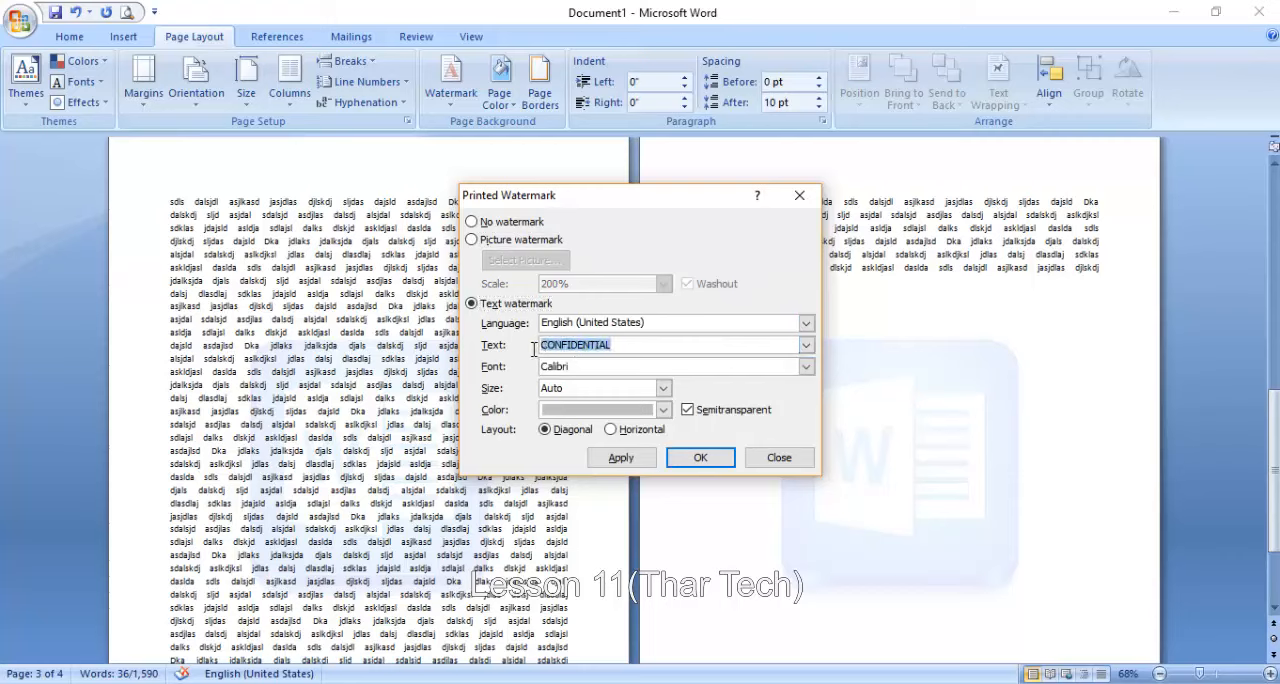
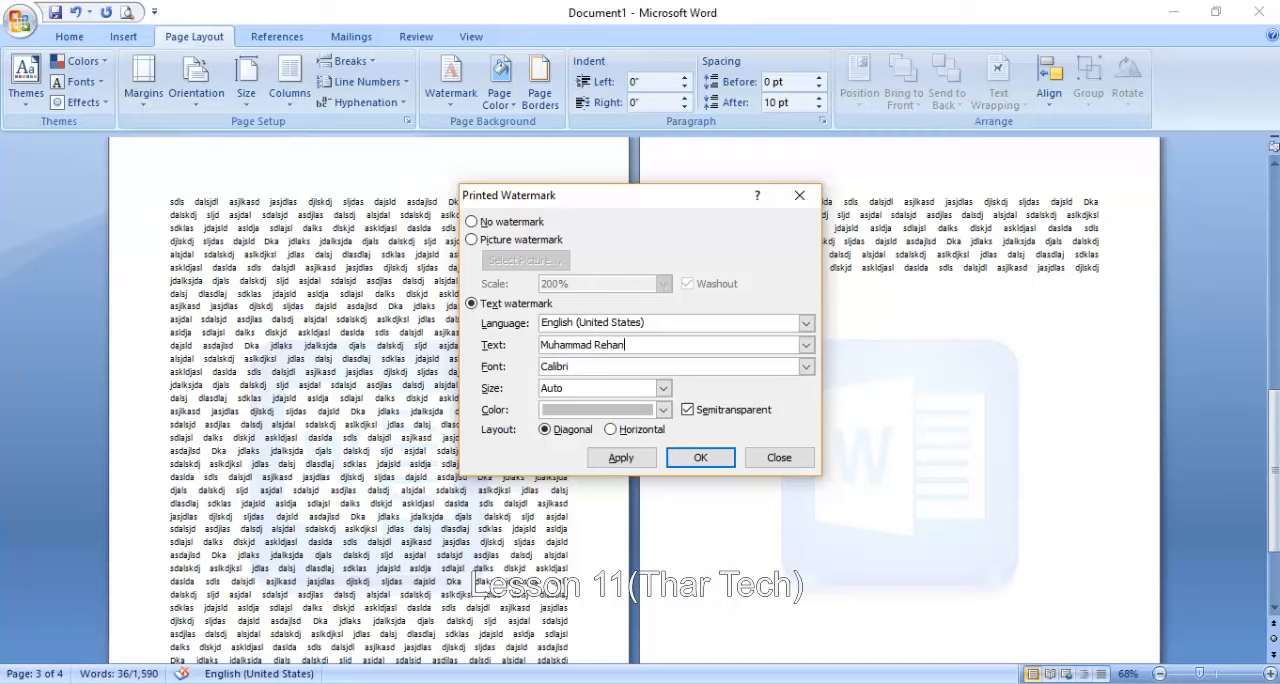
left_click(612, 458)
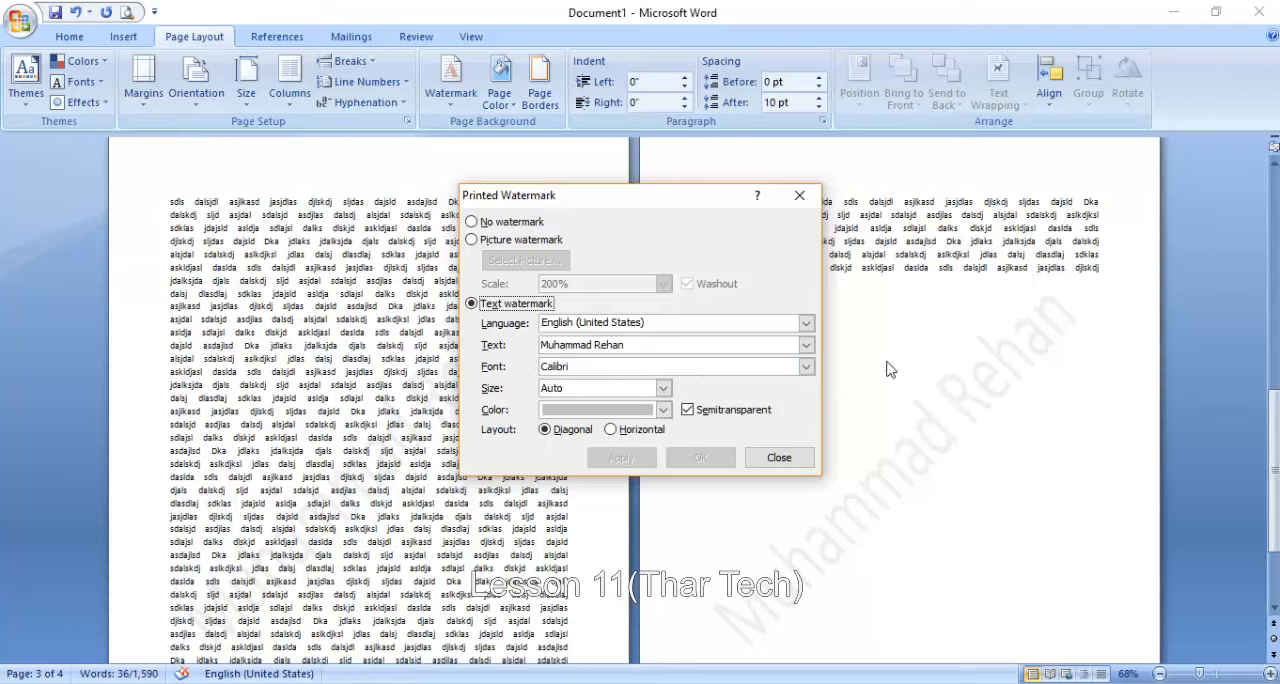
- Apply the Franklin Gothic Demi Cond font to the text watermark
left_click(806, 366)
scroll(648, 436, "down", 10)
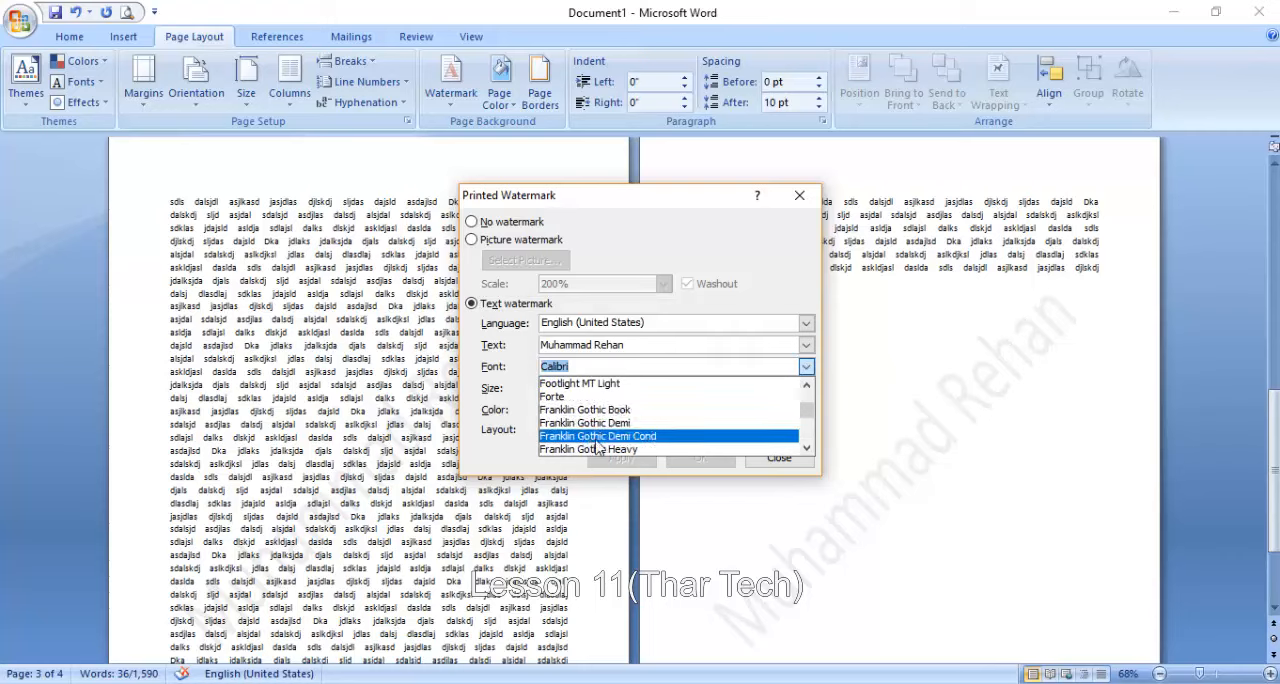
left_click(600, 436)
left_click(638, 461)
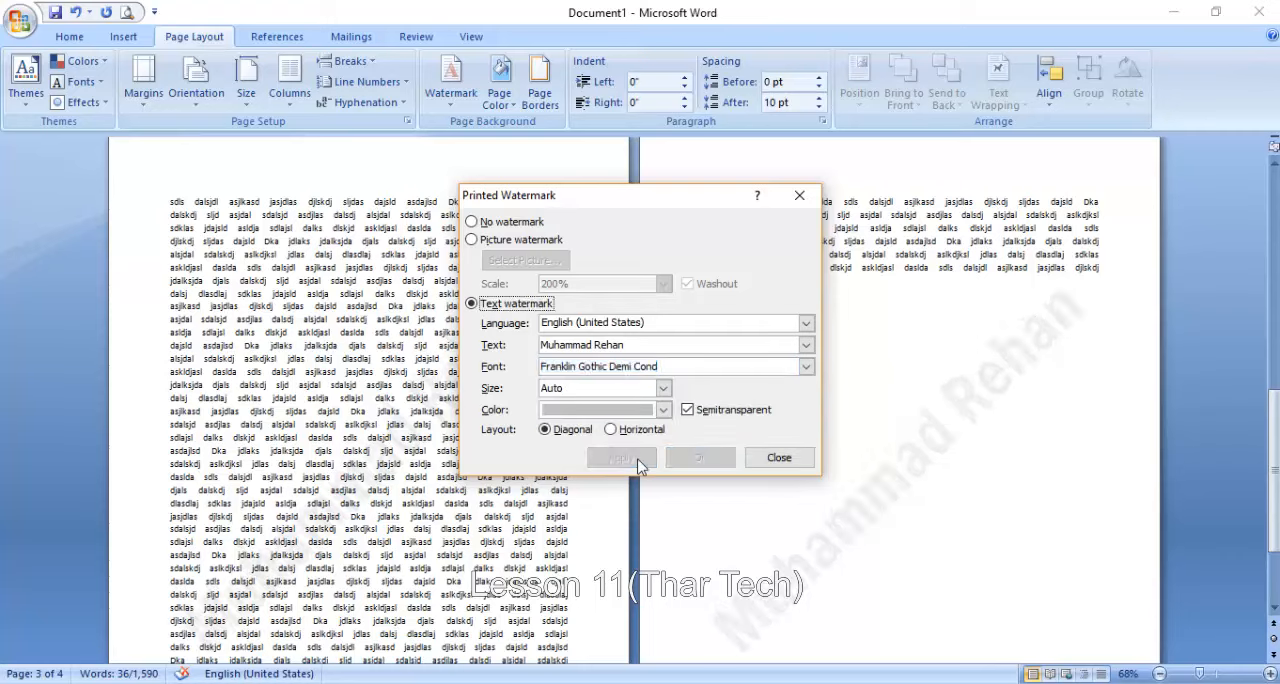
- Try the text watermark at size 44 and restore its size to Auto
left_click(662, 389)
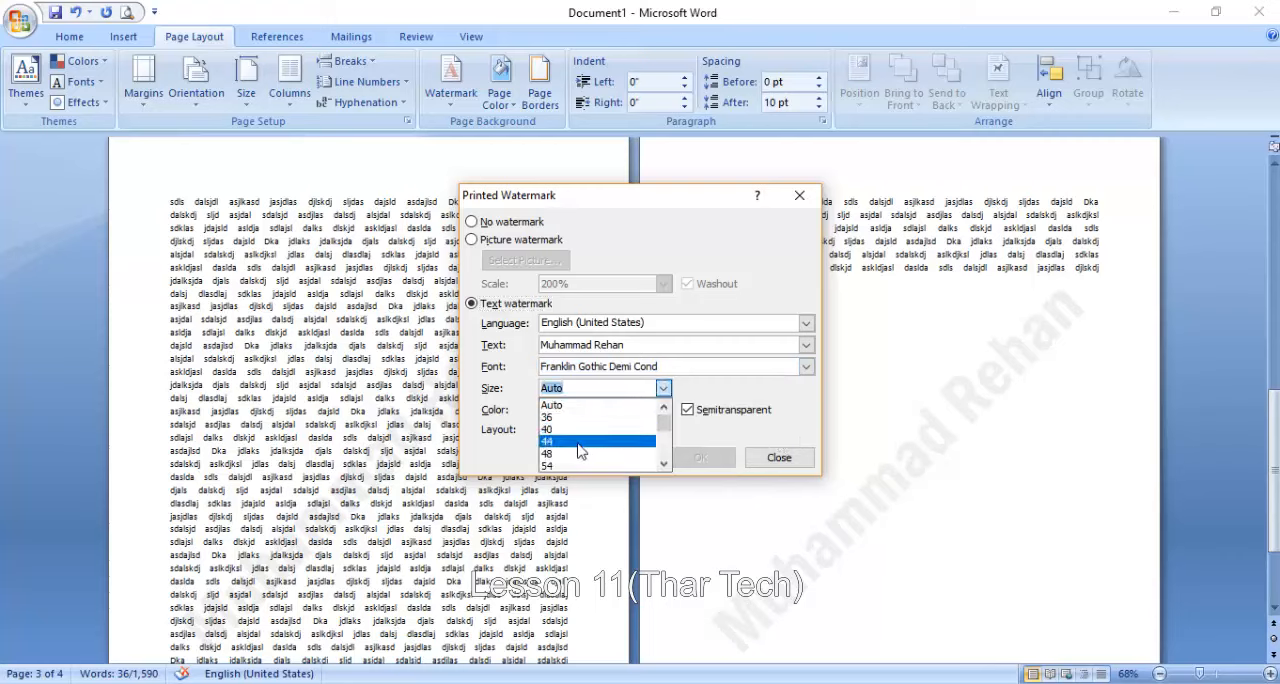
left_click(600, 443)
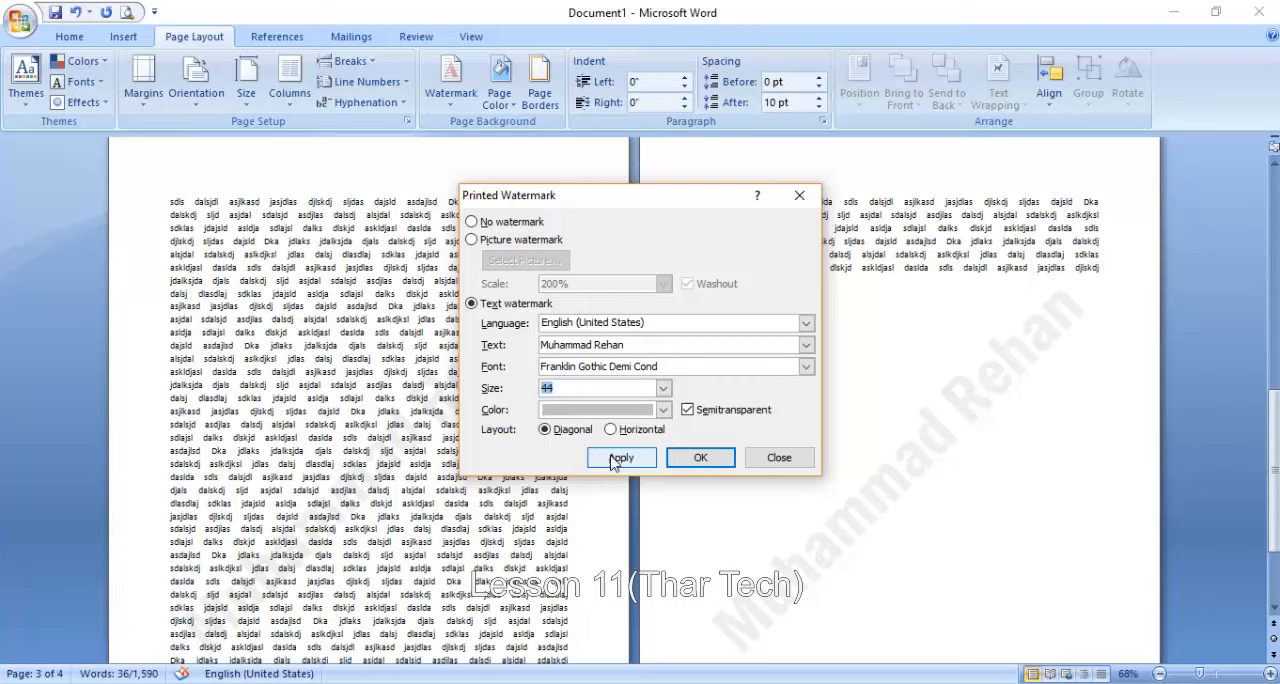
left_click(610, 458)
left_click(663, 389)
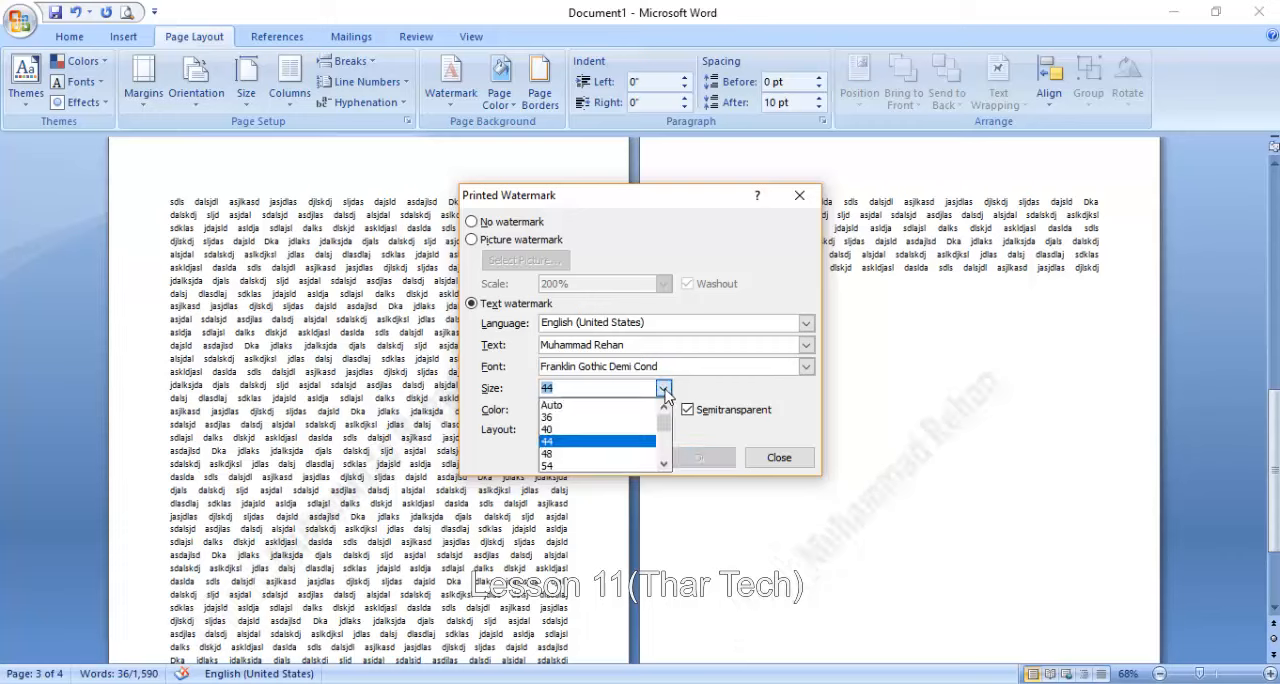
left_click(600, 406)
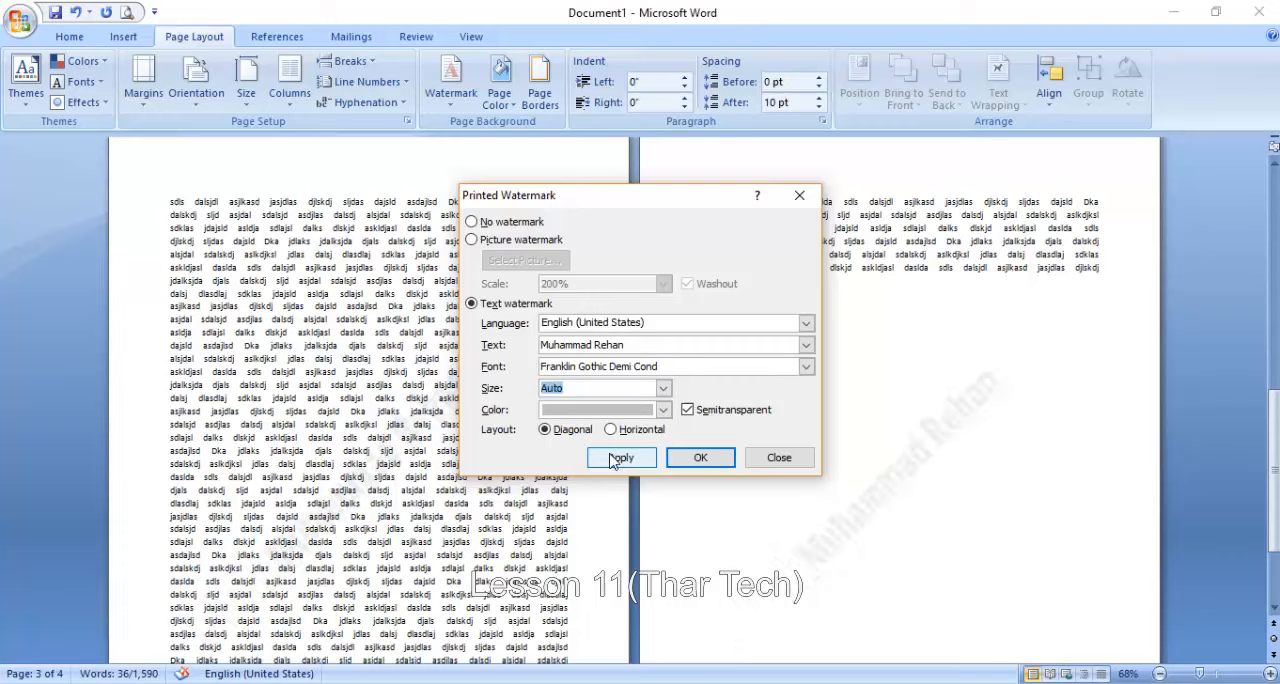
left_click(613, 459)
left_click(615, 460)
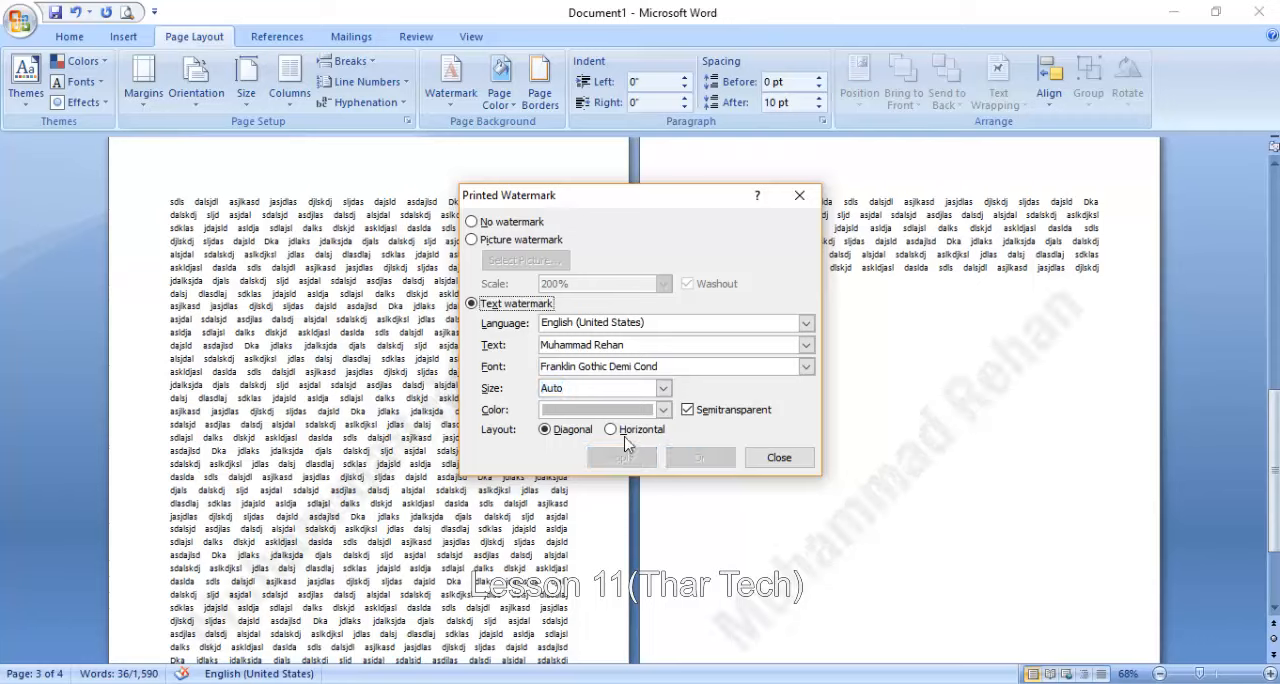
- Apply the standard red color to the text watermark
left_click(585, 413)
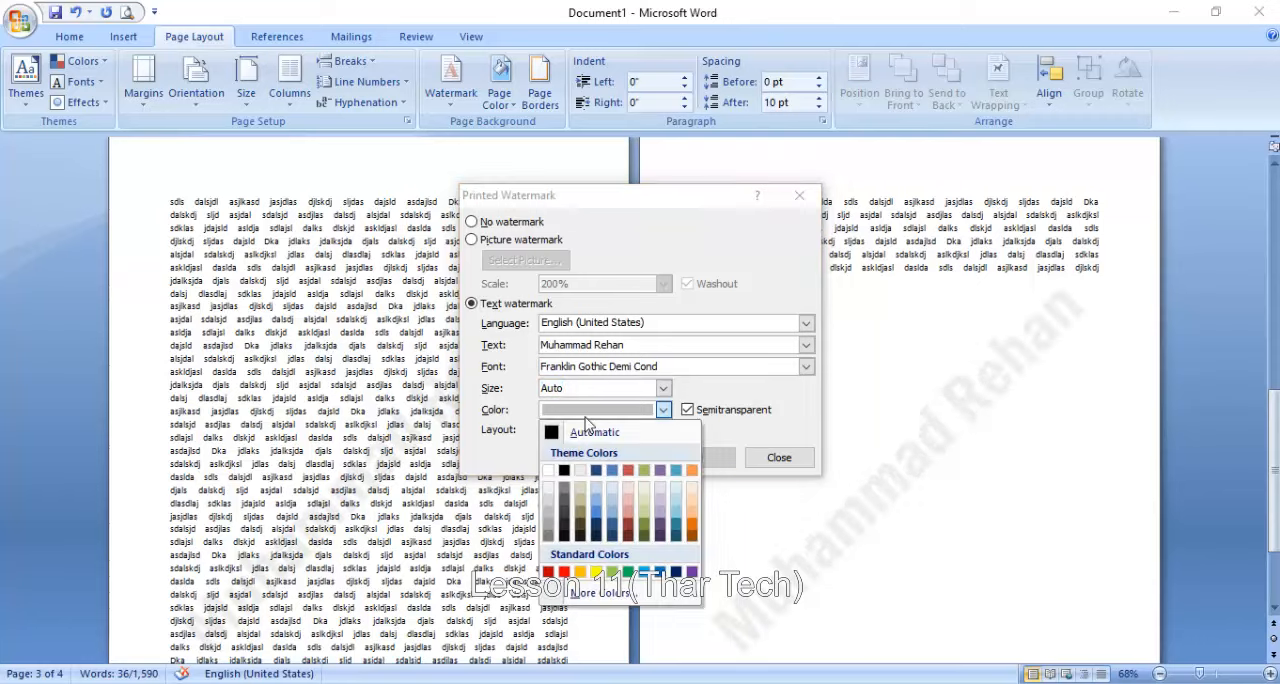
left_click(564, 571)
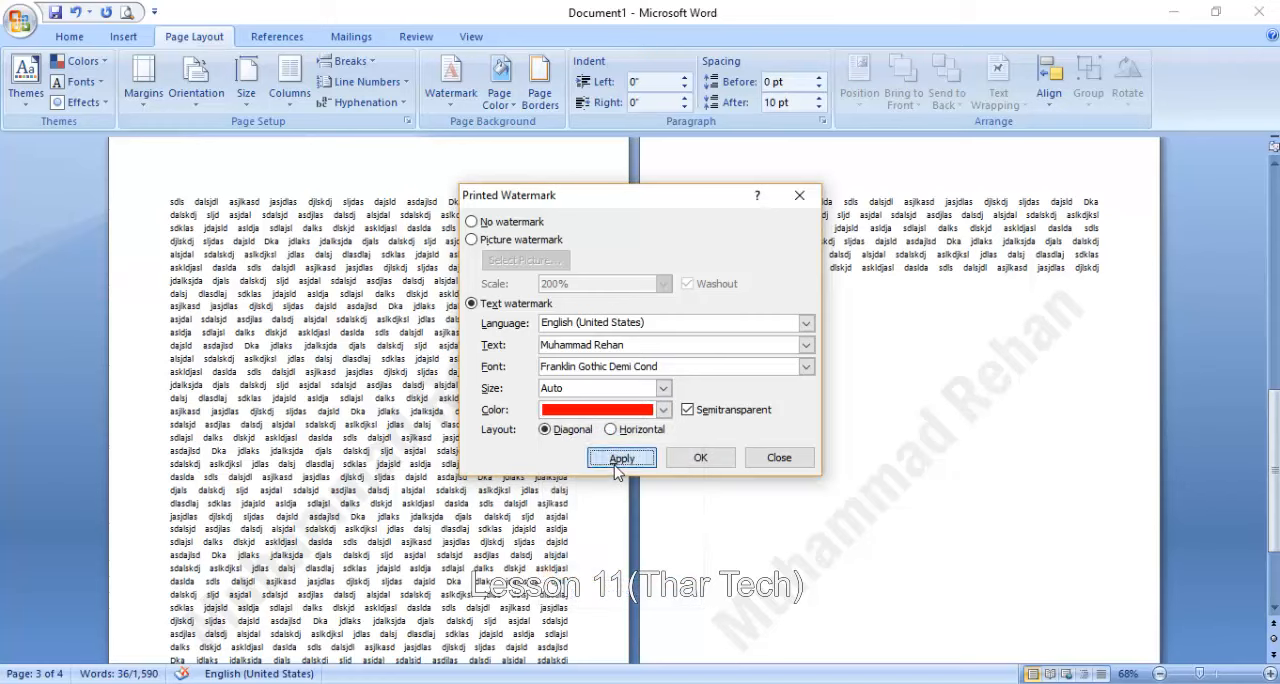
left_click(621, 457)
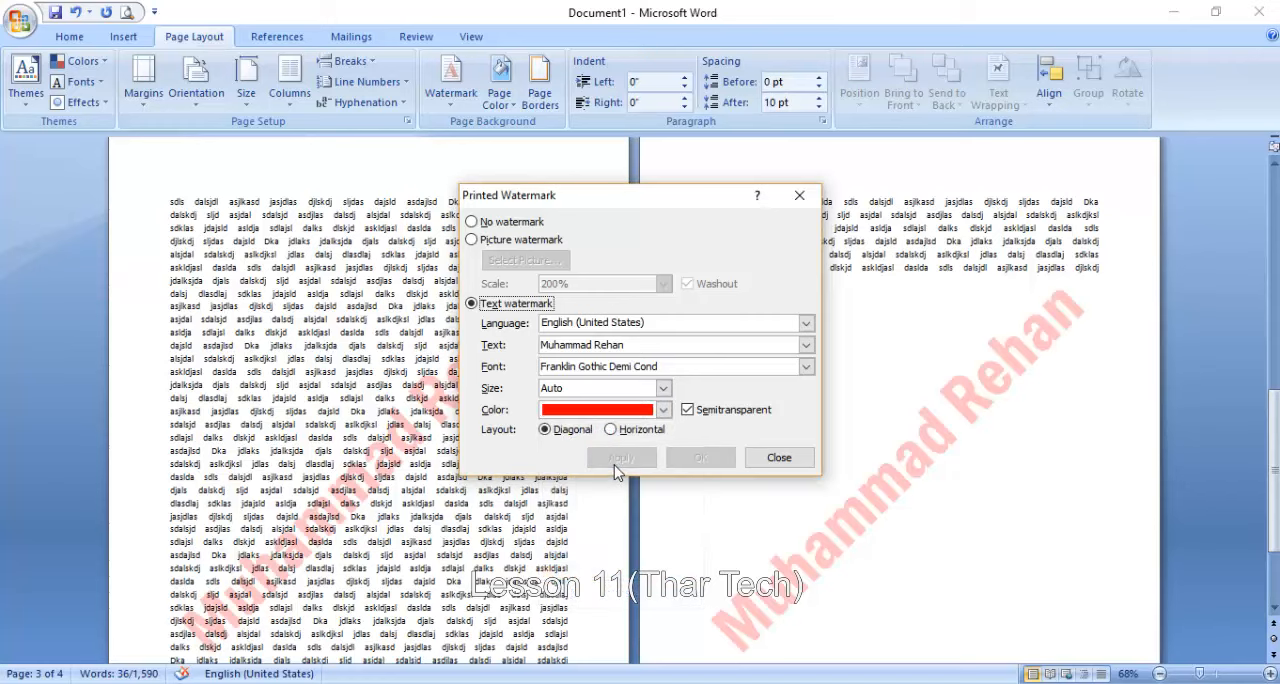
- Try the red text watermark without the Semitransparent effect and restore Semitransparent
left_click(688, 411)
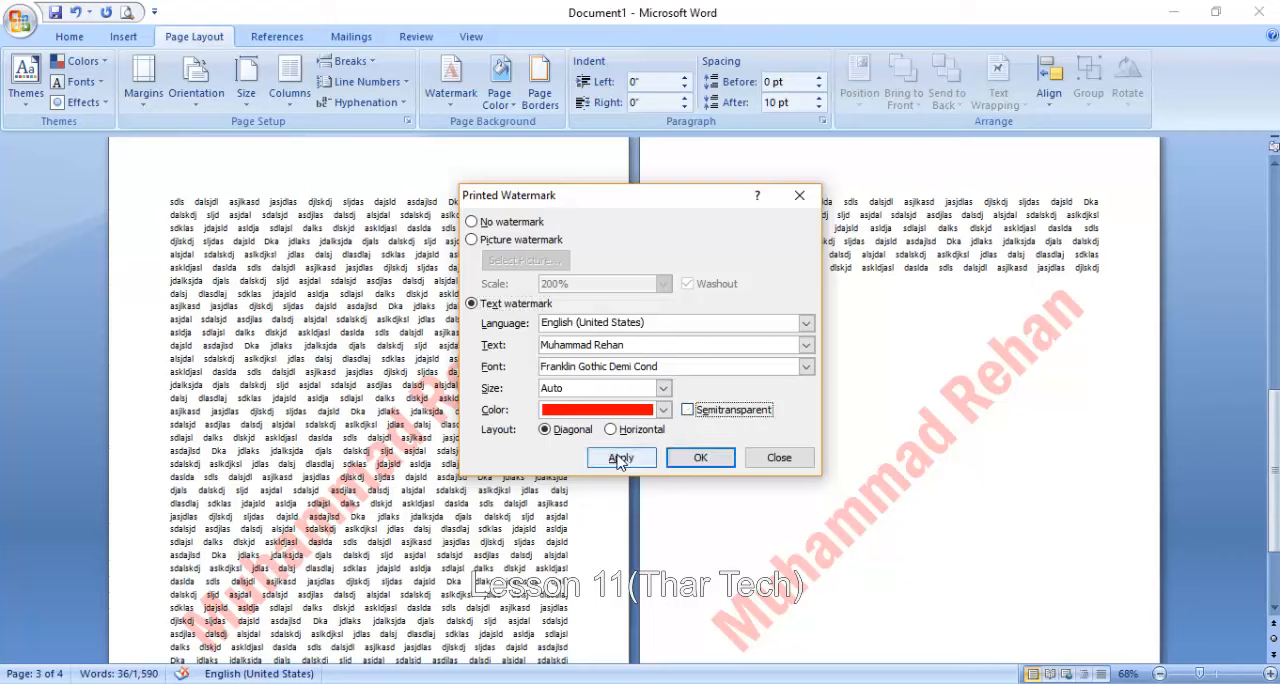
left_click(621, 458)
left_click(688, 410)
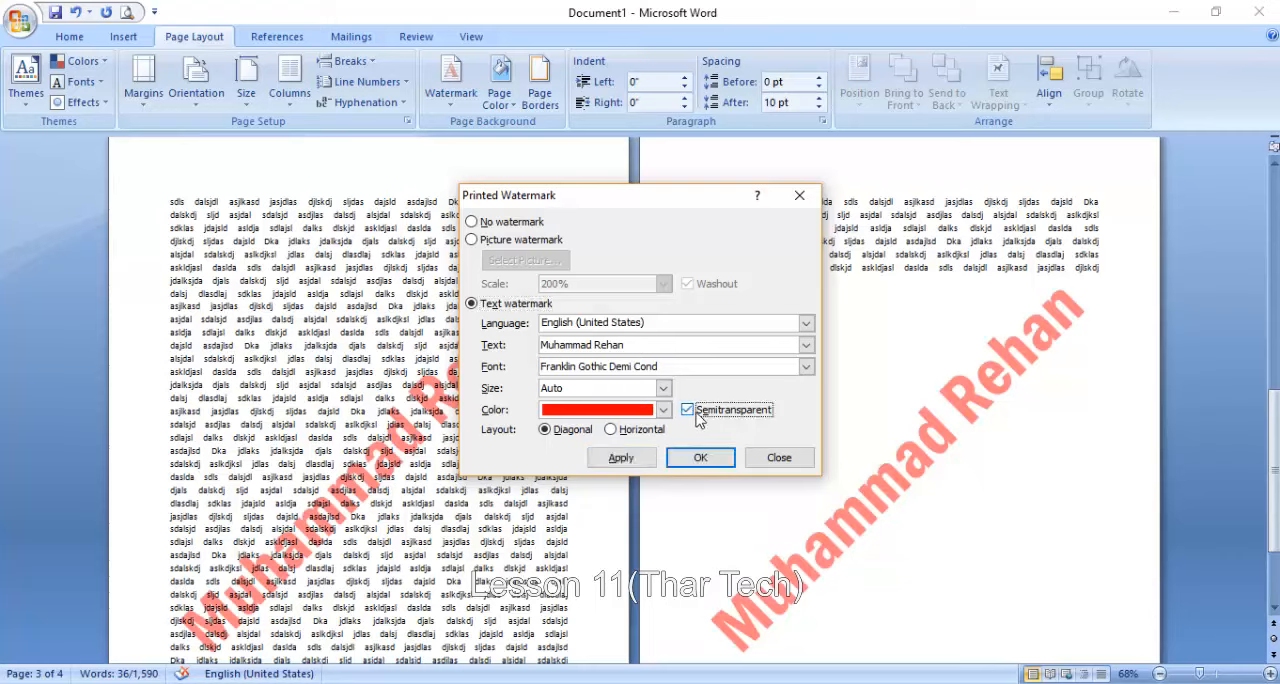
left_click(645, 458)
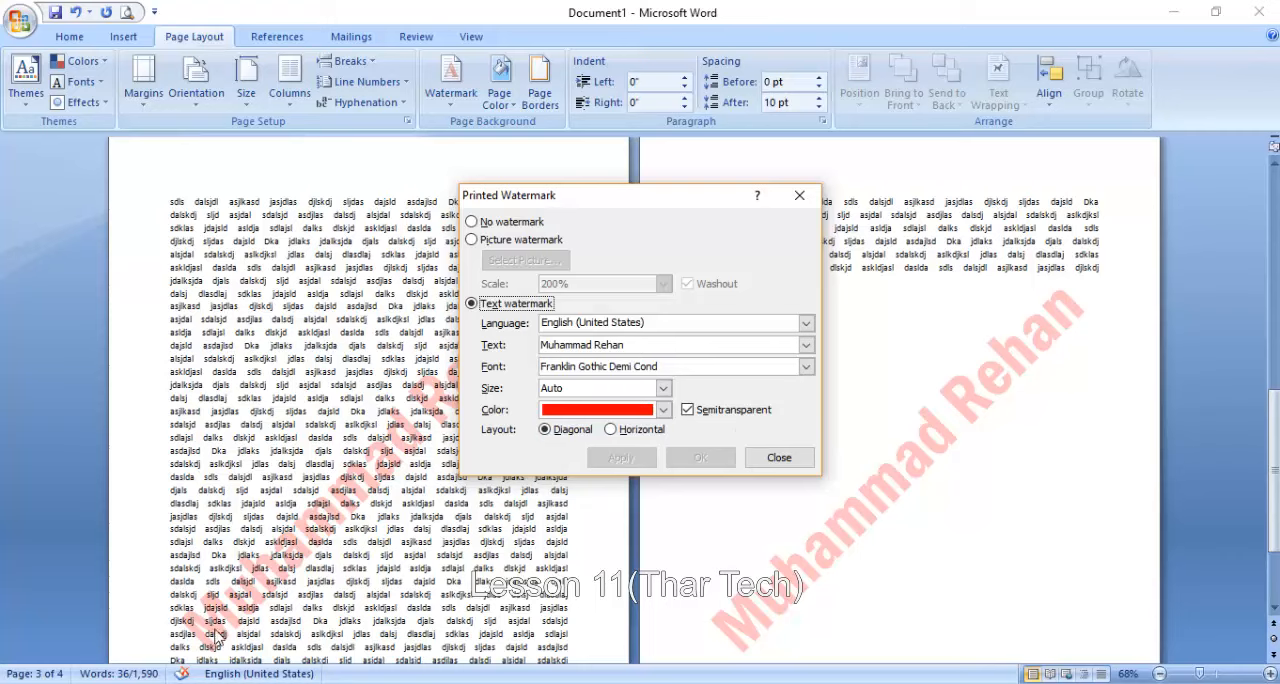
- Apply the Horizontal layout to the text watermark and close the watermark settings
left_click(614, 430)
left_click(624, 460)
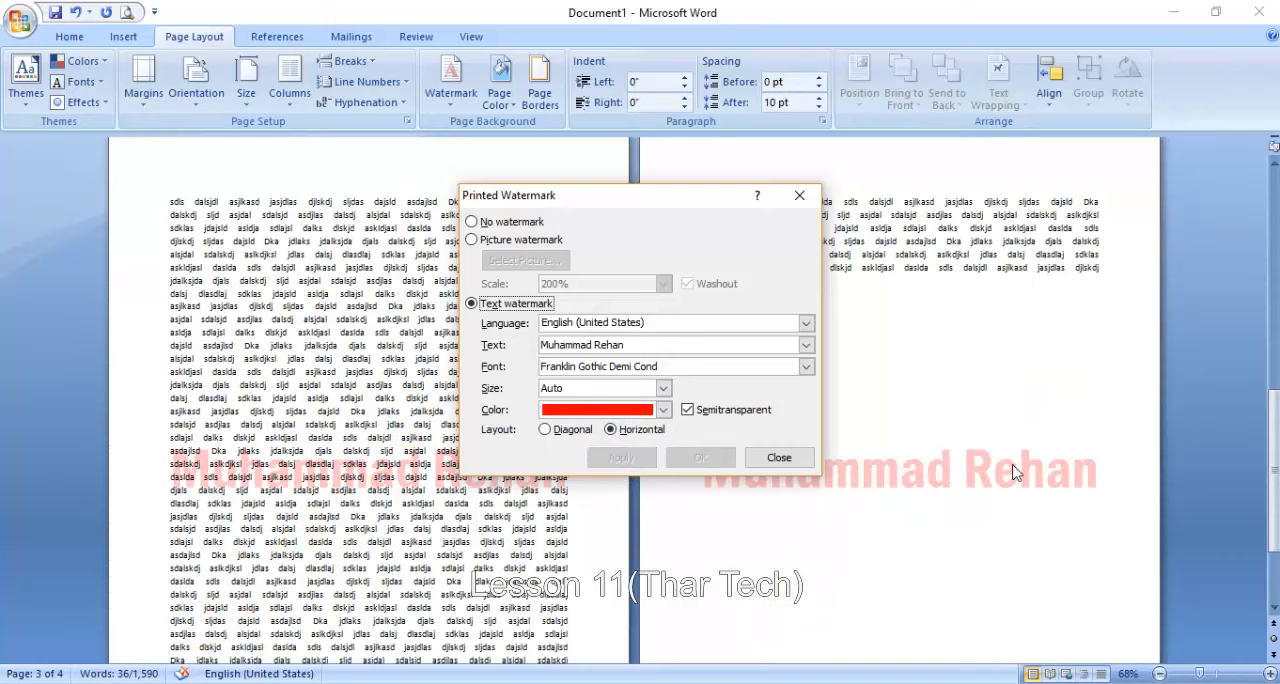
left_click(780, 460)
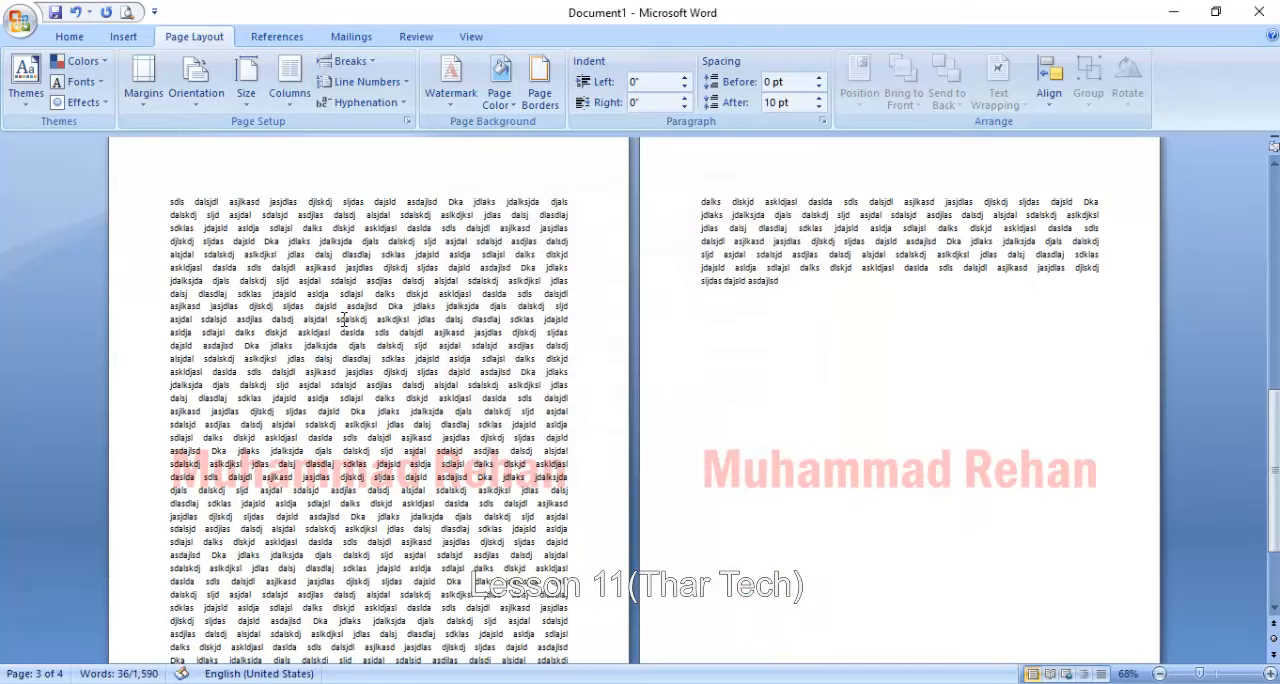
- Remove the text watermark from the document's pages
left_click(458, 92)
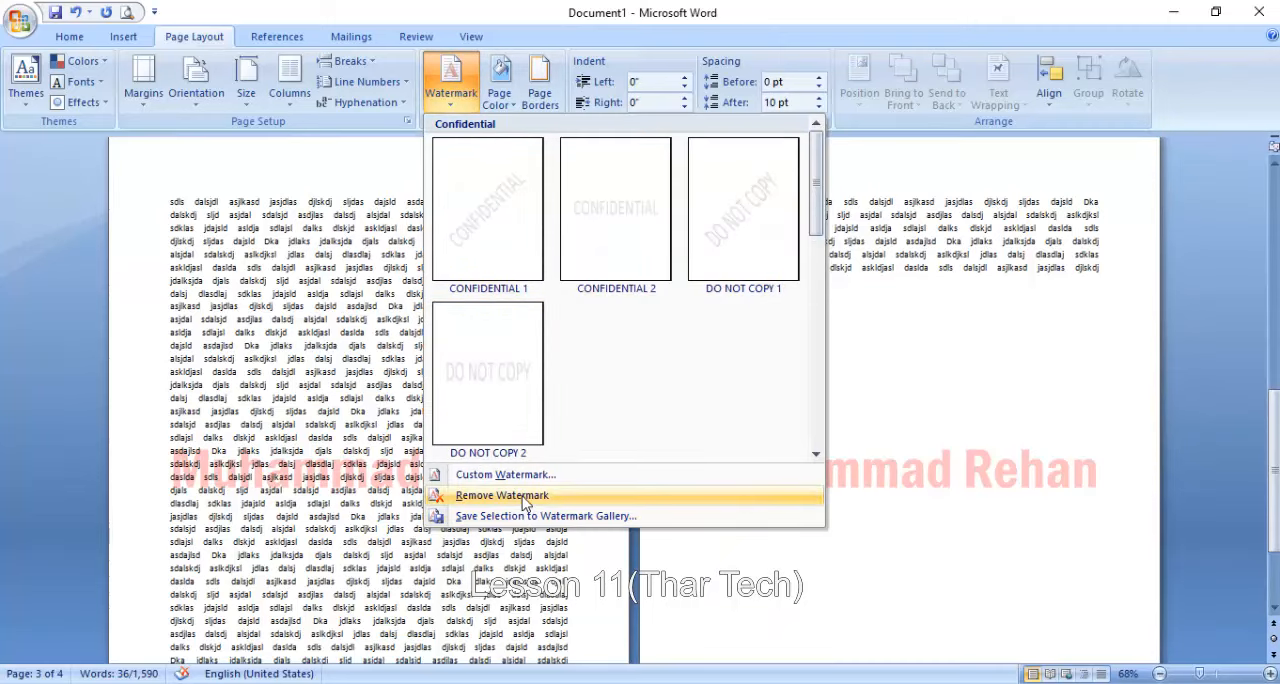
left_click(942, 536)
scroll(942, 533, "up", 12)
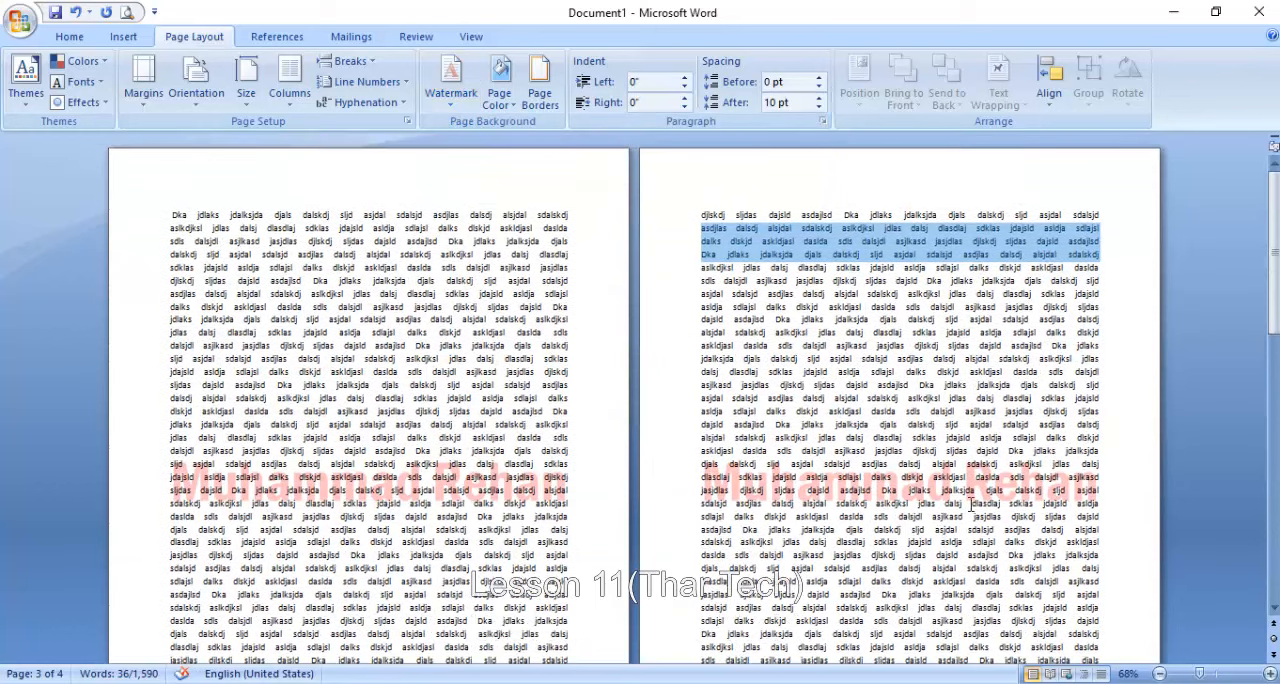
left_click(973, 492)
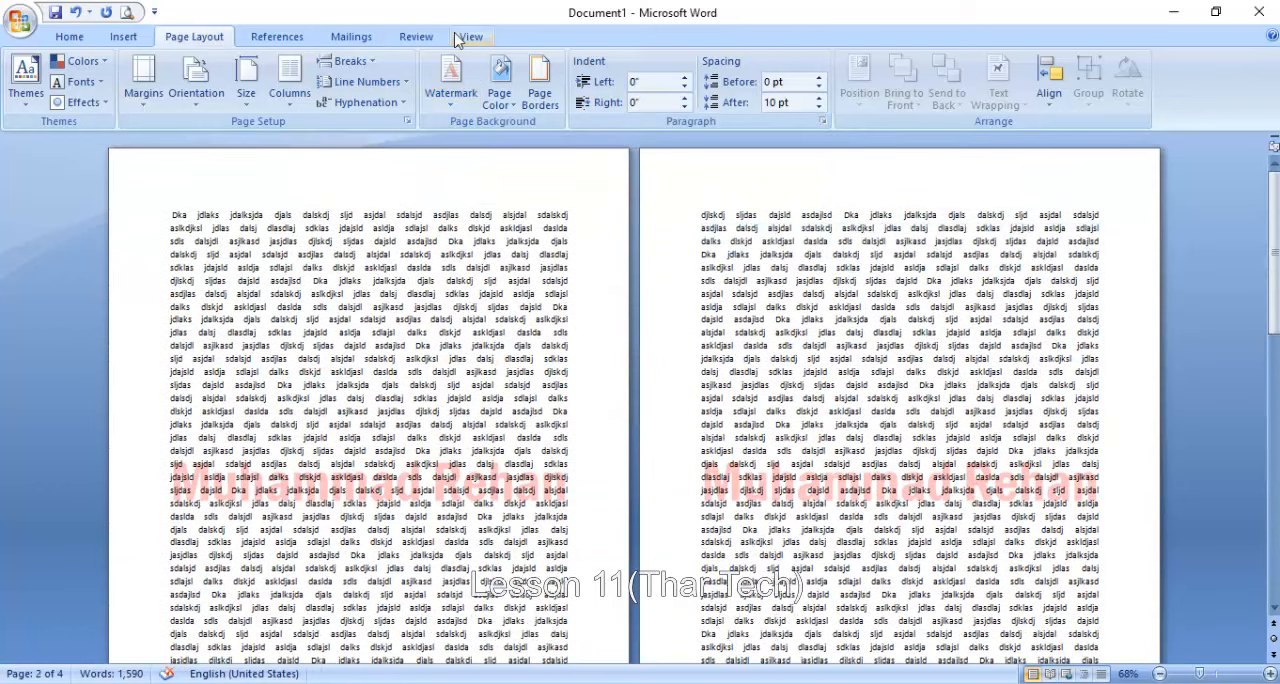
left_click(466, 100)
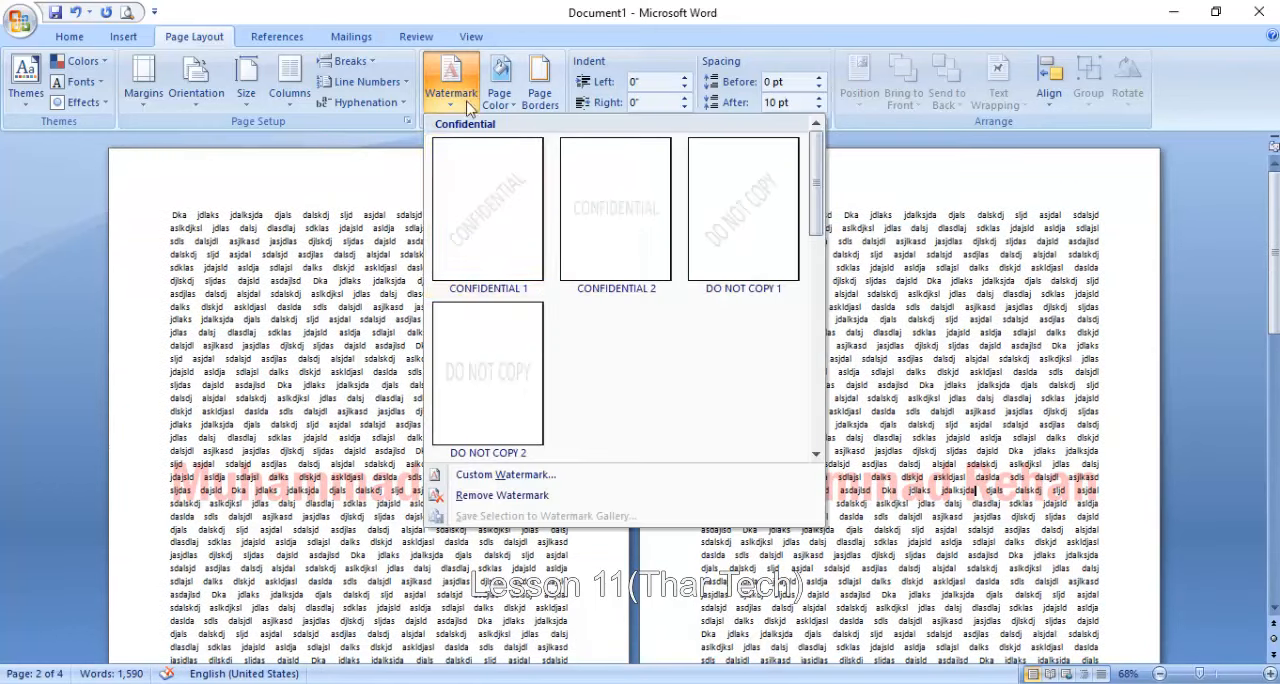
left_click(493, 494)
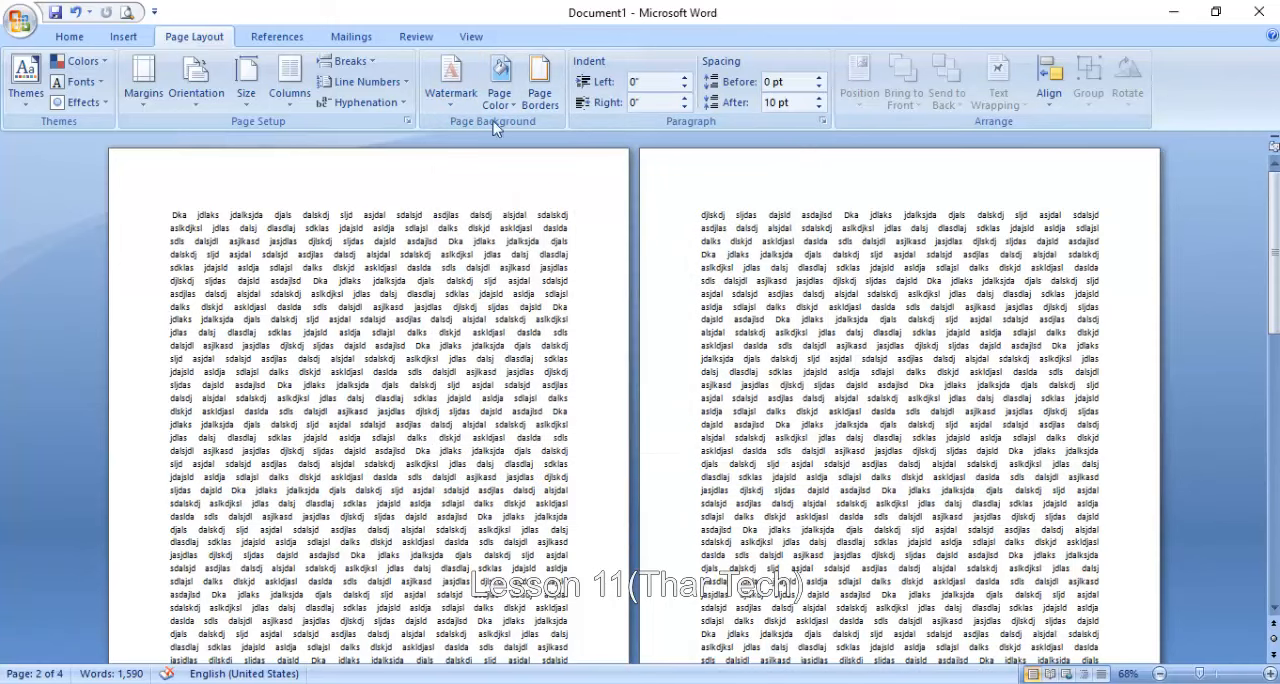
- Add a box page border in a thin-thick-thin line style to the whole document
left_click(500, 80)
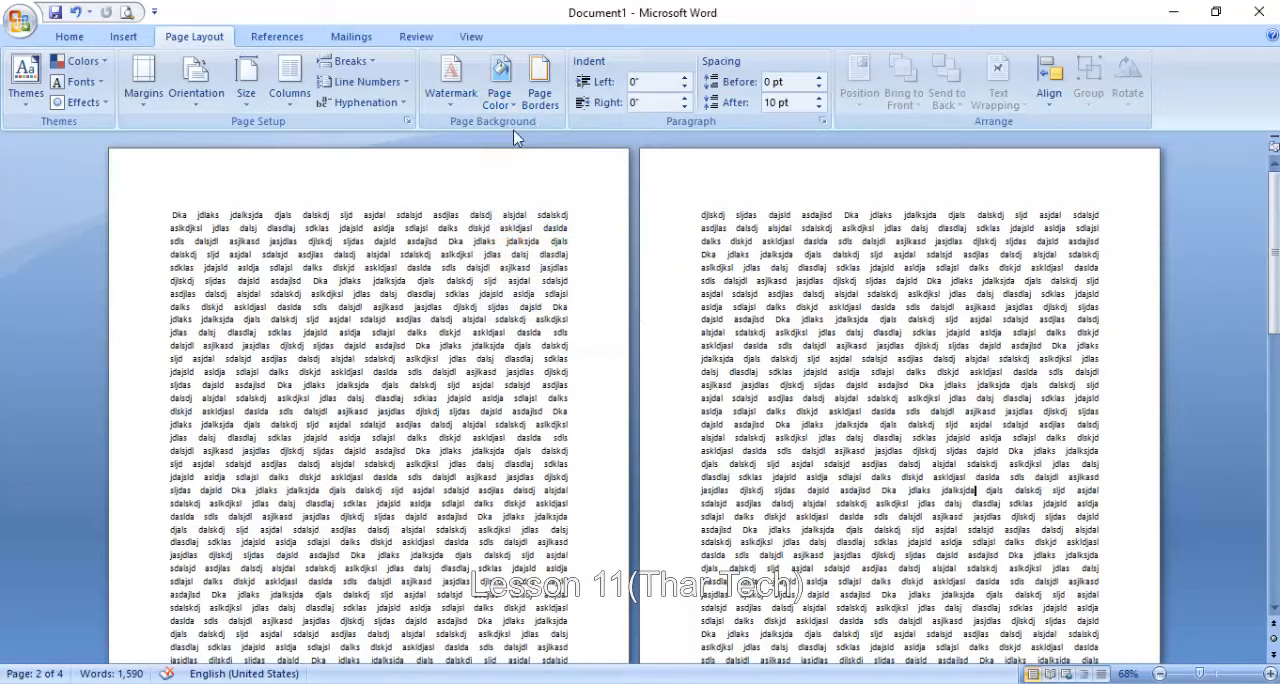
left_click(540, 85)
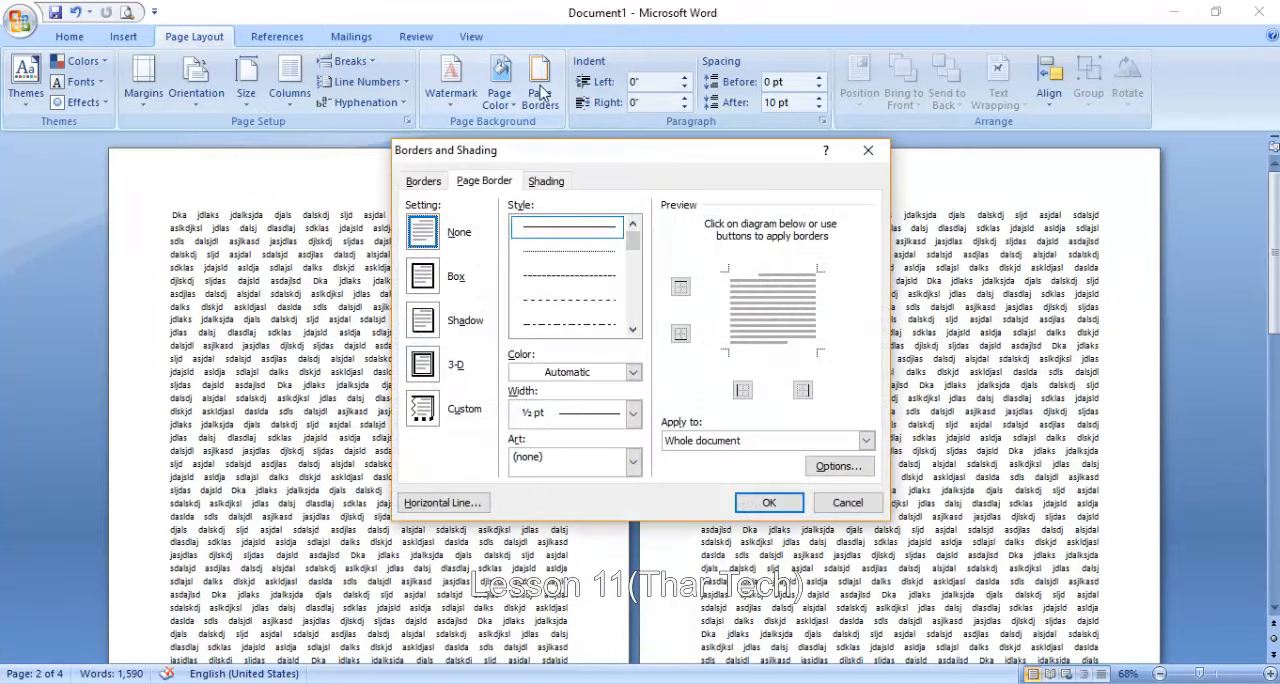
scroll(632, 250, "down", 5)
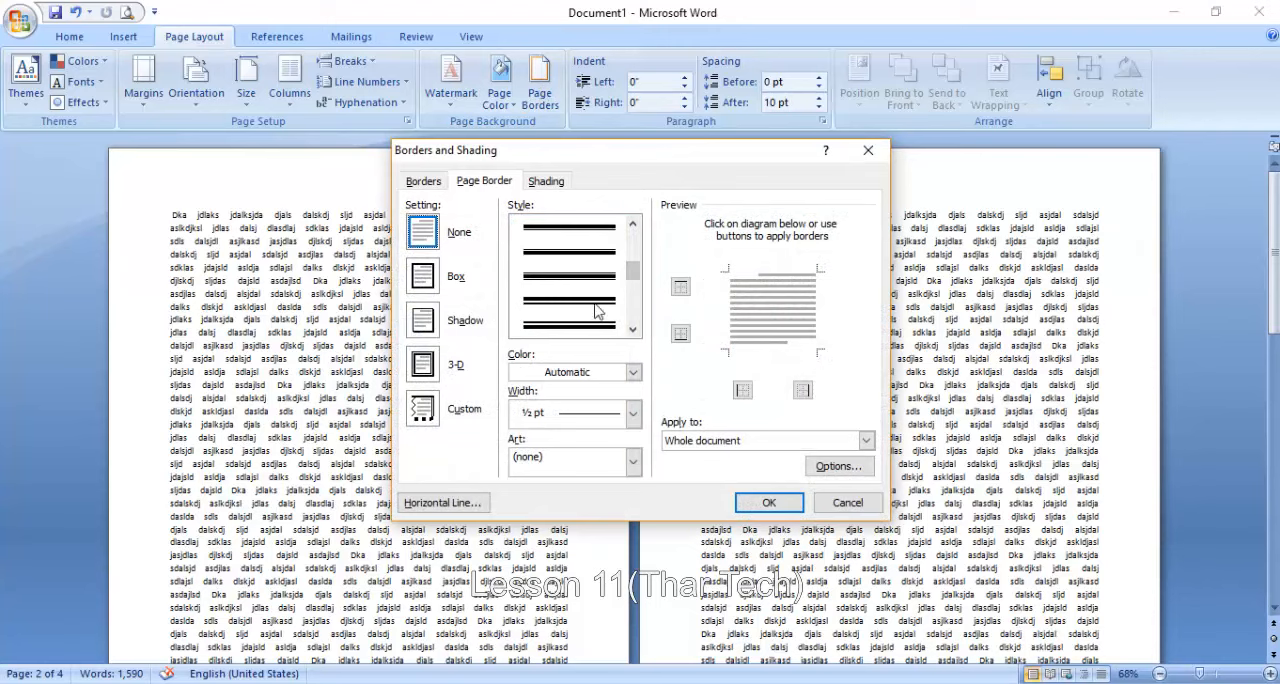
left_click(597, 280)
left_click(762, 502)
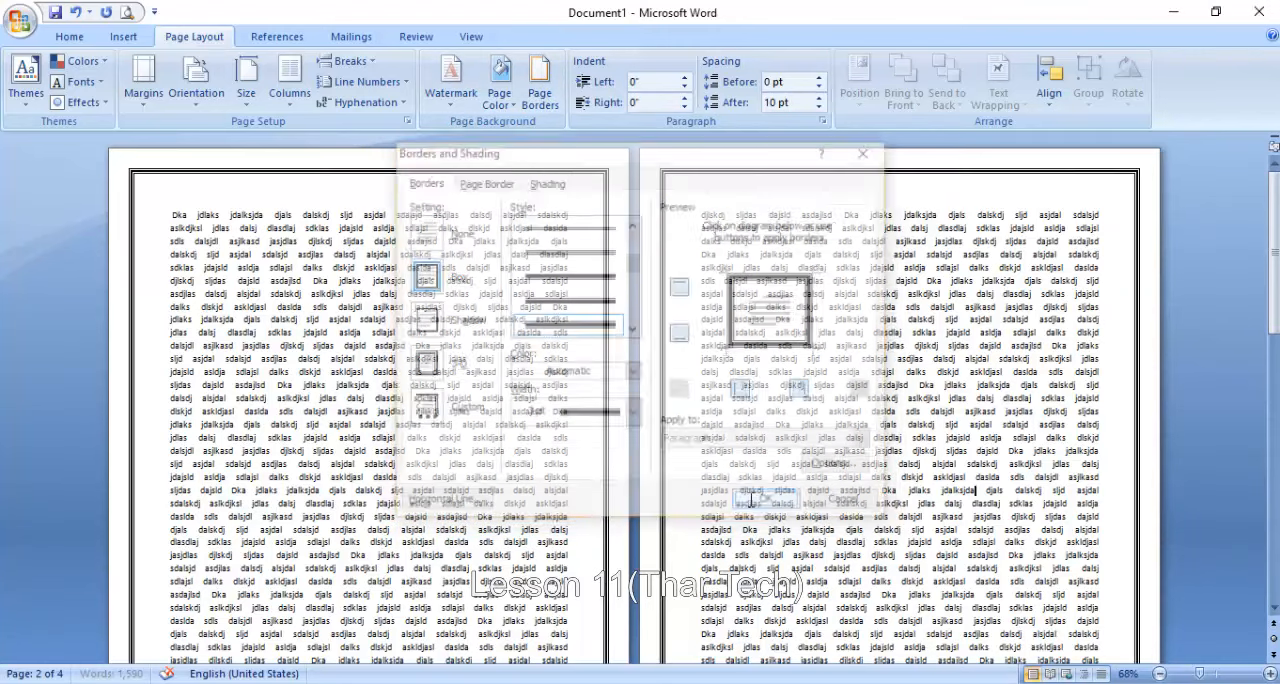
left_click(1216, 675)
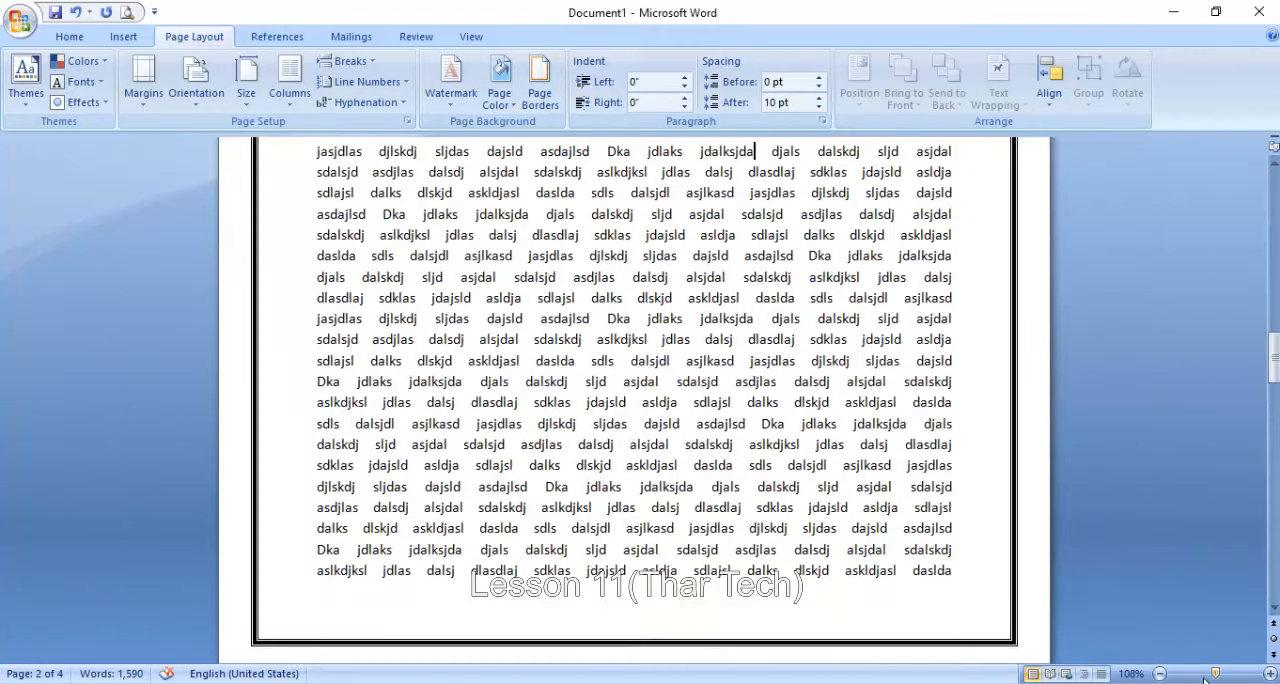
scroll(824, 437, "up", 20)
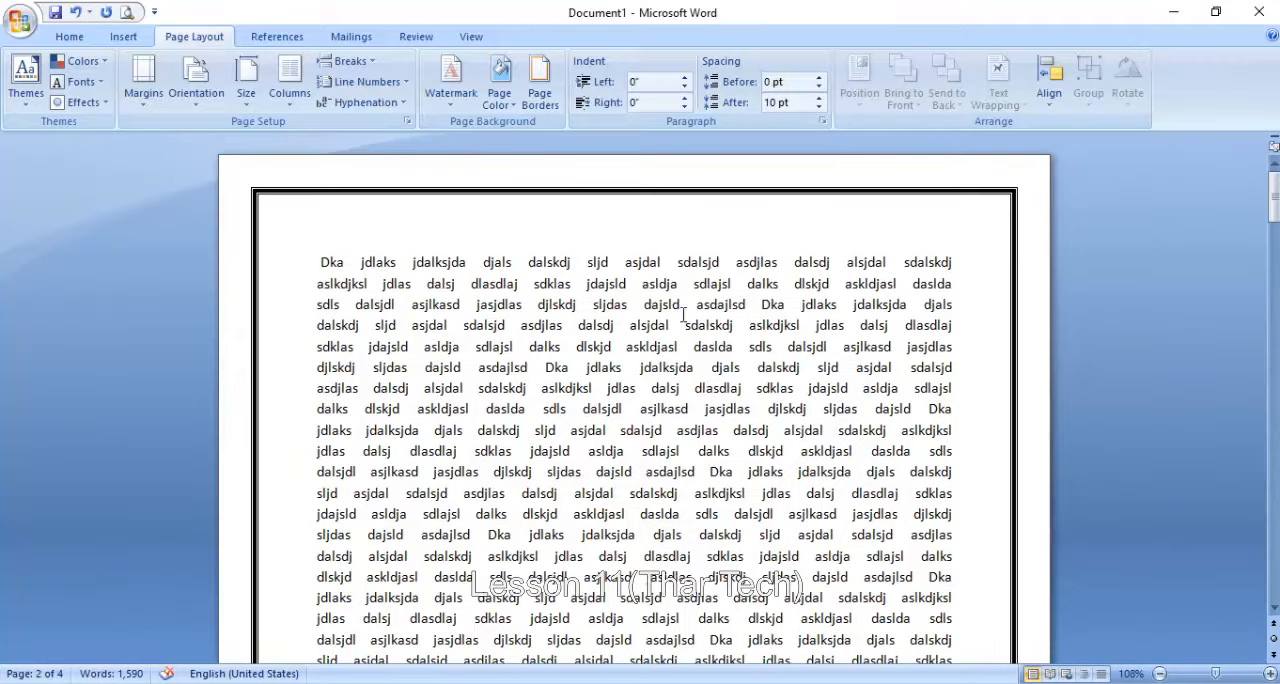
- Change the page border's color to standard red
left_click(540, 85)
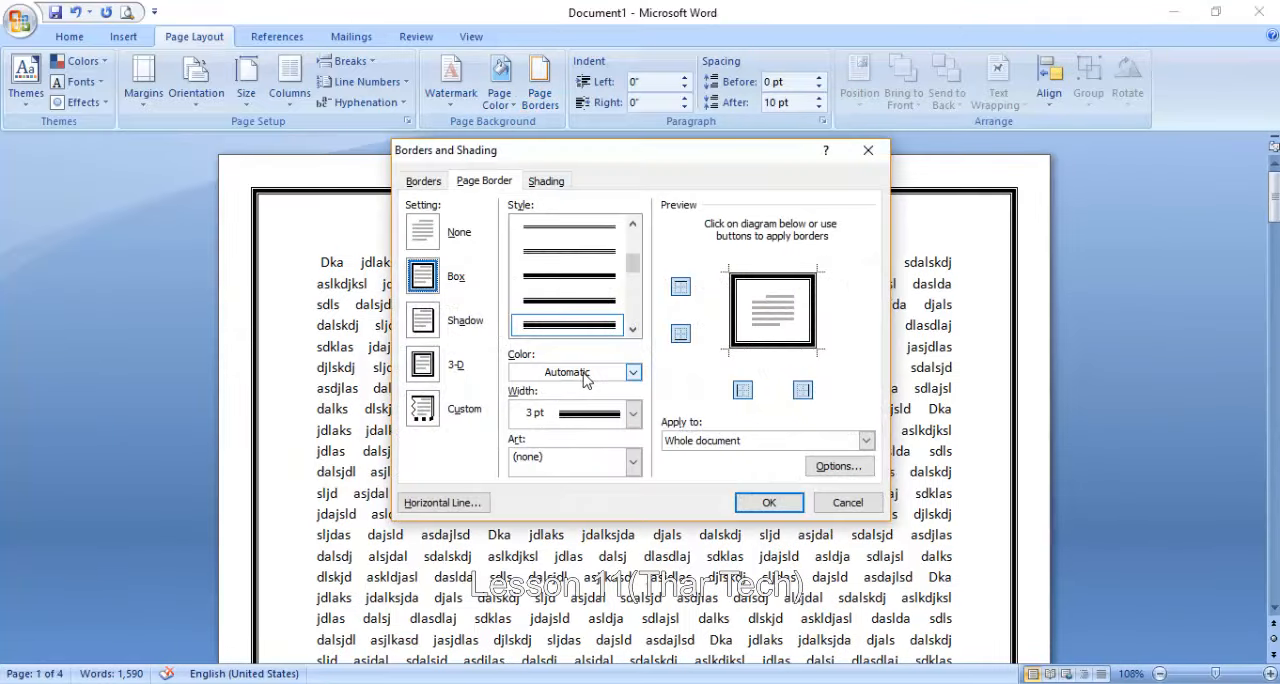
left_click(586, 378)
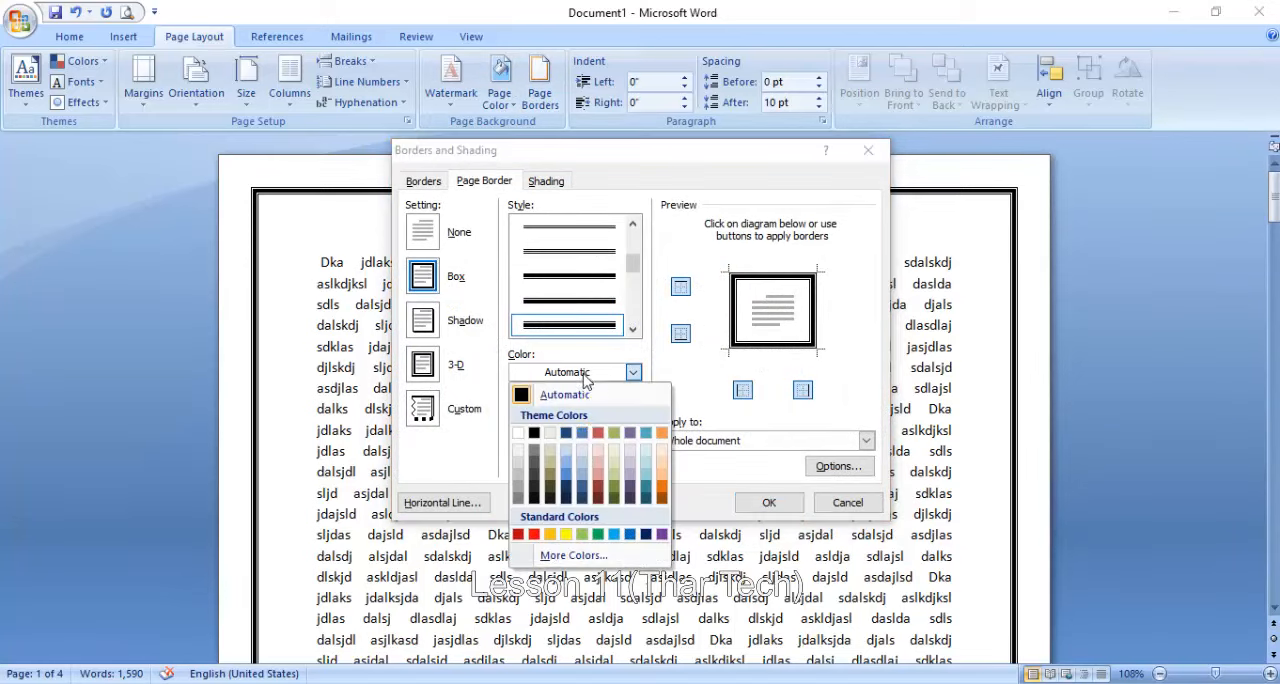
left_click(536, 536)
left_click(769, 502)
scroll(541, 184, "down", 15)
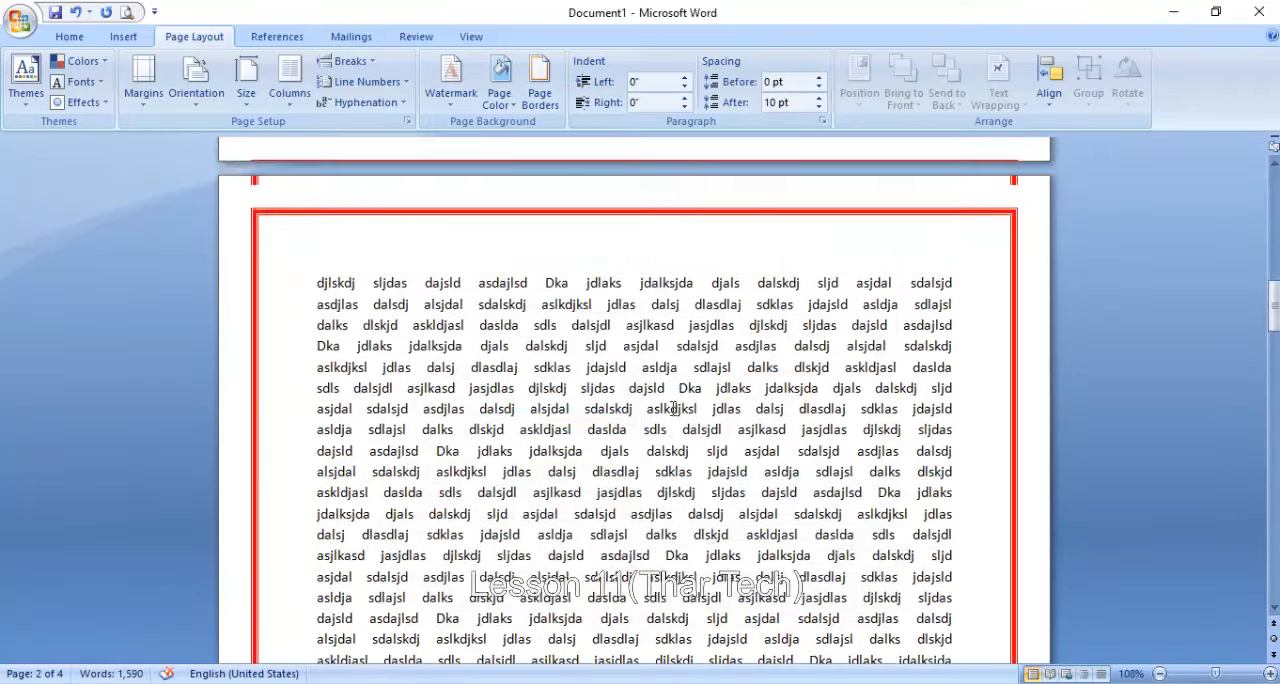
scroll(541, 184, "up", 3)
- Set the red page border's width to 6 pt
left_click(540, 80)
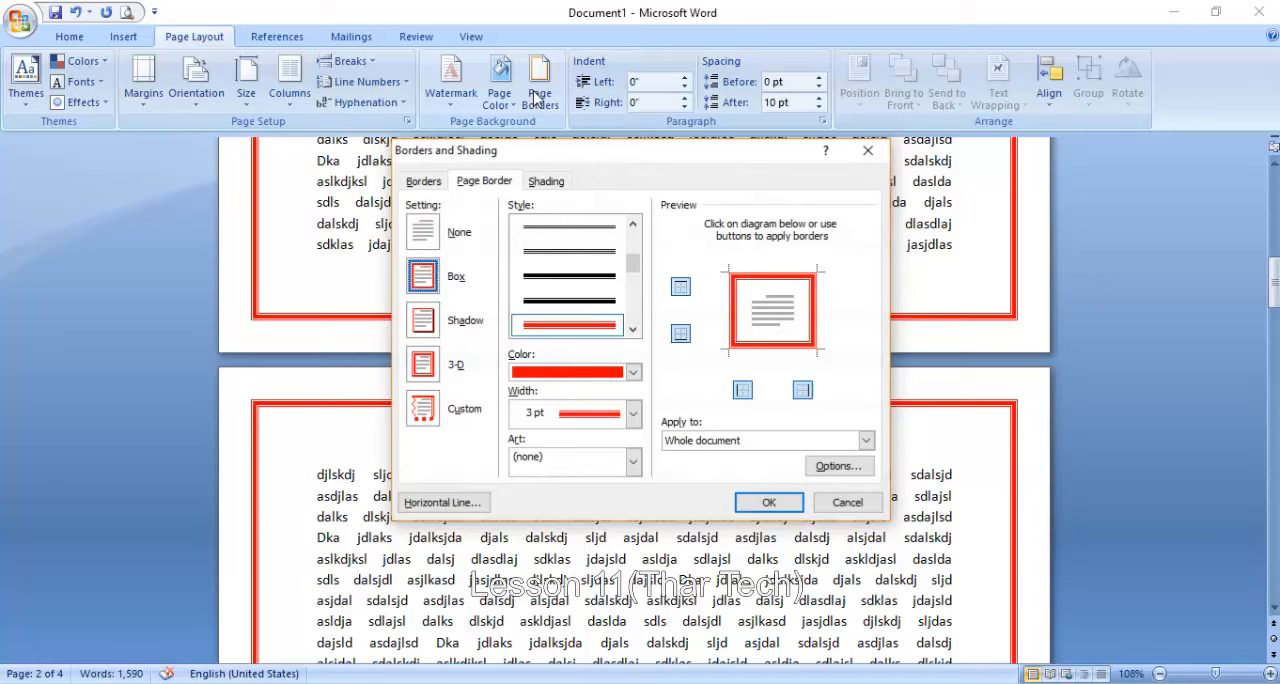
left_click(583, 414)
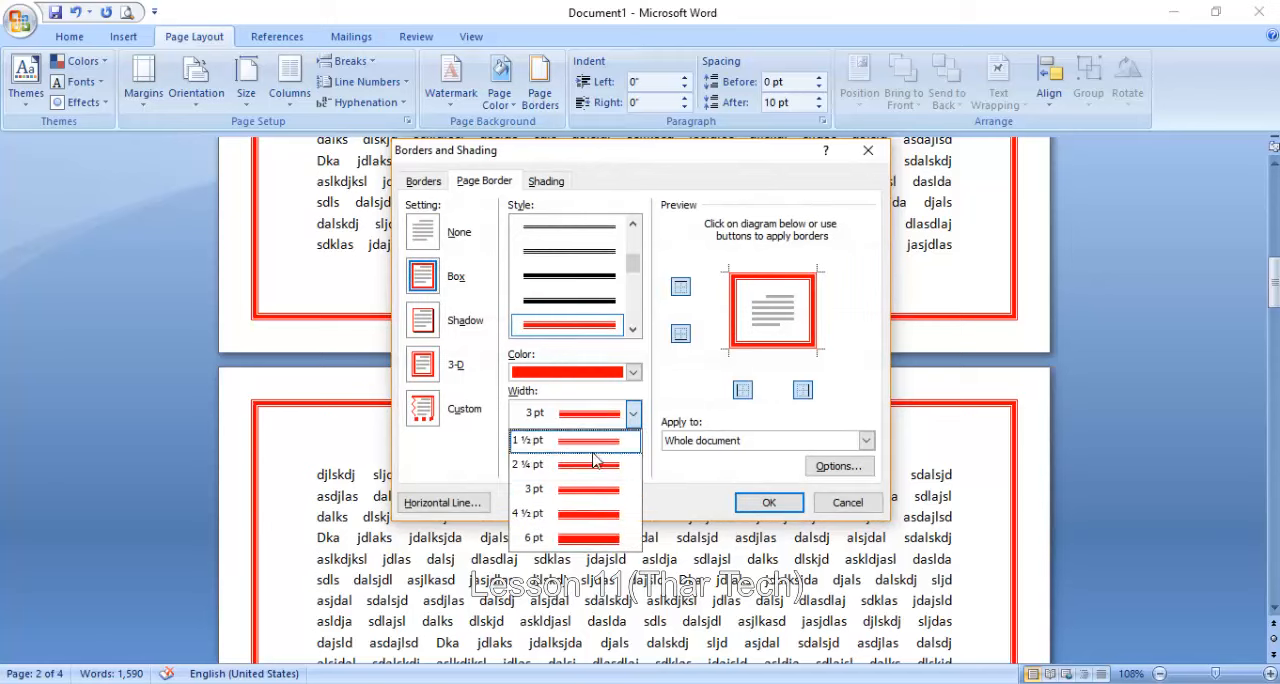
left_click(592, 540)
left_click(766, 503)
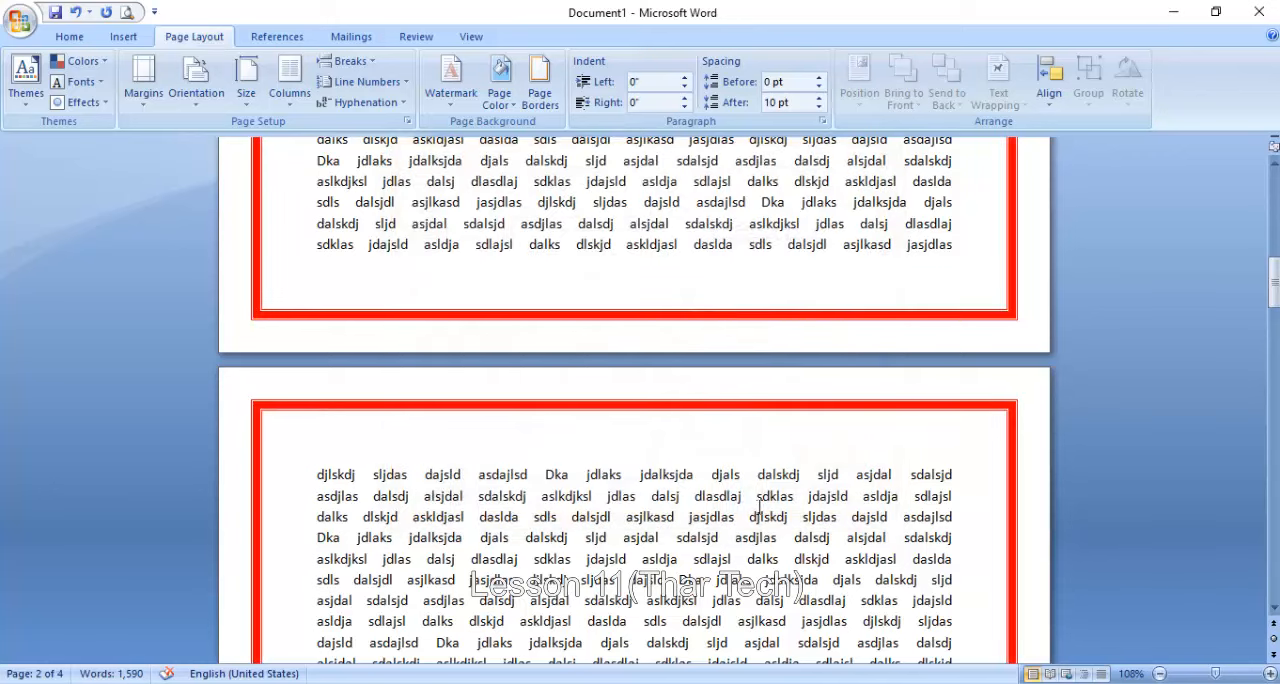
- Set the red page border's width to 1 ½ pt
scroll(628, 378, "up", 5)
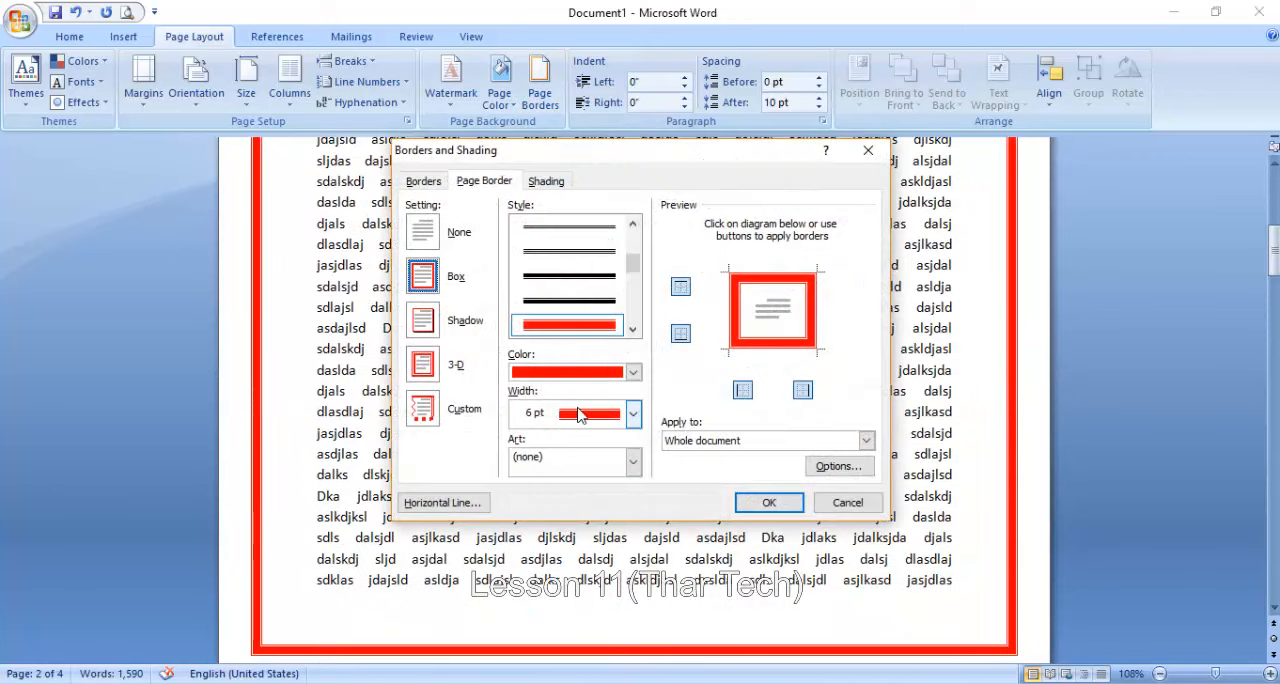
left_click(578, 416)
left_click(570, 442)
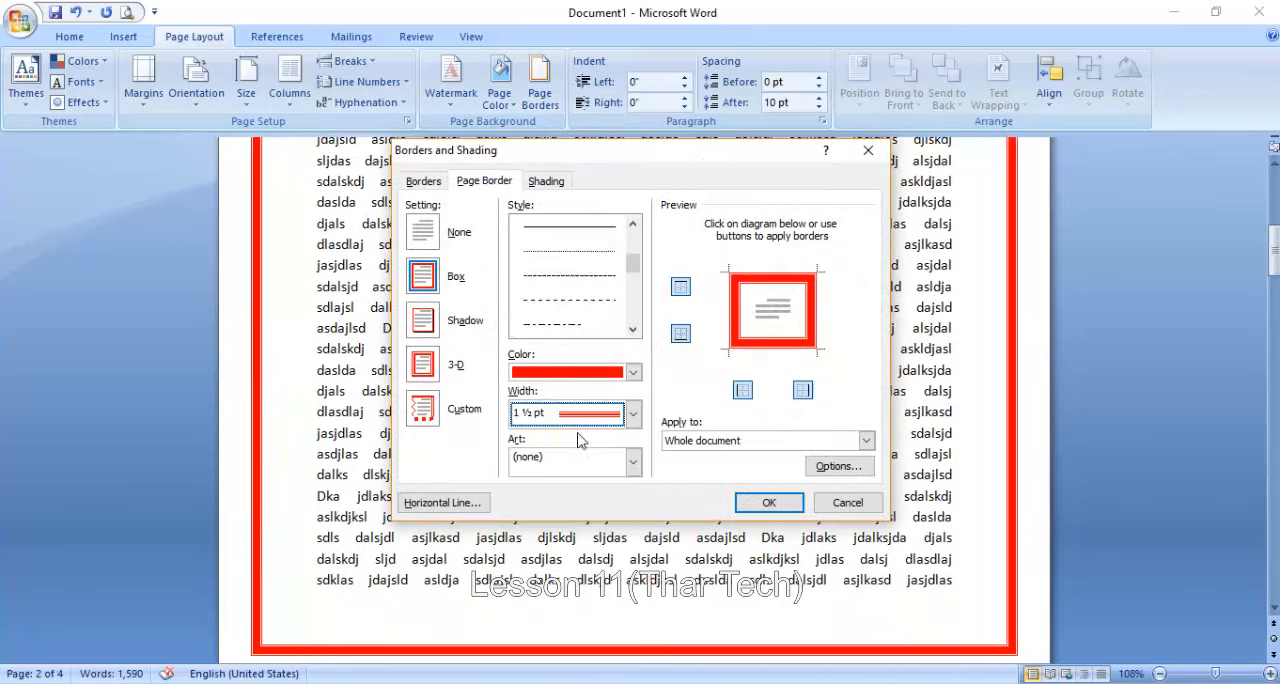
left_click(770, 503)
scroll(776, 507, "down", 8)
scroll(654, 369, "up", 1)
- Apply the leafy vine art border to all pages of the document in red
left_click(539, 93)
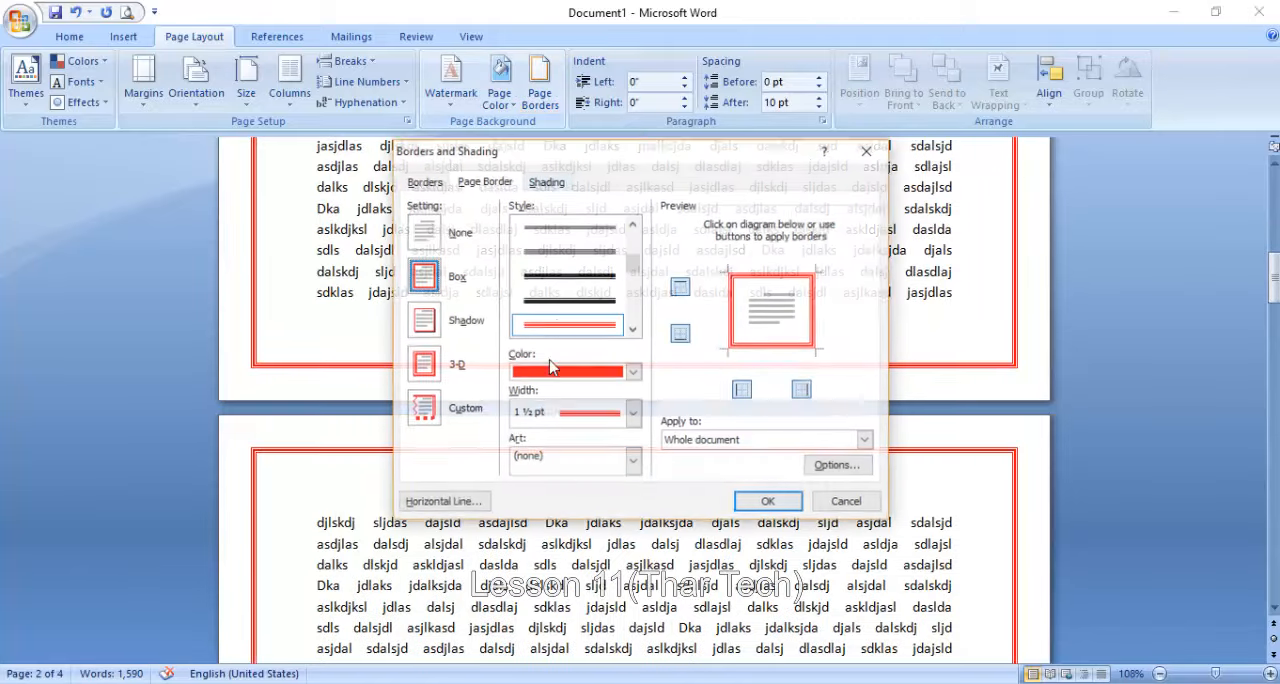
left_click(632, 461)
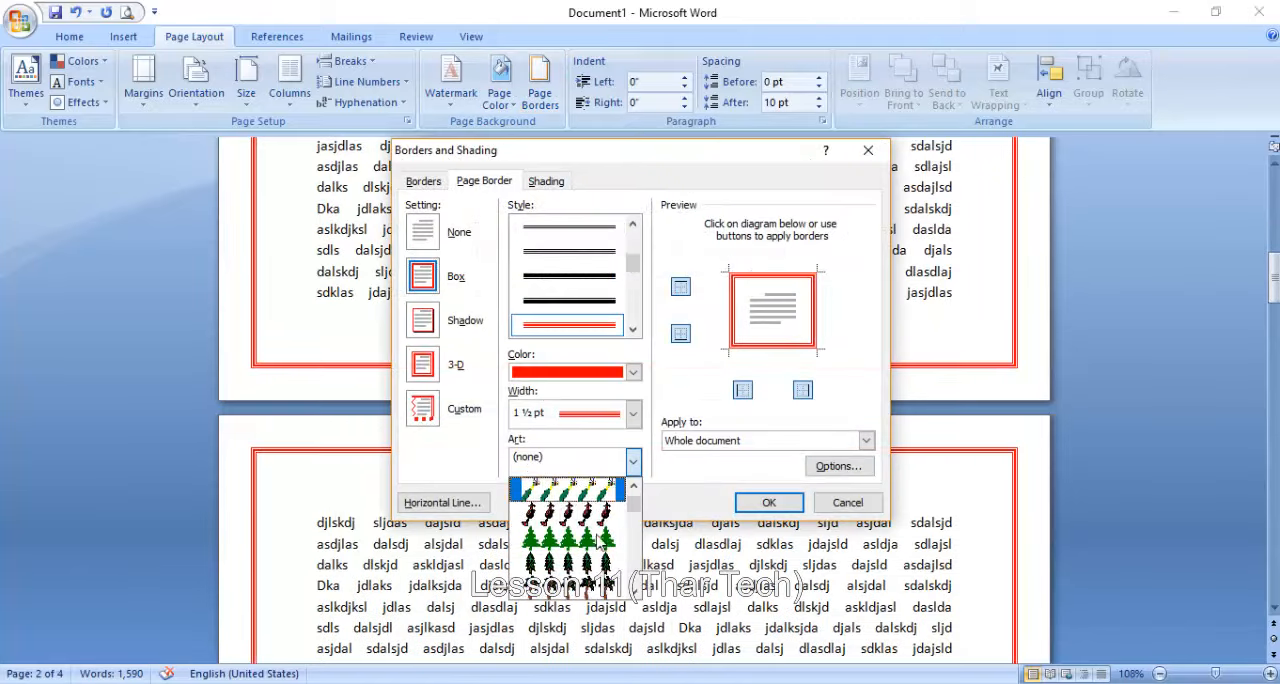
scroll(600, 540, "down", 10)
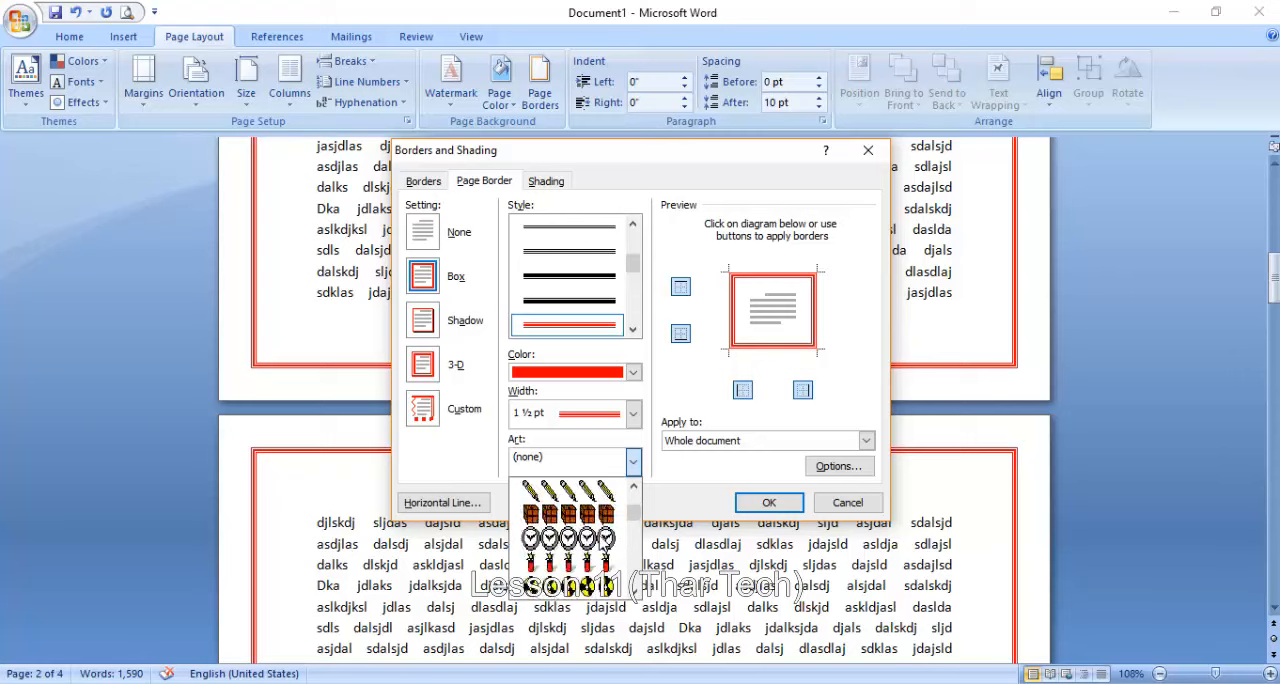
scroll(590, 537, "down", 8)
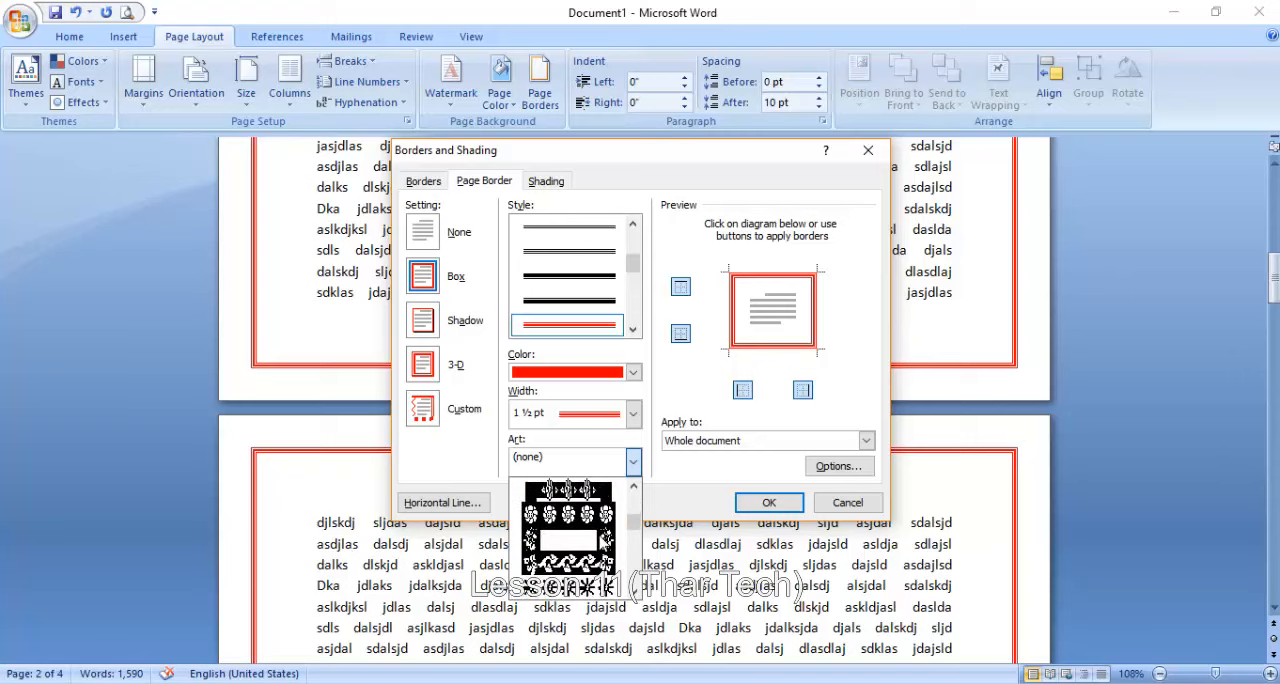
left_click(588, 568)
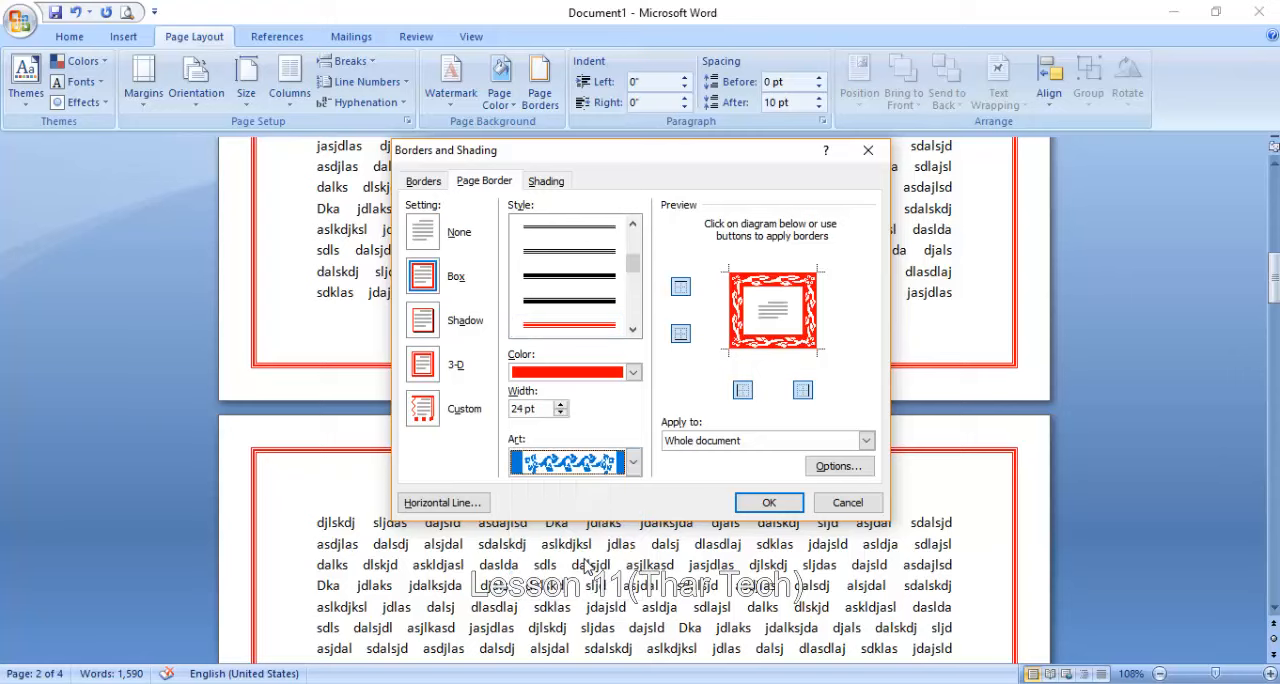
left_click(769, 502)
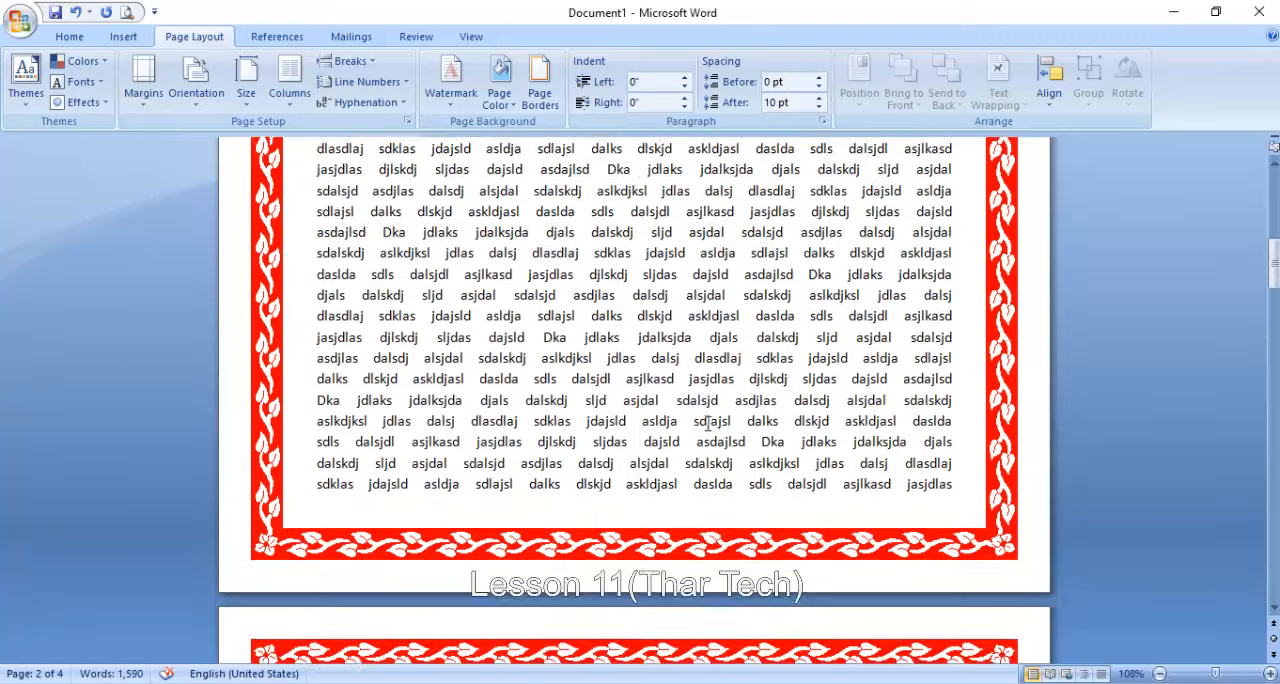
scroll(697, 416, "up", 4)
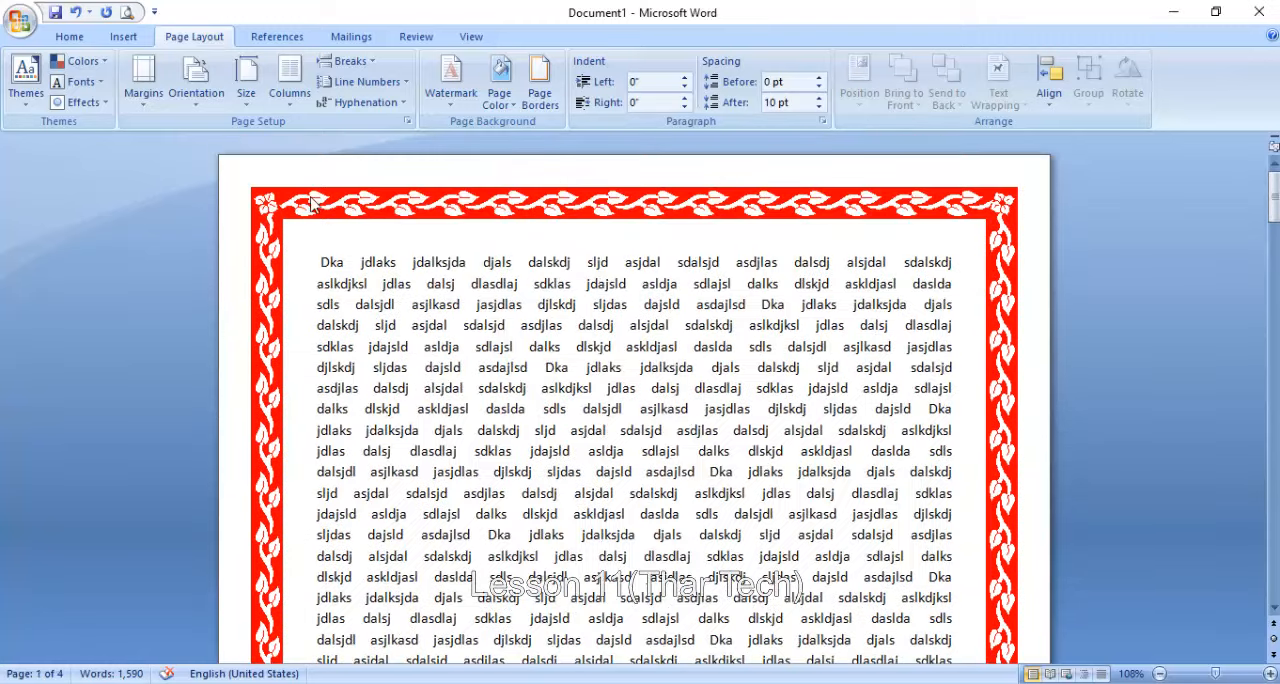
- Change the leafy vine page border's color to standard green
left_click(540, 85)
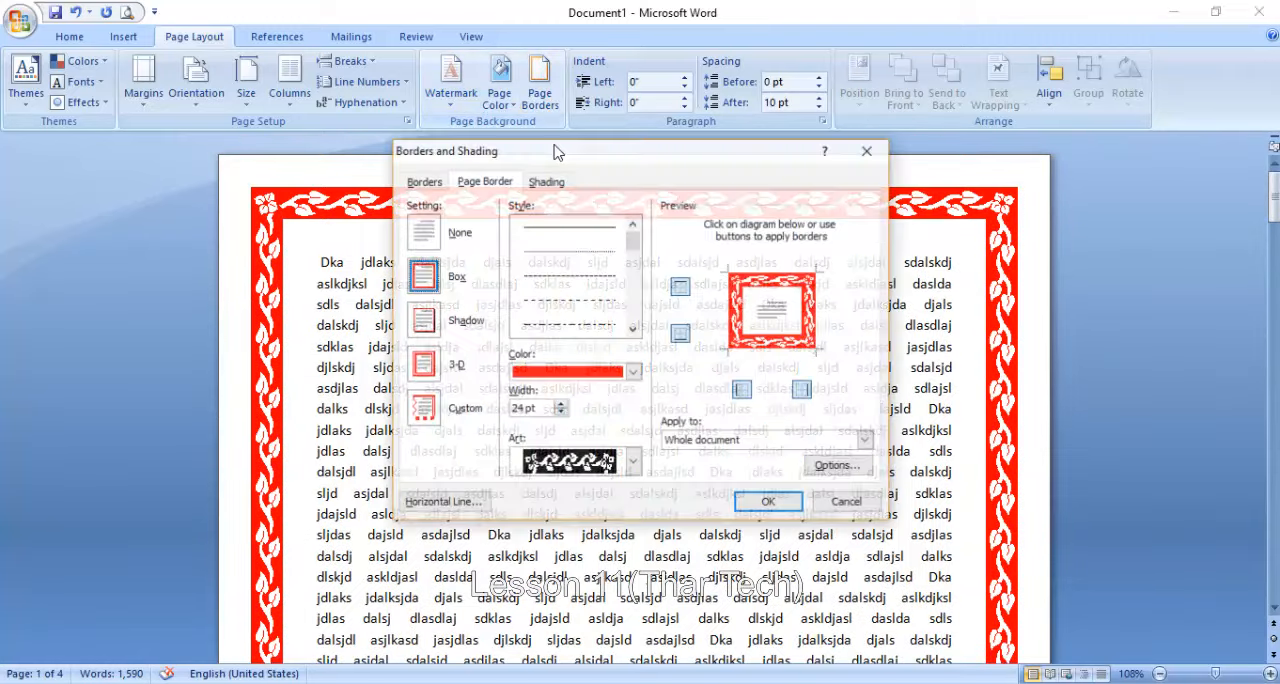
left_click(562, 376)
left_click(598, 534)
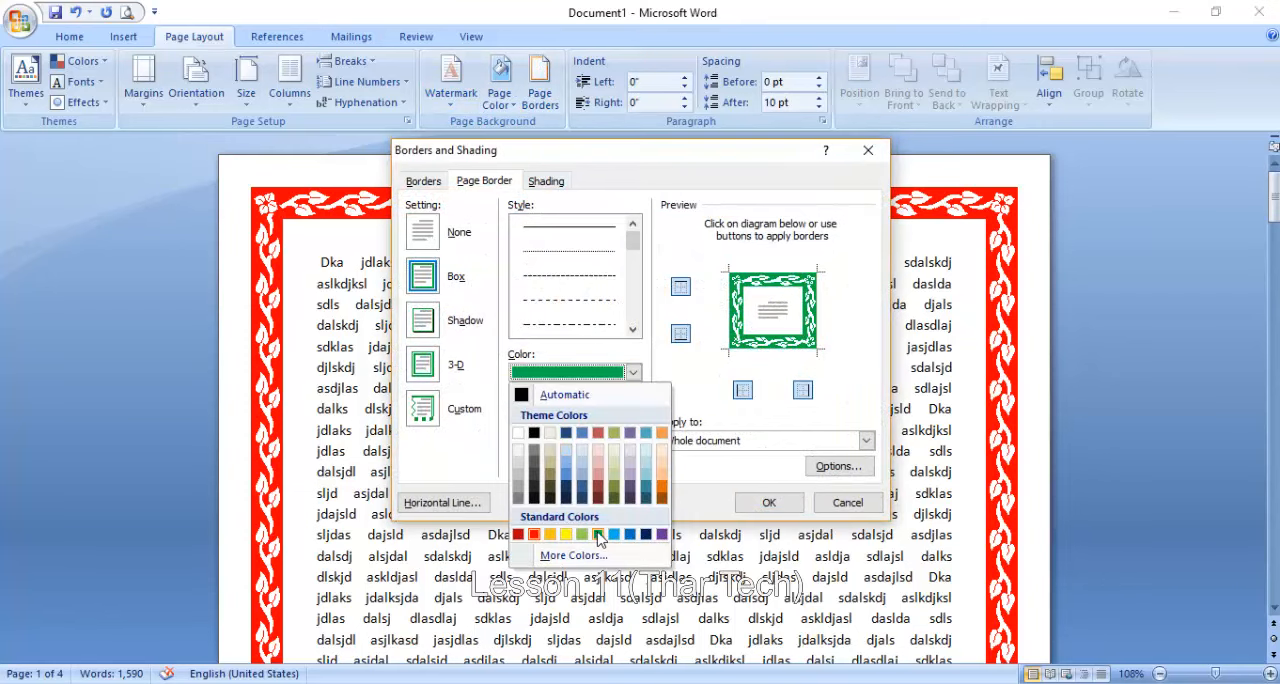
left_click(770, 504)
scroll(777, 491, "up", 8)
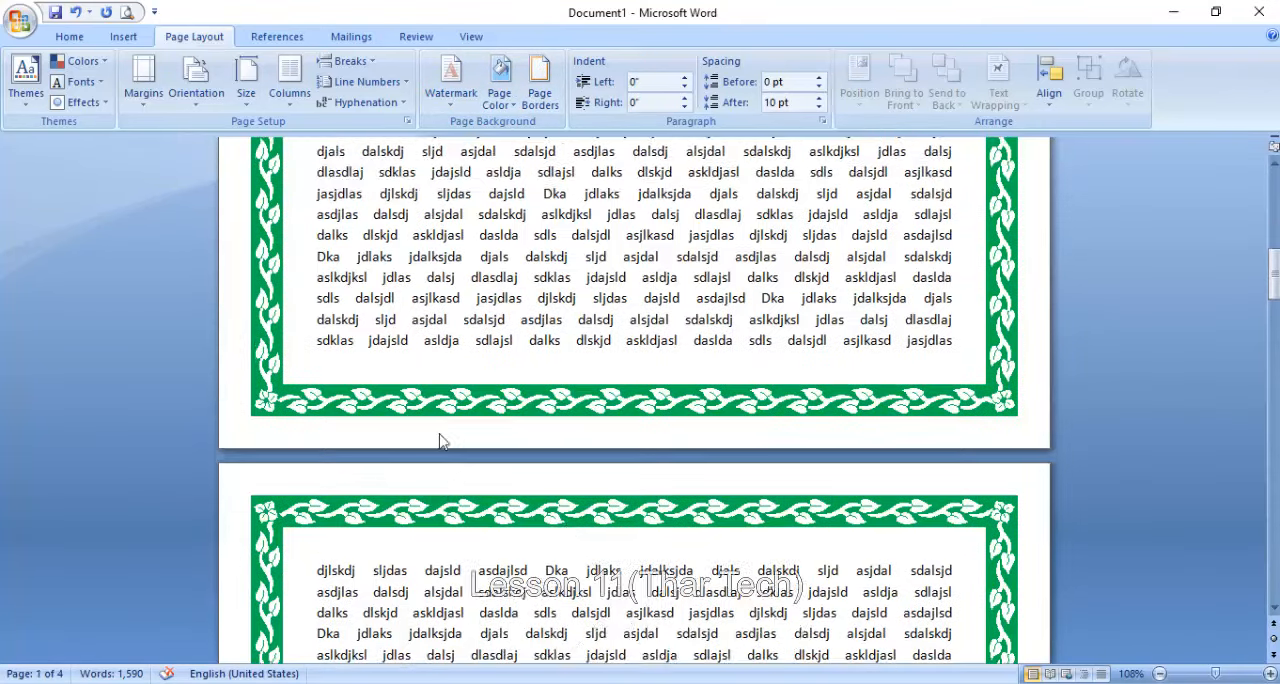
scroll(441, 431, "up", 5)
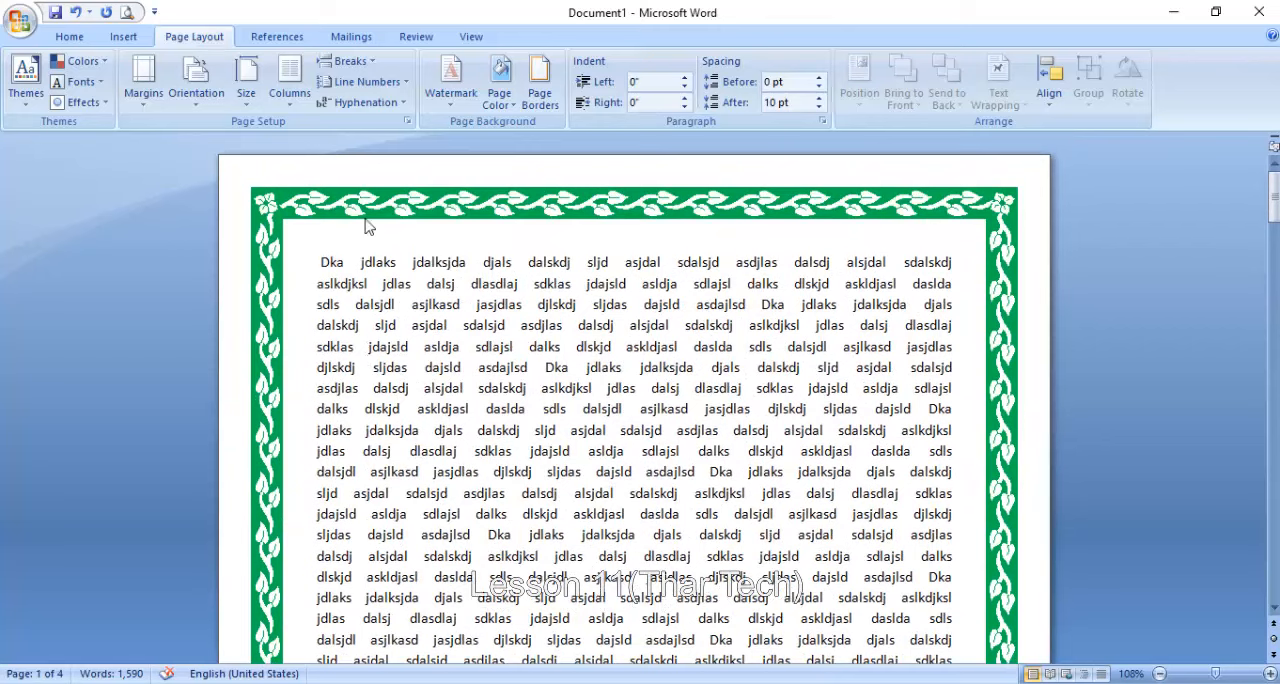
- Increase the green leafy vine page border's width to at least 29 pt
left_click(539, 85)
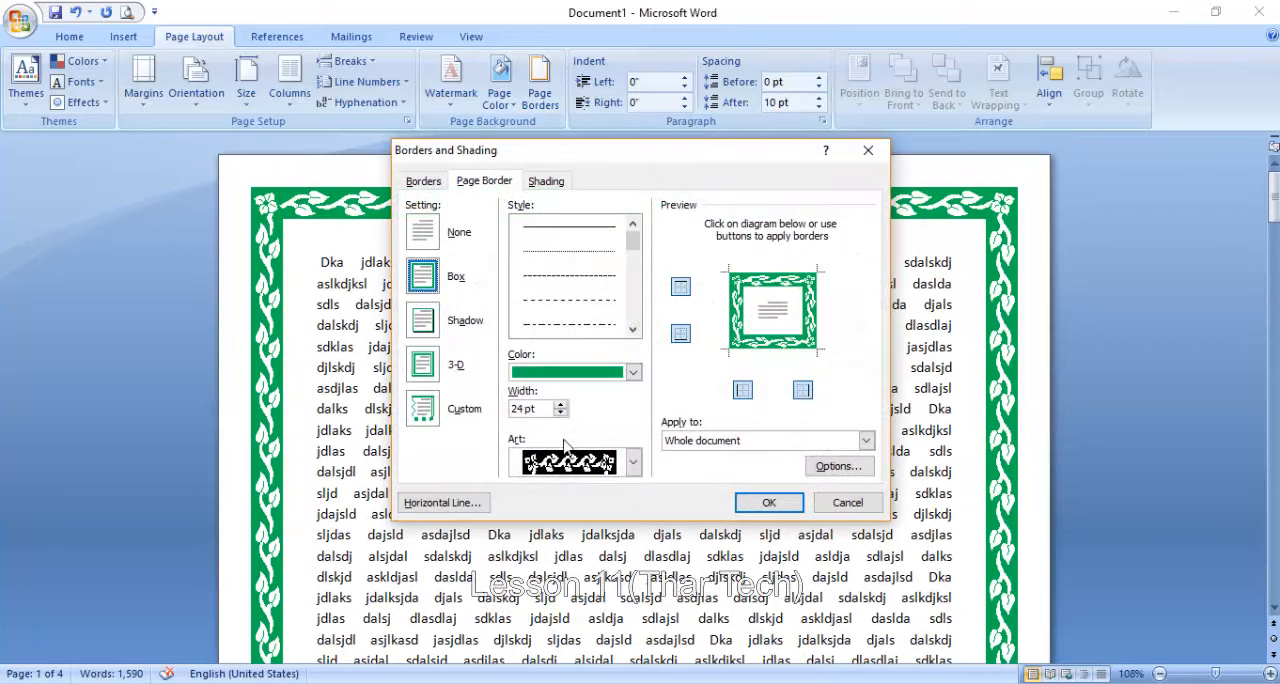
left_click(560, 405)
left_click(560, 405)
left_click(560, 405)
left_click(560, 405)
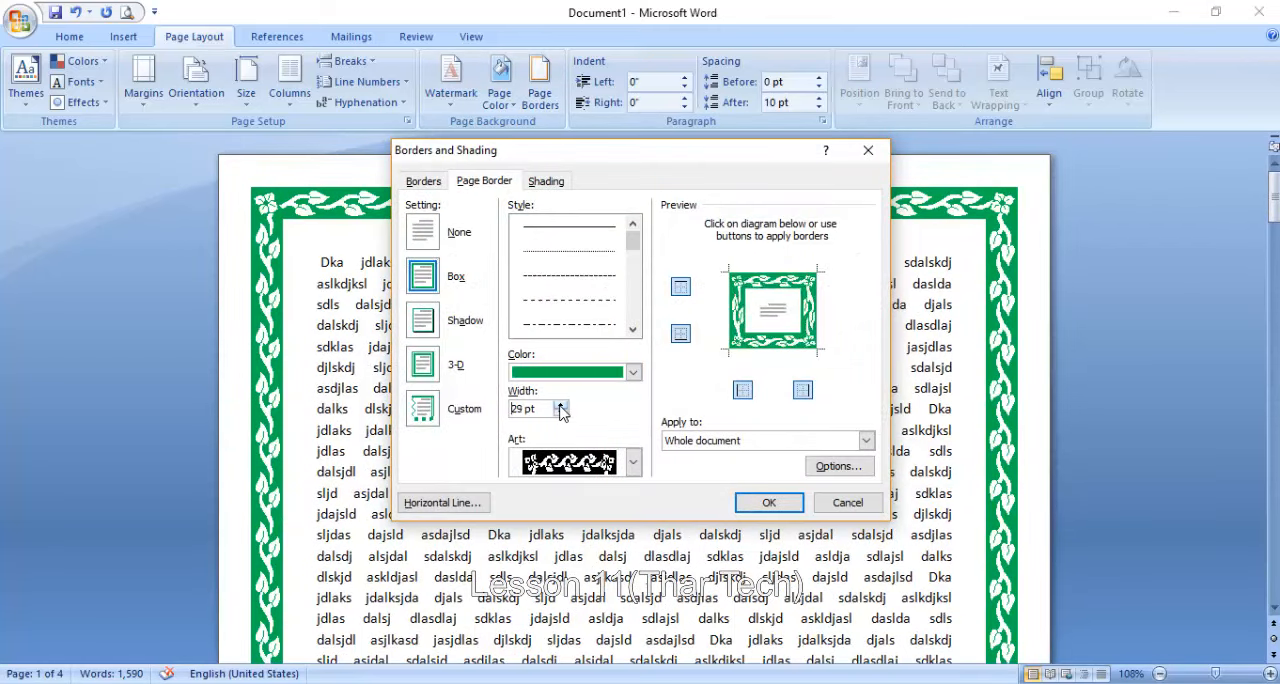
left_click(560, 405)
left_click(560, 405)
left_click(769, 502)
scroll(753, 495, "down", 15)
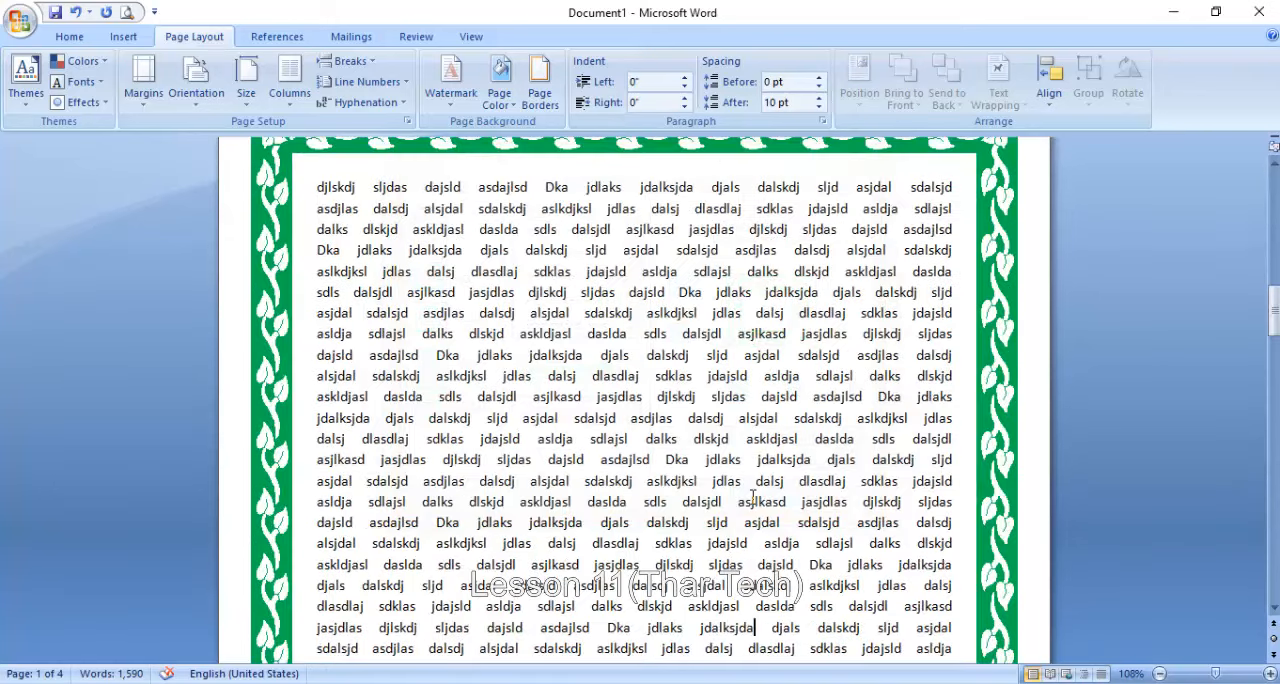
scroll(753, 495, "down", 8)
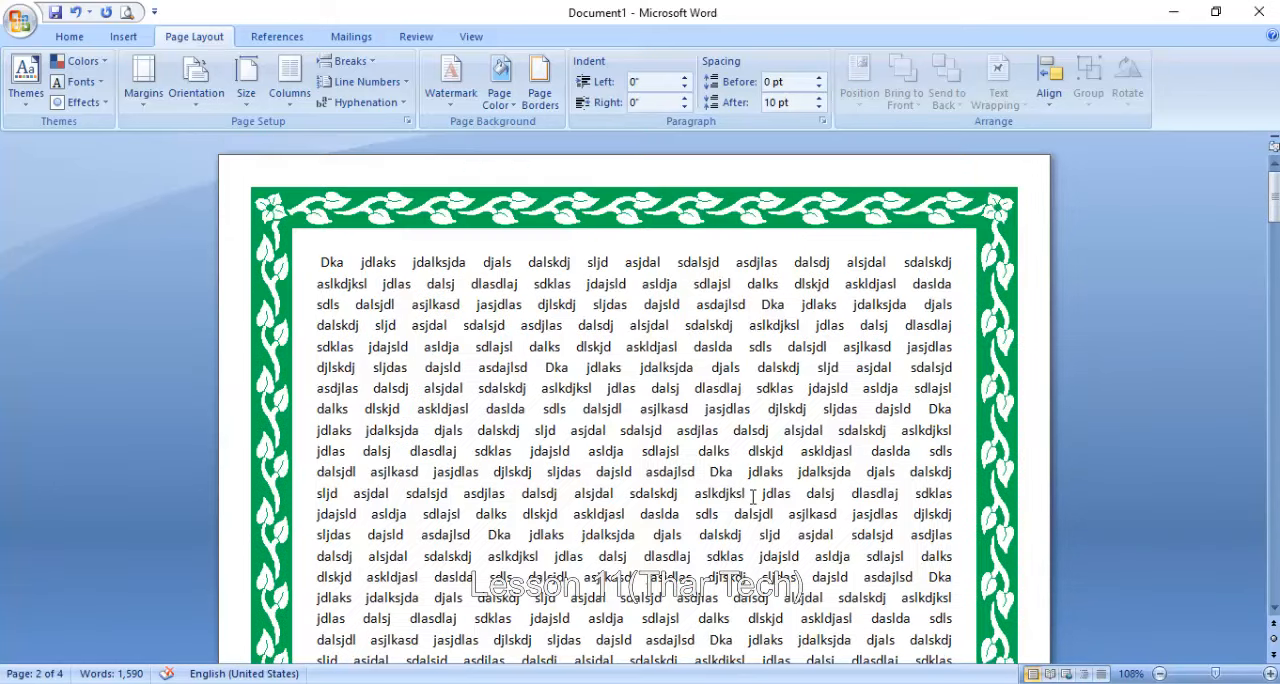
- Reduce the green leafy vine page border's width to 22 pt
left_click(540, 95)
left_click(561, 414)
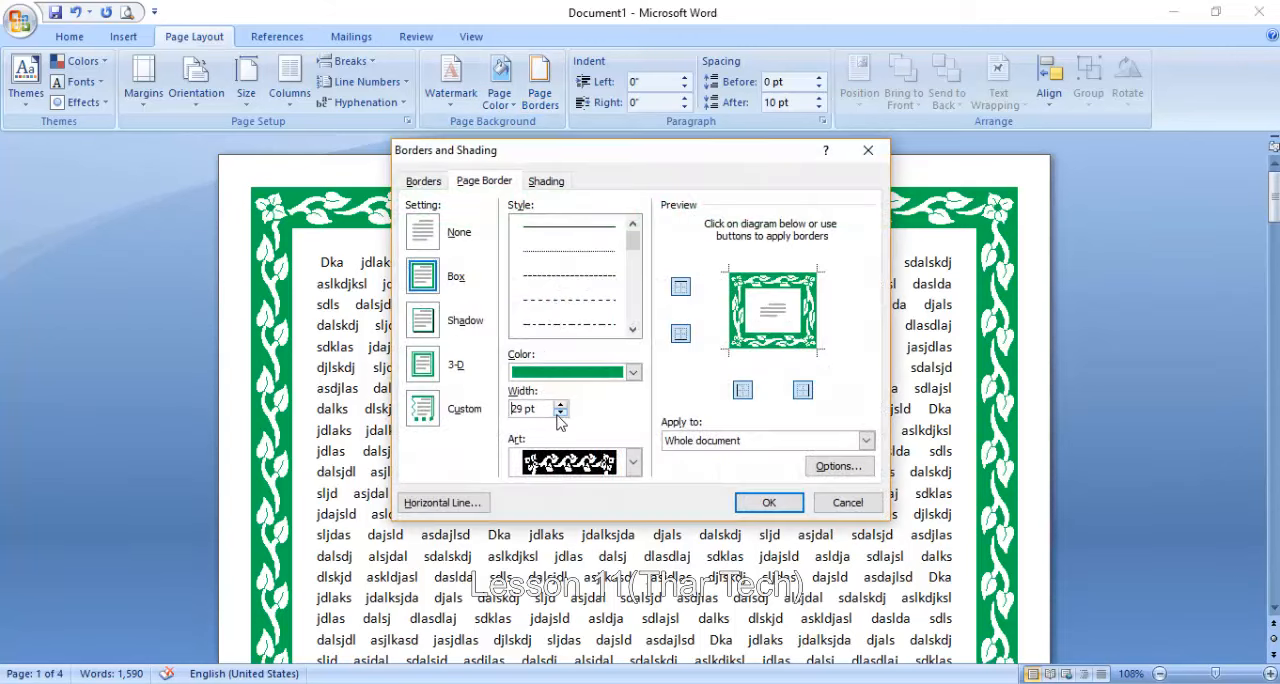
left_click(561, 414)
left_click(561, 414)
left_click(768, 502)
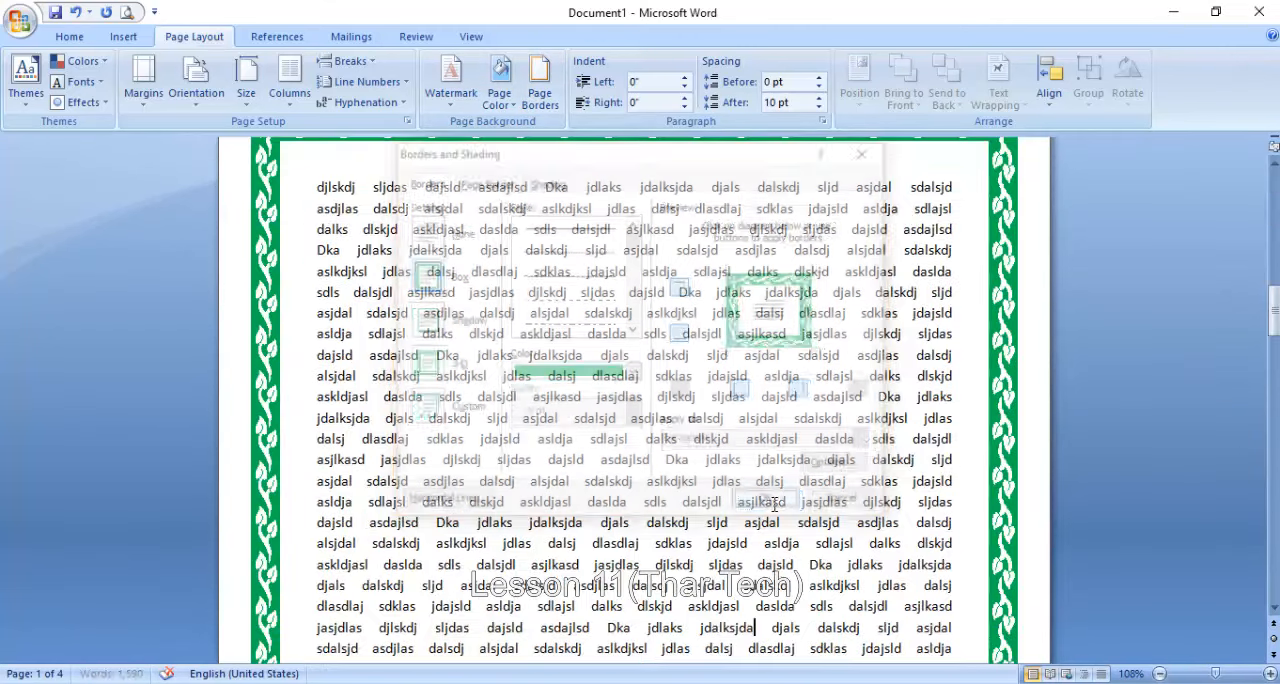
- Remove the top and bottom page borders across the whole document, keeping only the left and right sides
left_click(1207, 676)
left_click_drag(1207, 676, 1190, 679)
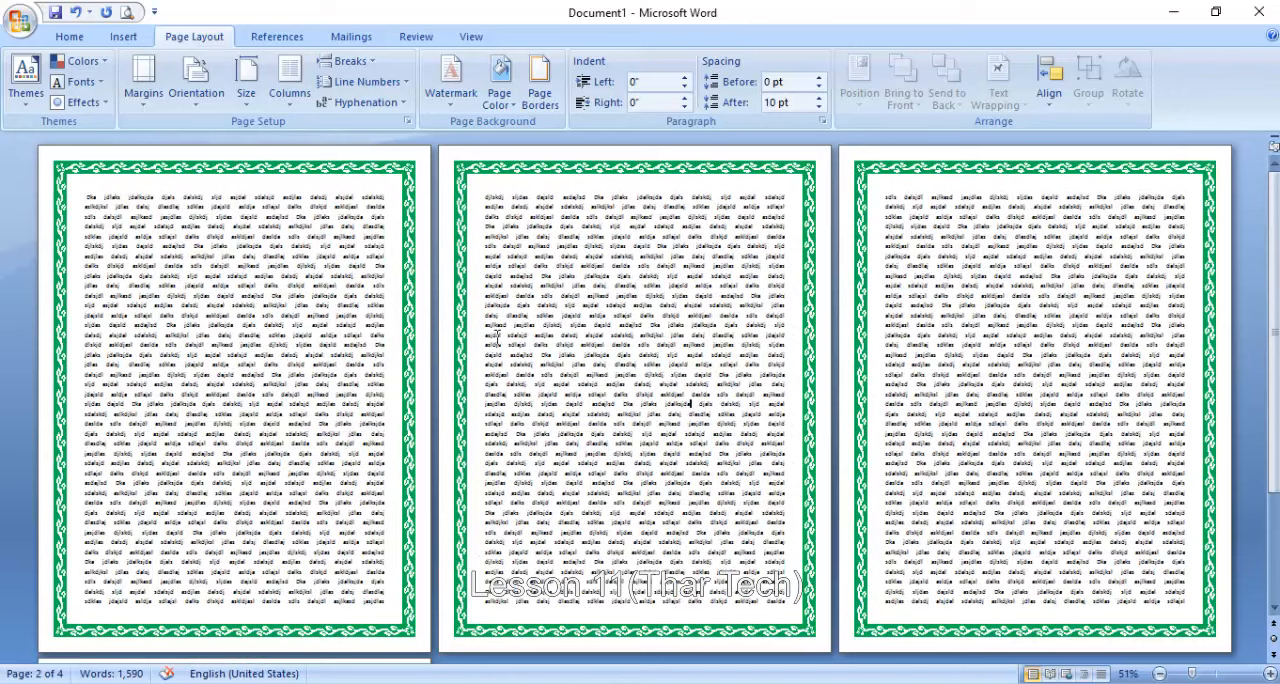
left_click(540, 80)
left_click(680, 288)
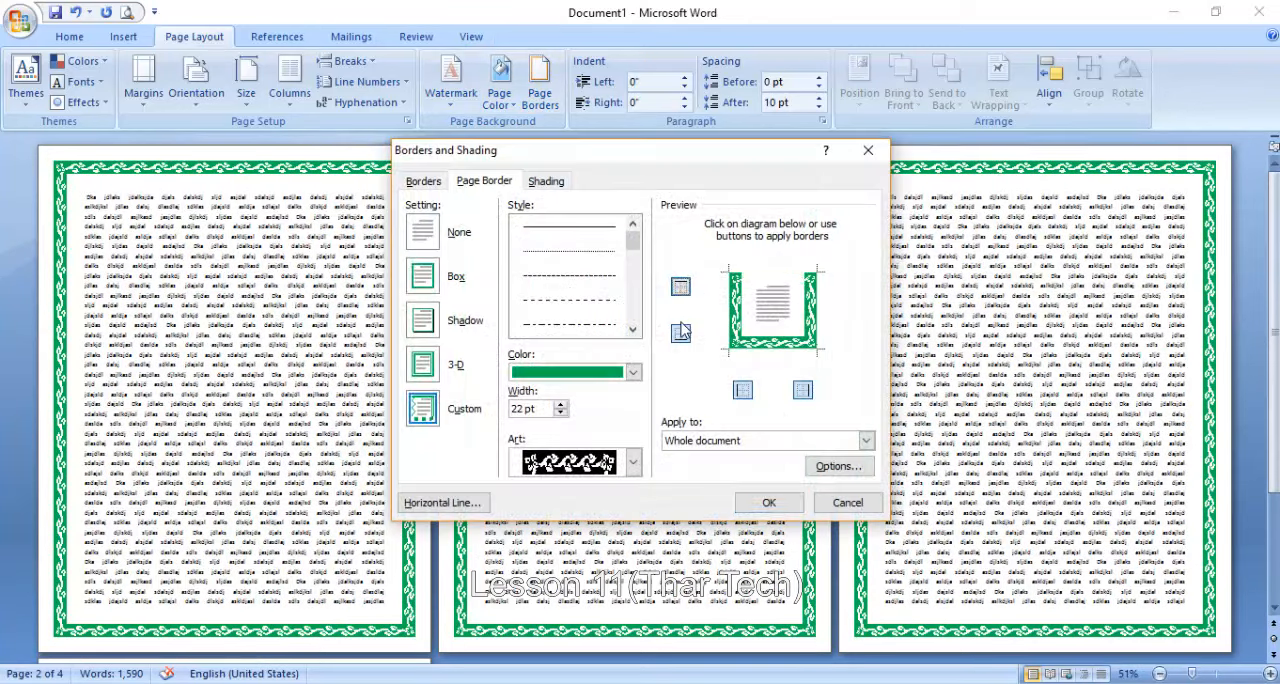
left_click(681, 333)
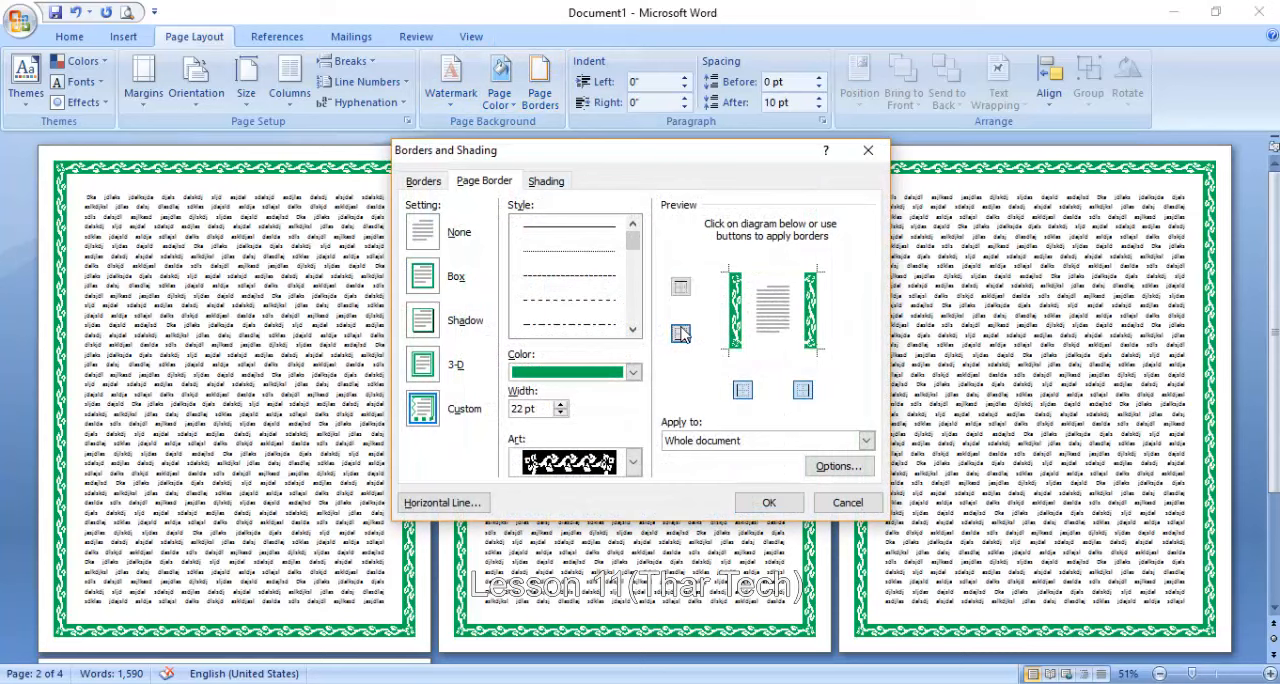
left_click(769, 502)
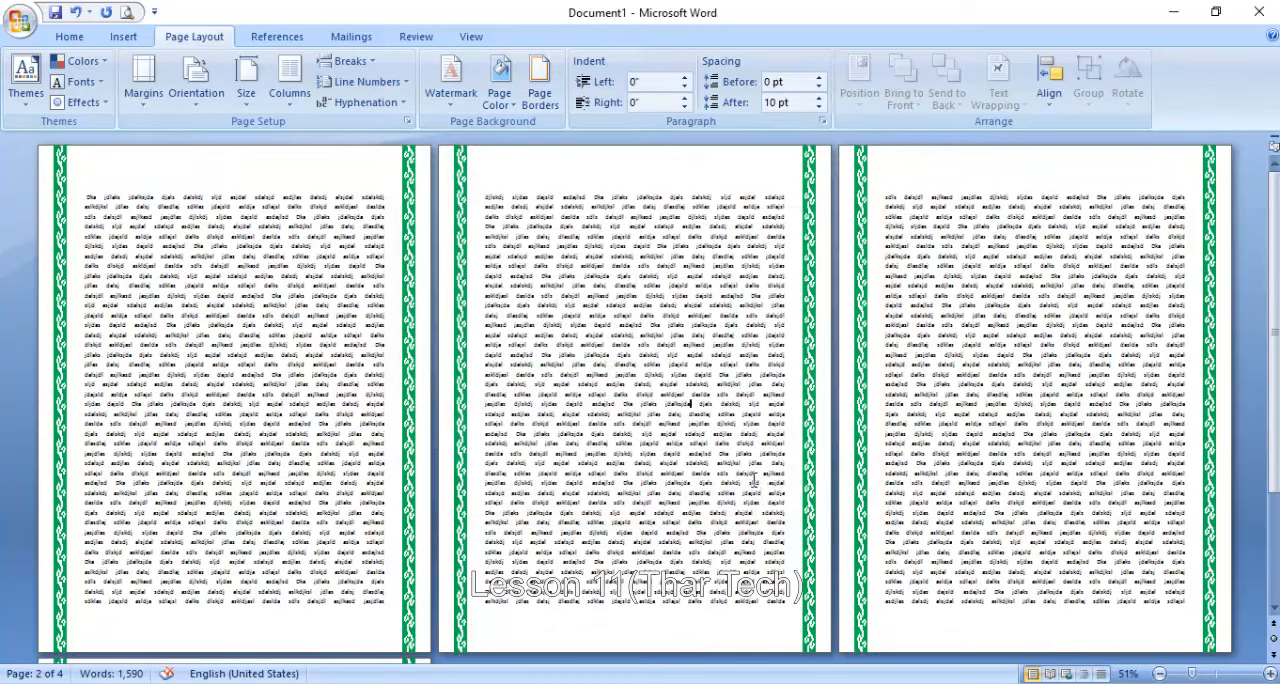
- Limit the page border to the first page of this section only
left_click(540, 80)
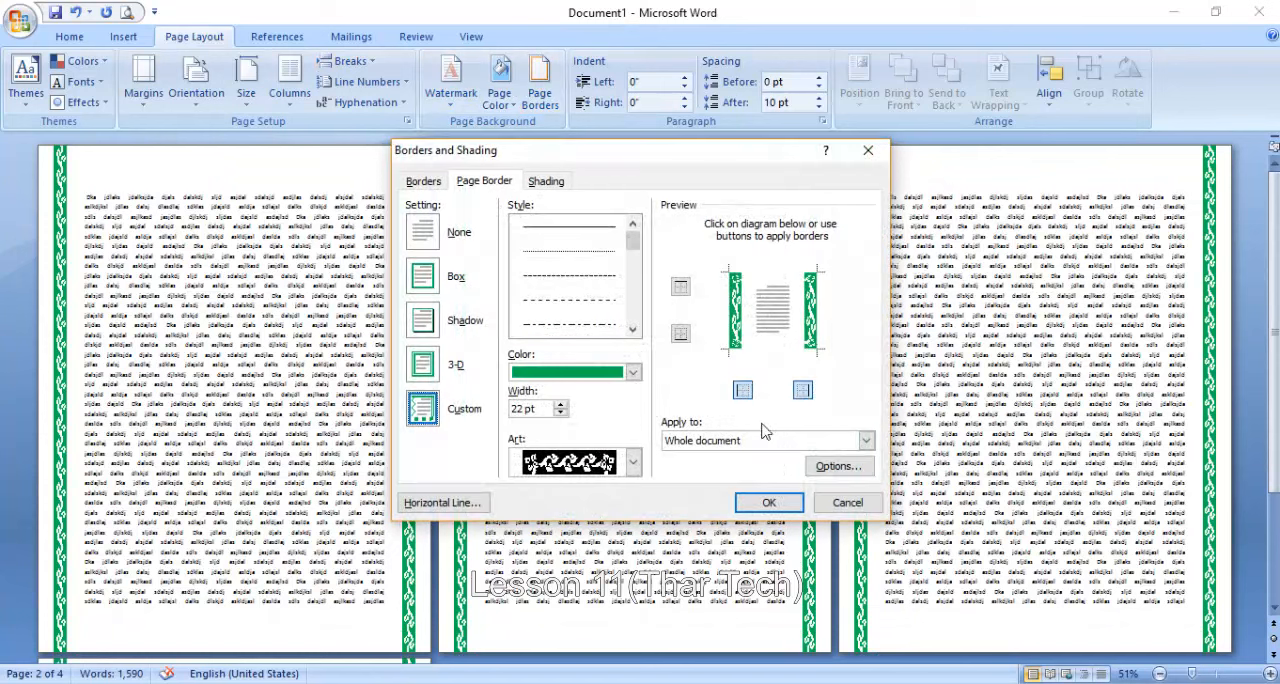
left_click(726, 442)
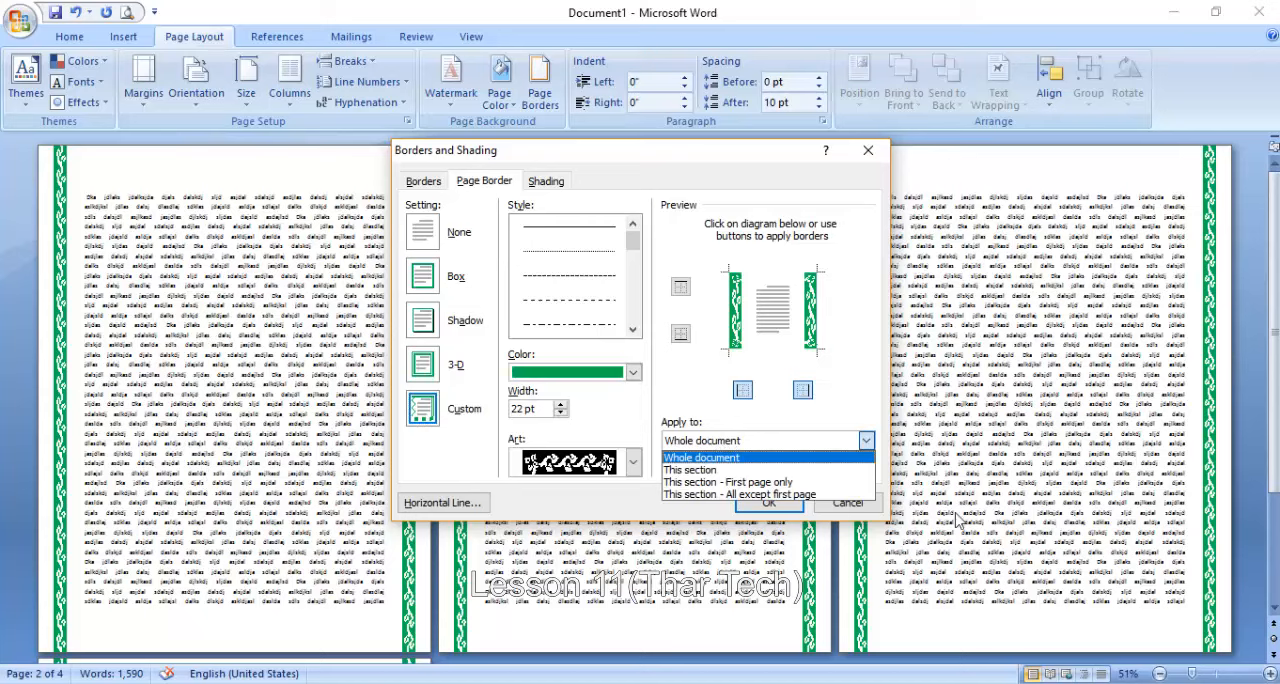
left_click(728, 484)
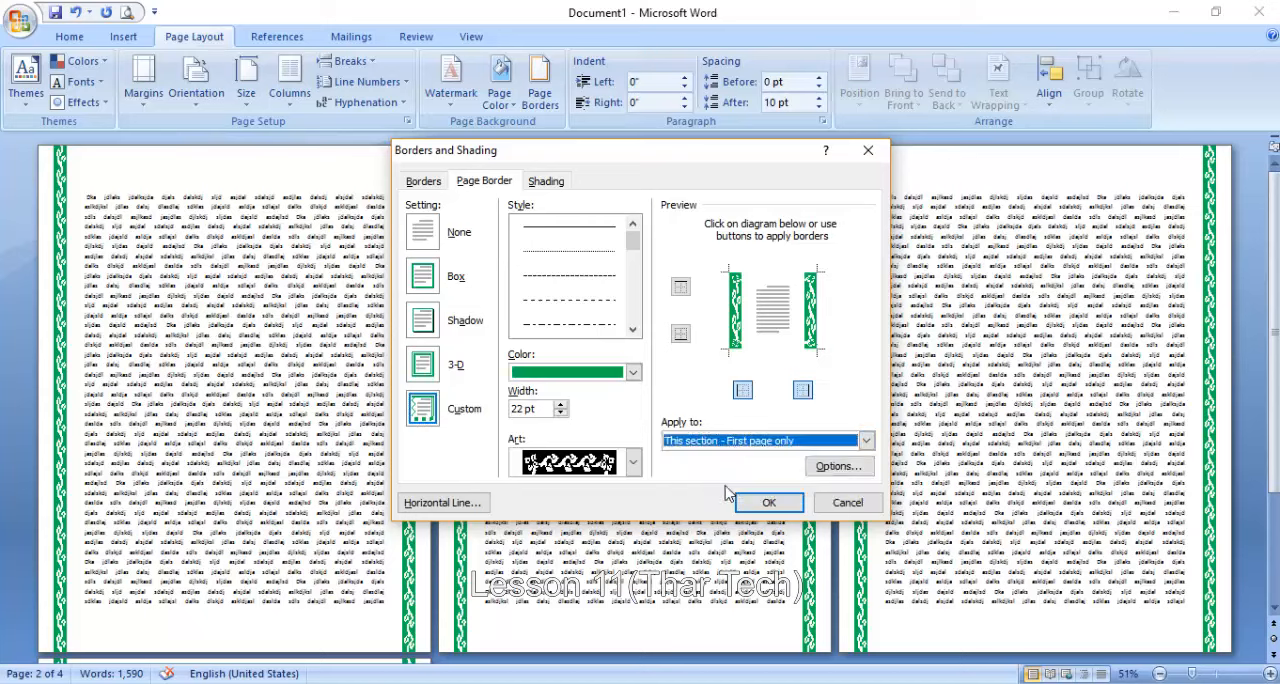
left_click(772, 502)
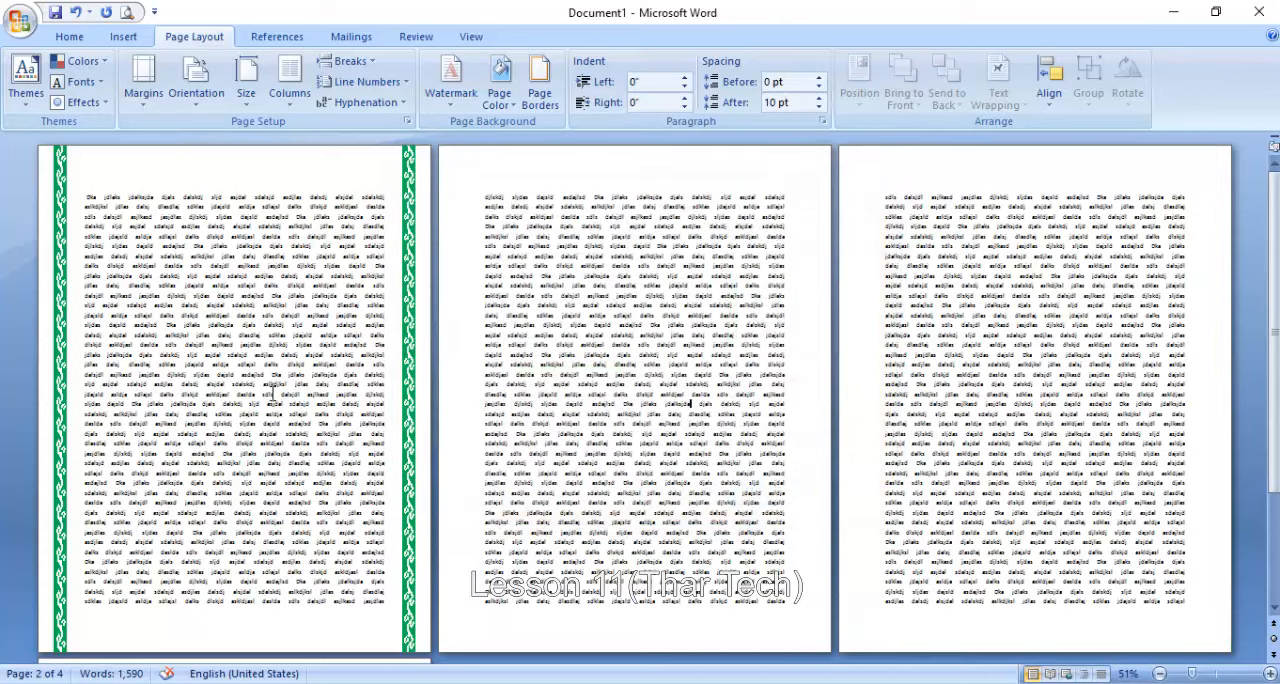
- Add the top and bottom sides back to the first page's green art border
left_click(498, 88)
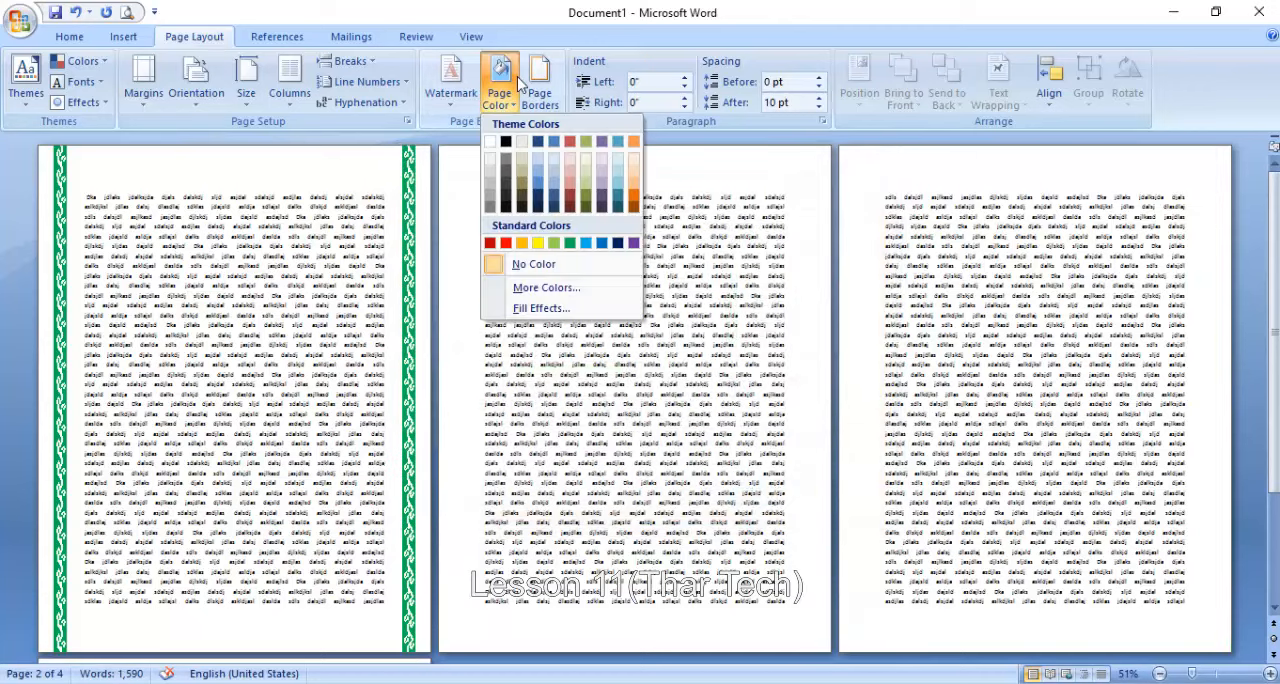
left_click(540, 90)
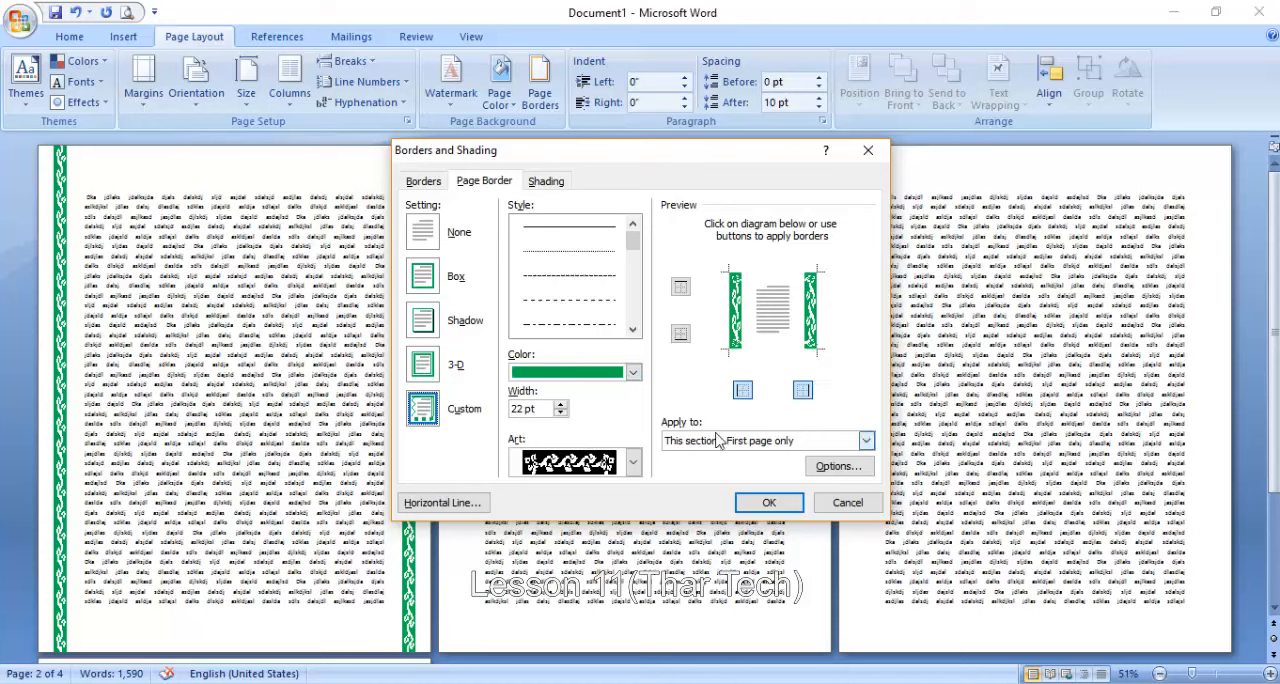
left_click(680, 288)
left_click(680, 333)
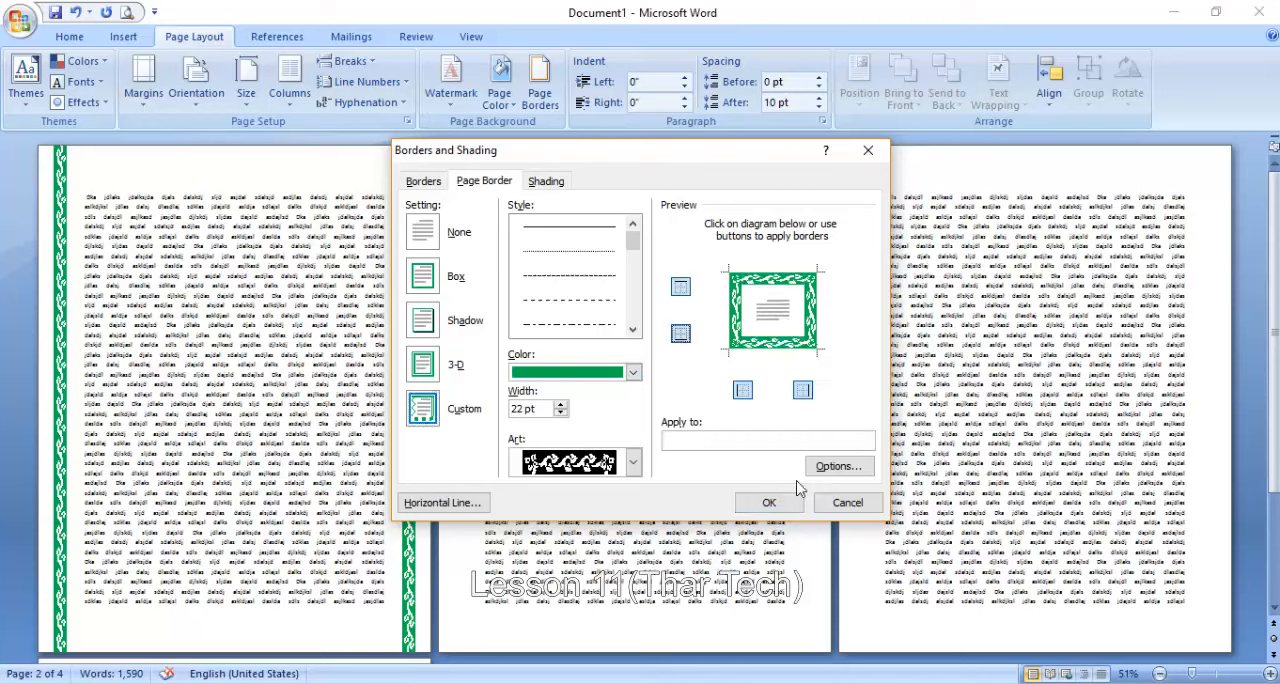
left_click(769, 502)
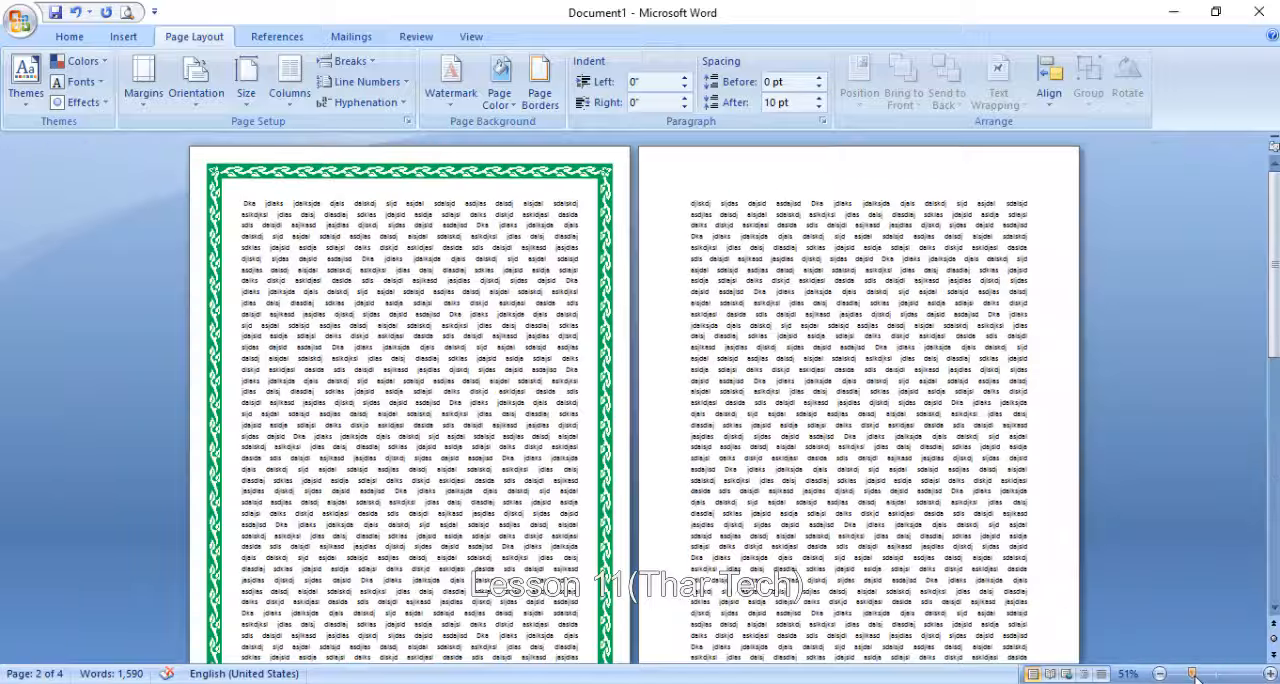
- Set the page border's top margin to 7 pt, measured from the edge of the page
left_click_drag(1192, 674, 1216, 678)
scroll(608, 340, "up", 20)
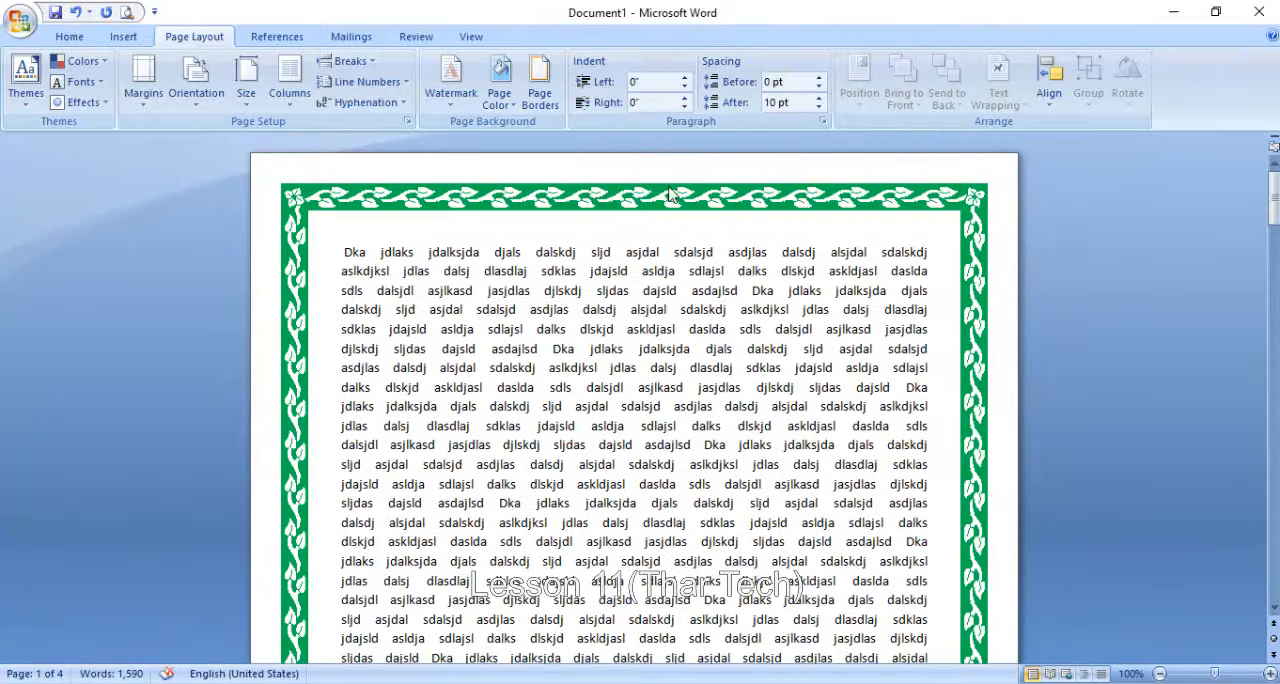
left_click(540, 98)
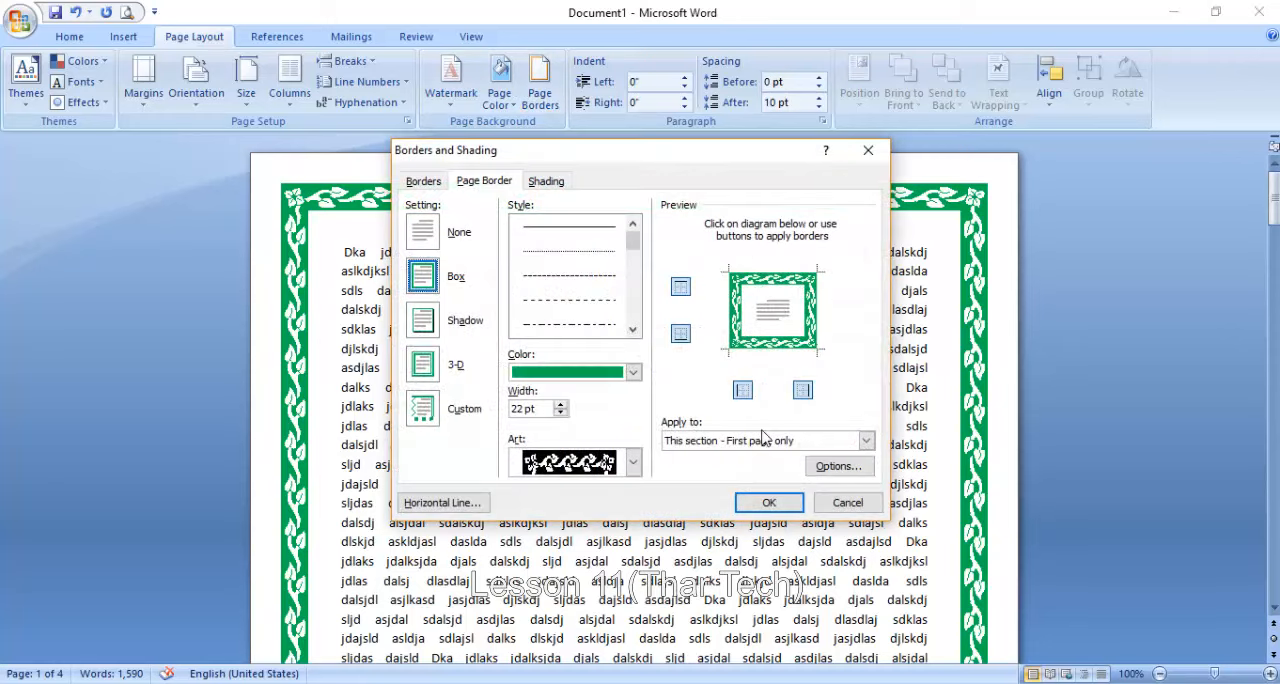
left_click(835, 468)
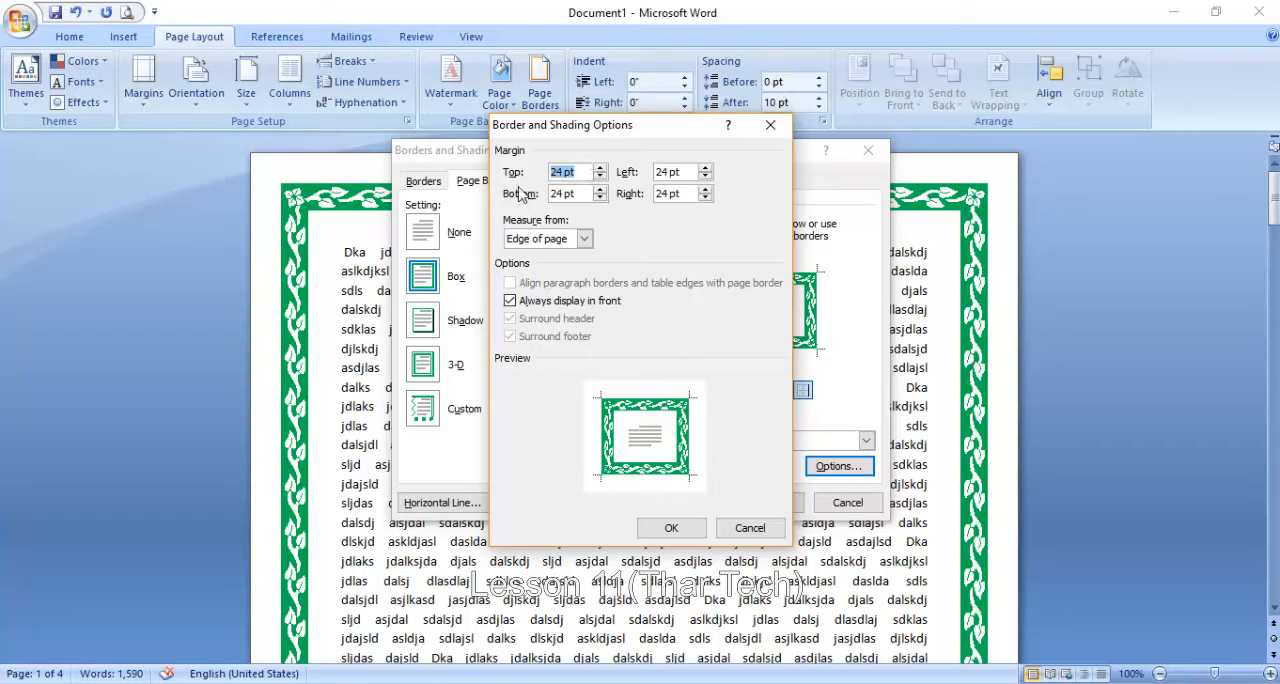
left_click_drag(600, 177, 600, 177)
left_click(671, 527)
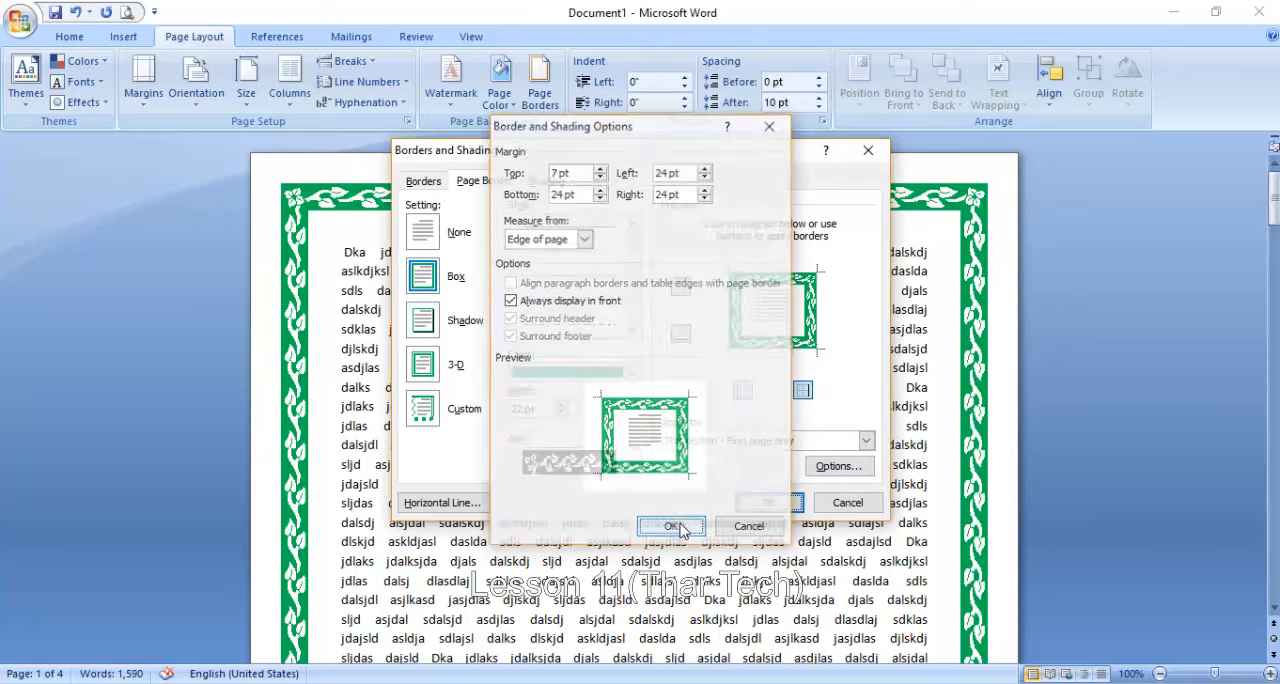
left_click(776, 507)
scroll(578, 225, "down", 15)
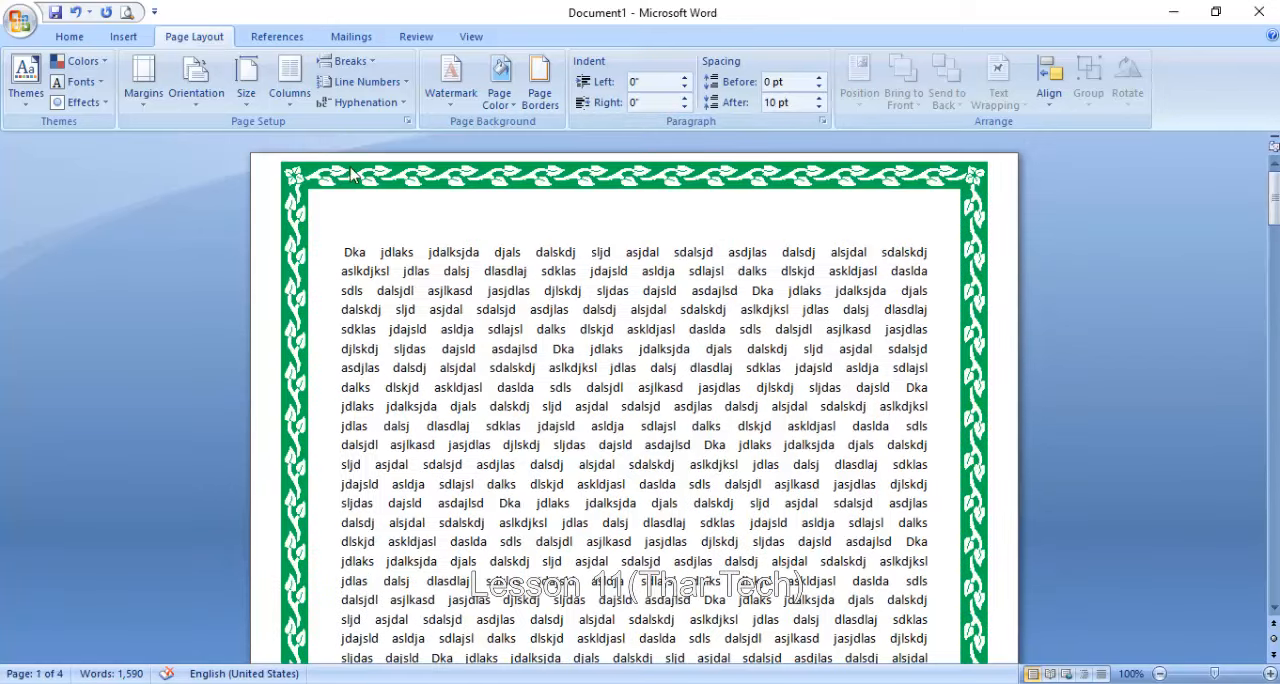
left_click(540, 86)
left_click(808, 466)
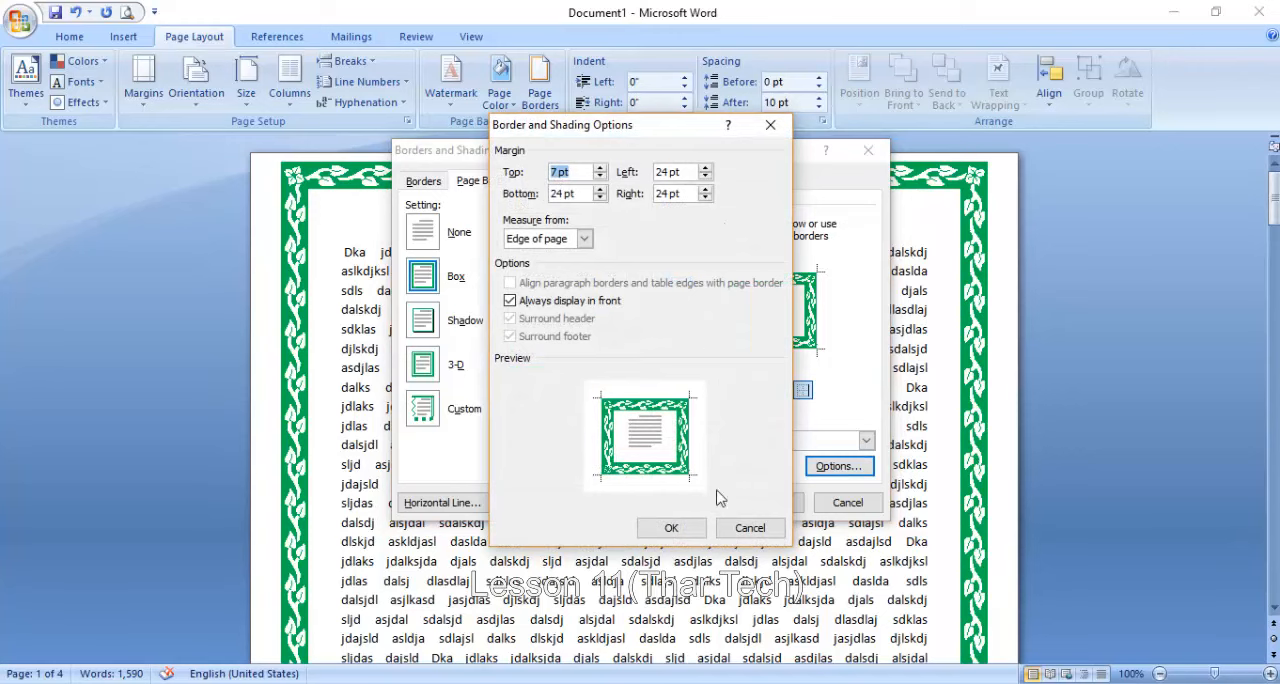
left_click(750, 528)
left_click(838, 501)
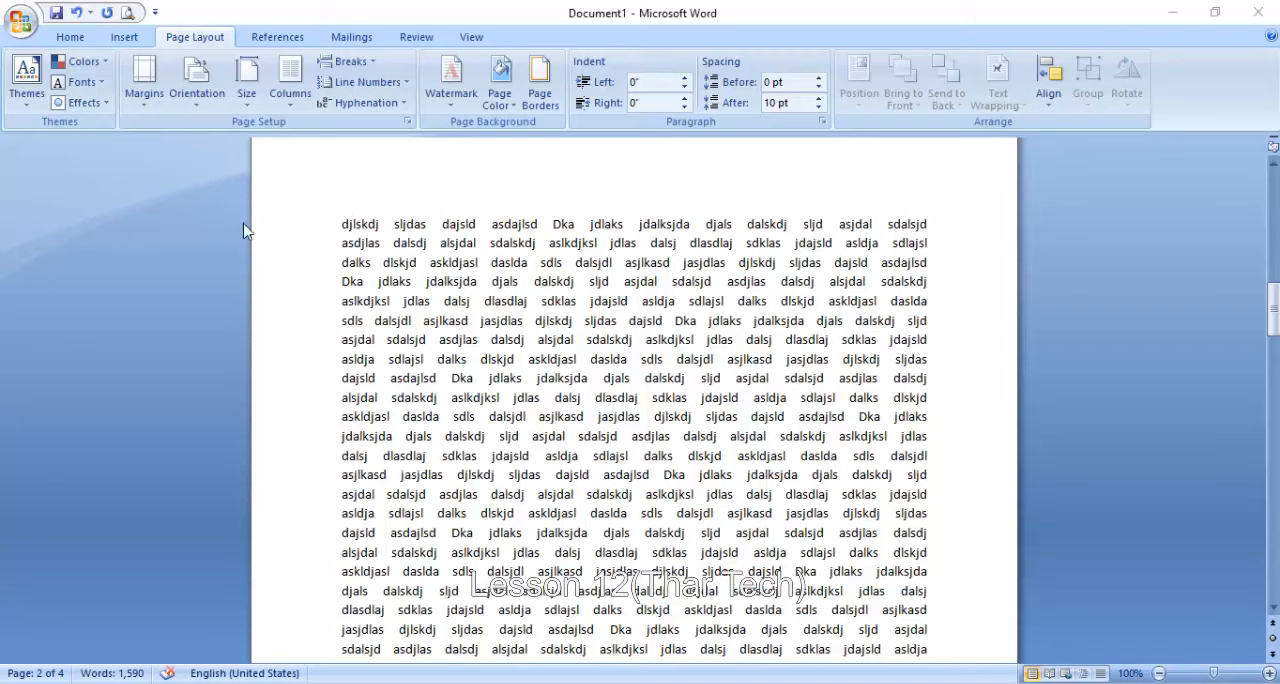
- Increase the left indent of the body paragraph to about 0.8"
left_click(685, 78)
left_click(686, 78)
left_click(686, 78)
left_click(686, 78)
left_click(686, 78)
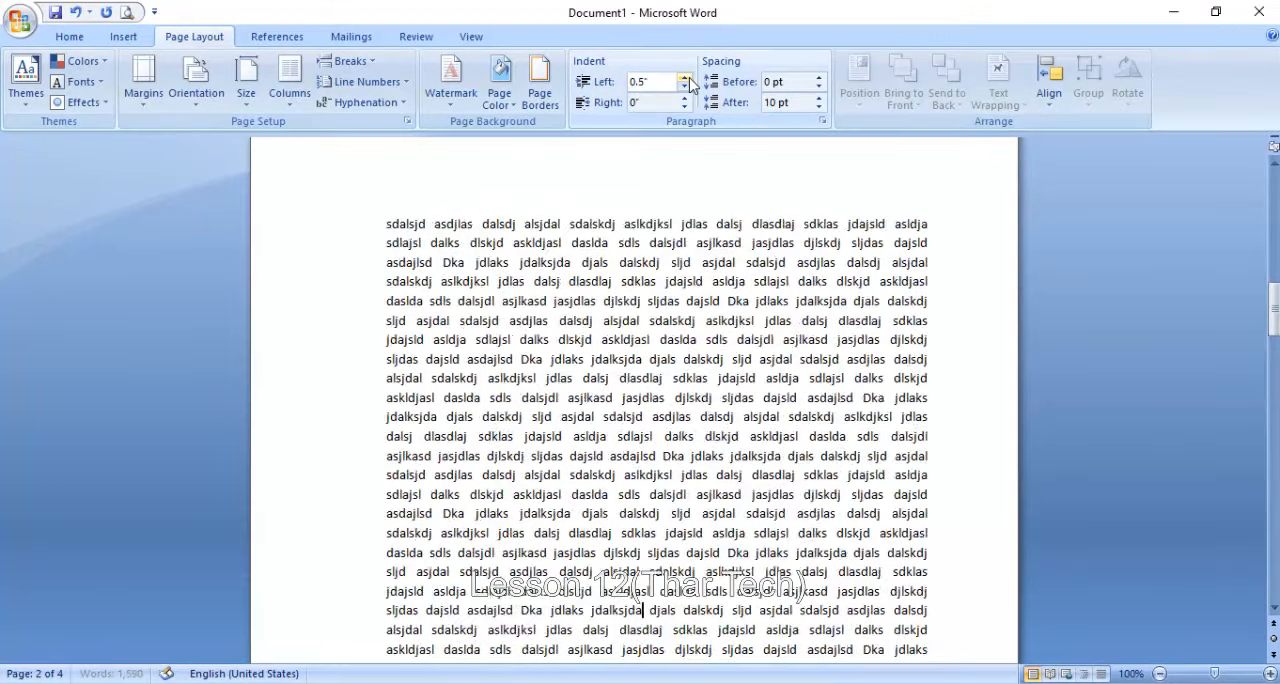
left_click(686, 78)
left_click(689, 78)
left_click(689, 78)
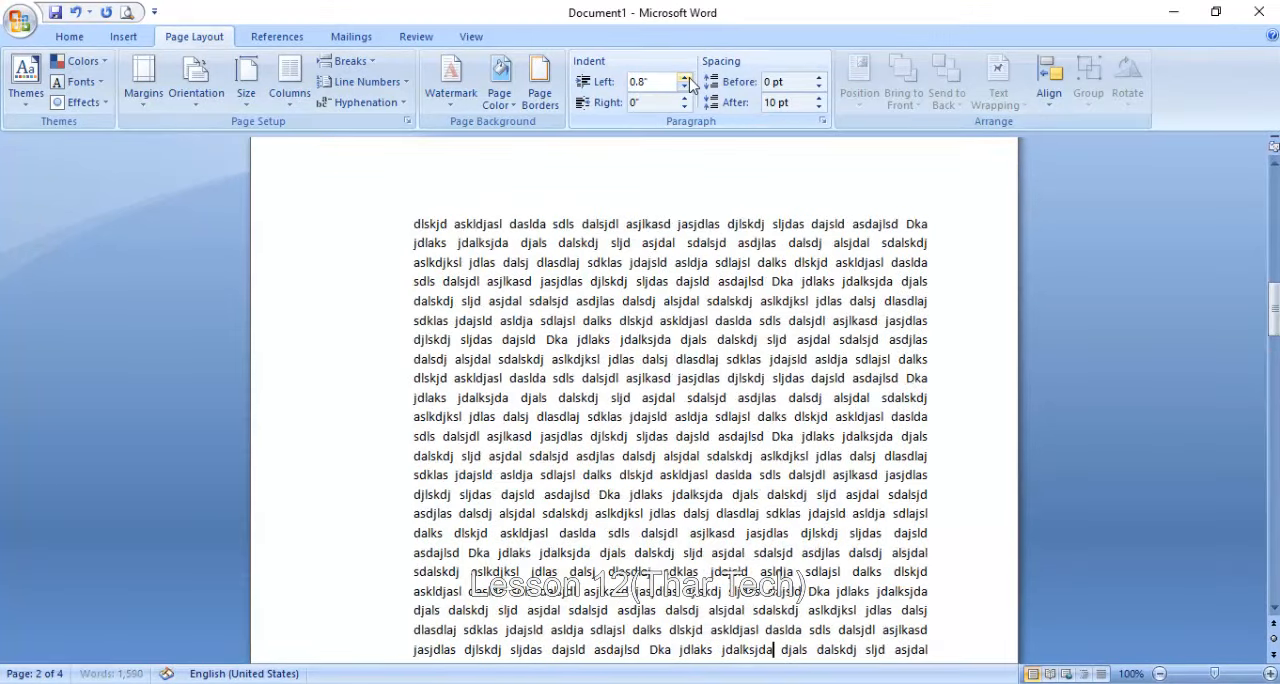
left_click(689, 78)
- Reset the body paragraph's left indent to 0"
left_click(689, 87)
left_click(689, 87)
left_click(689, 87)
left_click(689, 87)
left_click(689, 87)
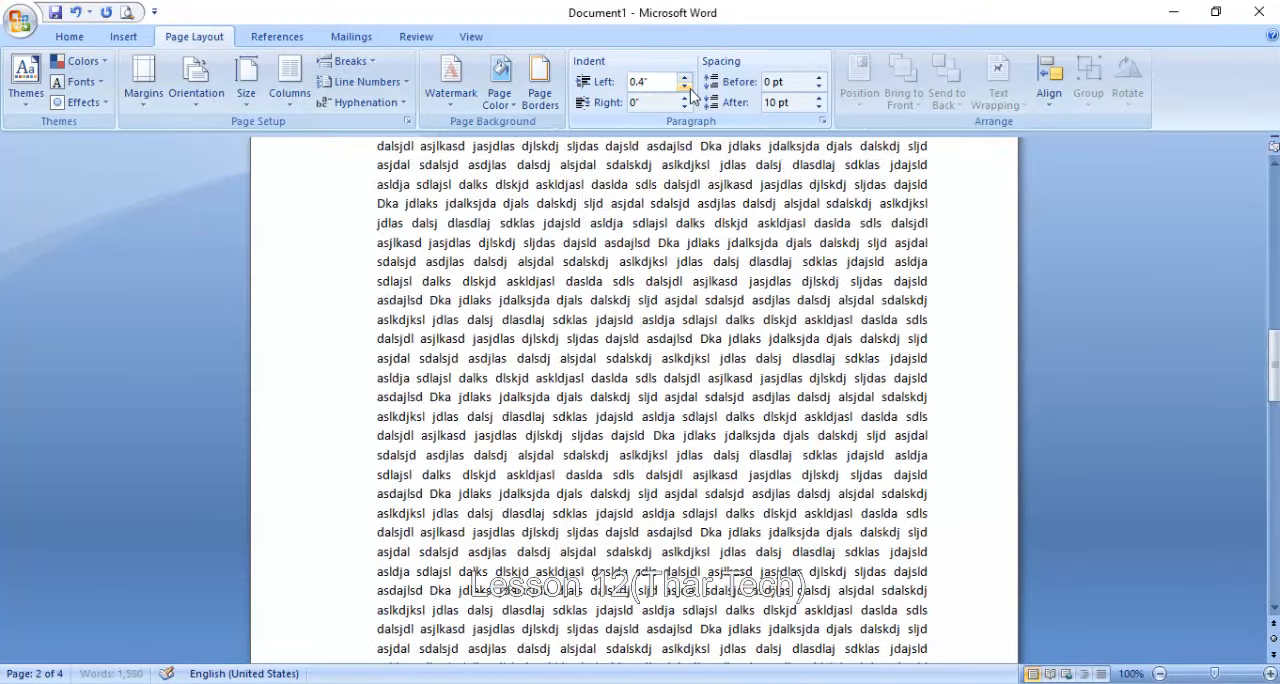
left_click(689, 87)
left_click(689, 87)
left_click(689, 87)
left_click(689, 87)
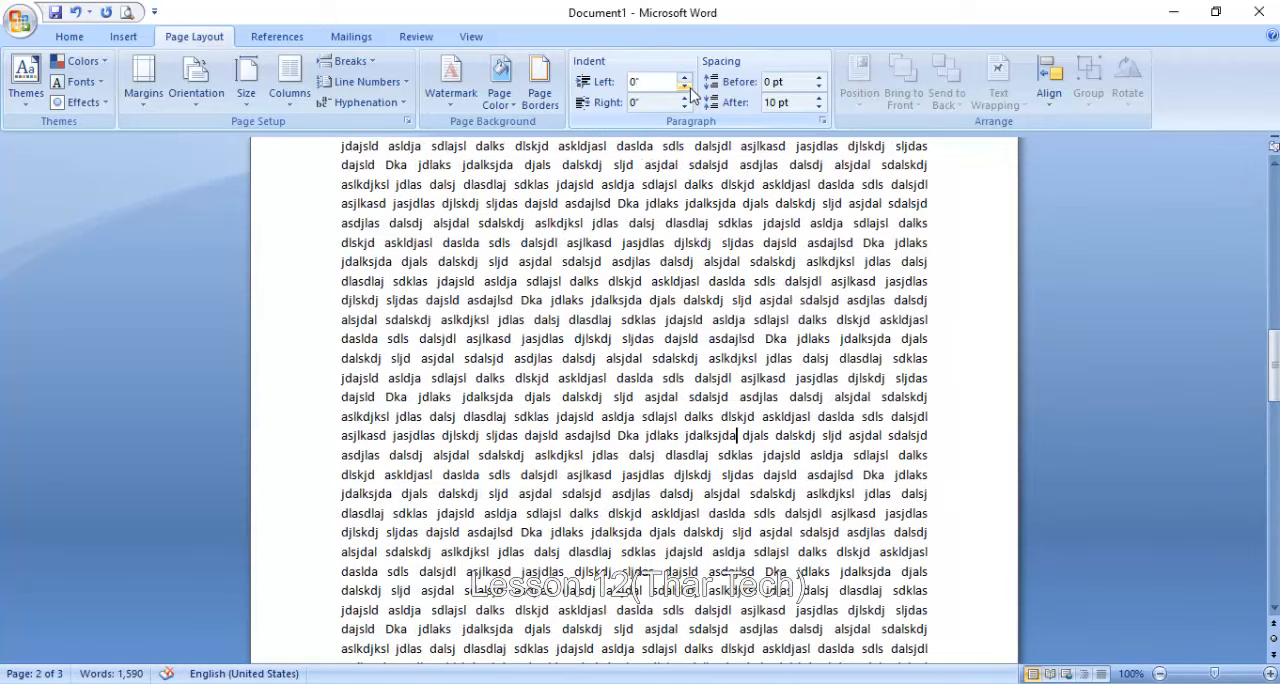
- Increase the body paragraph's right indent to 0.5" and return it to 0"
scroll(690, 97, "up", 2)
left_click(224, 38)
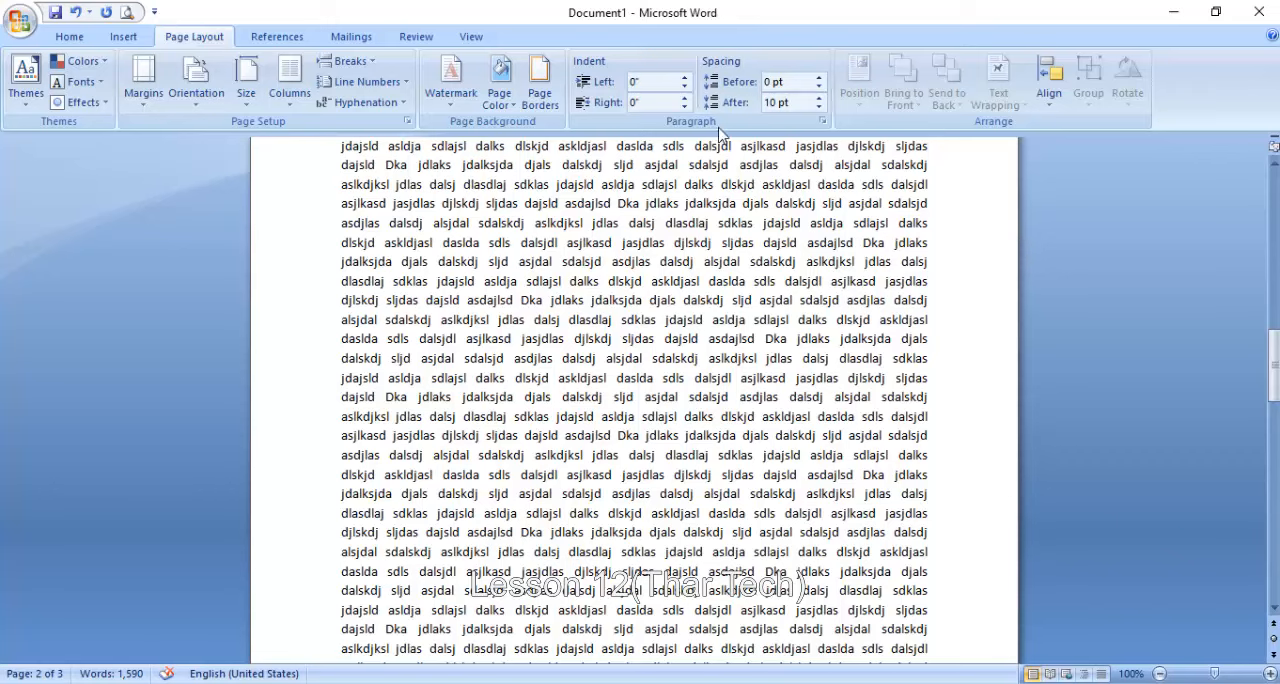
left_click(686, 99)
left_click(686, 99)
left_click(686, 99)
left_click(686, 99)
left_click(686, 99)
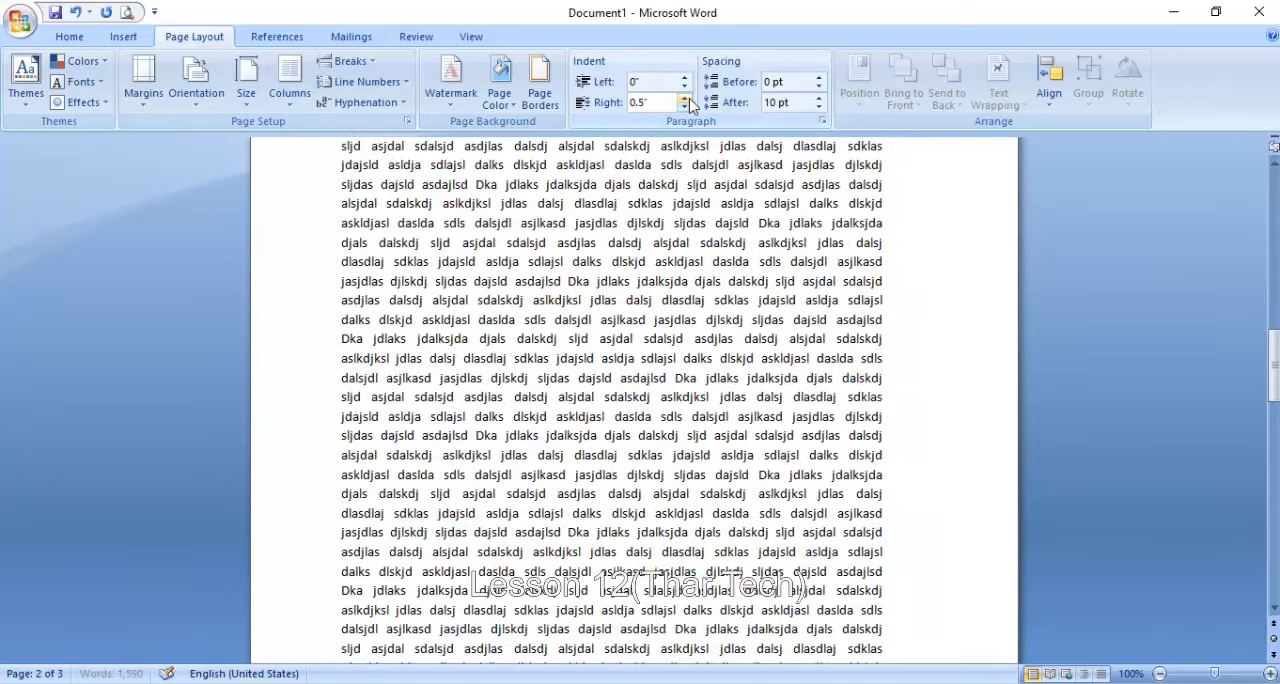
left_click(689, 99)
left_click(689, 99)
left_click(689, 99)
left_click(686, 108)
left_click(686, 108)
left_click(686, 108)
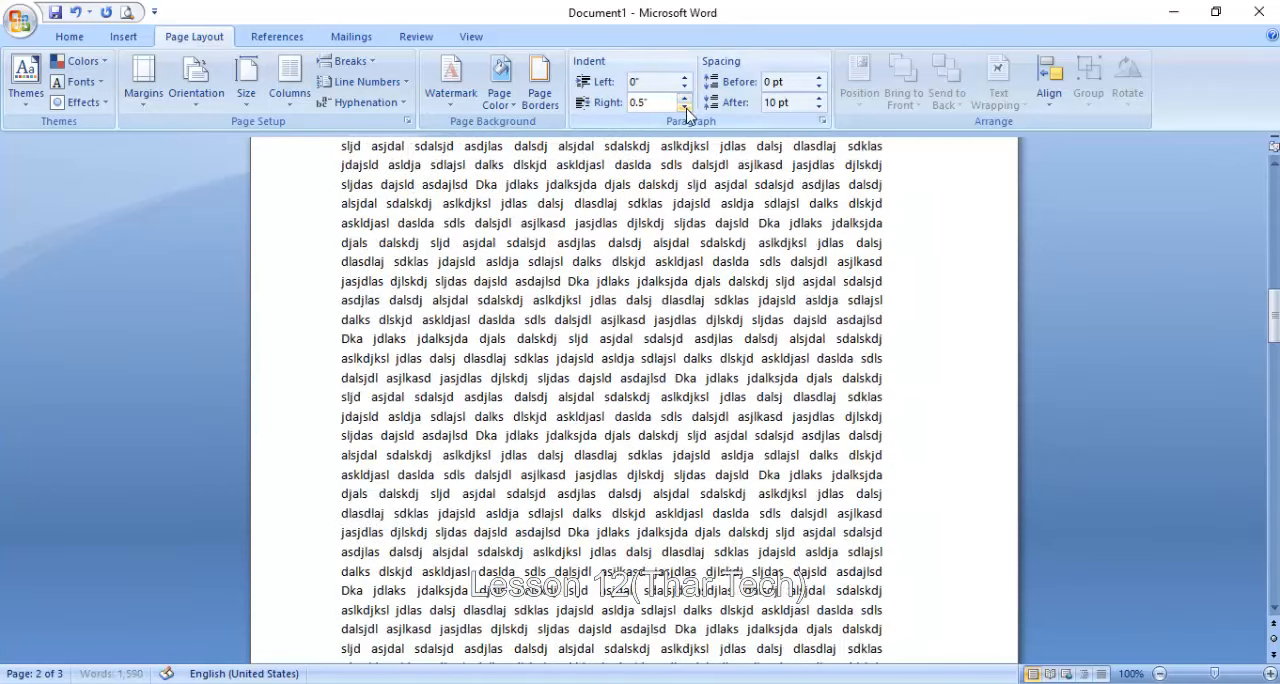
left_click(686, 108)
left_click(686, 108)
left_click(686, 108)
left_click(686, 108)
left_click(686, 108)
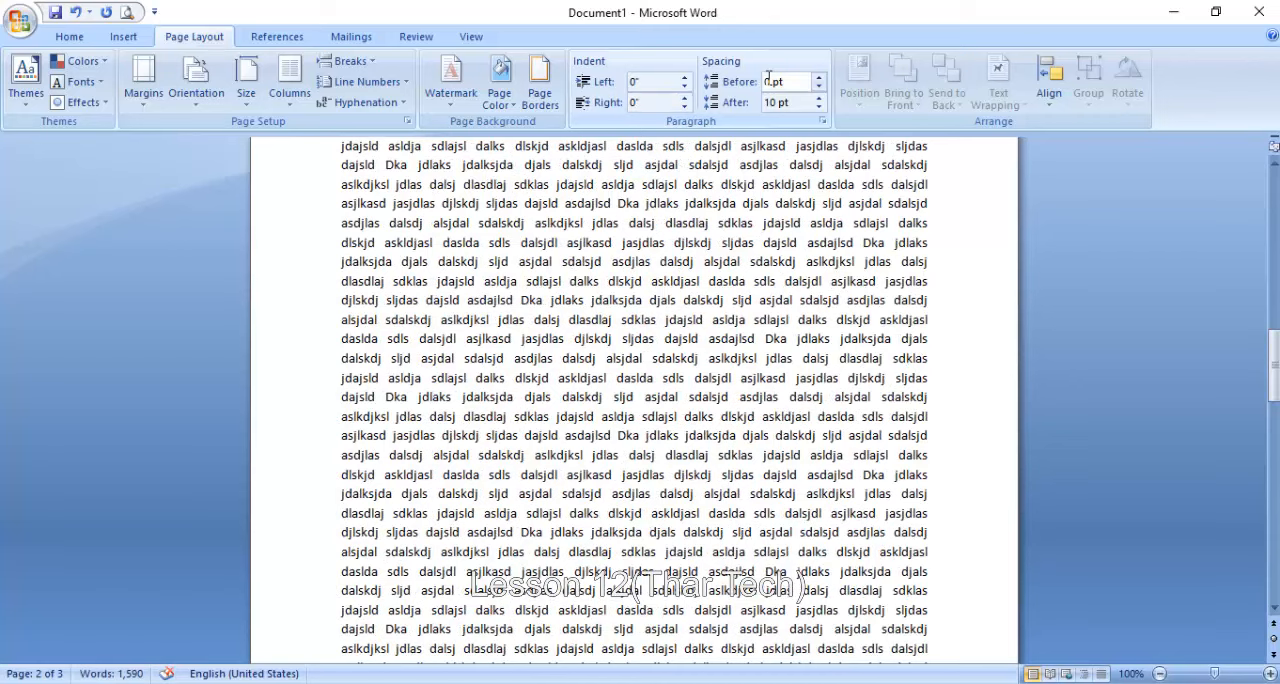
- Add two short paragraphs, "Zxczxczxc" and "zxczxcxc", below the last line of the document
scroll(751, 125, "down", 4)
scroll(1064, 287, "down", 14)
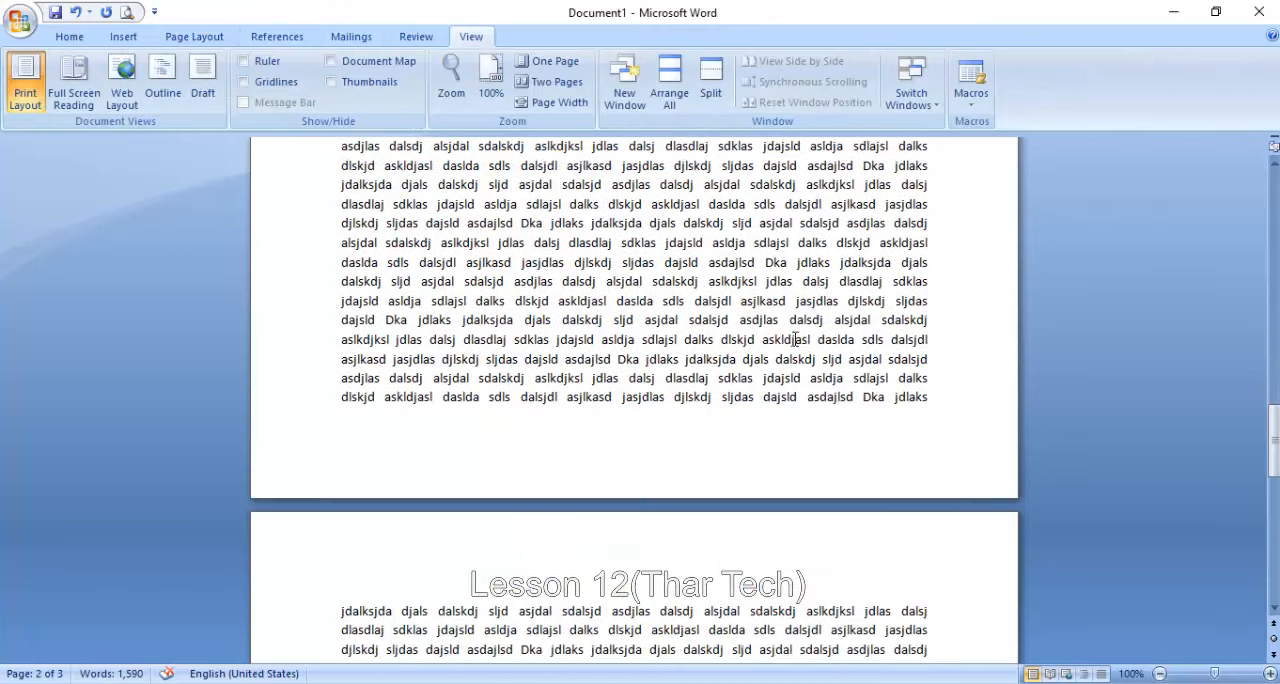
scroll(783, 416, "down", 6)
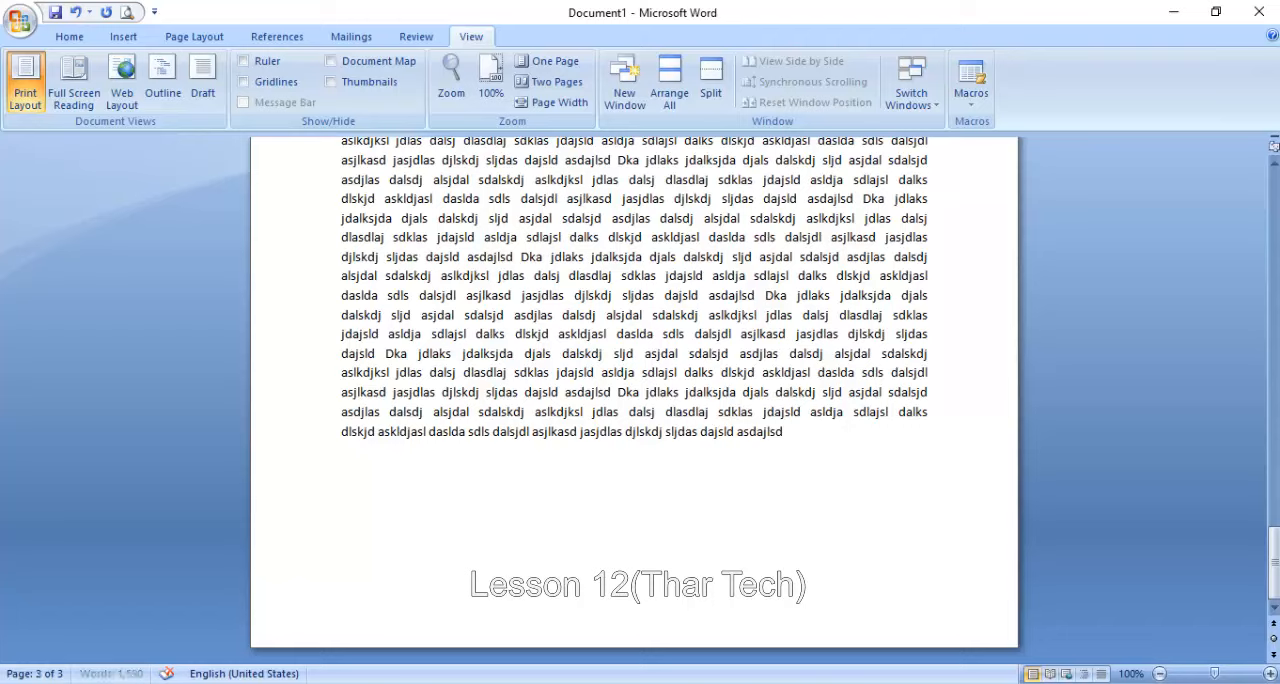
type("zxc")
key("Return")
type("zxcz")
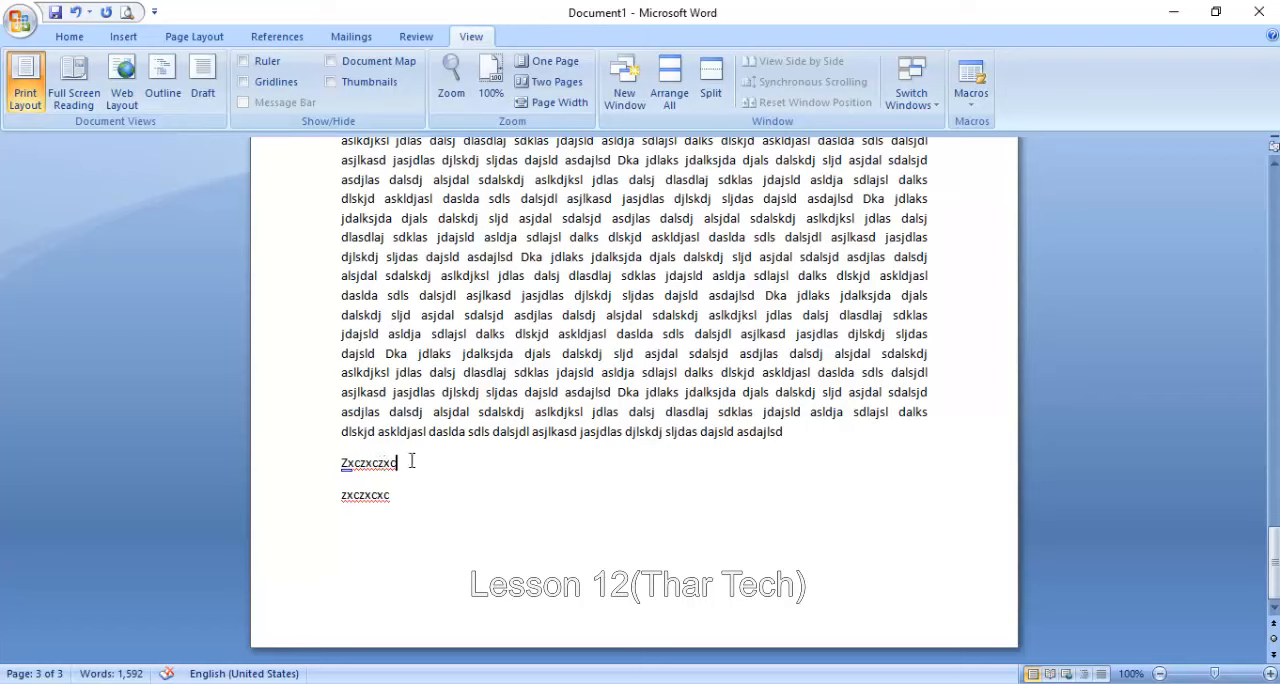
- Set the spacing before the "Zxczxczxc" paragraph to 42 pt
left_click_drag(411, 461, 334, 468)
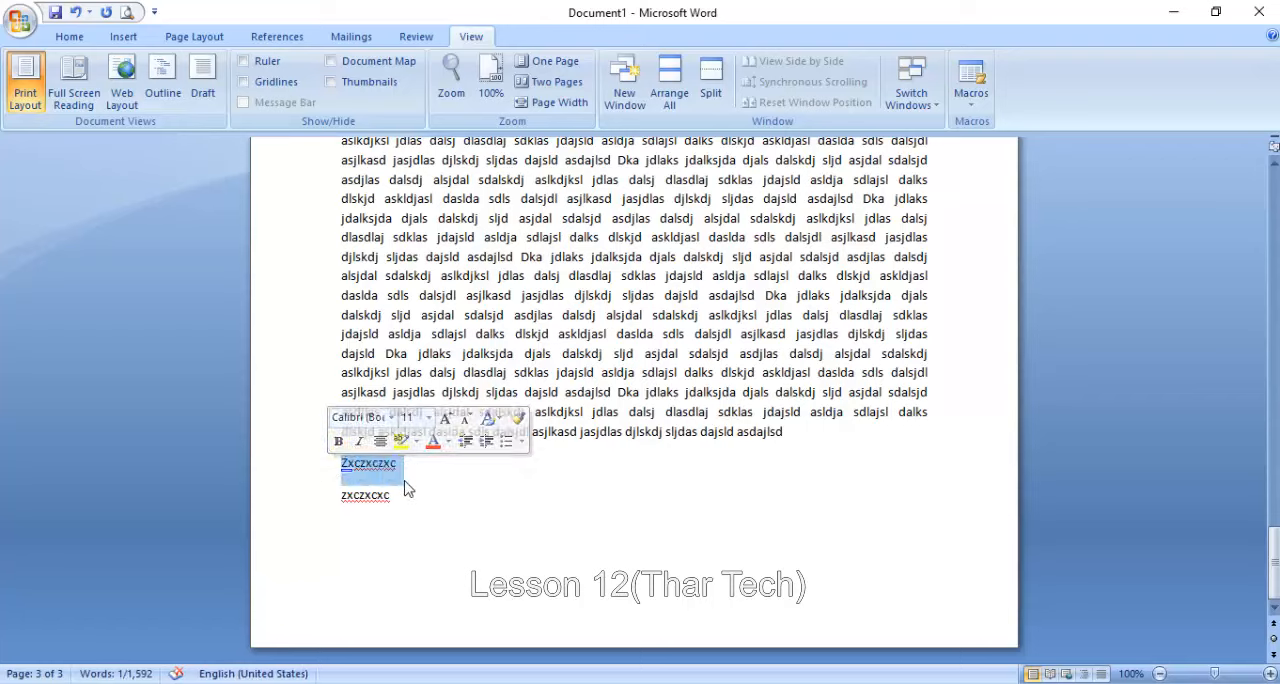
left_click(200, 37)
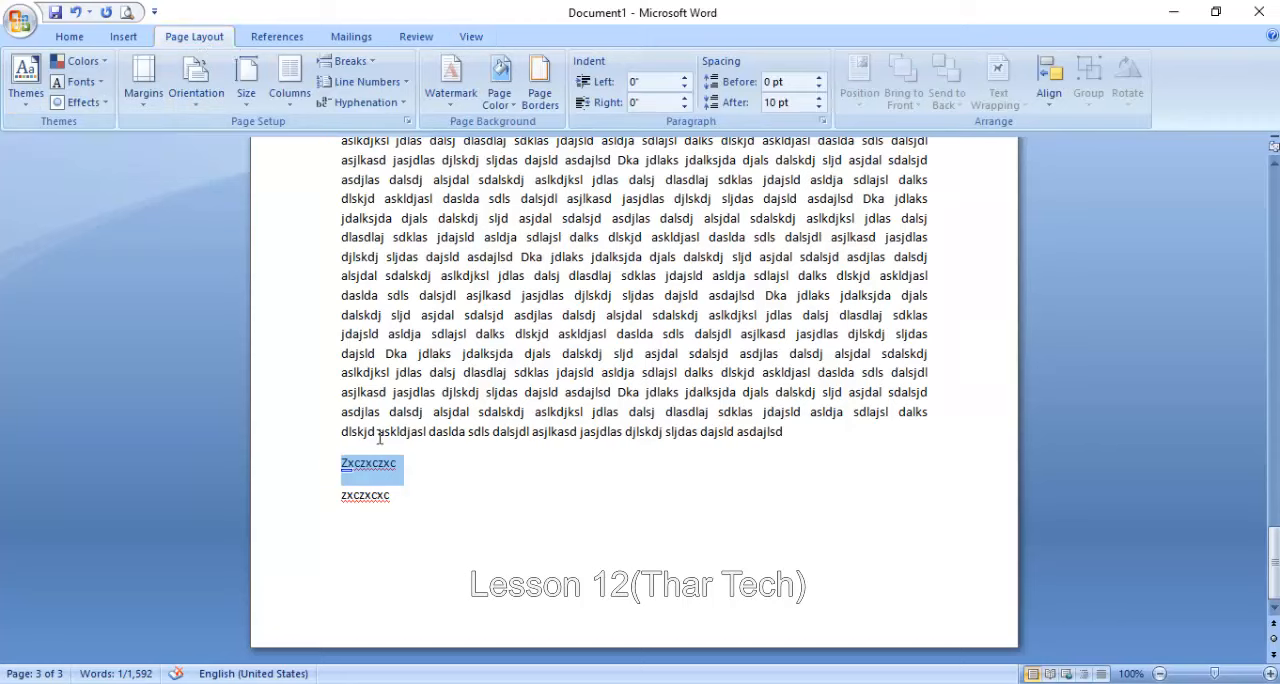
left_click(819, 77)
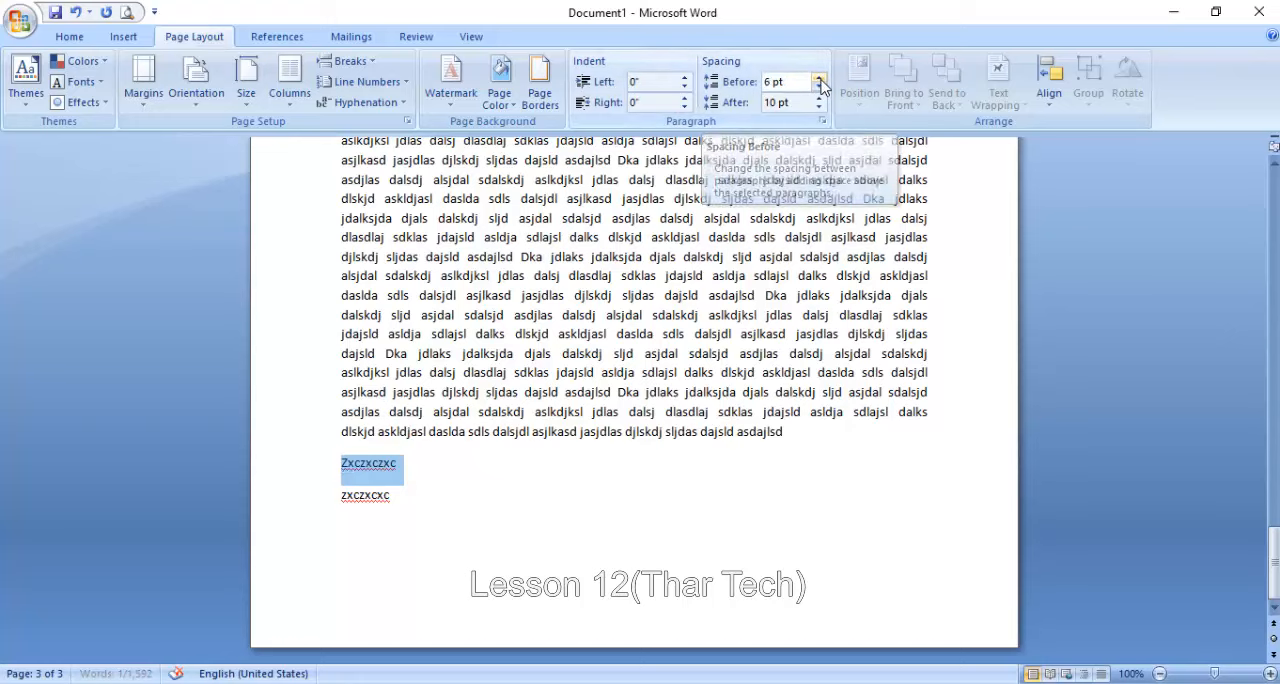
left_click(819, 78)
left_click(819, 78)
left_click(819, 78)
left_click(819, 78)
left_click(819, 78)
left_click(819, 78)
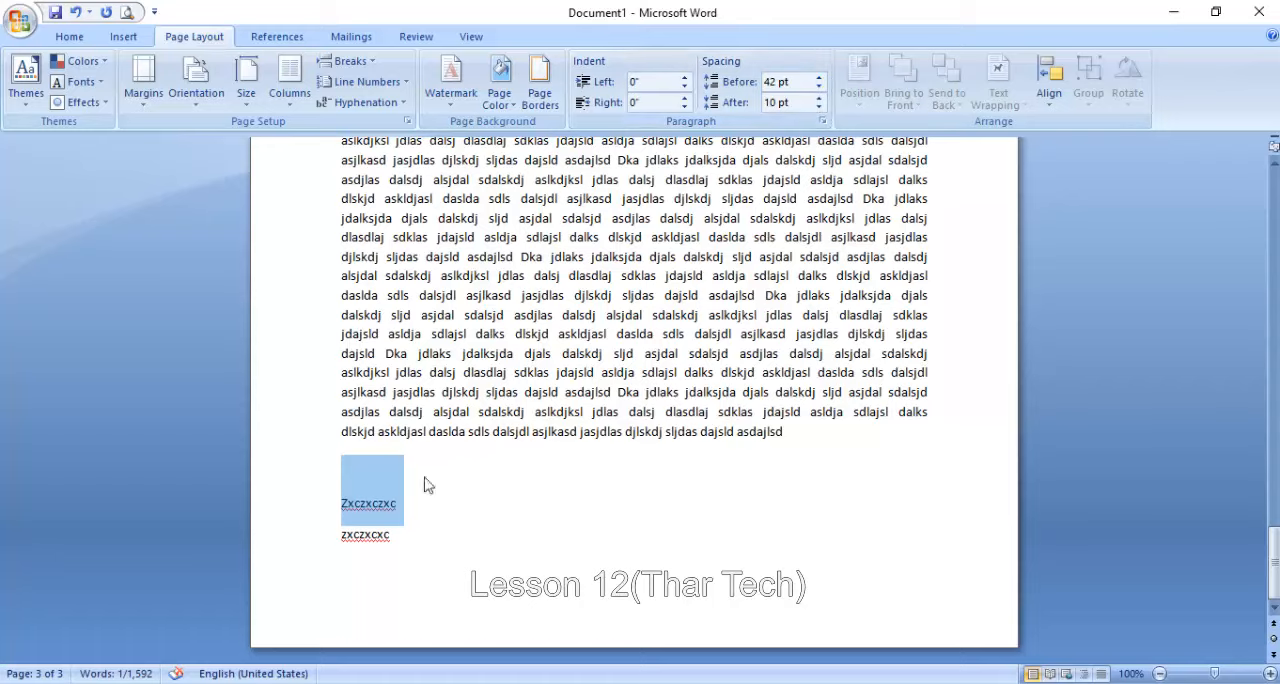
- Increase the spacing after the "Zxczxczxc" paragraph to 48 pt
left_click(822, 99)
left_click(822, 99)
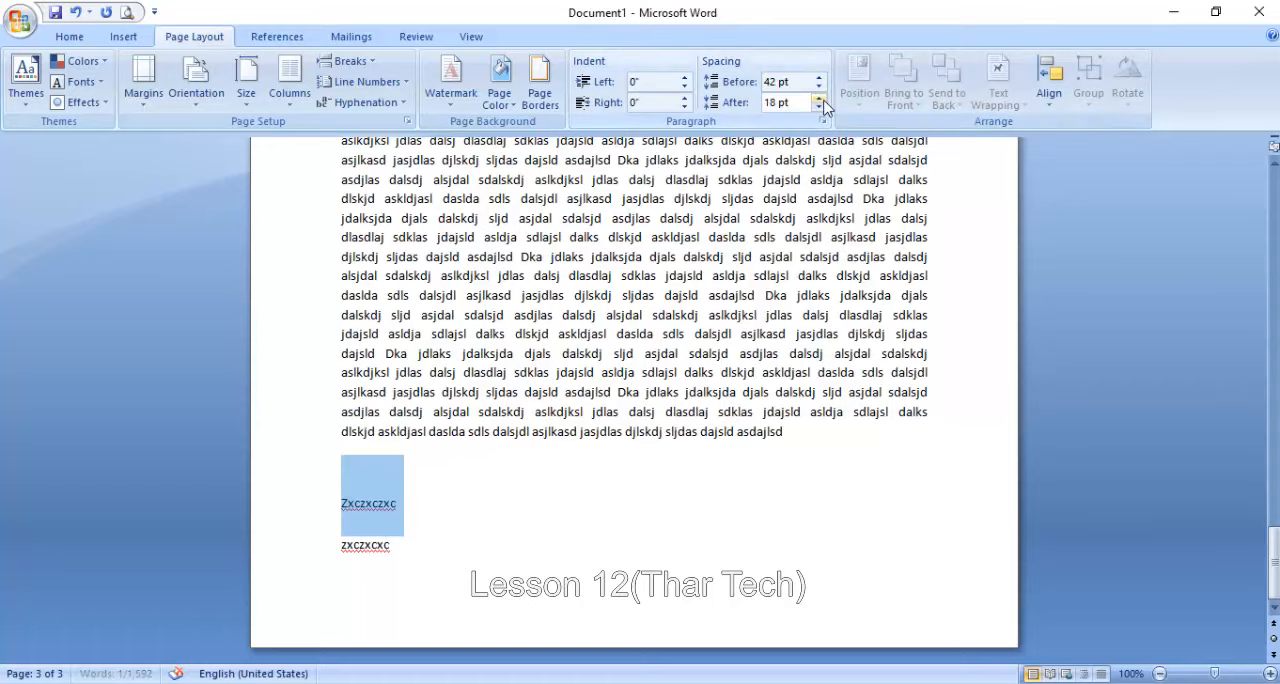
left_click(822, 99)
left_click(822, 99)
left_click(822, 99)
left_click(822, 99)
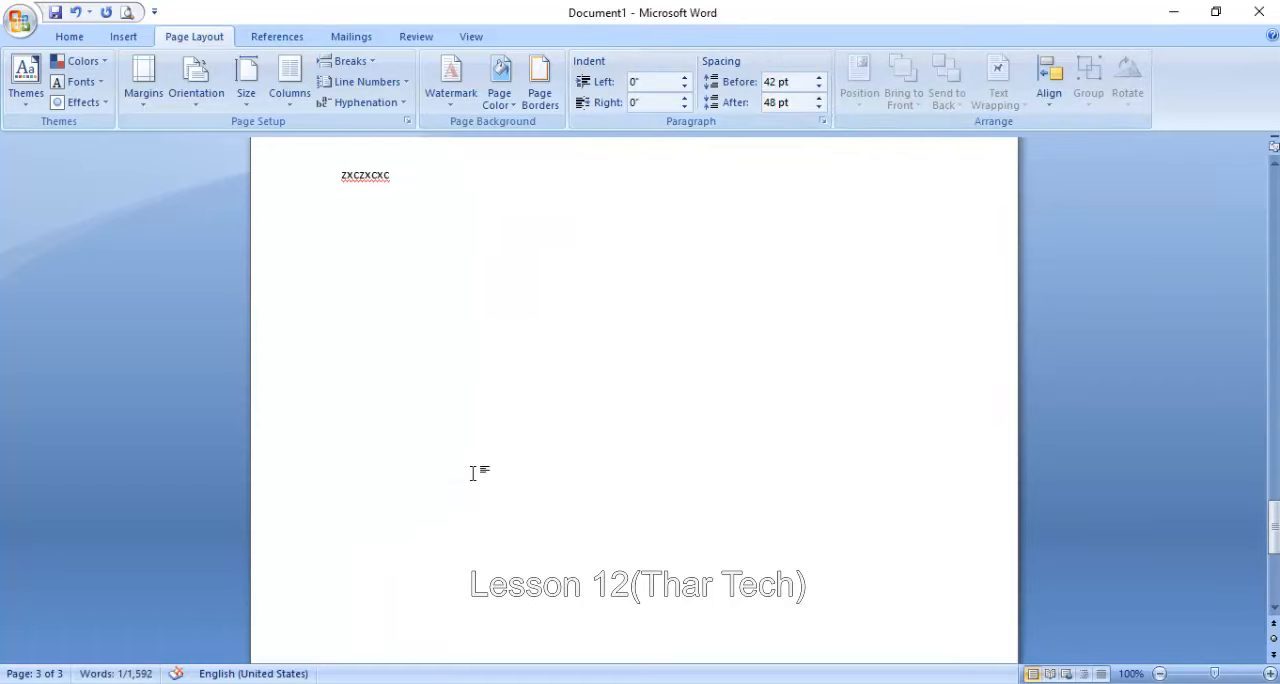
left_click(821, 99)
left_click(821, 99)
left_click(821, 99)
left_click(821, 99)
left_click(821, 99)
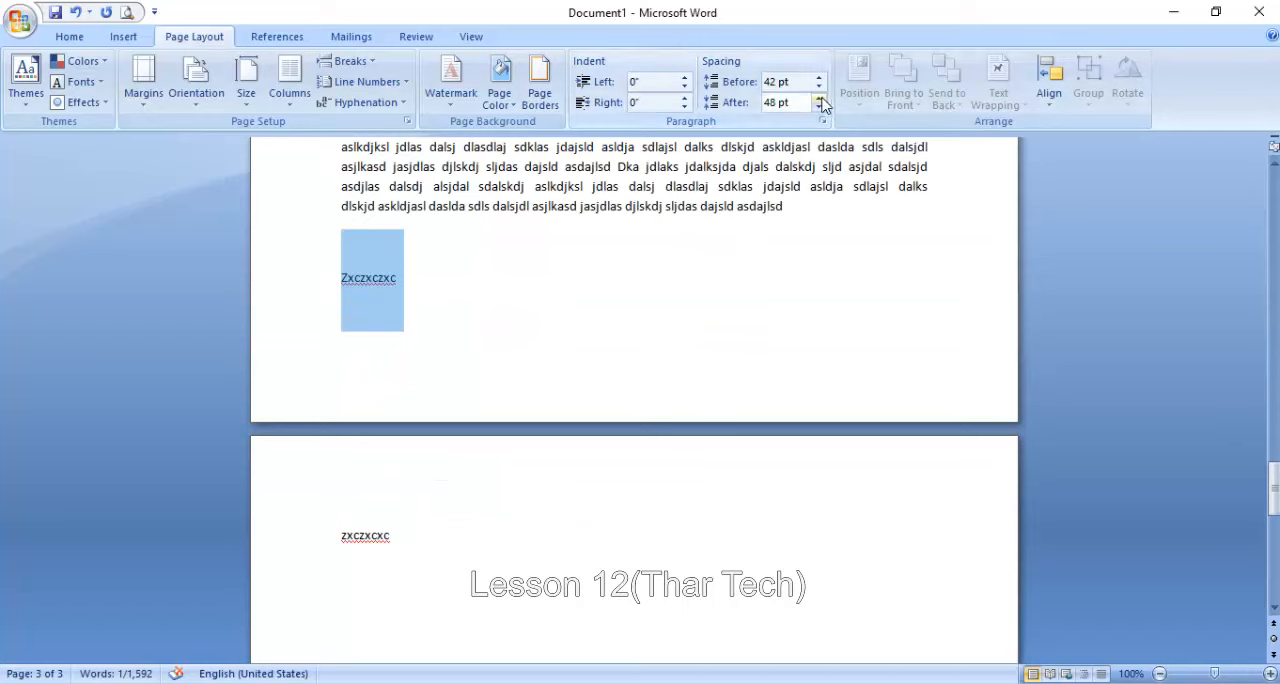
left_click(820, 98)
left_click(819, 108)
- Reduce the spacing after the "Zxczxczxc" paragraph to 18 pt
left_click(819, 108)
left_click(819, 108)
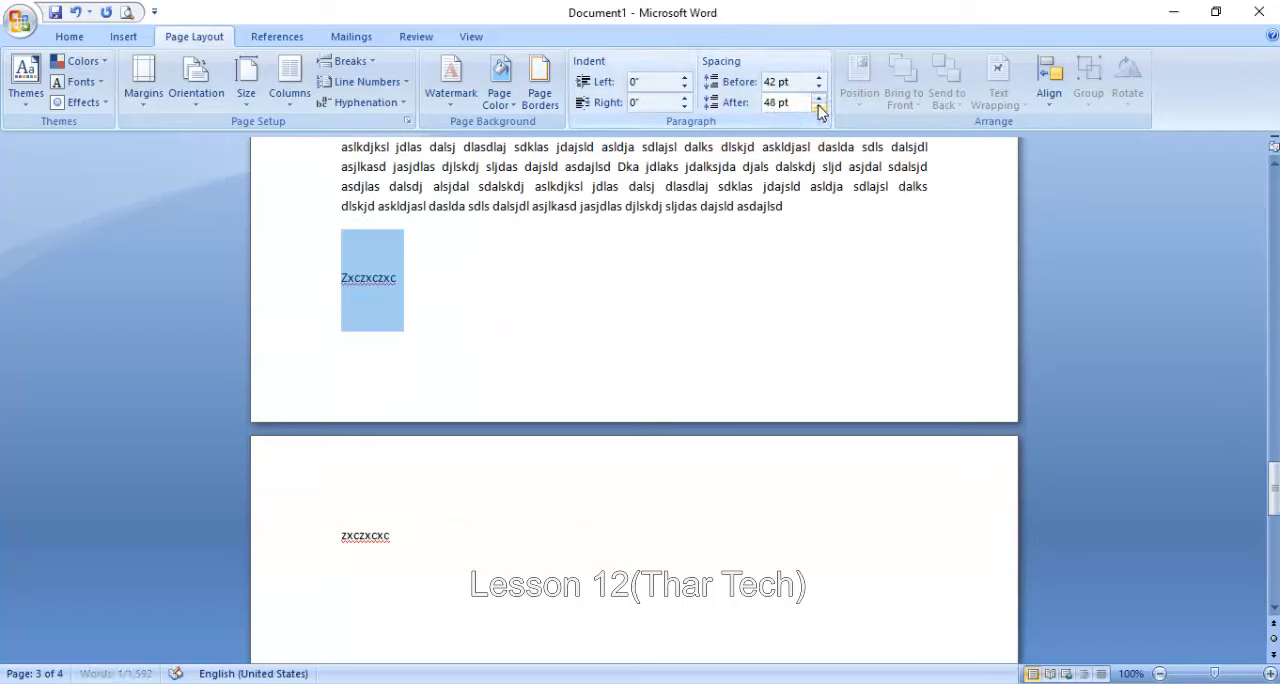
left_click(819, 108)
left_click(819, 108)
left_click(819, 108)
left_click(819, 108)
left_click(819, 108)
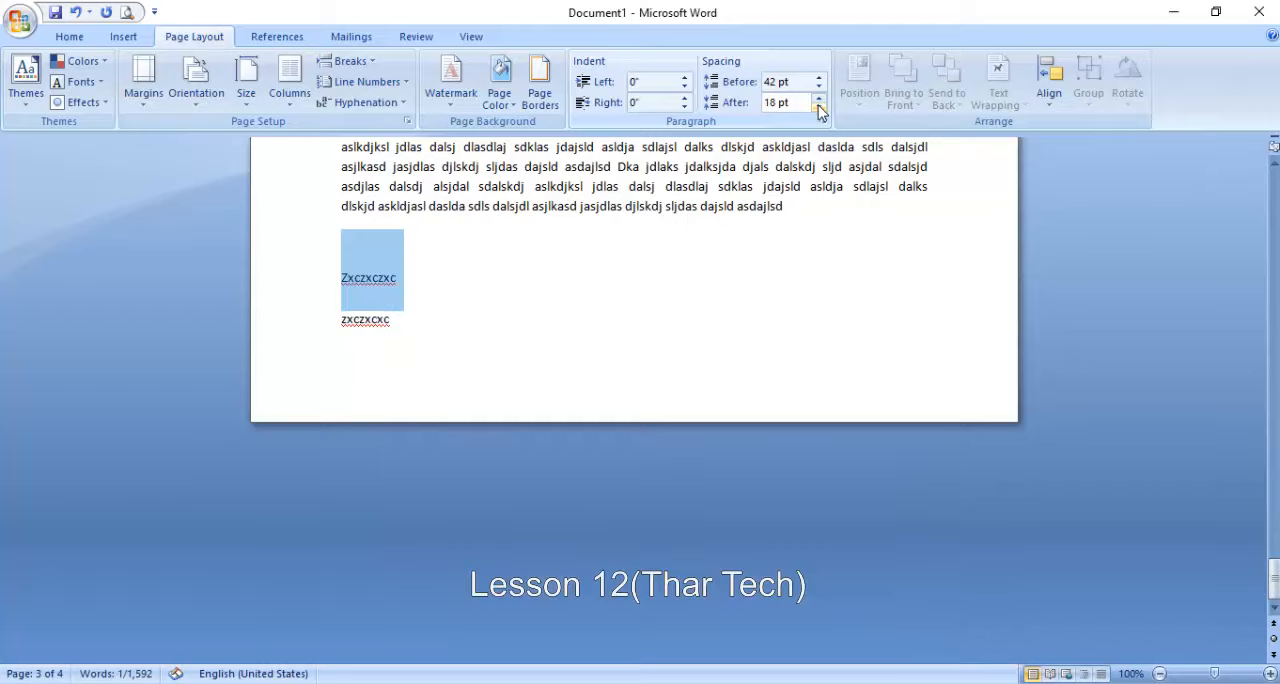
- Draw a rounded rectangle about 1.39" high and 1.98" wide over the start of the text on page 2
scroll(390, 271, "up", 20)
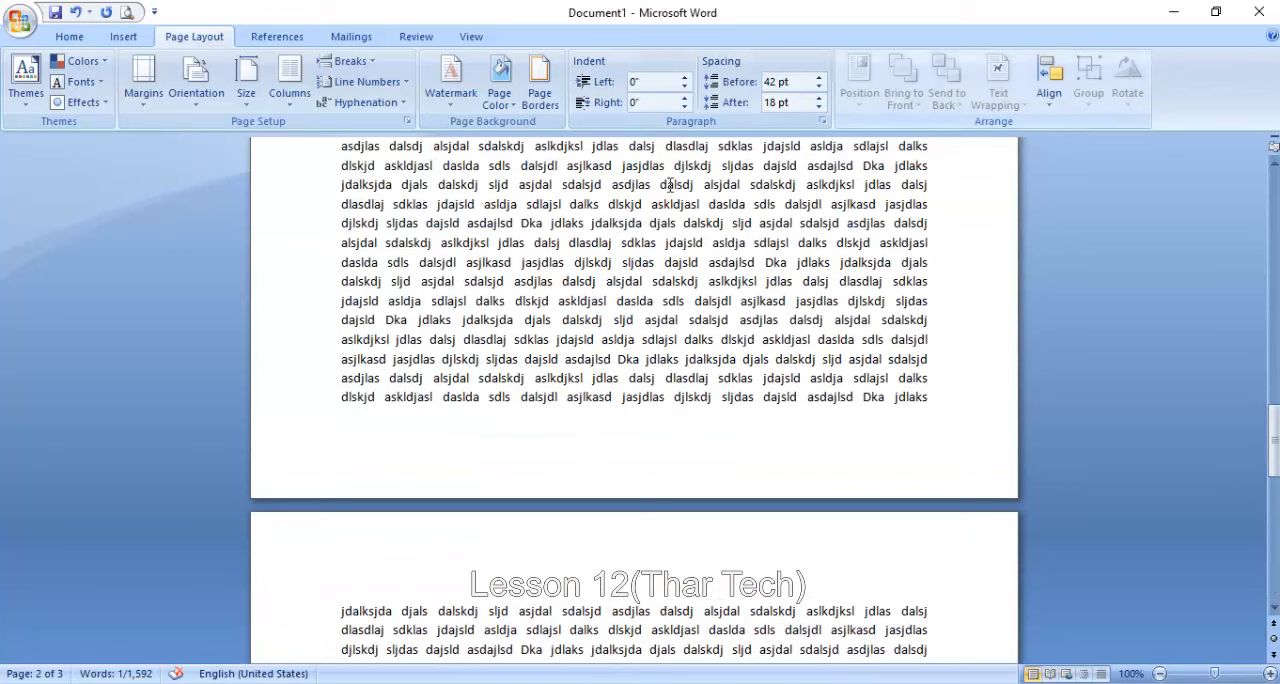
left_click(539, 243)
scroll(539, 243, "up", 13)
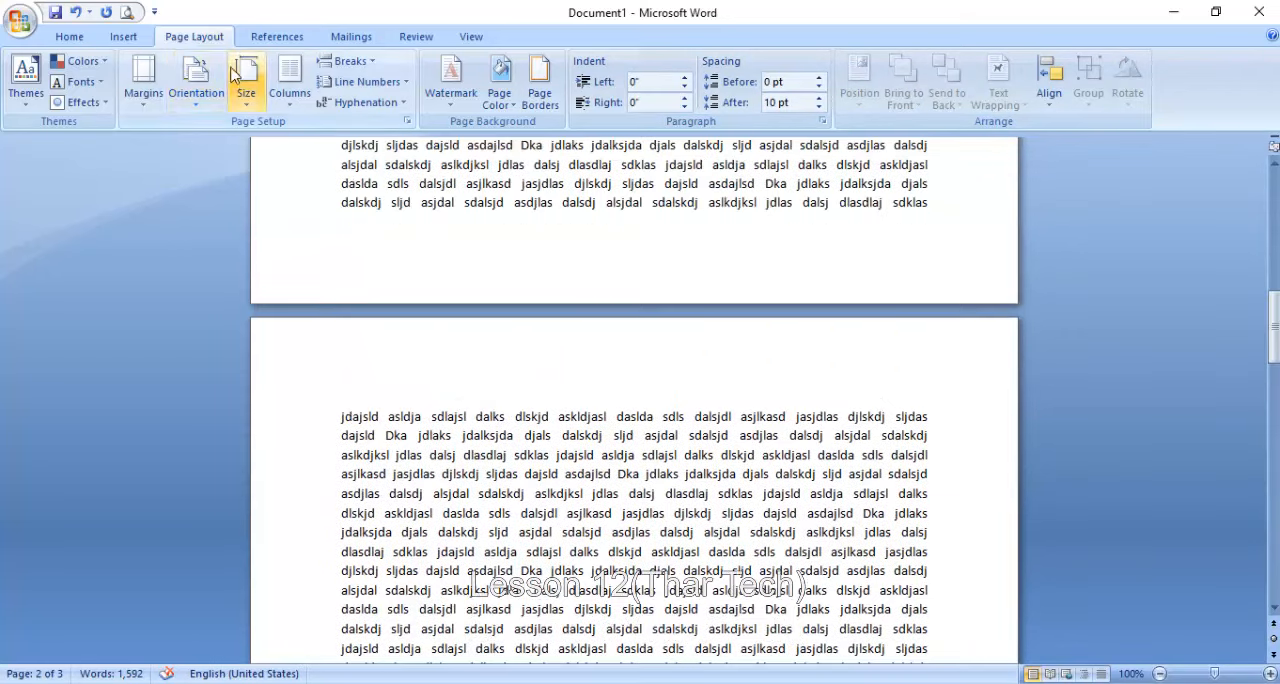
left_click(123, 36)
left_click(283, 82)
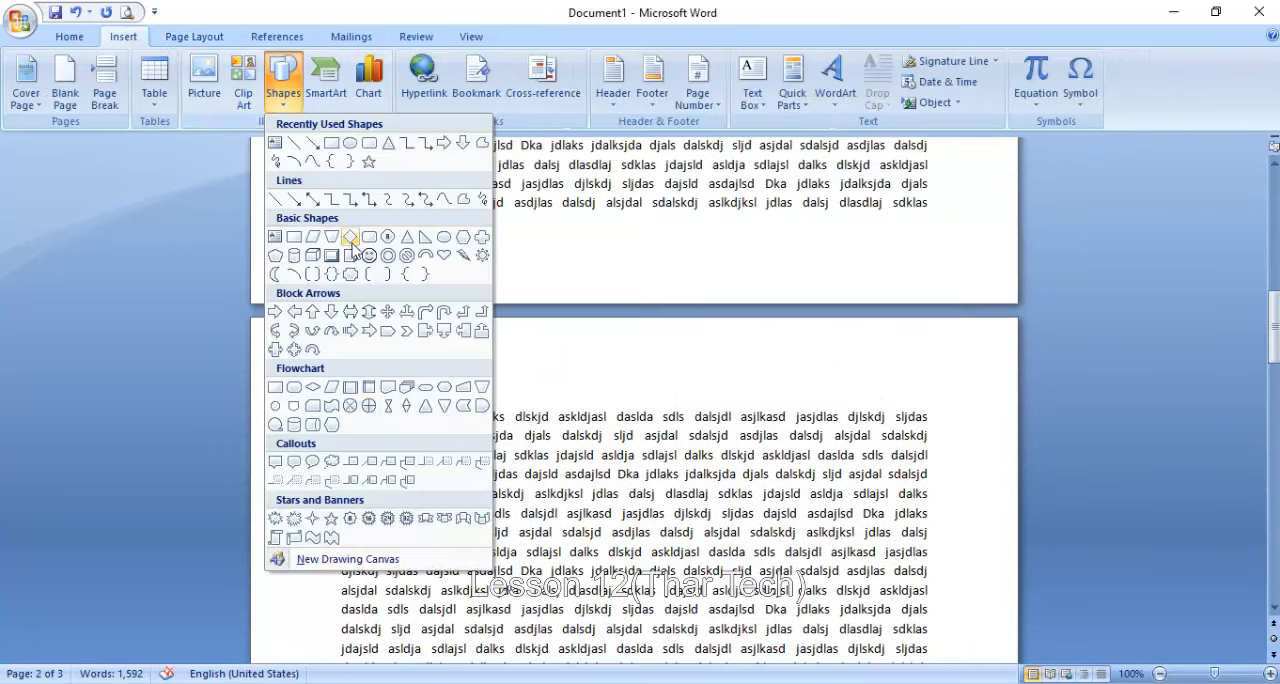
left_click(371, 146)
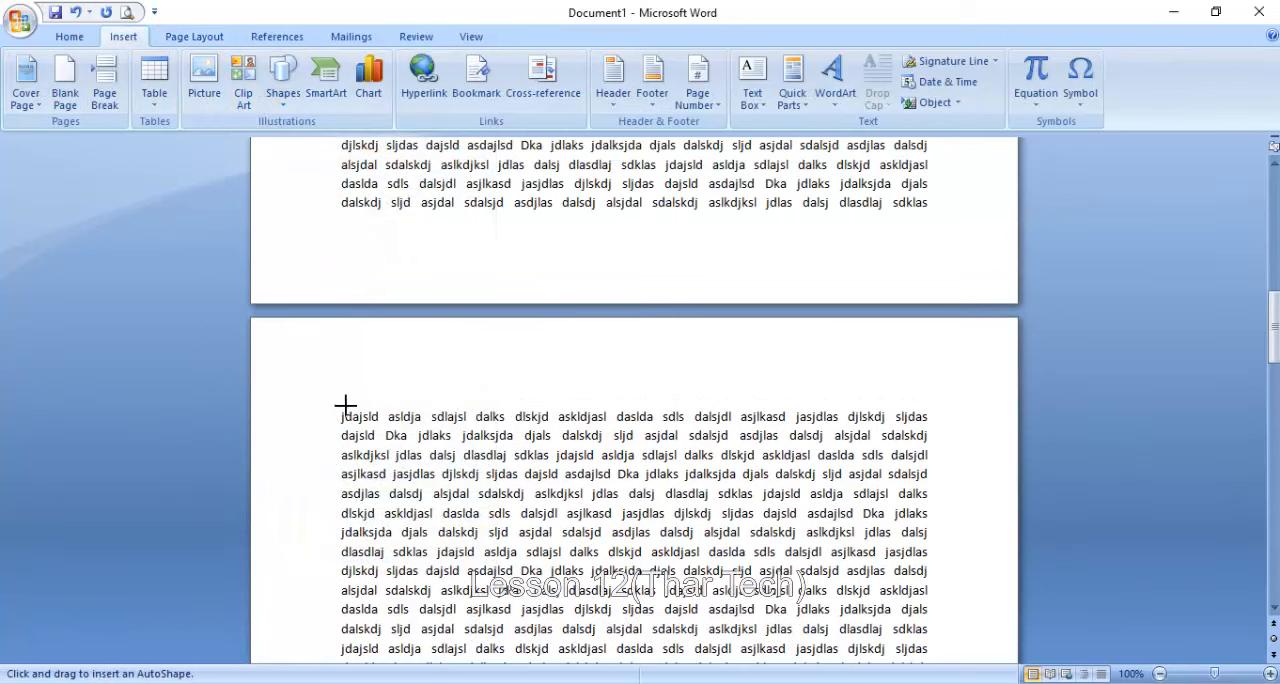
left_click_drag(348, 422, 527, 548)
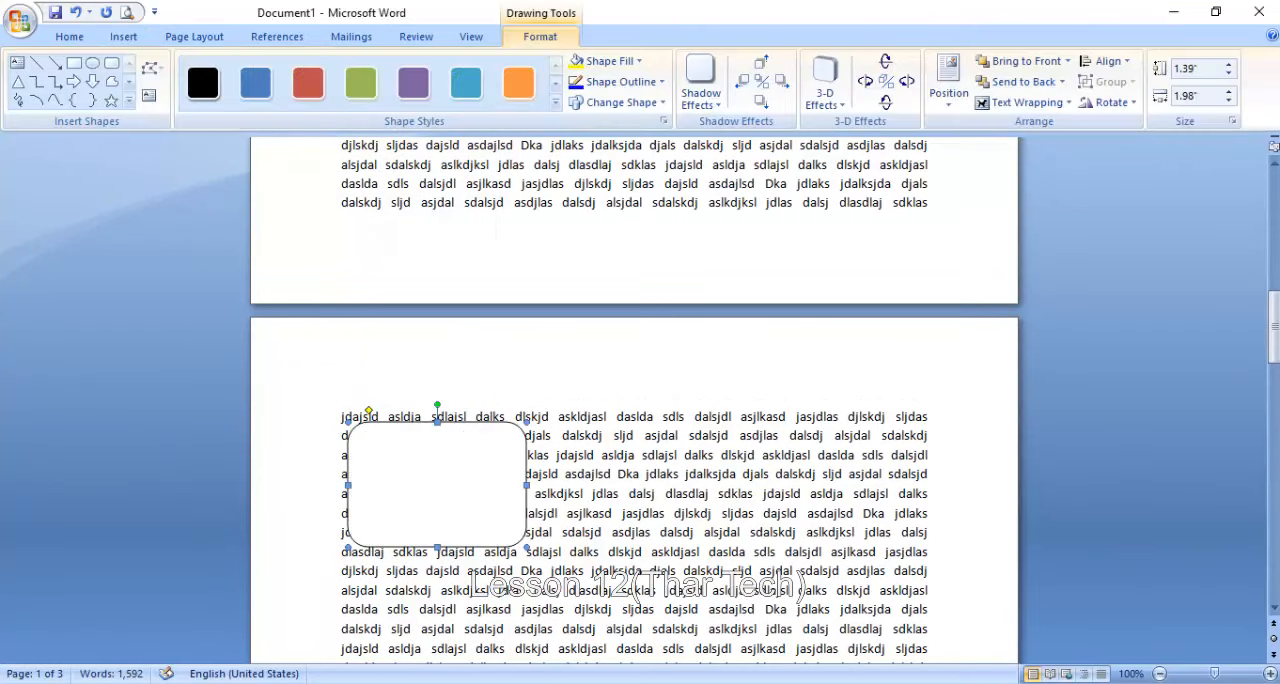
- Zoom out to 53% to show all three pages and open the position choices for the rounded rectangle
left_click(1192, 675)
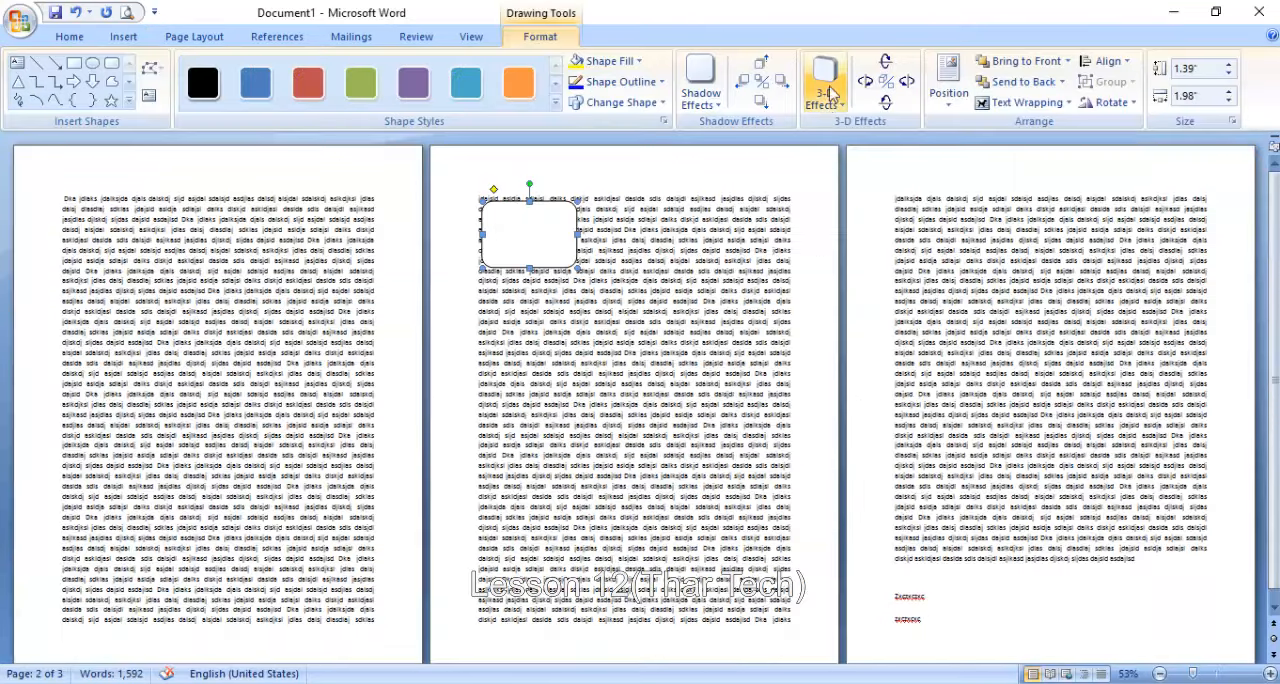
left_click(192, 36)
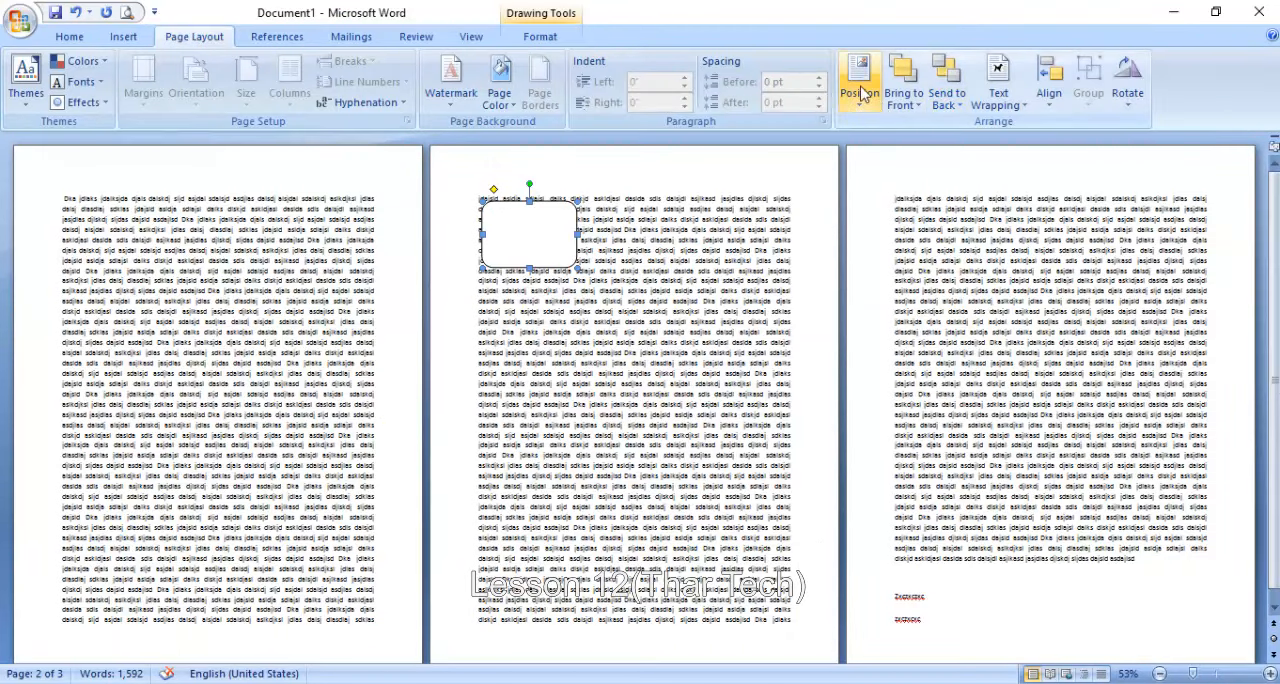
left_click(862, 90)
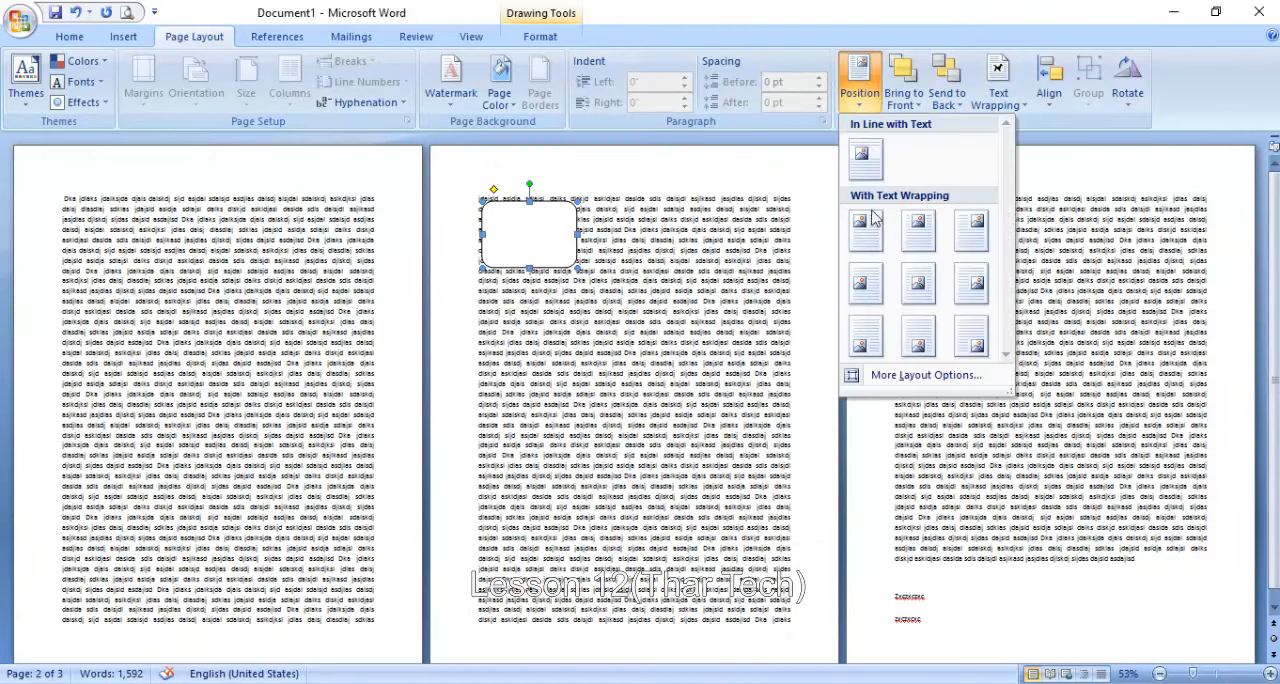
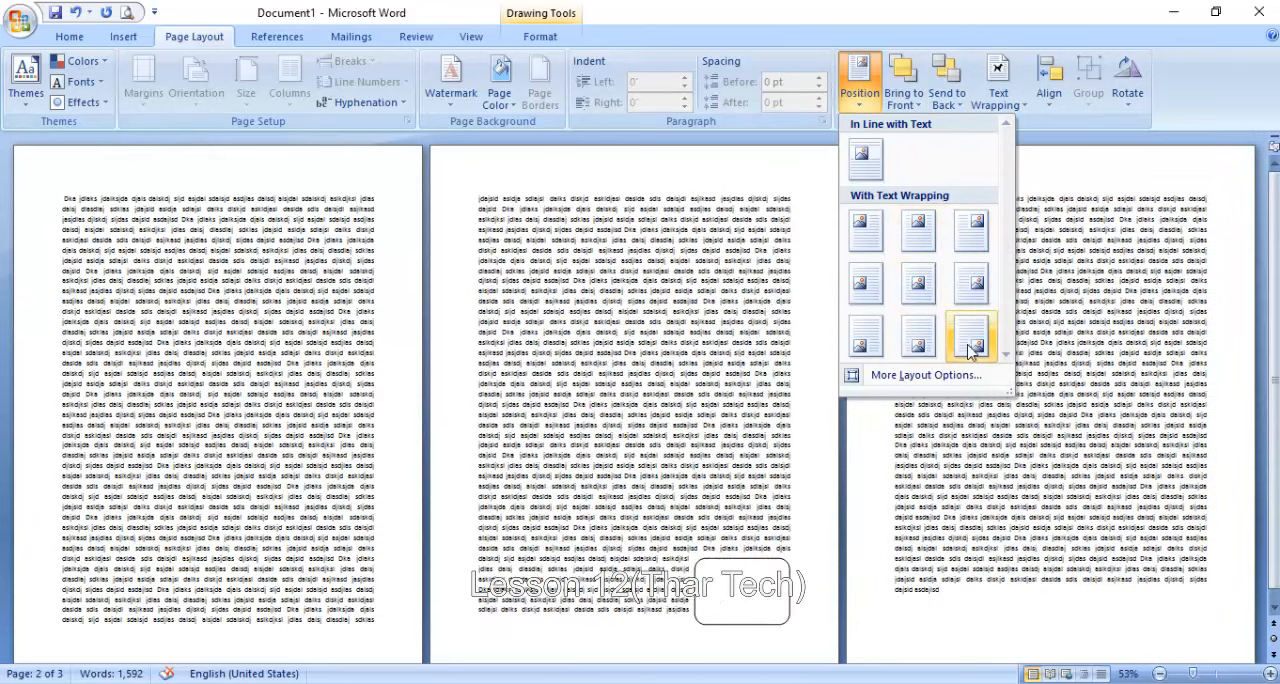
- Position the rounded rectangle in the top-left of page 2 with text wrapping and apply the solid red shape style
left_click(860, 236)
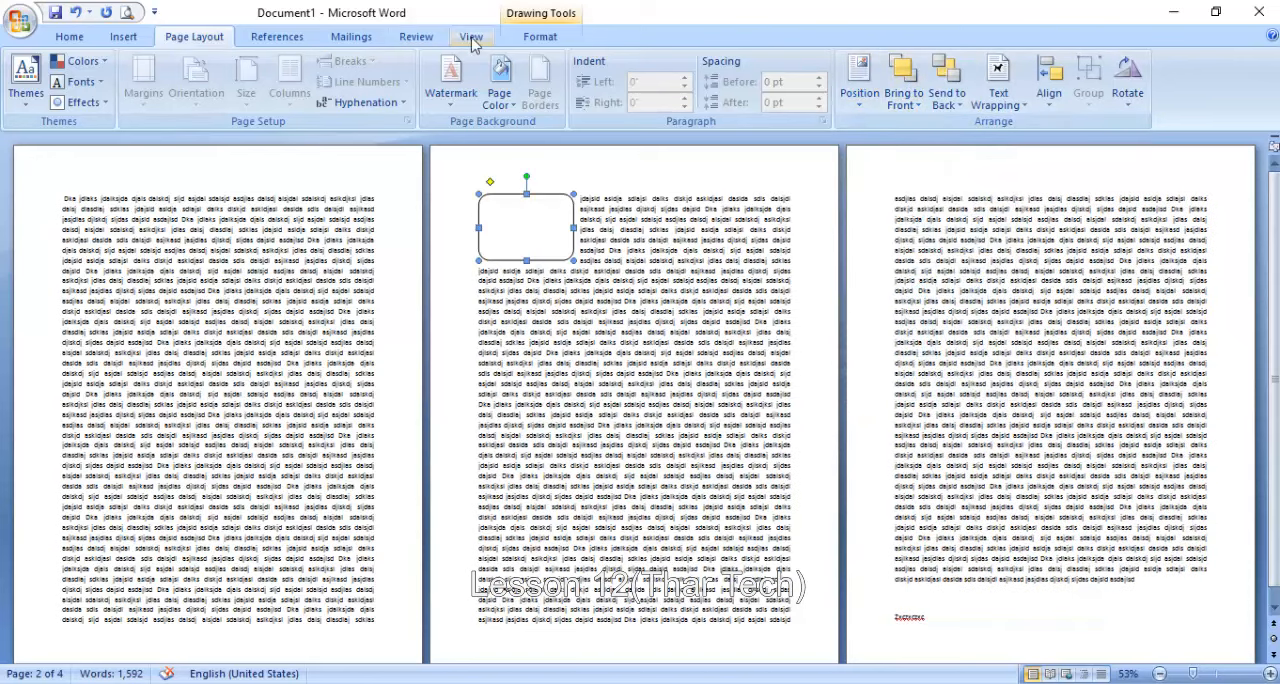
left_click(540, 36)
left_click(326, 90)
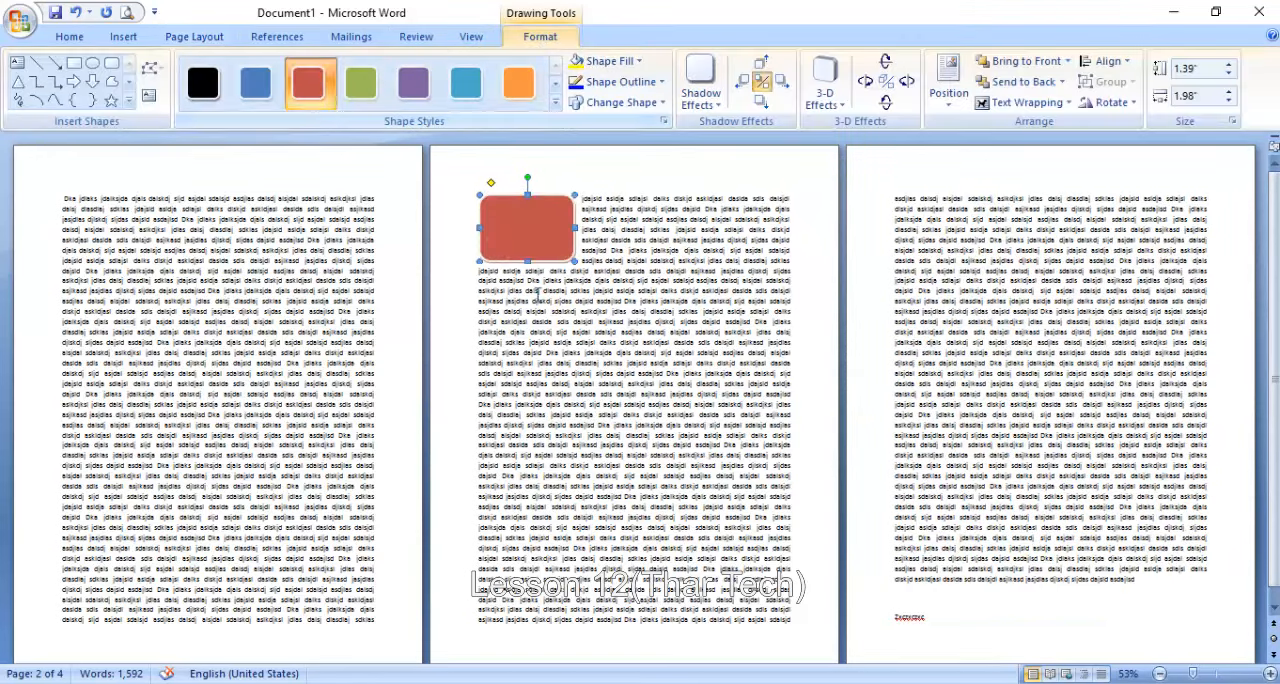
left_click(537, 298)
- Draw an oval about 1.47" high and 1.65" wide below the rectangle on page 2 and apply the orange shape style
left_click(123, 36)
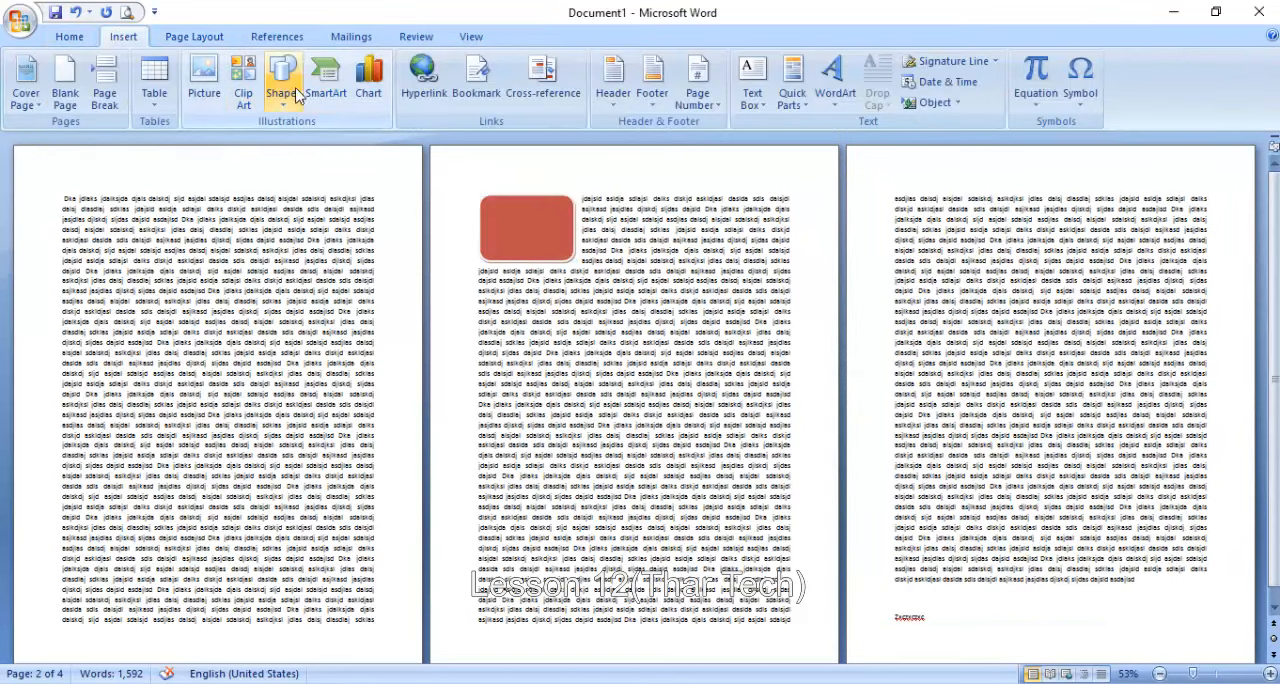
left_click(283, 85)
left_click(443, 237)
left_click_drag(636, 254, 716, 325)
left_click(728, 328)
left_click(684, 288)
left_click(519, 75)
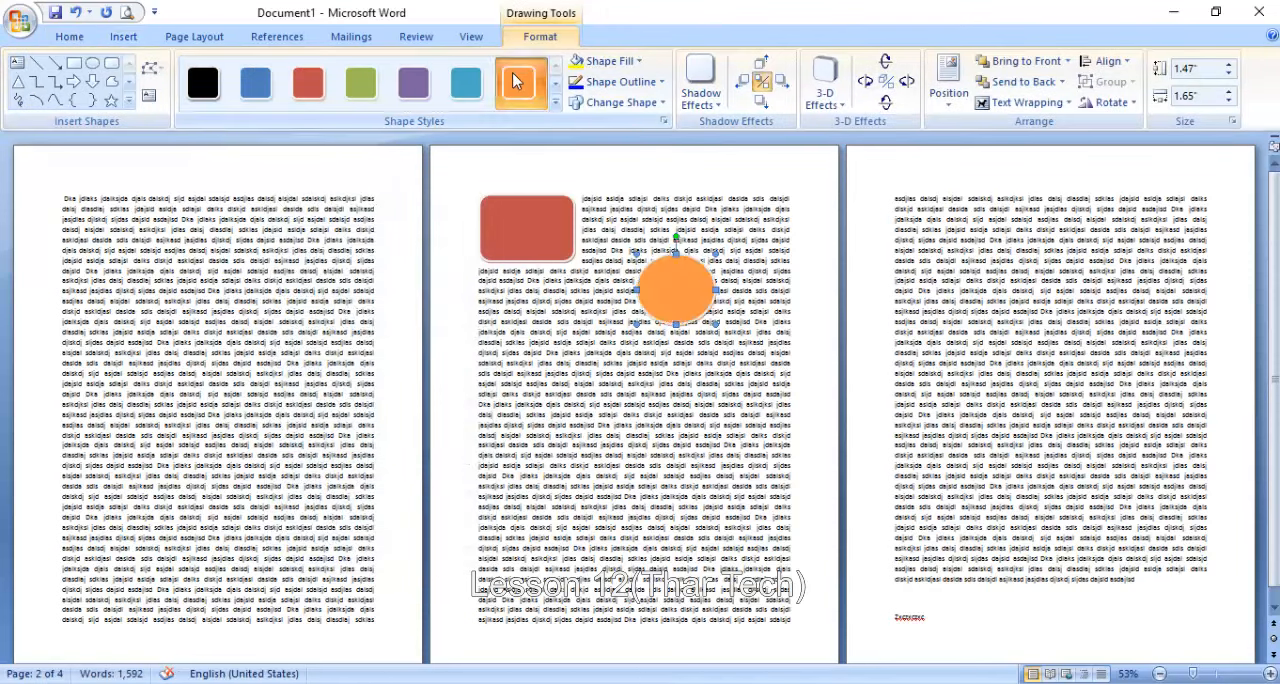
left_click(622, 390)
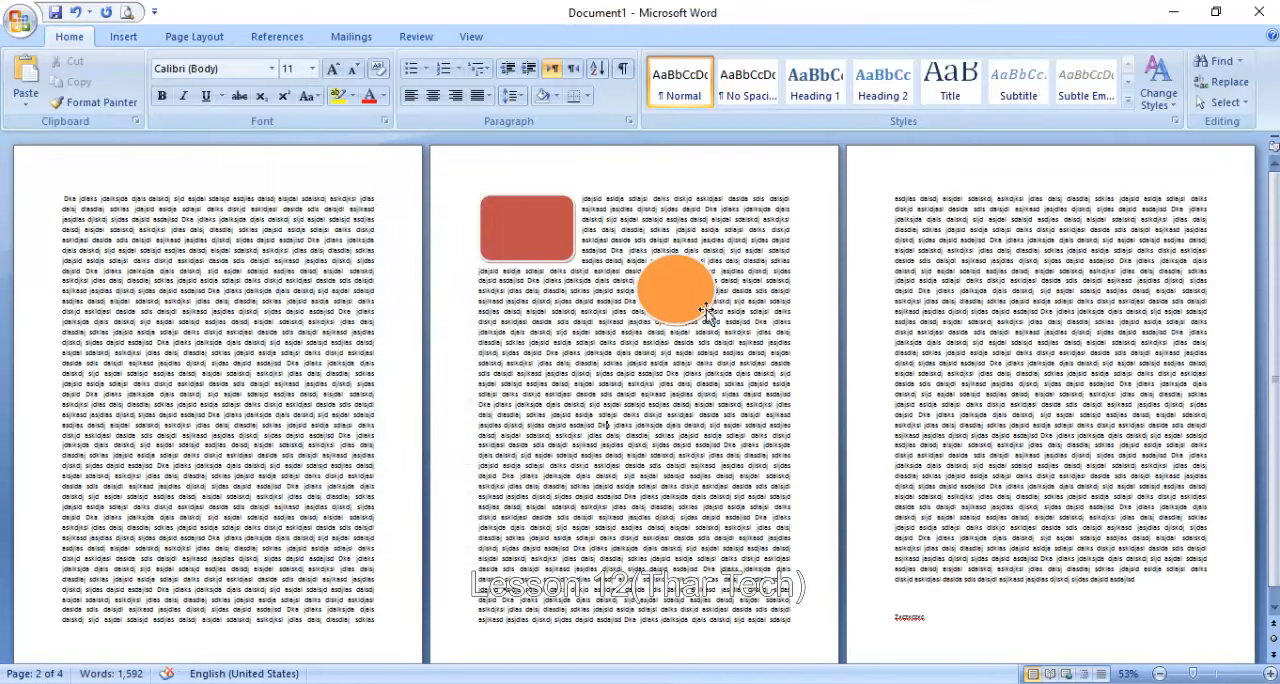
- Move the orange oval and the red rounded rectangle so they partly overlap at the left margin of page 2
left_click(678, 292)
left_click_drag(619, 280, 588, 266)
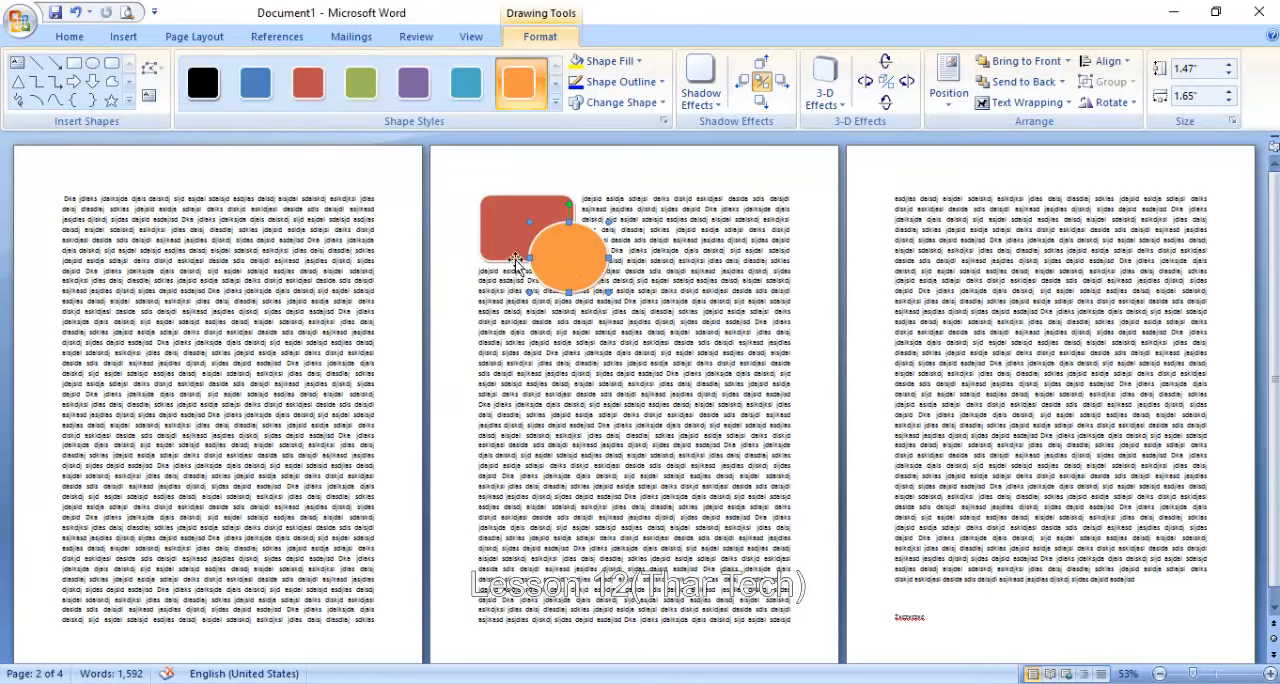
left_click(500, 226)
left_click(588, 256)
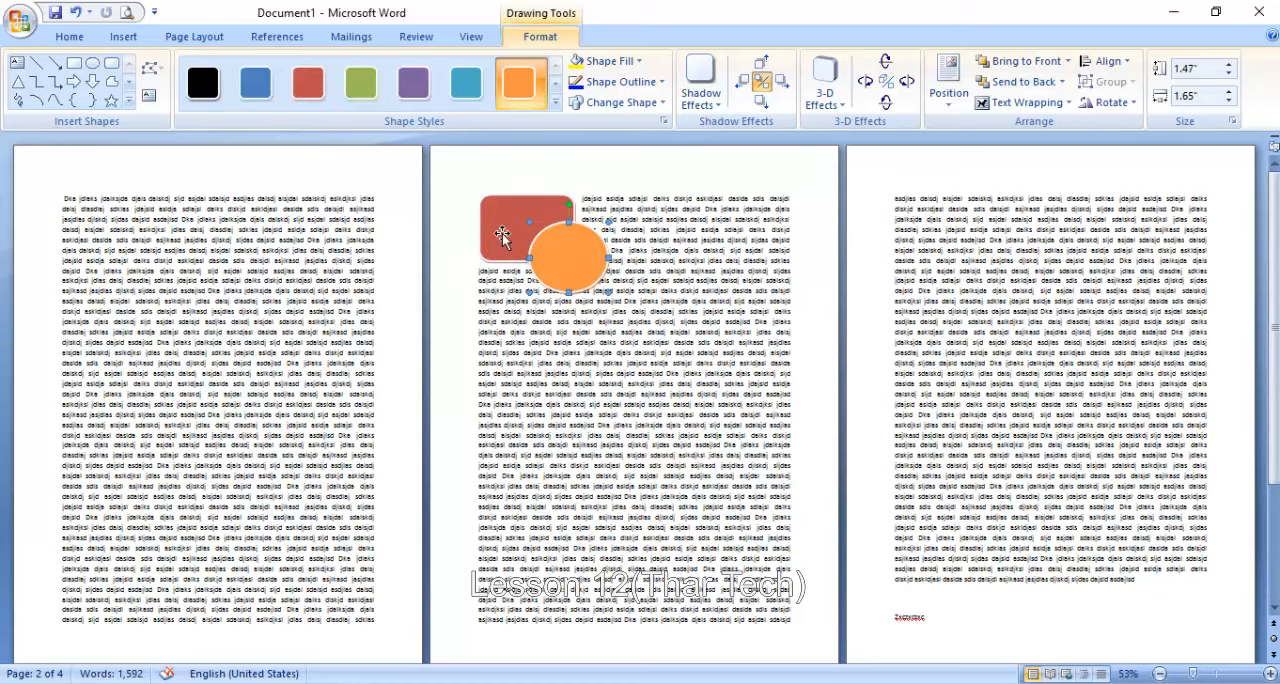
left_click(500, 232)
left_click_drag(504, 234, 515, 288)
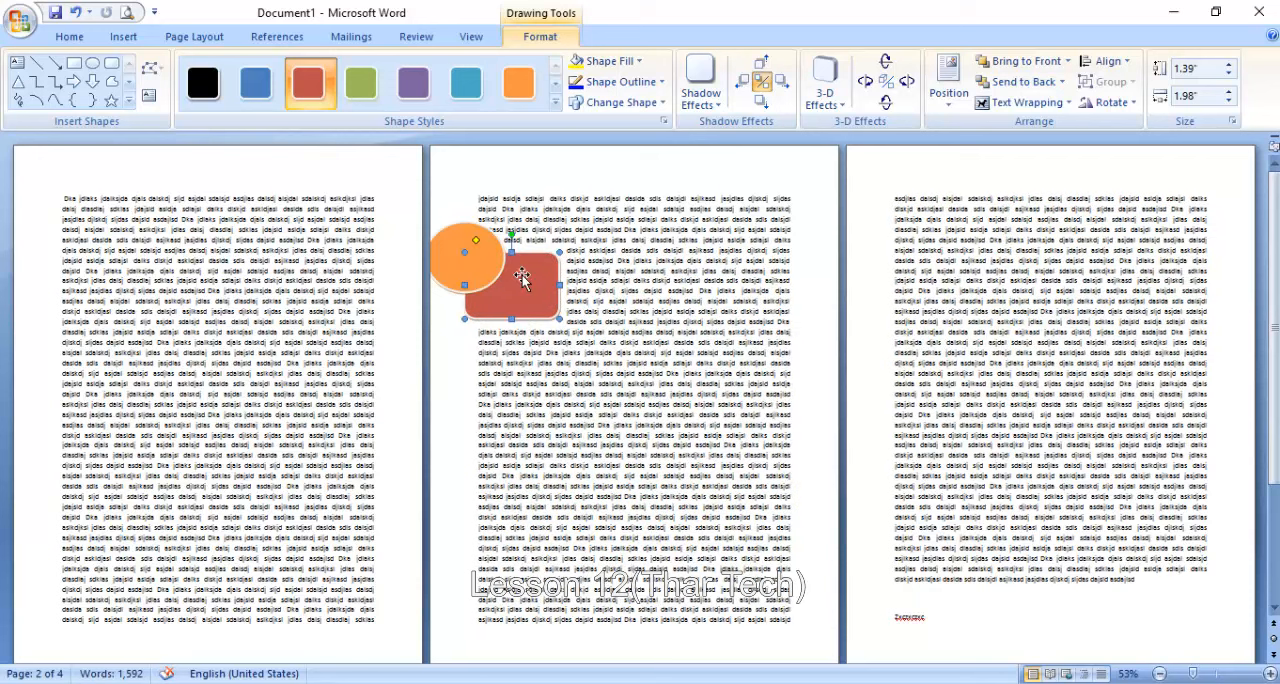
- Bring the red rounded rectangle in front of the orange oval, and send it to the back again
left_click(198, 38)
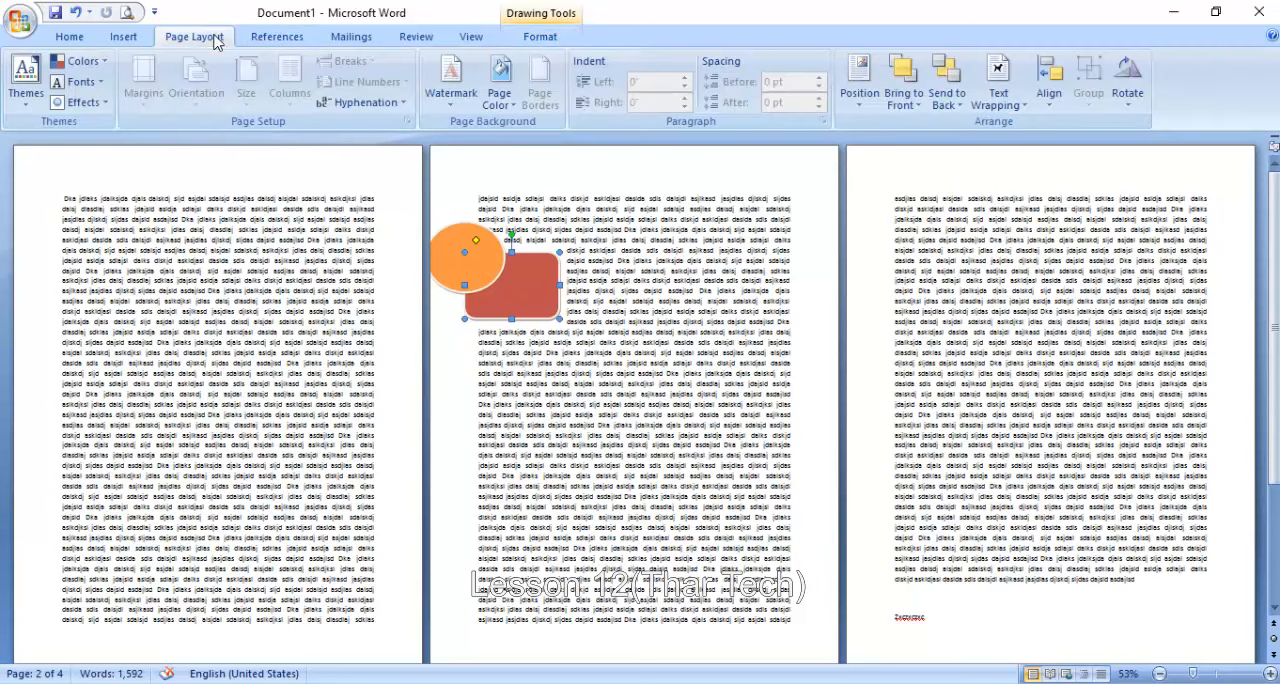
left_click(897, 68)
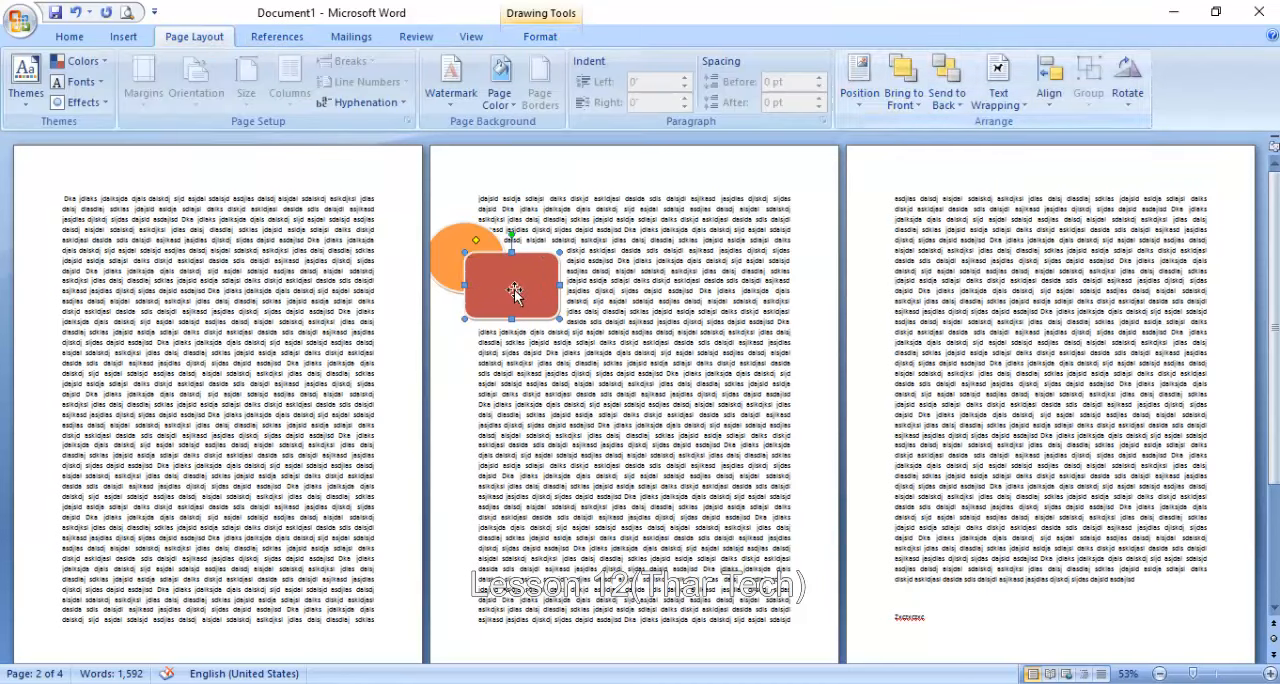
left_click(935, 90)
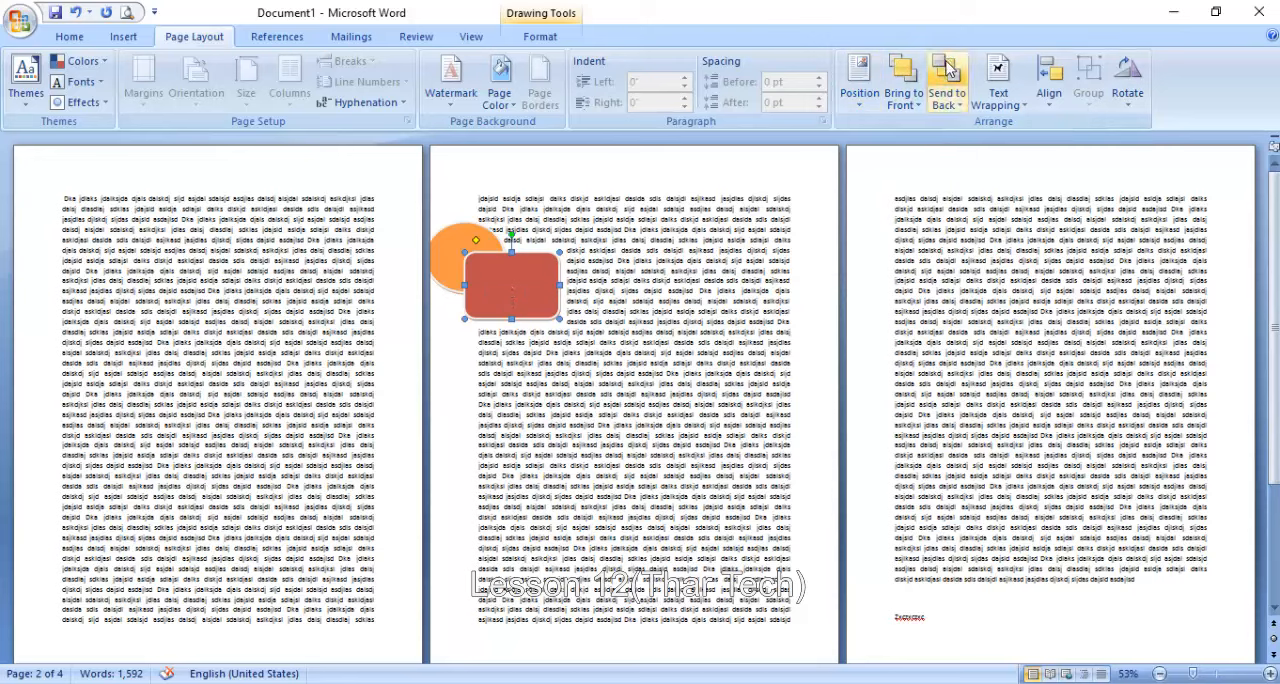
- Send the orange oval to the back, behind the red rounded rectangle
left_click(489, 259)
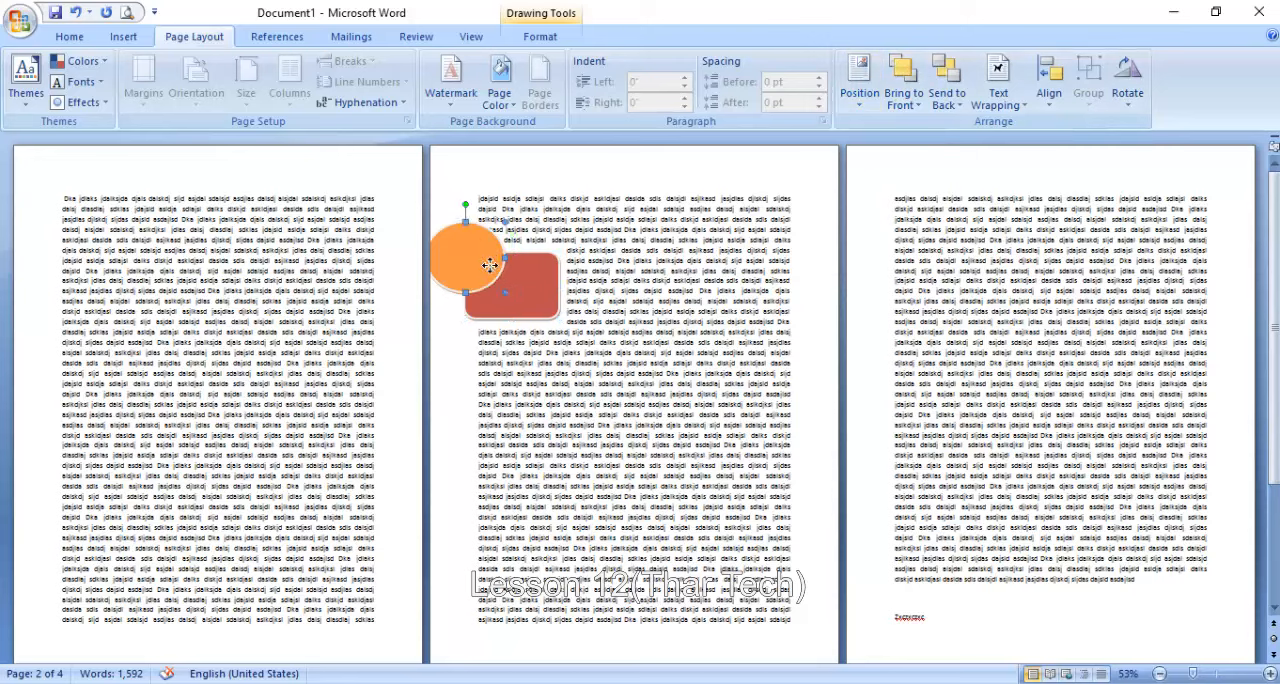
left_click(952, 72)
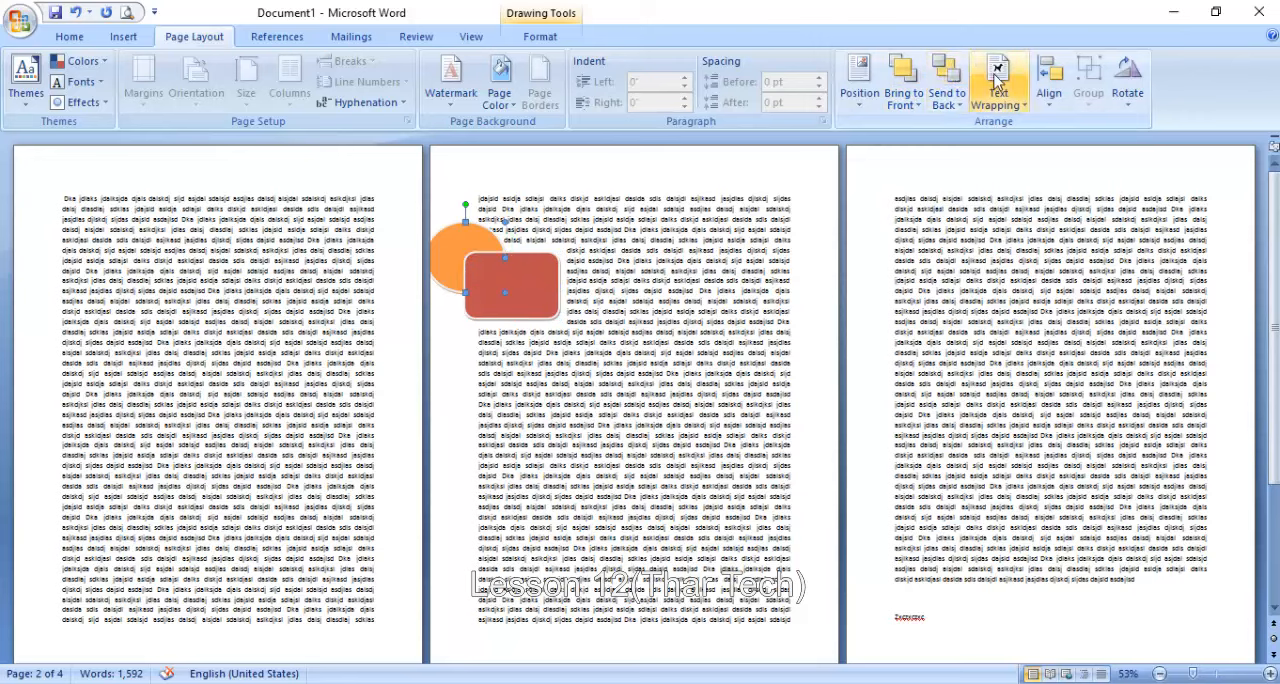
- Delete the red rounded rectangle and the orange oval from page 2
left_click(543, 283)
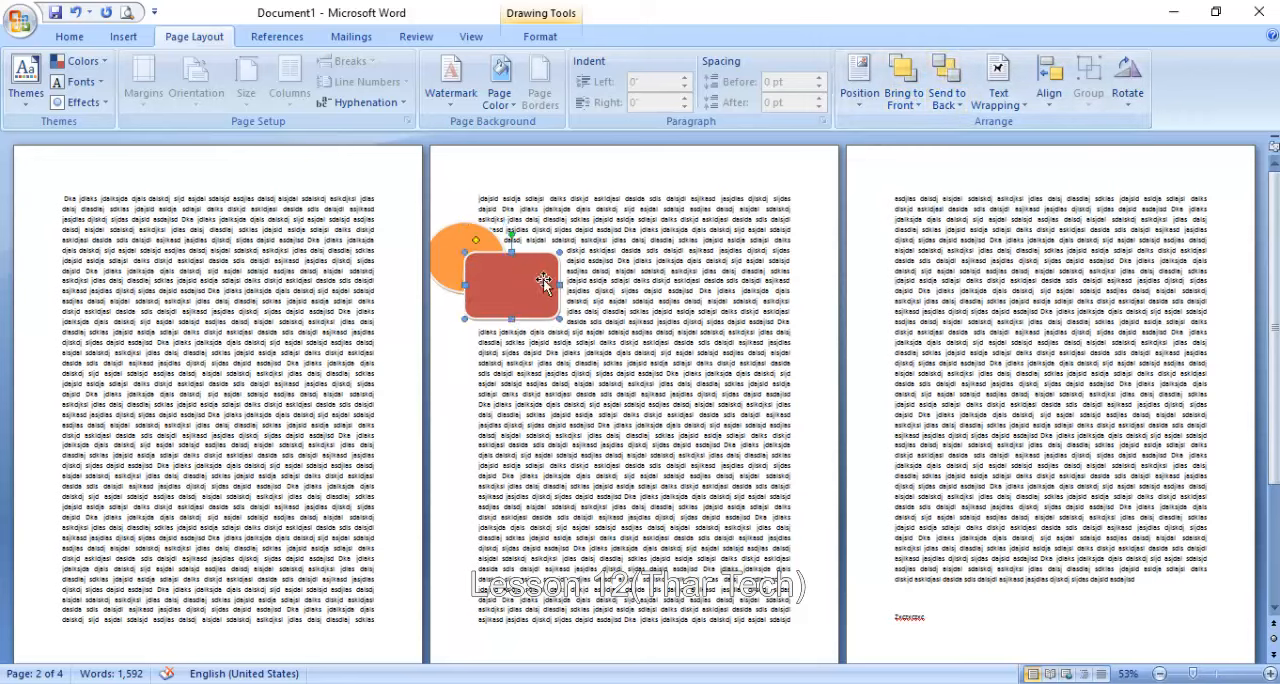
key("Delete")
left_click(478, 262)
key("Delete")
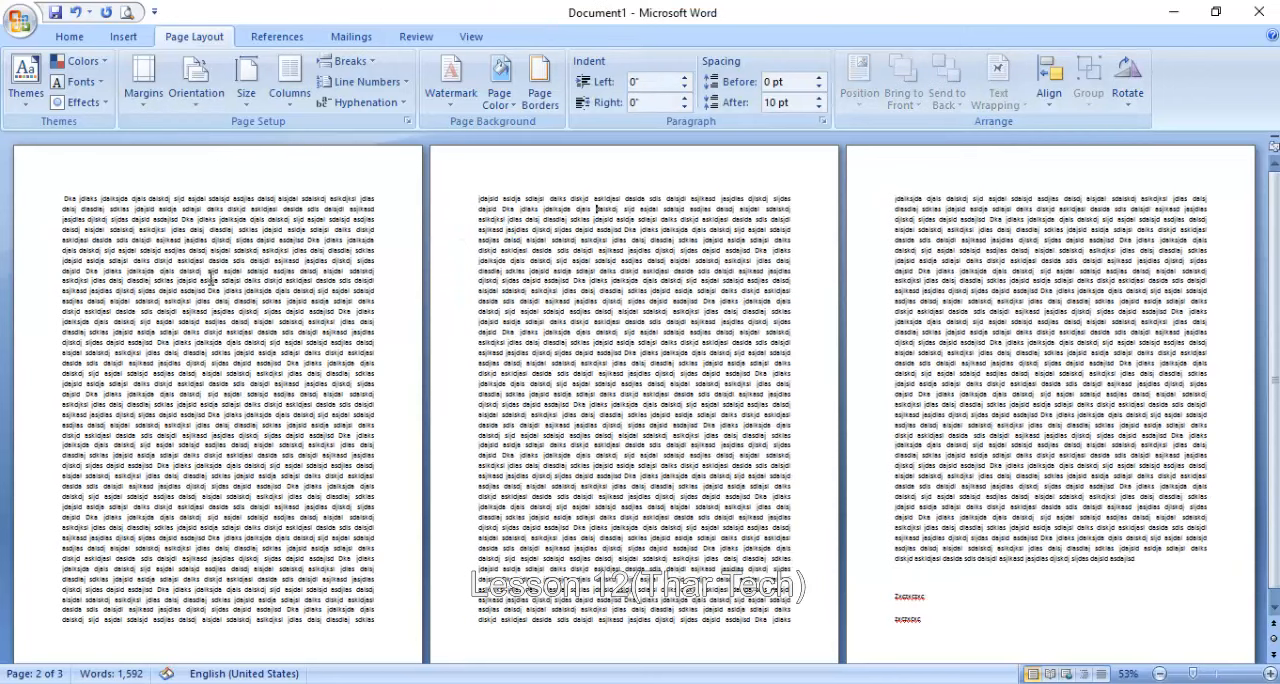
- Draw an isosceles triangle about 2.22" high and 2.49" wide over the start of the text on page 1
left_click(123, 37)
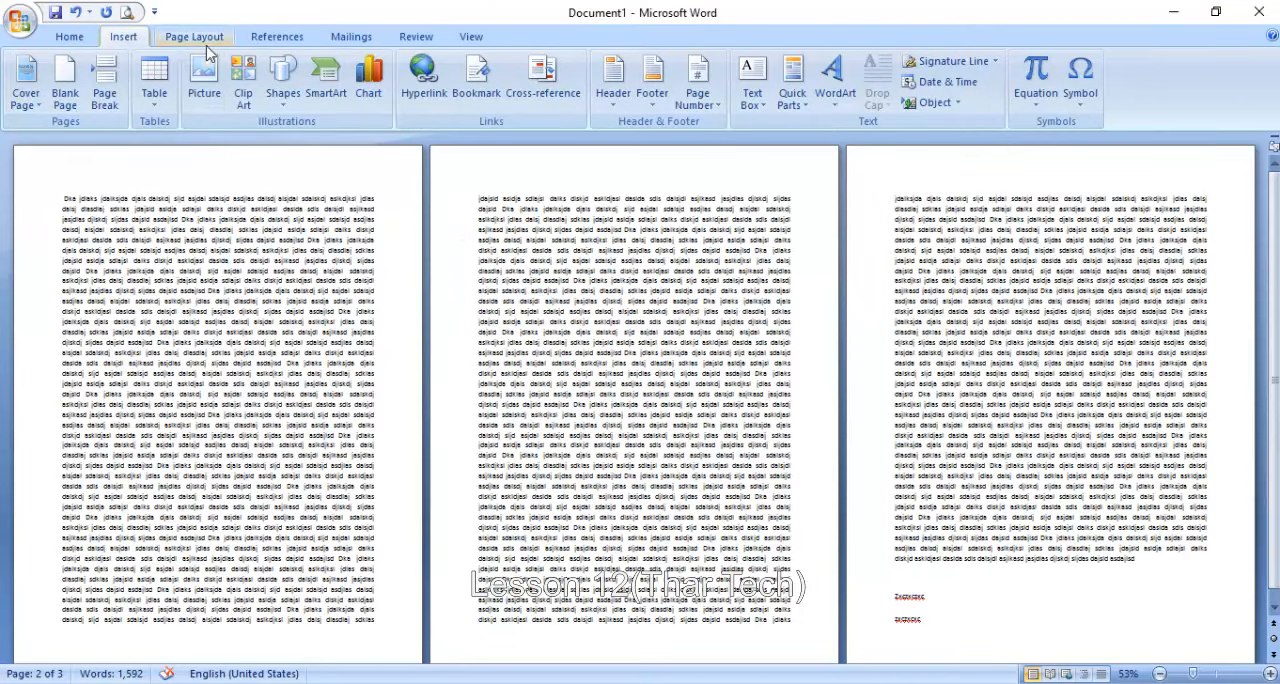
left_click(283, 82)
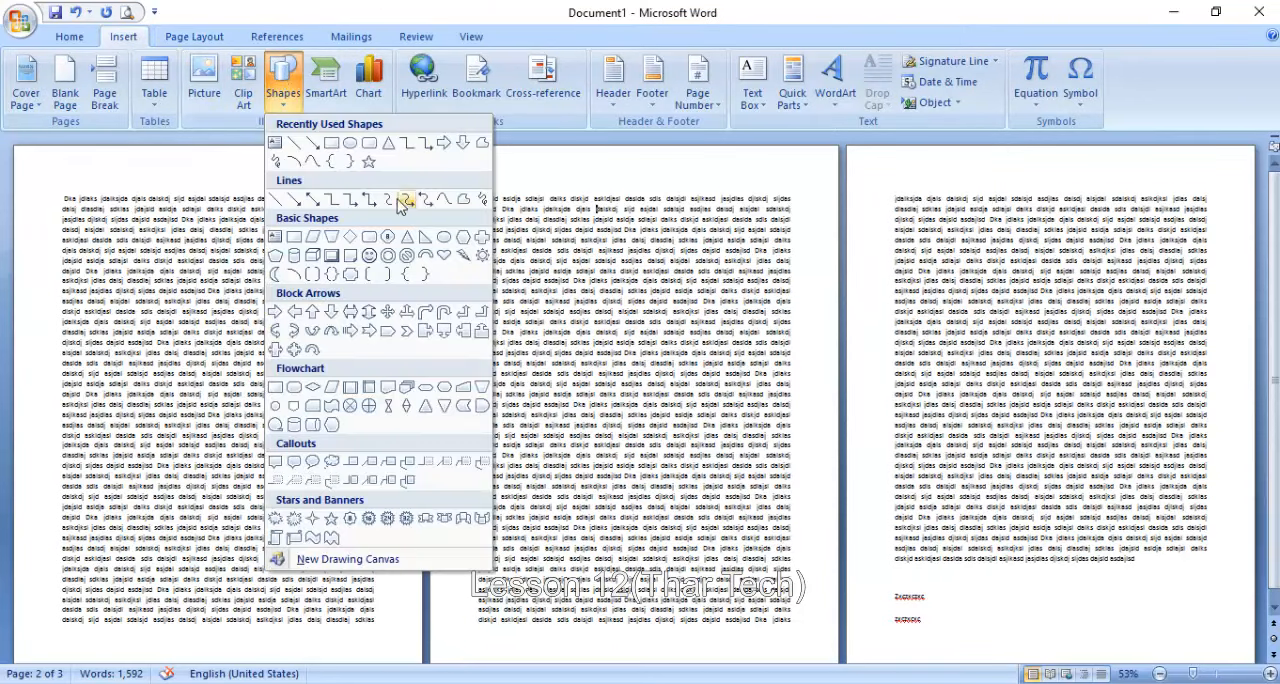
left_click(389, 146)
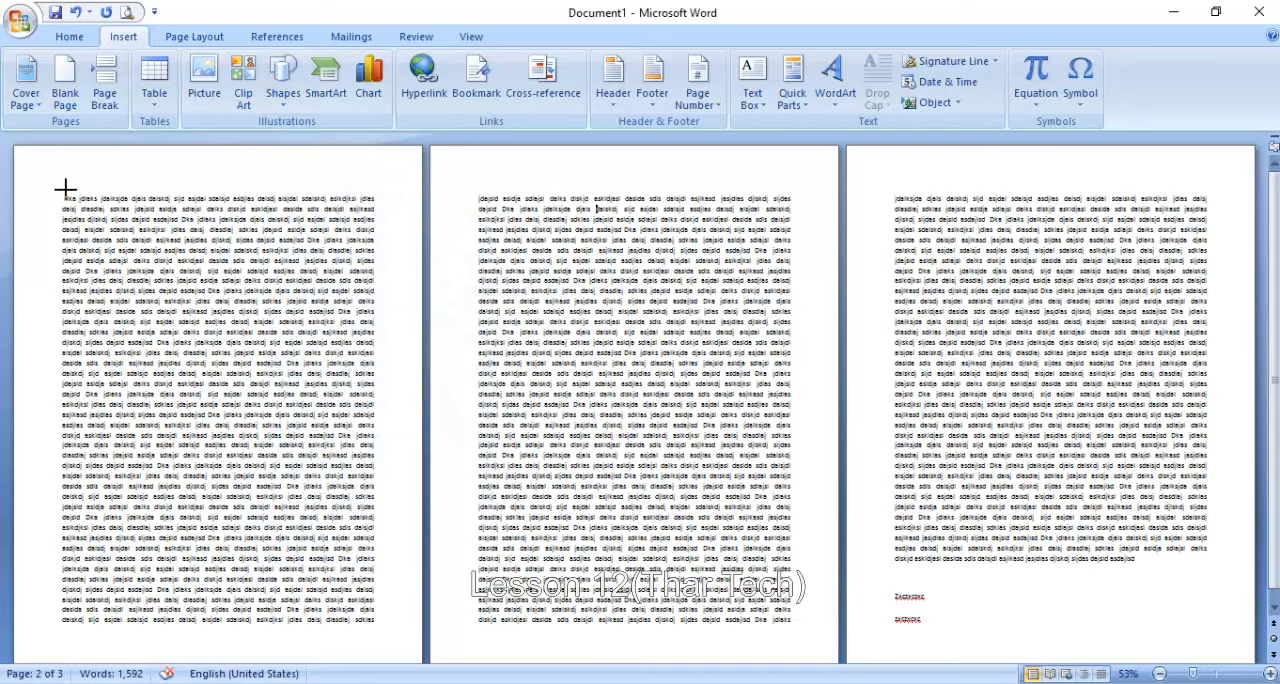
left_click_drag(180, 290, 184, 298)
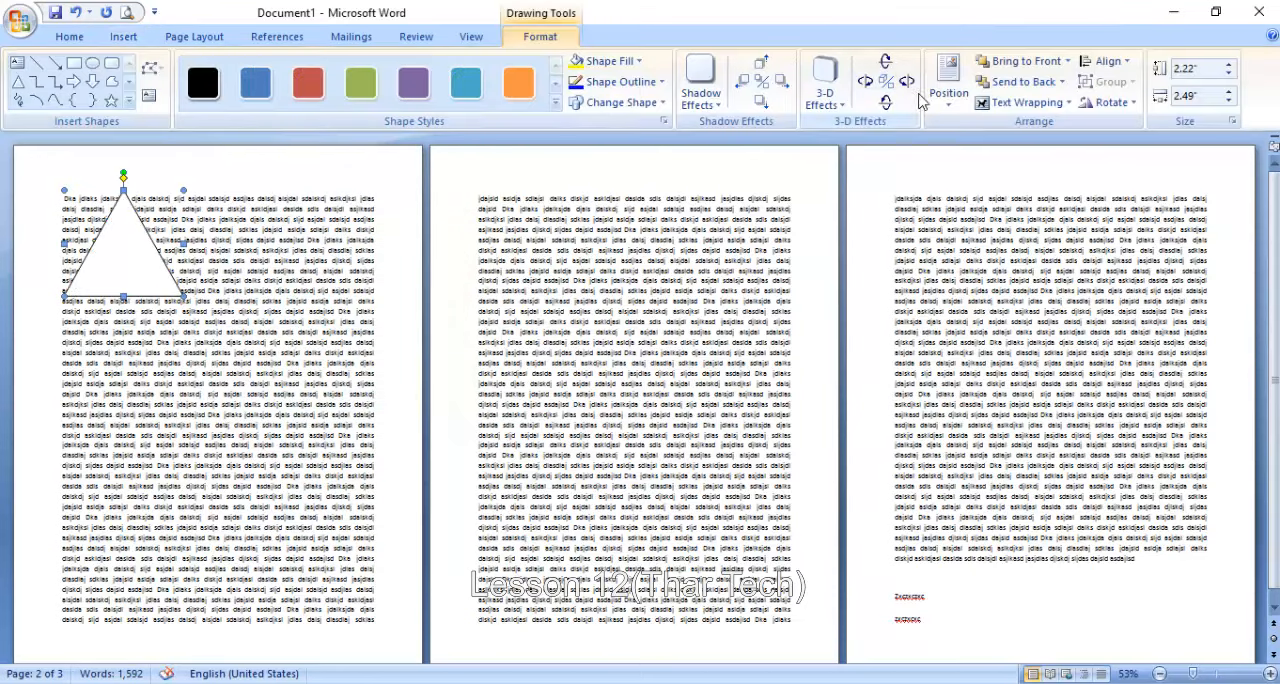
- Set the triangle's text wrapping to In Line with Text and move it down into the middle of page 1's text
left_click(983, 104)
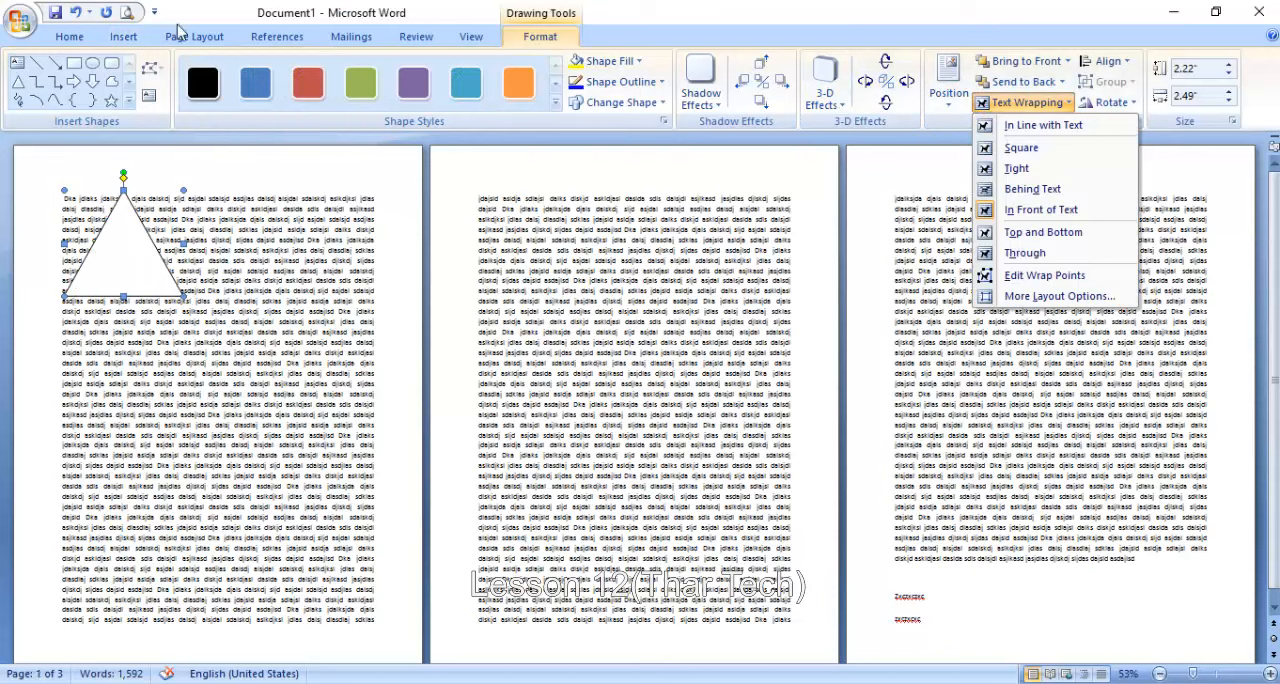
left_click(180, 33)
left_click(998, 95)
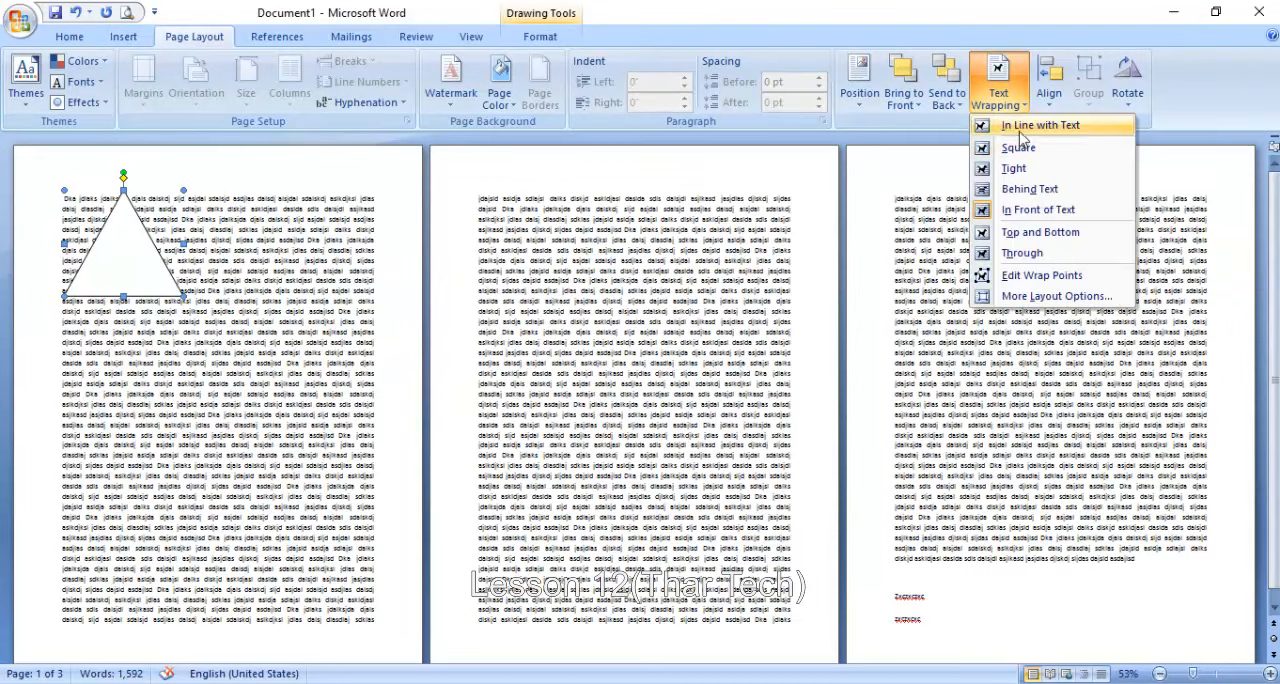
left_click(1020, 136)
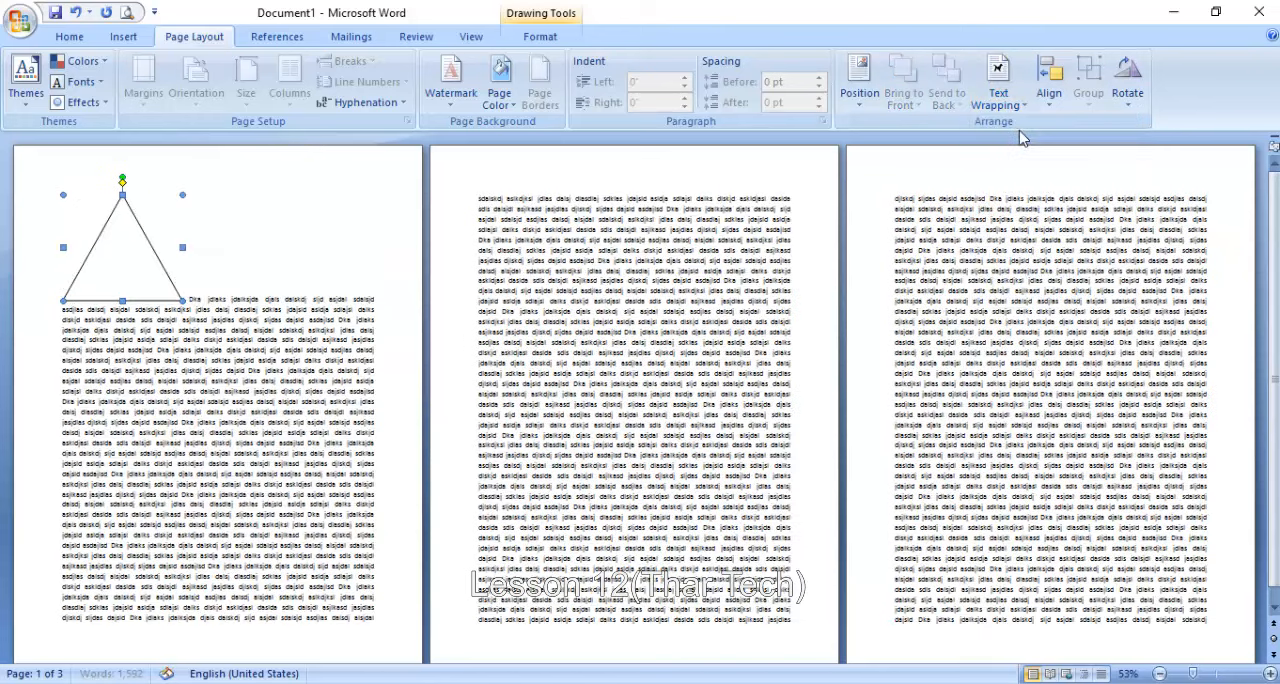
left_click_drag(105, 242, 177, 416)
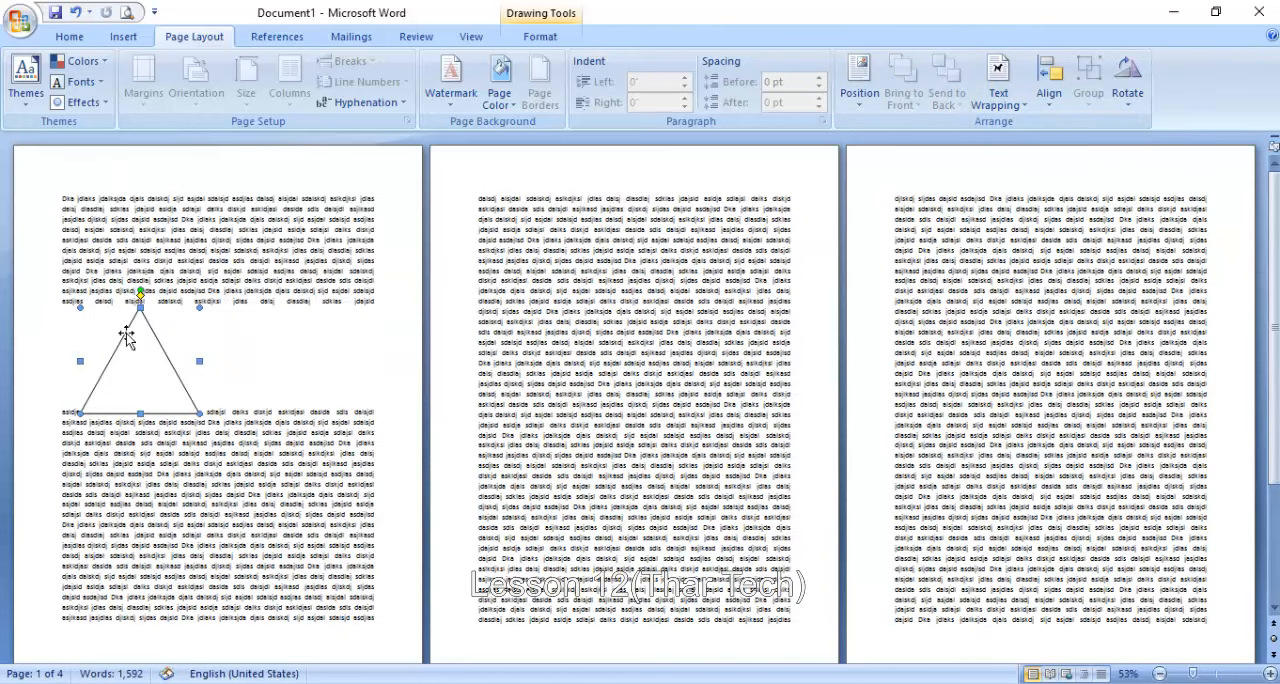
left_click_drag(126, 336, 268, 446)
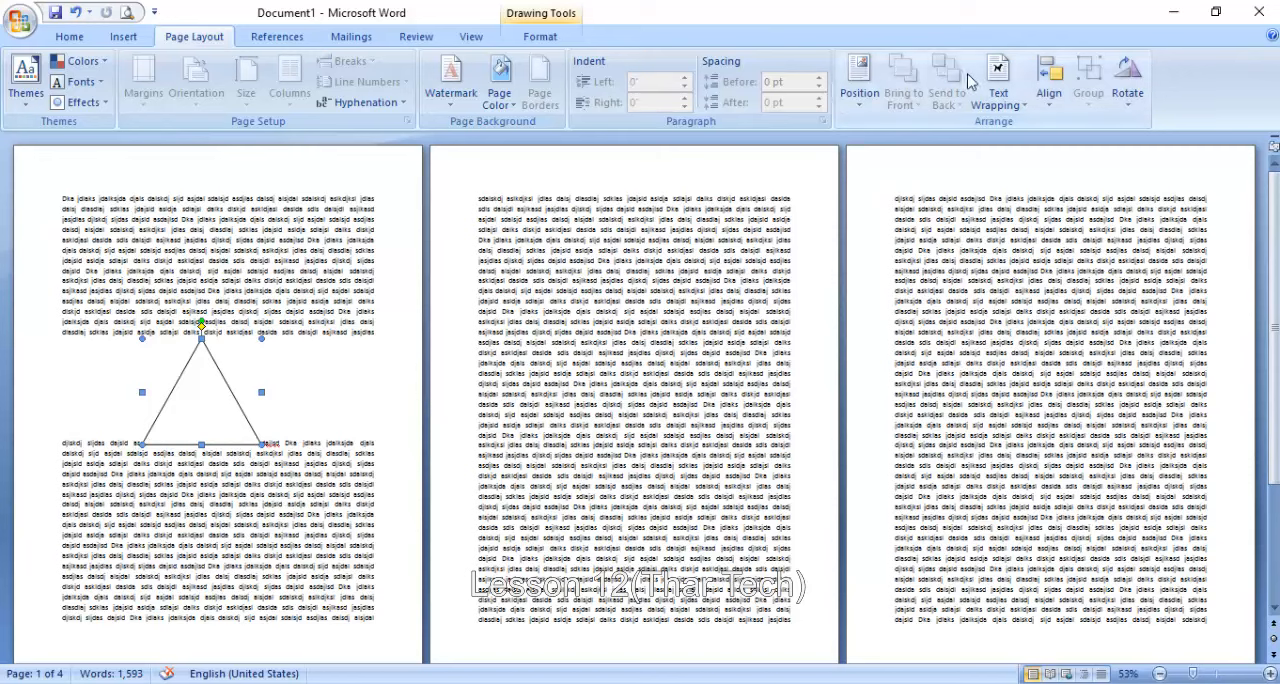
- Set the triangle's text wrapping to Square
left_click(998, 88)
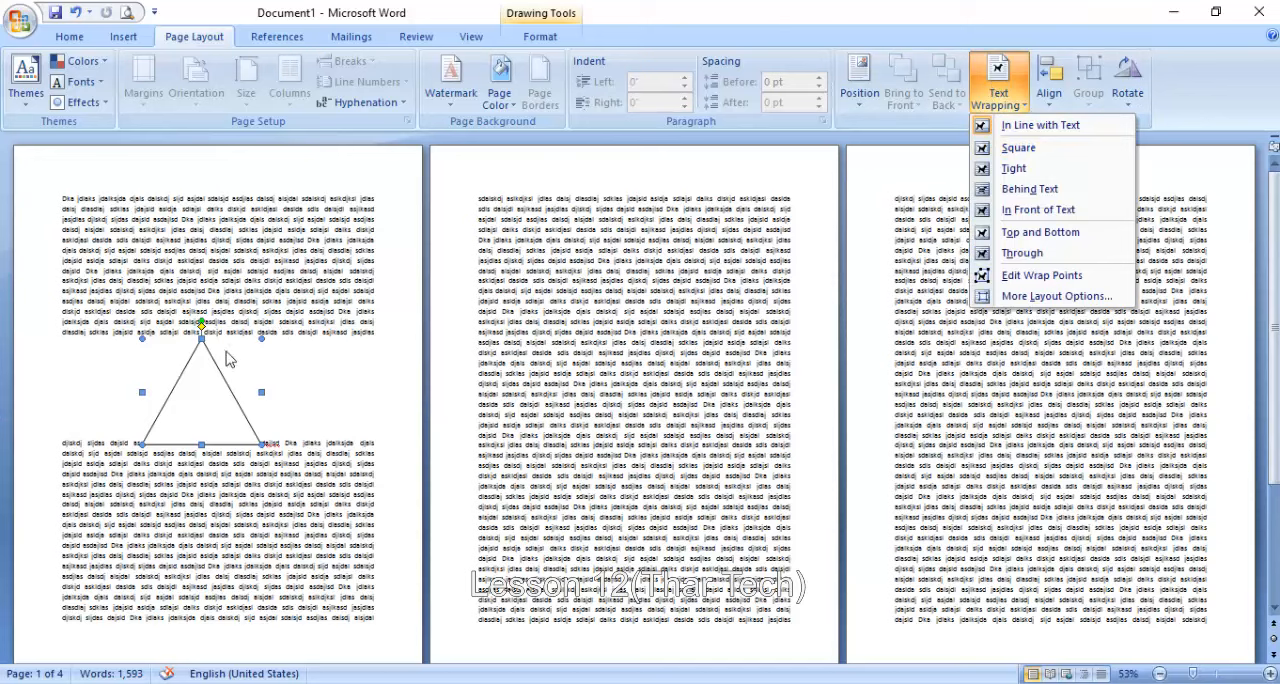
left_click(260, 342)
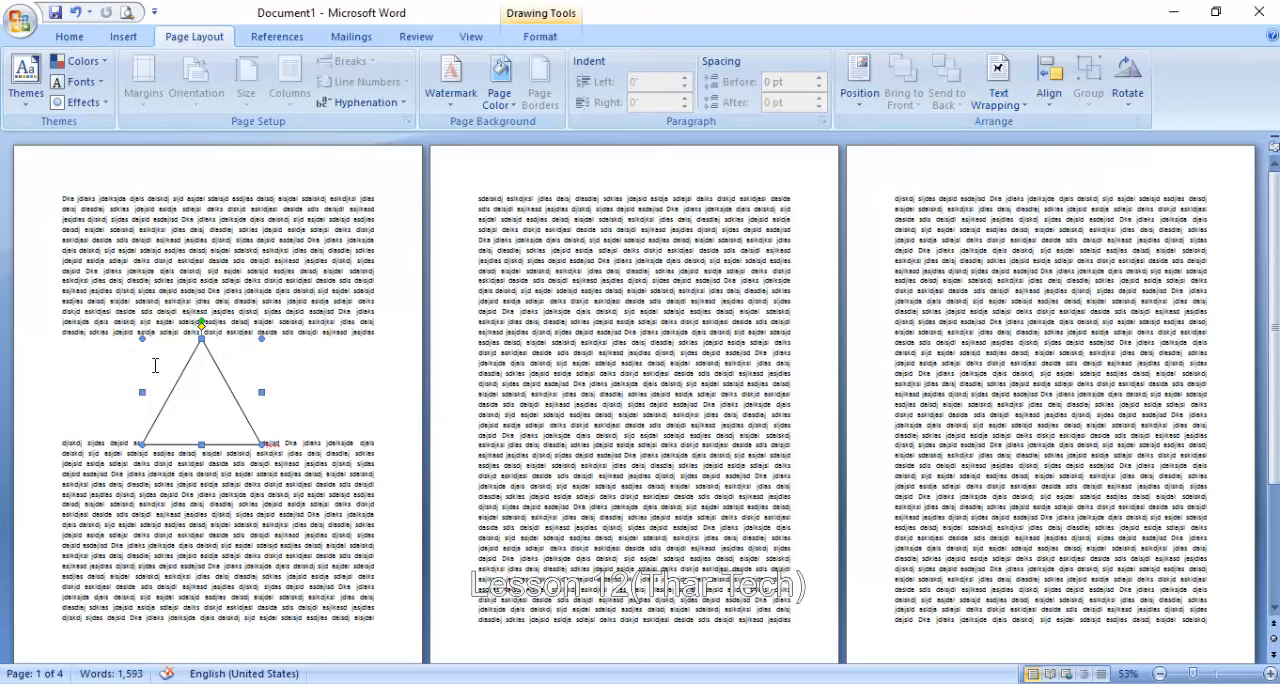
left_click(998, 88)
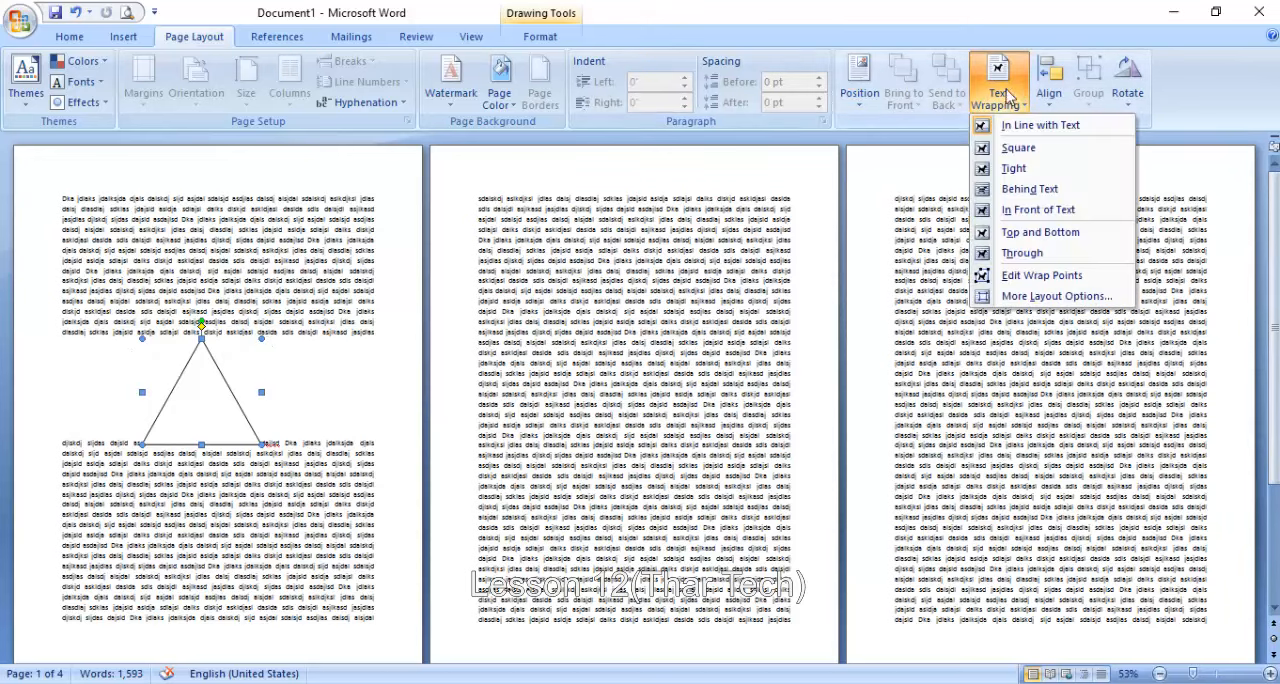
left_click(1018, 149)
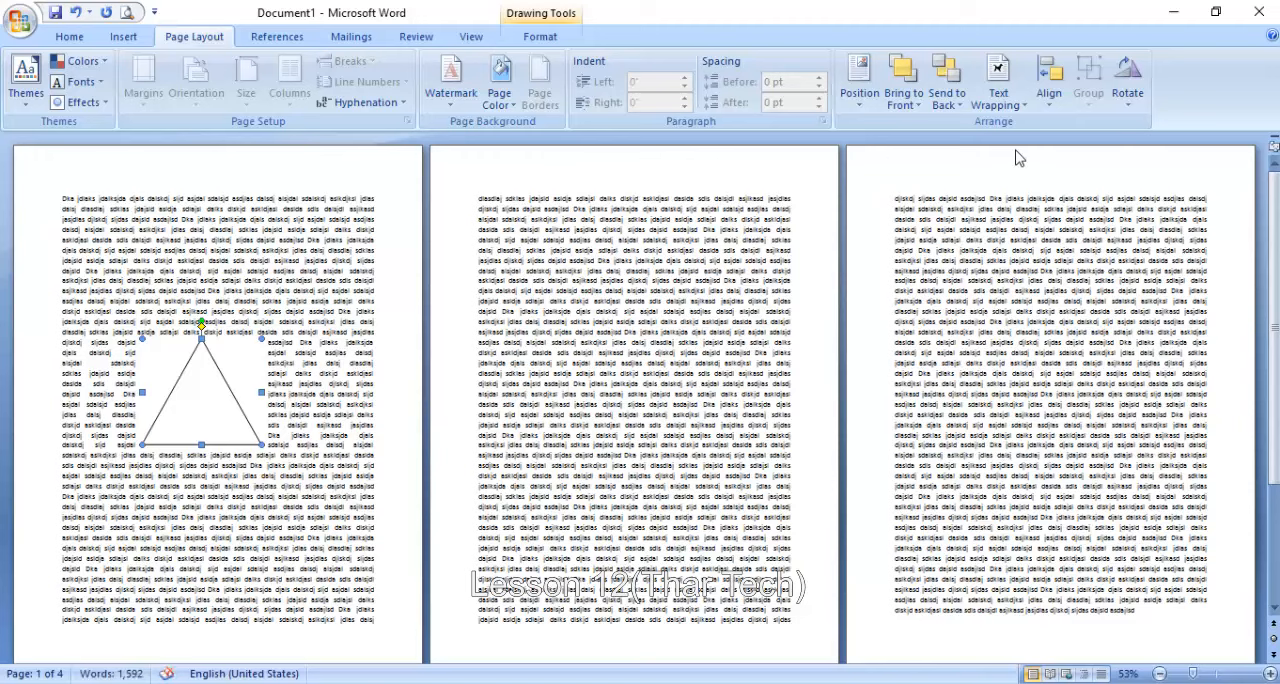
- Change the triangle's text wrapping to Tight, followed by Behind Text
left_click(1018, 102)
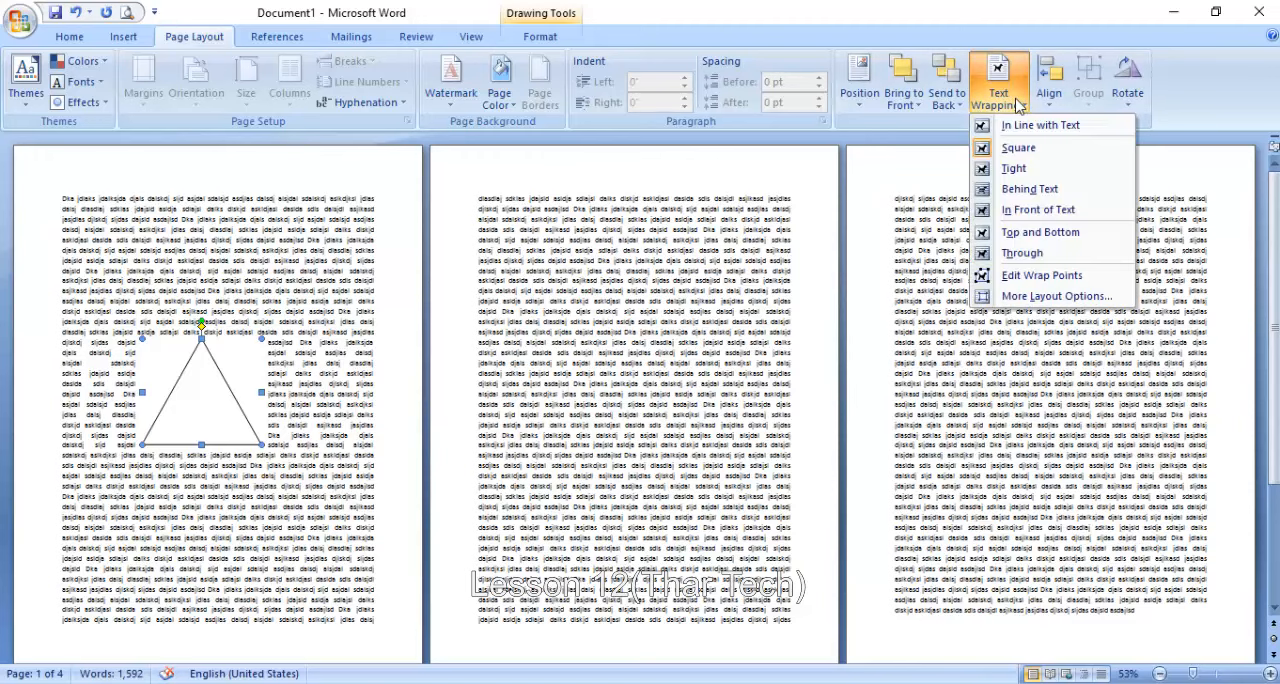
left_click(1006, 170)
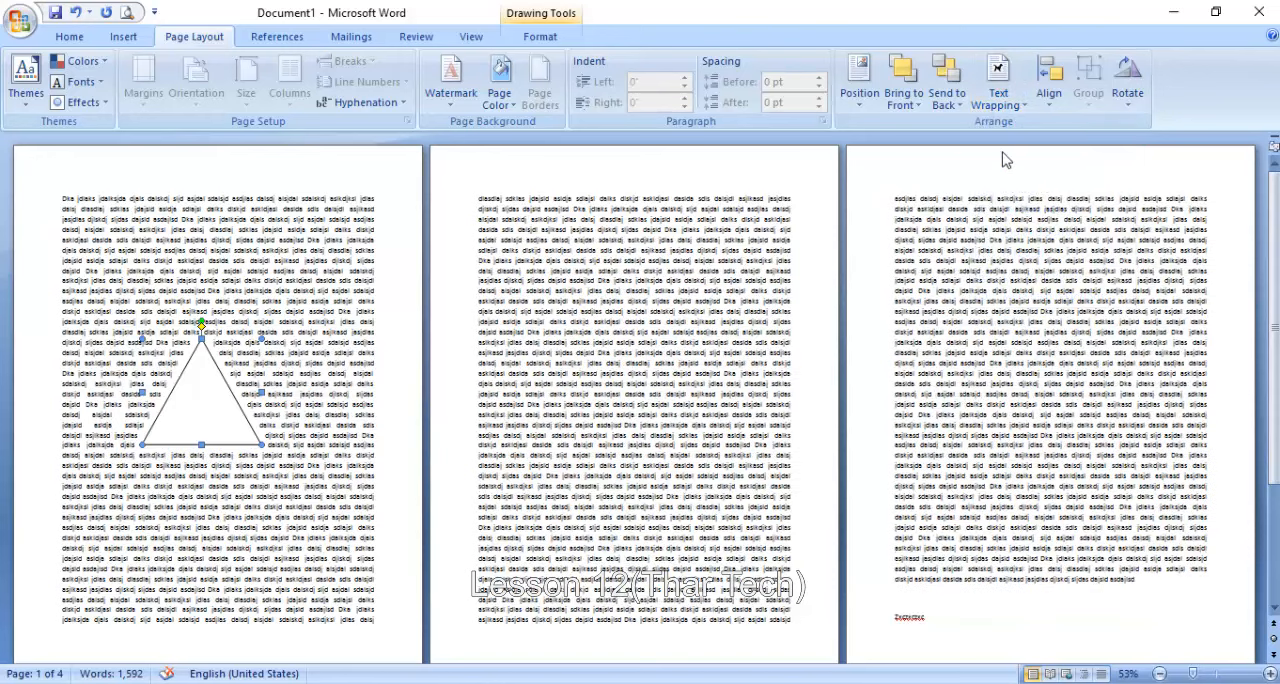
left_click(1004, 95)
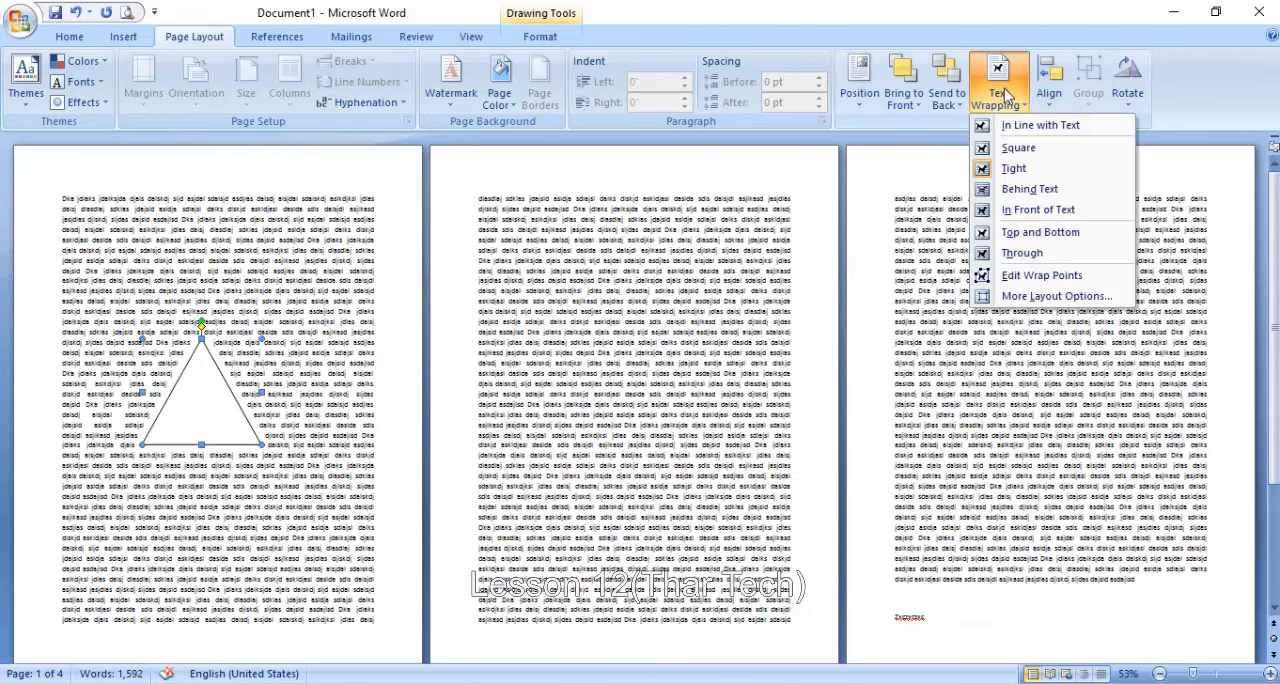
left_click(1025, 197)
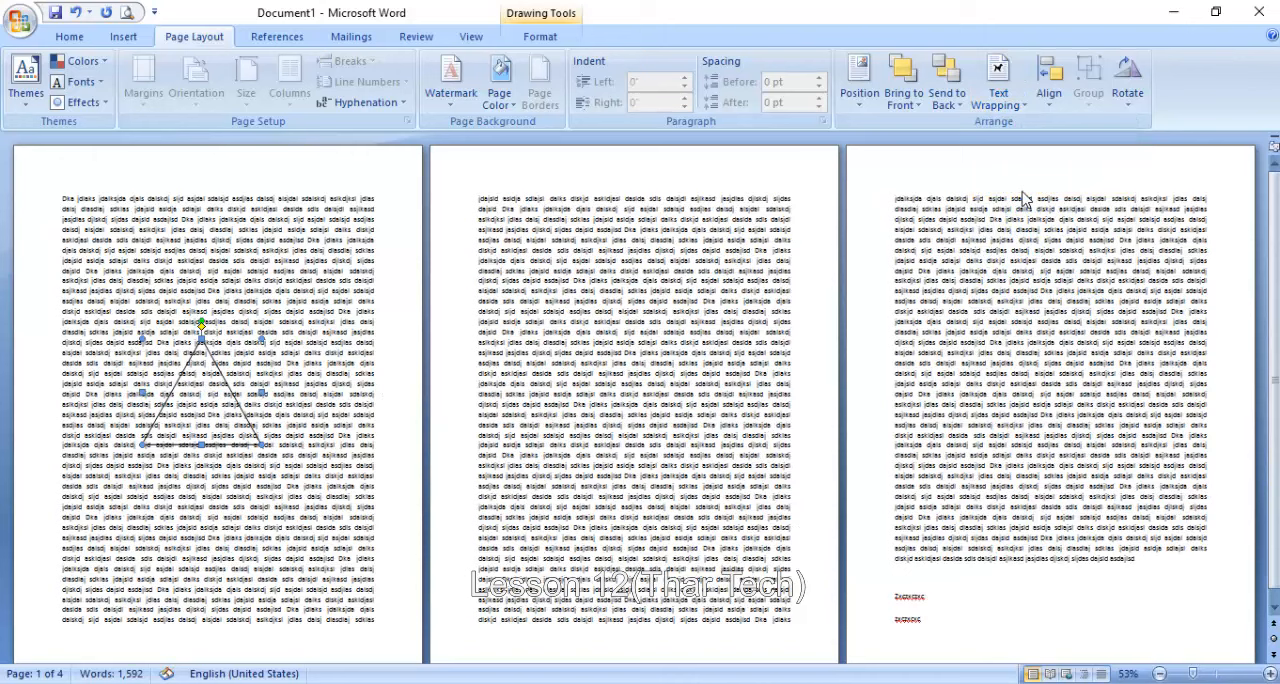
- Change the triangle's text wrapping to In Front of Text, followed by Top and Bottom
left_click(998, 90)
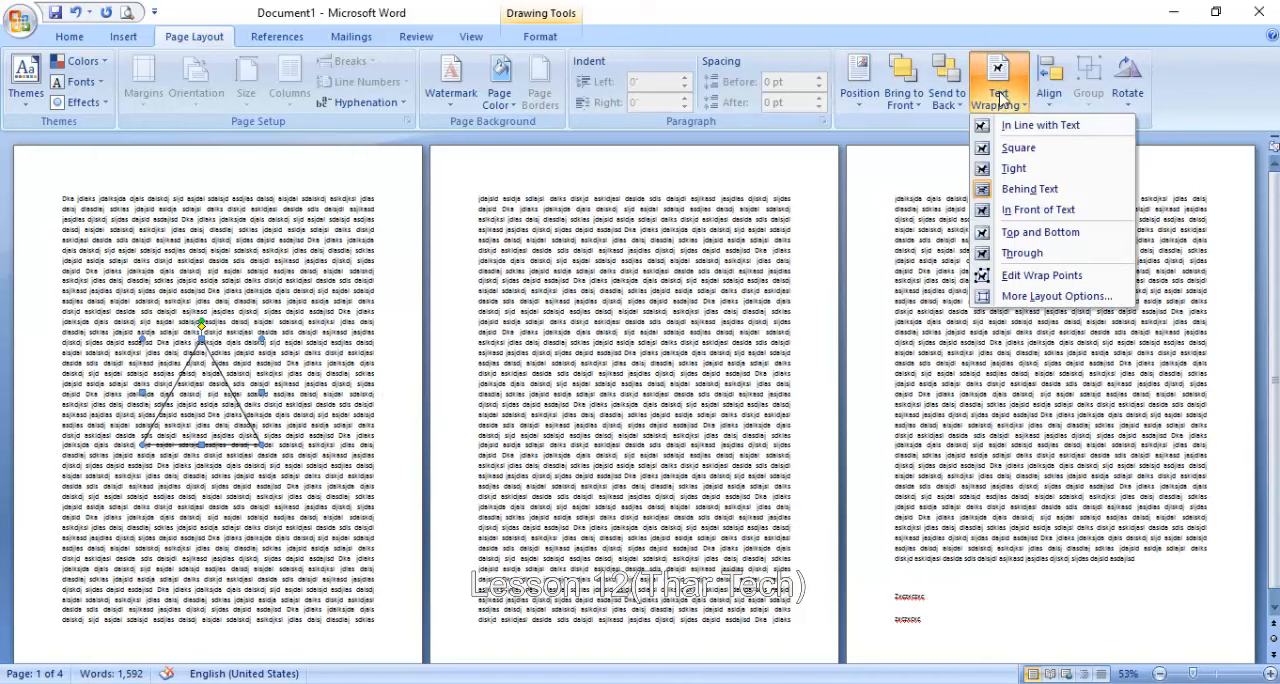
left_click(1038, 211)
left_click(1000, 92)
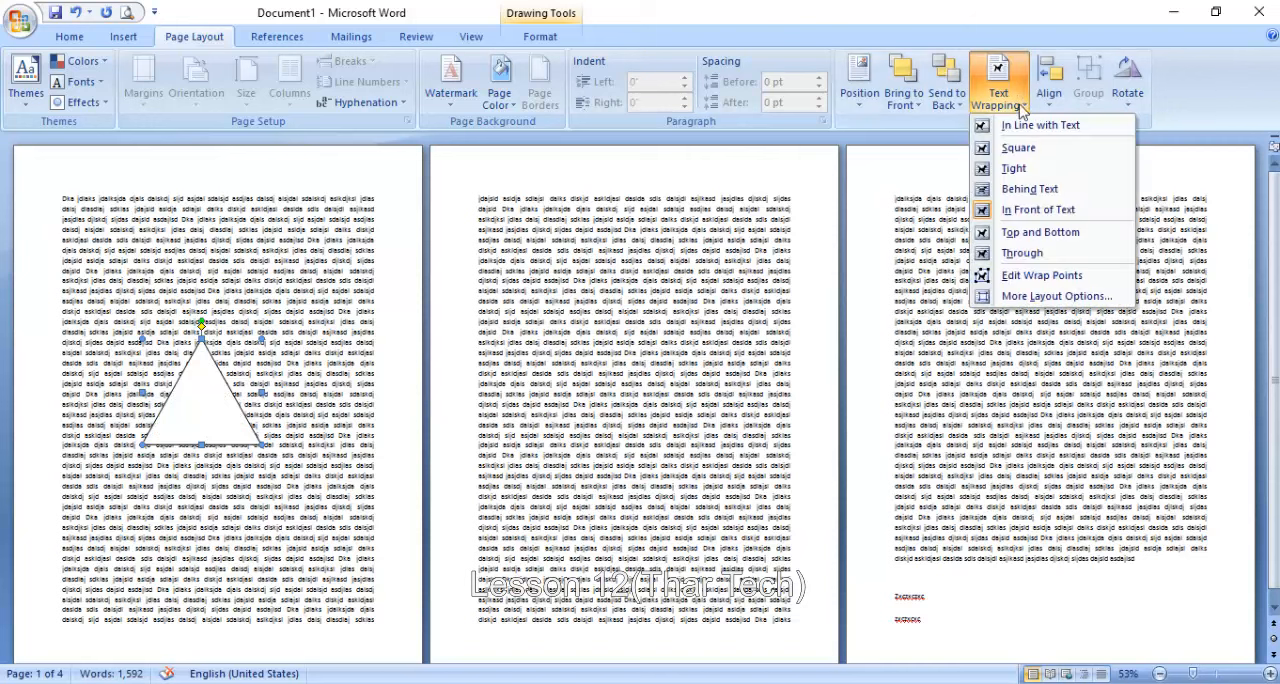
left_click(1038, 232)
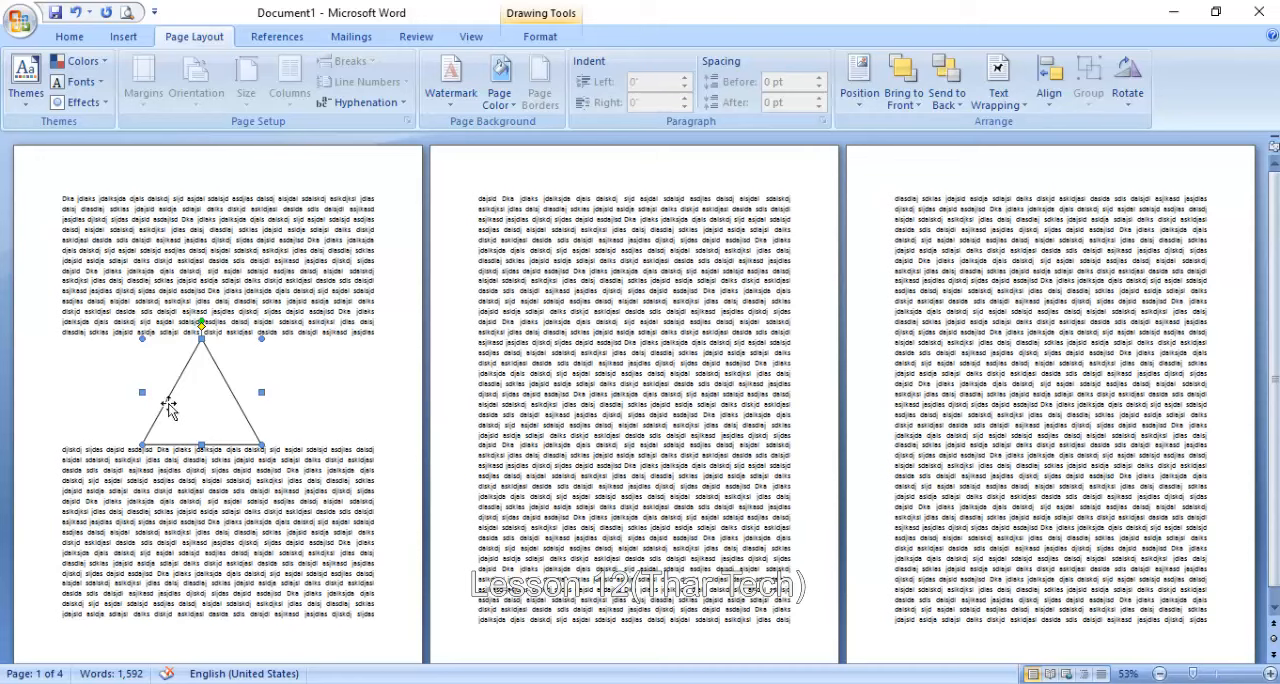
- Set the triangle's text wrapping to Through and edit its wrap points, moving the lower-right point inside the triangle, followed by well outside it
left_click(998, 98)
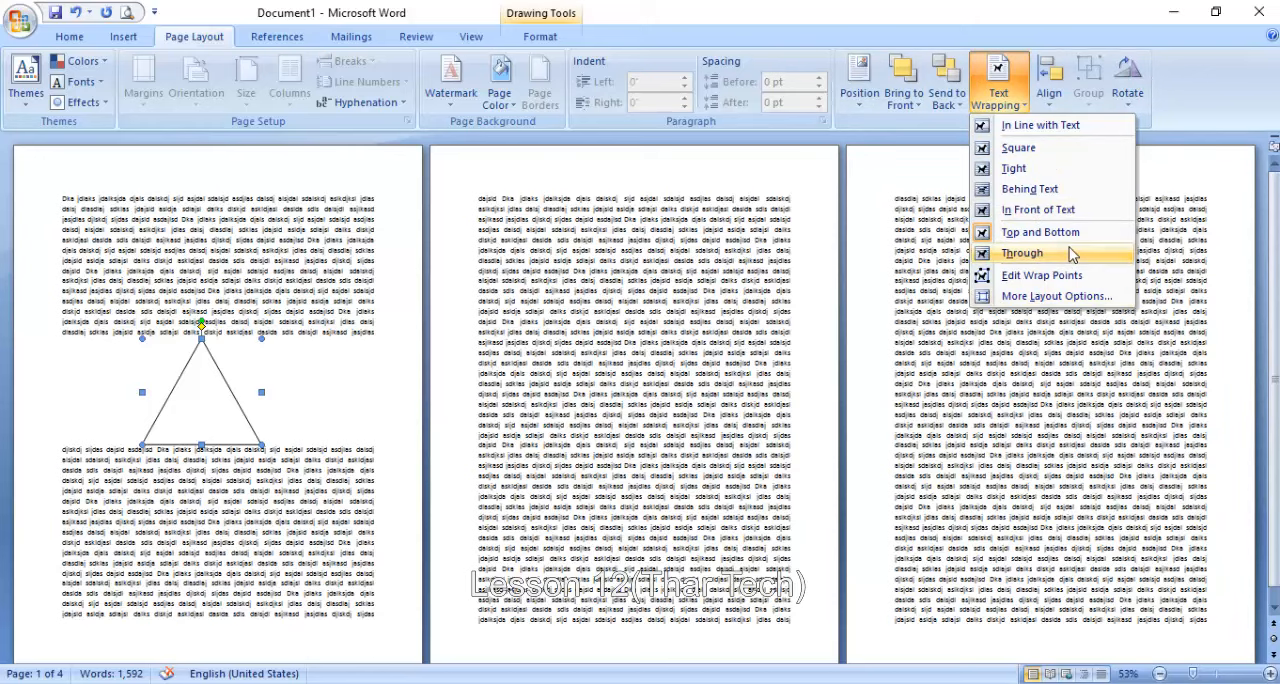
left_click(1058, 253)
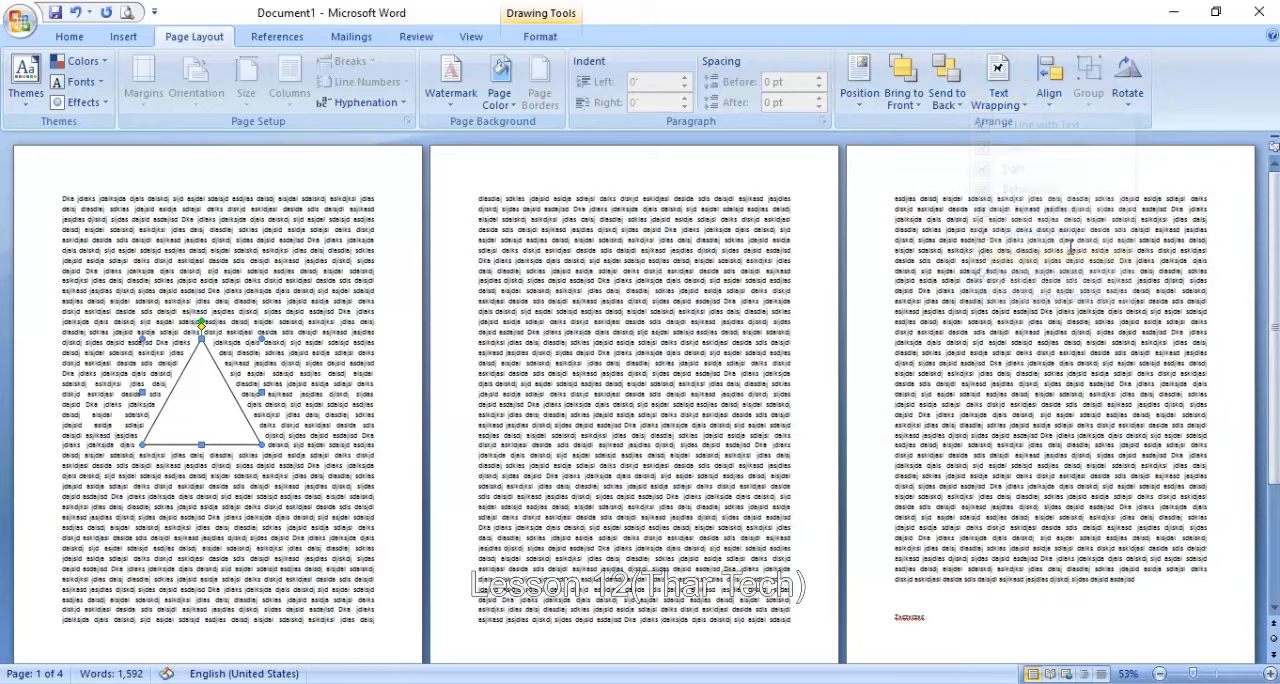
left_click(998, 90)
left_click(1045, 278)
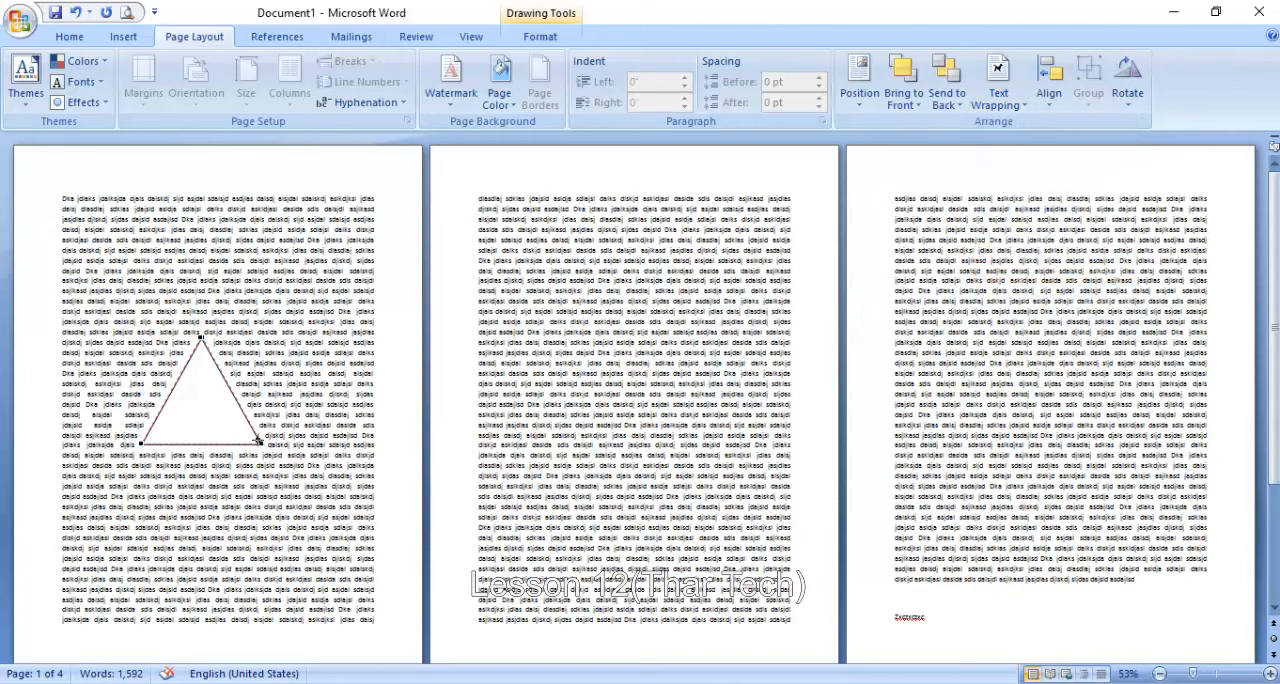
left_click_drag(249, 440, 221, 422)
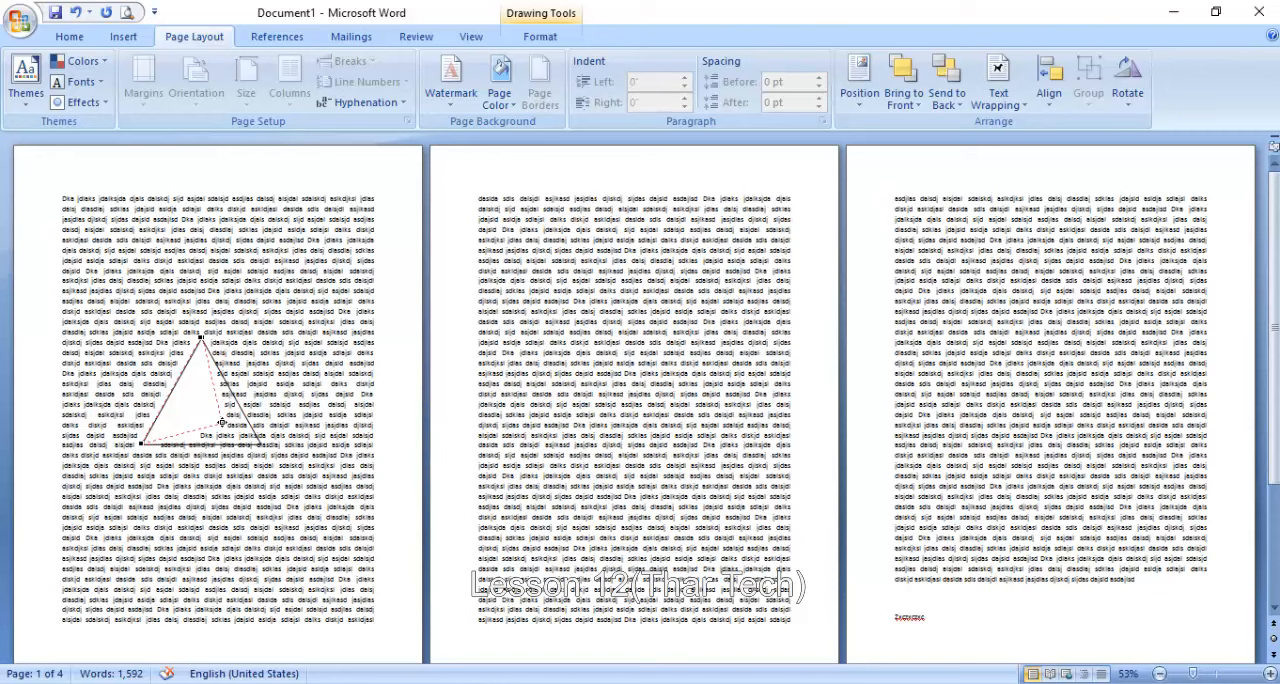
left_click_drag(225, 424, 346, 478)
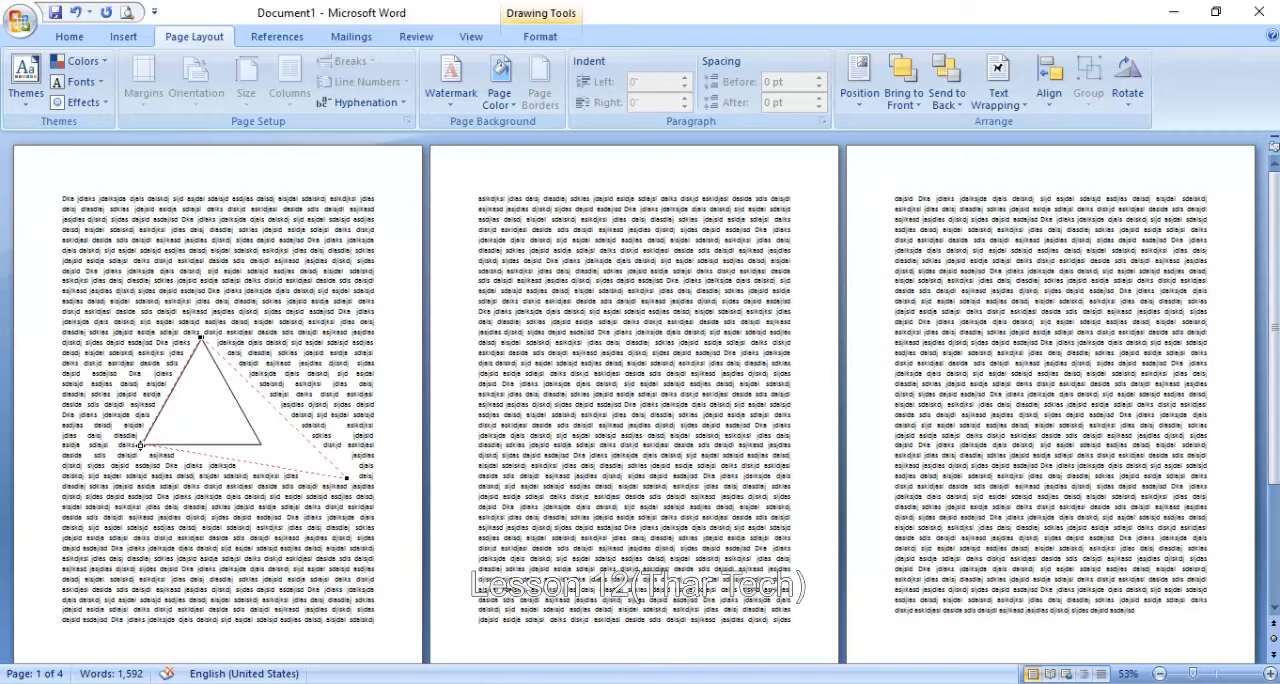
- Pull the lower-left wrap point outside the triangle, and return both lower wrap points to the triangle's corners
left_click_drag(141, 444, 77, 535)
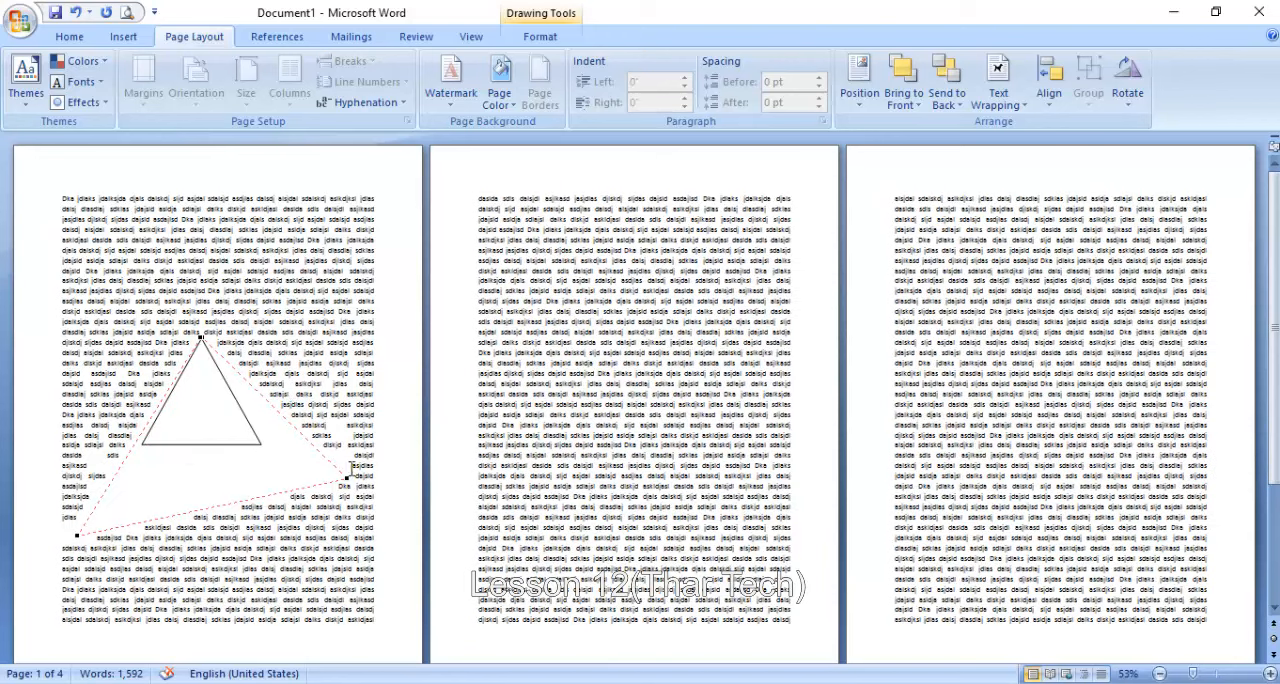
left_click_drag(326, 477, 260, 440)
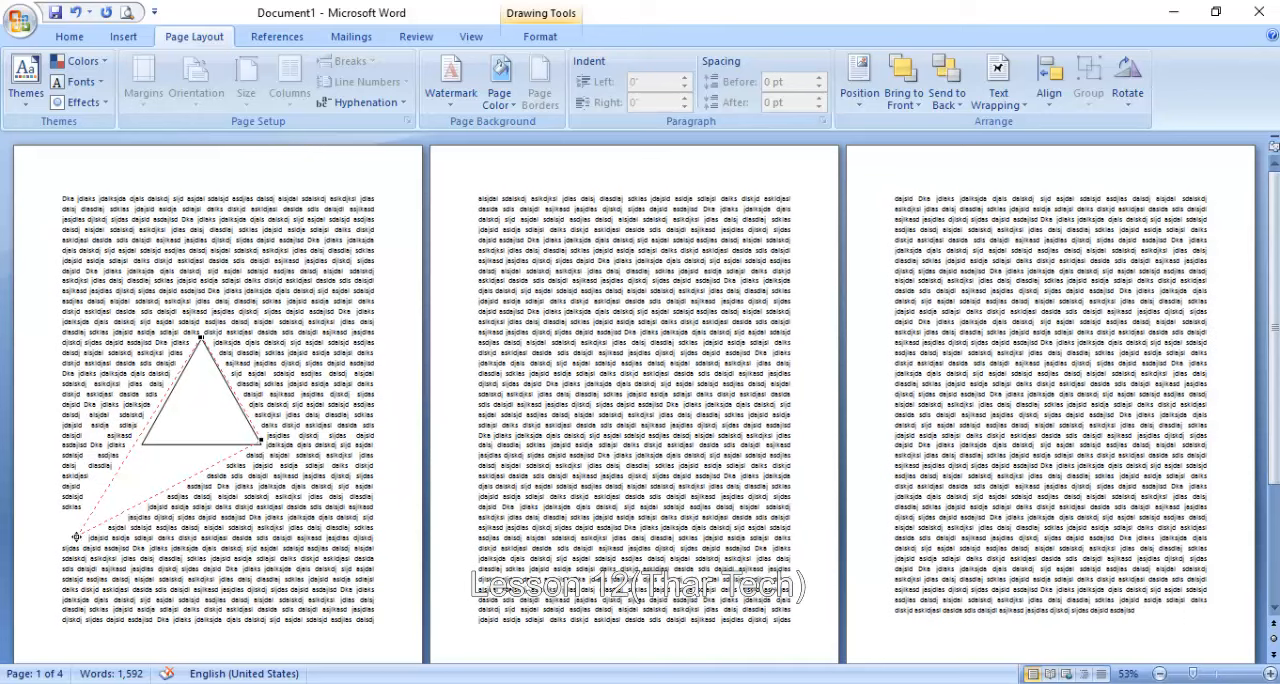
left_click_drag(76, 537, 144, 446)
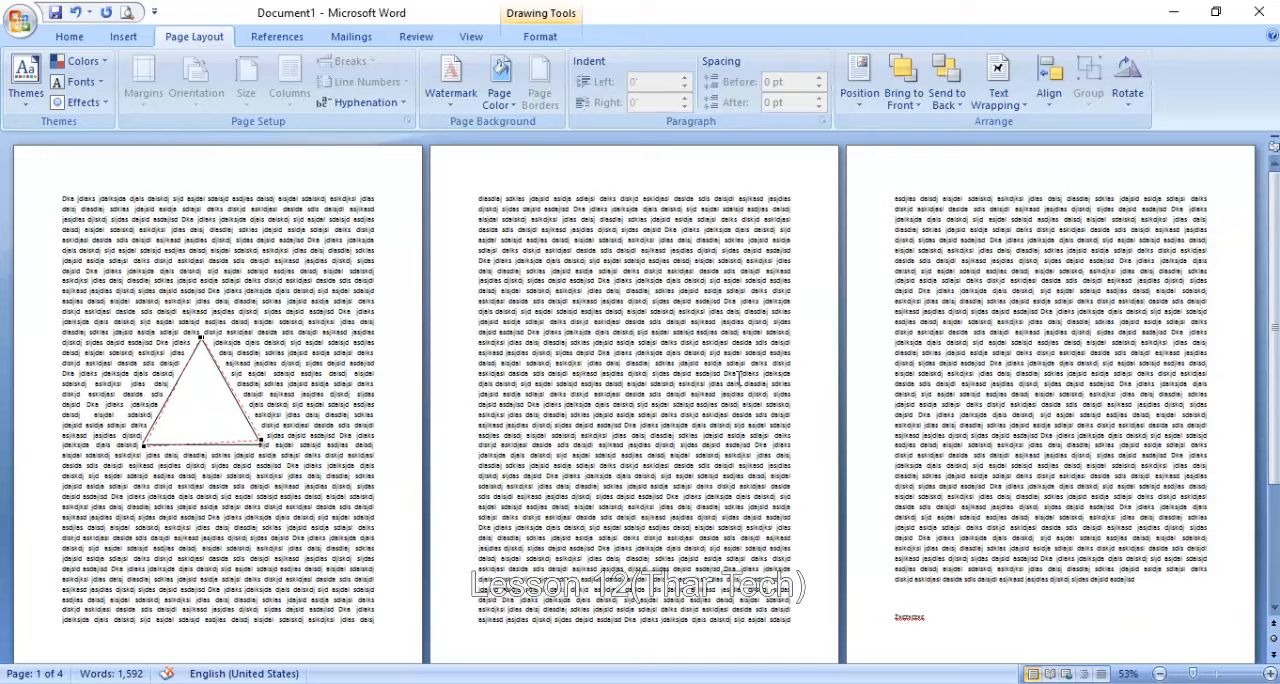
- Delete all of the document's content and draw a 1" square near the page's upper-left corner
key("ctrl+a")
key("Delete")
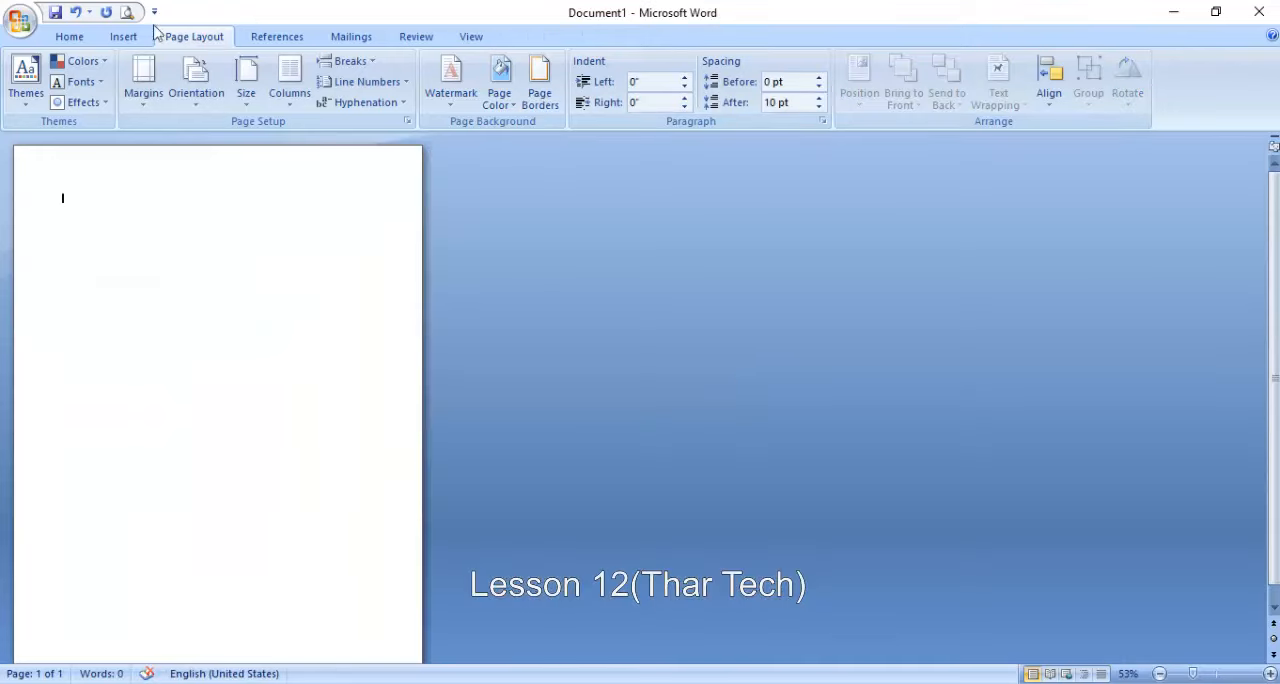
left_click(138, 40)
left_click(284, 80)
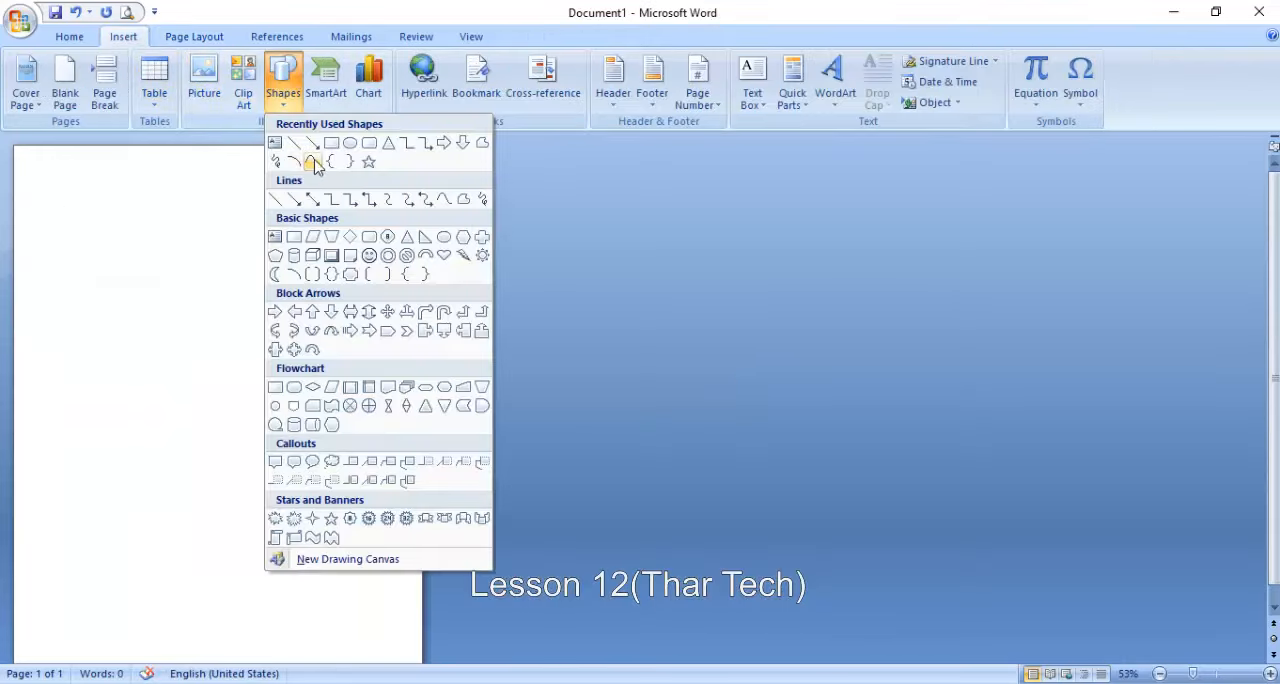
left_click(331, 143)
left_click(54, 188)
left_click_drag(68, 215, 99, 223)
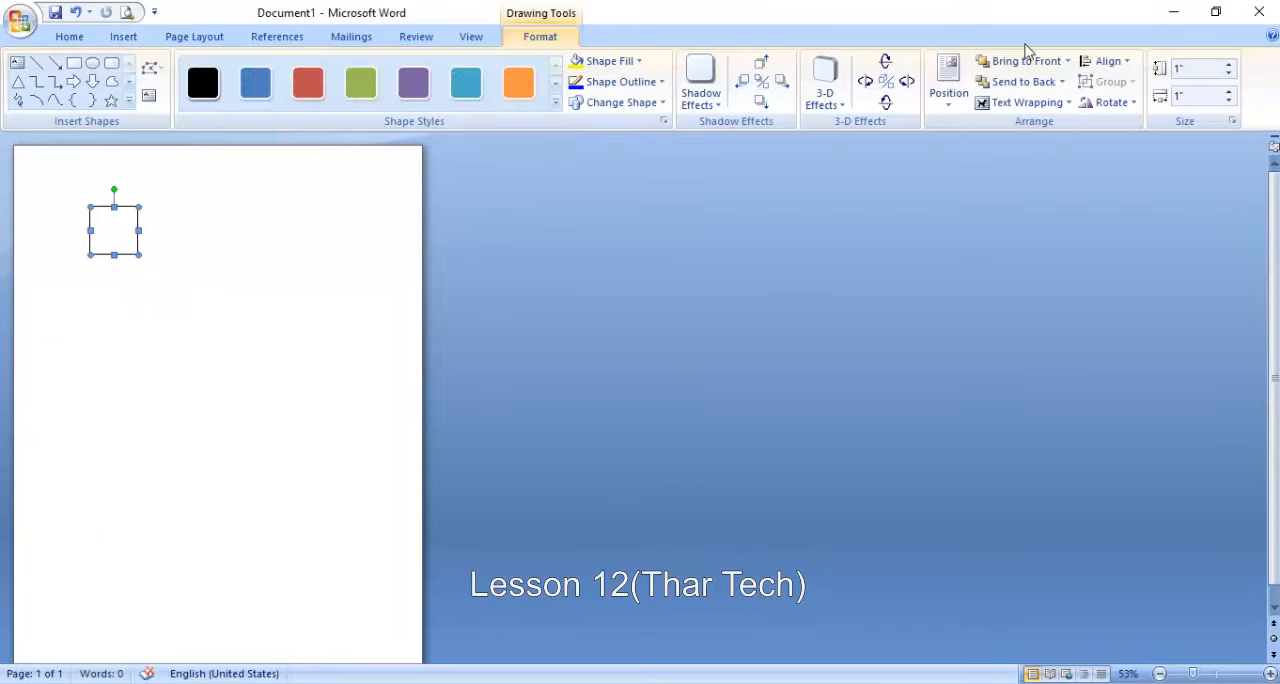
- Align the square with the left margin, followed by the horizontal center between the margins
left_click(120, 36)
left_click(175, 37)
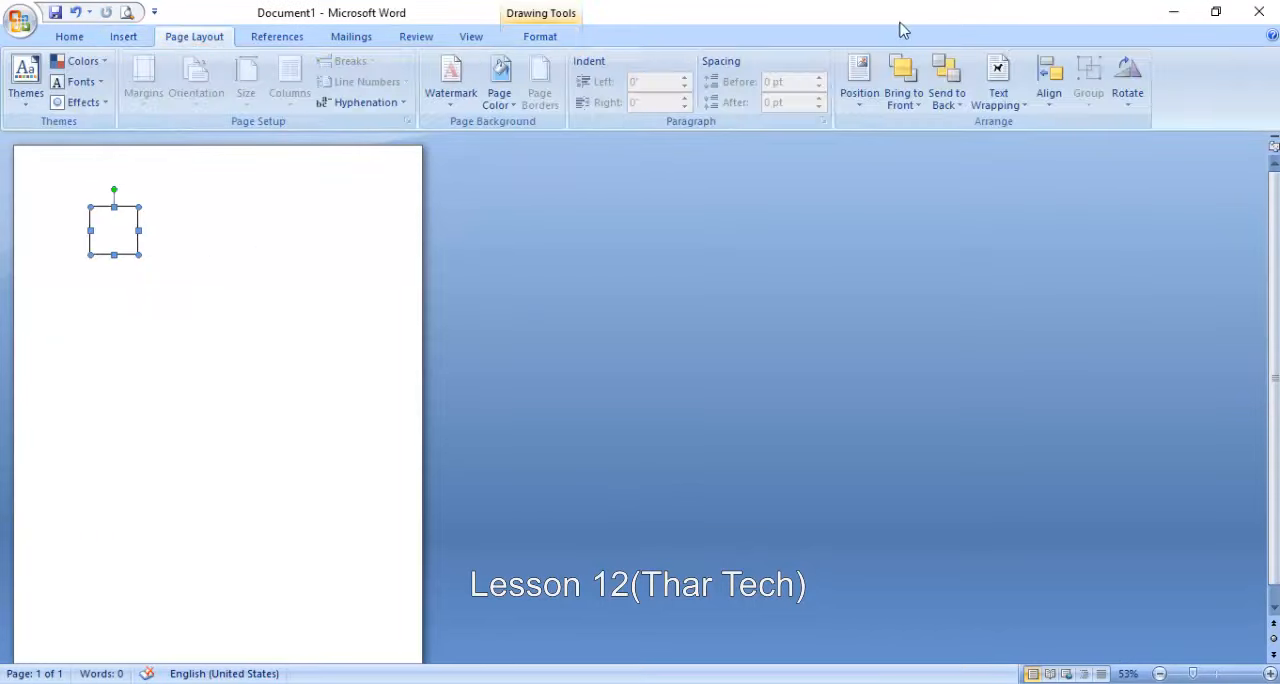
left_click(1048, 85)
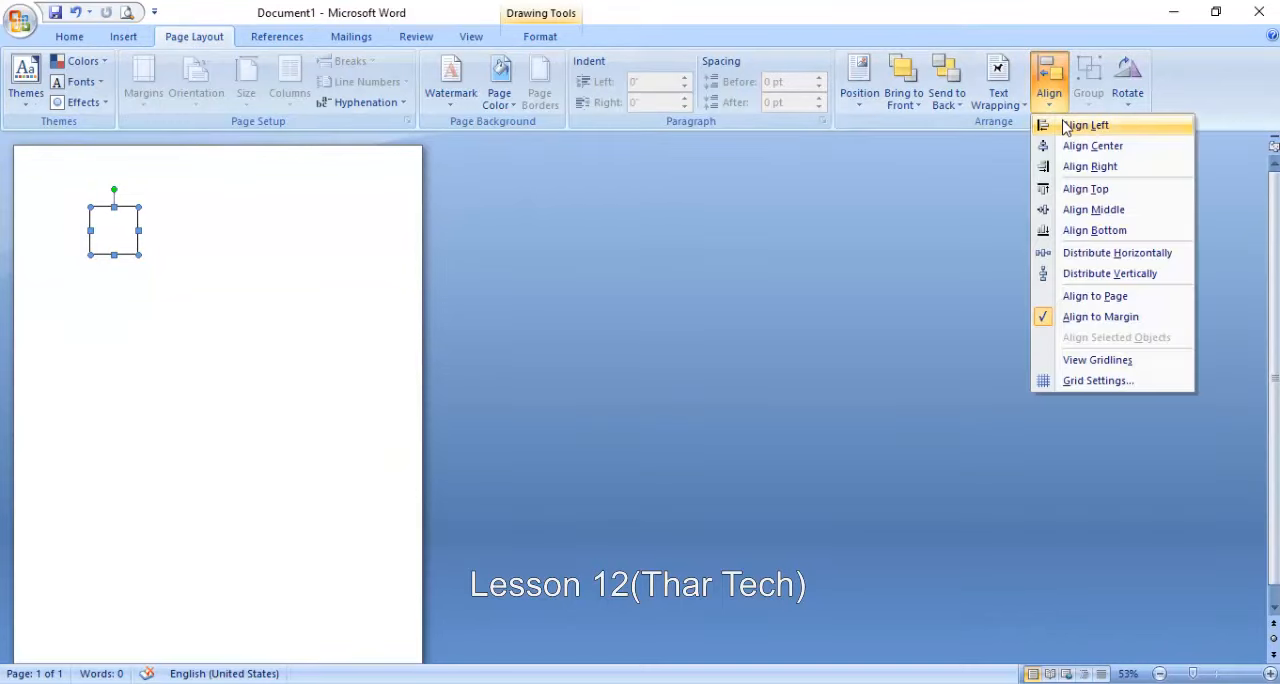
left_click(1066, 126)
left_click(1048, 85)
left_click(1060, 147)
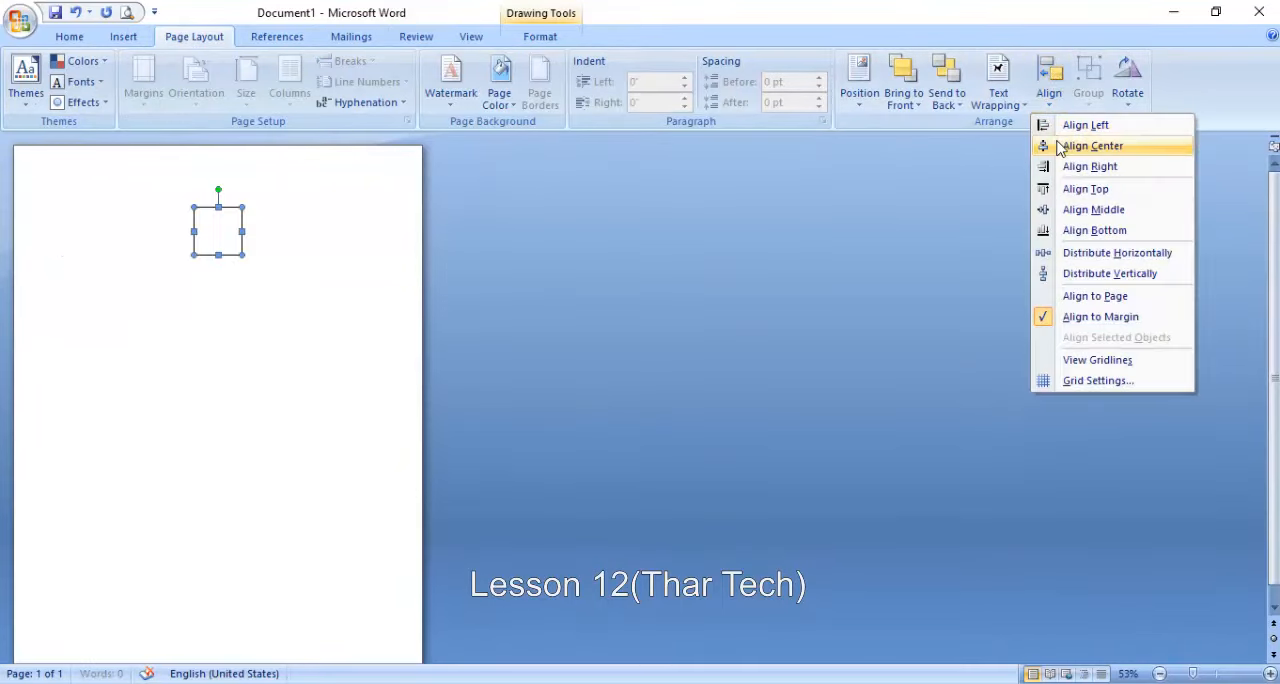
left_click(1060, 147)
- Align the square with the right margin, followed by the top margin
left_click(1048, 85)
left_click(1078, 167)
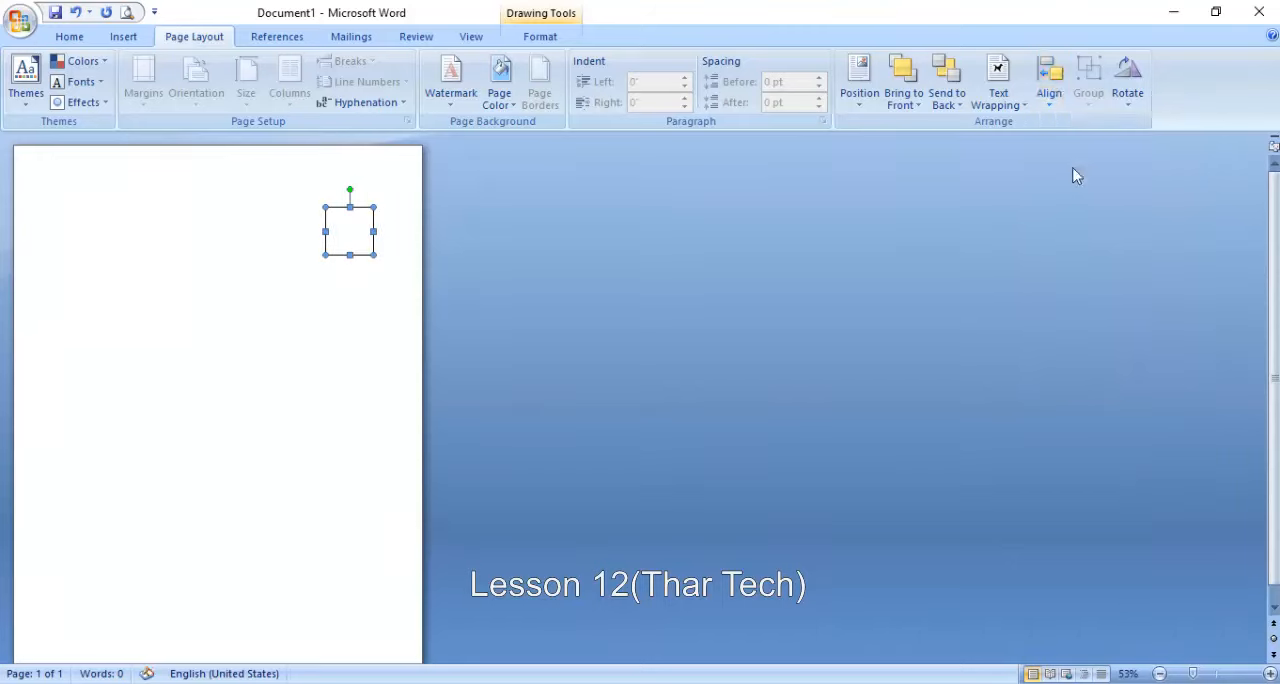
left_click(1048, 85)
left_click(1085, 188)
- Align the square vertically to the middle, followed by the bottom margin
left_click(1049, 90)
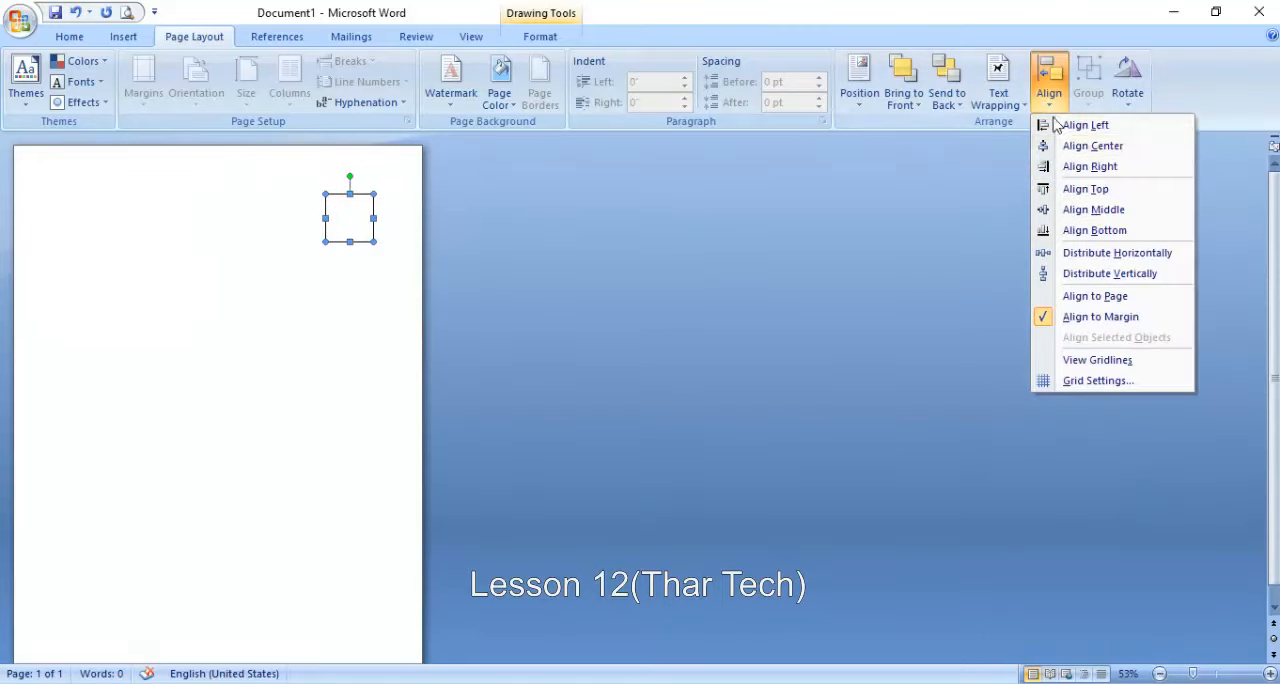
left_click(1066, 209)
left_click(1052, 90)
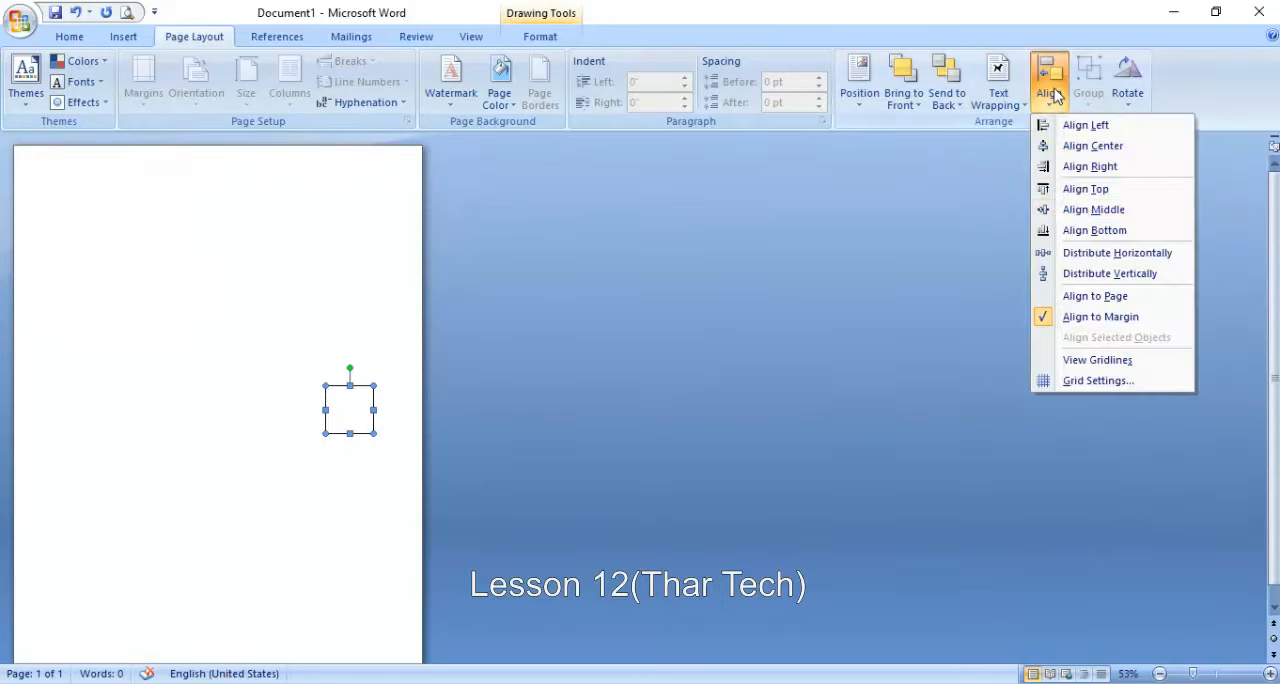
left_click(1080, 230)
left_click(1078, 232)
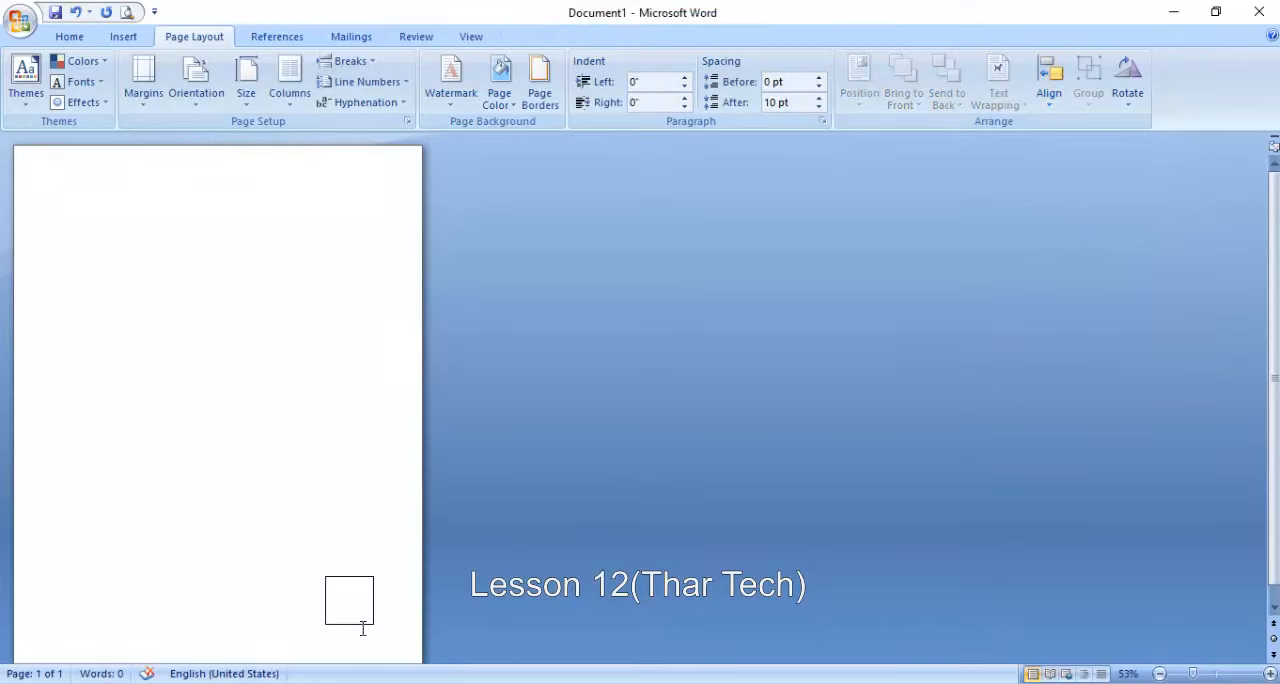
- Move the square up and slightly past the right margin, and distribute it horizontally, followed by vertically
left_click(354, 593)
left_click_drag(368, 454, 366, 458)
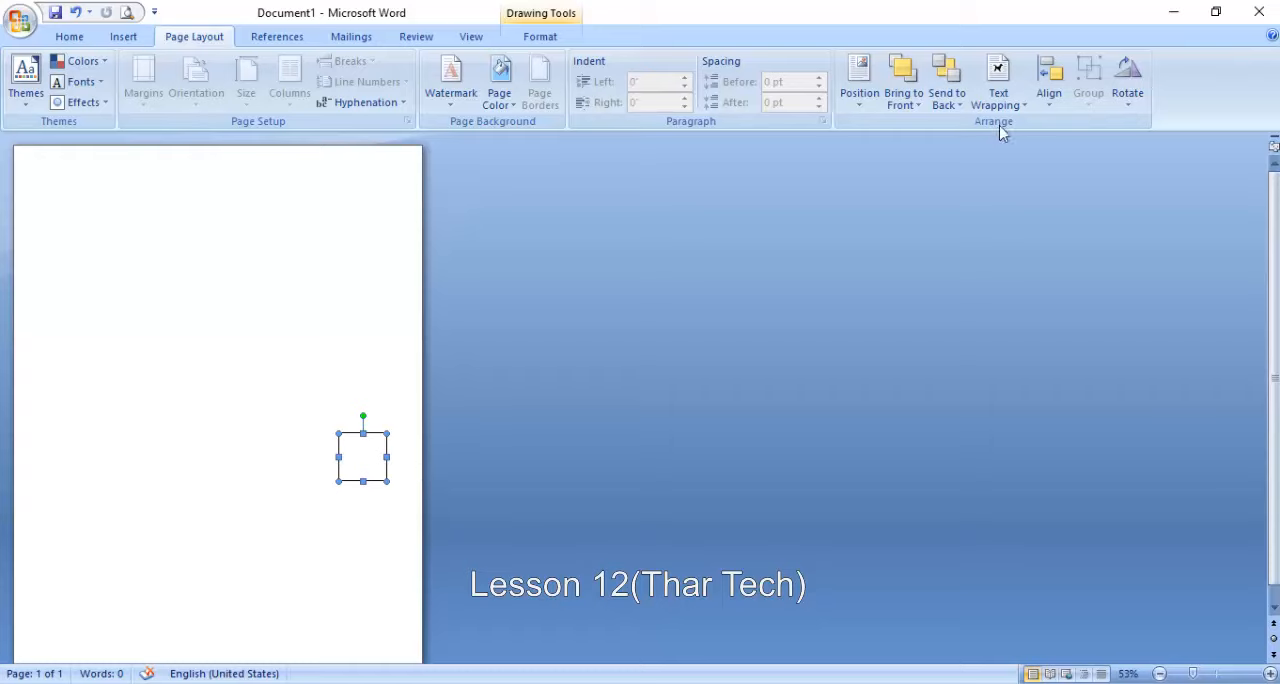
left_click(1049, 82)
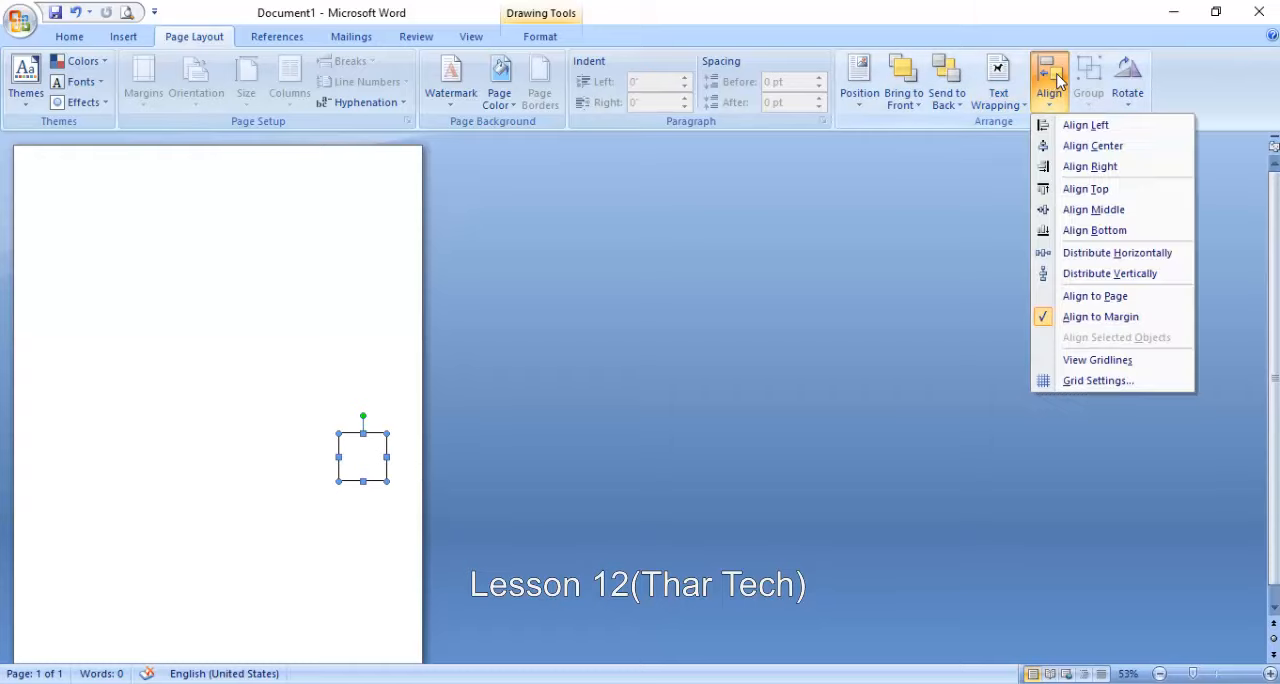
left_click(1085, 258)
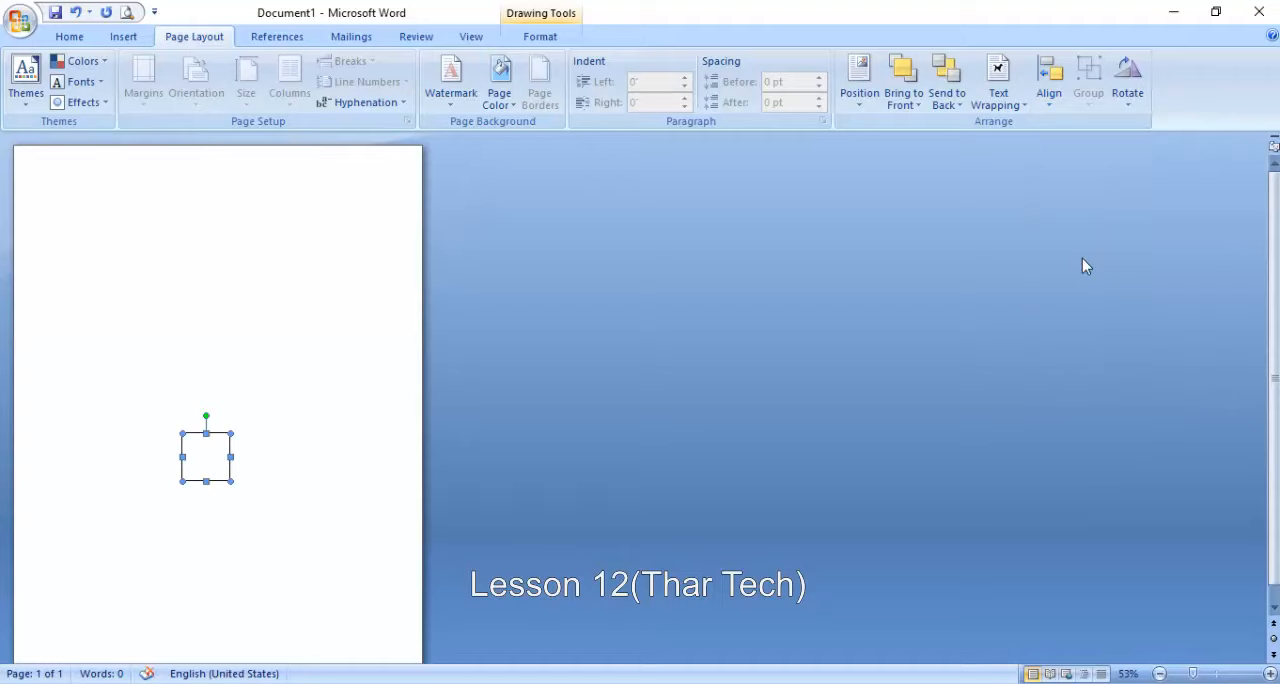
left_click(1049, 82)
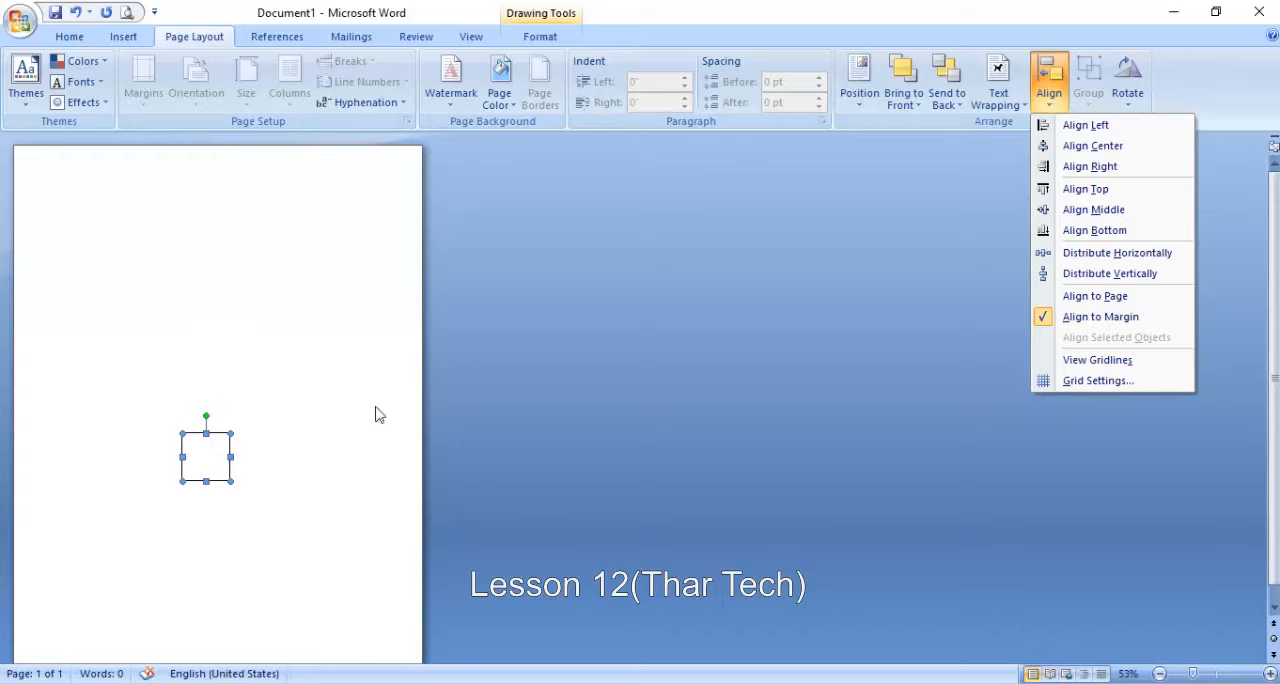
left_click(1109, 273)
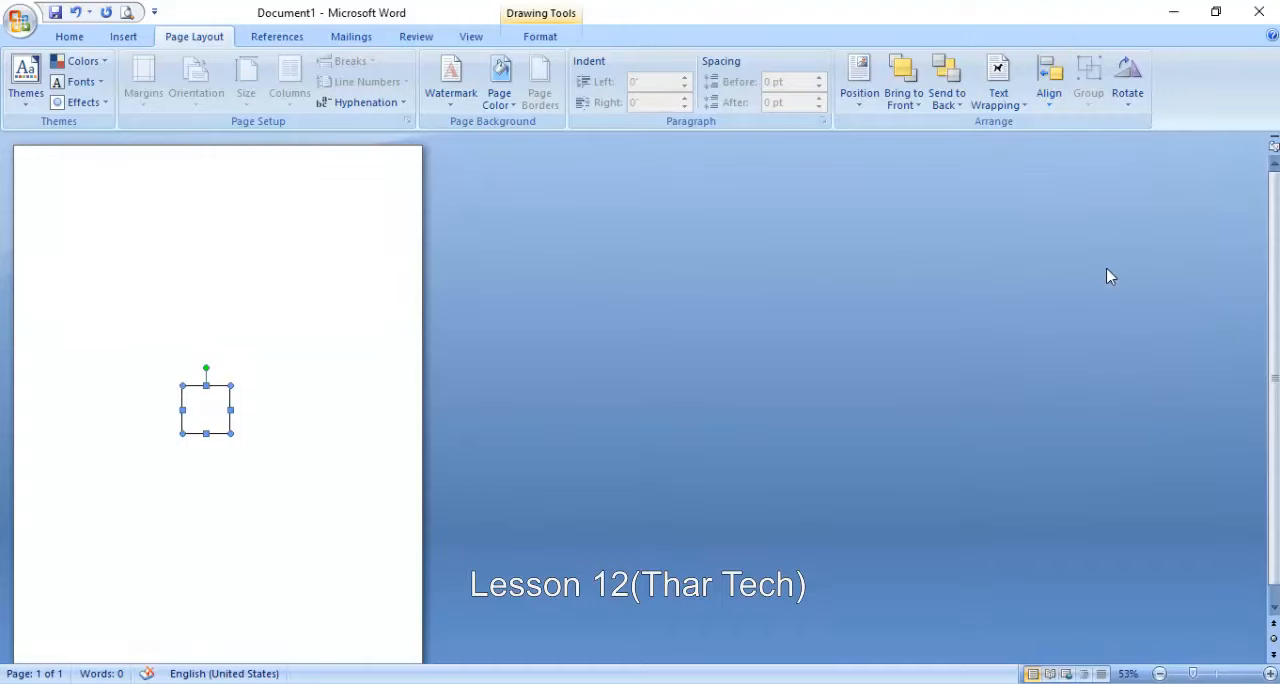
- Align the distributed square with the page's left margin
left_click(998, 80)
left_click(1049, 82)
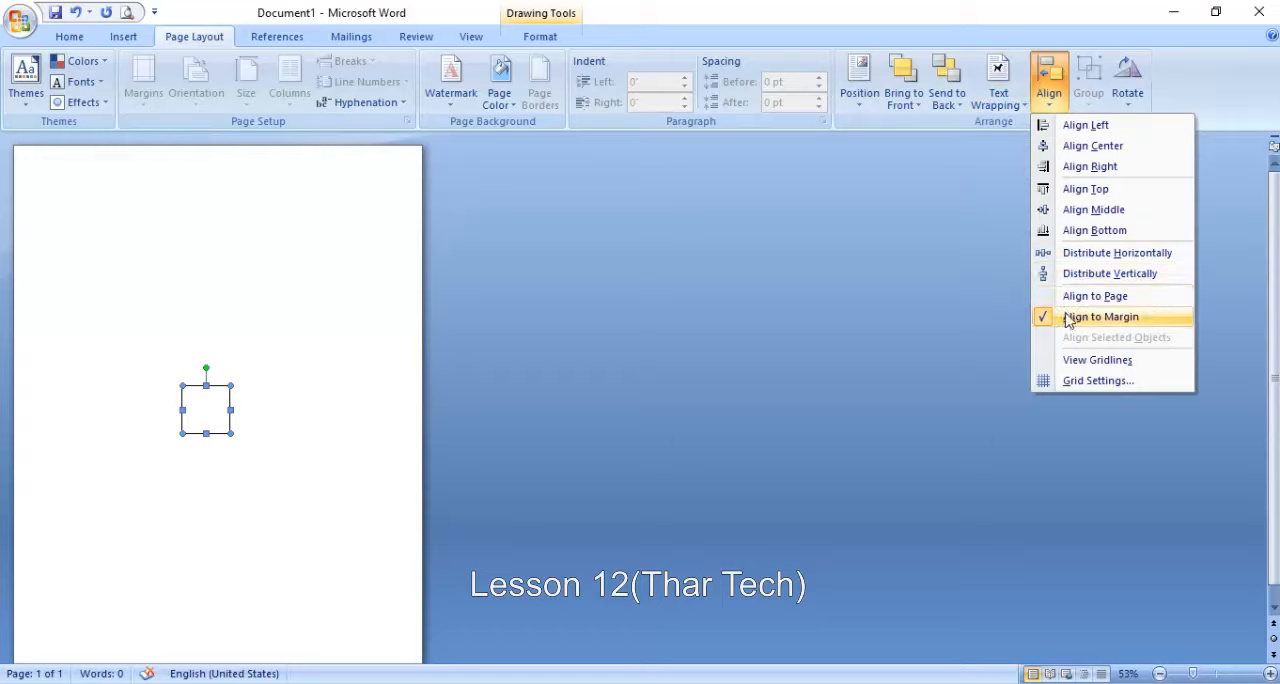
left_click(1085, 125)
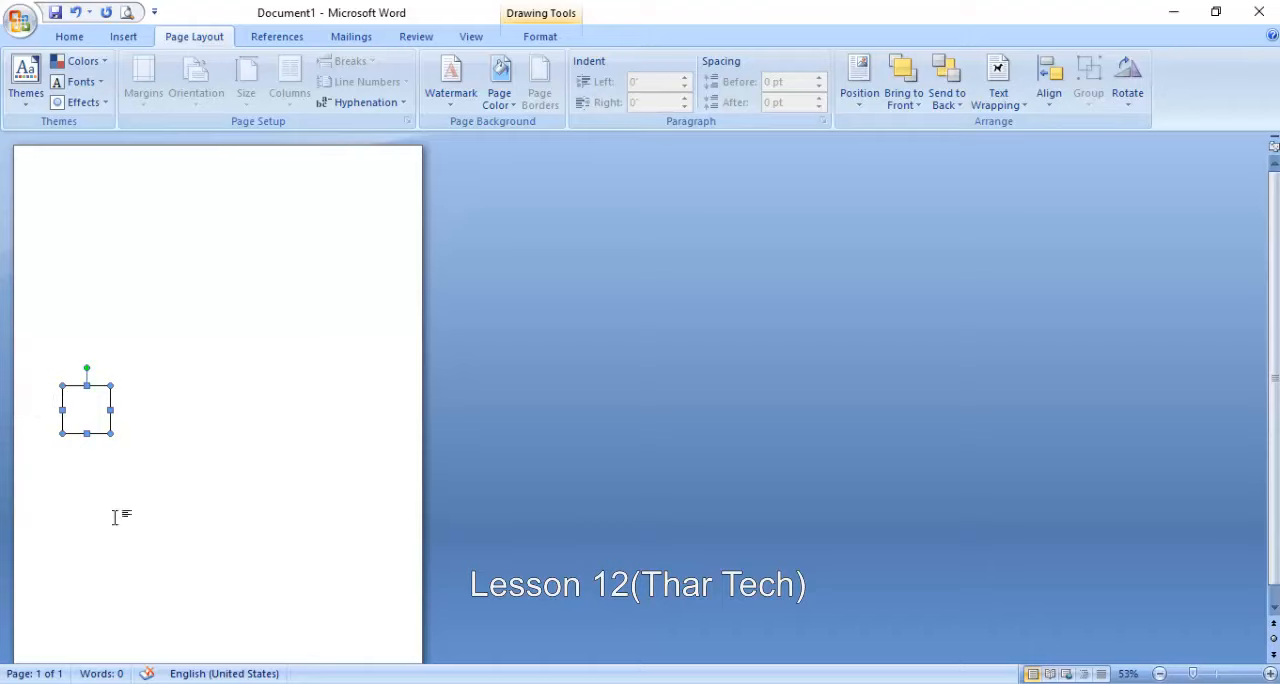
- Switch the alignment reference to Align to Page and align the square with the page's top edge
left_click(1049, 95)
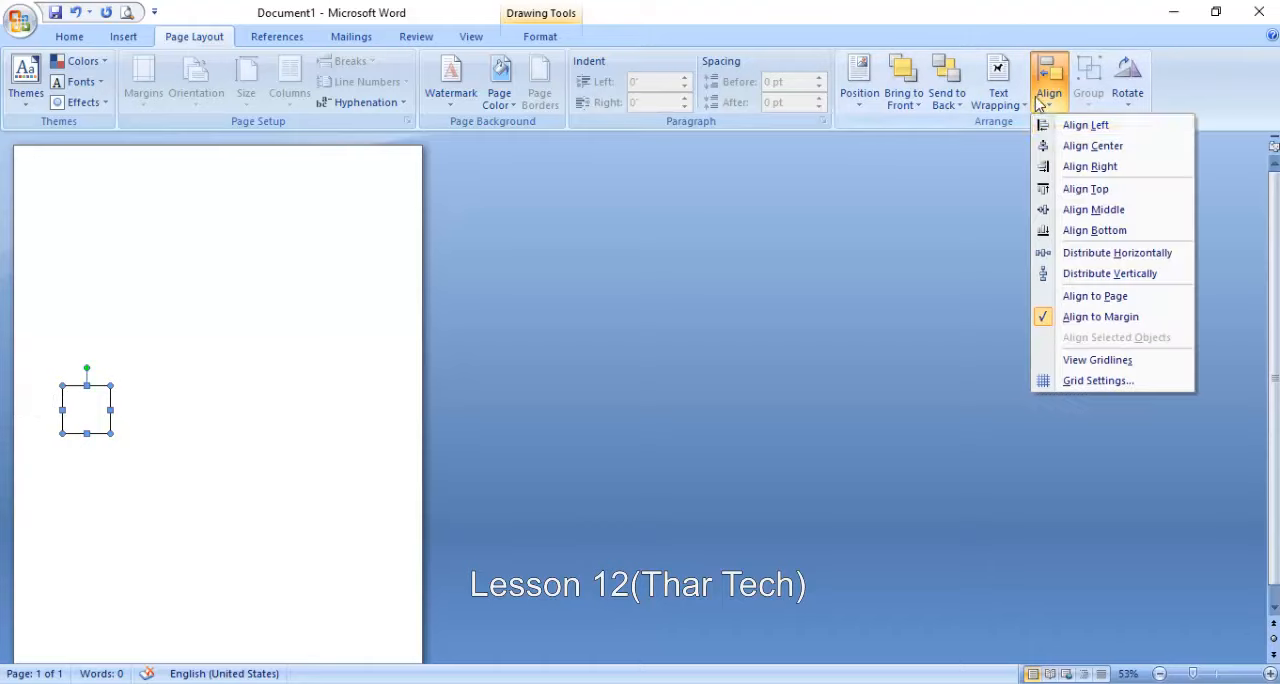
left_click(1095, 296)
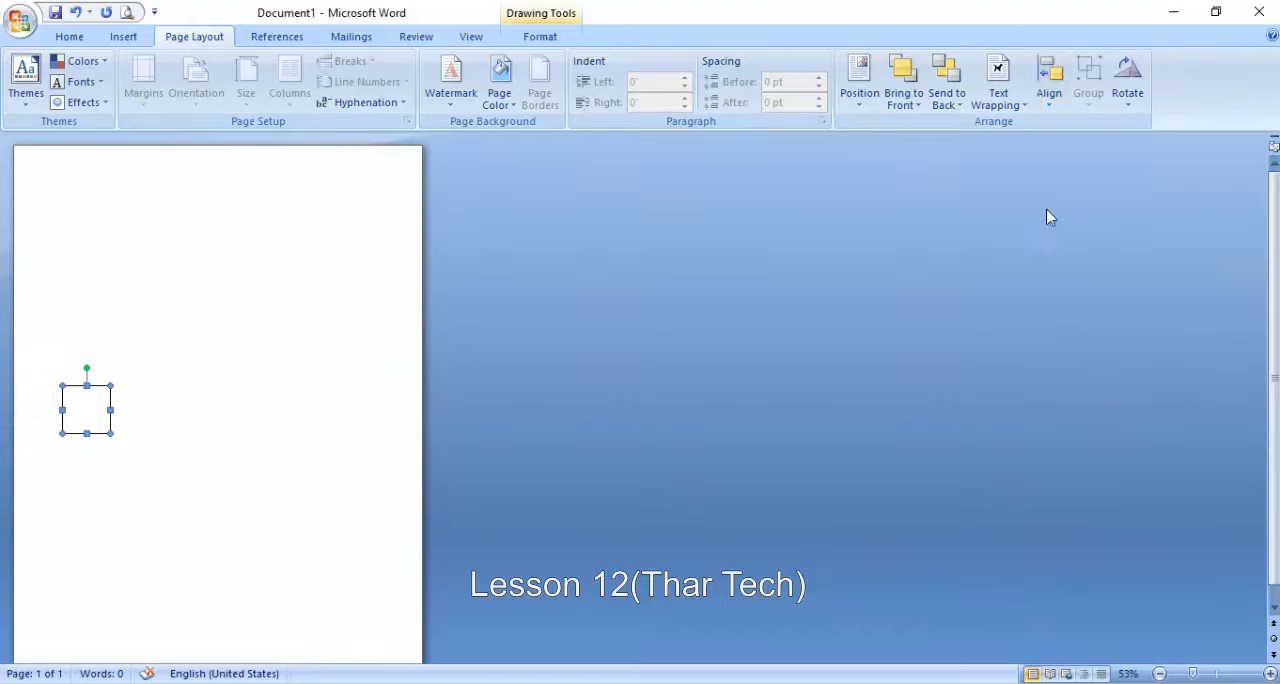
left_click(1049, 82)
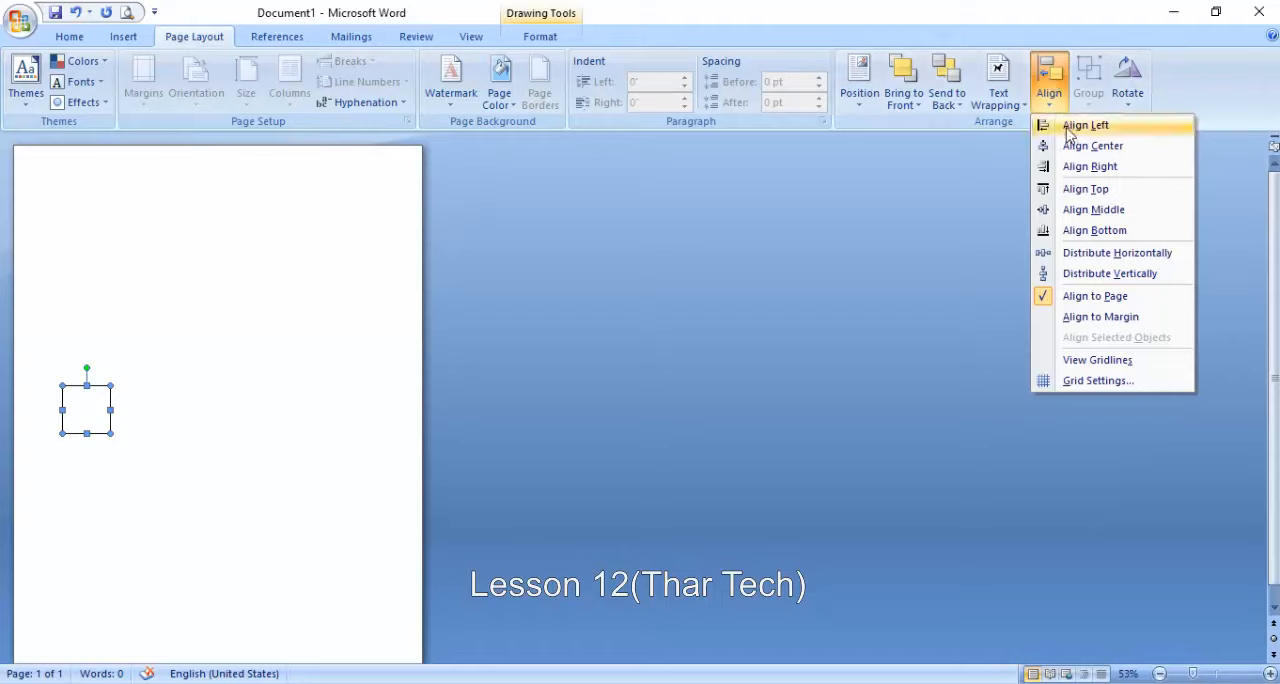
left_click(1080, 190)
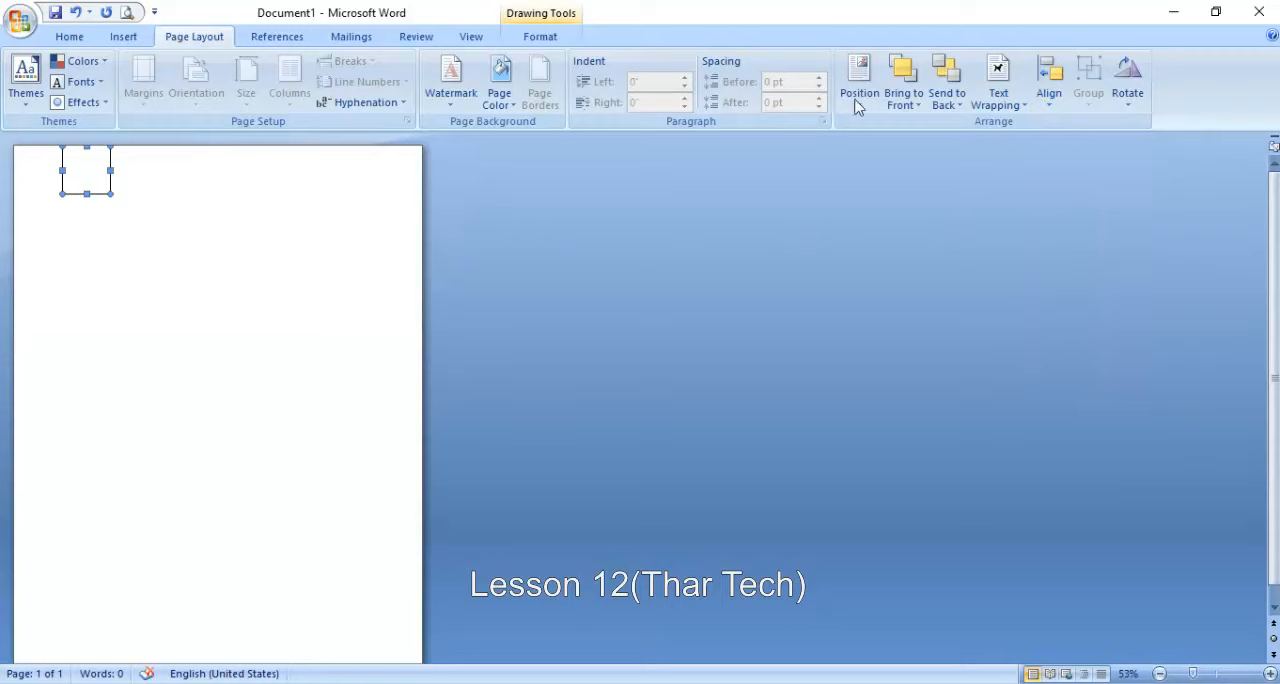
- Show the drawing gridlines and set the grid's horizontal spacing to 0.5" and its vertical spacing to about 1"
left_click(1052, 88)
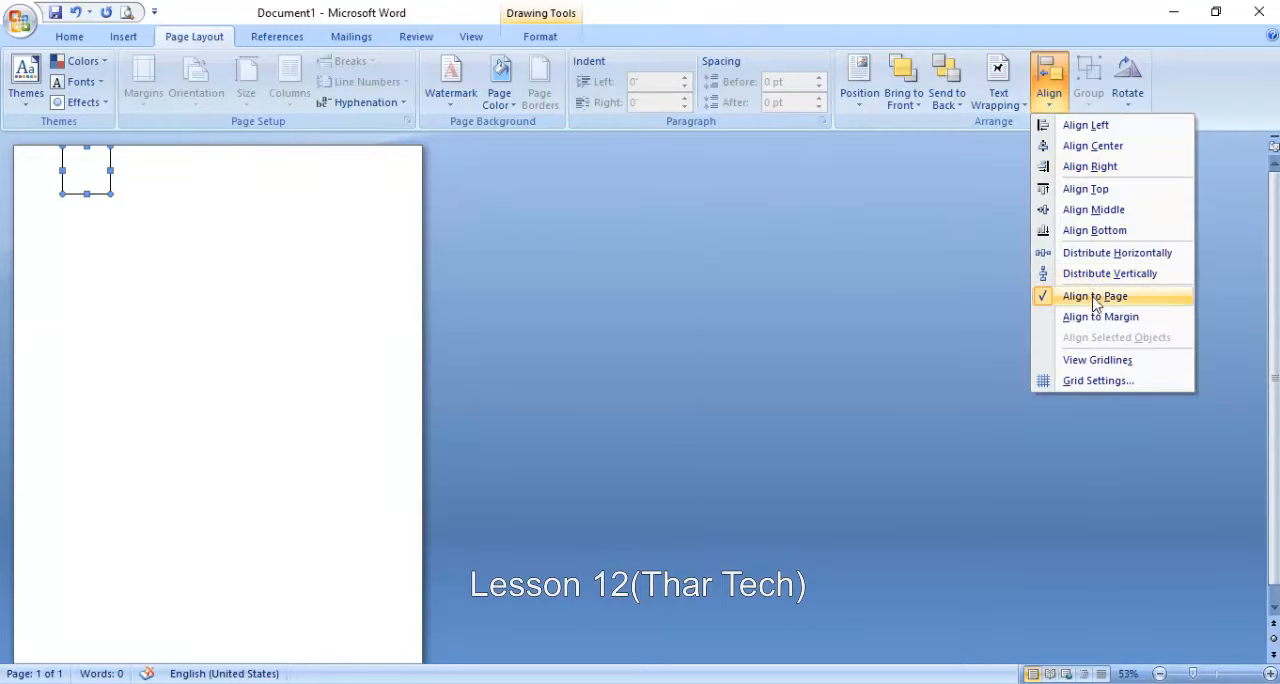
left_click(1100, 360)
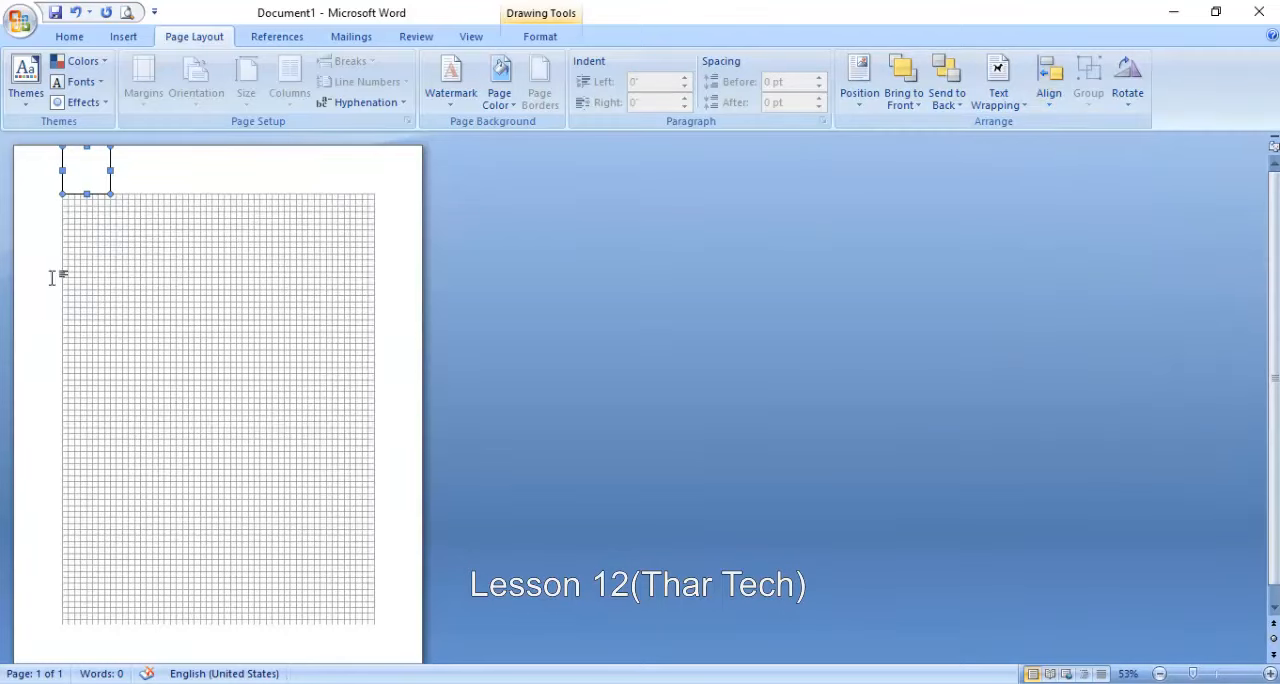
left_click(1049, 84)
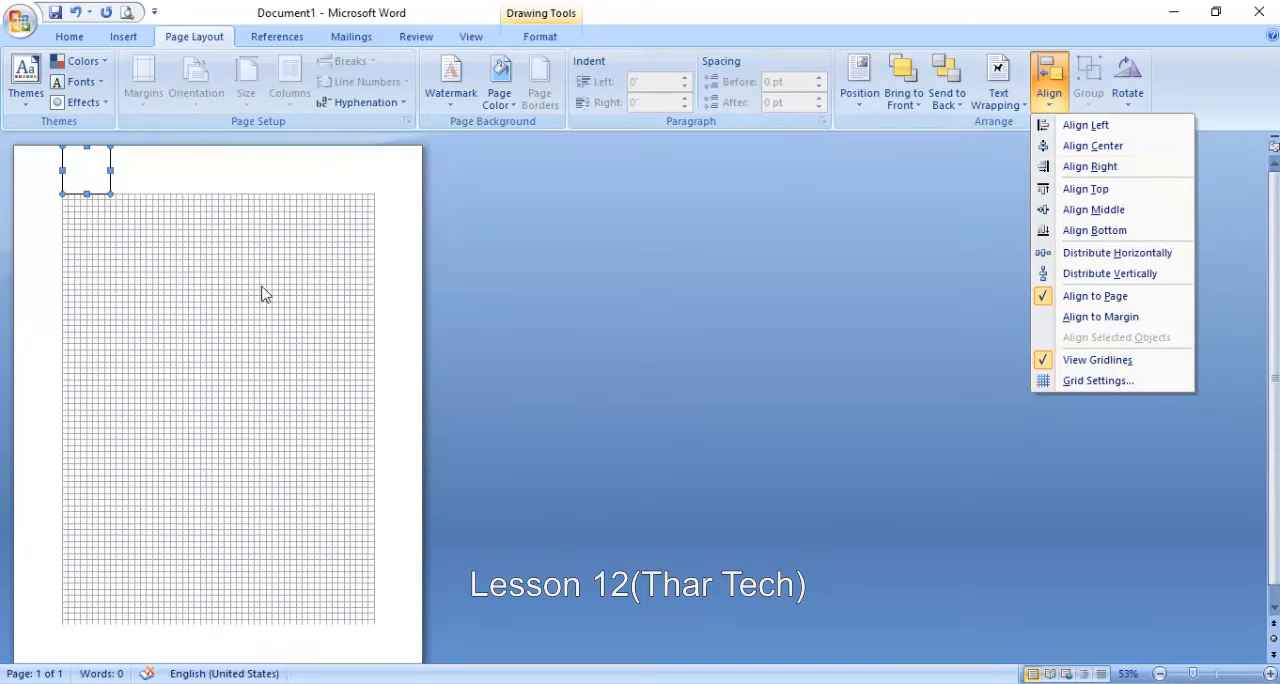
left_click(1100, 381)
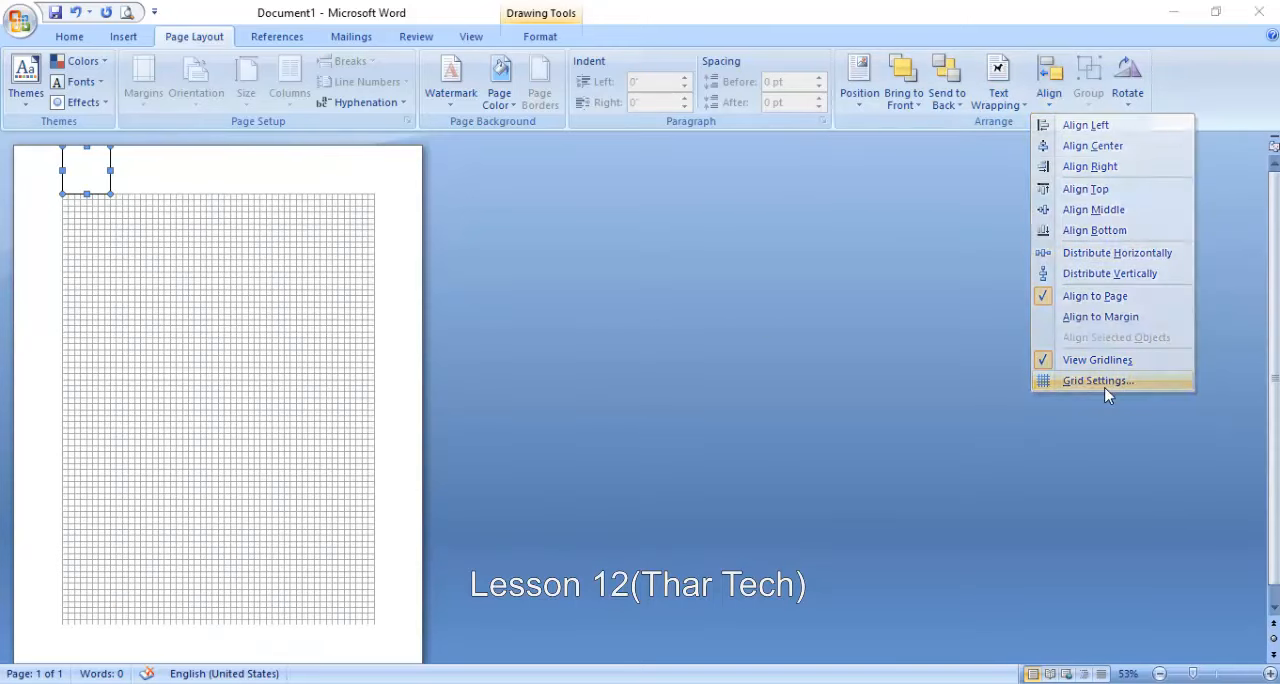
left_click(700, 246)
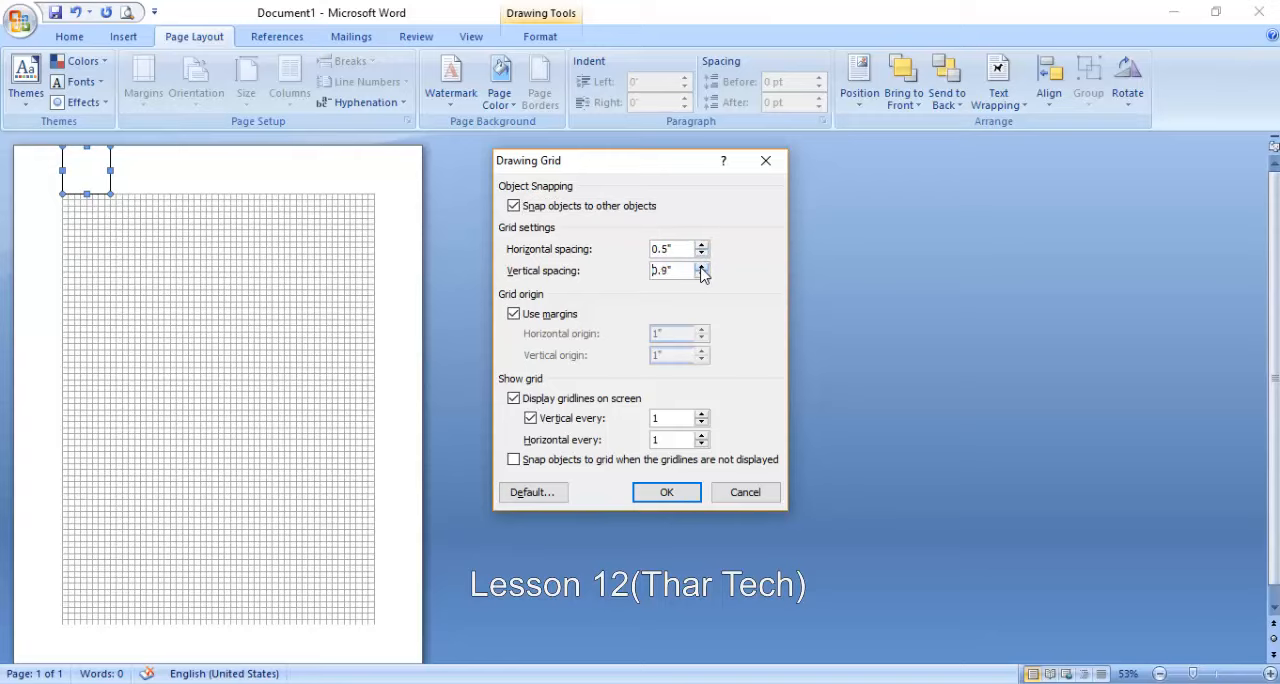
left_click(666, 492)
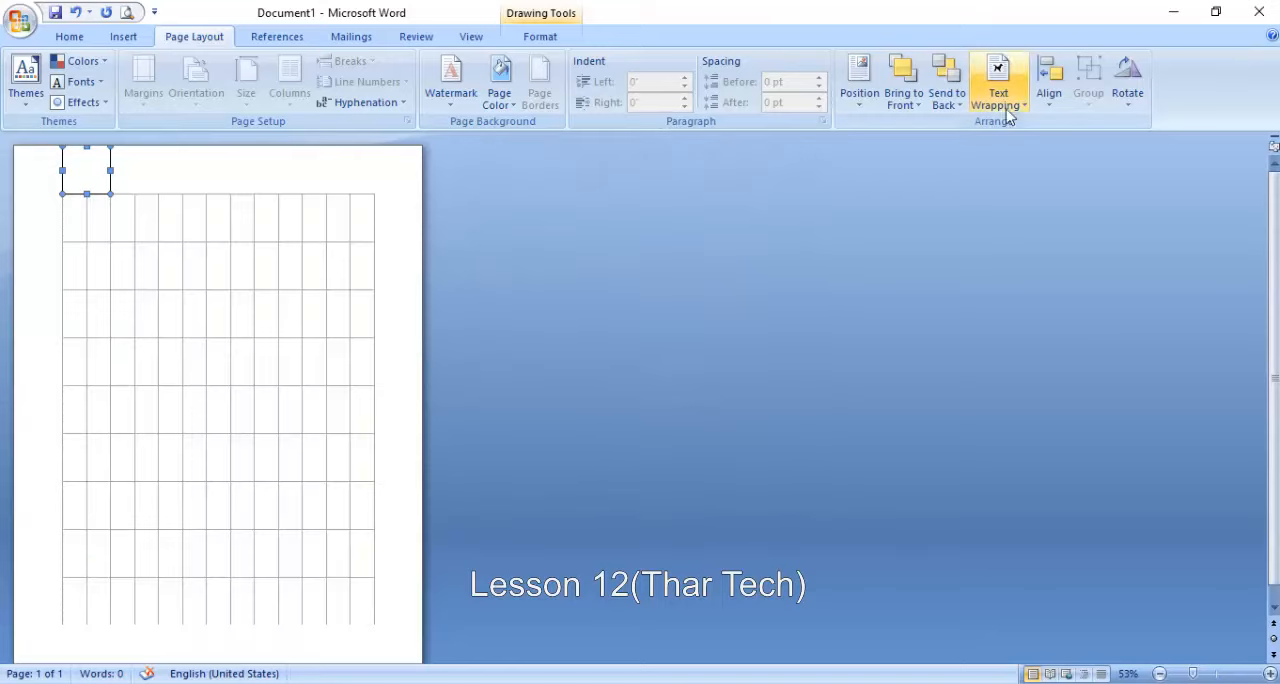
- Hide the drawing gridlines and move the square down from the page's top edge into the upper body of the page
left_click(1049, 80)
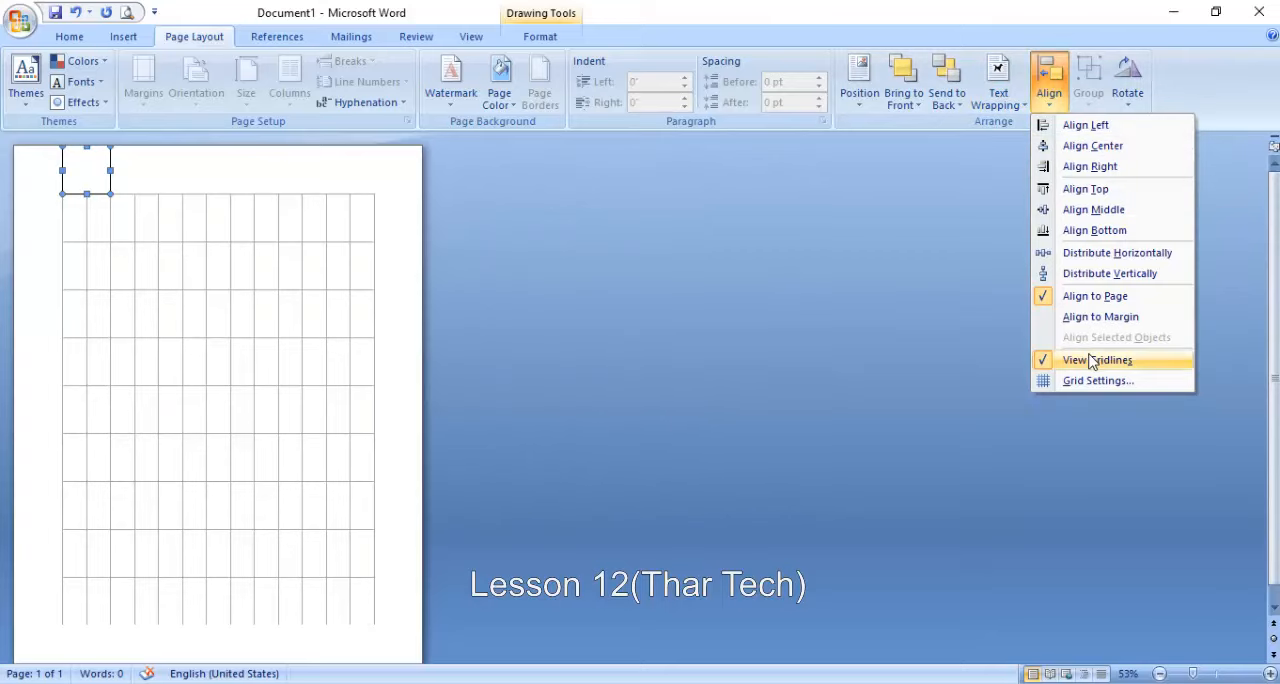
left_click(1091, 360)
left_click_drag(84, 179, 94, 317)
- Draw a diamond about 1.8" wide and 1.53" high just to the right of the square
left_click(123, 38)
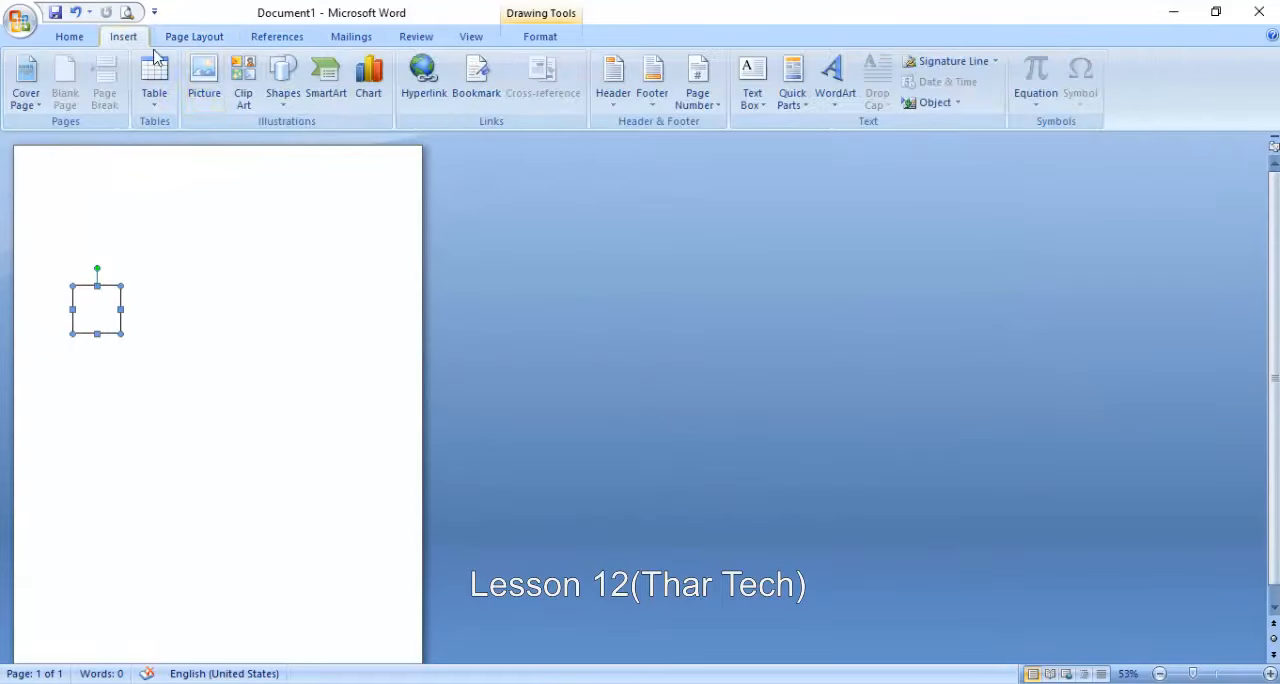
left_click(283, 80)
left_click(349, 236)
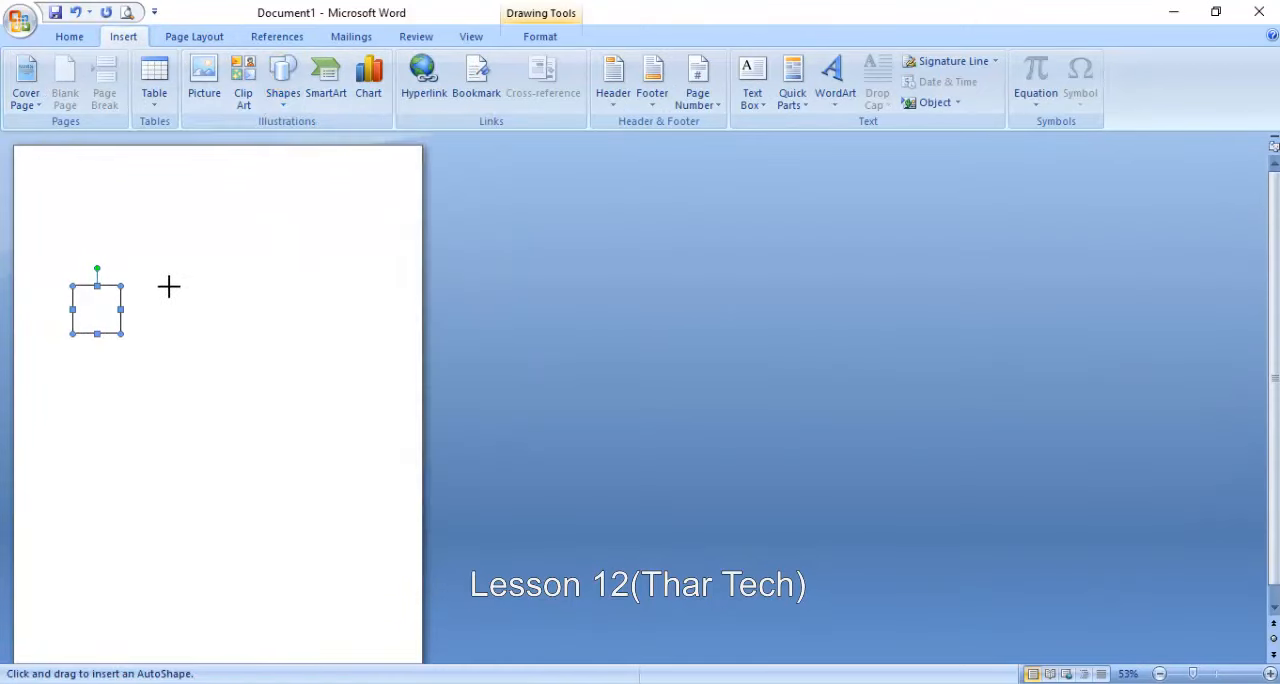
left_click_drag(150, 286, 236, 360)
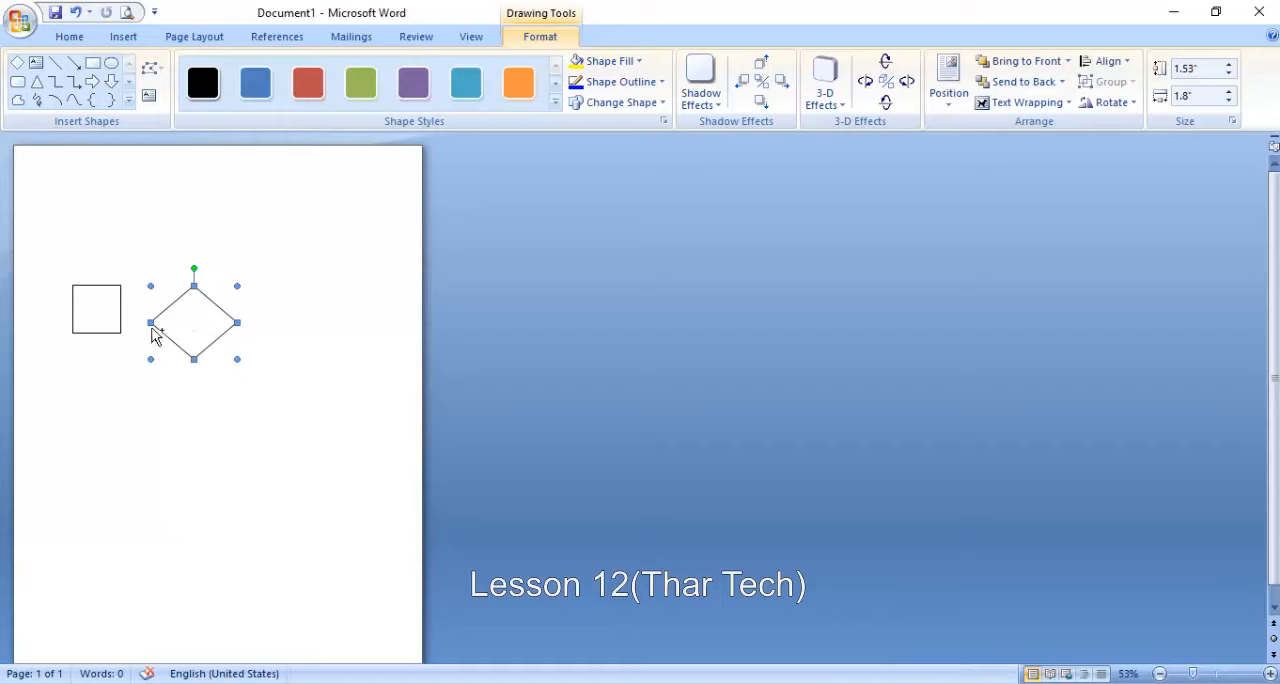
- Select the square together with the diamond and group the two shapes
left_click(103, 320, "shift")
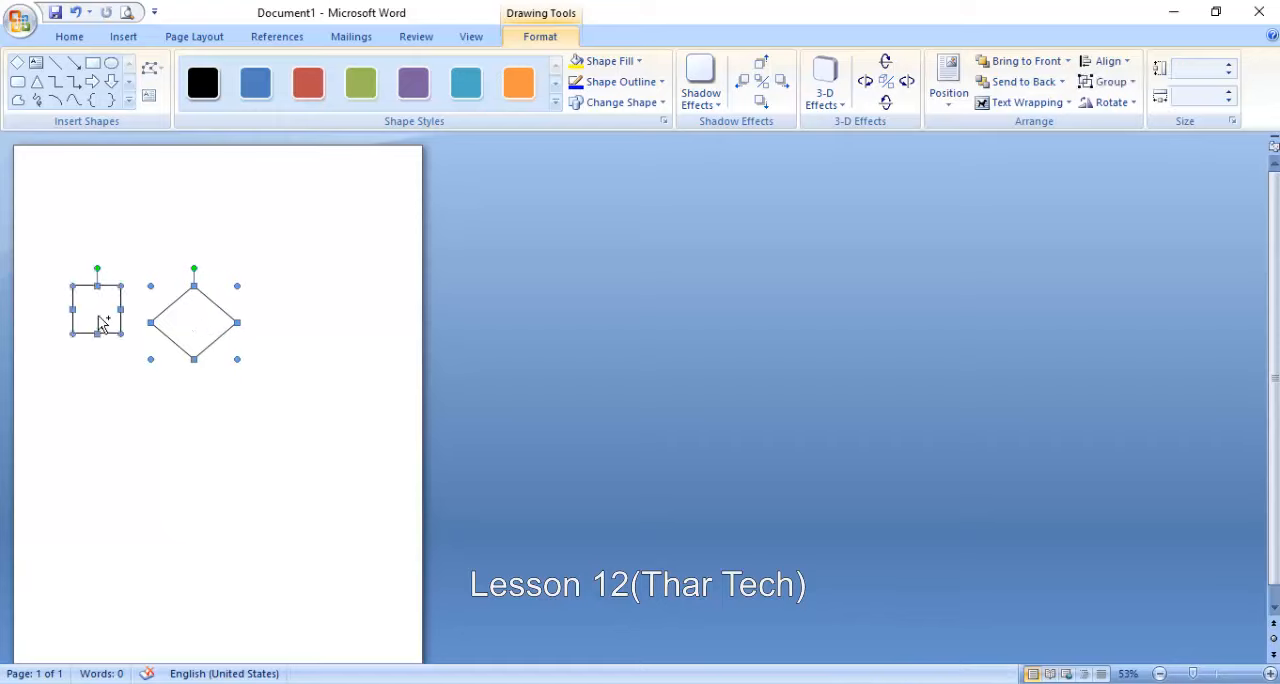
left_click(1104, 82)
left_click(1120, 105)
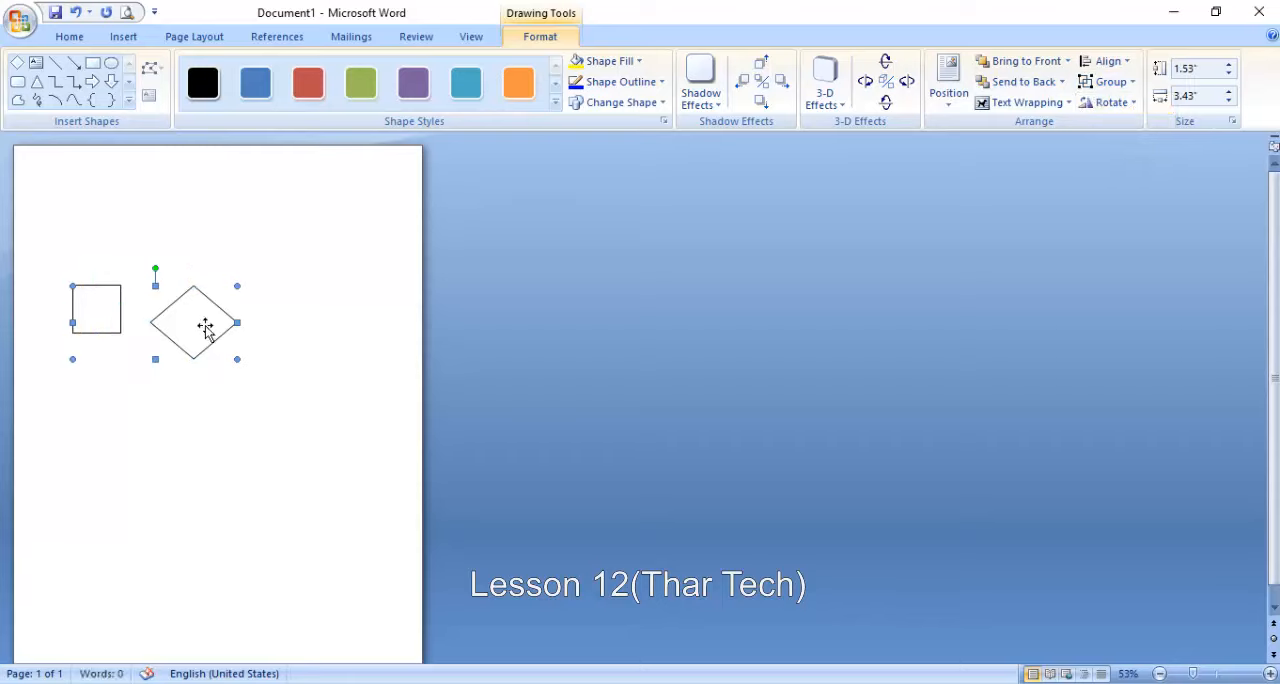
- Enlarge the grouped shapes until the diamond is about 2.7" across, and reposition the group lower, near the page's left margin
left_click_drag(206, 323, 253, 304)
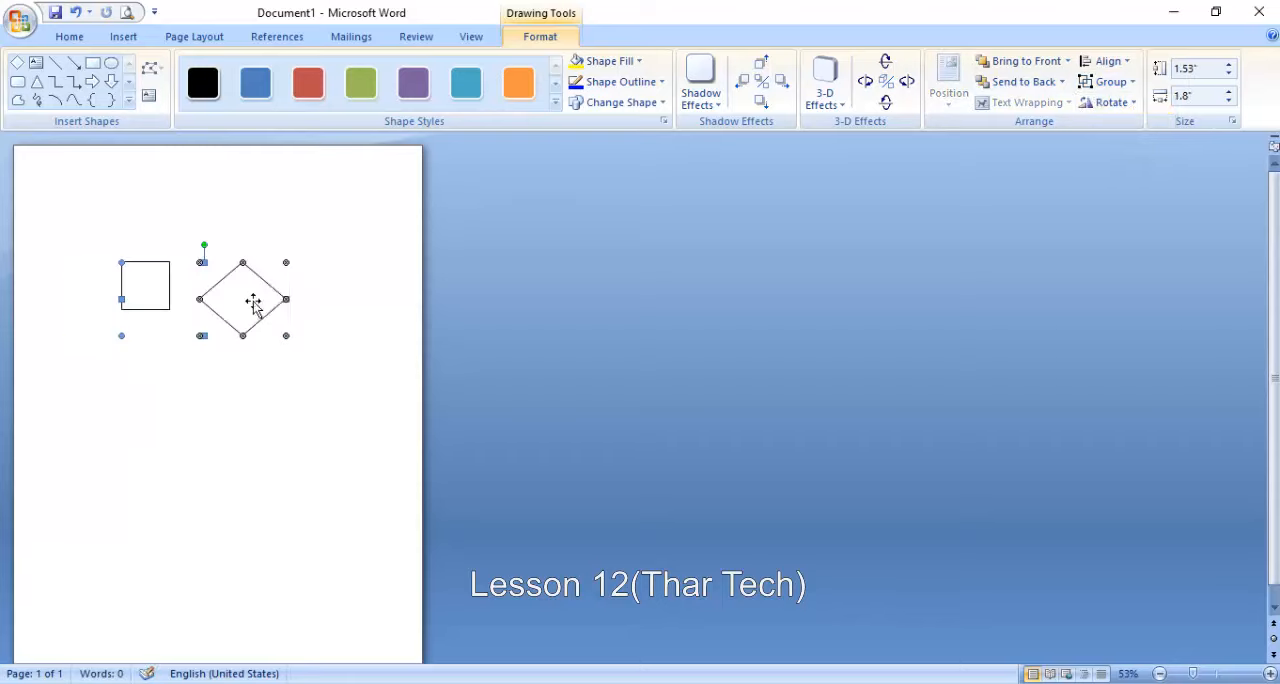
left_click_drag(287, 263, 328, 204)
left_click_drag(330, 269, 273, 351)
- Ungroup the square and diamond, and move the diamond on its own to directly below the square
left_click(1086, 83)
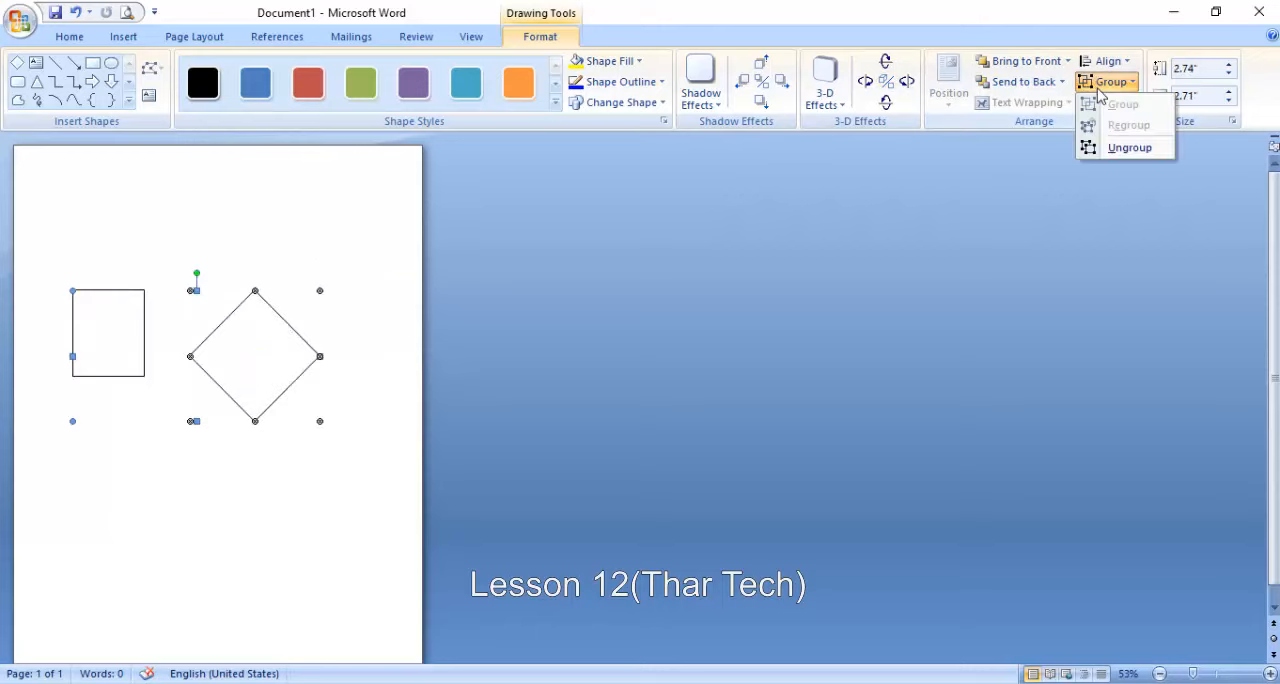
left_click(1121, 149)
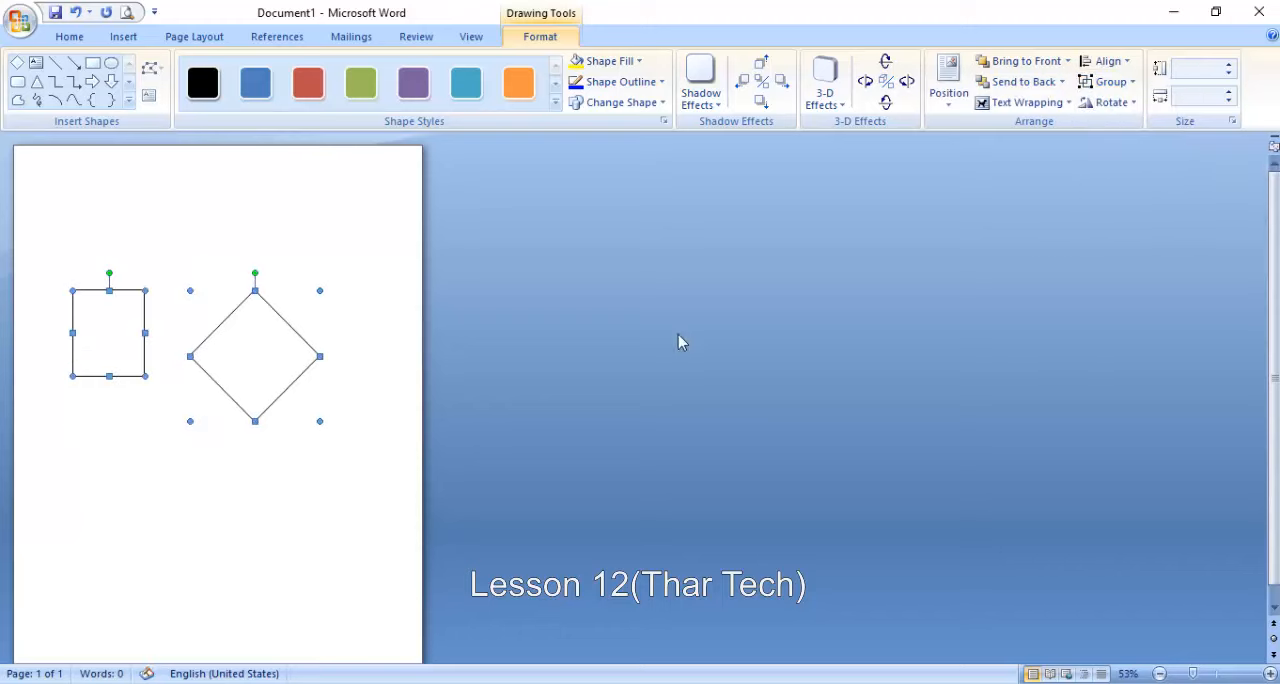
left_click(370, 447)
left_click(287, 355)
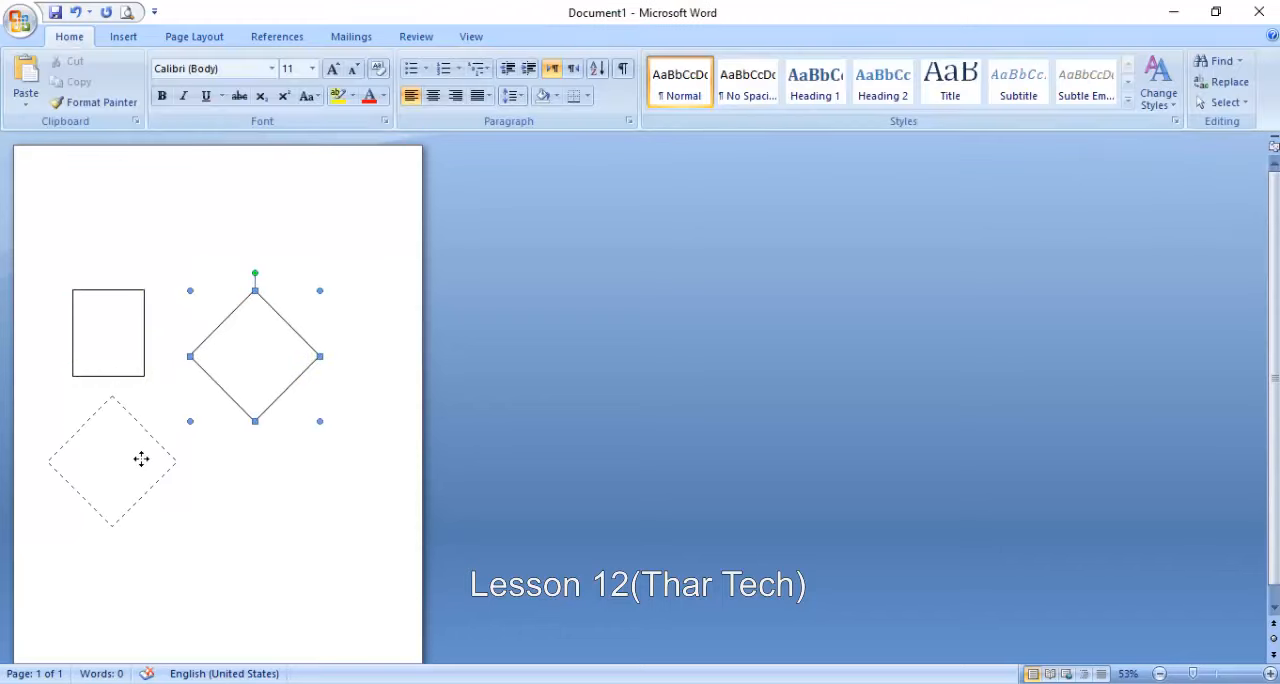
left_click_drag(141, 459, 141, 460)
- Regroup the diamond with the square and move the group down and right toward the middle of the page
left_click(1108, 82)
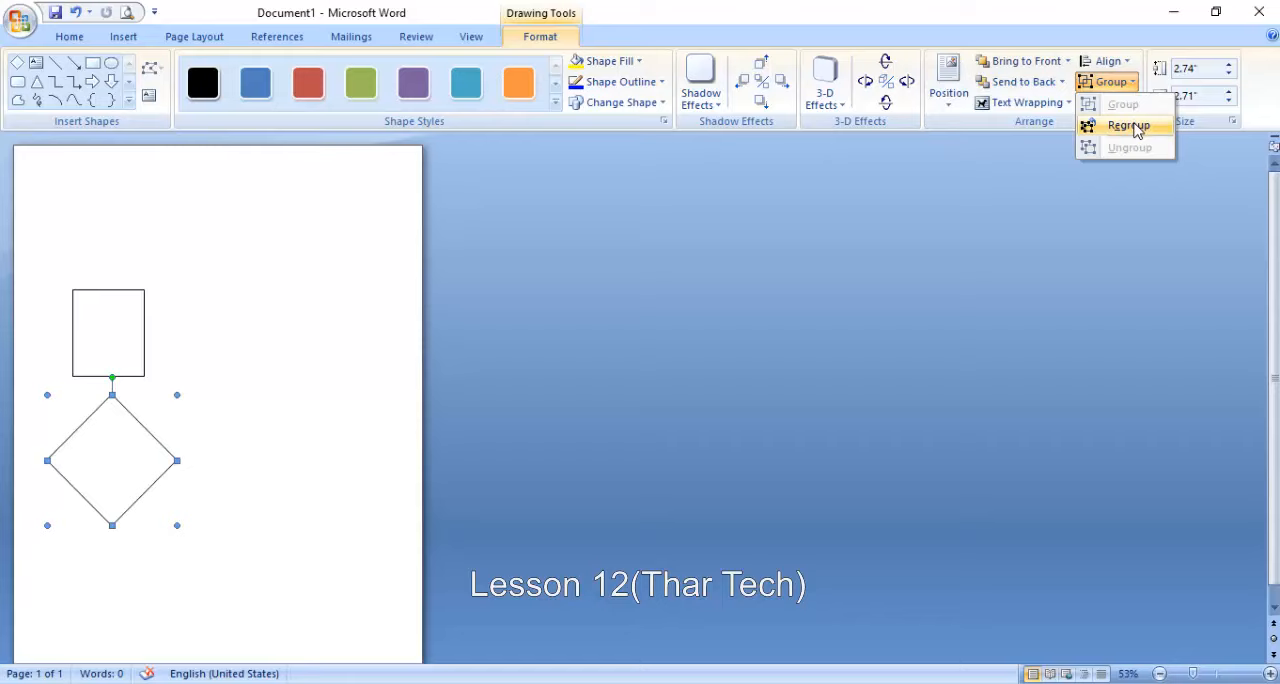
left_click(1128, 126)
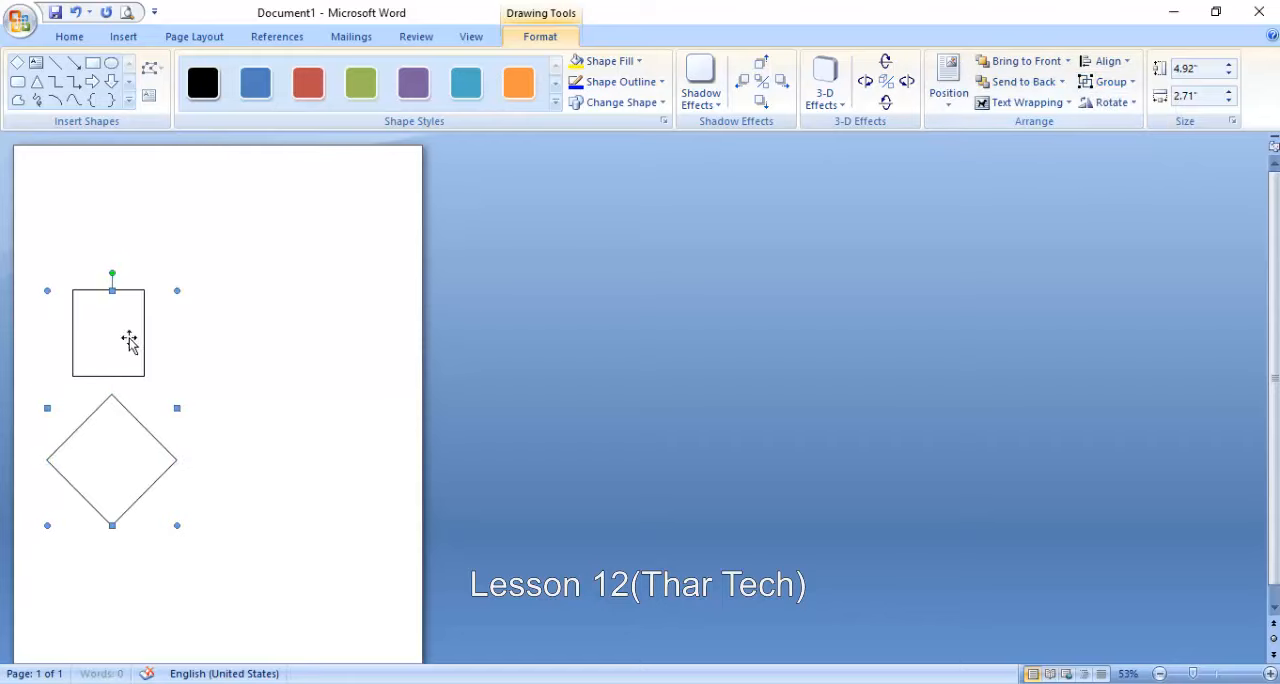
left_click_drag(129, 343, 247, 384)
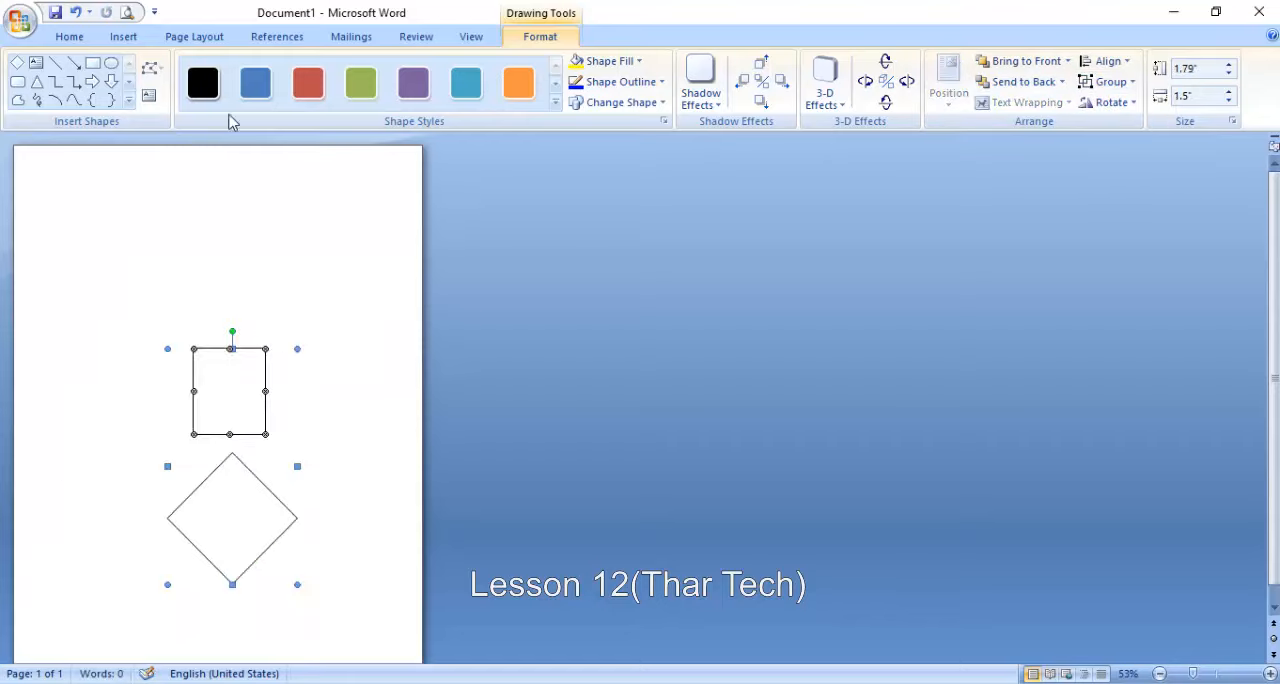
- Delete the grouped shapes and insert the blue Word logo picture from file into the empty page
left_click(226, 37)
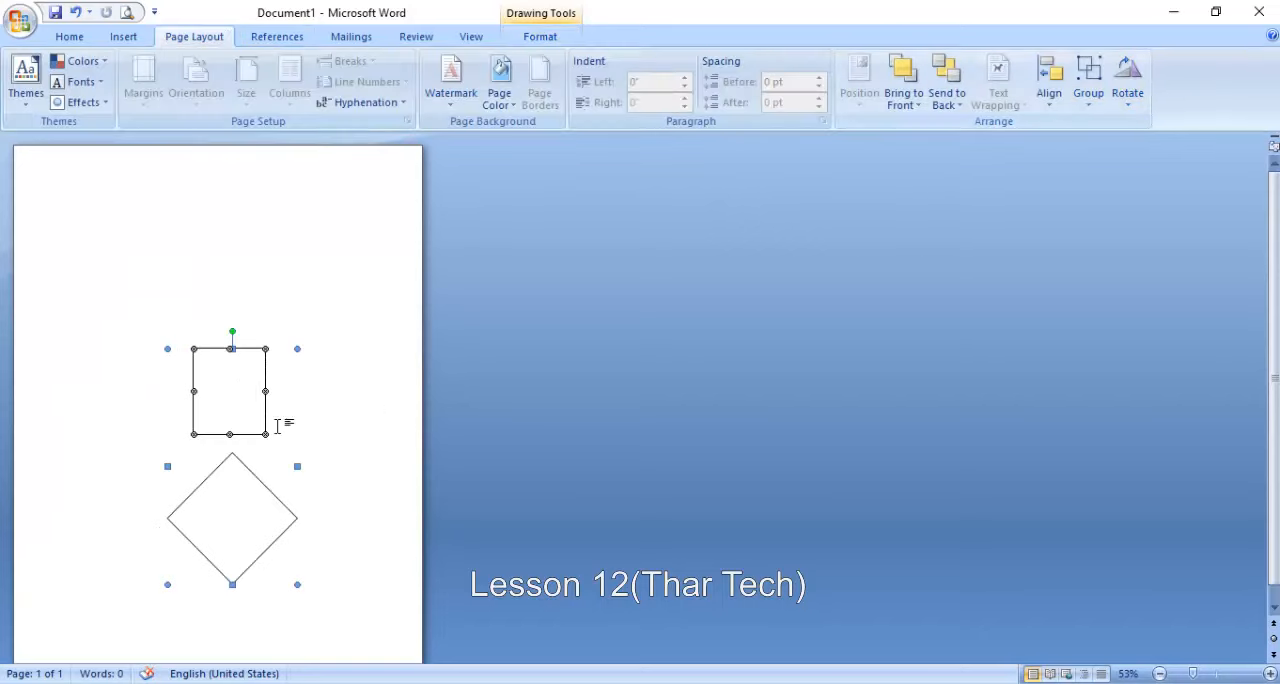
key("Delete")
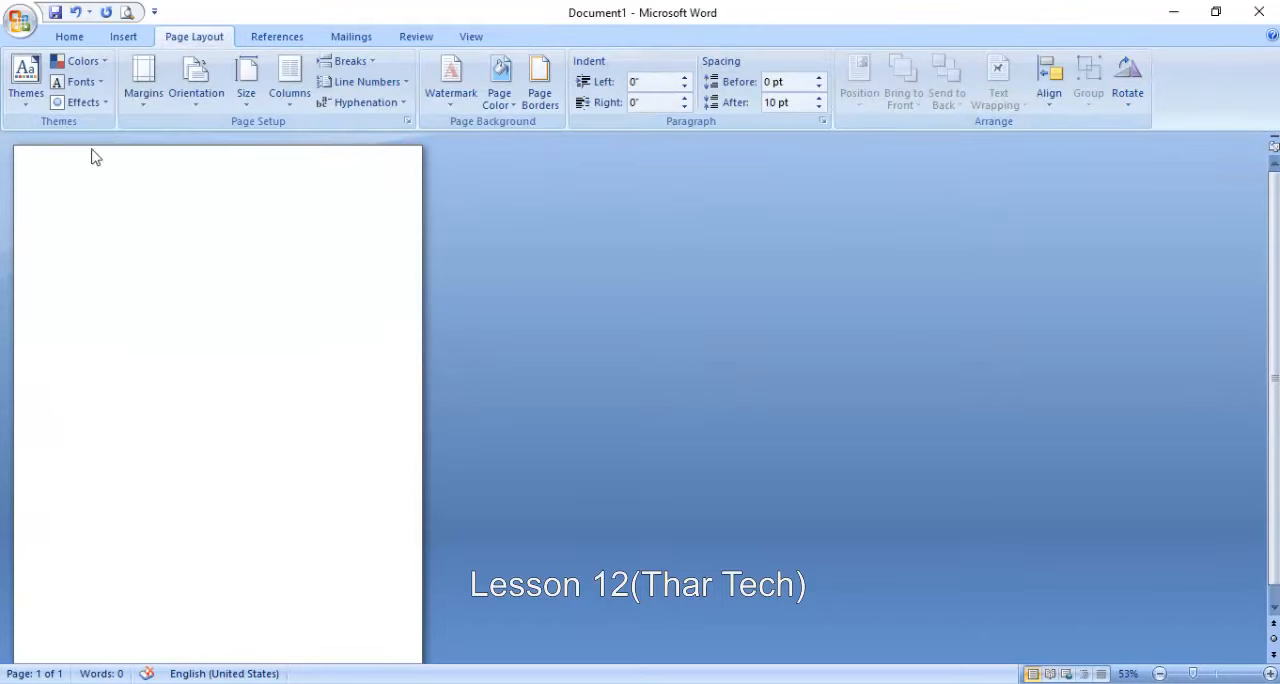
left_click(145, 37)
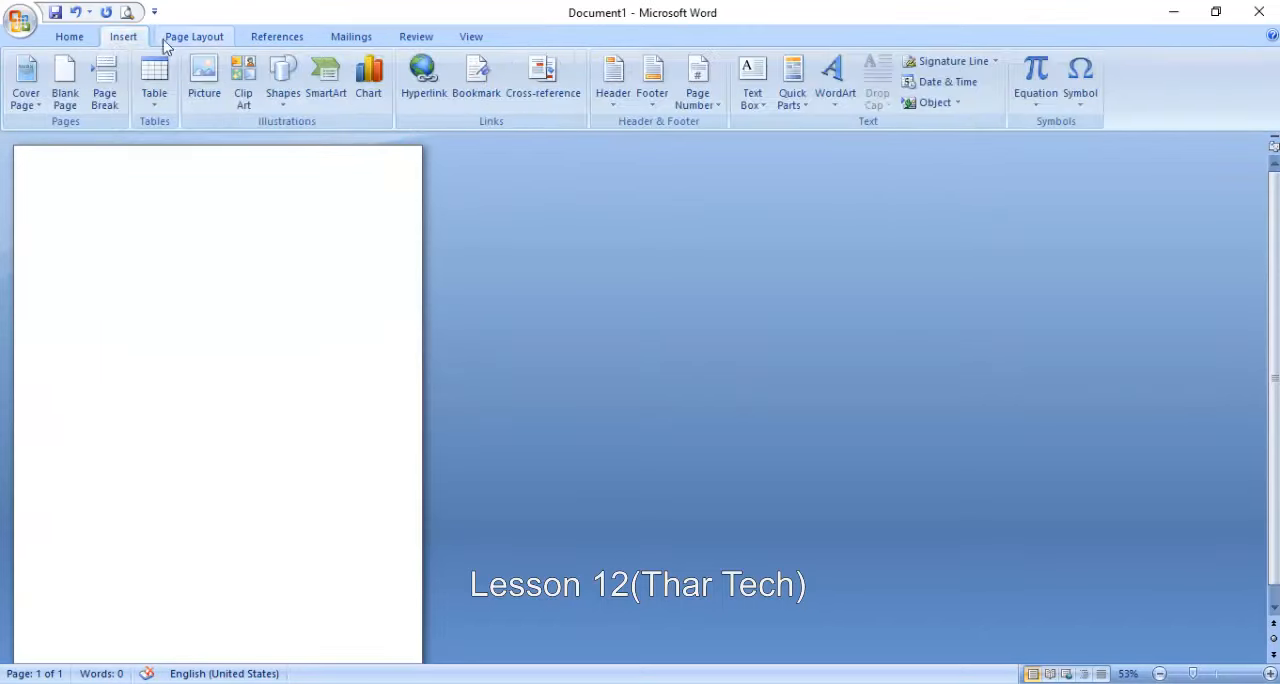
left_click(204, 85)
double_click(238, 168)
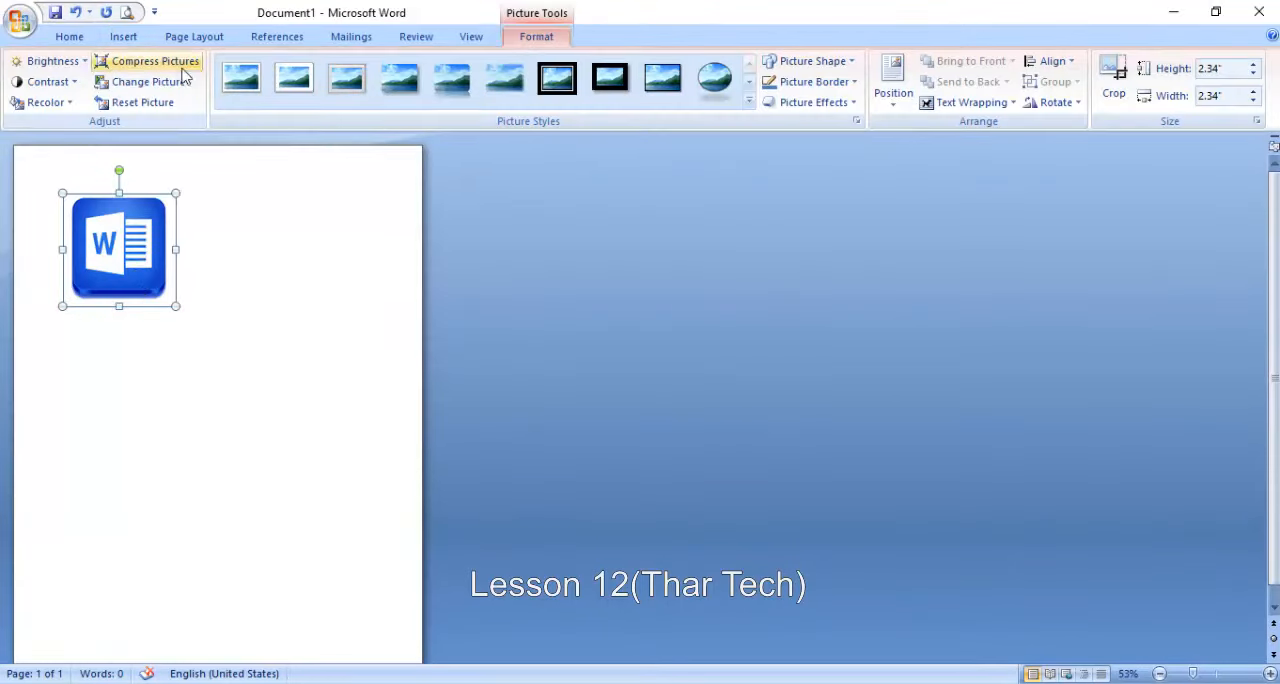
- Look over the rotate and flip options for the inserted picture and return to the page layout arrangement tools
left_click(1053, 102)
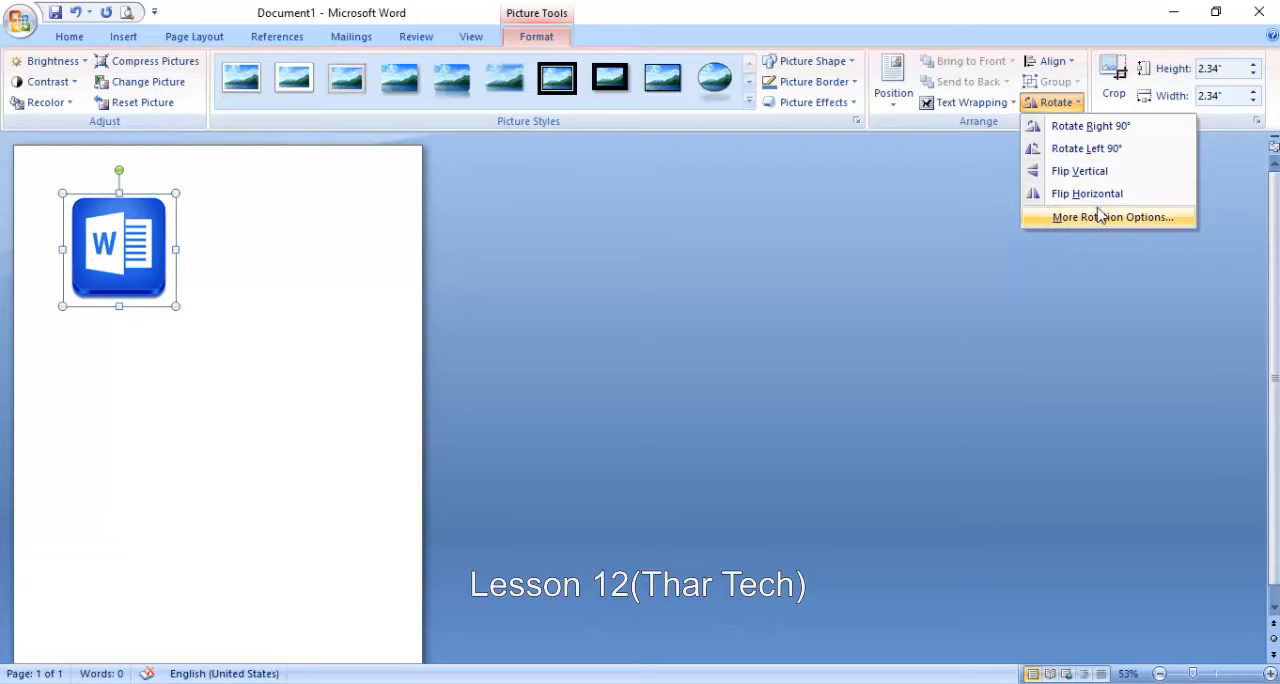
left_click(272, 120)
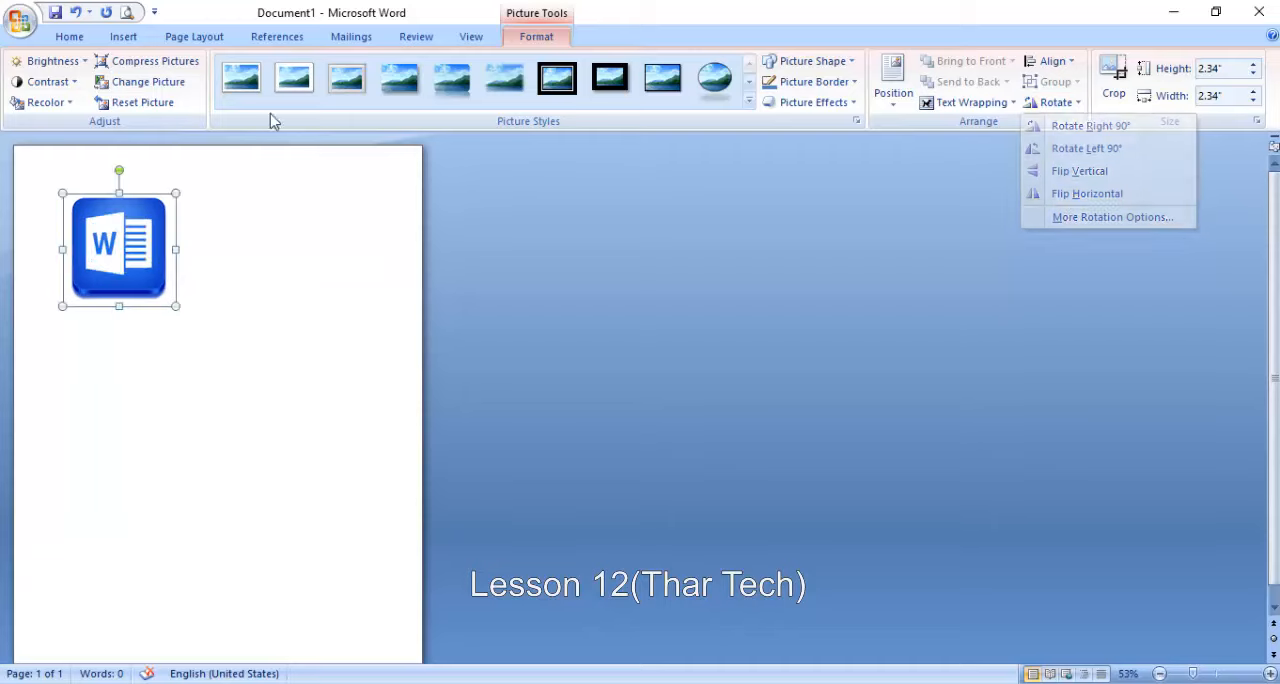
left_click(187, 38)
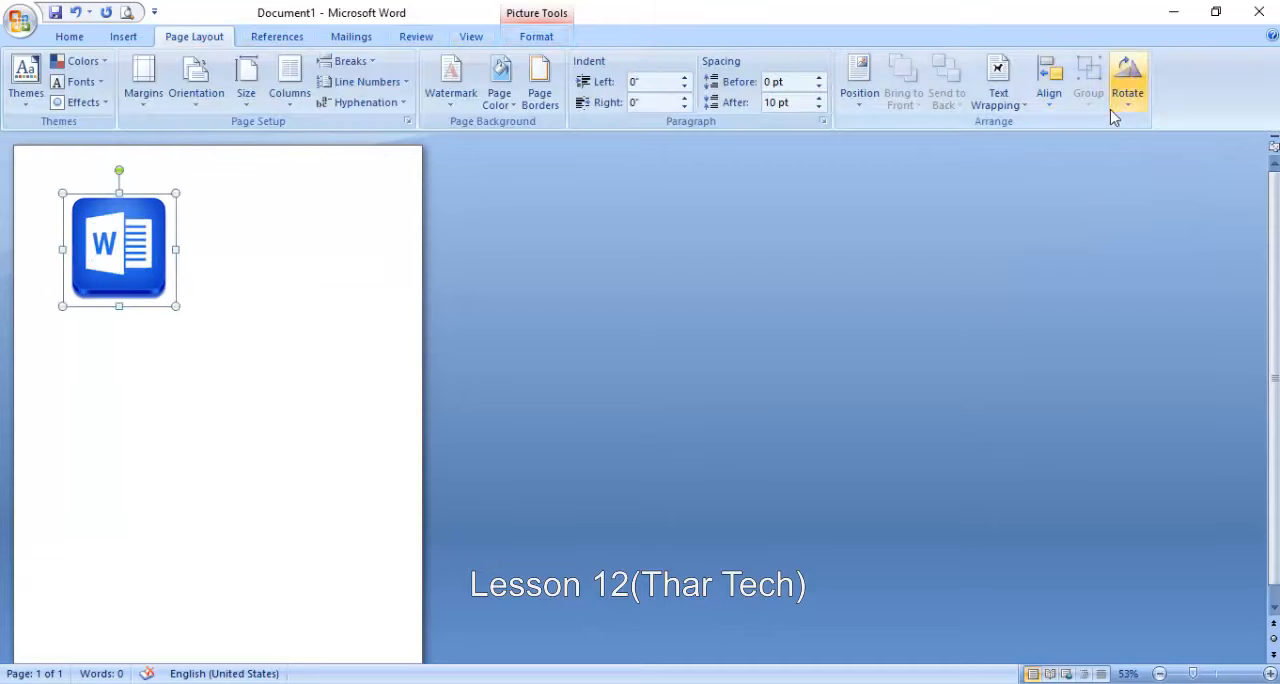